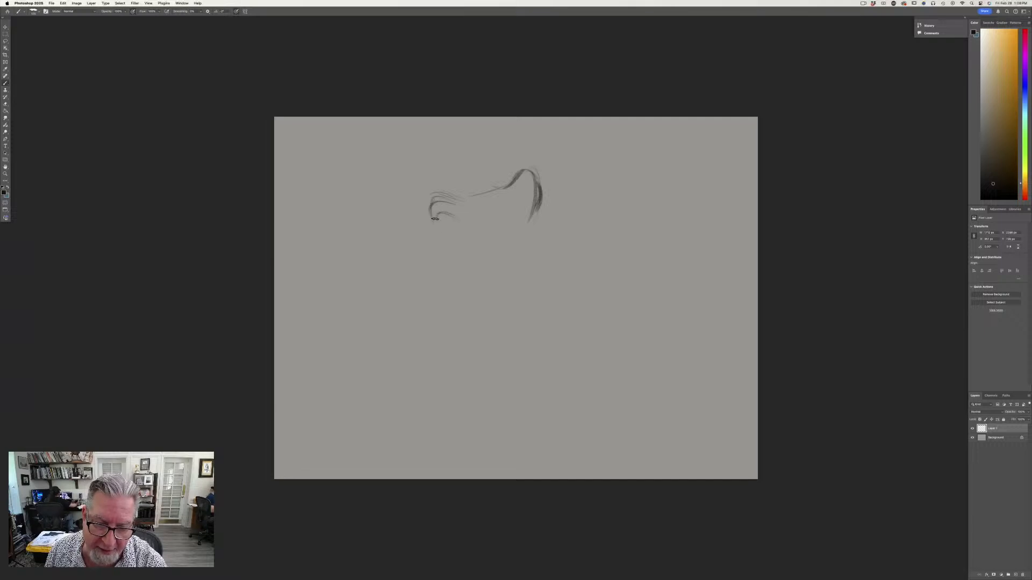
Sketch the octopus's rounded mantle outline, the near eye's rim and the siphon below it.
mouse_move(460, 200)
left_mouse_down()
mouse_move(423, 207)
mouse_move(430, 239)
mouse_move(504, 182)
mouse_move(431, 133)
left_mouse_up()
left_click_drag(376, 152, 336, 219)
mouse_move(372, 156)
left_mouse_down()
mouse_move(330, 212)
mouse_move(352, 284)
left_mouse_up()
mouse_move(328, 288)
left_mouse_down()
mouse_move(409, 319)
mouse_move(395, 323)
left_mouse_up()
mouse_move(420, 228)
left_mouse_down()
mouse_move(442, 254)
mouse_move(430, 249)
mouse_move(433, 290)
left_mouse_up()
left_click_drag(436, 253, 427, 307)
left_click_drag(436, 212, 453, 243)
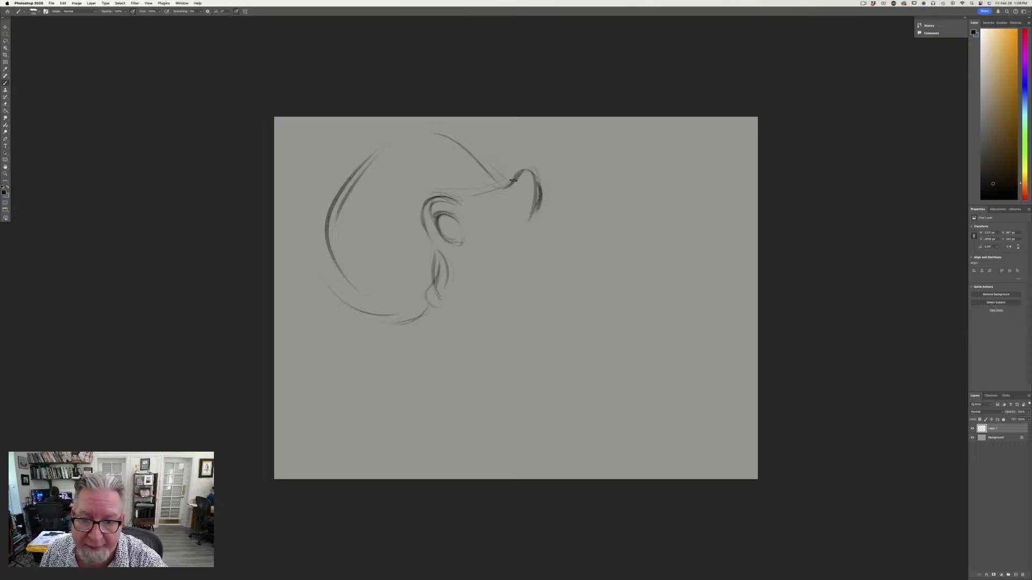
Add the near eye's pupil and lower crease, strengthen the far eye's ridge, and darken the siphon opening.
mouse_move(511, 185)
left_mouse_down()
mouse_move(531, 202)
mouse_move(537, 185)
mouse_move(531, 215)
left_mouse_up()
mouse_move(533, 170)
left_mouse_down()
mouse_move(419, 212)
mouse_move(444, 209)
mouse_move(437, 200)
mouse_move(421, 208)
mouse_move(433, 220)
mouse_move(463, 204)
mouse_move(444, 235)
mouse_move(453, 227)
mouse_move(461, 241)
mouse_move(453, 213)
mouse_move(463, 231)
mouse_move(452, 218)
mouse_move(438, 223)
mouse_move(442, 236)
mouse_move(465, 232)
mouse_move(457, 263)
left_mouse_up()
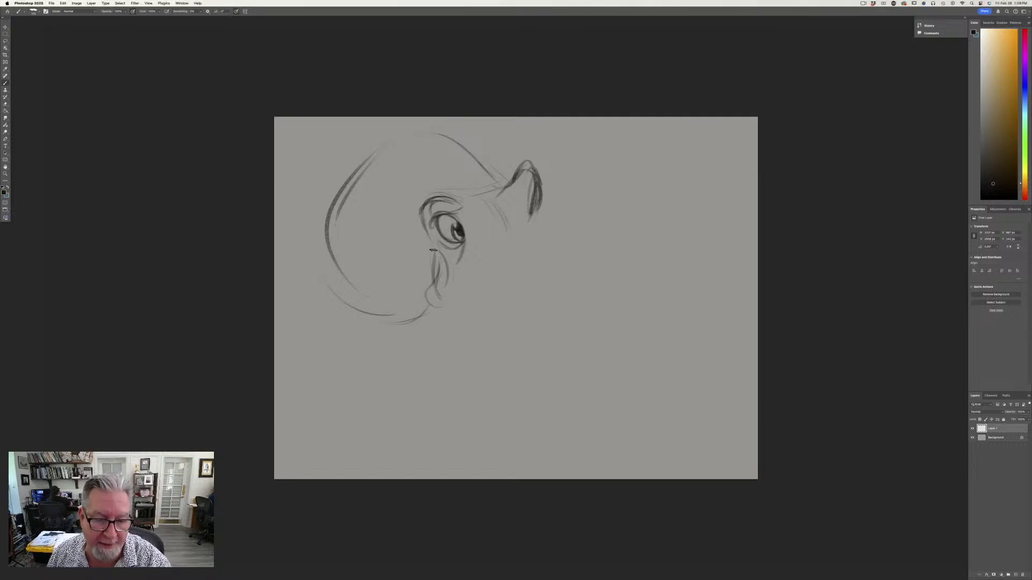
mouse_move(423, 250)
left_mouse_down()
mouse_move(441, 257)
mouse_move(438, 268)
left_mouse_up()
left_click_drag(428, 258, 436, 276)
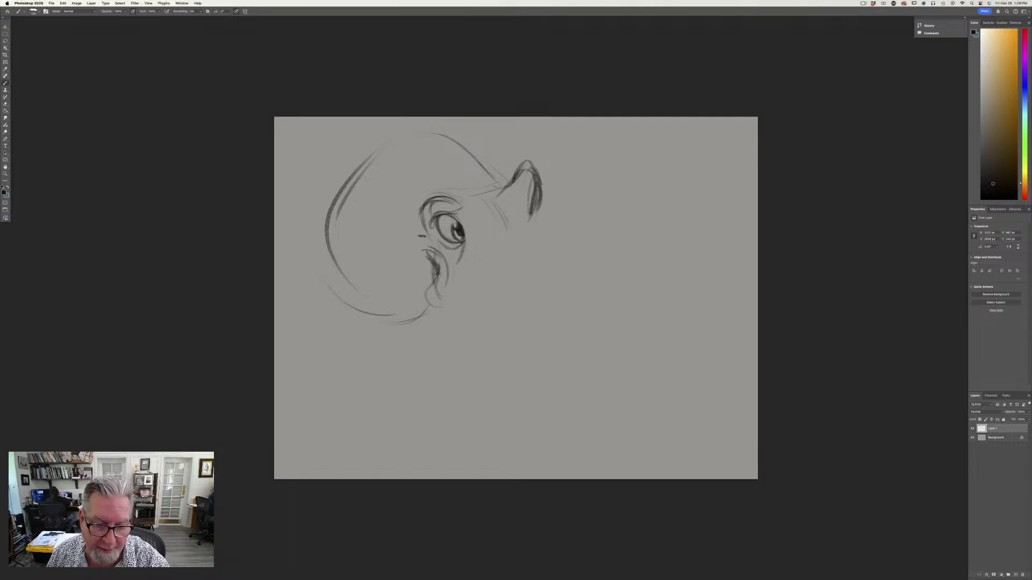
mouse_move(422, 236)
left_mouse_down()
mouse_move(418, 257)
mouse_move(429, 269)
mouse_move(415, 257)
mouse_move(433, 273)
left_mouse_up()
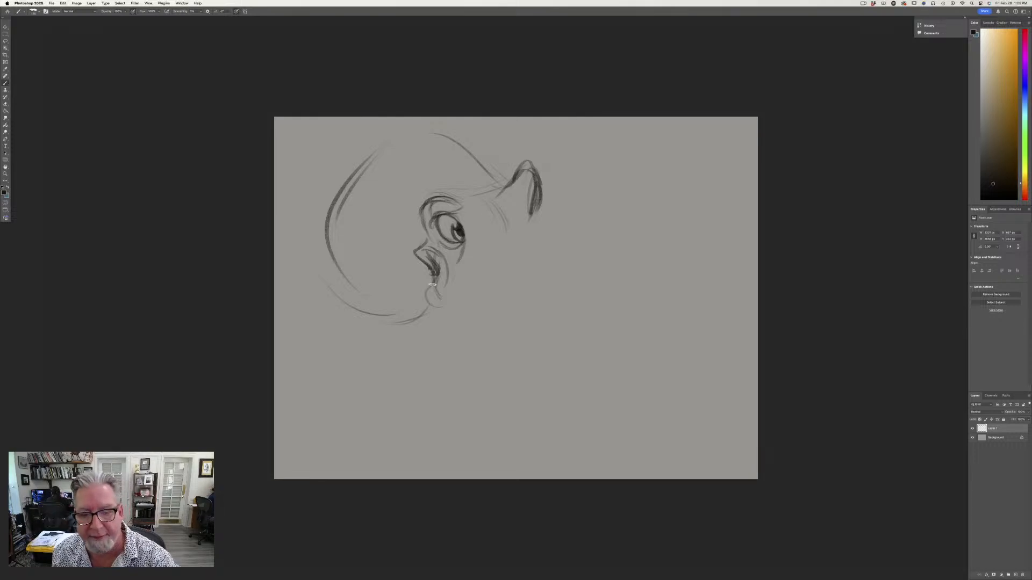
Rework the far eye's edge and undo its strokes back to the raised brow ridge.
left_click_drag(535, 184, 529, 215)
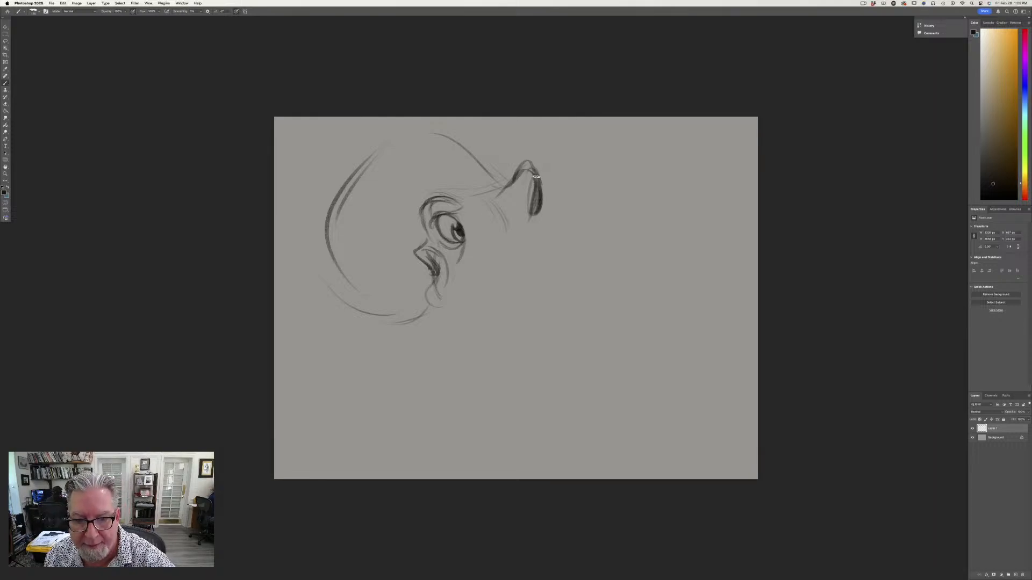
mouse_move(532, 172)
left_mouse_down()
mouse_move(537, 166)
mouse_move(542, 186)
mouse_move(524, 160)
mouse_move(534, 182)
left_mouse_up()
key("super+z")
key("super+z")
key("super+z")
key("super+z")
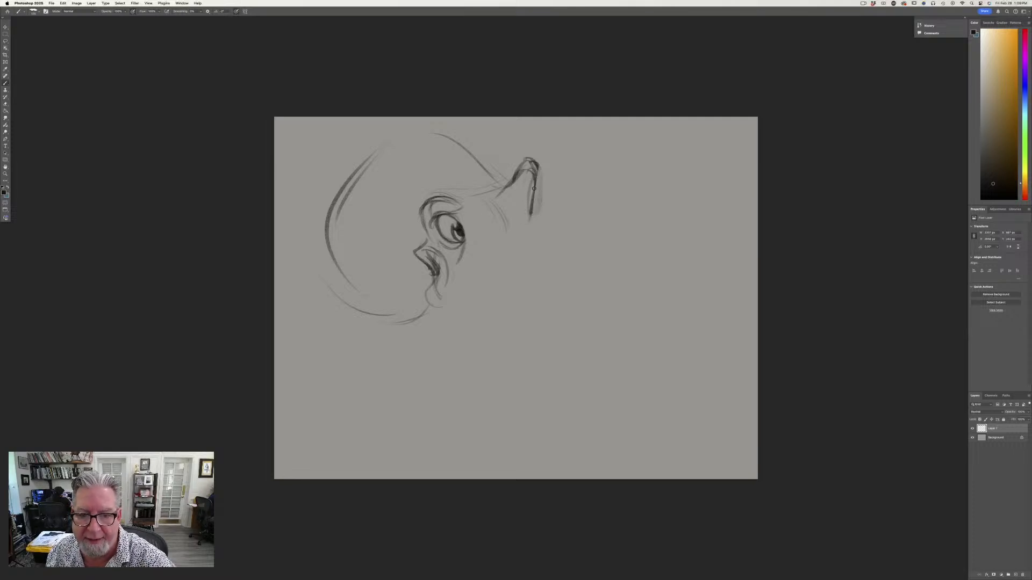
key("super+z")
key("super+z")
key("super+z")
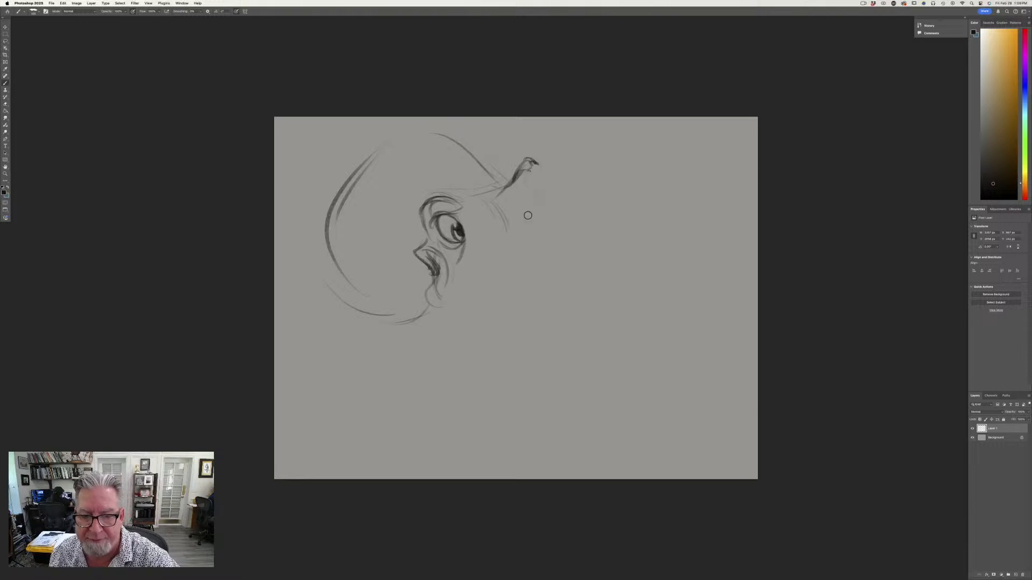
Redraw the far eye as a narrow oval with a dark pupil and thickened brow, and refine the near eye's upper lid.
mouse_move(518, 168)
left_mouse_down()
mouse_move(531, 160)
mouse_move(538, 180)
left_mouse_up()
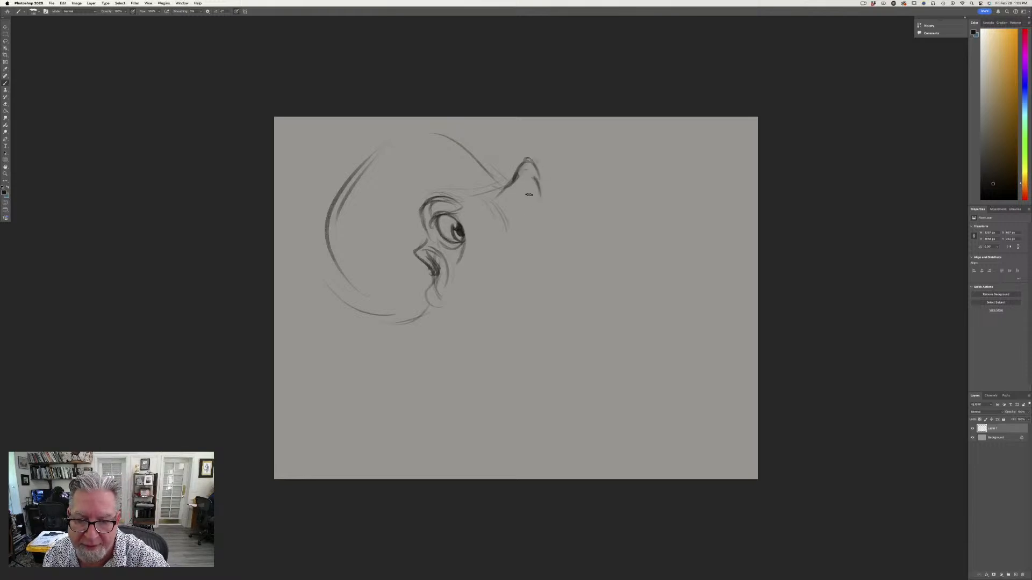
left_click_drag(533, 179, 534, 217)
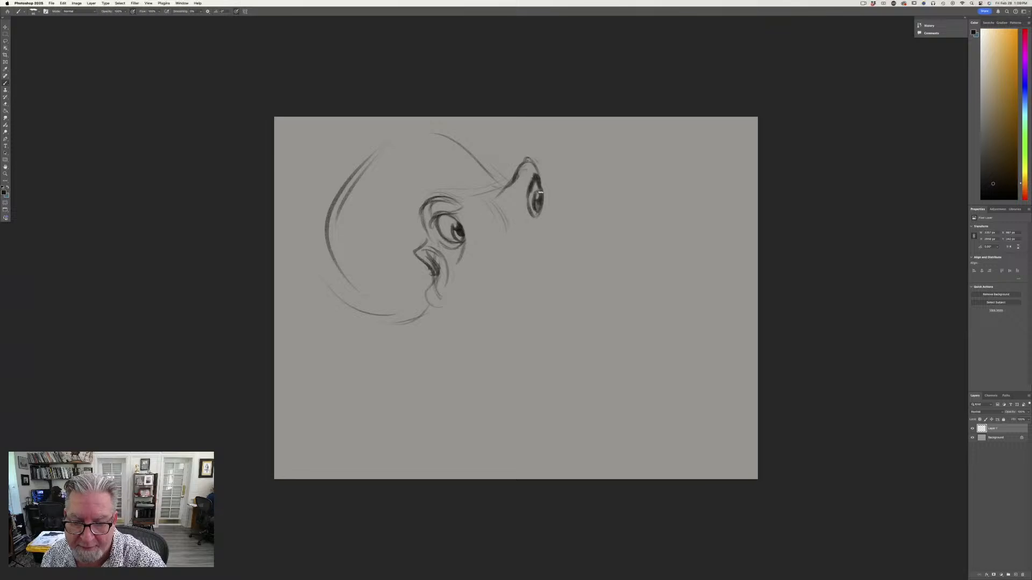
mouse_move(539, 208)
left_mouse_down()
mouse_move(528, 172)
mouse_move(537, 165)
left_mouse_up()
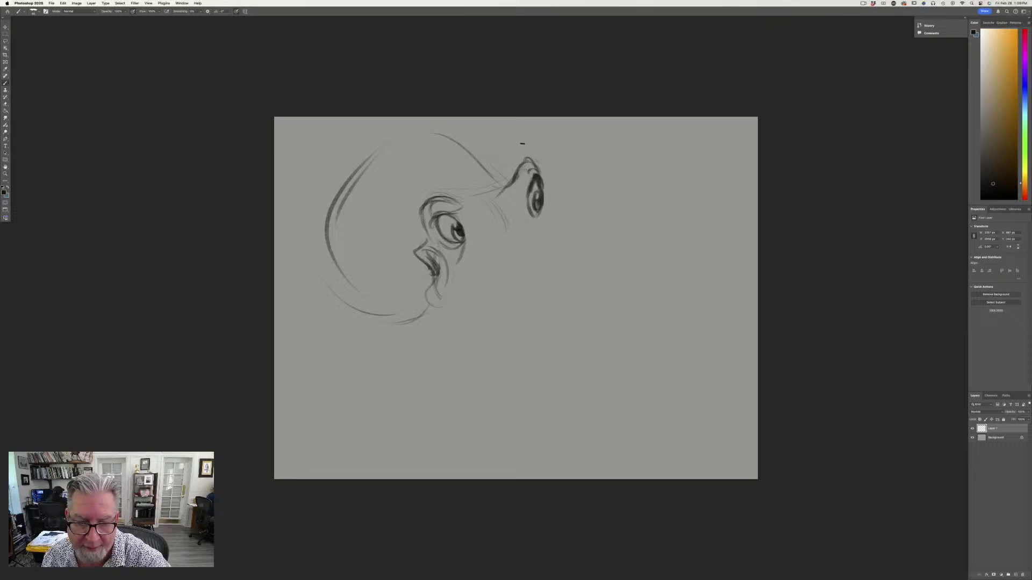
left_click_drag(434, 223, 460, 214)
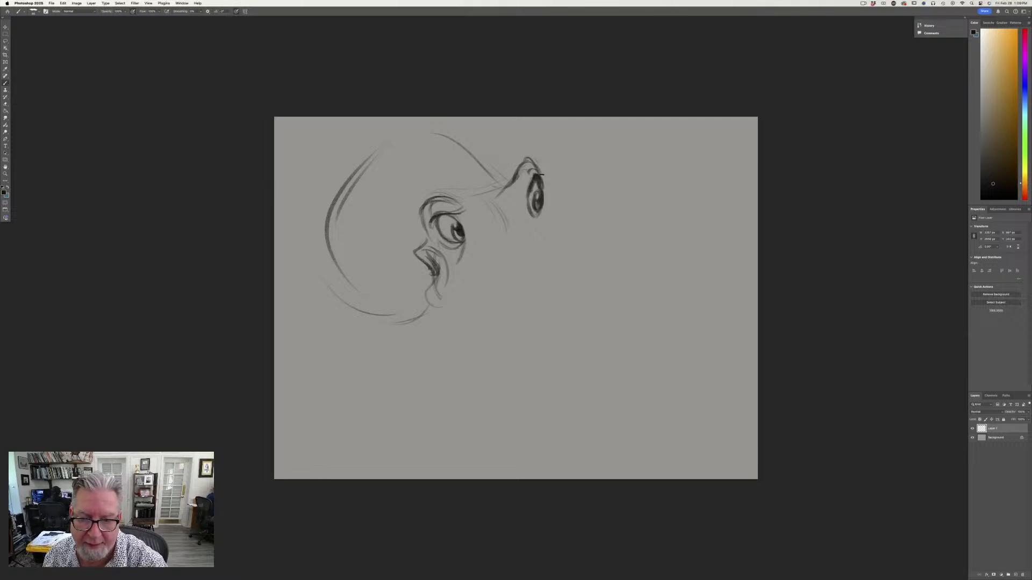
left_click_drag(542, 174, 520, 160)
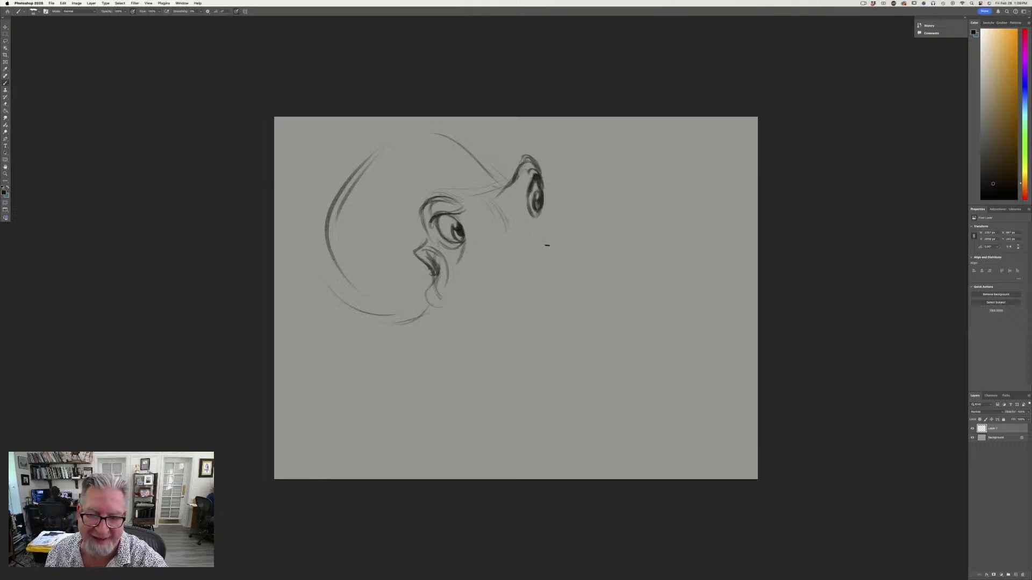
Draw the pointed fold beneath the far eye and a crease under the near eye.
mouse_move(544, 199)
left_mouse_down()
mouse_move(527, 217)
mouse_move(551, 238)
left_mouse_up()
left_click_drag(546, 212, 555, 238)
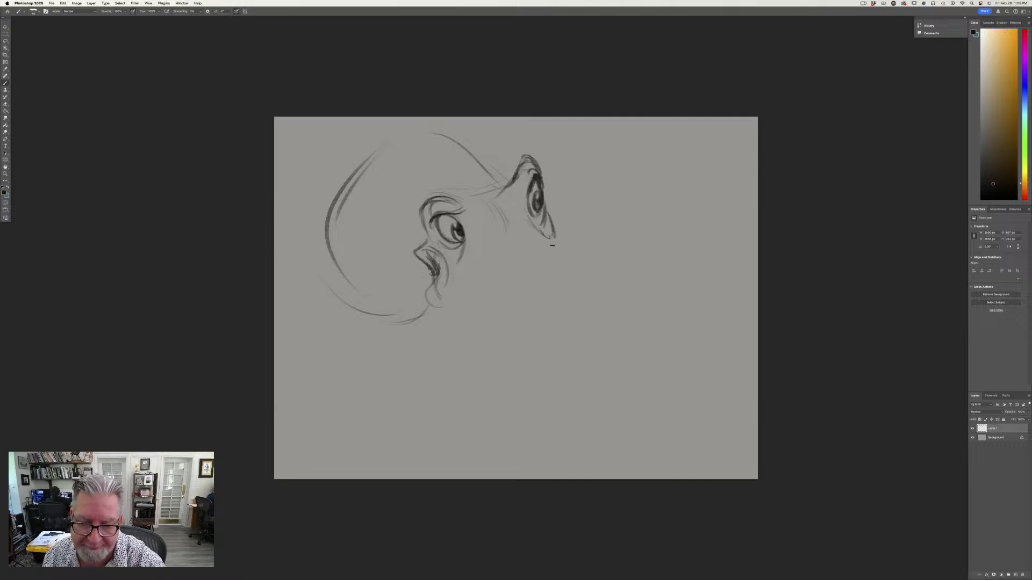
left_click_drag(468, 235, 459, 268)
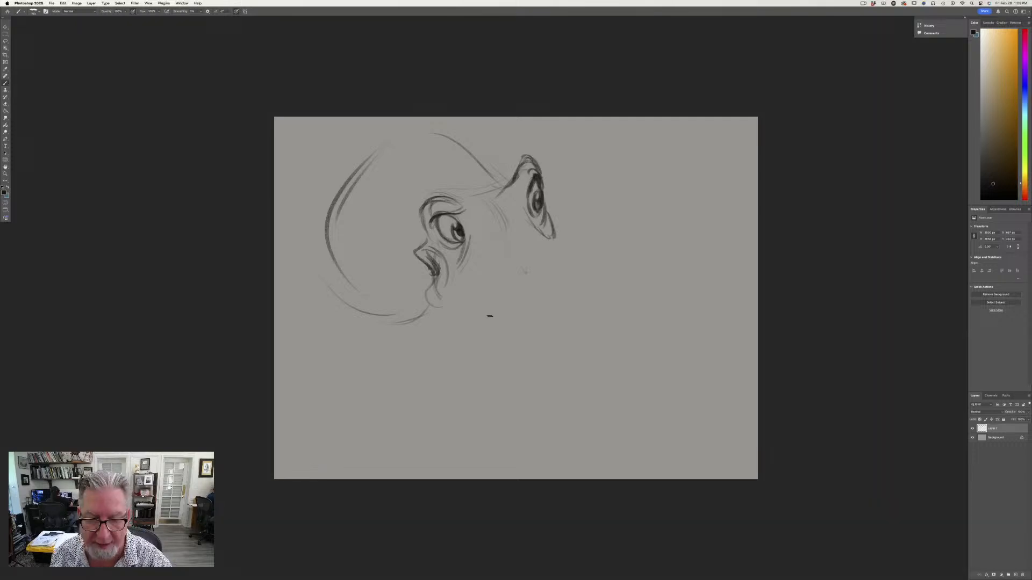
Sketch the long curved arms sweeping from below the far eye to the canvas's right edge.
mouse_move(554, 216)
left_mouse_down()
mouse_move(597, 296)
mouse_move(685, 341)
left_mouse_up()
mouse_move(585, 280)
left_mouse_down()
mouse_move(757, 361)
mouse_move(651, 323)
mouse_move(697, 295)
mouse_move(752, 222)
left_mouse_up()
left_click_drag(632, 293, 699, 284)
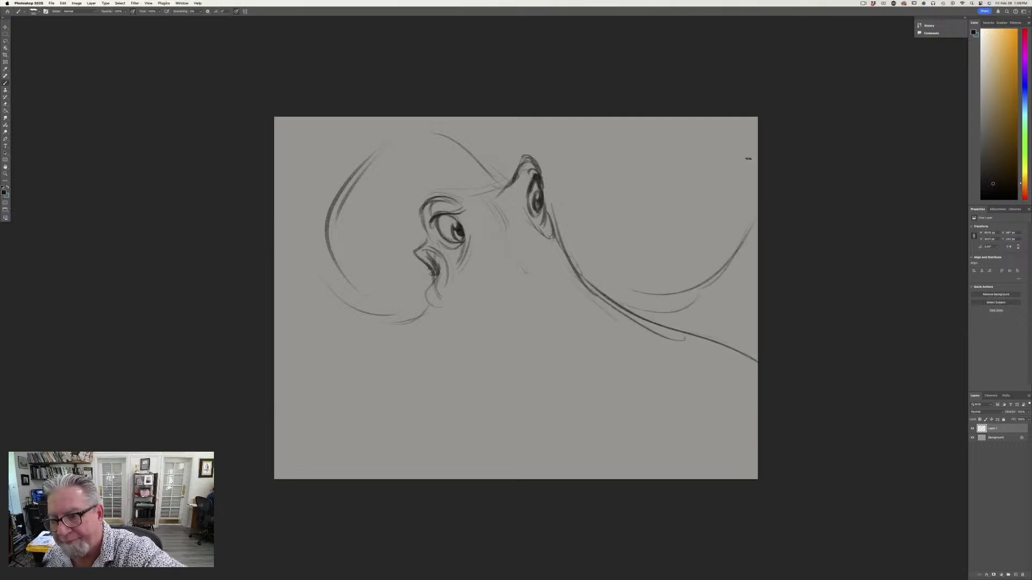
left_click_drag(752, 149, 661, 242)
left_click_drag(739, 192, 608, 256)
left_click_drag(671, 245, 568, 254)
Reinforce the mantle outline and shape the siphon with a dark lower lip and closed outer edge.
mouse_move(500, 178)
left_mouse_down()
mouse_move(412, 129)
mouse_move(333, 192)
mouse_move(325, 282)
mouse_move(411, 310)
left_mouse_up()
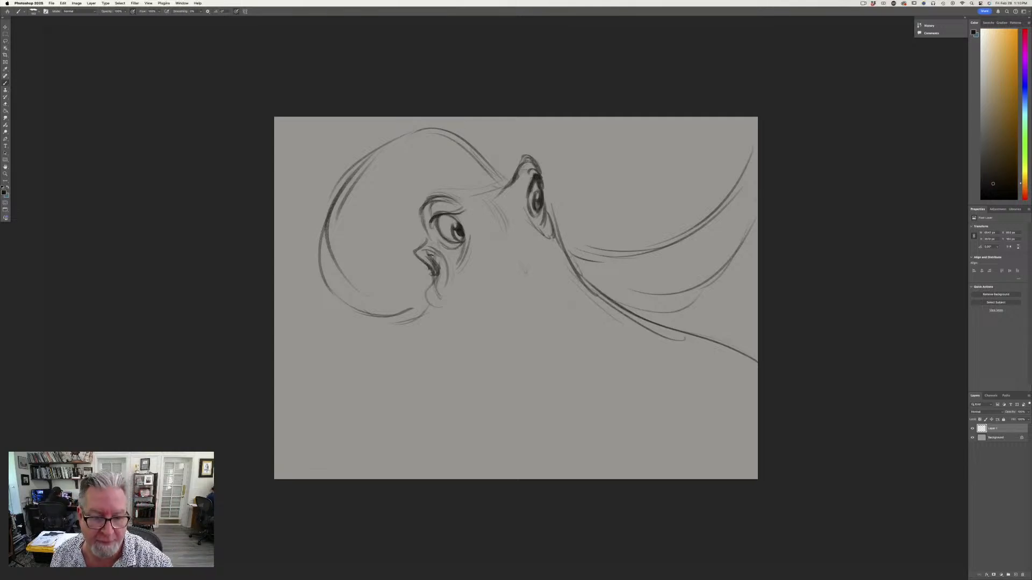
left_click_drag(436, 256, 435, 272)
mouse_move(436, 273)
left_mouse_down()
mouse_move(433, 299)
mouse_move(432, 286)
mouse_move(448, 302)
mouse_move(424, 281)
mouse_move(436, 270)
mouse_move(418, 287)
mouse_move(436, 309)
left_mouse_up()
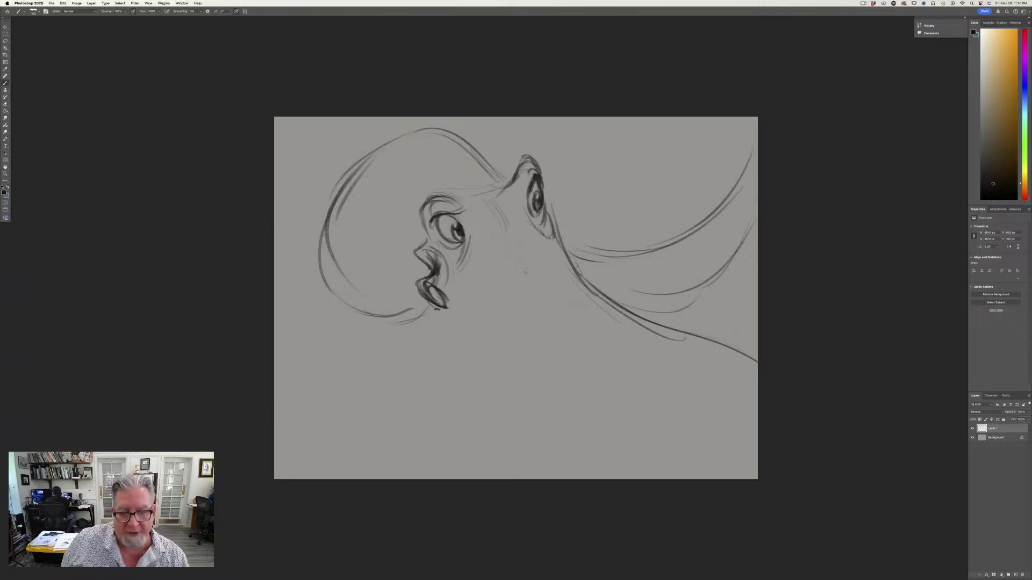
left_click_drag(452, 263, 448, 309)
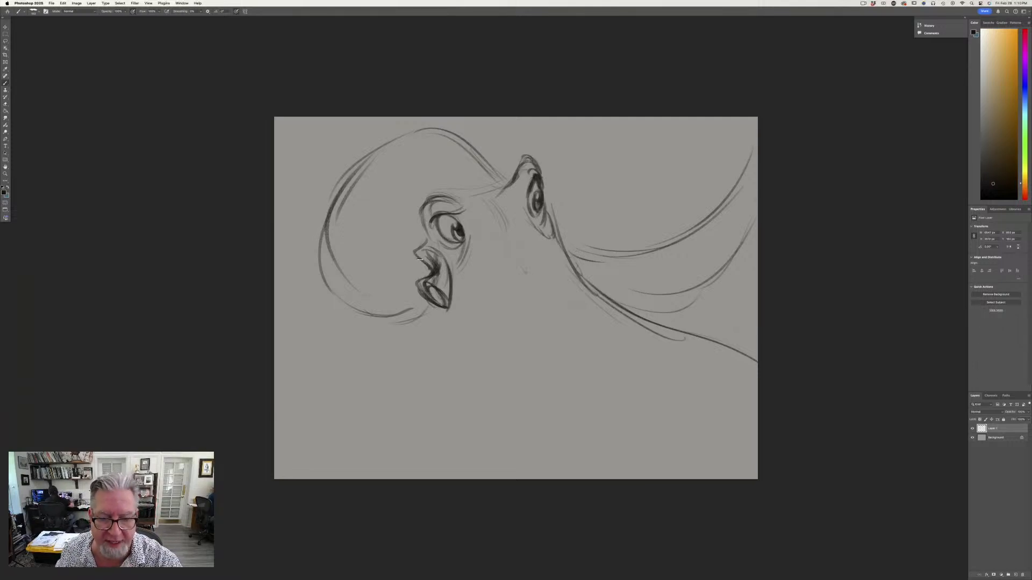
Add a small rounded bump below the far eye and darken the near eye's brow and back rim.
mouse_move(569, 238)
left_mouse_down()
mouse_move(558, 233)
mouse_move(573, 237)
mouse_move(574, 262)
mouse_move(577, 240)
left_mouse_up()
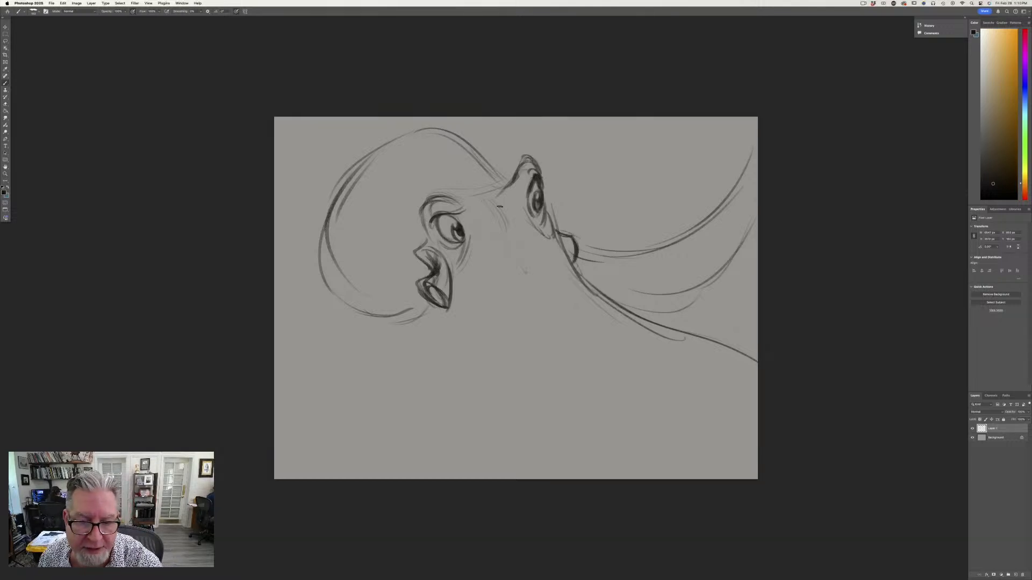
mouse_move(499, 192)
left_mouse_down()
mouse_move(428, 194)
mouse_move(469, 204)
mouse_move(428, 200)
mouse_move(431, 243)
left_mouse_up()
left_click_drag(419, 219, 443, 246)
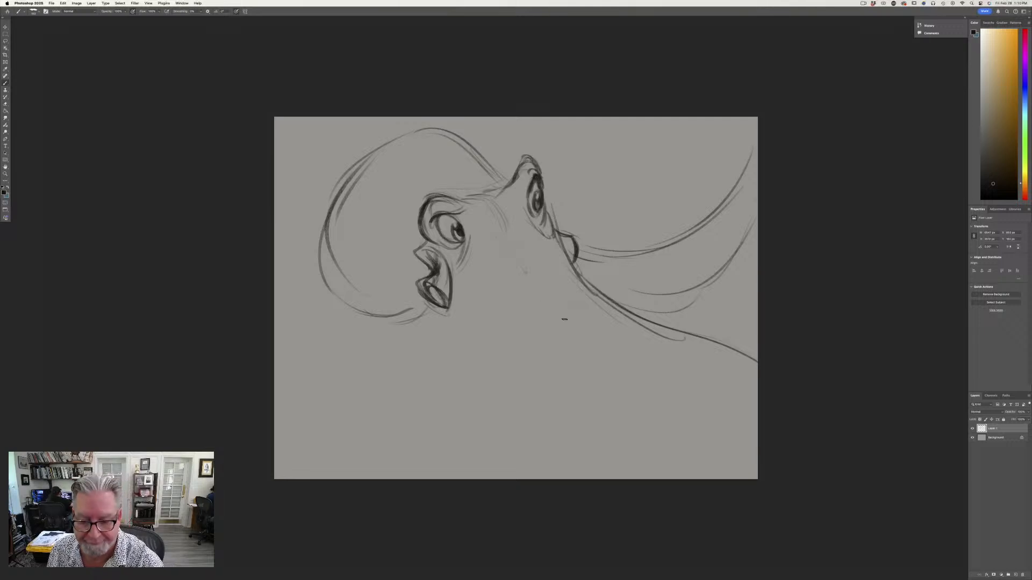
Draw the lower edge of the right-hand arm and the pointed web notch where it meets the next arm.
left_click_drag(632, 380, 578, 355)
mouse_move(606, 430)
left_mouse_down()
mouse_move(580, 364)
mouse_move(603, 374)
mouse_move(582, 370)
left_mouse_up()
mouse_move(660, 399)
left_mouse_down()
mouse_move(585, 368)
mouse_move(690, 403)
mouse_move(755, 442)
left_mouse_up()
left_click_drag(703, 412, 755, 449)
Sketch the front centre arm running down to the canvas's bottom edge, with darkened sides and an inner contour line.
left_click_drag(500, 395, 535, 453)
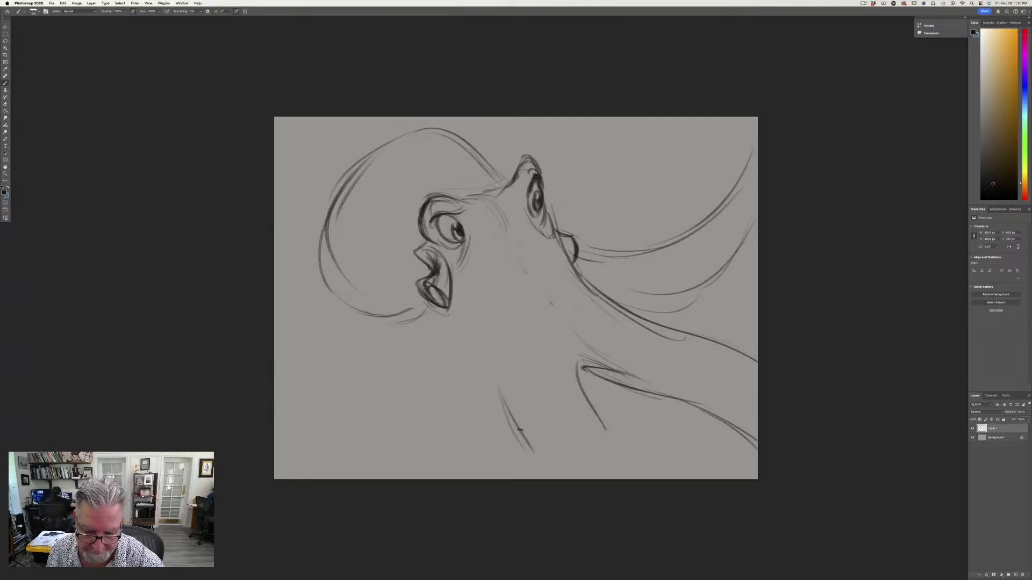
left_click_drag(492, 373, 553, 475)
left_click_drag(531, 353, 601, 472)
left_click_drag(578, 371, 634, 472)
left_click_drag(604, 424, 636, 479)
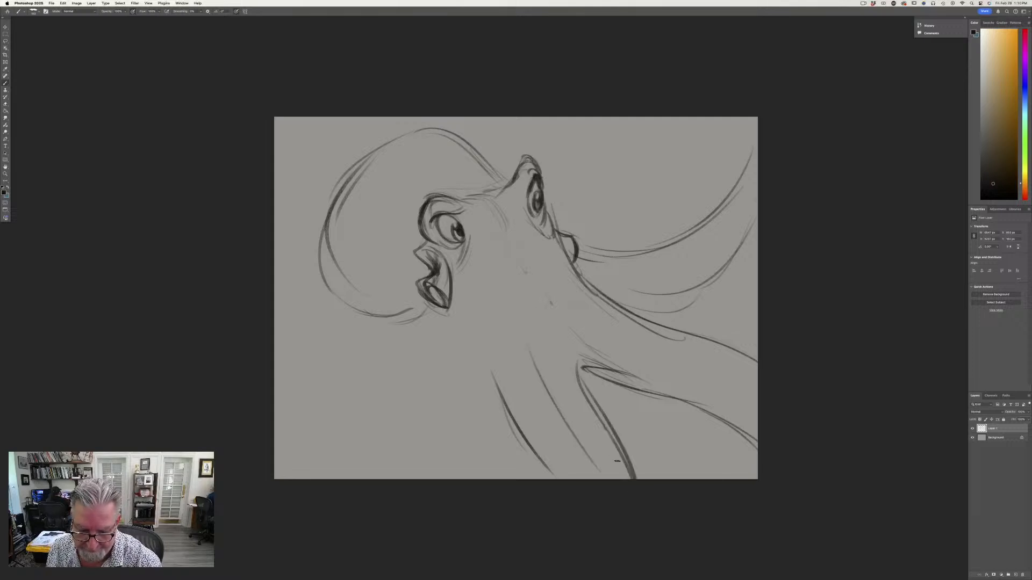
left_click_drag(578, 379, 636, 480)
left_click_drag(499, 401, 552, 476)
left_click_drag(507, 408, 516, 422)
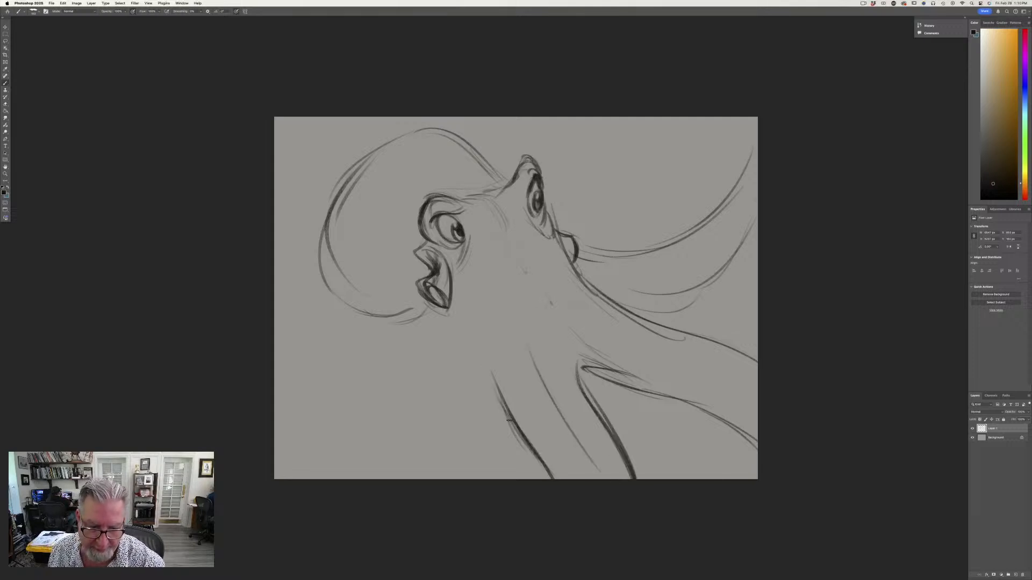
Draw the narrow gap left of the centre arm, with a curved web across its lower end.
left_click_drag(487, 375, 500, 406)
mouse_move(470, 371)
left_mouse_down()
mouse_move(492, 458)
mouse_move(503, 432)
mouse_move(495, 436)
left_mouse_up()
left_click_drag(498, 438, 490, 463)
left_click_drag(523, 448, 533, 456)
left_click_drag(487, 380, 487, 461)
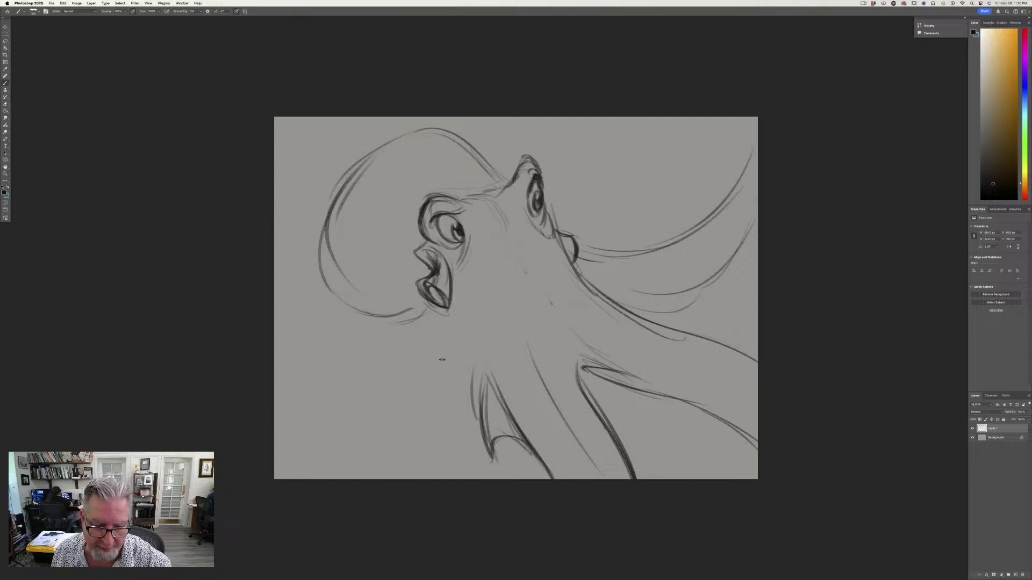
Draw and darken the left edge of the next front arm down to the canvas's bottom edge.
mouse_move(446, 339)
left_mouse_down()
mouse_move(430, 430)
mouse_move(431, 374)
left_mouse_up()
mouse_move(437, 355)
left_mouse_down()
mouse_move(427, 419)
mouse_move(441, 471)
left_mouse_up()
left_click_drag(424, 384, 443, 480)
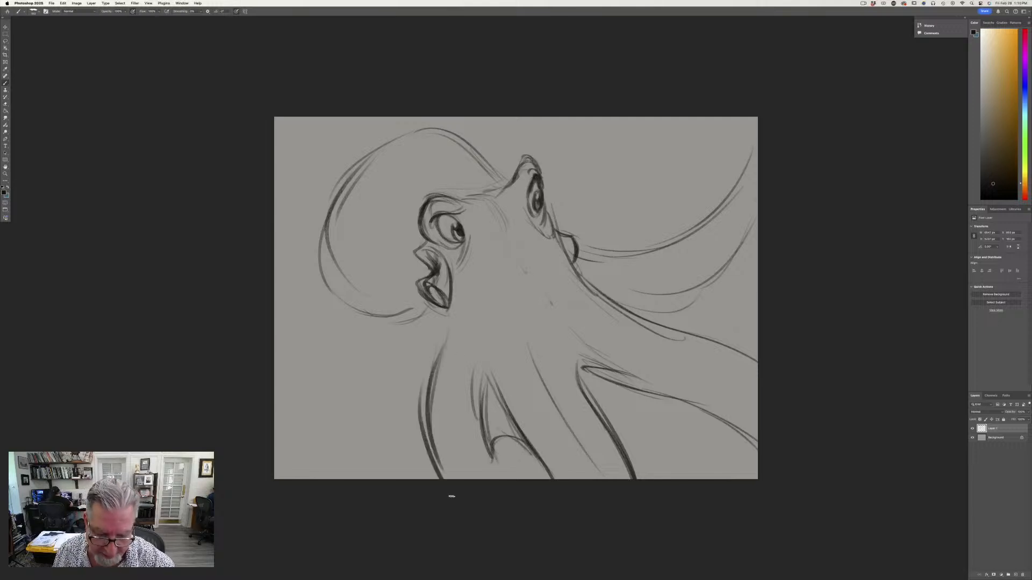
left_click_drag(421, 432, 438, 480)
left_click_drag(427, 412, 420, 438)
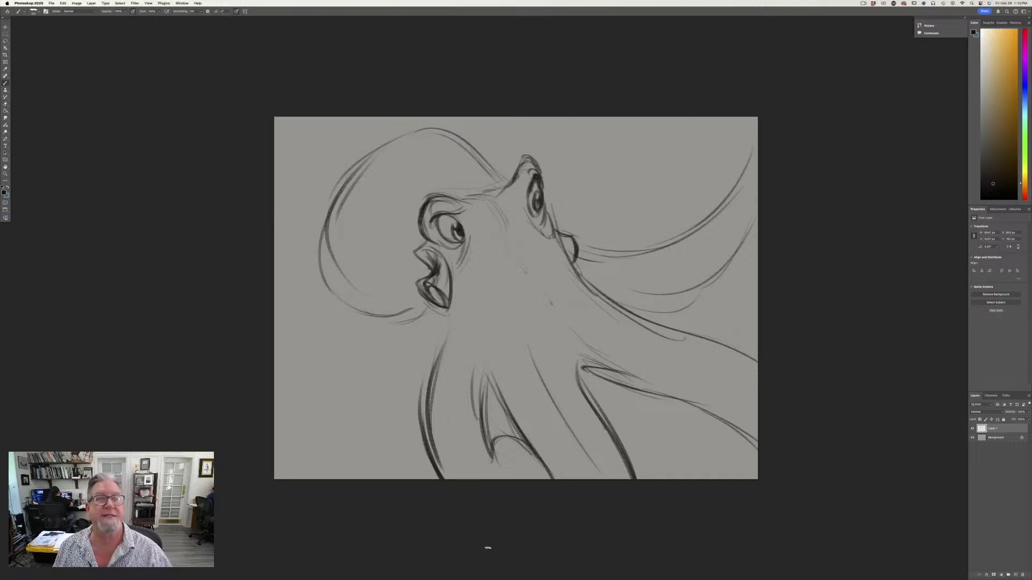
Sketch the arm extending from below the siphon to the lower-left corner, including its underside and web lines.
mouse_move(444, 307)
left_mouse_down()
mouse_move(408, 351)
mouse_move(352, 387)
left_mouse_up()
left_click_drag(408, 357, 282, 433)
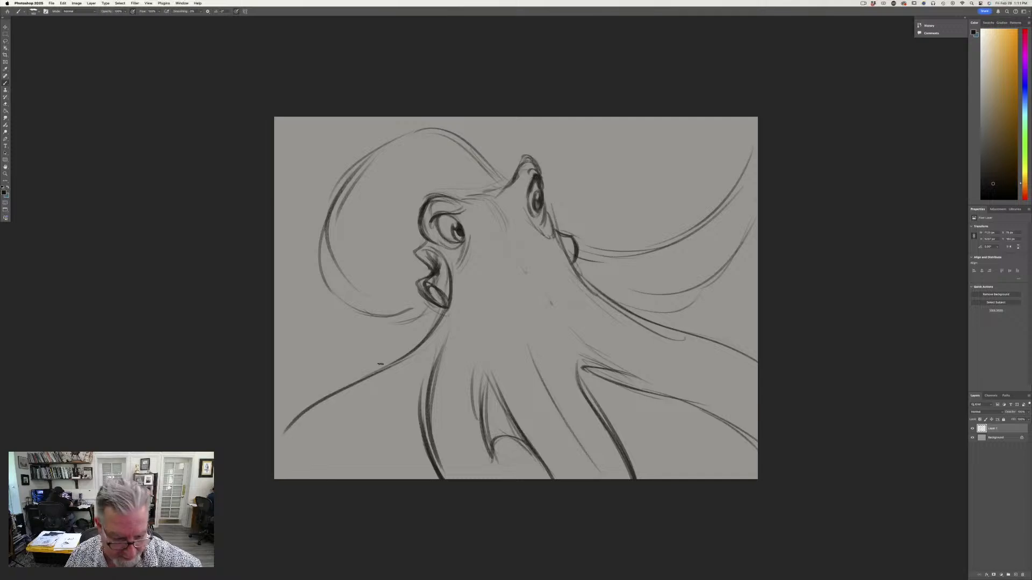
left_click_drag(356, 380, 275, 466)
mouse_move(424, 445)
left_mouse_down()
mouse_move(371, 436)
mouse_move(421, 381)
left_mouse_up()
left_click_drag(349, 432, 411, 397)
mouse_move(340, 467)
left_mouse_down()
mouse_move(394, 439)
mouse_move(331, 479)
left_mouse_up()
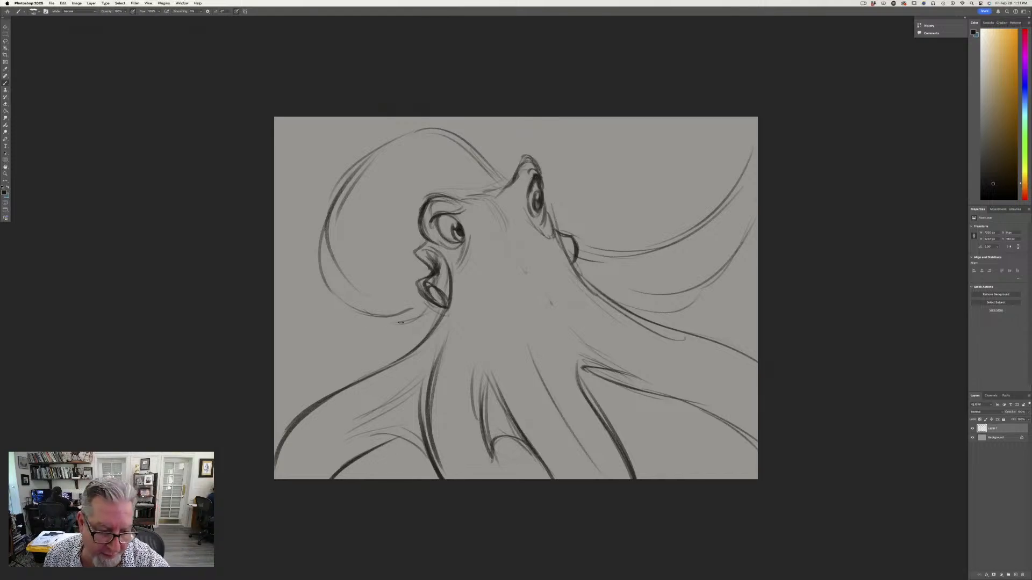
Enlarge and darken the mantle's lower-left contour with repeated curved strokes.
left_click_drag(400, 323, 336, 304)
mouse_move(316, 245)
left_mouse_down()
mouse_move(316, 301)
mouse_move(396, 326)
left_mouse_up()
mouse_move(313, 296)
left_mouse_down()
mouse_move(410, 328)
mouse_move(336, 321)
left_mouse_up()
mouse_move(430, 314)
left_mouse_down()
mouse_move(387, 331)
mouse_move(338, 319)
left_mouse_up()
mouse_move(318, 282)
left_mouse_down()
mouse_move(321, 210)
mouse_move(433, 134)
mouse_move(330, 184)
mouse_move(309, 245)
mouse_move(328, 306)
mouse_move(407, 327)
left_mouse_up()
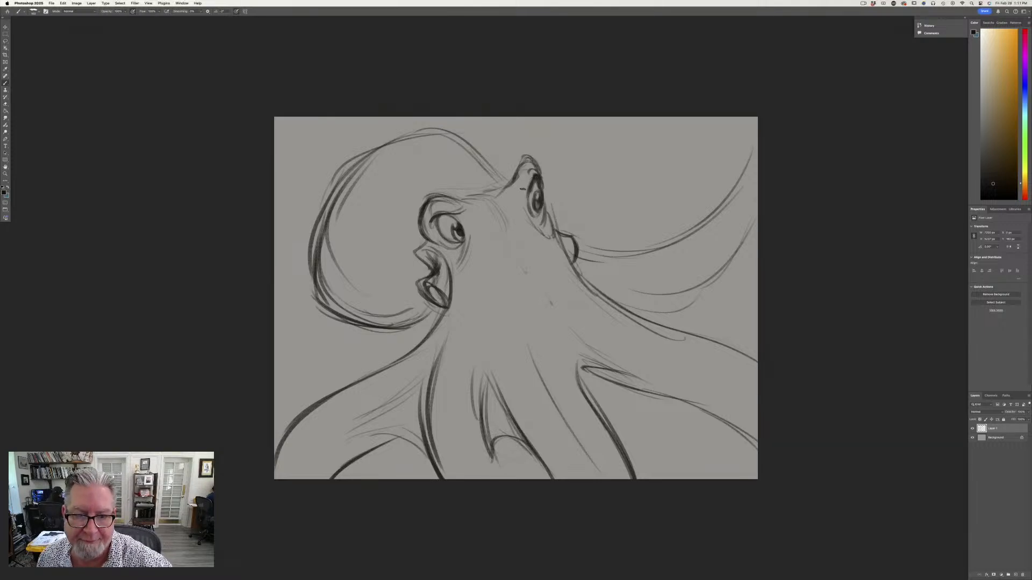
Thicken the mantle's outline across its top, upper-left side and slope toward the far eye.
mouse_move(479, 139)
left_mouse_down()
mouse_move(509, 182)
mouse_move(480, 143)
left_mouse_up()
mouse_move(455, 131)
left_mouse_down()
mouse_move(505, 174)
mouse_move(420, 130)
mouse_move(481, 141)
mouse_move(404, 130)
mouse_move(333, 199)
left_mouse_up()
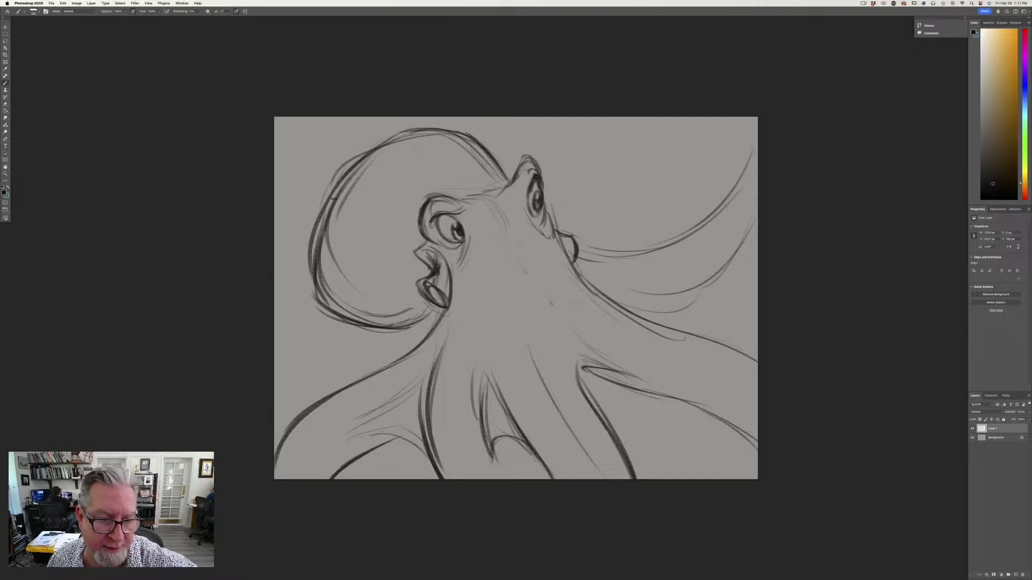
left_click_drag(398, 130, 317, 243)
mouse_move(473, 133)
left_mouse_down()
mouse_move(514, 184)
mouse_move(505, 184)
left_mouse_up()
Darken the contour from the far eye along the right arm and add a curved stroke over the mantle's top.
left_click_drag(540, 217, 623, 301)
left_click_drag(549, 249, 684, 336)
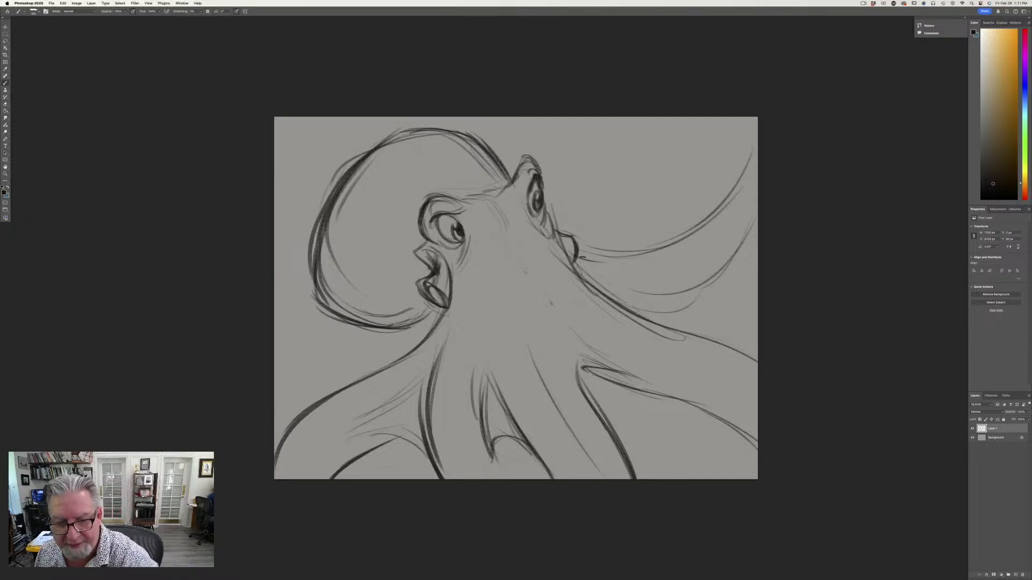
left_click_drag(595, 271, 607, 283)
left_click_drag(401, 124, 490, 157)
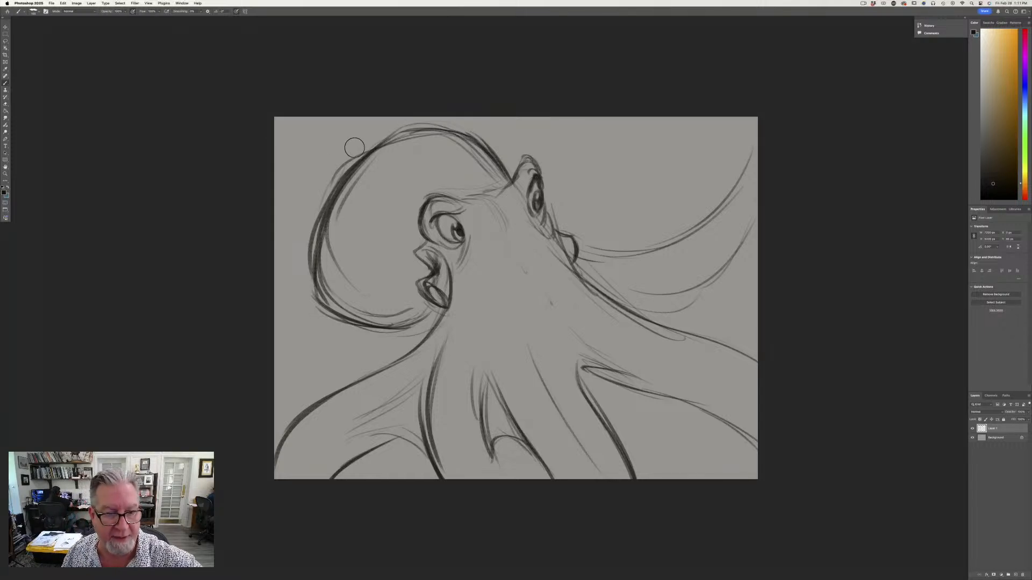
Enlarge the brush tip and clean up the stray lines outside the mantle's upper-left outline.
key("bracketright")
key("bracketright")
key("bracketright")
key("bracketright")
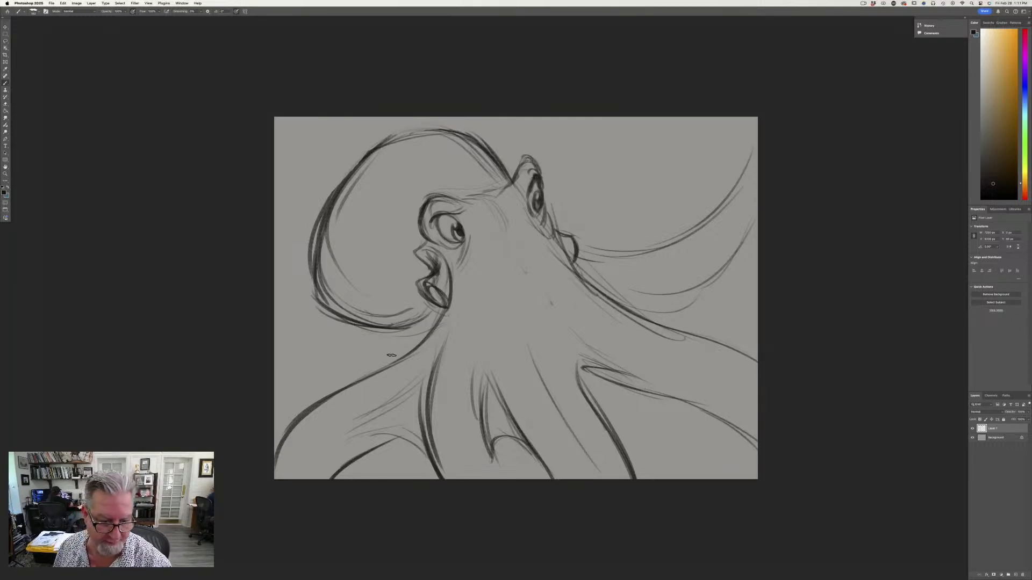
Draw the upper and lower edges of a rear arm reaching from below the mantle to the canvas's left edge.
left_click_drag(425, 336, 275, 337)
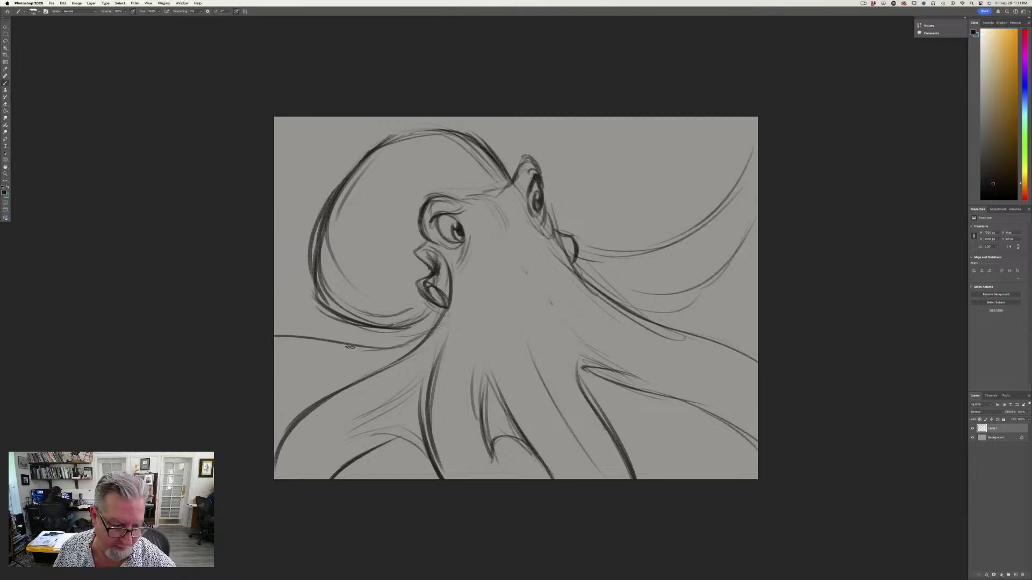
left_click_drag(328, 387, 274, 381)
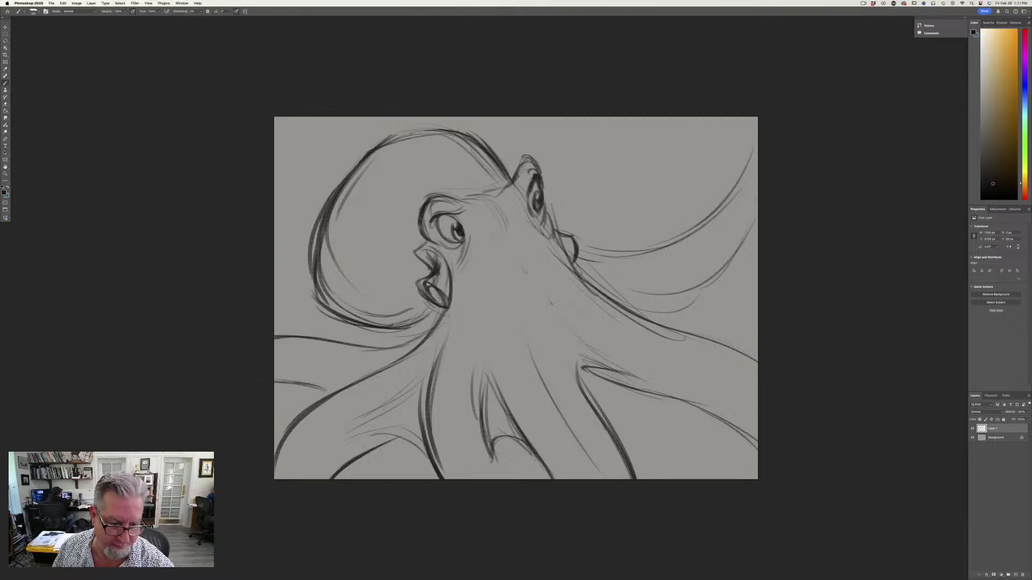
Draw a rear arm behind the far eye, curving up to the canvas's top edge with two dark edges.
mouse_move(638, 231)
left_mouse_down()
mouse_move(595, 260)
mouse_move(619, 242)
left_mouse_up()
left_click_drag(665, 146, 624, 237)
left_click_drag(670, 117, 640, 234)
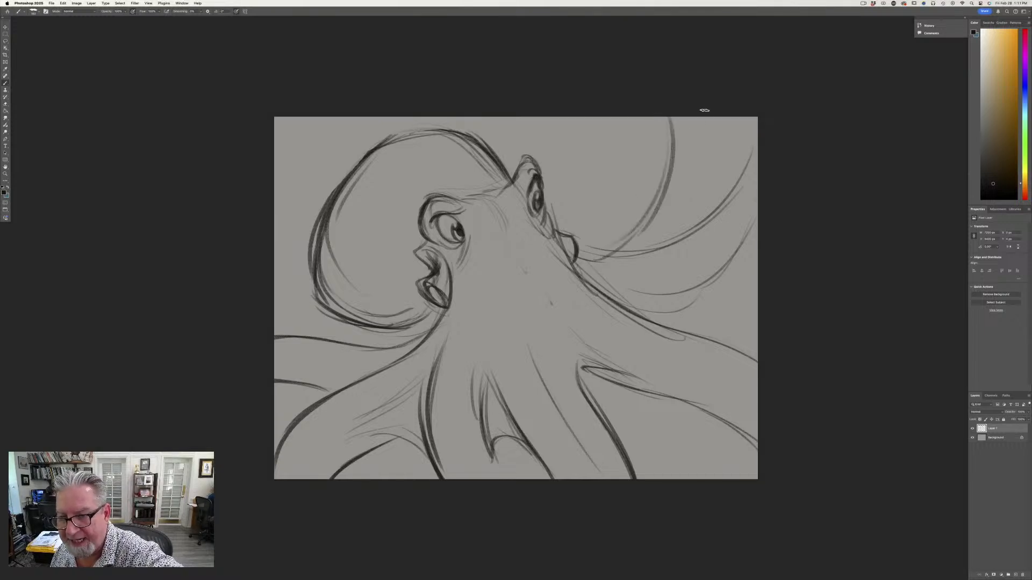
mouse_move(700, 118)
left_mouse_down()
mouse_move(696, 184)
mouse_move(695, 123)
mouse_move(674, 233)
mouse_move(701, 181)
left_mouse_up()
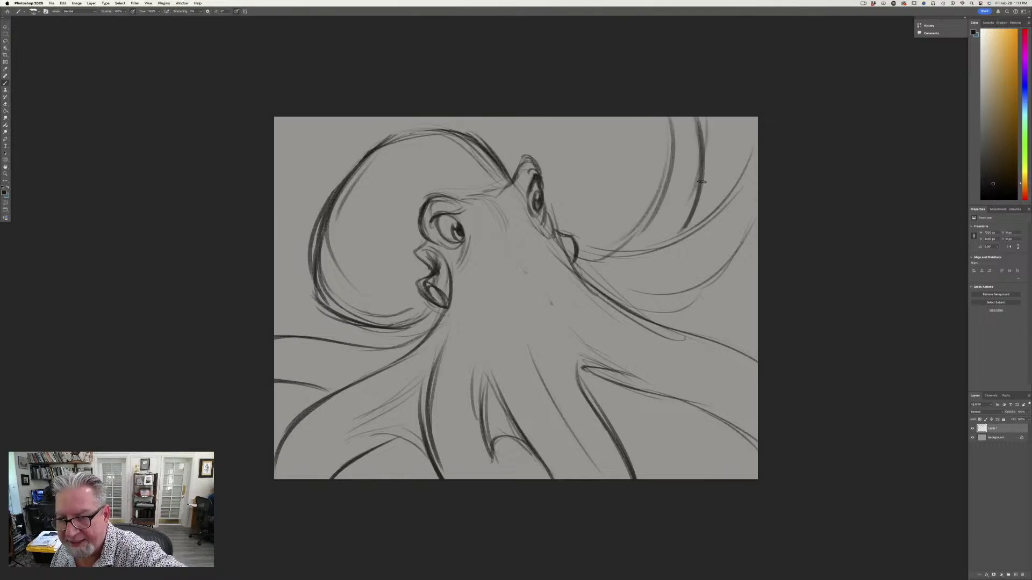
mouse_move(666, 117)
left_mouse_down()
mouse_move(667, 175)
mouse_move(623, 228)
mouse_move(583, 251)
left_mouse_up()
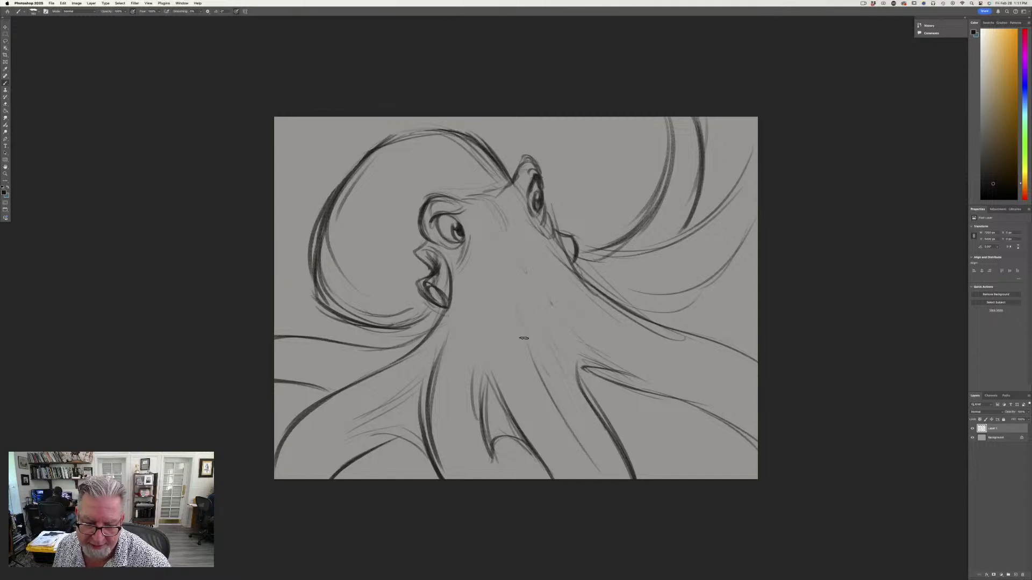
Add a lower contour to the large right arm and draw the webbing folds between it and the front arm.
left_click_drag(565, 277, 756, 373)
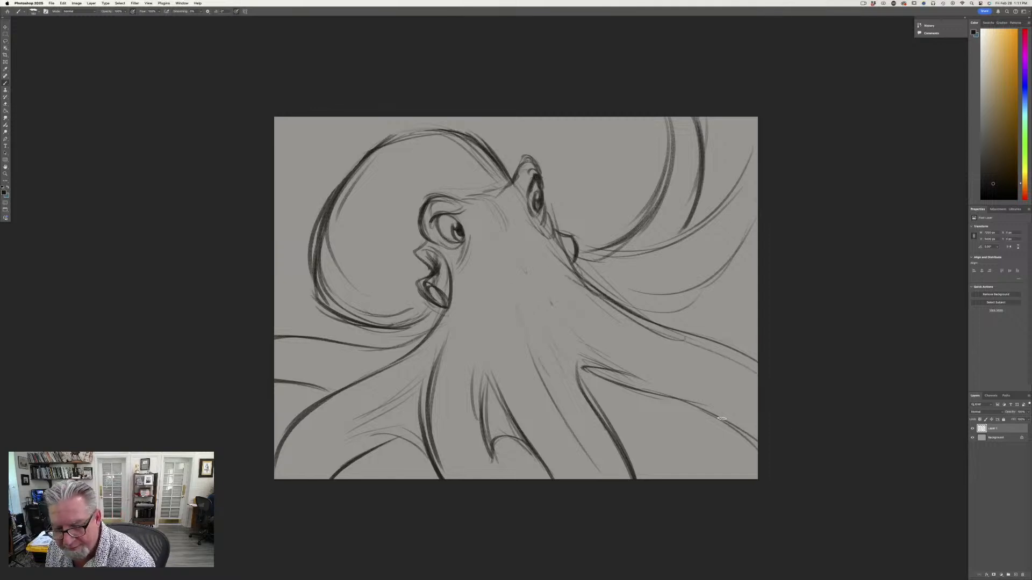
mouse_move(698, 395)
left_mouse_down()
mouse_move(589, 380)
mouse_move(604, 375)
mouse_move(559, 337)
left_mouse_up()
left_click_drag(560, 357, 583, 392)
left_click_drag(618, 453, 566, 373)
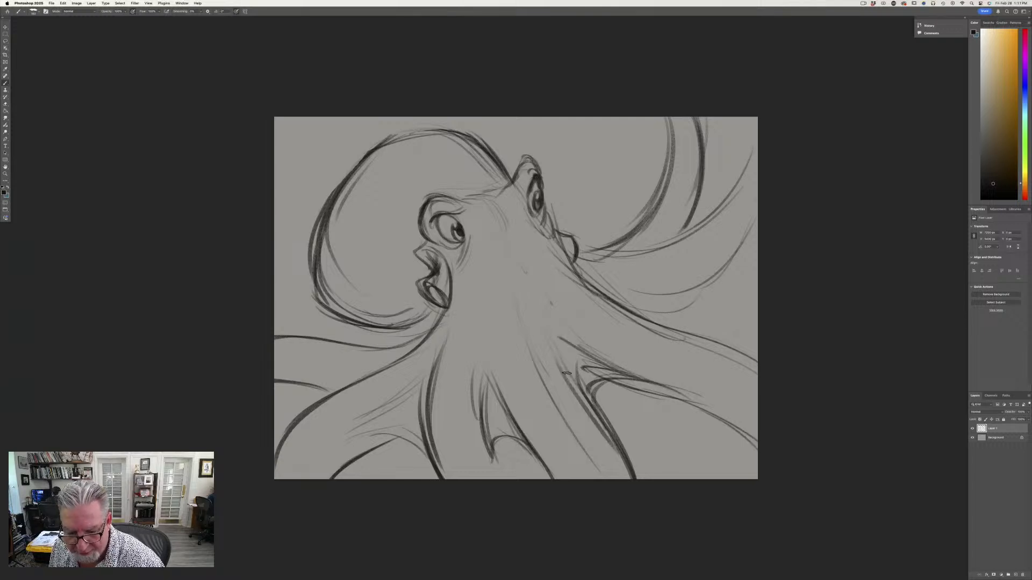
Draw a hooked webbing fold between the two right arms and darken the edges of the rear arm rising above them.
mouse_move(682, 275)
left_mouse_down()
mouse_move(664, 303)
mouse_move(675, 329)
mouse_move(625, 280)
mouse_move(586, 280)
left_mouse_up()
mouse_move(702, 263)
left_mouse_down()
mouse_move(710, 339)
mouse_move(644, 314)
mouse_move(755, 371)
left_mouse_up()
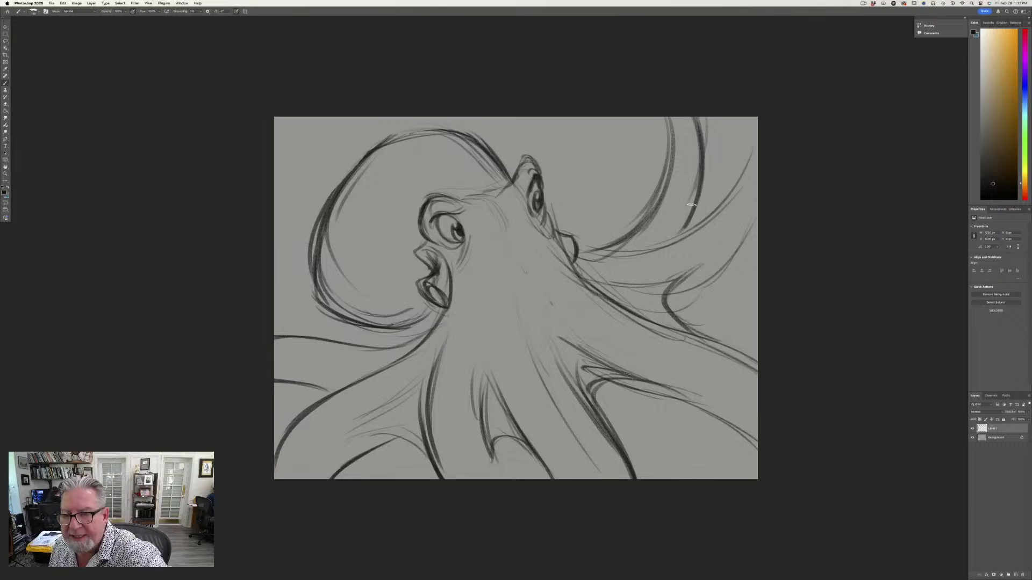
left_click_drag(692, 205, 680, 237)
mouse_move(701, 192)
left_mouse_down()
mouse_move(683, 115)
mouse_move(663, 113)
mouse_move(653, 185)
mouse_move(584, 248)
left_mouse_up()
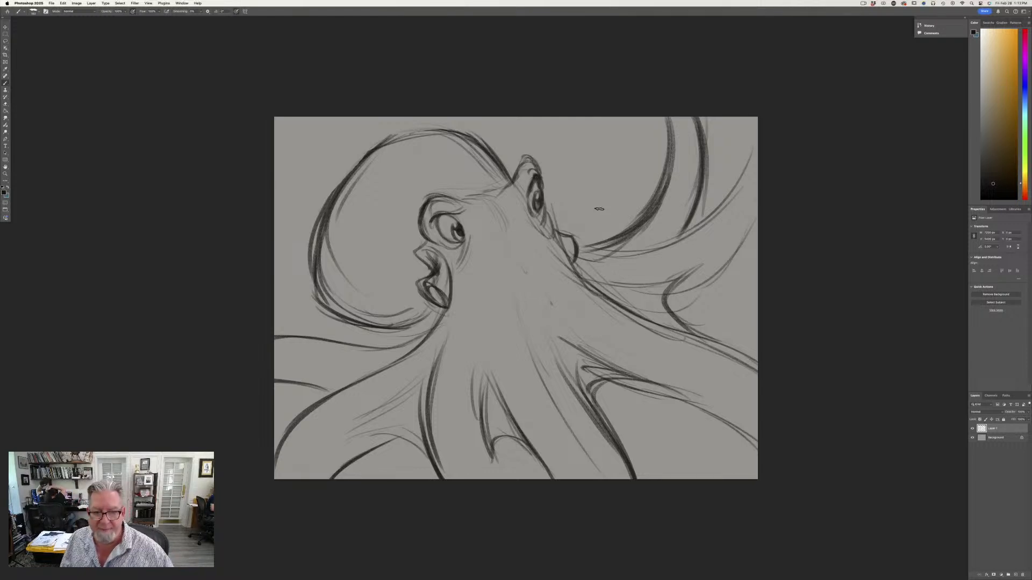
Darken the edges of the front arms and add inner contour strokes running down to the canvas's bottom edge.
left_click_drag(490, 339, 516, 418)
left_click_drag(492, 363, 540, 463)
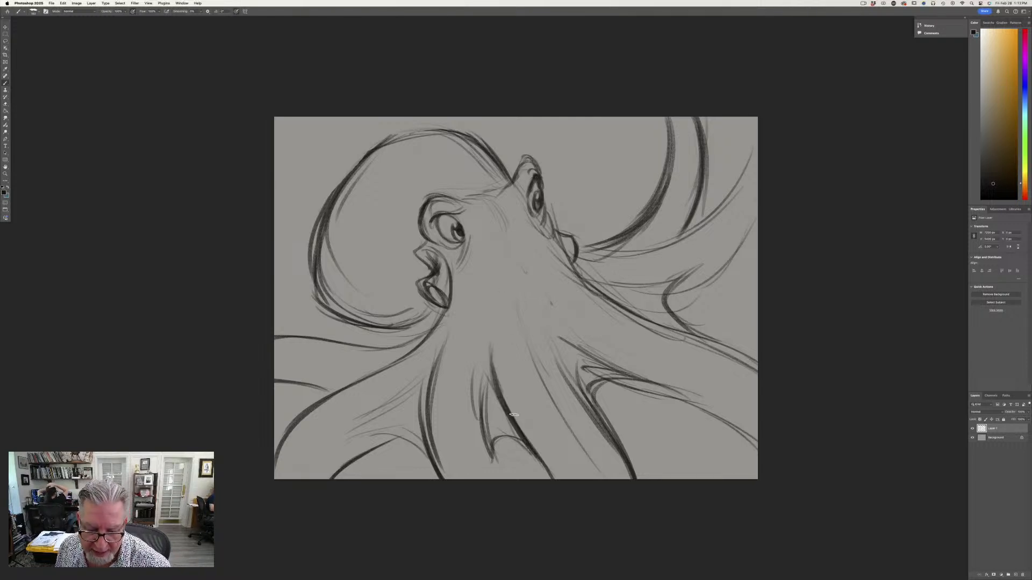
left_click_drag(513, 415, 557, 478)
left_click_drag(538, 356, 597, 454)
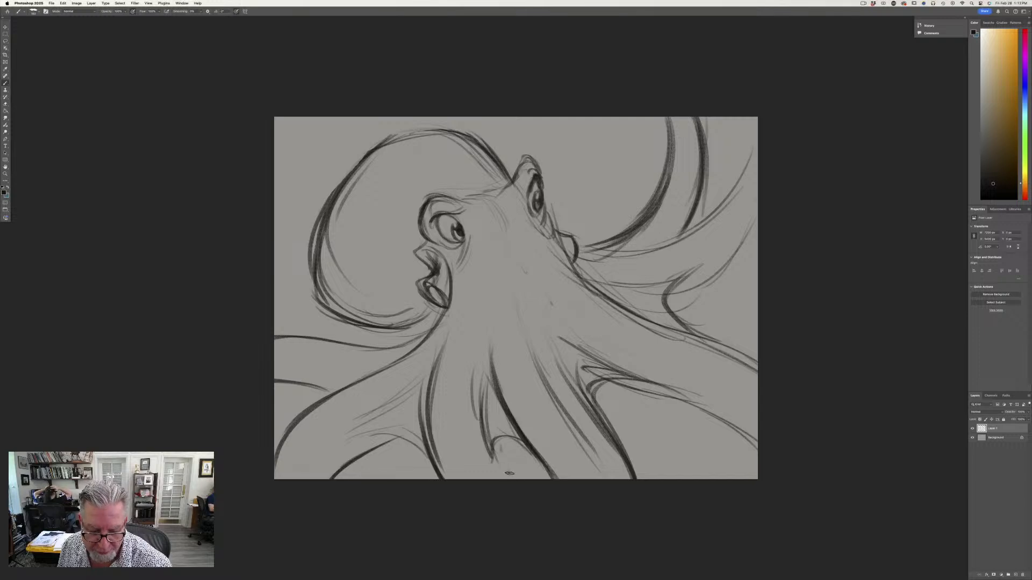
left_click_drag(509, 474, 514, 479)
left_click_drag(496, 439, 519, 479)
left_click_drag(429, 397, 448, 479)
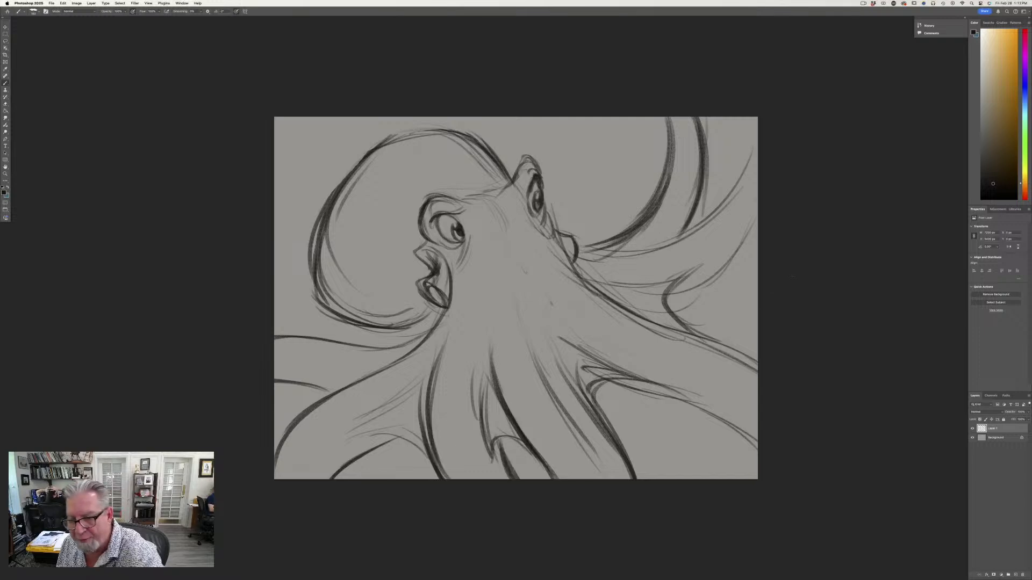
Draw both edges of a foreground arm curving from the canvas's right edge down to the bottom edge, across the right arms.
left_click_drag(745, 300, 732, 318)
left_click_drag(757, 282, 675, 479)
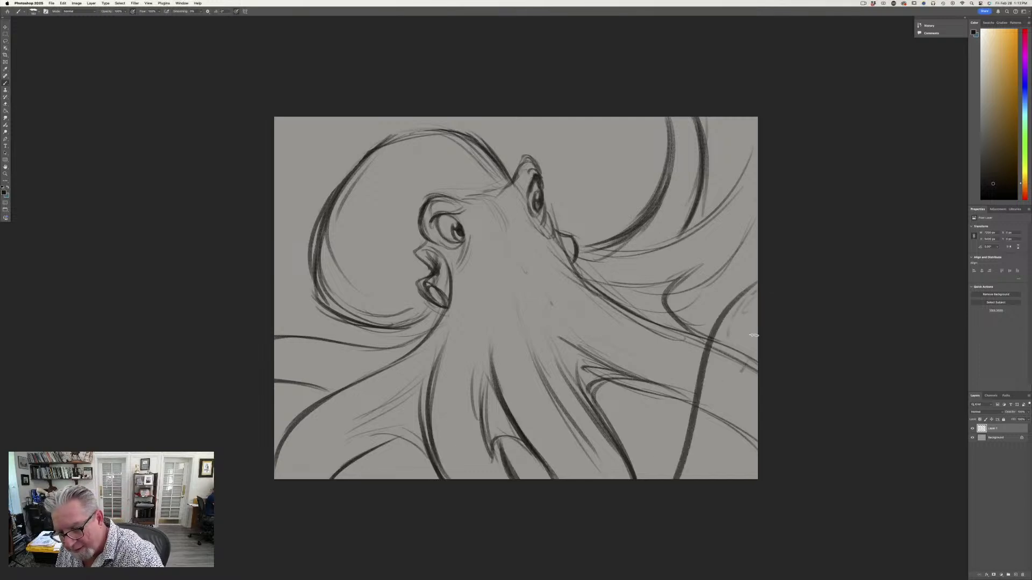
left_click_drag(757, 320, 709, 500)
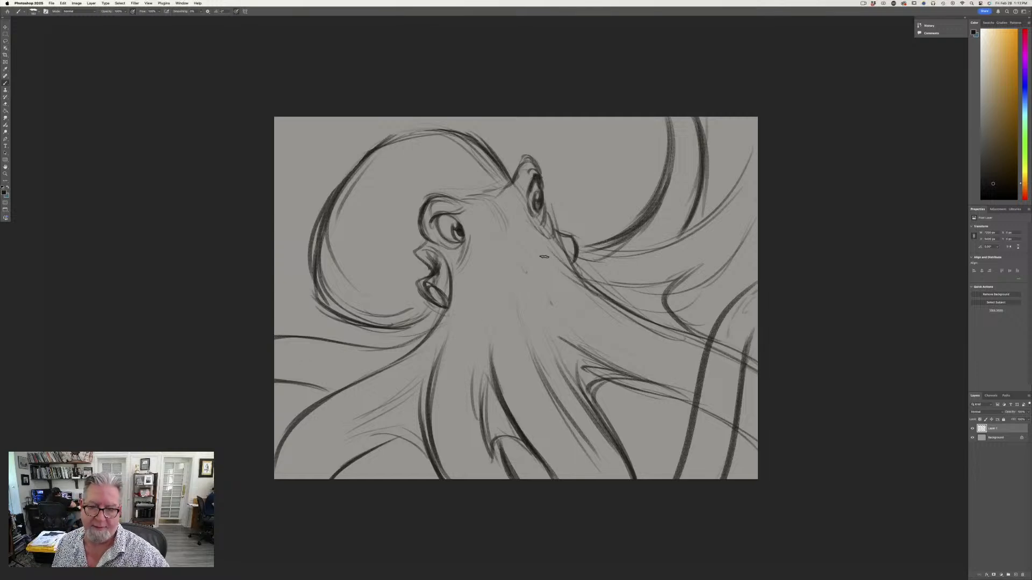
Draw another rear arm that starts behind the far eye and curls back toward the canvas's top edge.
mouse_move(609, 150)
left_mouse_down()
mouse_move(618, 198)
mouse_move(585, 117)
left_mouse_up()
mouse_move(621, 180)
left_mouse_down()
mouse_move(579, 117)
mouse_move(591, 196)
left_mouse_up()
left_click_drag(559, 124, 592, 206)
mouse_move(582, 148)
left_mouse_down()
mouse_move(590, 175)
mouse_move(580, 231)
left_mouse_up()
left_click_drag(591, 174, 571, 234)
left_click_drag(592, 193, 569, 234)
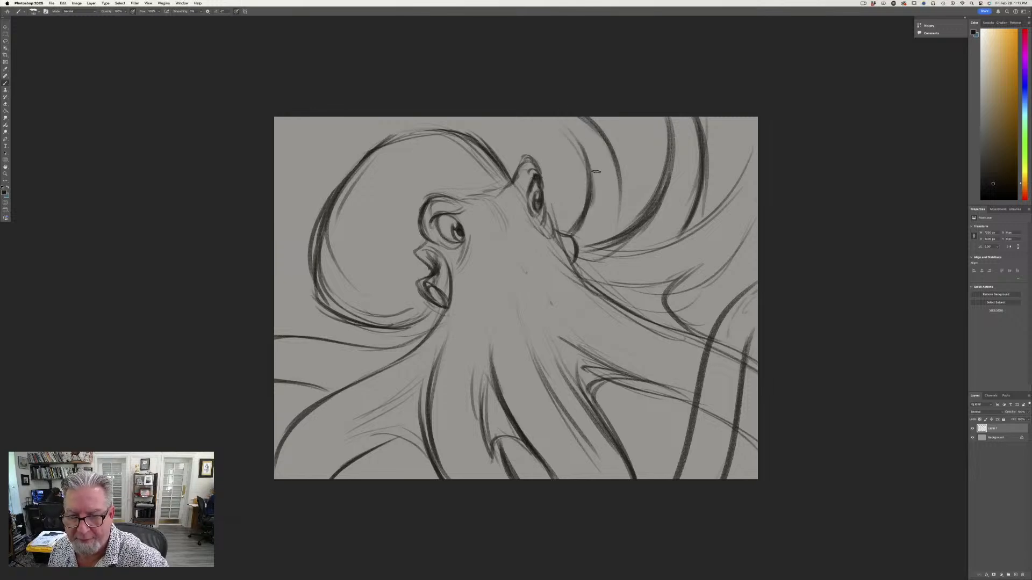
mouse_move(620, 168)
left_mouse_down()
mouse_move(624, 230)
mouse_move(587, 118)
left_mouse_up()
left_click_drag(586, 163, 529, 118)
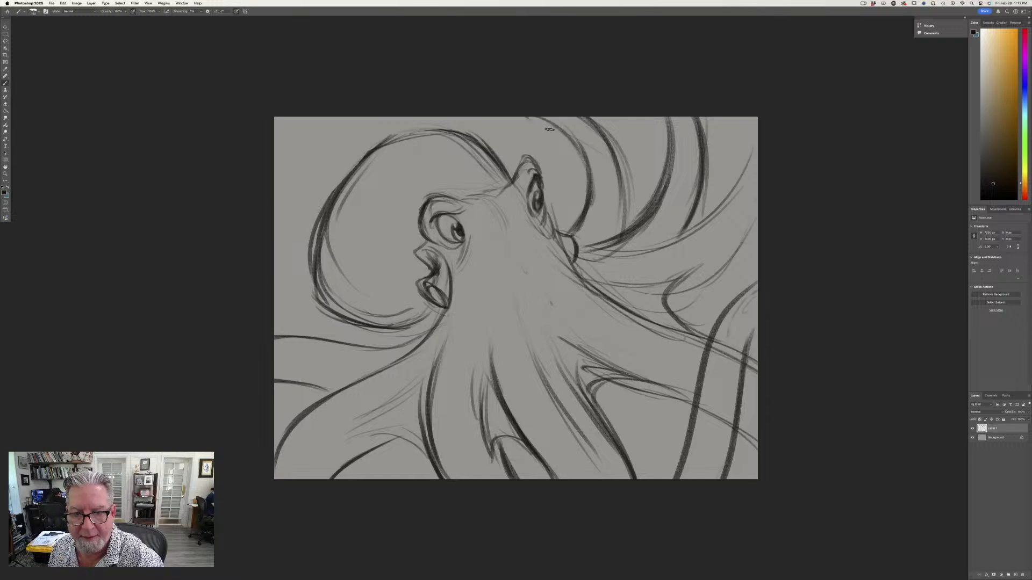
Draw both edges of an arm passing diagonally across the canvas's upper-left corner.
left_click_drag(368, 105, 232, 168)
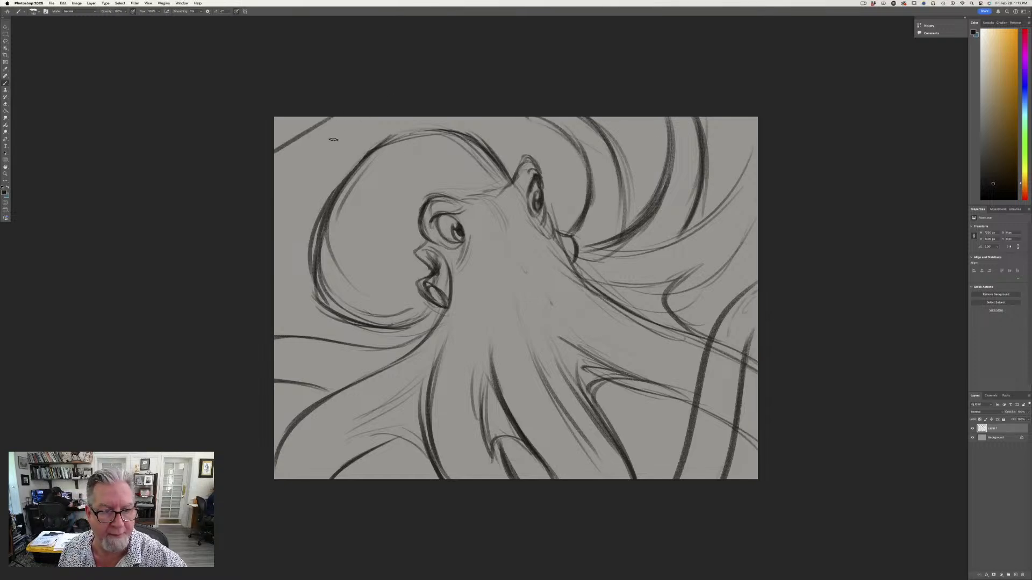
mouse_move(358, 121)
left_mouse_down()
mouse_move(311, 170)
mouse_move(313, 157)
left_mouse_up()
left_click_drag(371, 117, 272, 167)
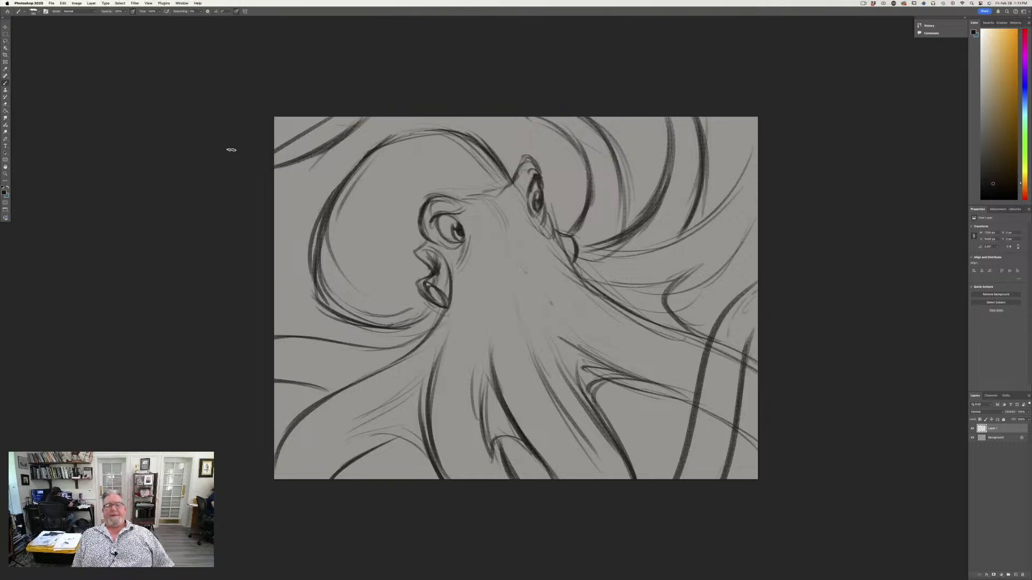
Darken the mantle's underside, the near eye and the contour running down behind the siphon.
mouse_move(442, 310)
left_mouse_down()
mouse_move(401, 329)
mouse_move(336, 305)
mouse_move(342, 316)
mouse_move(317, 272)
mouse_move(352, 315)
left_mouse_up()
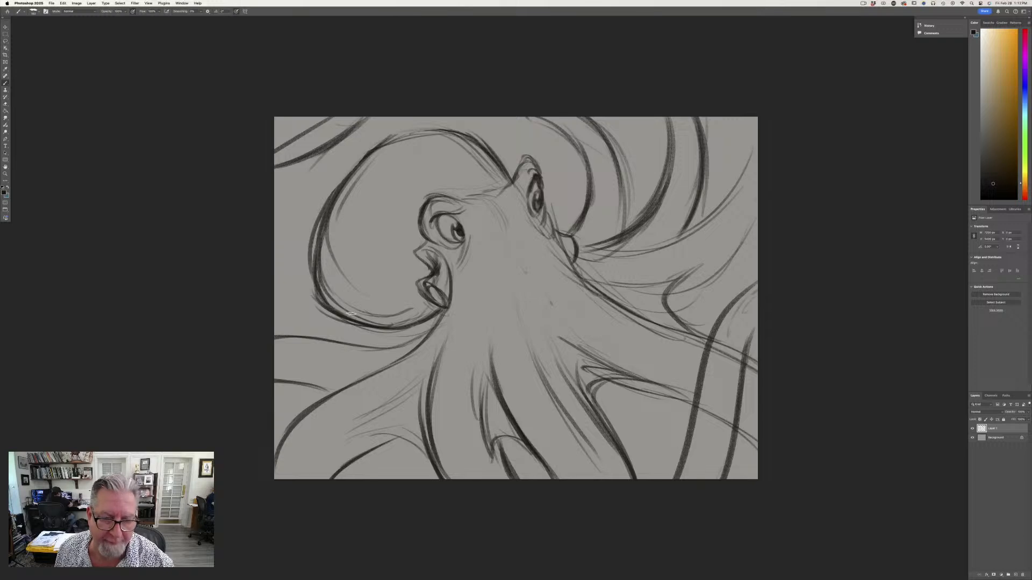
mouse_move(456, 217)
left_mouse_down()
mouse_move(465, 236)
mouse_move(443, 216)
mouse_move(439, 238)
left_mouse_up()
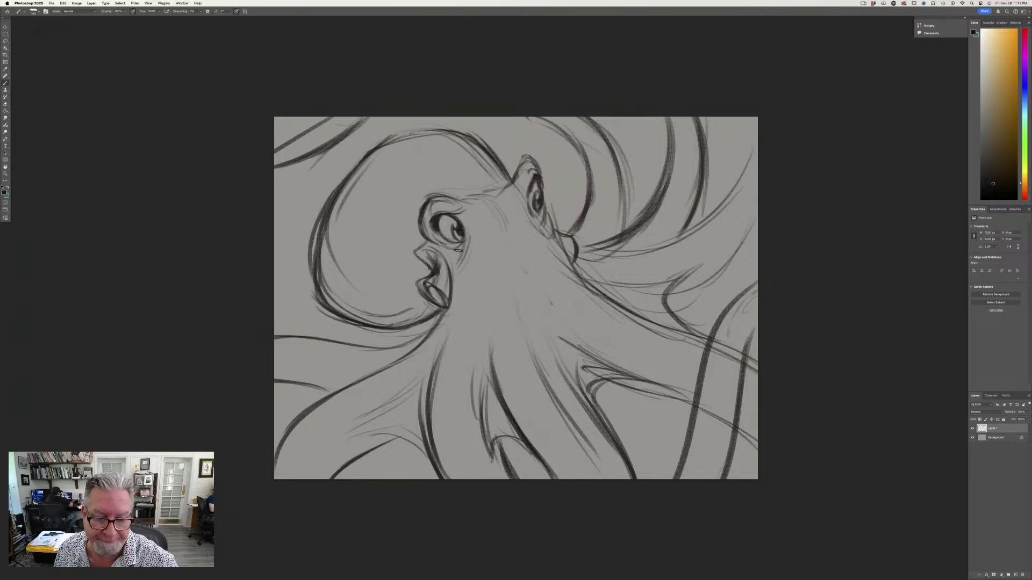
left_click_drag(457, 251, 449, 318)
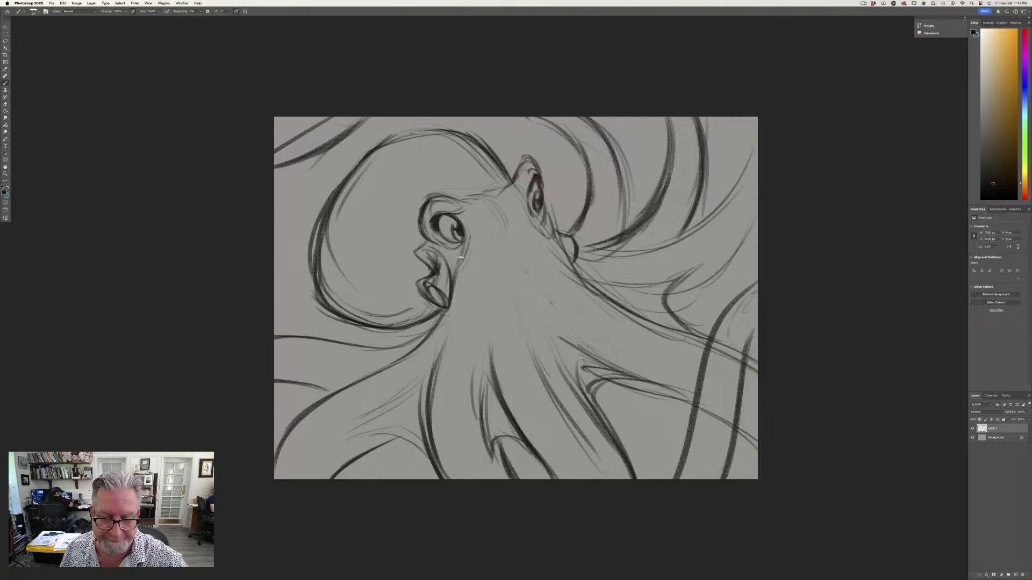
left_click_drag(461, 259, 436, 325)
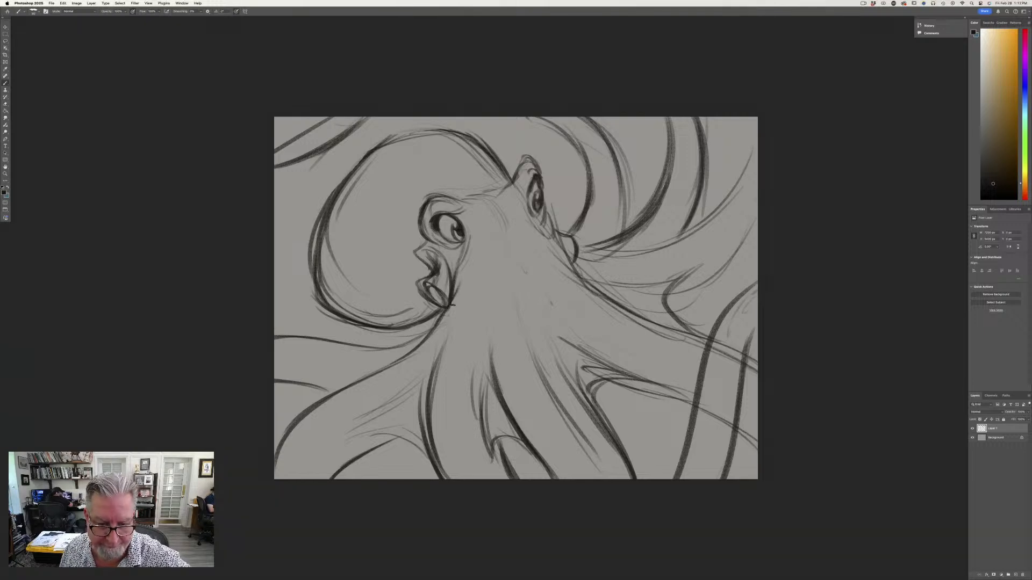
left_click_drag(520, 304, 532, 337)
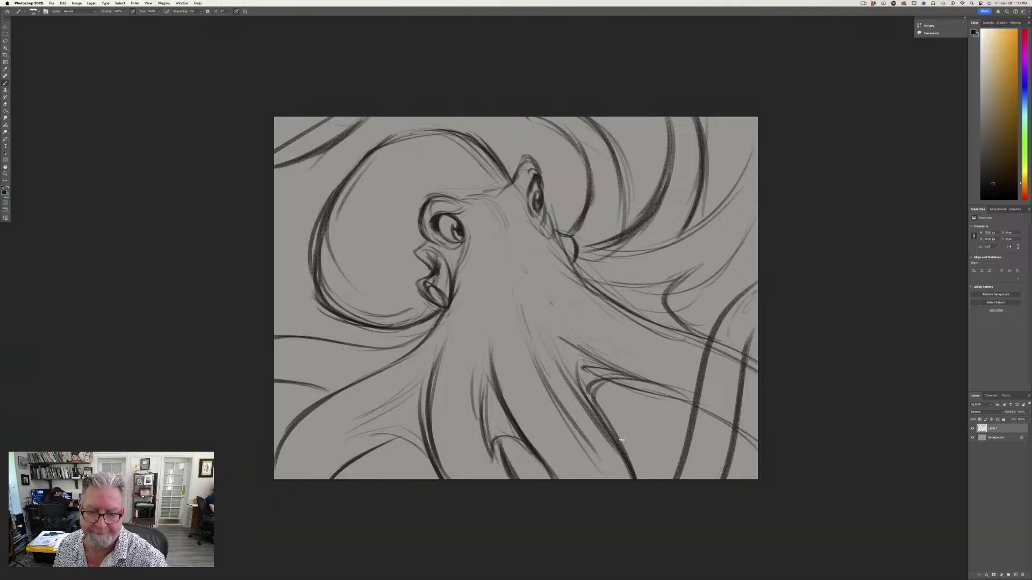
Flip the canvas horizontally.
left_click(76, 3)
mouse_move(99, 53)
left_click(155, 77)
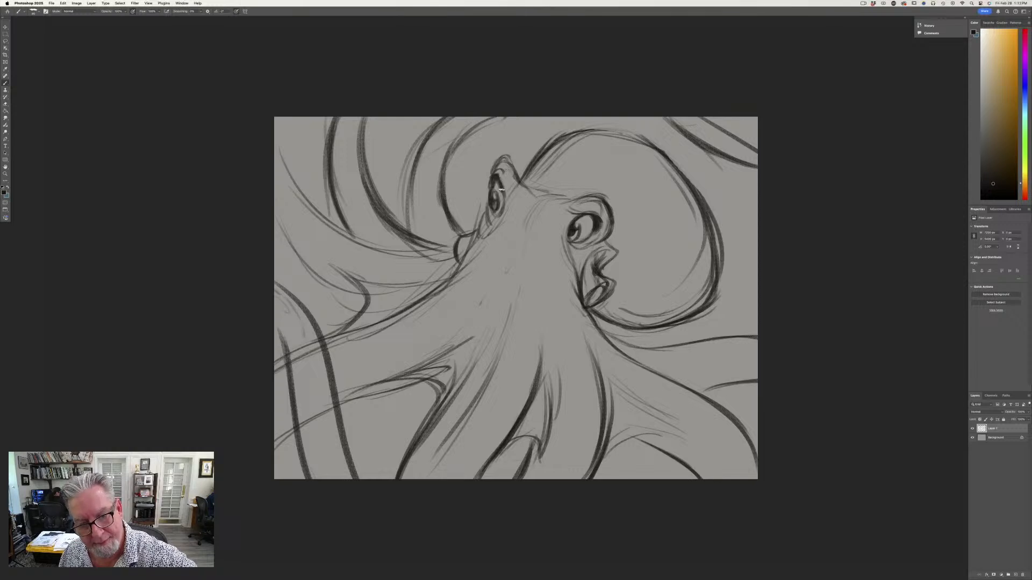
Rework the far eye by clearing its old inner lines and redrawing its outline and the brow slope beside it.
mouse_move(501, 190)
left_mouse_down()
mouse_move(495, 222)
mouse_move(517, 223)
mouse_move(508, 250)
left_mouse_up()
left_click_drag(498, 180, 503, 199)
mouse_move(489, 183)
left_mouse_down()
mouse_move(497, 175)
mouse_move(502, 215)
left_mouse_up()
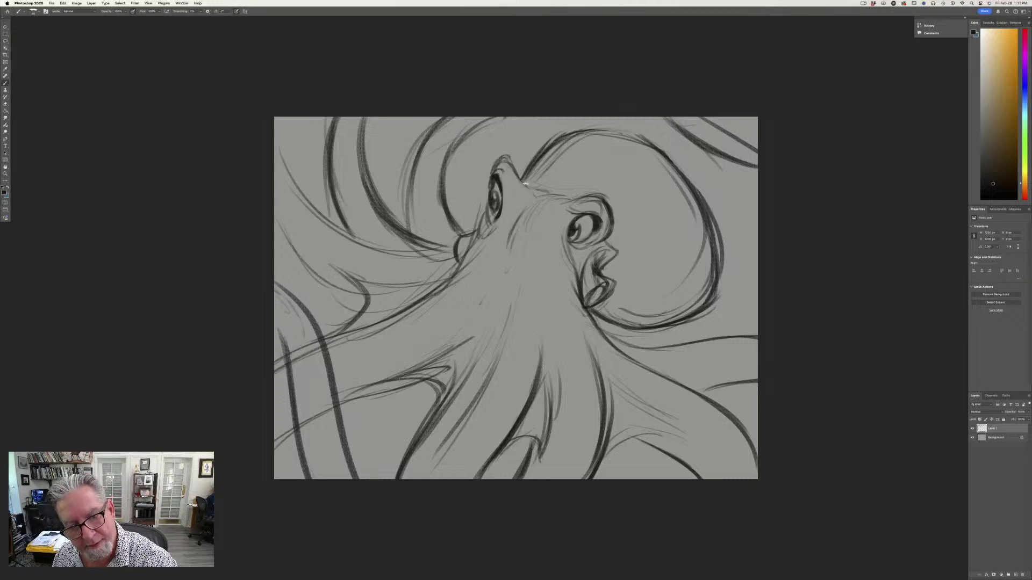
mouse_move(519, 178)
left_mouse_down()
mouse_move(533, 191)
mouse_move(492, 160)
mouse_move(486, 193)
mouse_move(496, 219)
mouse_move(494, 194)
mouse_move(485, 223)
left_mouse_up()
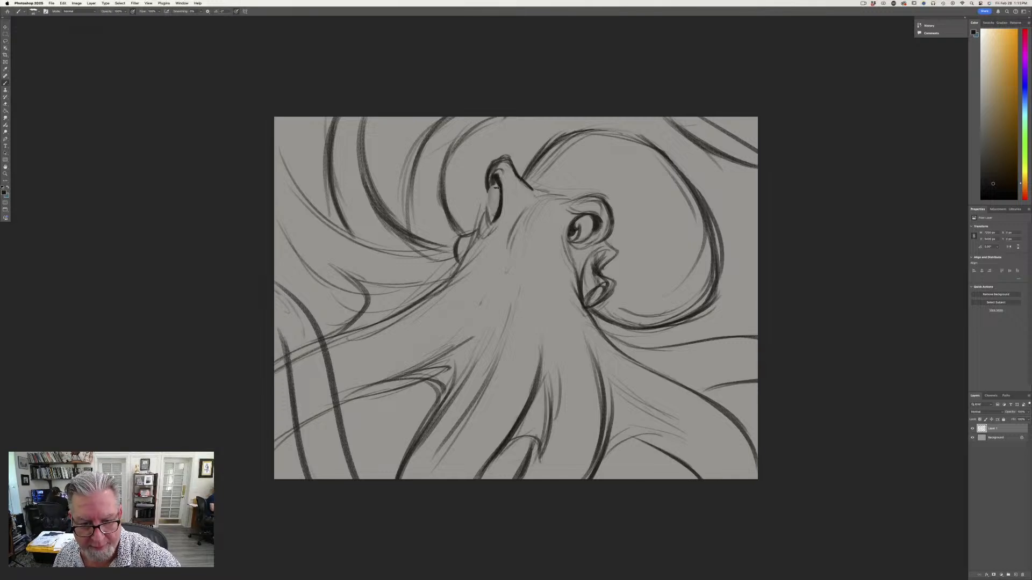
left_click_drag(494, 186, 485, 225)
Undo the last far-eye strokes and redraw the contour beneath the eye down toward the rear arm's base.
key("super+z")
key("super+z")
key("super+z")
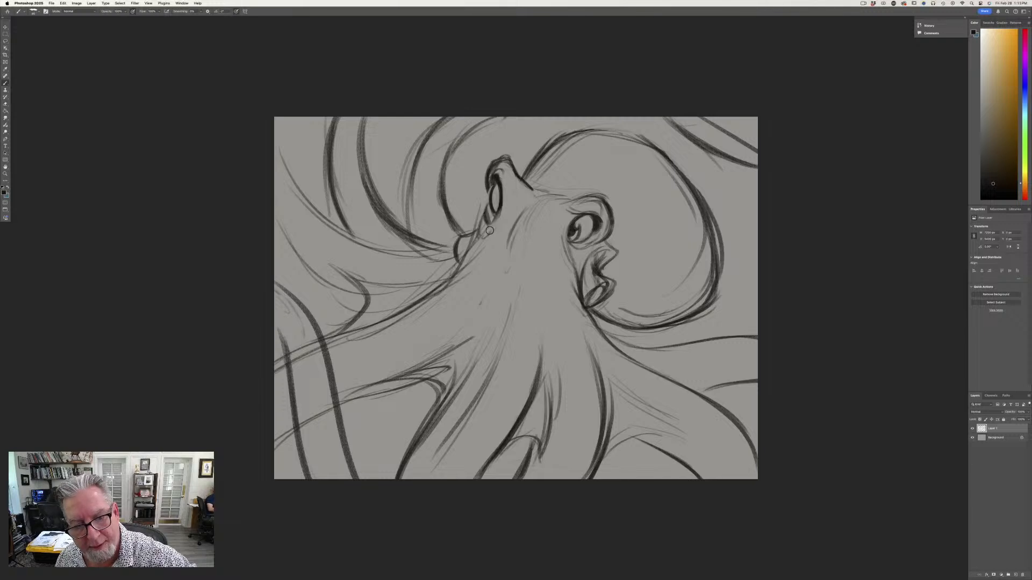
left_click_drag(502, 203, 478, 240)
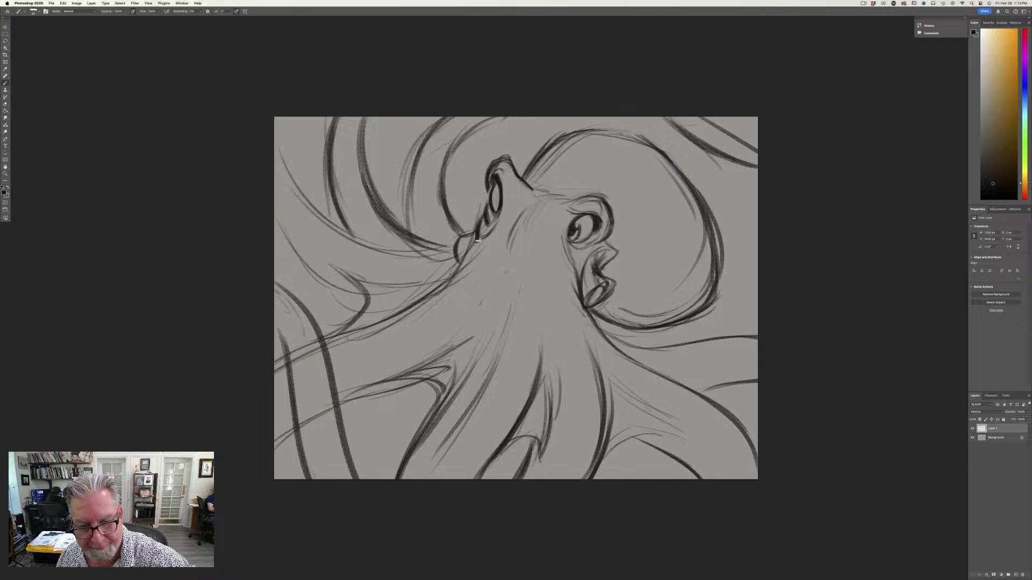
Add creases under the near eye, a pupil in the far eye, a brow stroke between them and a light curve inside the mantle.
mouse_move(556, 239)
left_mouse_down()
mouse_move(559, 267)
mouse_move(577, 278)
mouse_move(570, 295)
left_mouse_up()
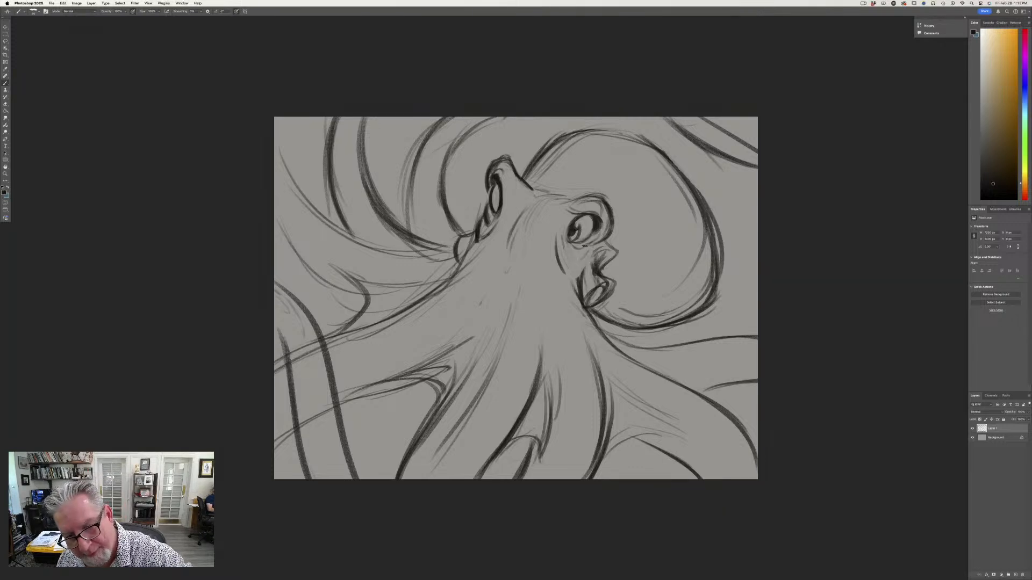
mouse_move(566, 233)
left_mouse_down()
mouse_move(574, 263)
mouse_move(591, 251)
left_mouse_up()
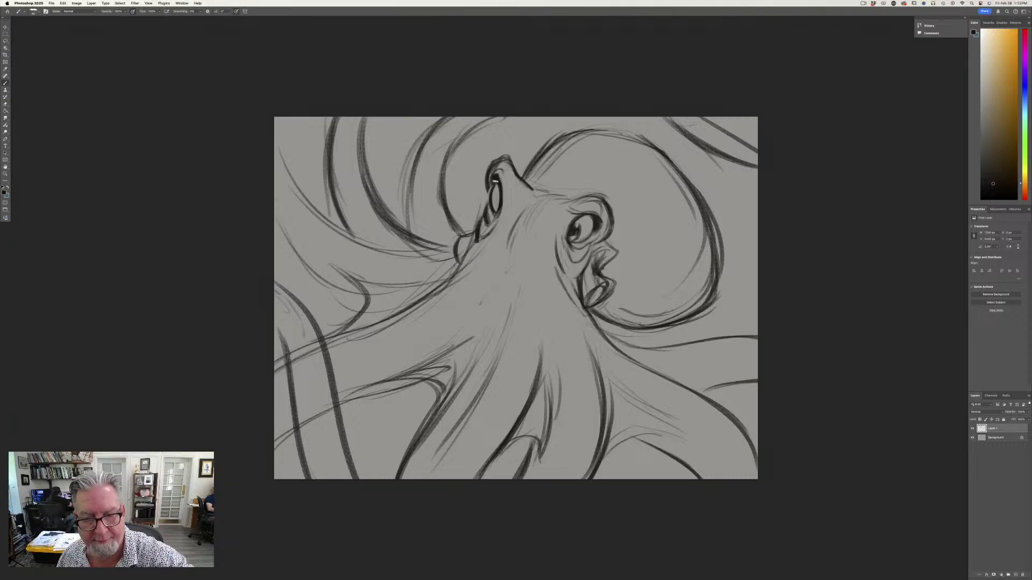
mouse_move(495, 194)
left_mouse_down()
mouse_move(496, 210)
mouse_move(494, 198)
left_mouse_up()
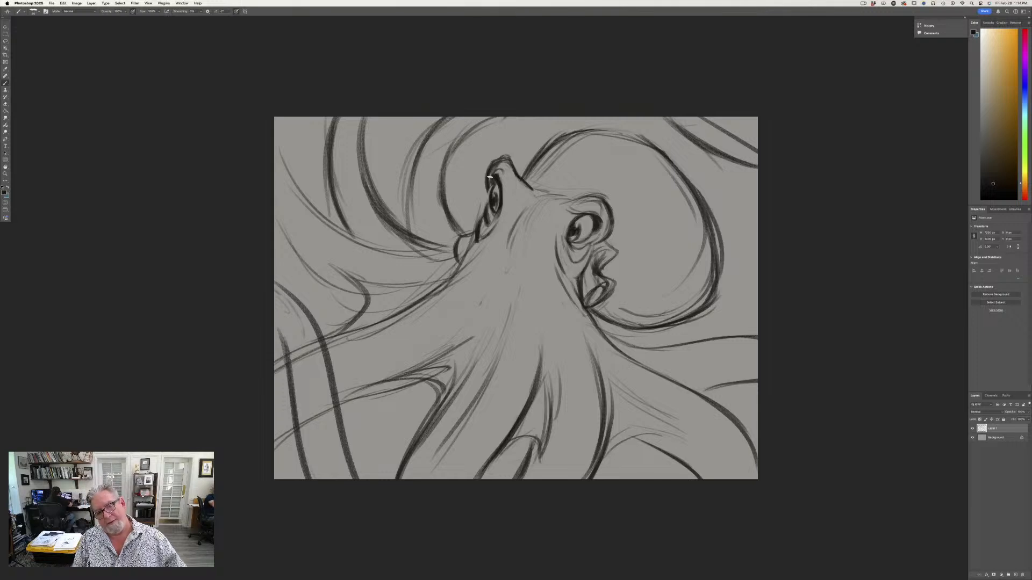
mouse_move(539, 188)
left_mouse_down()
mouse_move(570, 192)
mouse_move(559, 184)
left_mouse_up()
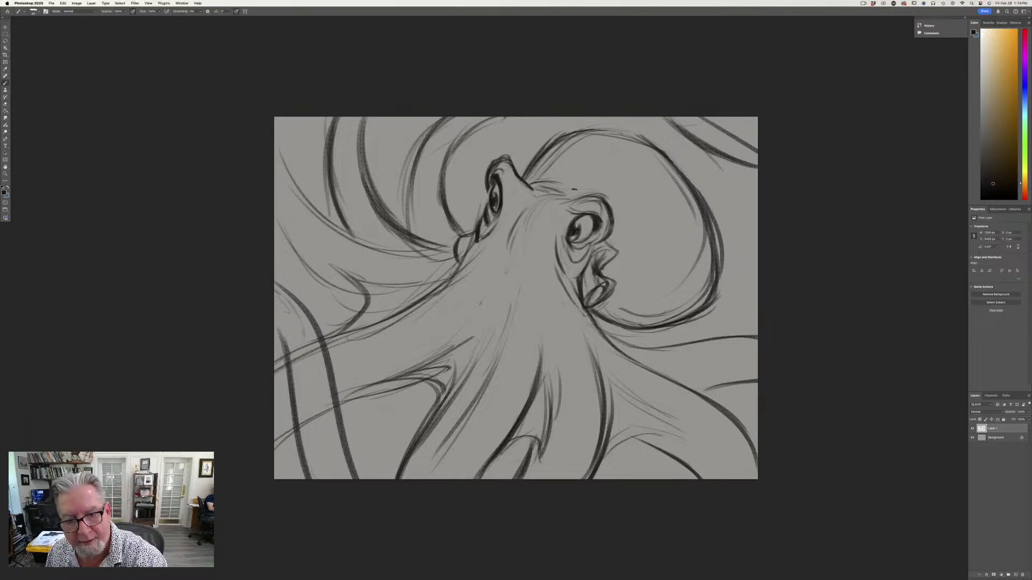
mouse_move(624, 213)
left_mouse_down()
mouse_move(630, 282)
mouse_move(593, 316)
left_mouse_up()
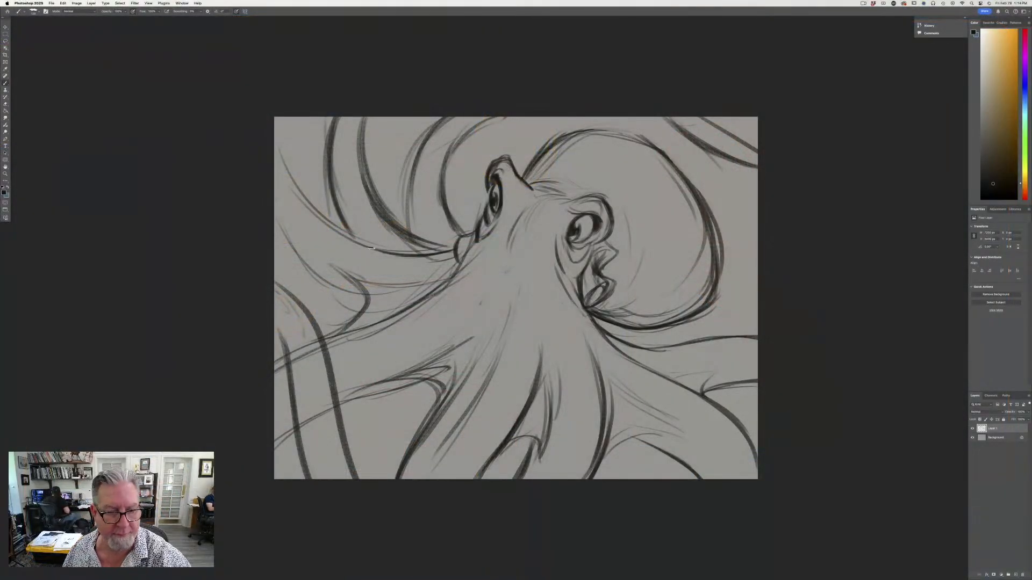
Darken both edges of the arm reaching the canvas's upper-left edge, including the hooked webbing fold below it.
left_click_drag(379, 249, 311, 204)
left_click_drag(275, 134, 305, 188)
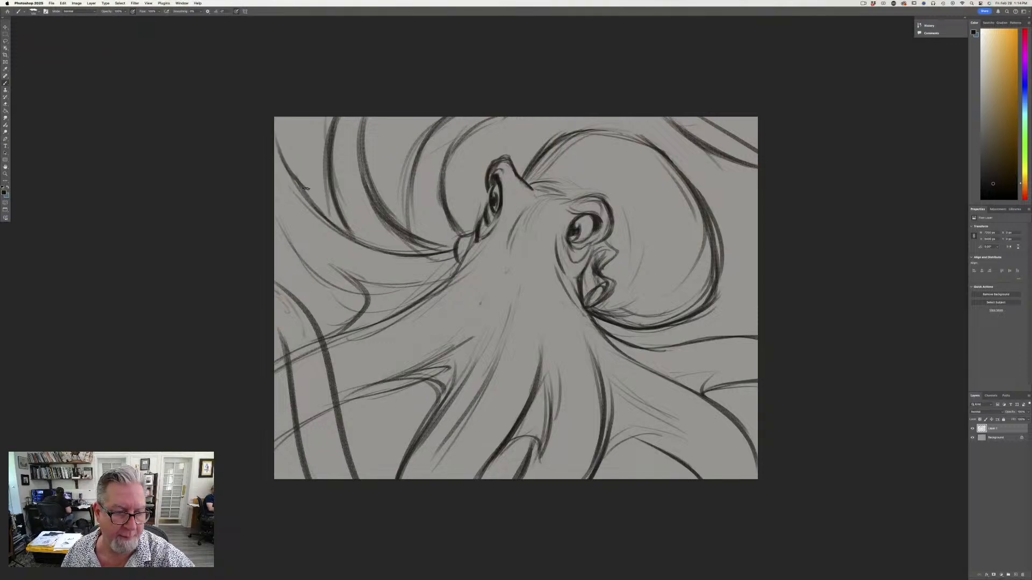
mouse_move(273, 128)
left_mouse_down()
mouse_move(324, 219)
mouse_move(314, 280)
mouse_move(325, 288)
left_mouse_up()
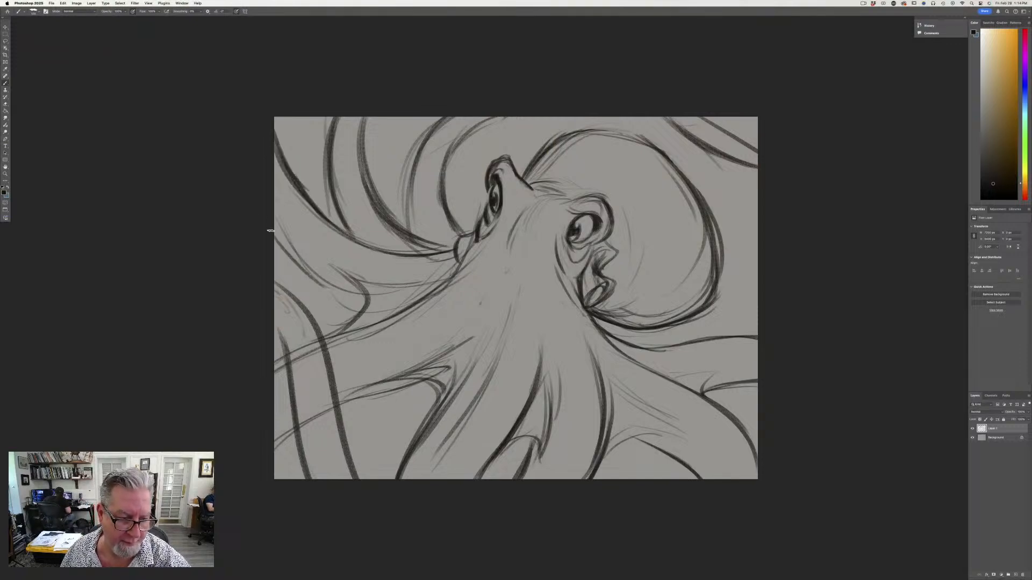
left_click_drag(272, 232, 353, 301)
left_click_drag(290, 259, 365, 304)
mouse_move(329, 265)
left_mouse_down()
mouse_move(365, 302)
mouse_move(338, 331)
left_mouse_up()
left_click_drag(348, 283, 411, 273)
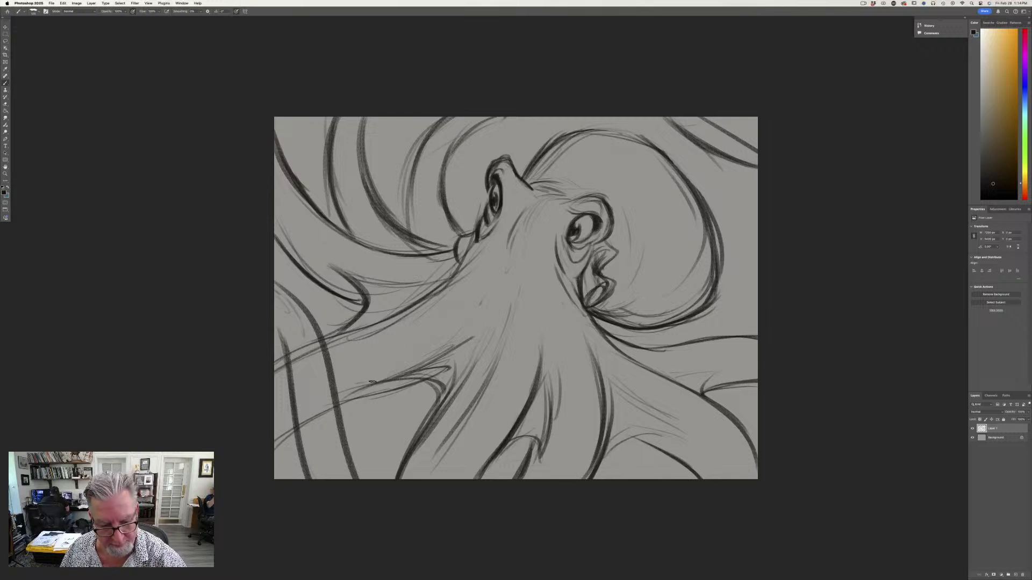
Strengthen the webbing folds between the lower-left arms and clear the lines crossing the foreground arm.
mouse_move(436, 379)
left_mouse_down()
mouse_move(442, 401)
mouse_move(347, 382)
left_mouse_up()
left_click_drag(428, 357, 462, 333)
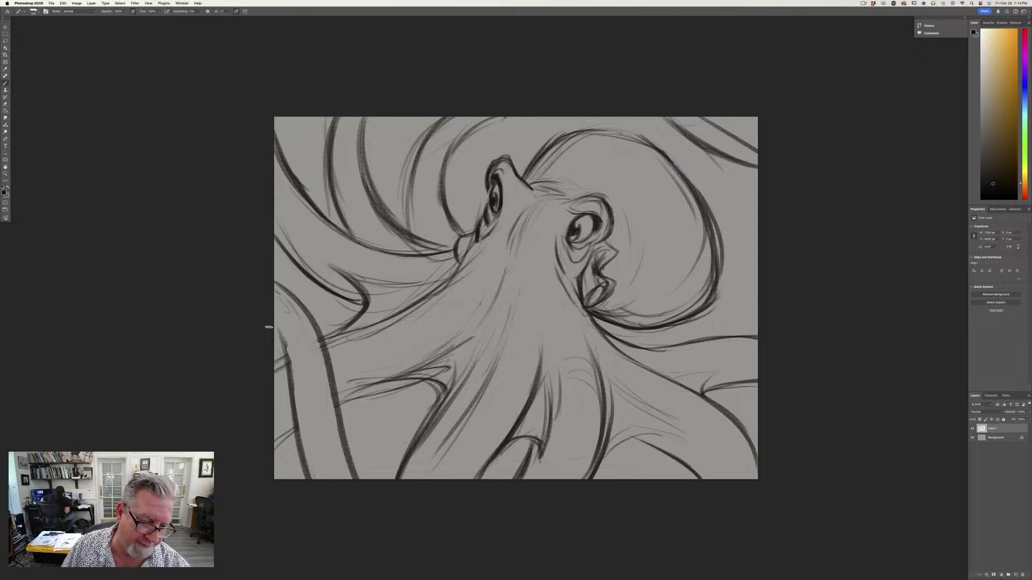
Draw an inner edge down the lower-left foreground arm and fill its underside with rows of oval suckers.
left_click_drag(269, 328, 294, 396)
left_click_drag(270, 305, 329, 395)
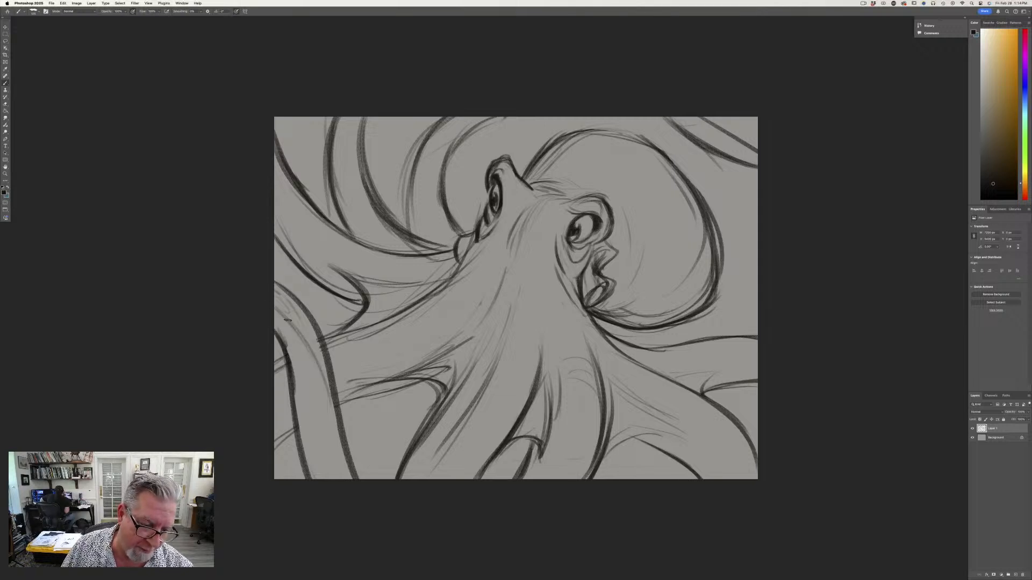
left_click_drag(287, 320, 344, 453)
left_click_drag(309, 349, 359, 479)
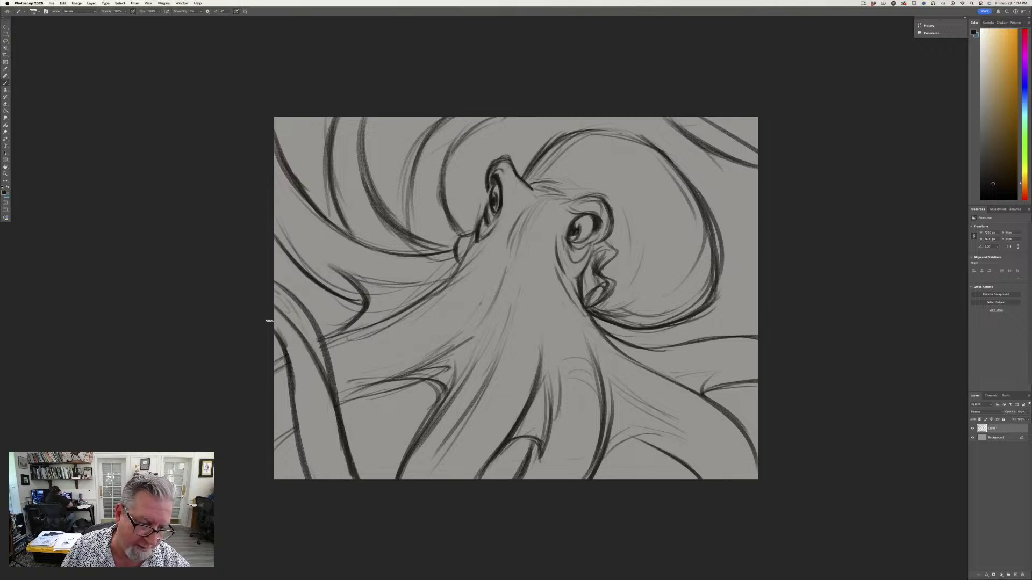
mouse_move(275, 314)
left_mouse_down()
mouse_move(295, 326)
mouse_move(307, 353)
mouse_move(283, 338)
mouse_move(308, 368)
mouse_move(285, 370)
mouse_move(325, 392)
mouse_move(308, 365)
left_mouse_up()
mouse_move(326, 409)
left_mouse_down()
mouse_move(302, 397)
mouse_move(309, 416)
mouse_move(327, 408)
mouse_move(325, 442)
mouse_move(309, 438)
mouse_move(307, 421)
mouse_move(327, 450)
mouse_move(309, 444)
mouse_move(329, 474)
mouse_move(330, 459)
mouse_move(344, 478)
left_mouse_up()
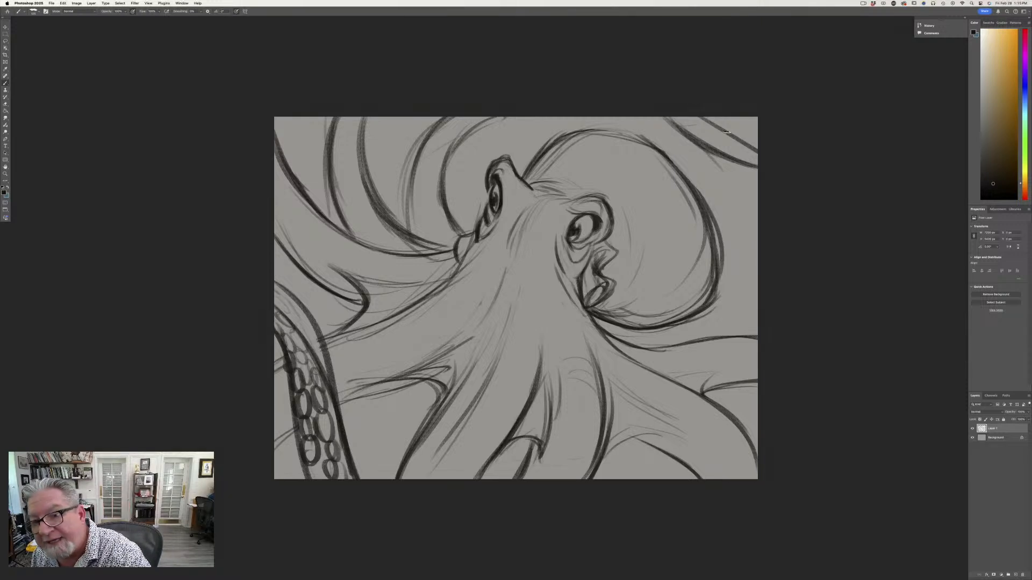
Darken the edges of the arm crossing the canvas's upper-right corner and fill it with small suckers.
left_click_drag(709, 117, 760, 152)
mouse_move(682, 123)
left_mouse_down()
mouse_move(704, 140)
mouse_move(683, 116)
mouse_move(709, 139)
mouse_move(697, 146)
mouse_move(704, 134)
mouse_move(715, 144)
mouse_move(725, 136)
mouse_move(713, 147)
mouse_move(757, 163)
left_mouse_up()
left_click_drag(749, 161, 757, 172)
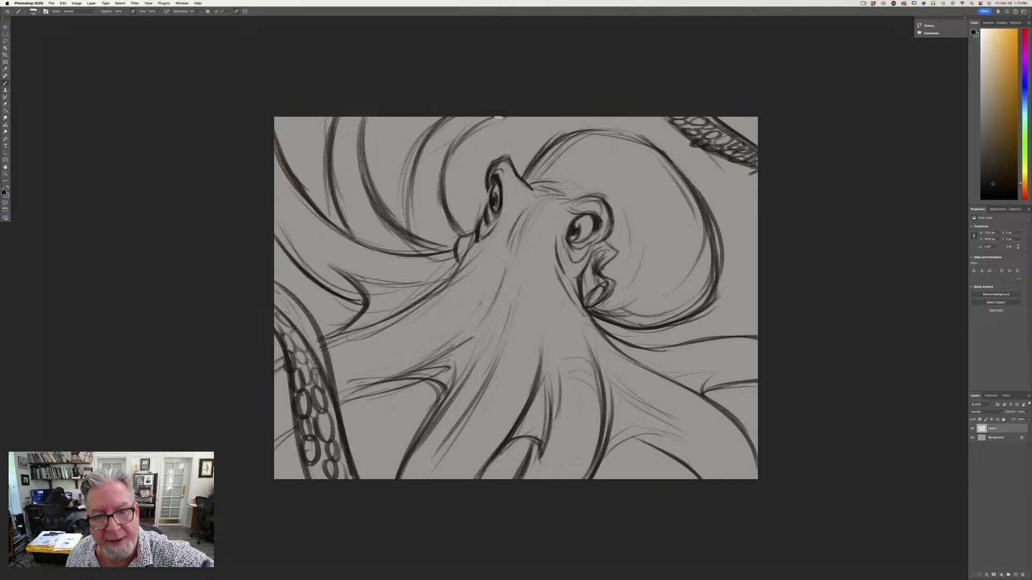
Darken the arm curve behind the far eye and add sucker bumps along the edges of three upper-left arms.
mouse_move(500, 117)
left_mouse_down()
mouse_move(458, 142)
mouse_move(443, 188)
mouse_move(456, 231)
left_mouse_up()
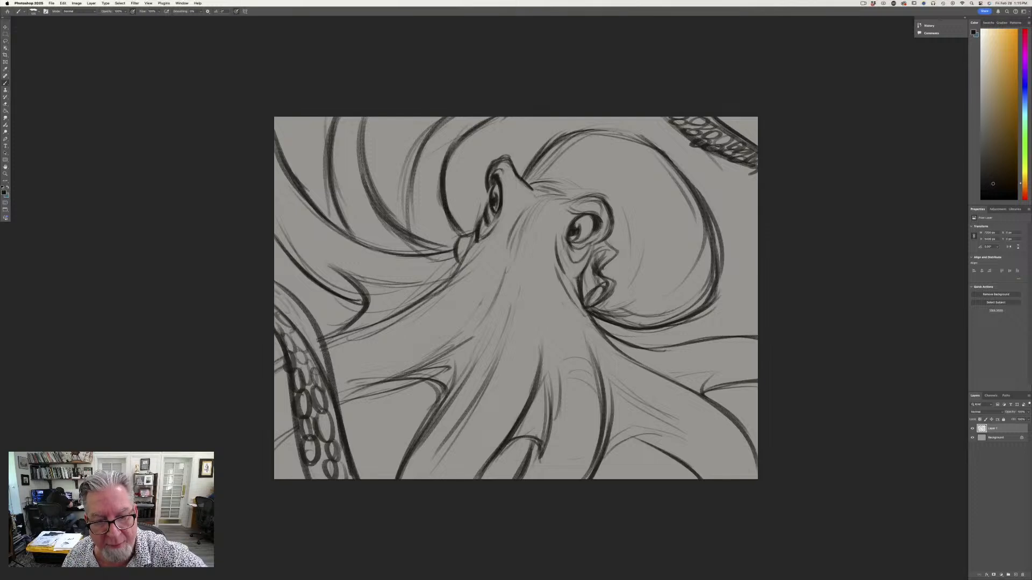
mouse_move(436, 122)
left_mouse_down()
mouse_move(419, 119)
mouse_move(412, 138)
mouse_move(394, 186)
mouse_move(396, 223)
left_mouse_up()
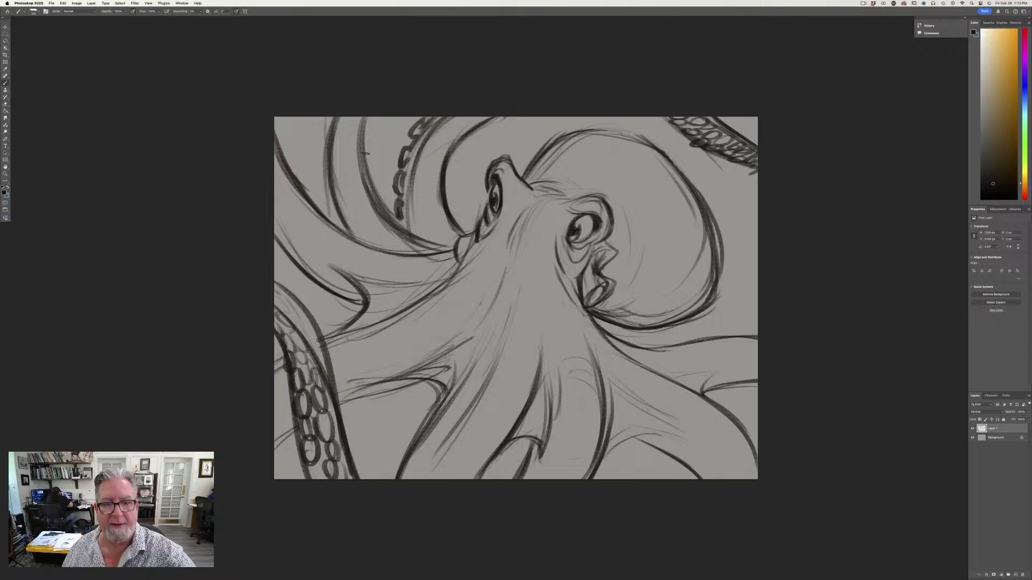
mouse_move(325, 118)
left_mouse_down()
mouse_move(318, 187)
mouse_move(334, 219)
left_mouse_up()
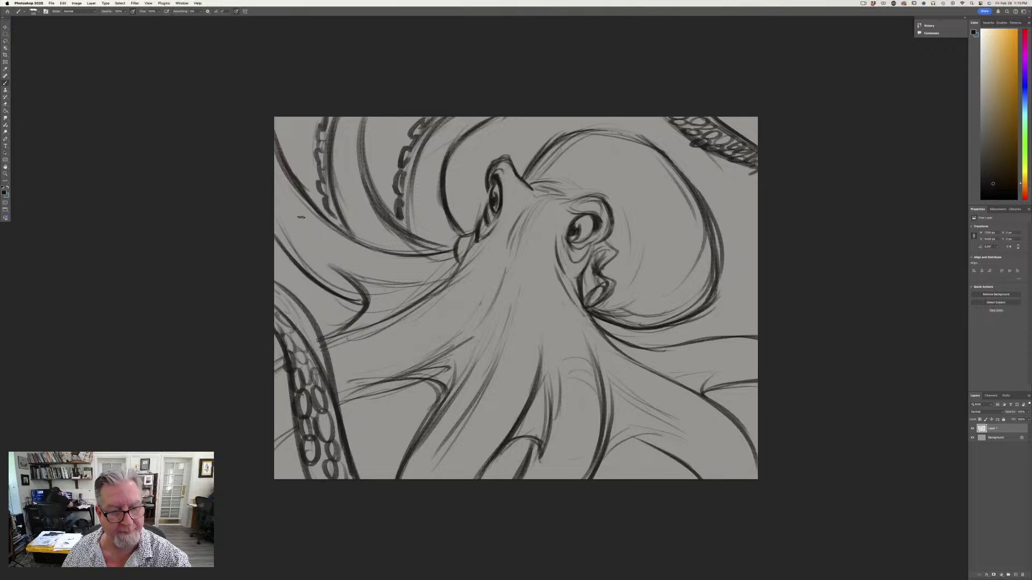
left_click_drag(275, 250, 347, 305)
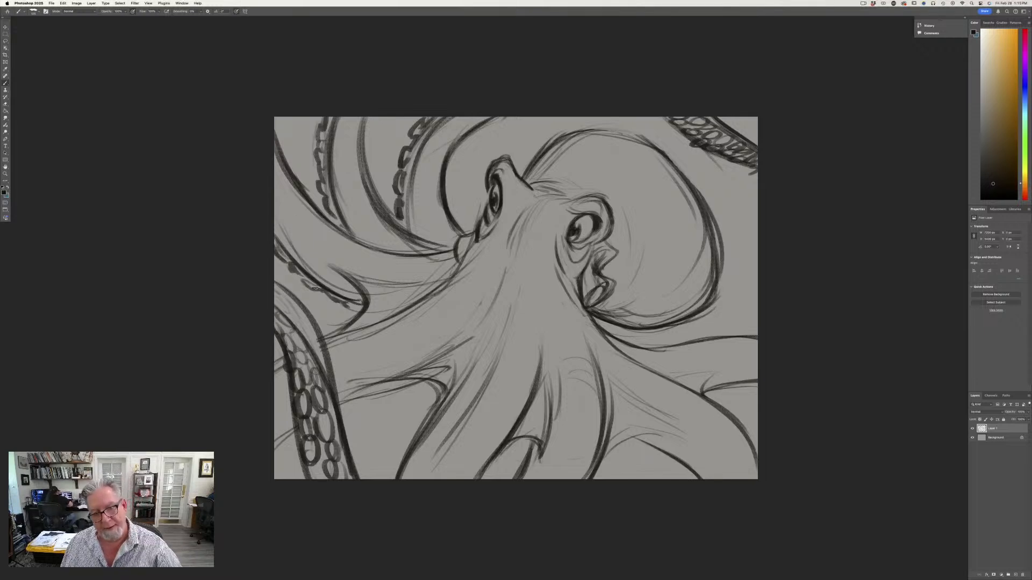
Add light wrinkles around the near eye and inside the mantle, and reinforce the mantle's upper and lower contours.
left_click_drag(572, 215, 564, 236)
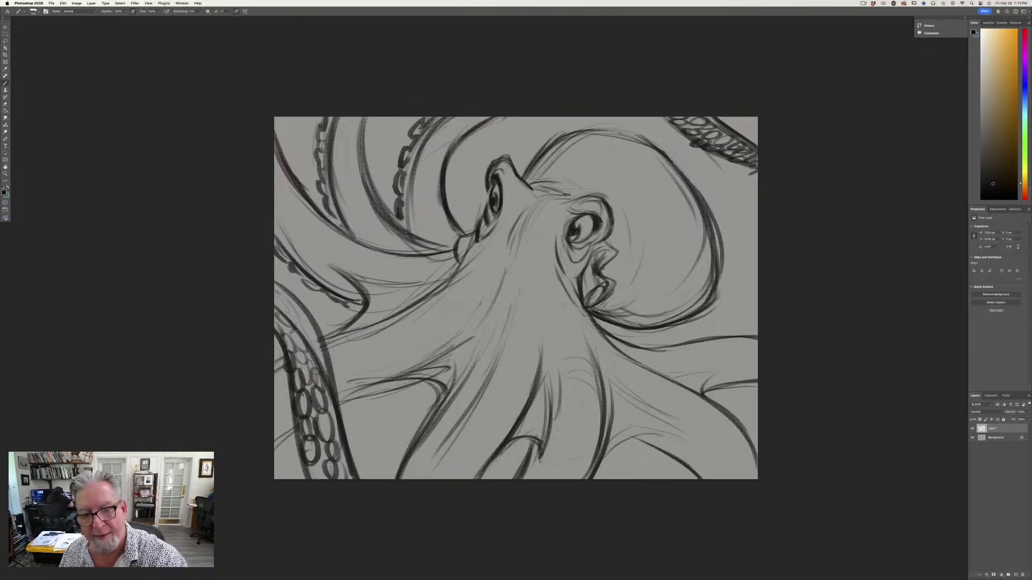
left_click_drag(567, 179, 583, 188)
left_click_drag(636, 217, 633, 267)
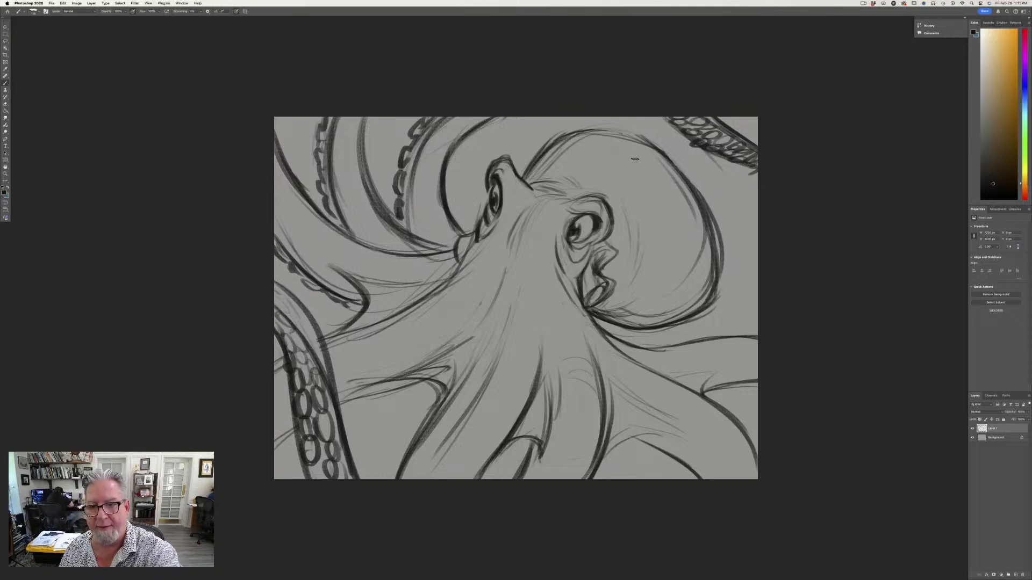
left_click_drag(577, 134, 660, 150)
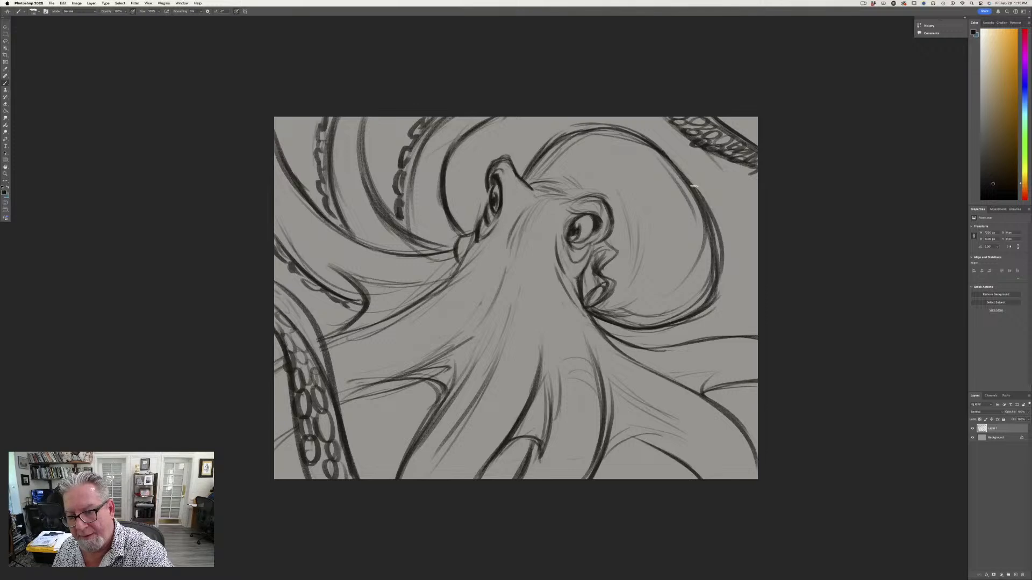
left_click_drag(710, 291, 656, 327)
Flip the whole canvas horizontally.
left_click(77, 4)
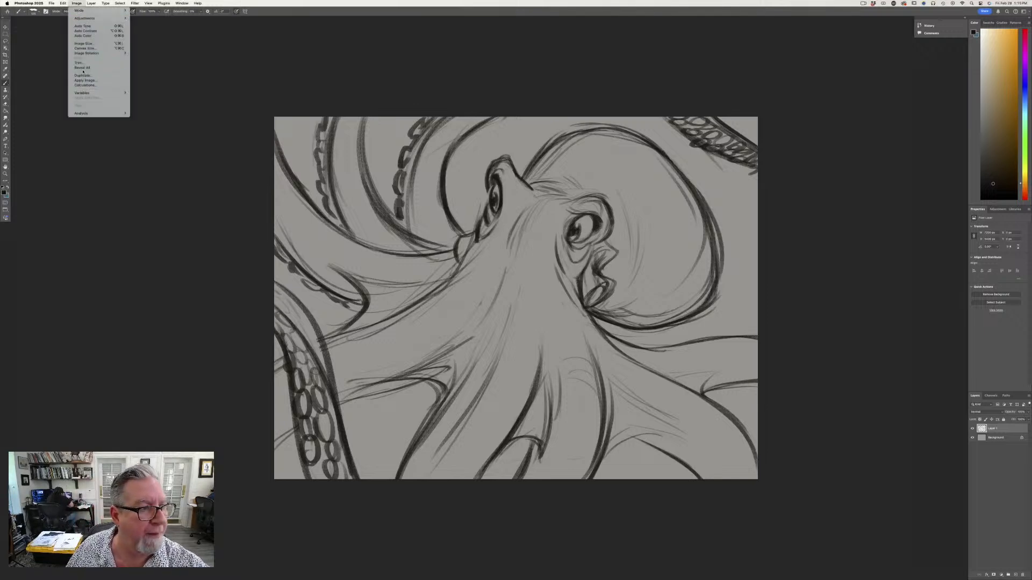
mouse_move(108, 54)
left_click(148, 77)
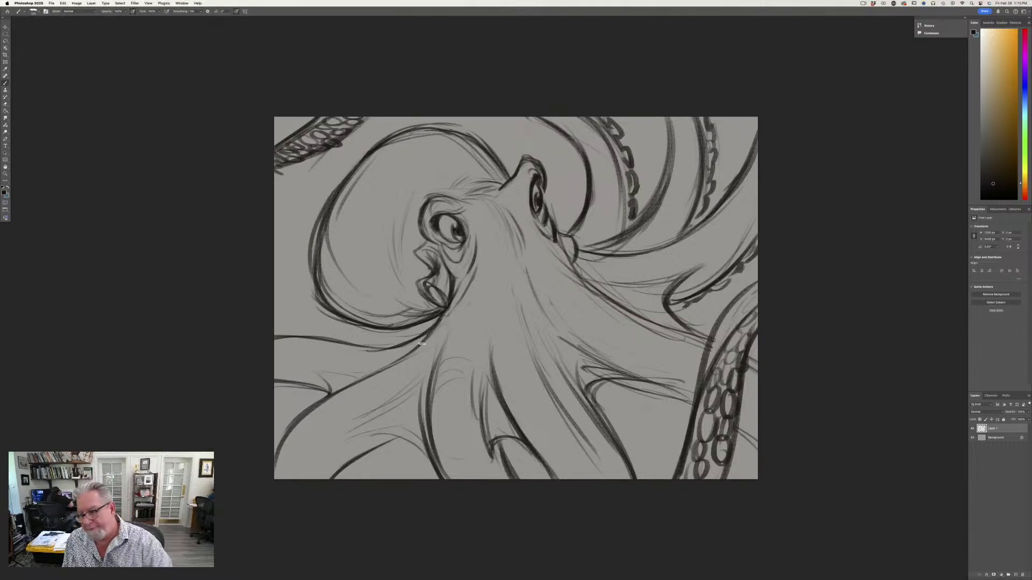
Lower the opacity of the sketch layer to a faint guide and add a new layer above it.
left_click(1029, 413)
left_click(1010, 420)
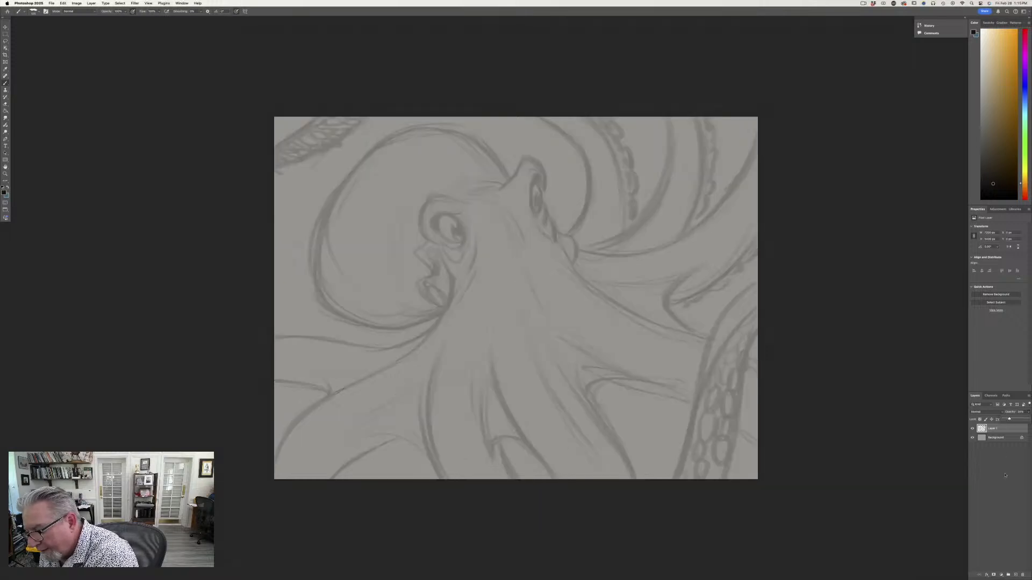
left_click(1015, 575)
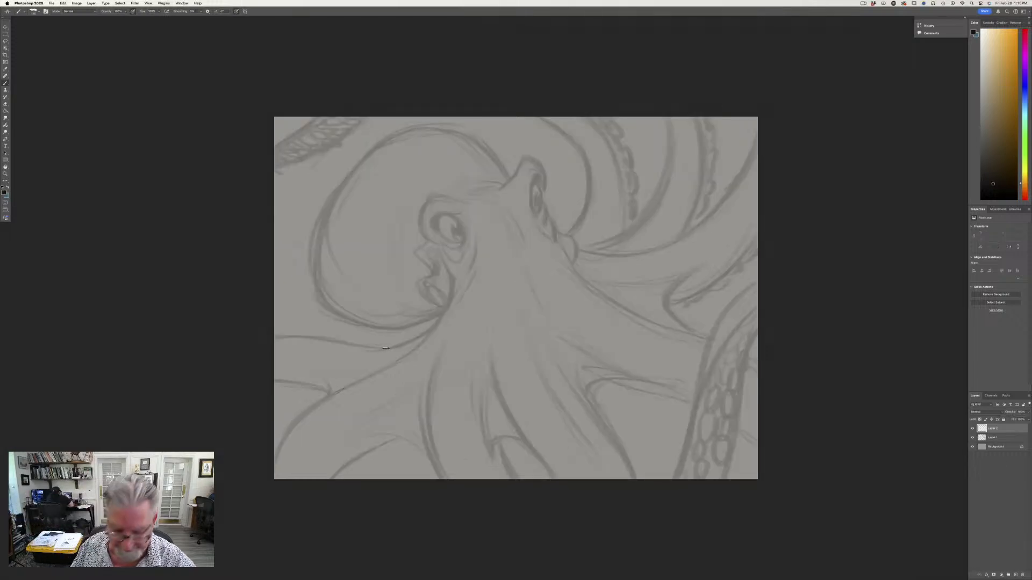
Draw the near eye in dark lines on the new layer, with lids, eyeball outline, shaded pupil and corner creases.
key("super+equal")
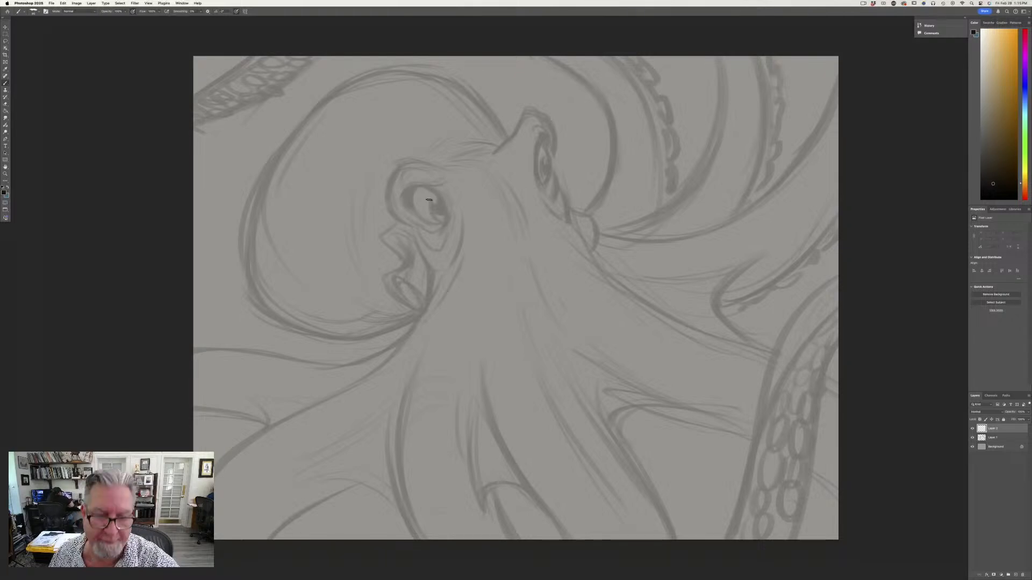
mouse_move(435, 193)
left_mouse_down()
mouse_move(454, 187)
mouse_move(400, 194)
mouse_move(438, 187)
left_mouse_up()
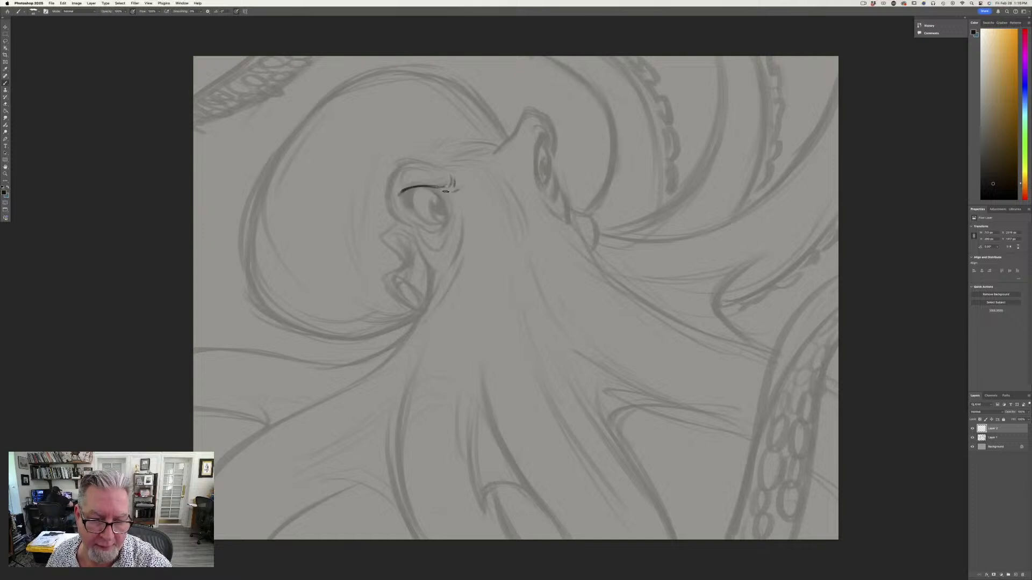
mouse_move(436, 190)
left_mouse_down()
mouse_move(446, 213)
mouse_move(408, 203)
mouse_move(432, 219)
left_mouse_up()
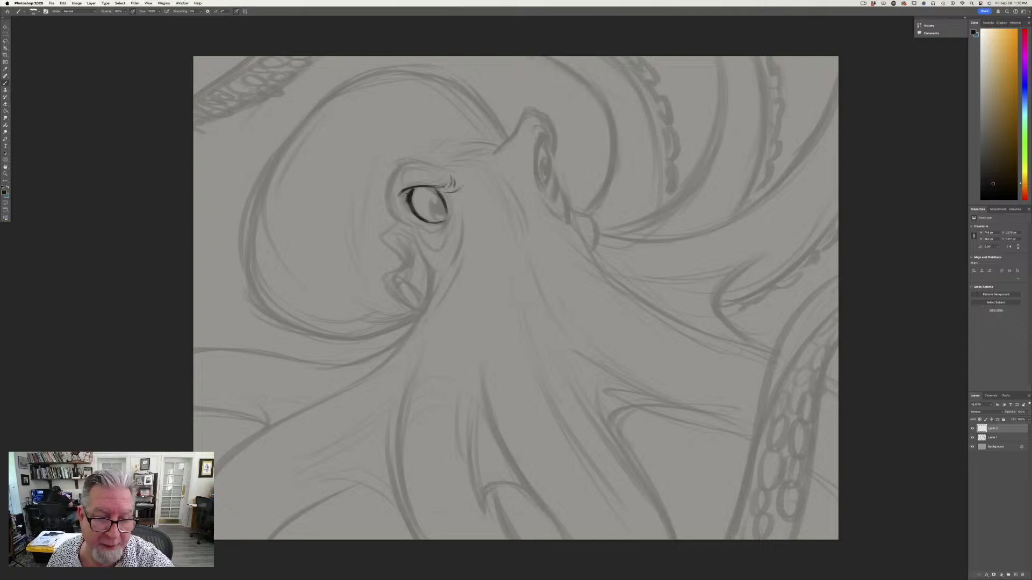
mouse_move(407, 197)
left_mouse_down()
mouse_move(443, 195)
mouse_move(451, 209)
mouse_move(439, 227)
mouse_move(413, 217)
mouse_move(437, 224)
left_mouse_up()
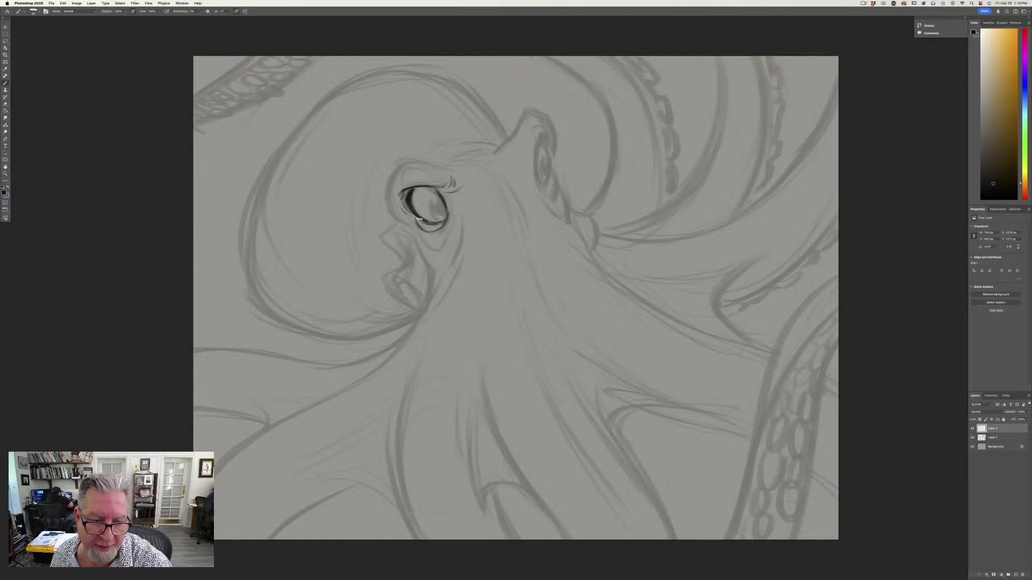
left_click_drag(432, 201, 441, 213)
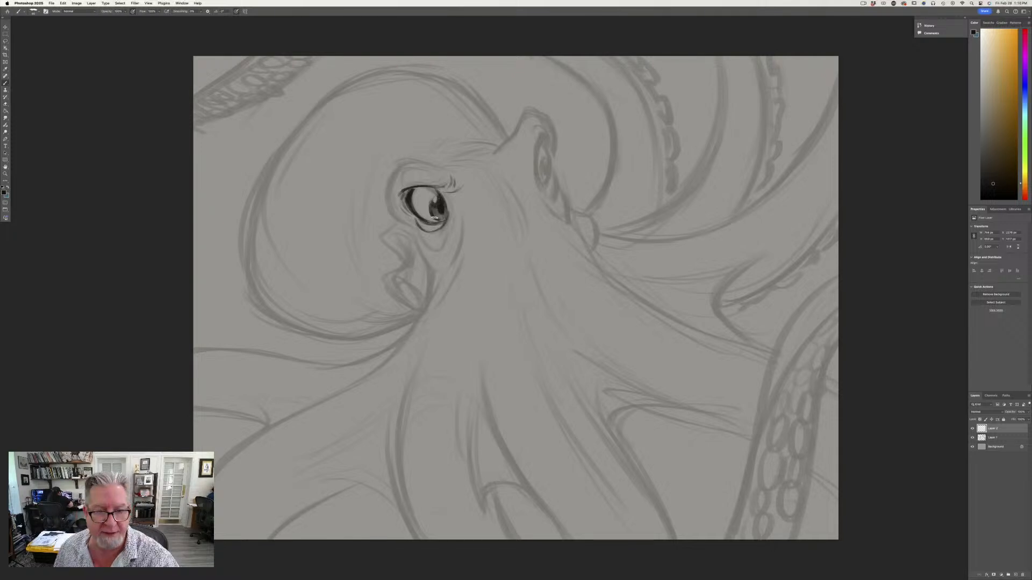
left_click_drag(414, 189, 409, 207)
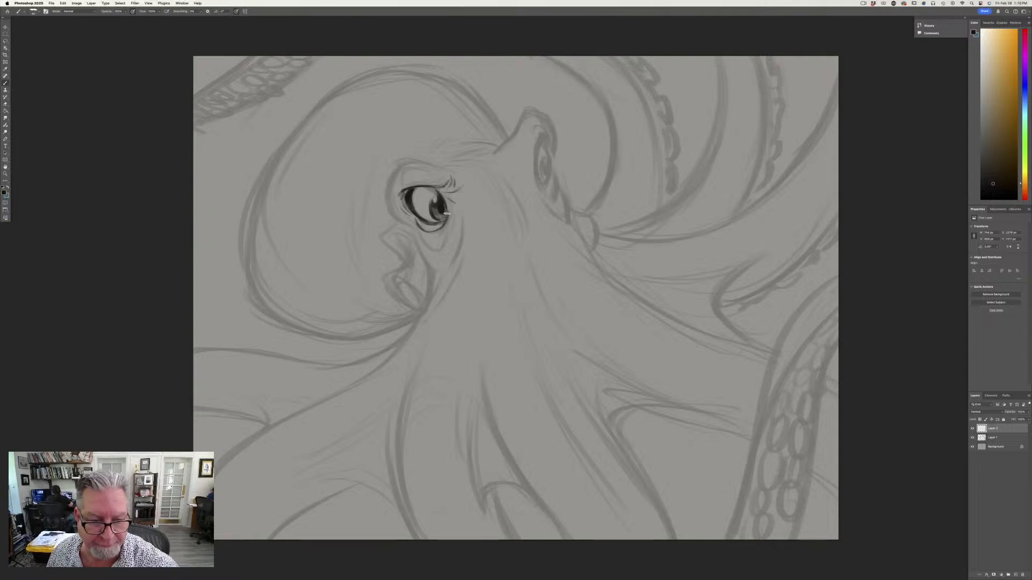
Draw the folds beneath the near eye and a curved crease on the face between the two eyes.
left_click_drag(448, 225, 440, 247)
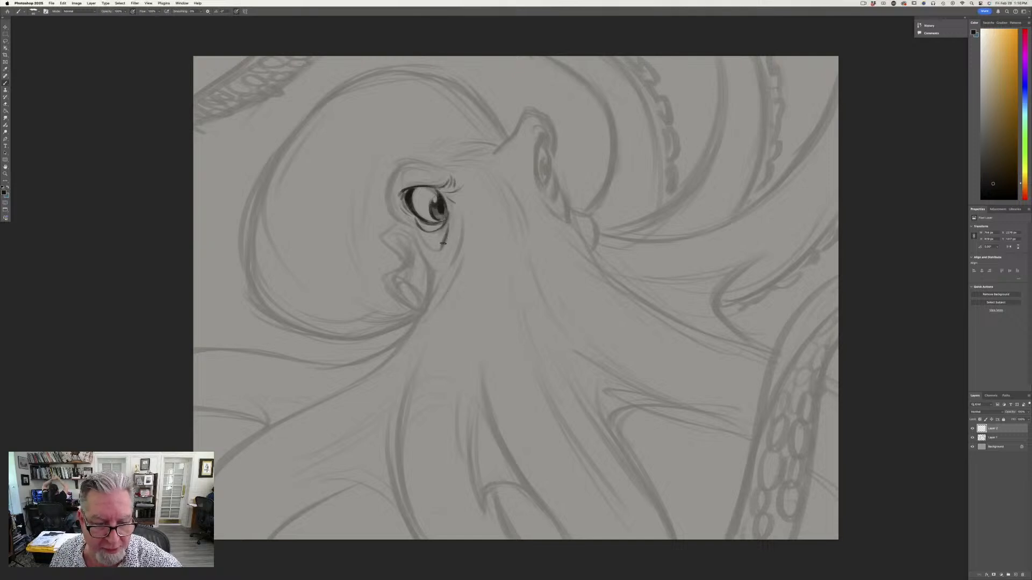
mouse_move(415, 231)
left_mouse_down()
mouse_move(435, 251)
mouse_move(433, 270)
left_mouse_up()
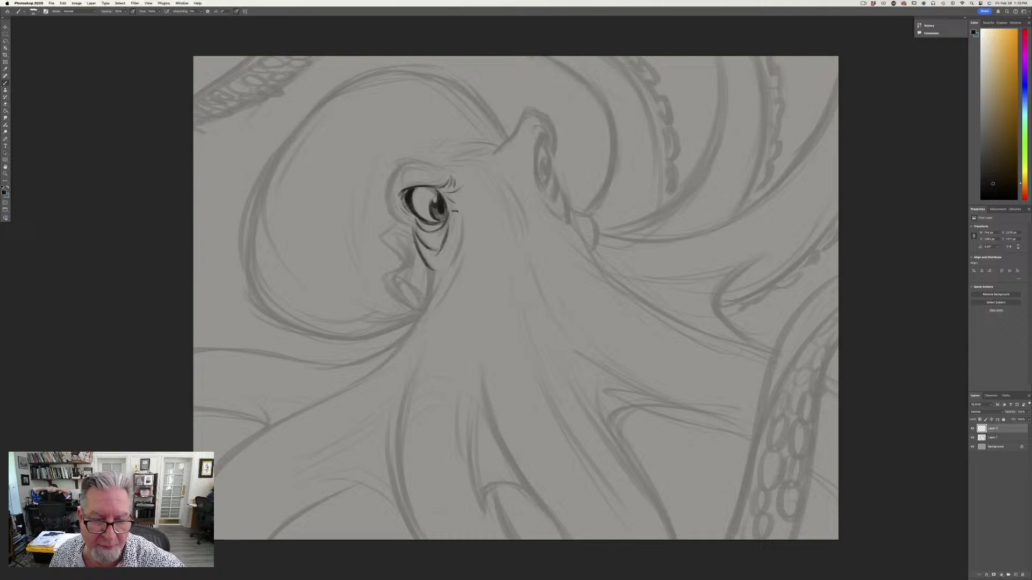
left_click_drag(461, 226, 446, 270)
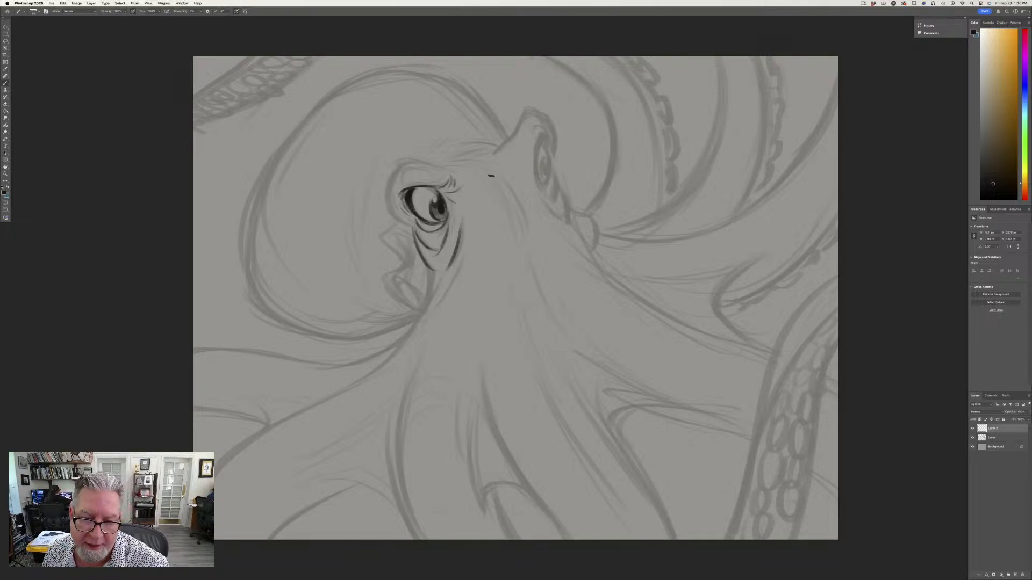
left_click_drag(491, 176, 518, 222)
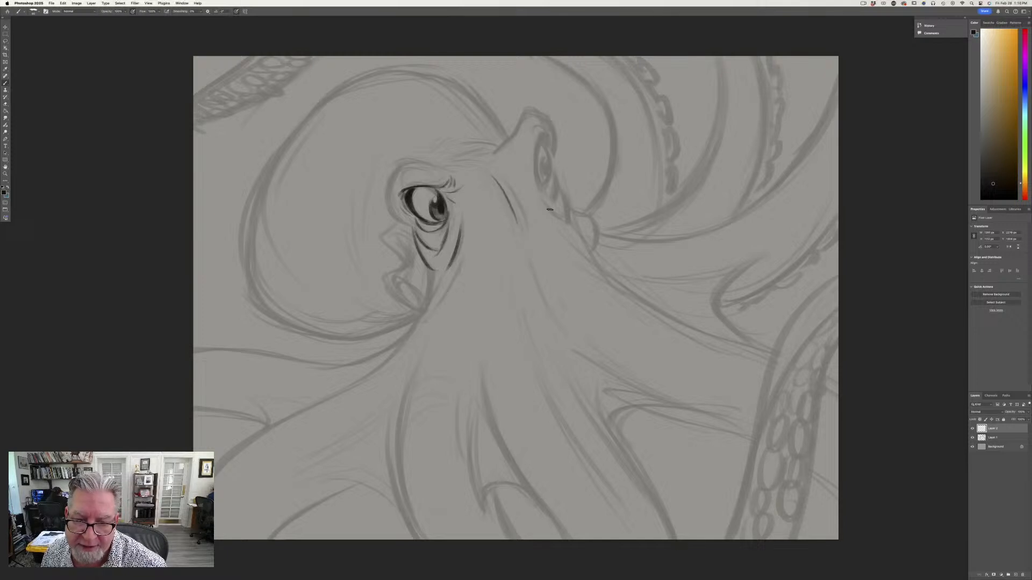
Draw the far eye with its dark pupil, the raised lid around it and the brow line sloping toward the mantle.
mouse_move(547, 145)
left_mouse_down()
mouse_move(526, 137)
mouse_move(535, 149)
mouse_move(548, 133)
mouse_move(542, 197)
mouse_move(535, 156)
mouse_move(548, 198)
left_mouse_up()
mouse_move(547, 147)
left_mouse_down()
mouse_move(544, 183)
mouse_move(548, 163)
left_mouse_up()
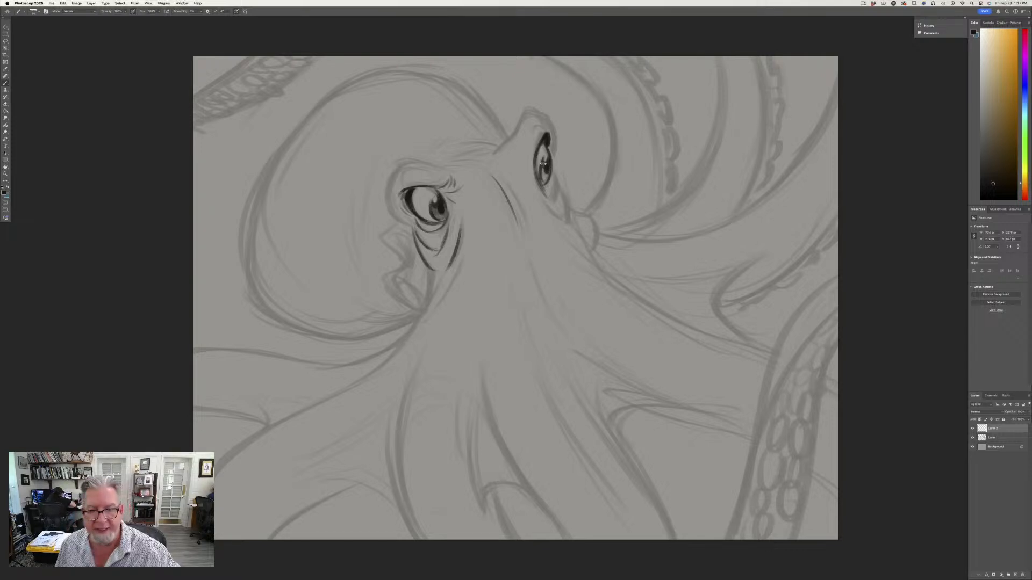
left_click_drag(543, 171, 541, 179)
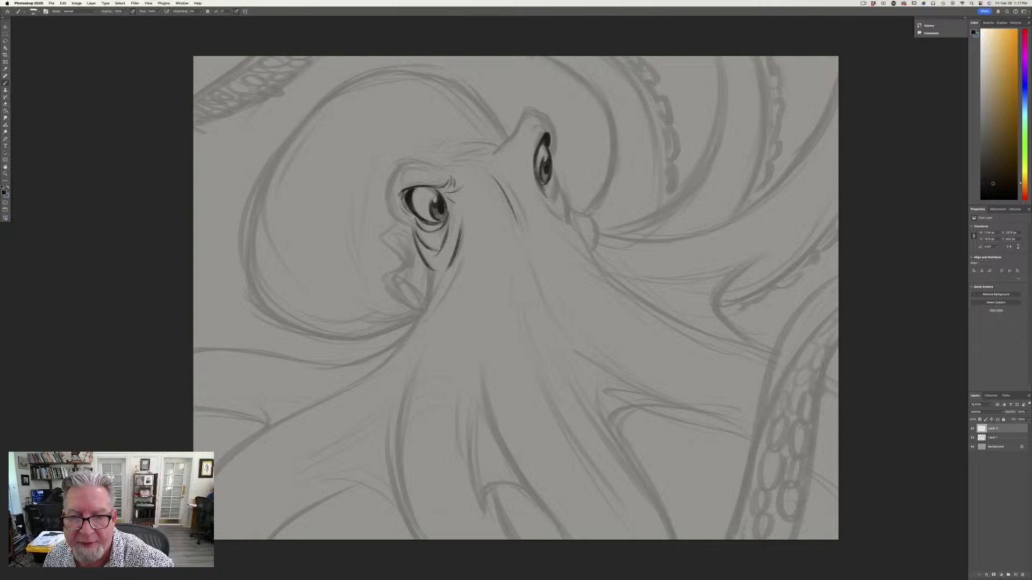
mouse_move(543, 129)
left_mouse_down()
mouse_move(531, 139)
mouse_move(526, 102)
mouse_move(513, 144)
mouse_move(526, 178)
left_mouse_up()
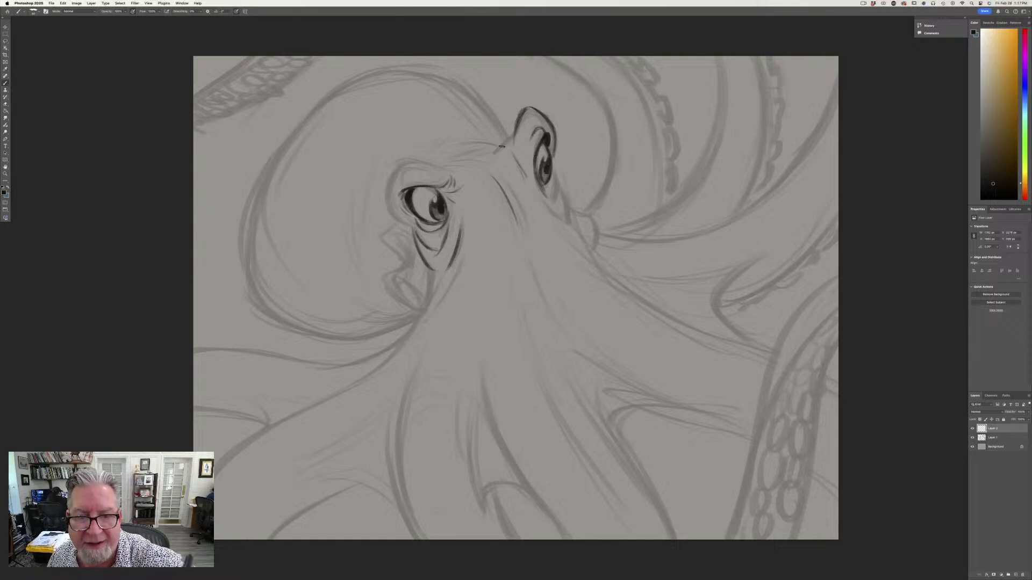
left_click_drag(515, 133, 493, 153)
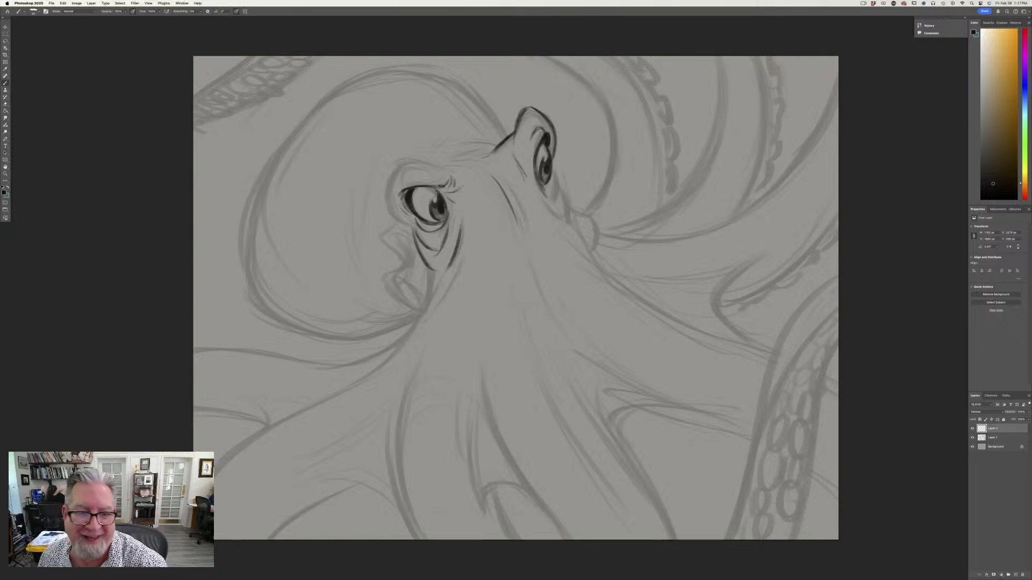
Outline the heavy lid around the near eye and draw the angular fold and open siphon below it.
mouse_move(438, 163)
left_mouse_down()
mouse_move(397, 174)
mouse_move(410, 160)
mouse_move(385, 205)
left_mouse_up()
mouse_move(398, 169)
left_mouse_down()
mouse_move(392, 218)
mouse_move(395, 206)
mouse_move(386, 213)
mouse_move(400, 222)
mouse_move(385, 201)
mouse_move(414, 223)
left_mouse_up()
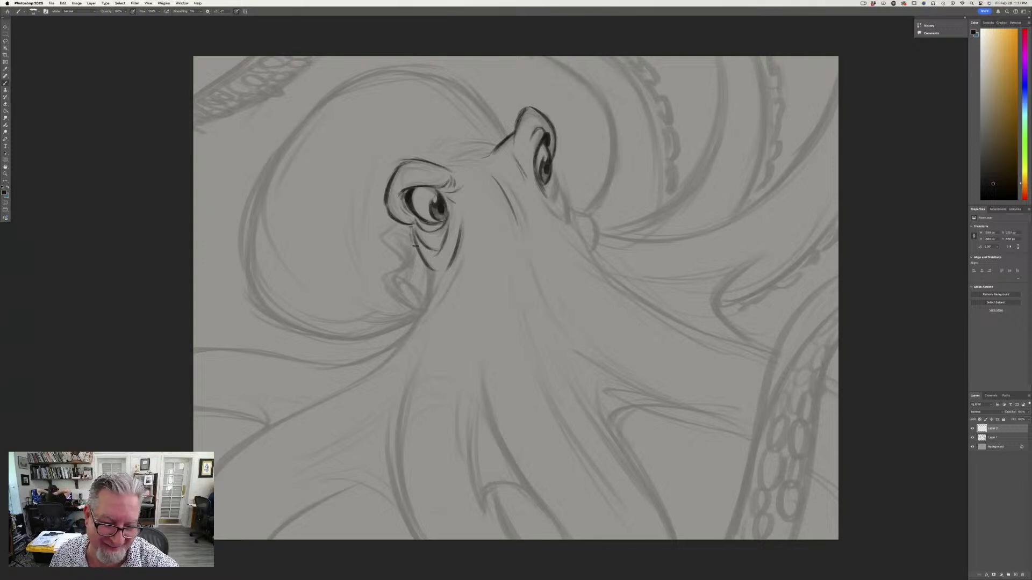
mouse_move(417, 247)
left_mouse_down()
mouse_move(389, 230)
mouse_move(379, 237)
mouse_move(389, 230)
mouse_move(402, 260)
left_mouse_up()
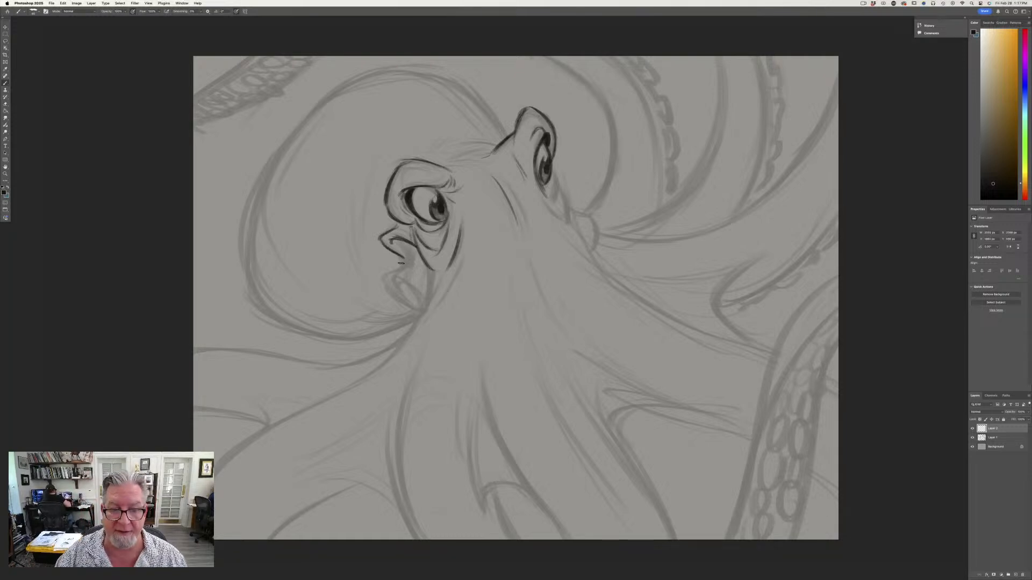
mouse_move(411, 245)
left_mouse_down()
mouse_move(387, 276)
mouse_move(416, 305)
left_mouse_up()
mouse_move(432, 269)
left_mouse_down()
mouse_move(422, 313)
mouse_move(396, 283)
mouse_move(421, 307)
left_mouse_up()
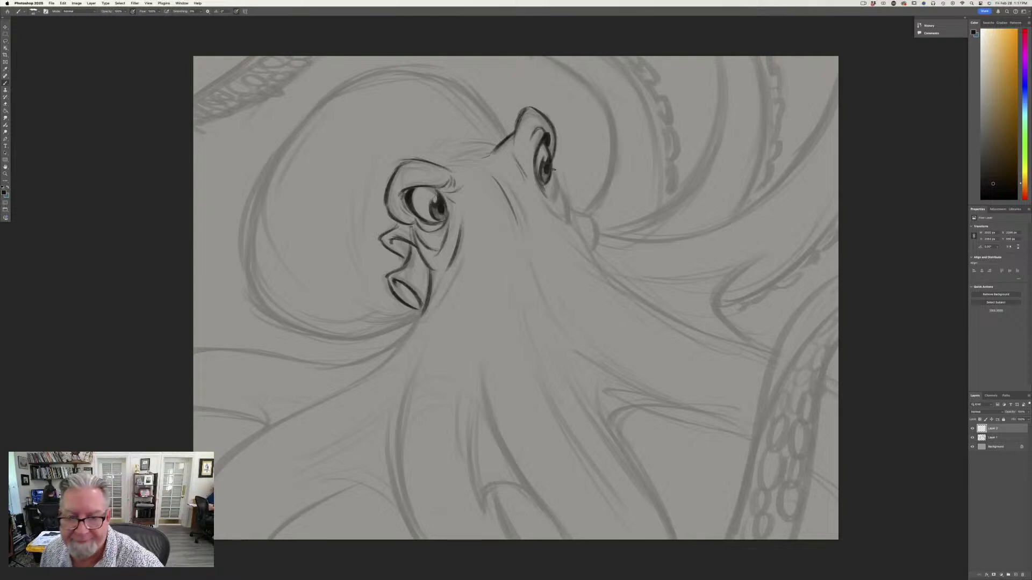
Draw the cheek contour and small bump below the far eye, and the ridge lines across the forehead between the eyes.
mouse_move(552, 170)
left_mouse_down()
mouse_move(550, 197)
mouse_move(565, 199)
mouse_move(594, 258)
left_mouse_up()
mouse_move(564, 204)
left_mouse_down()
mouse_move(595, 220)
mouse_move(592, 249)
left_mouse_up()
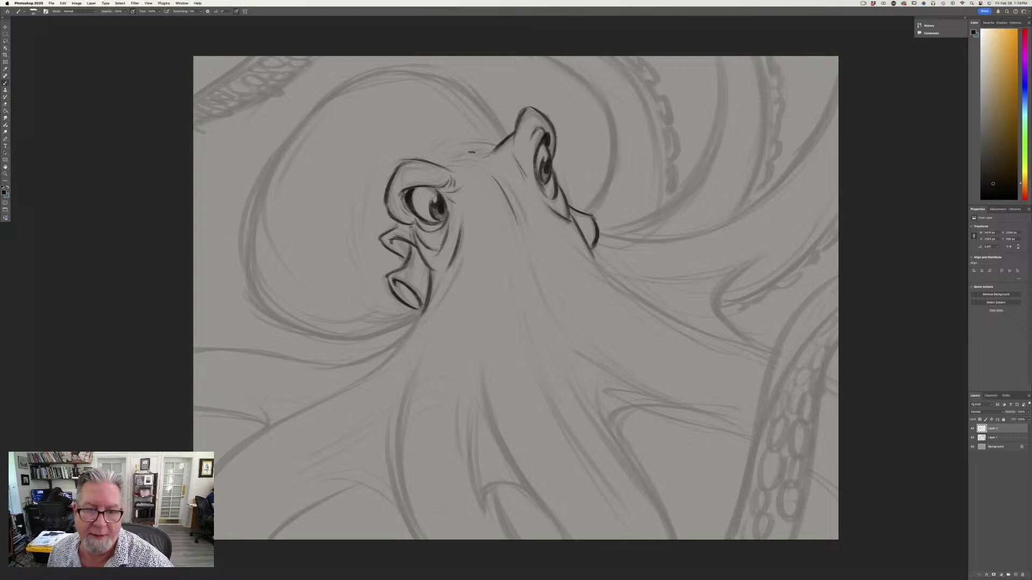
mouse_move(470, 165)
left_mouse_down()
mouse_move(433, 162)
mouse_move(488, 151)
mouse_move(449, 139)
left_mouse_up()
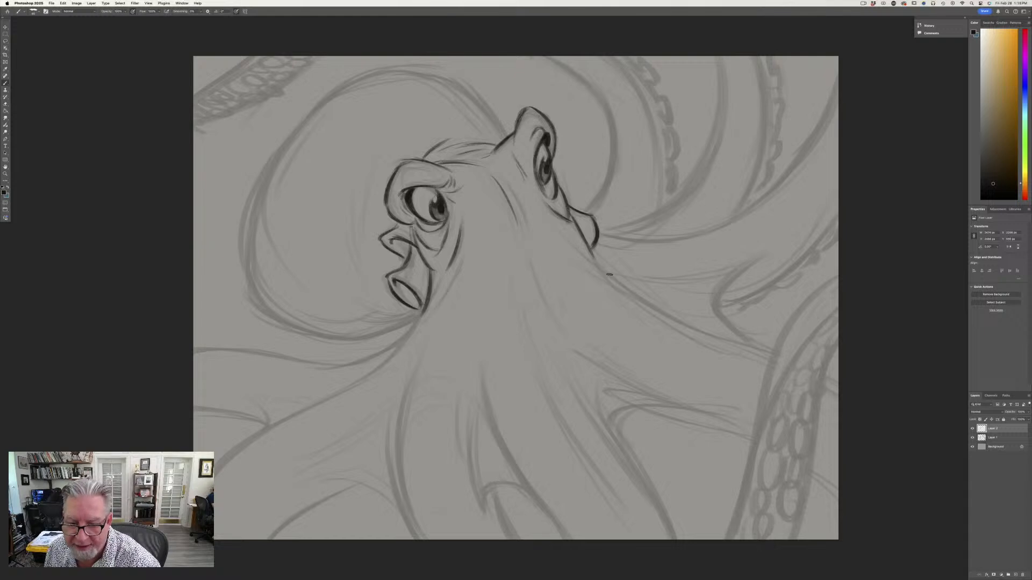
Draw the outer body contours flowing from below the far-eye bump and from beneath the siphon into the arms on both sides.
left_click_drag(609, 275, 683, 324)
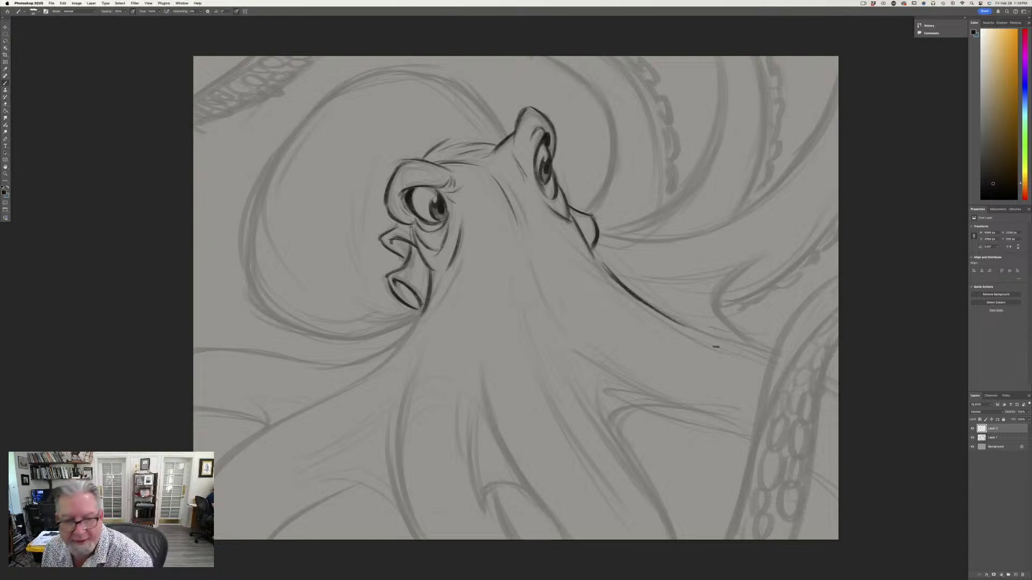
left_click_drag(418, 324, 214, 480)
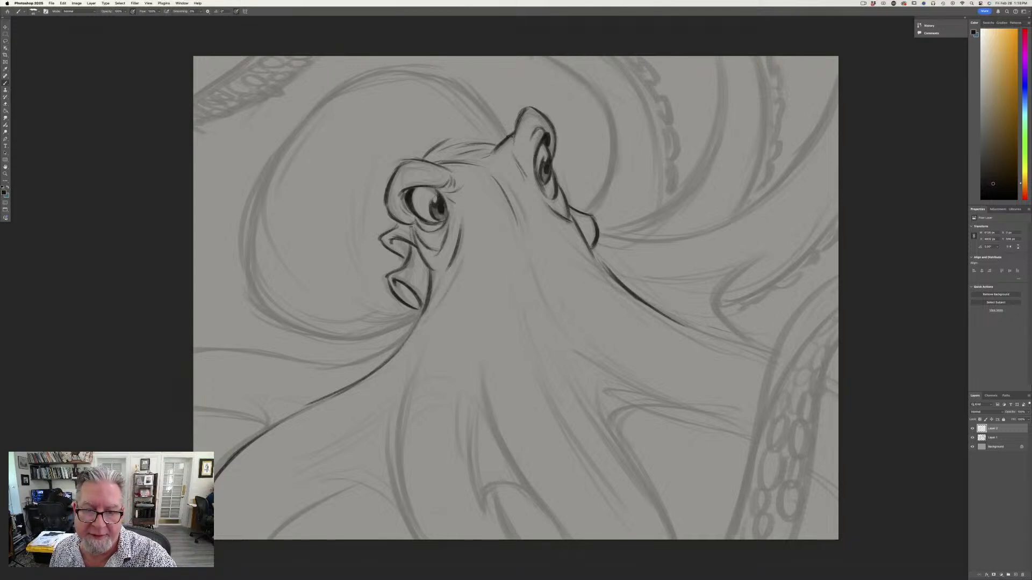
Outline the large rounded mantle in dark lines from the far eye over the top and around its underside to the siphon.
mouse_move(508, 135)
left_mouse_down()
mouse_move(447, 83)
mouse_move(481, 100)
mouse_move(407, 71)
mouse_move(469, 89)
mouse_move(382, 72)
mouse_move(392, 74)
mouse_move(326, 98)
mouse_move(337, 100)
mouse_move(309, 117)
mouse_move(279, 177)
left_mouse_up()
left_click_drag(300, 133, 261, 178)
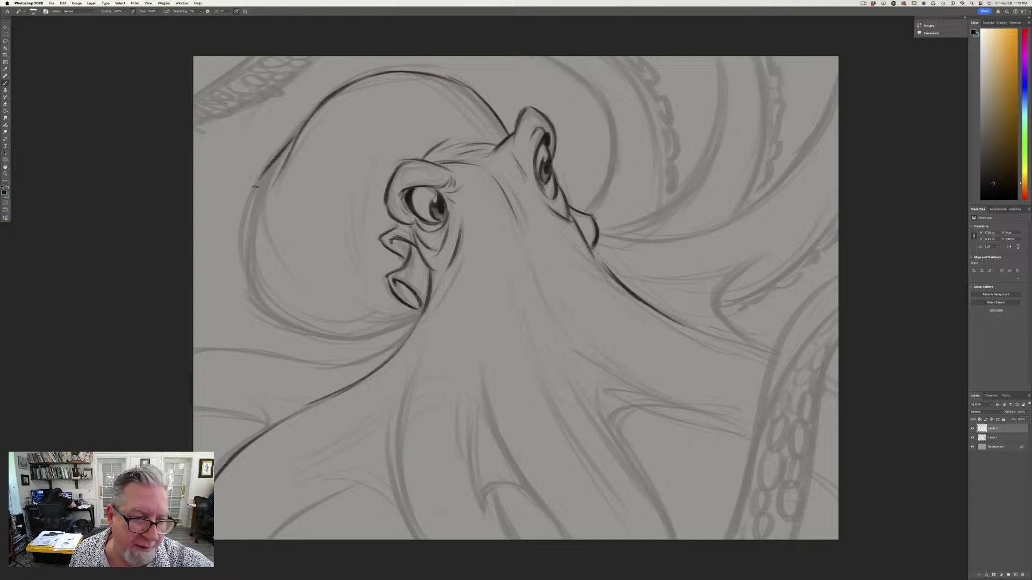
mouse_move(300, 133)
left_mouse_down()
mouse_move(262, 177)
mouse_move(244, 222)
left_mouse_up()
left_click_drag(252, 187, 248, 274)
mouse_move(246, 222)
left_mouse_down()
mouse_move(253, 287)
mouse_move(296, 328)
left_mouse_up()
left_click_drag(256, 294, 334, 338)
mouse_move(427, 310)
left_mouse_down()
mouse_move(363, 323)
mouse_move(379, 332)
mouse_move(341, 339)
mouse_move(308, 333)
left_mouse_up()
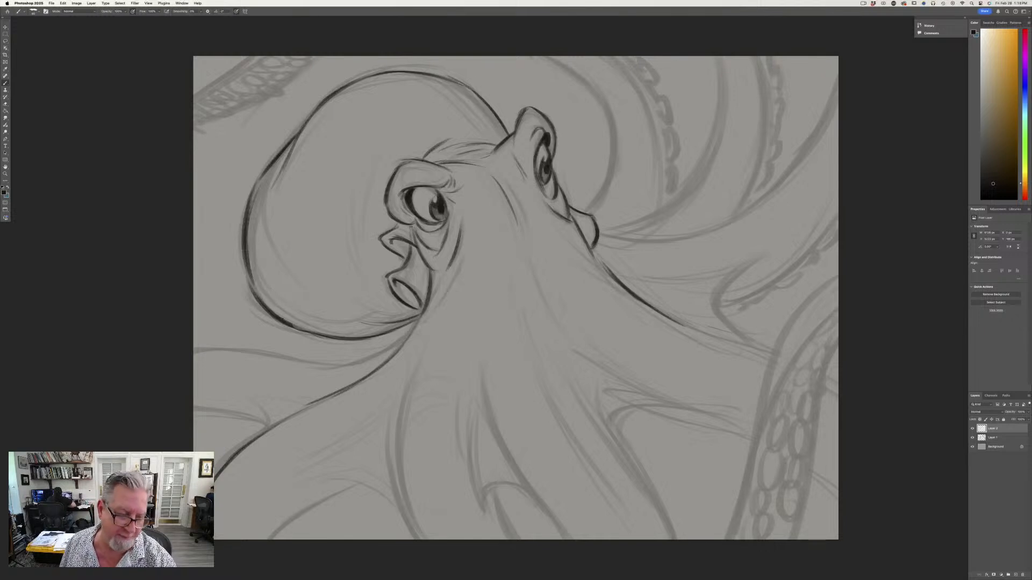
left_click_drag(295, 325, 337, 338)
left_click_drag(292, 325, 337, 336)
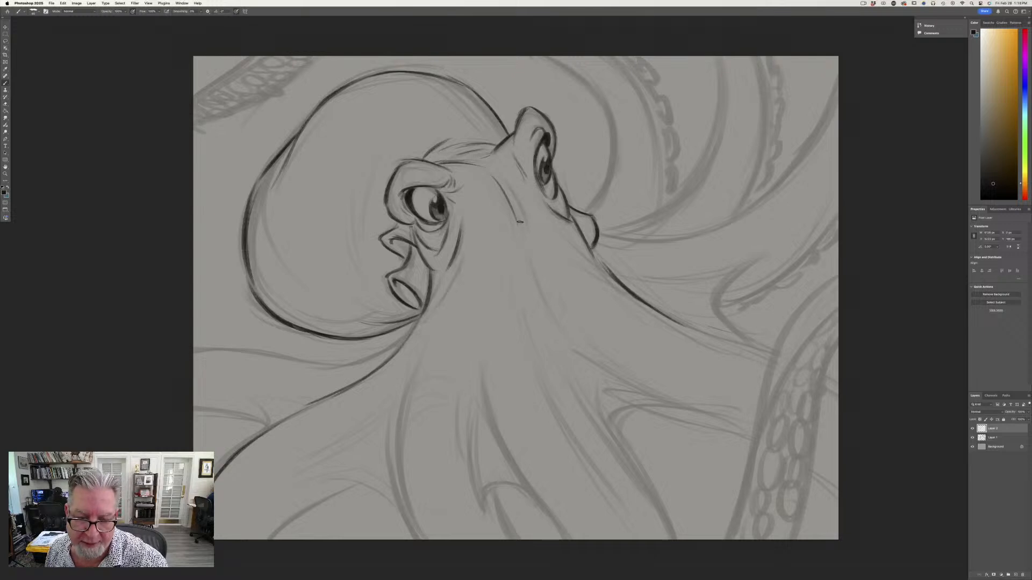
Extend the crease between the eyes down the face and draw the edge of the arm in the canvas's upper-left corner.
left_click_drag(515, 209, 526, 245)
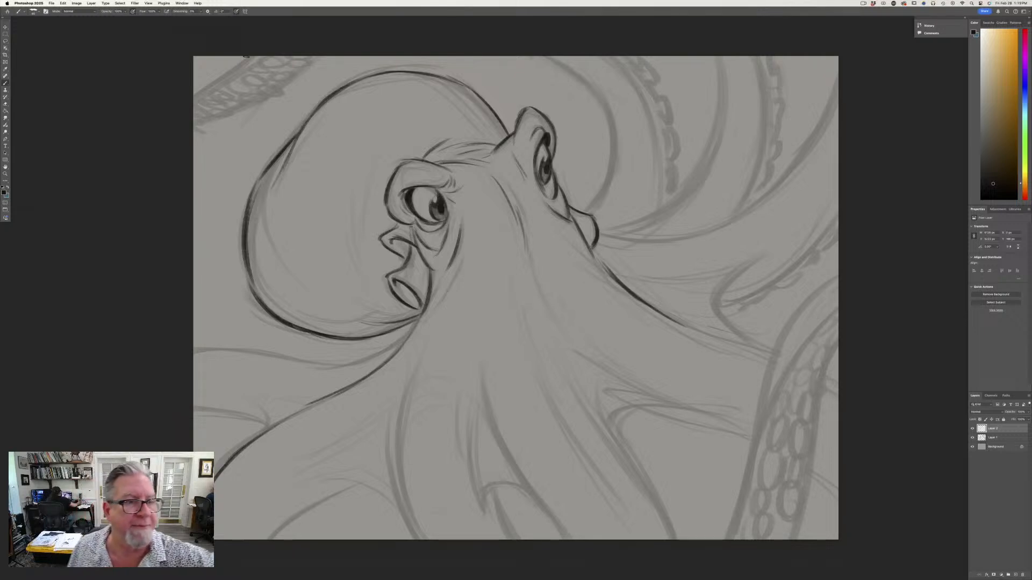
left_click_drag(245, 56, 197, 91)
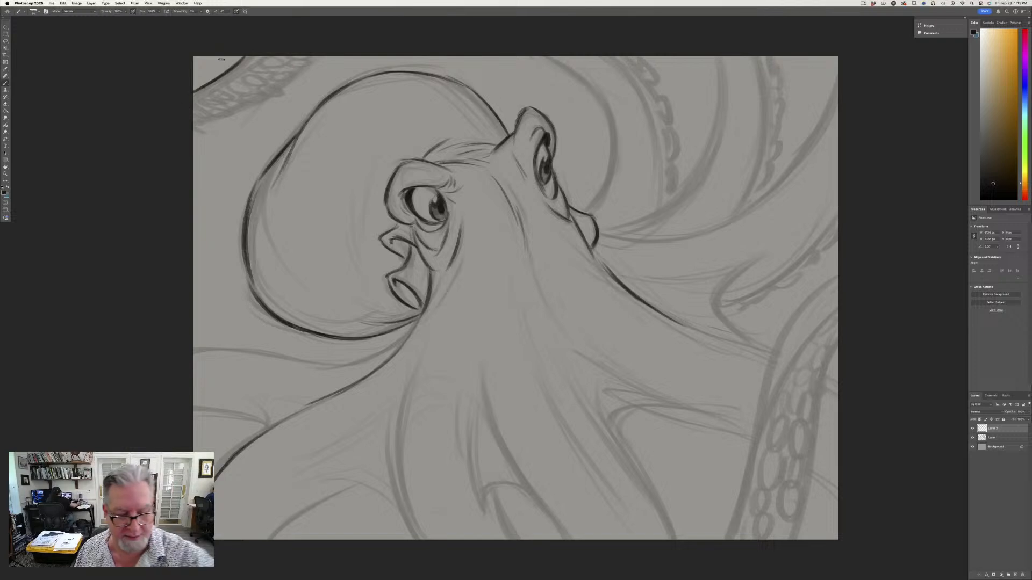
Draw the edges of the front arms at the lower centre, including the web fold and the suckers showing beneath it.
mouse_move(407, 373)
left_mouse_down()
mouse_move(396, 439)
mouse_move(423, 537)
left_mouse_up()
left_click_drag(397, 463, 422, 538)
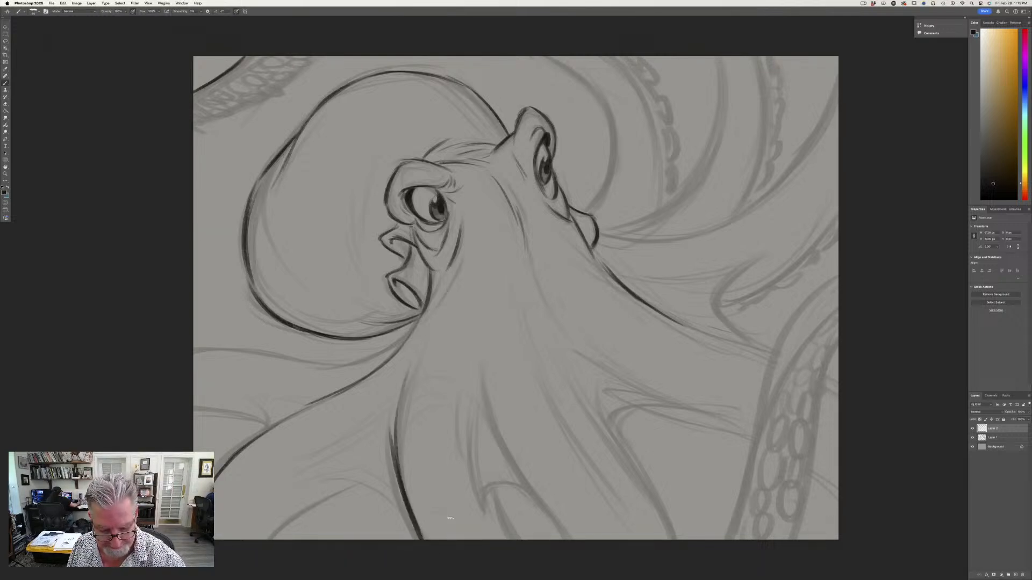
mouse_move(472, 410)
left_mouse_down()
mouse_move(473, 499)
mouse_move(485, 504)
left_mouse_up()
left_click_drag(495, 431, 567, 538)
mouse_move(530, 493)
left_mouse_down()
mouse_move(494, 484)
mouse_move(491, 502)
mouse_move(499, 498)
mouse_move(513, 530)
mouse_move(502, 492)
mouse_move(526, 536)
left_mouse_up()
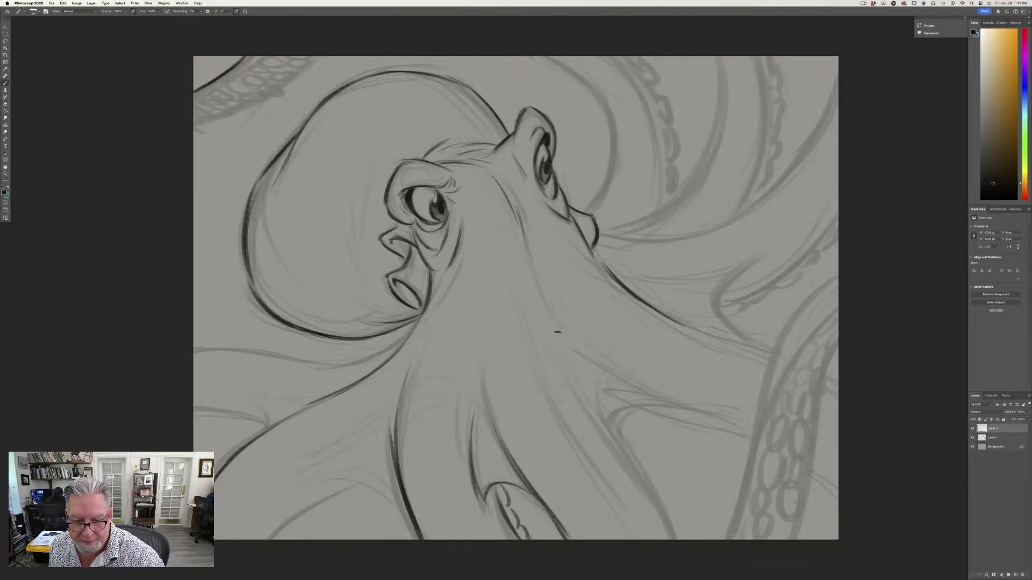
Draw the long edges of the front arm right of centre and the pointed web fold joining it to the next arm.
mouse_move(538, 325)
left_mouse_down()
mouse_move(590, 450)
mouse_move(560, 397)
mouse_move(642, 528)
left_mouse_up()
left_click_drag(592, 396, 669, 526)
left_click_drag(638, 466, 675, 539)
left_click_drag(656, 493, 589, 380)
mouse_move(618, 429)
left_mouse_down()
mouse_move(686, 430)
mouse_move(645, 407)
mouse_move(749, 429)
mouse_move(615, 412)
mouse_move(693, 408)
mouse_move(588, 374)
mouse_move(612, 424)
mouse_move(628, 384)
mouse_move(678, 406)
left_mouse_up()
mouse_move(616, 429)
left_mouse_down()
mouse_move(625, 409)
mouse_move(706, 411)
mouse_move(688, 420)
mouse_move(730, 433)
left_mouse_up()
Draw the underside of the right-hand arm with a row of suckers, continuing it past the foreground arm.
left_click_drag(210, 405, 92, 353)
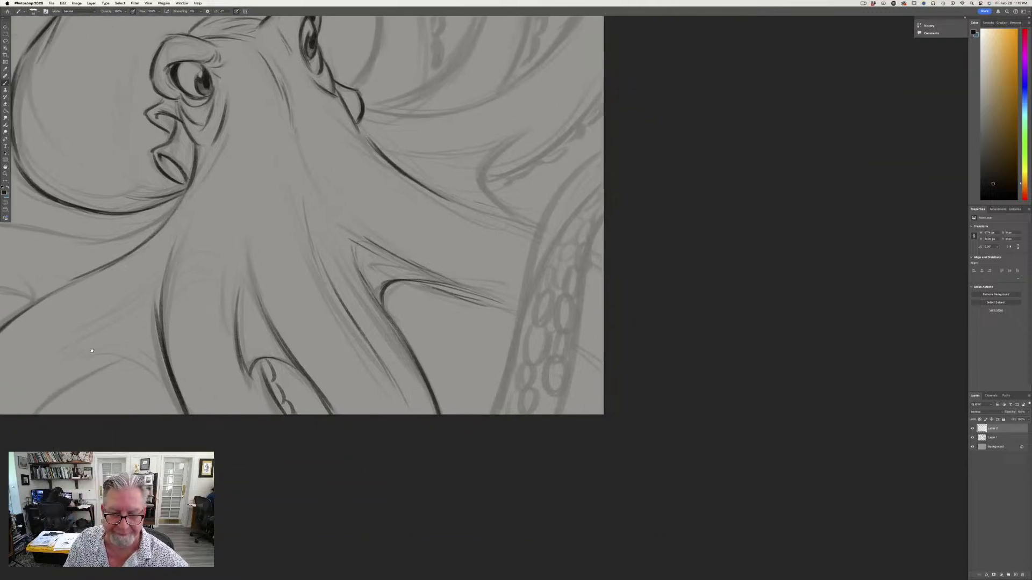
left_click_drag(426, 284, 522, 312)
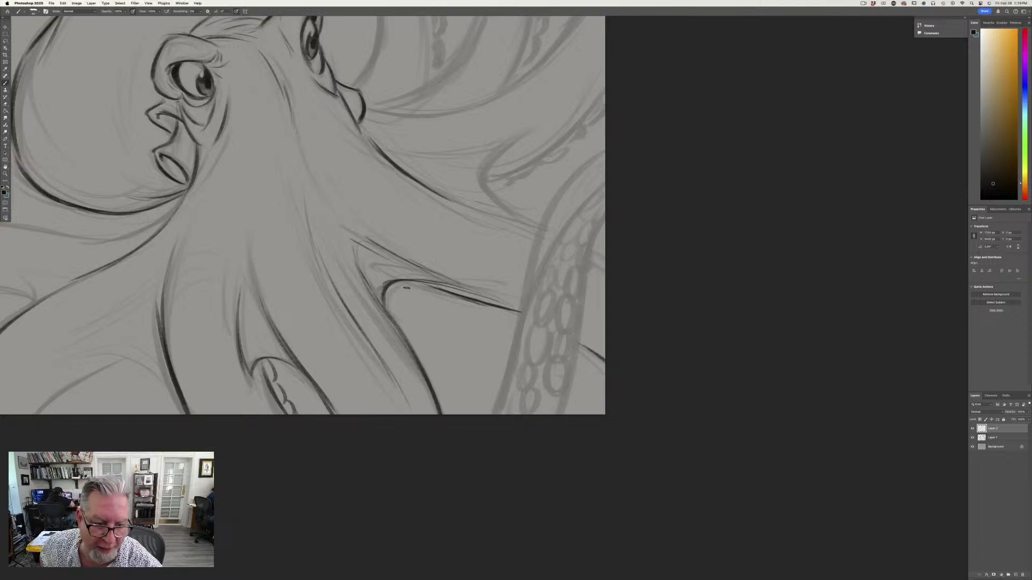
left_click_drag(407, 288, 512, 312)
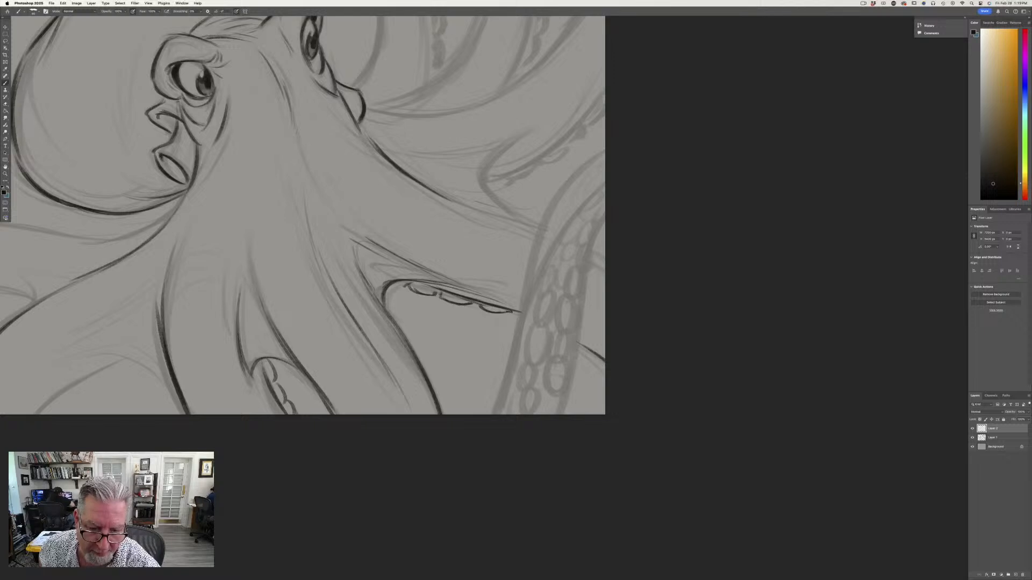
left_click_drag(586, 360, 581, 353)
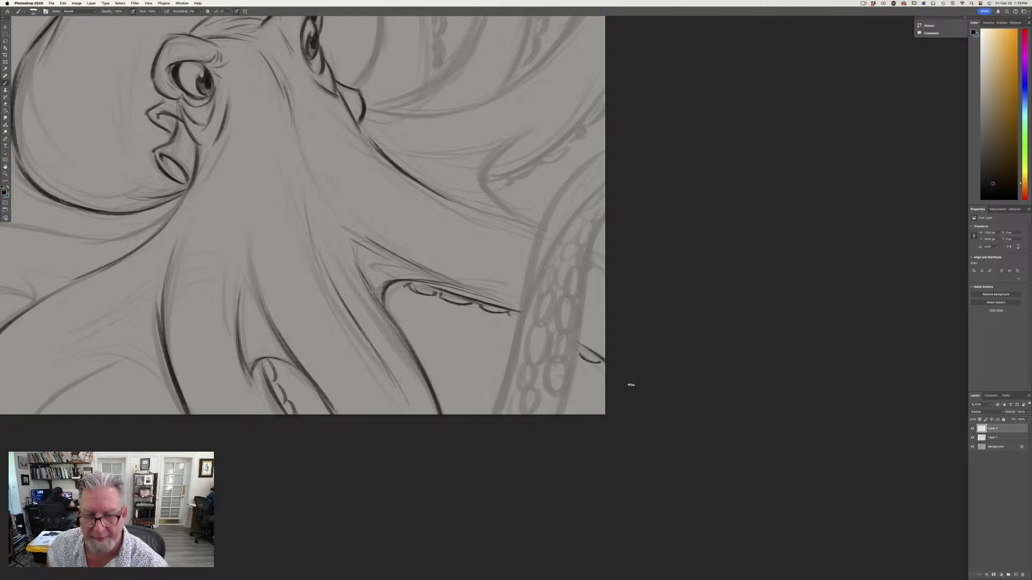
Outline the foreground arm at the lower-right edge of the canvas and draw its outer row of suckers.
mouse_move(602, 155)
left_mouse_down()
mouse_move(547, 215)
mouse_move(514, 358)
mouse_move(486, 420)
left_mouse_up()
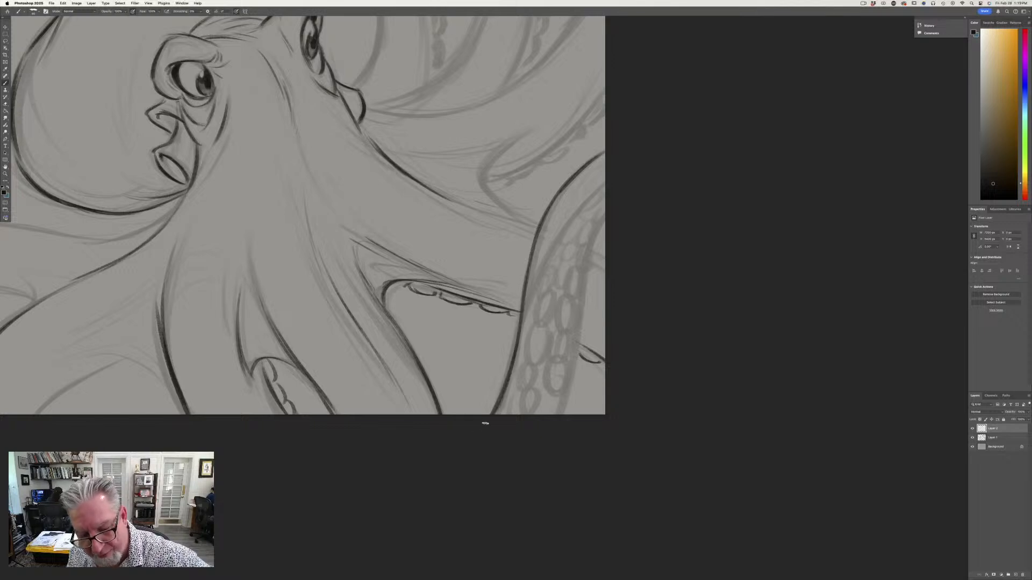
left_click_drag(603, 188, 579, 214)
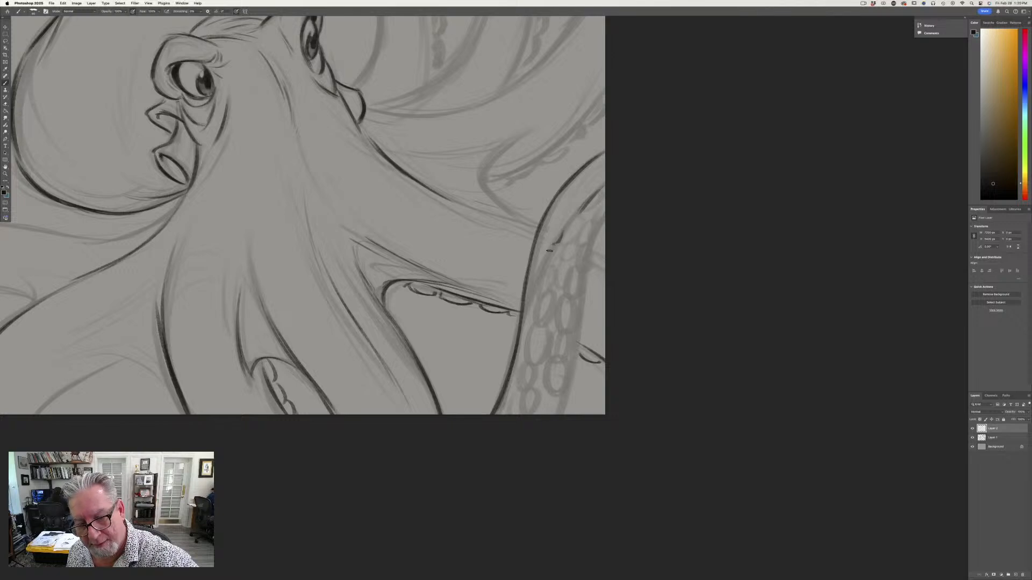
mouse_move(583, 212)
left_mouse_down()
mouse_move(562, 246)
mouse_move(592, 250)
mouse_move(574, 295)
mouse_move(574, 268)
mouse_move(580, 305)
mouse_move(565, 314)
mouse_move(555, 394)
mouse_move(559, 367)
left_mouse_up()
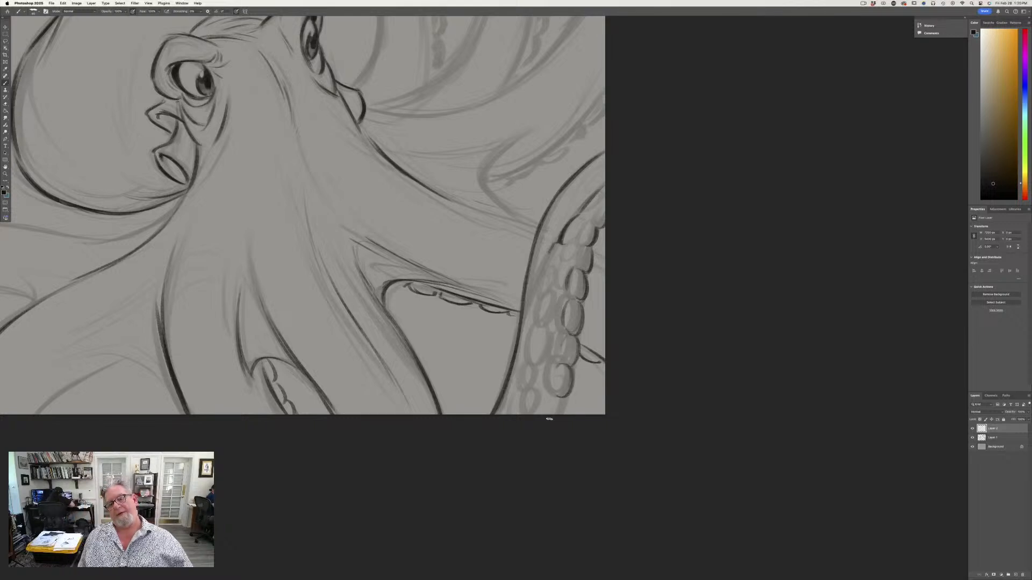
Draw the inner row of suckers on the foreground arm and fill in the small overlapping suckers at its upper end.
mouse_move(577, 229)
left_mouse_down()
mouse_move(547, 280)
mouse_move(552, 263)
mouse_move(547, 300)
mouse_move(561, 269)
mouse_move(540, 284)
mouse_move(547, 328)
mouse_move(524, 343)
mouse_move(535, 328)
mouse_move(532, 365)
left_mouse_up()
mouse_move(540, 328)
left_mouse_down()
mouse_move(523, 388)
mouse_move(530, 393)
mouse_move(535, 368)
mouse_move(549, 370)
mouse_move(567, 401)
mouse_move(562, 417)
mouse_move(534, 415)
left_mouse_up()
left_click_drag(516, 396, 510, 406)
mouse_move(513, 406)
left_mouse_down()
mouse_move(507, 415)
mouse_move(535, 407)
left_mouse_up()
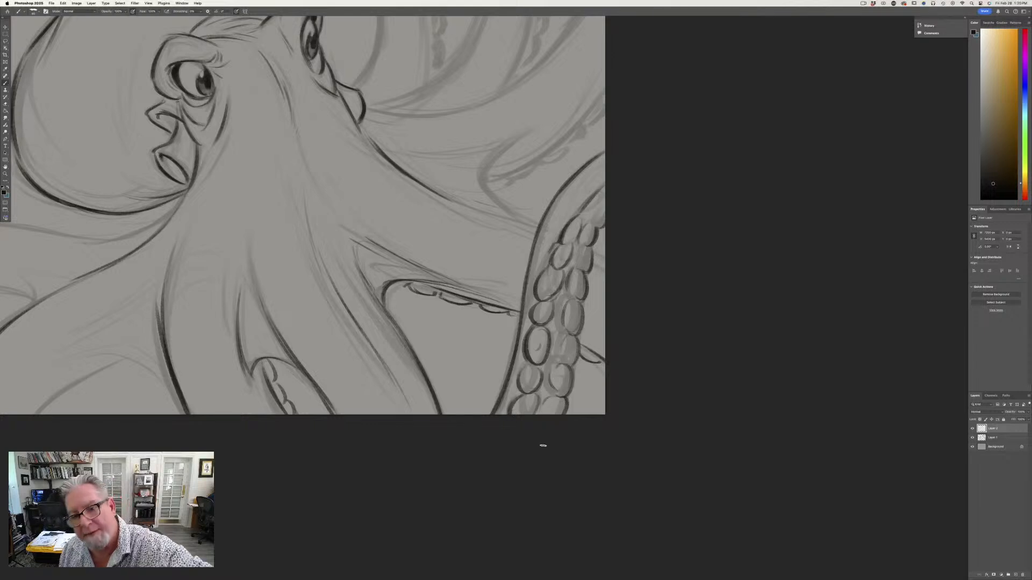
left_click_drag(603, 199, 585, 216)
mouse_move(603, 190)
left_mouse_down()
mouse_move(583, 214)
mouse_move(596, 223)
left_mouse_up()
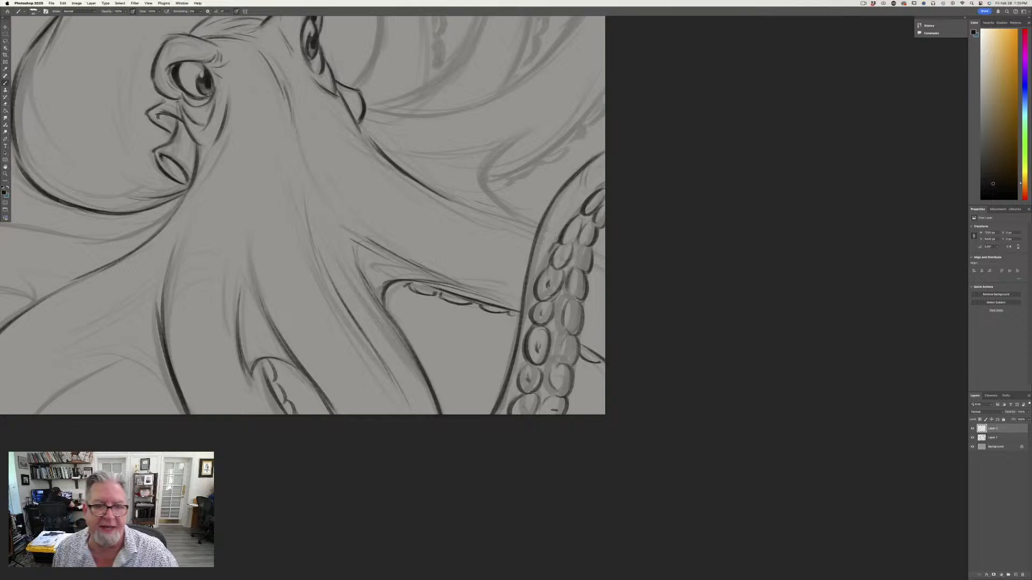
Draw the curved web fold and lower edge of the arm behind the foreground arm, continuing the contour line beyond it.
mouse_move(529, 131)
left_mouse_down()
mouse_move(482, 171)
mouse_move(483, 187)
mouse_move(526, 225)
mouse_move(508, 217)
mouse_move(537, 228)
left_mouse_up()
left_click_drag(592, 258, 607, 267)
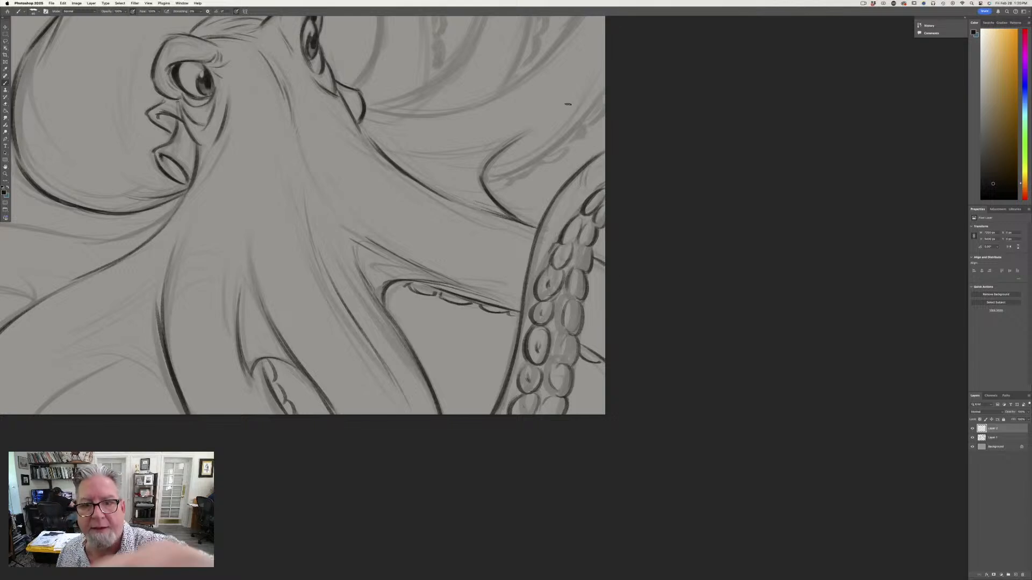
left_click_drag(605, 88, 521, 164)
left_click_drag(564, 139, 484, 181)
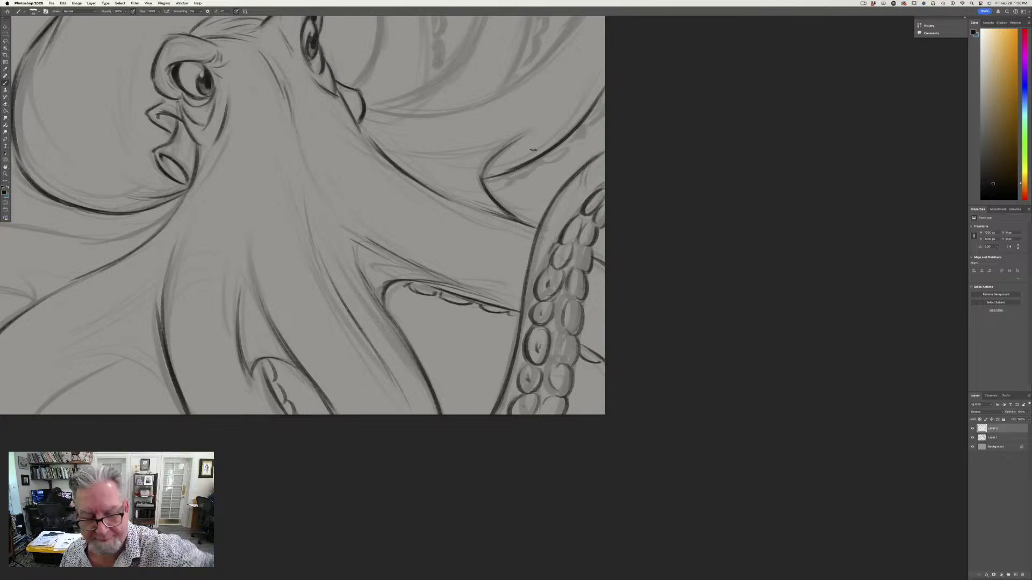
Draw the curved web and pointed fold between the lower-left arms, with the edge of the arm emerging beneath it.
left_click_drag(226, 488, 301, 541)
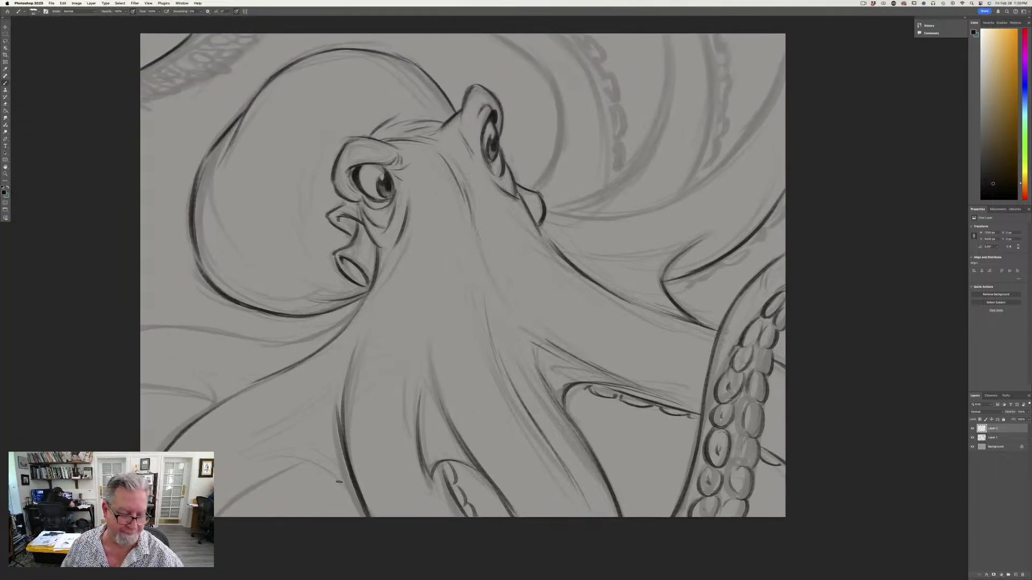
mouse_move(342, 481)
left_mouse_down()
mouse_move(294, 456)
mouse_move(245, 461)
left_mouse_up()
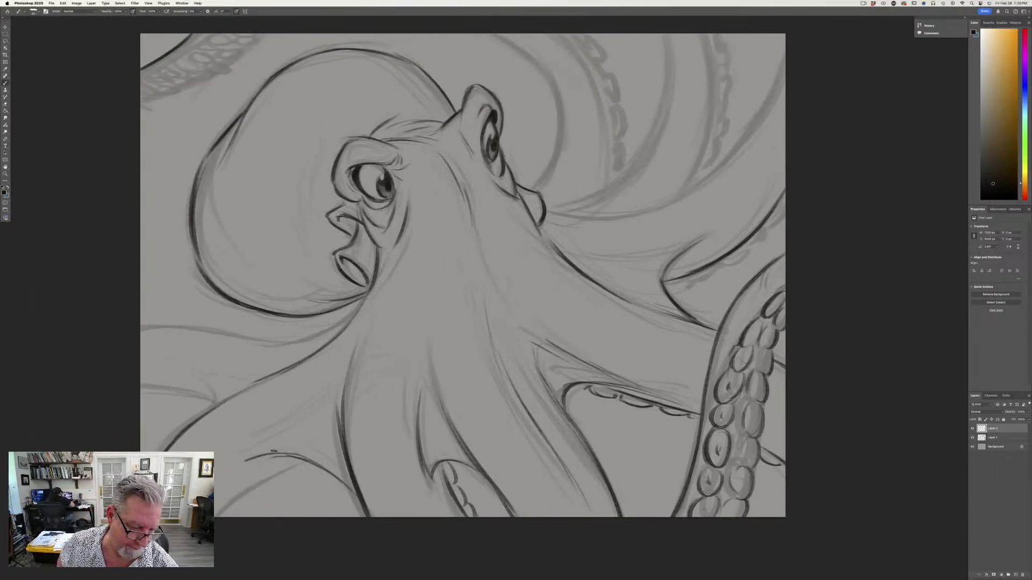
mouse_move(329, 398)
left_mouse_down()
mouse_move(243, 453)
mouse_move(240, 490)
left_mouse_up()
left_click_drag(301, 464, 220, 515)
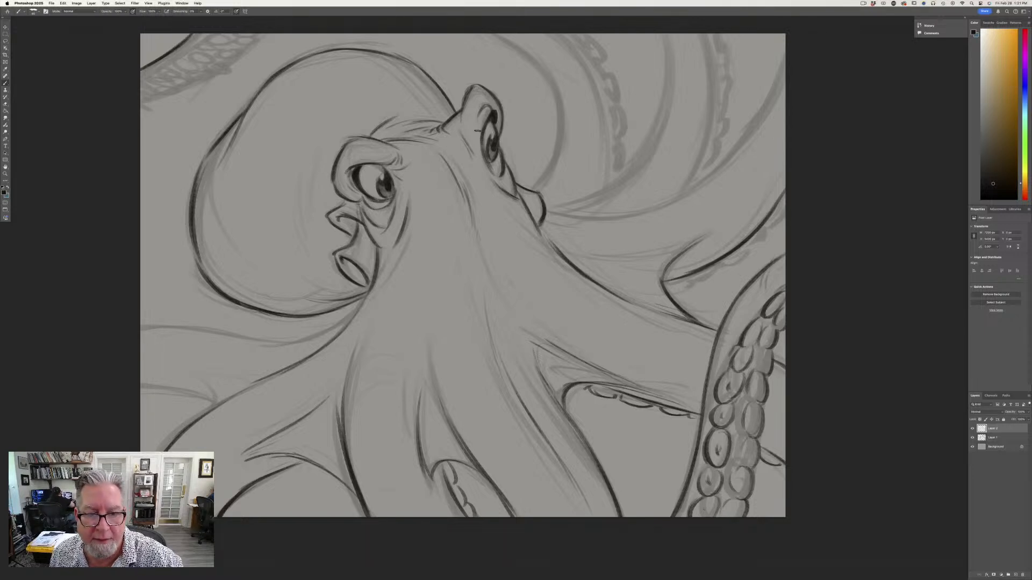
Refine the inner lid line of the far eye and add light form creases below the near eye and down the face.
left_click_drag(480, 111, 478, 128)
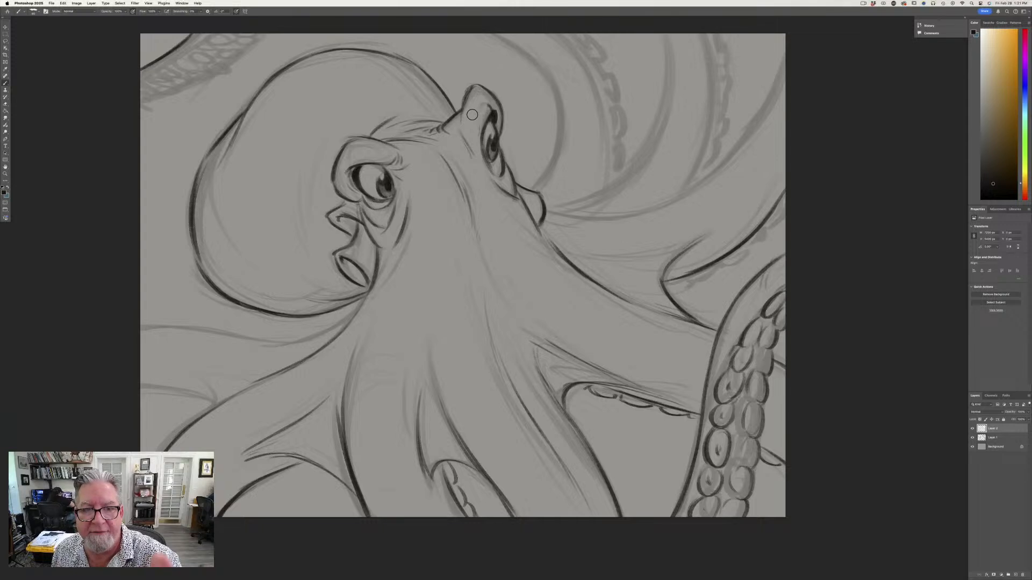
left_click_drag(489, 107, 477, 145)
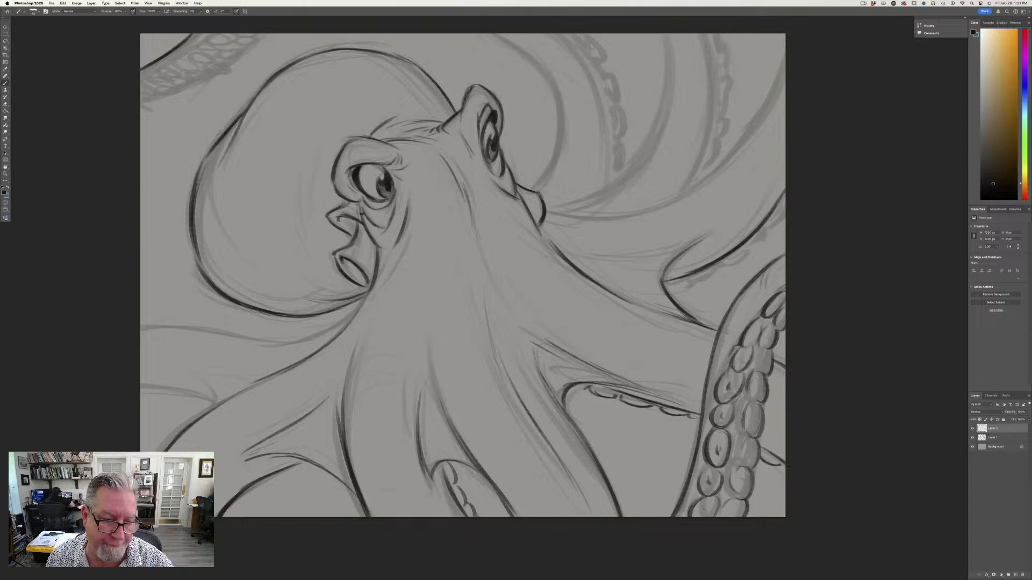
left_click_drag(367, 230, 385, 247)
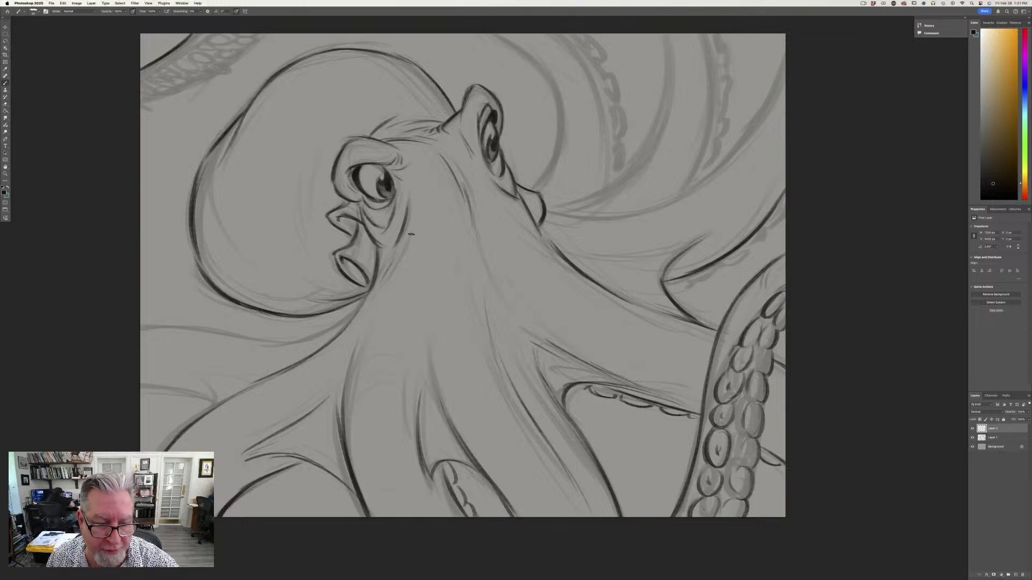
left_click_drag(425, 215, 422, 265)
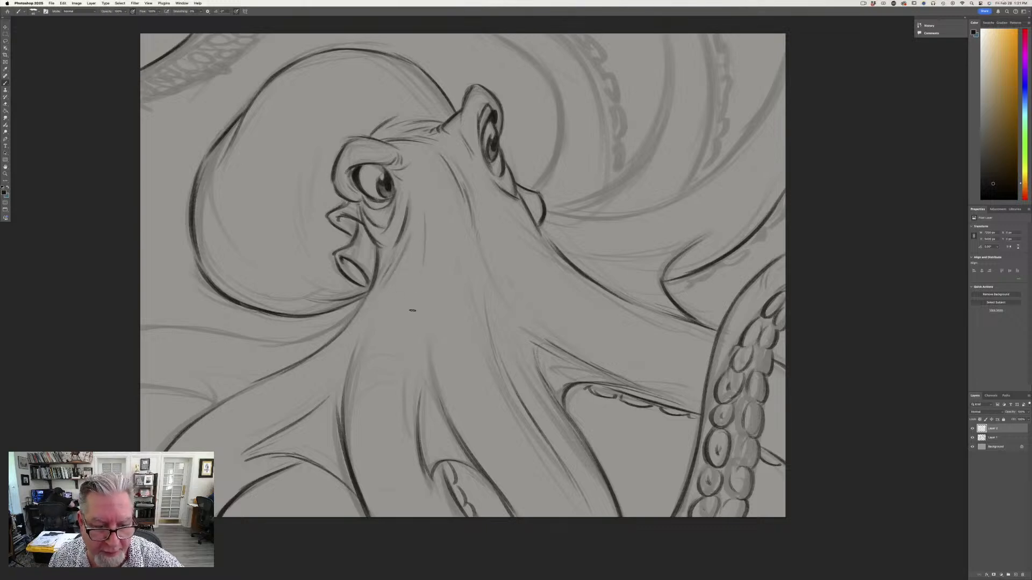
left_click_drag(432, 351, 429, 320)
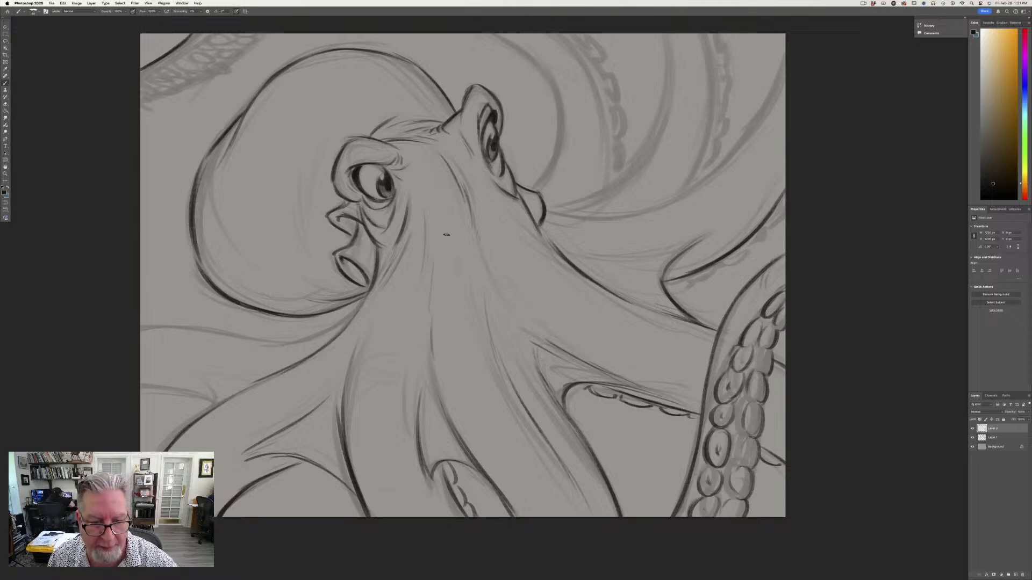
left_click_drag(492, 268, 519, 305)
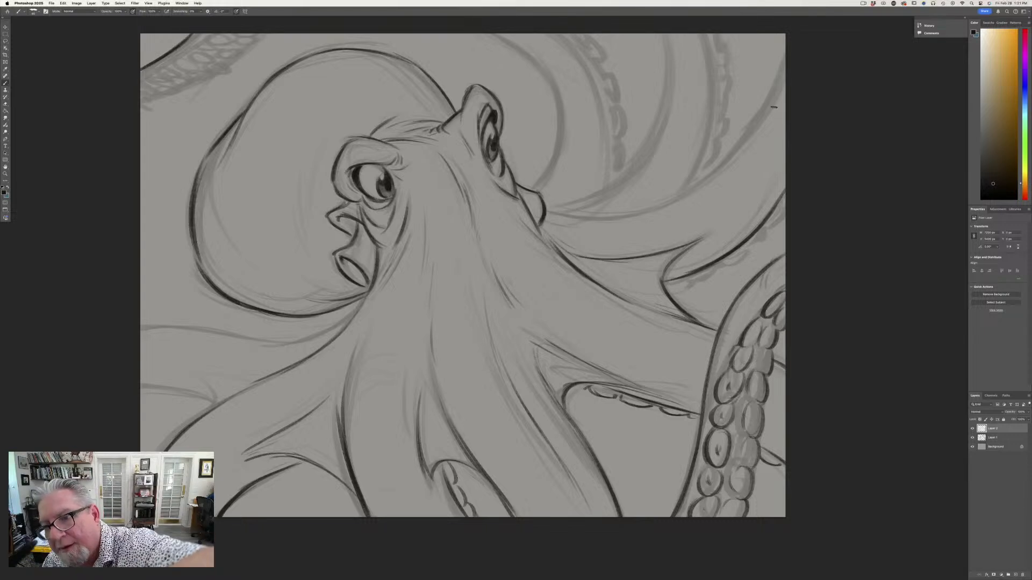
Draw the upper edge of the arm sweeping from the right canvas edge to the bump below the far eye.
left_click_drag(785, 67, 728, 160)
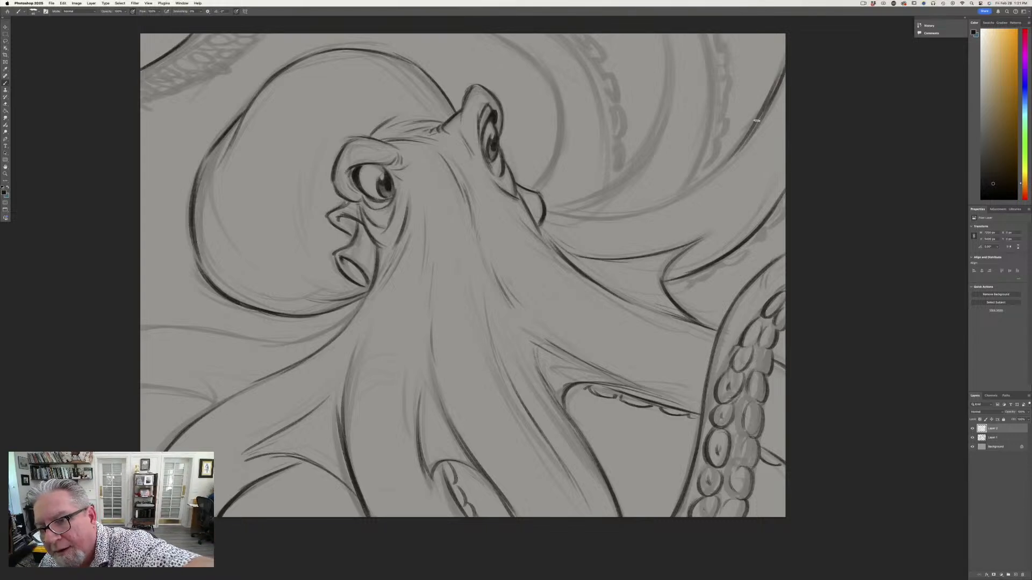
left_click_drag(759, 117, 671, 196)
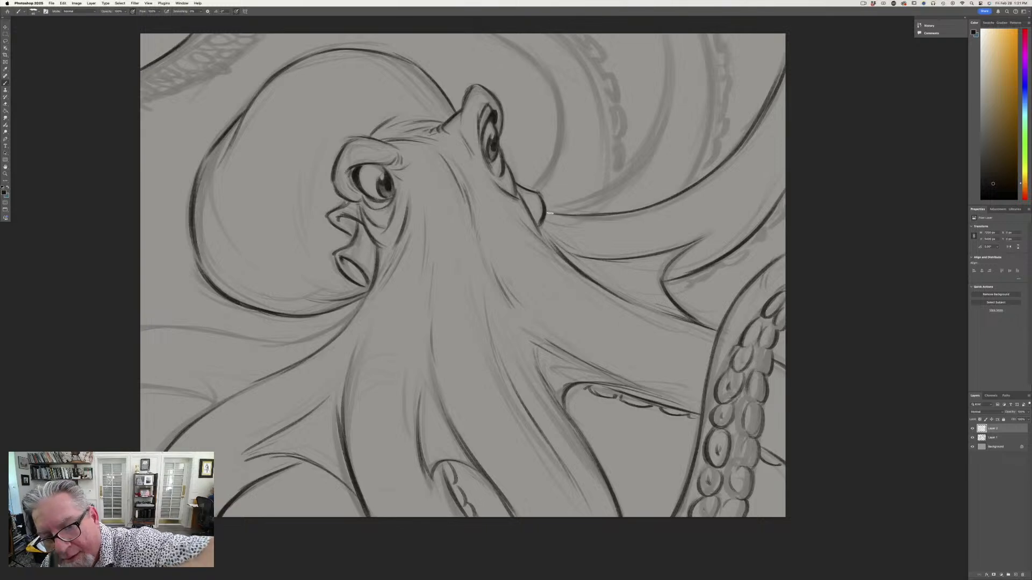
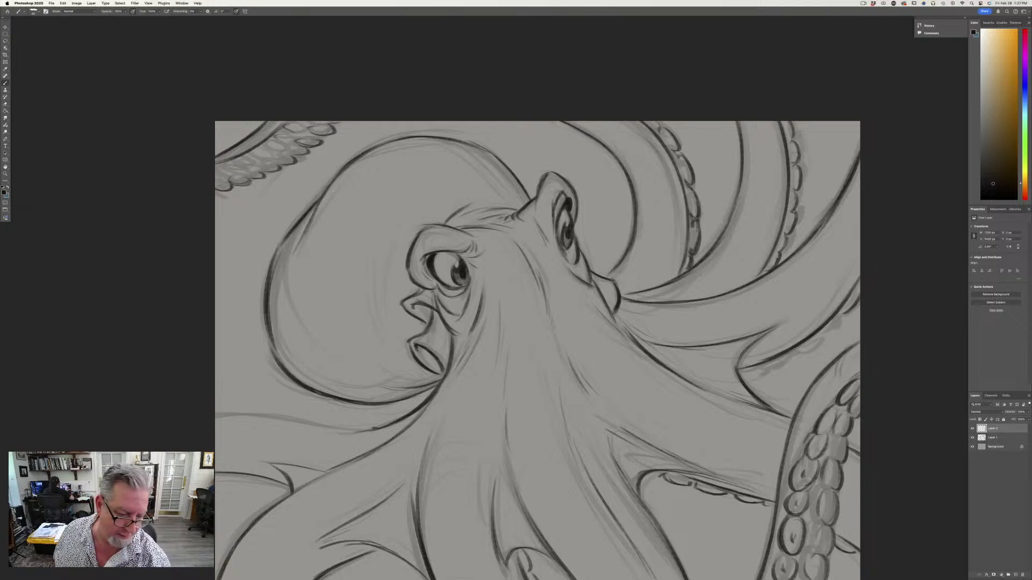
Draw the upper edge of the left arm beneath the mantle and the suckered underside leading to its web fold.
left_click_drag(375, 428, 215, 414)
left_click_drag(220, 481, 289, 492)
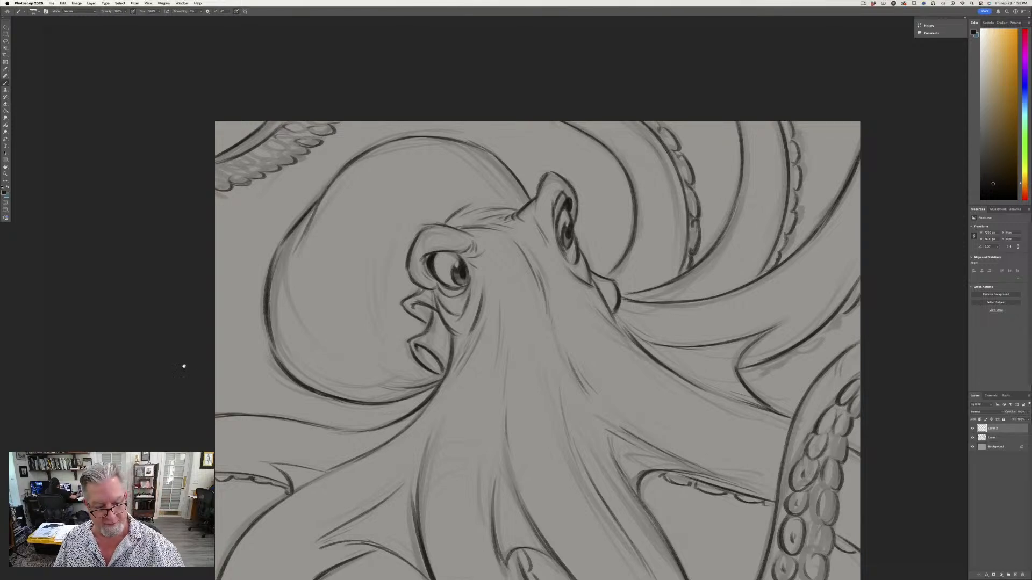
Add a new layer directly above the background and set the foreground colour to a saturated burnt orange.
left_click_drag(184, 366, 161, 310)
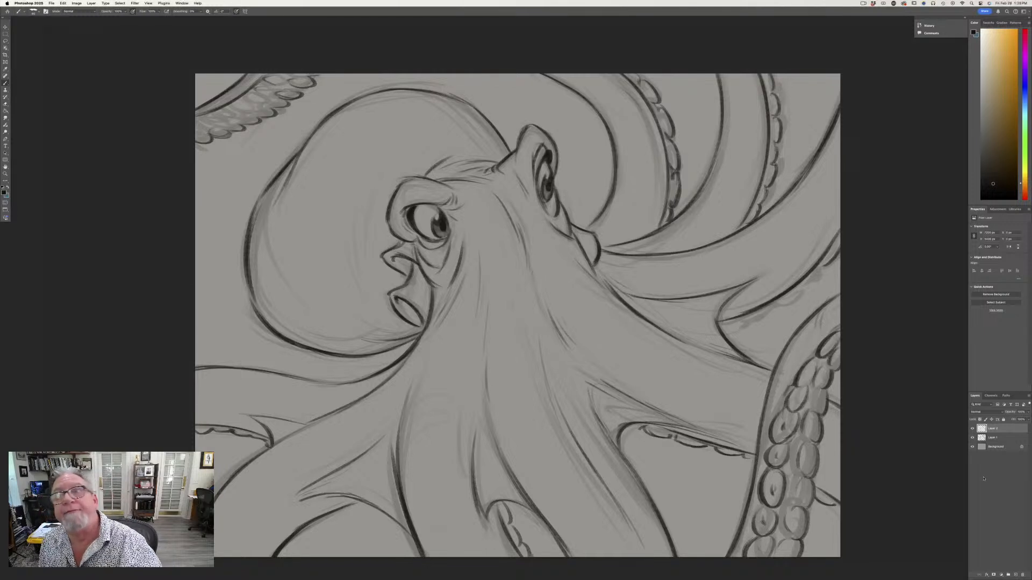
left_click(994, 447)
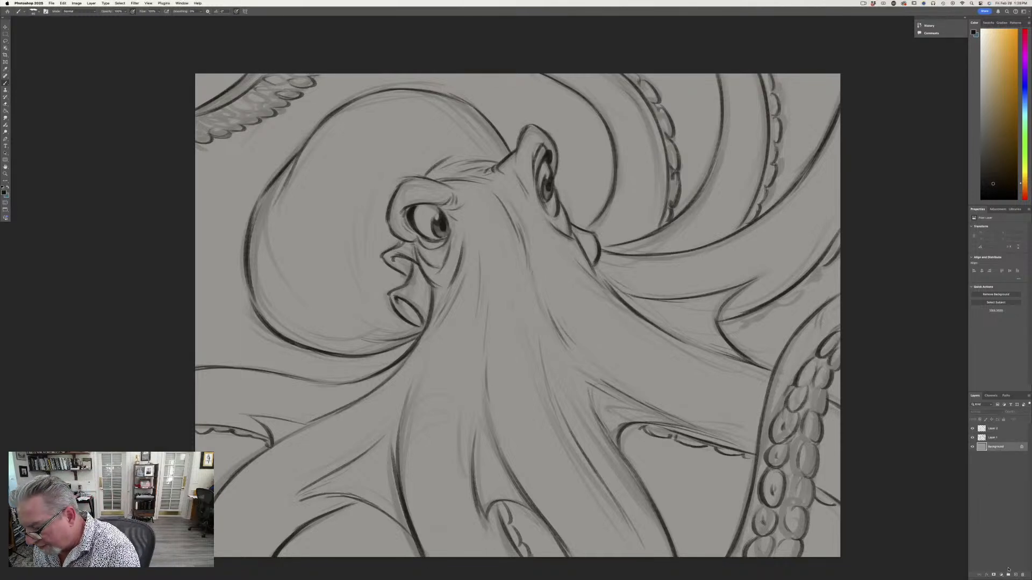
left_click(1013, 575)
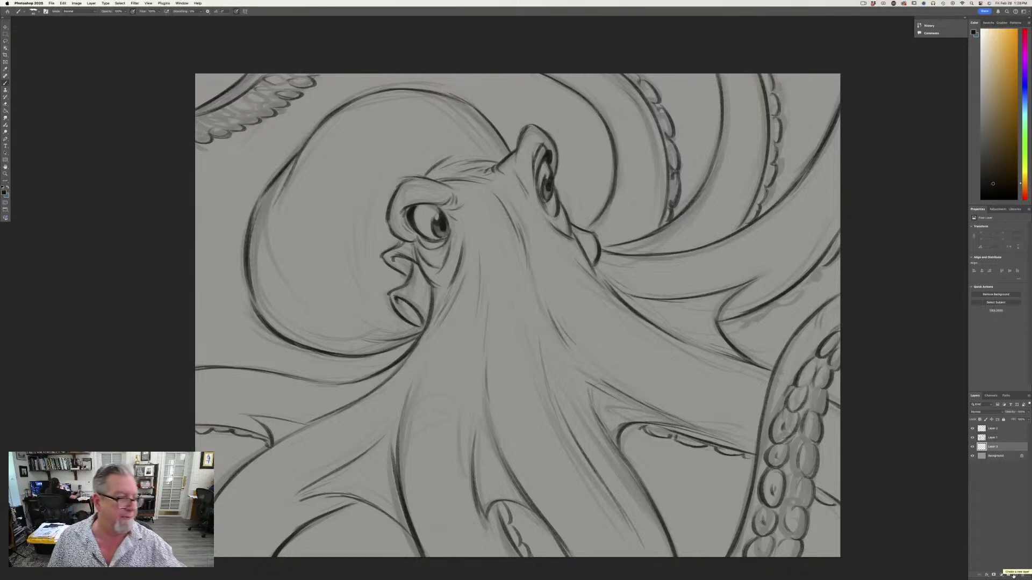
left_click(4, 192)
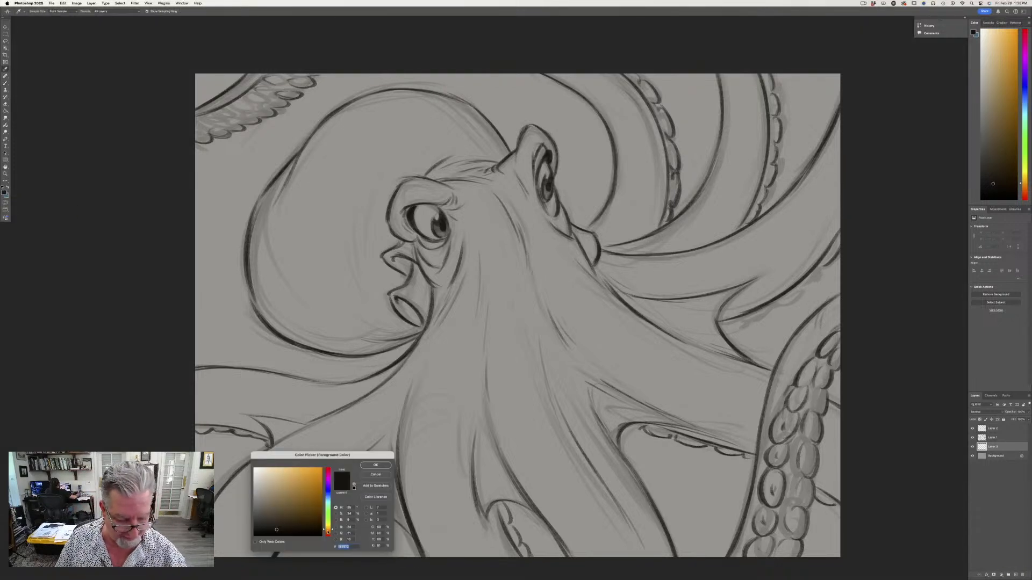
left_click_drag(329, 532, 328, 533)
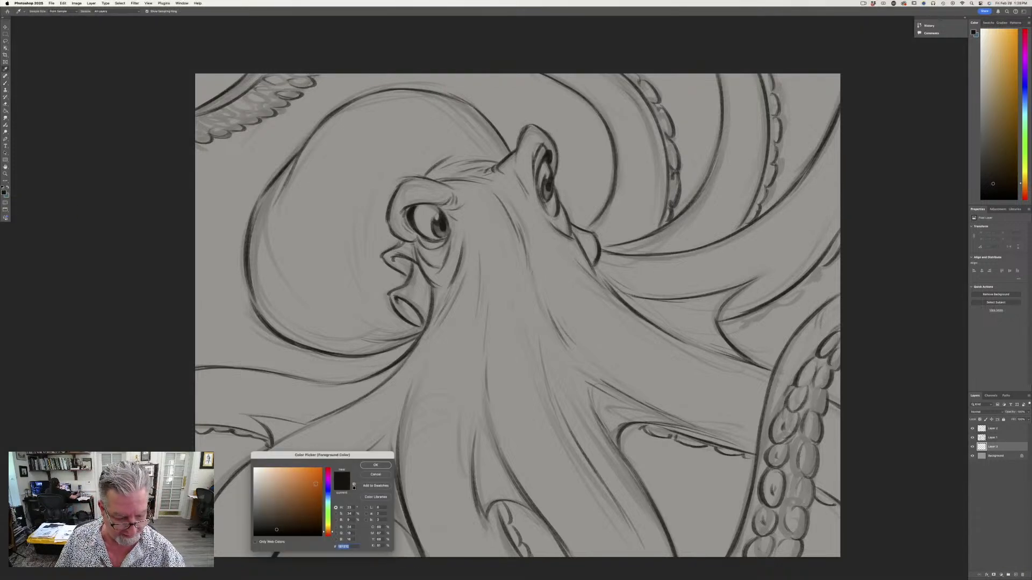
left_click(316, 483)
left_click(376, 465)
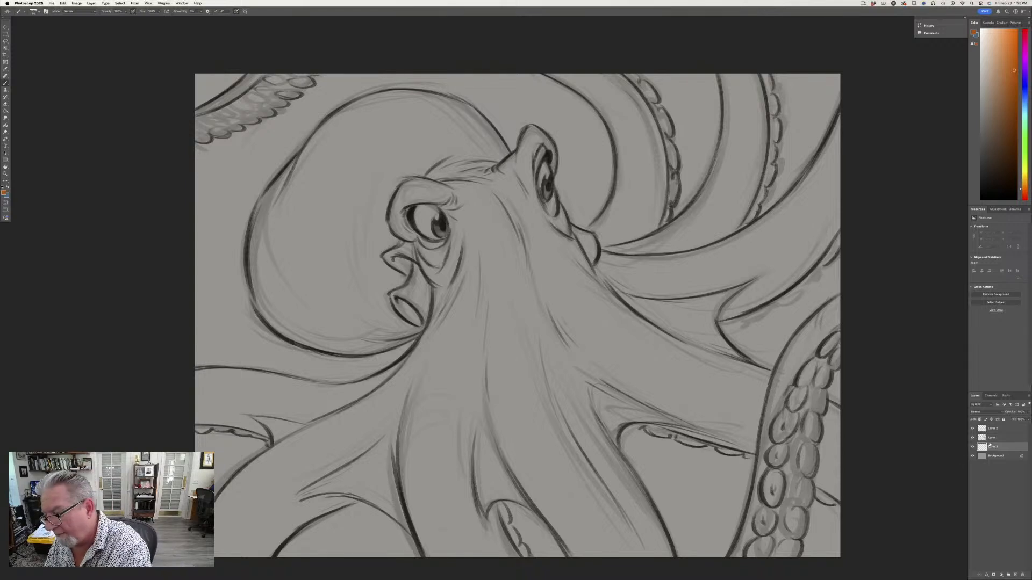
left_click(993, 430)
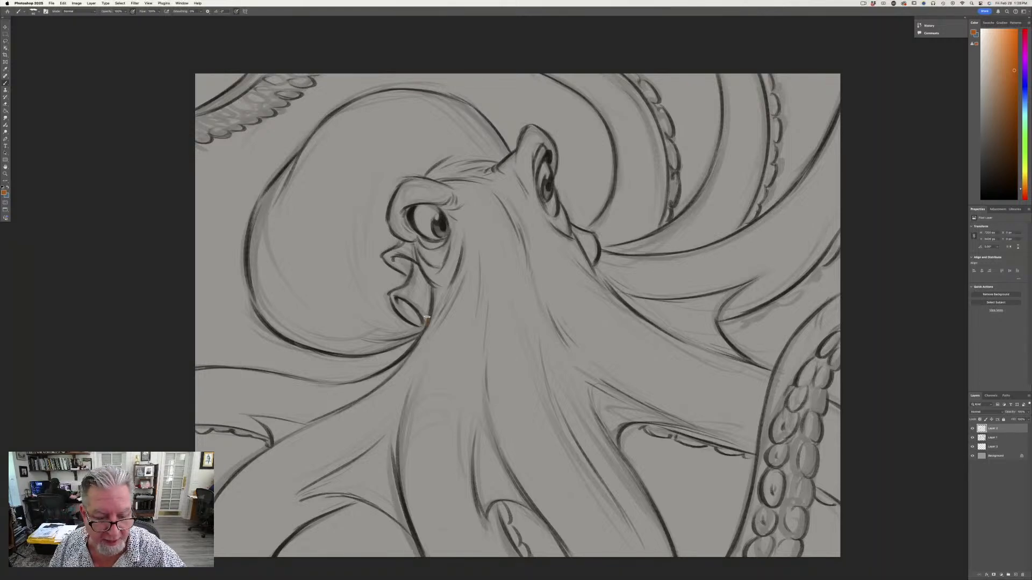
left_click_drag(428, 318, 426, 324)
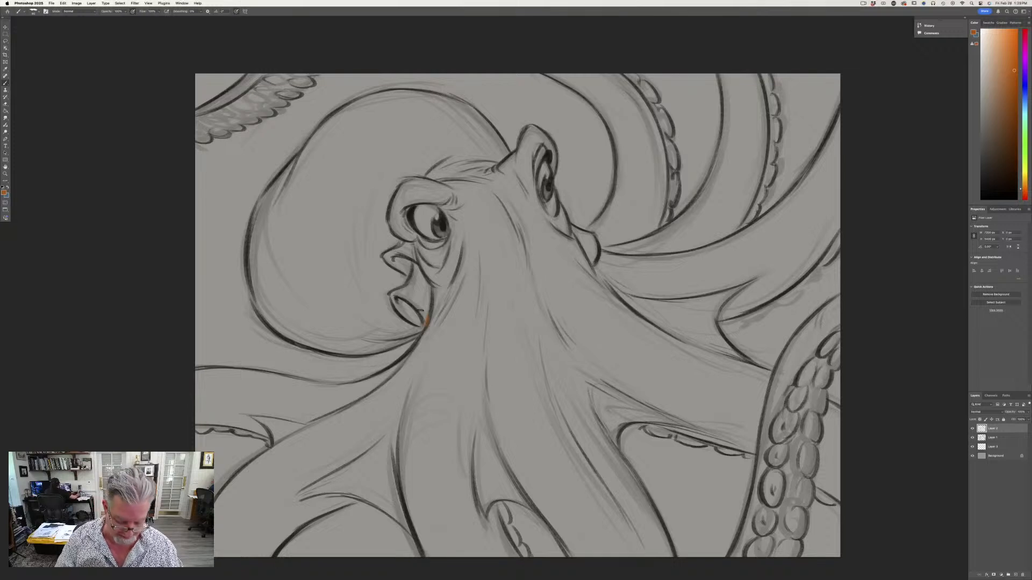
key("super+z")
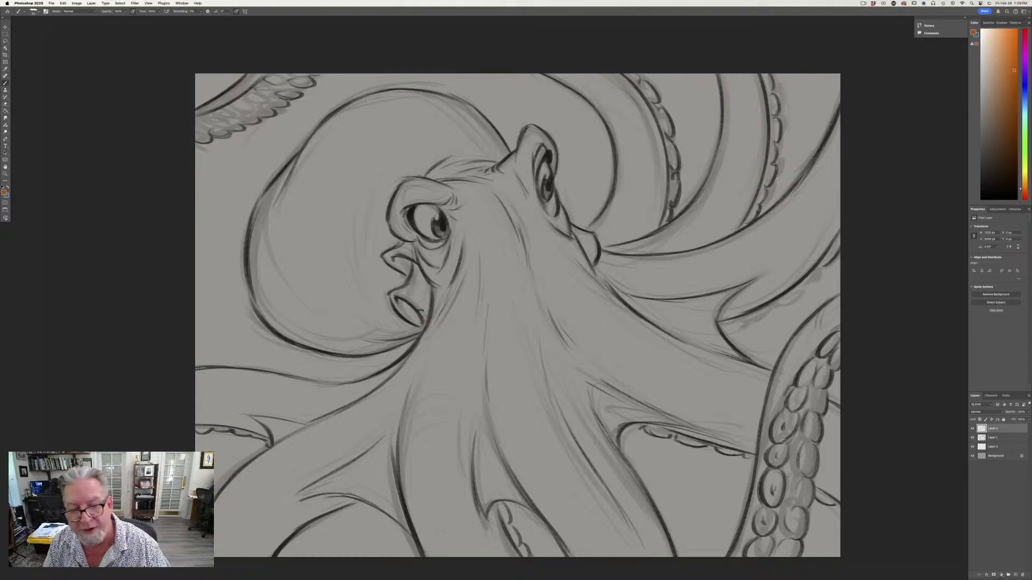
Switch to a broad sampled brush and paint flat orange on the new layer, from below the near eye down the central arm.
left_click(32, 11)
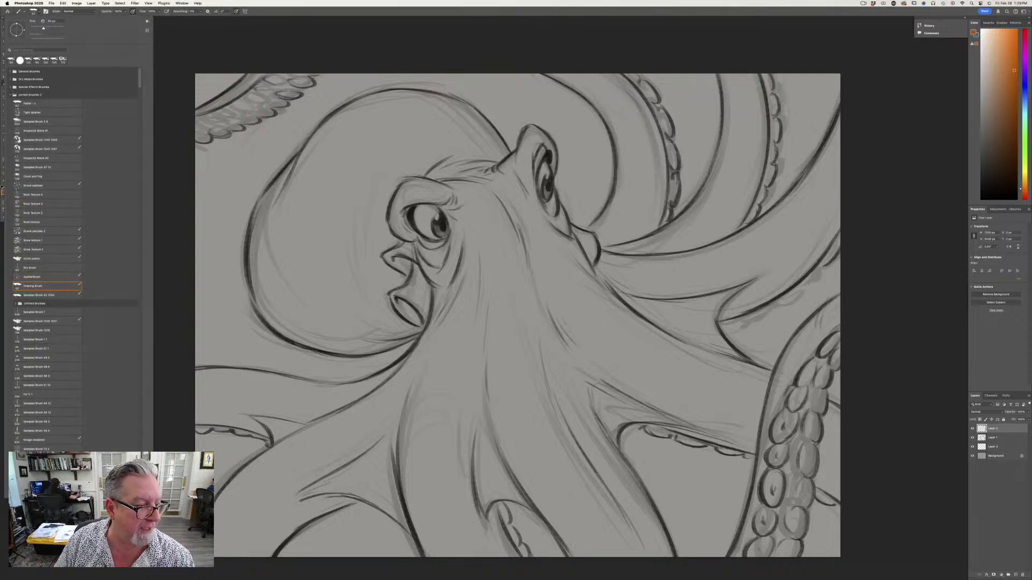
left_click(46, 303)
left_click(80, 295)
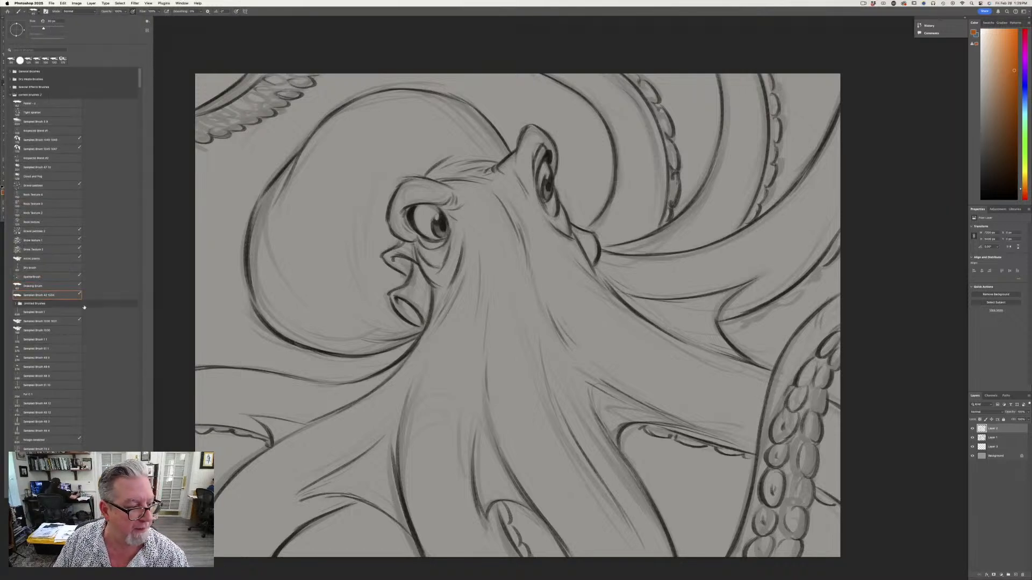
left_click(176, 262)
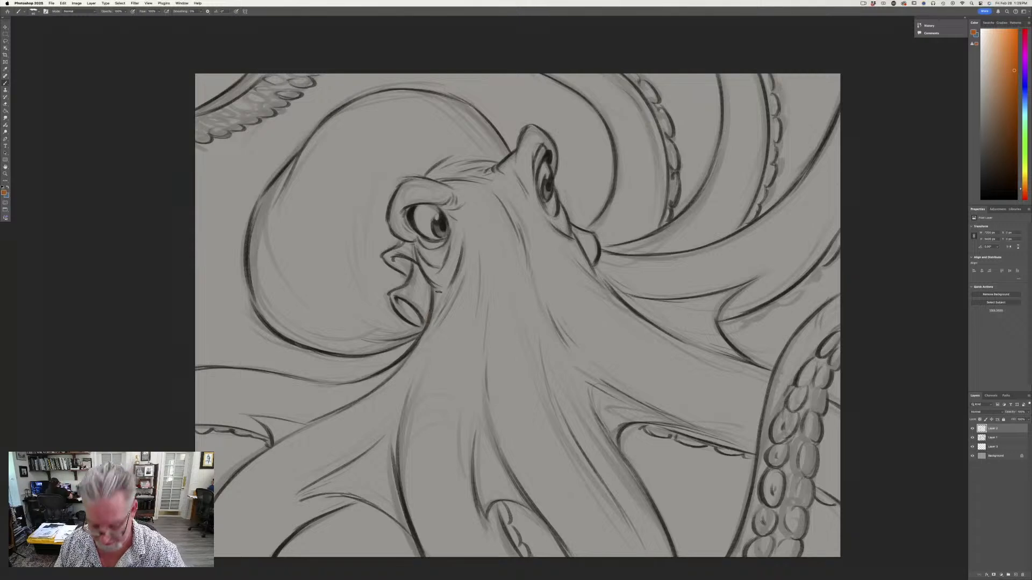
mouse_move(500, 273)
left_mouse_down()
mouse_move(501, 290)
mouse_move(457, 349)
mouse_move(470, 255)
left_mouse_up()
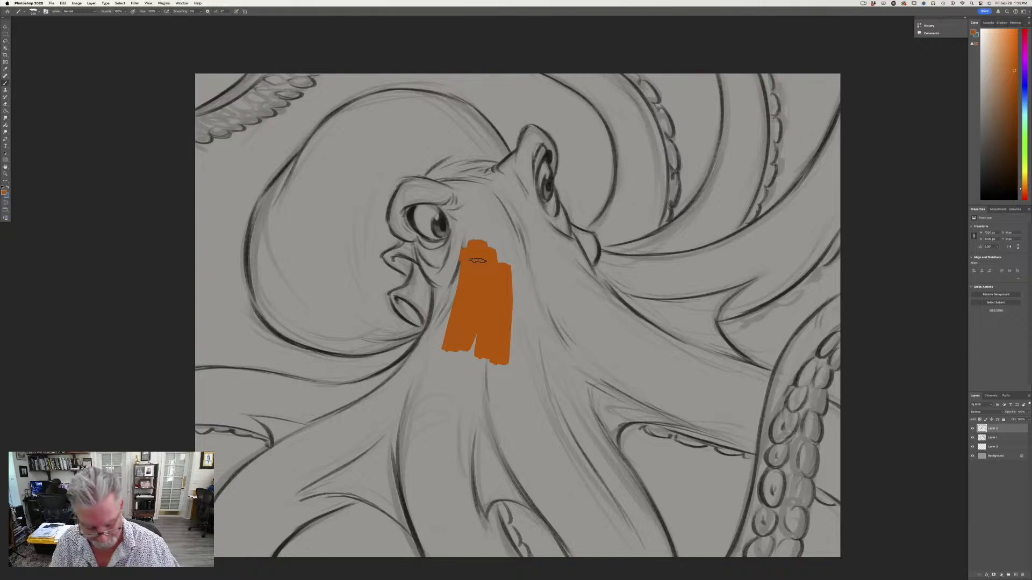
key("super+z")
left_click(993, 451)
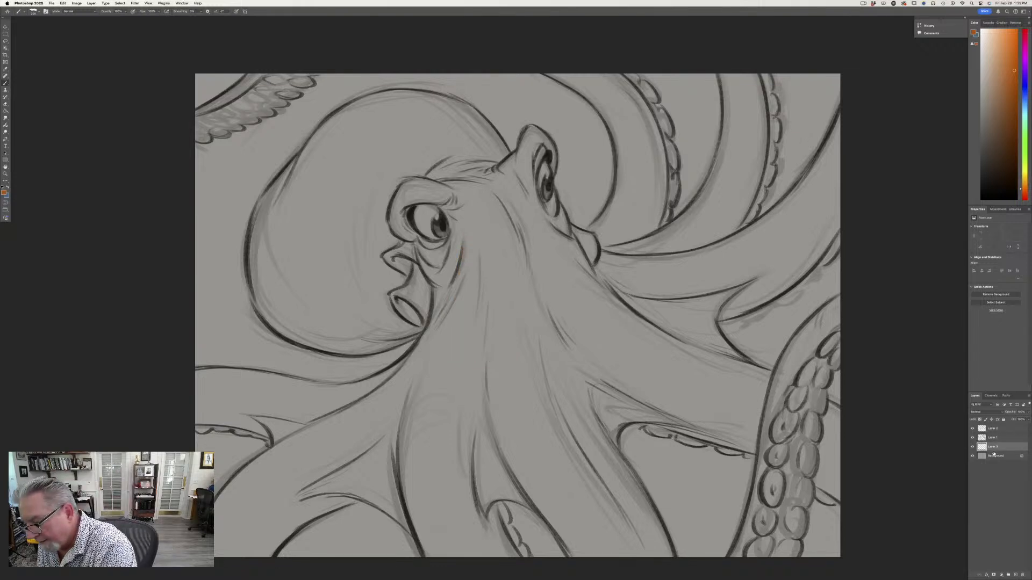
mouse_move(473, 242)
left_mouse_down()
mouse_move(468, 343)
mouse_move(457, 255)
mouse_move(439, 324)
mouse_move(440, 281)
mouse_move(439, 332)
mouse_move(429, 344)
mouse_move(438, 323)
mouse_move(407, 367)
mouse_move(448, 329)
mouse_move(480, 331)
mouse_move(471, 450)
mouse_move(485, 385)
mouse_move(473, 458)
mouse_move(460, 485)
mouse_move(434, 403)
mouse_move(422, 455)
mouse_move(422, 381)
mouse_move(416, 446)
left_mouse_up()
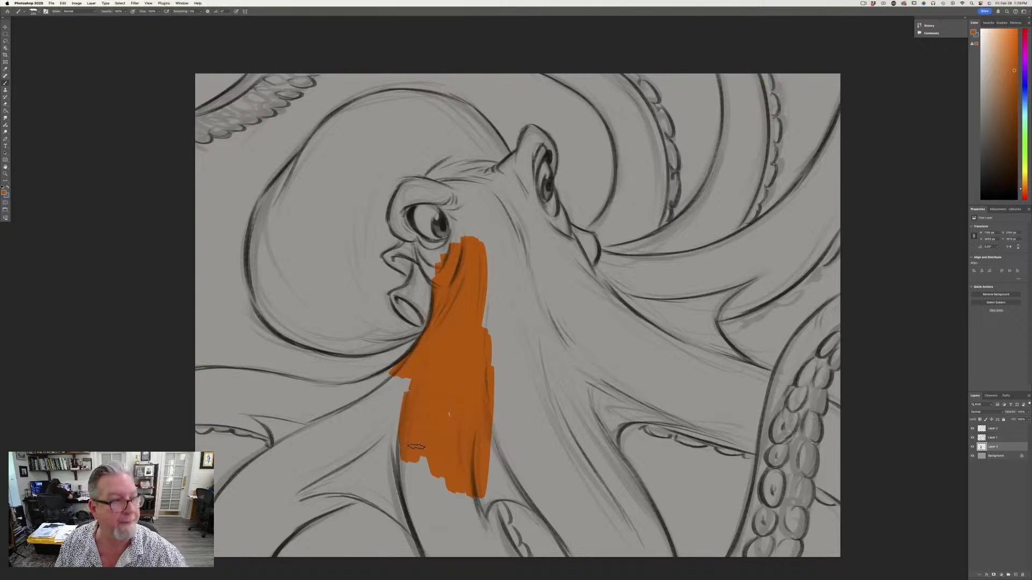
Switch to the Hard Round brush and extend the orange fill down the lower part of the central arm.
left_click(34, 11)
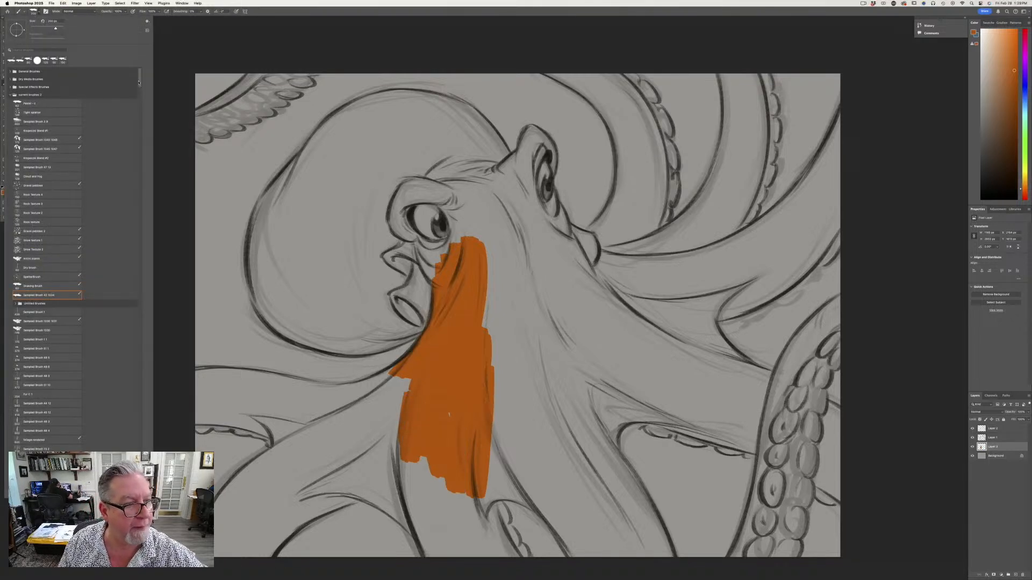
left_click_drag(139, 82, 140, 97)
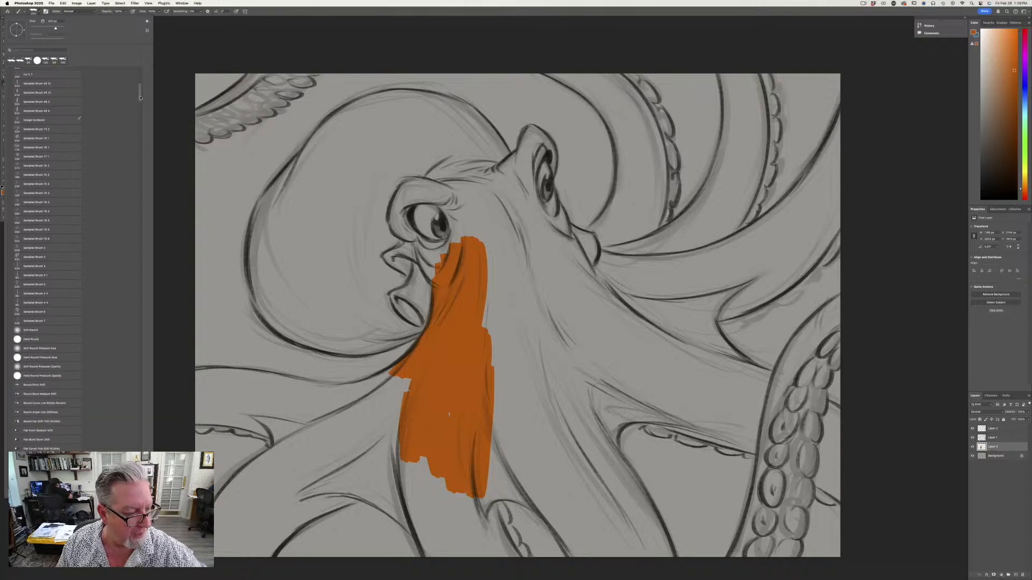
left_click(40, 341)
left_click(180, 352)
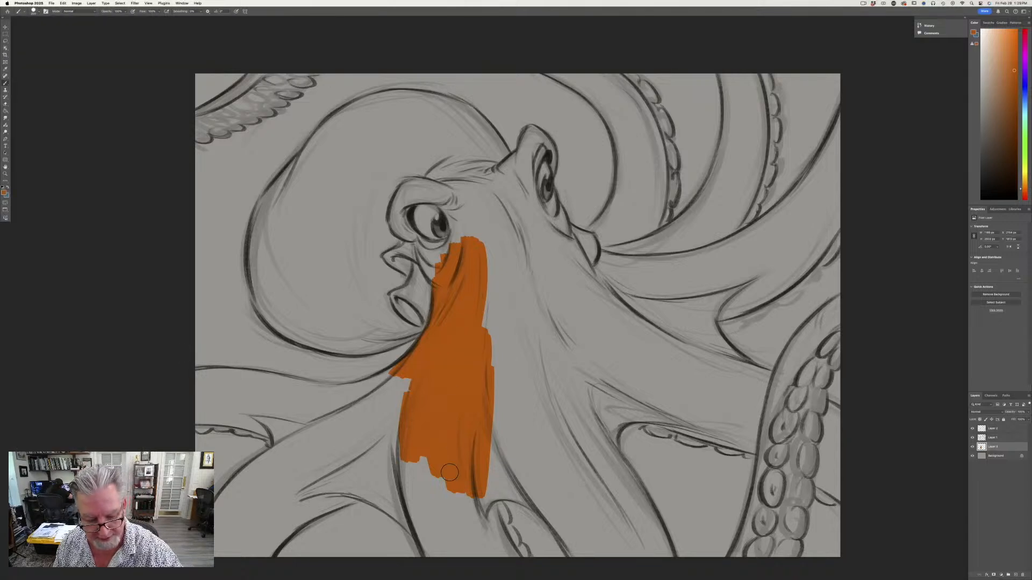
mouse_move(450, 473)
left_mouse_down()
mouse_move(425, 432)
mouse_move(432, 512)
mouse_move(421, 492)
mouse_move(442, 498)
left_mouse_up()
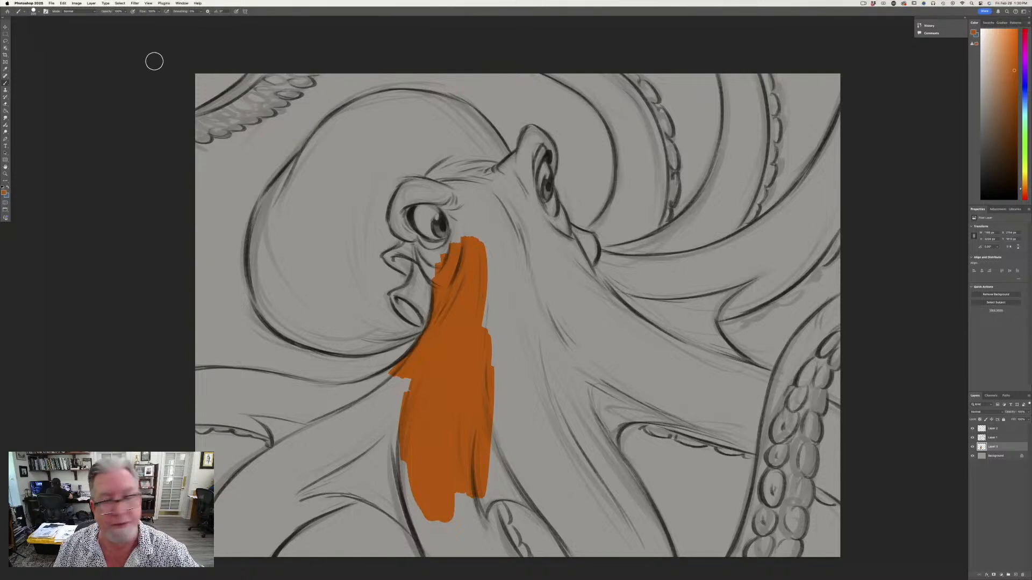
Reduce the spacing of the round brush tip for smoother stroke edges.
left_click(45, 10)
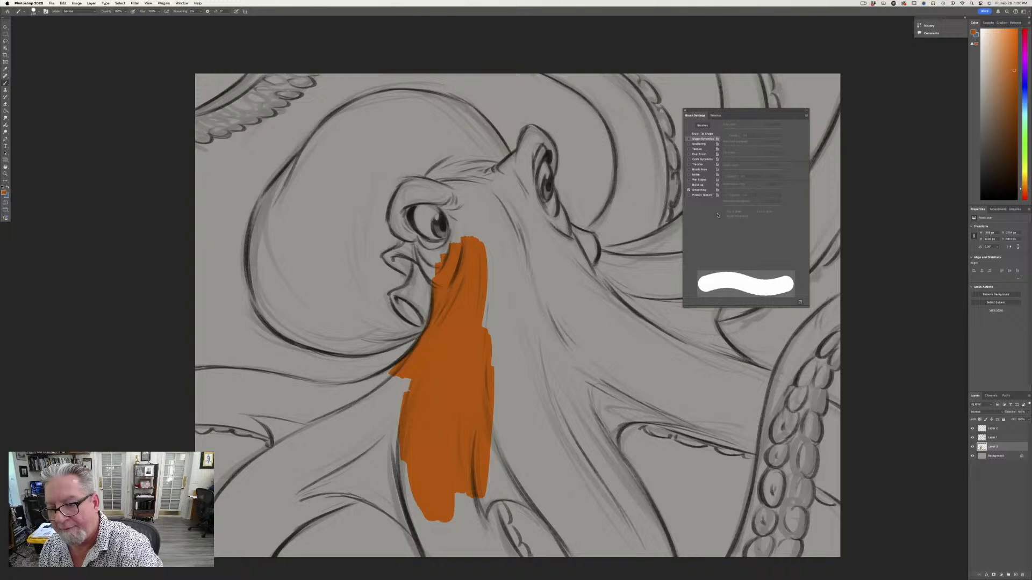
left_click(696, 133)
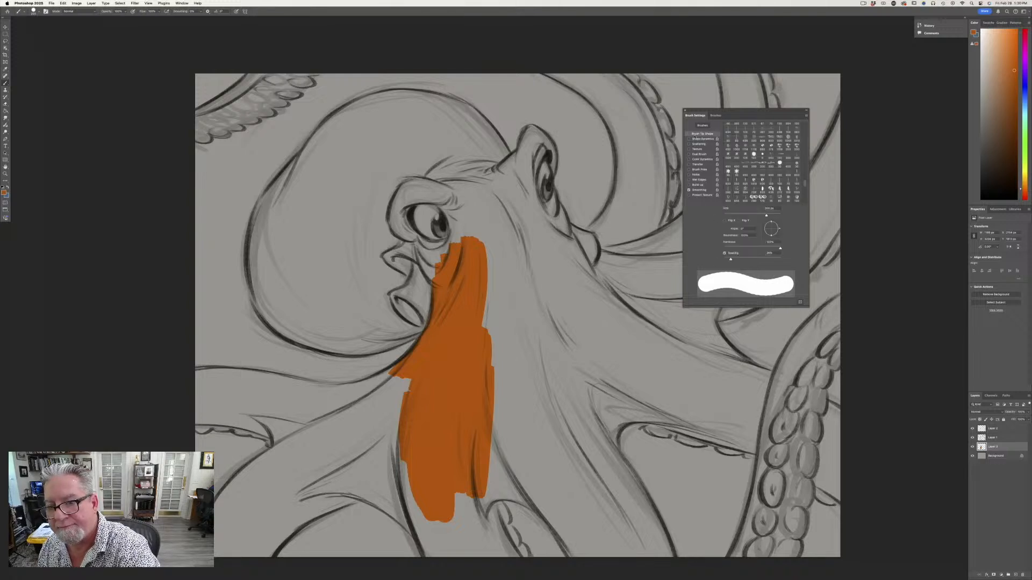
left_click_drag(730, 259, 723, 261)
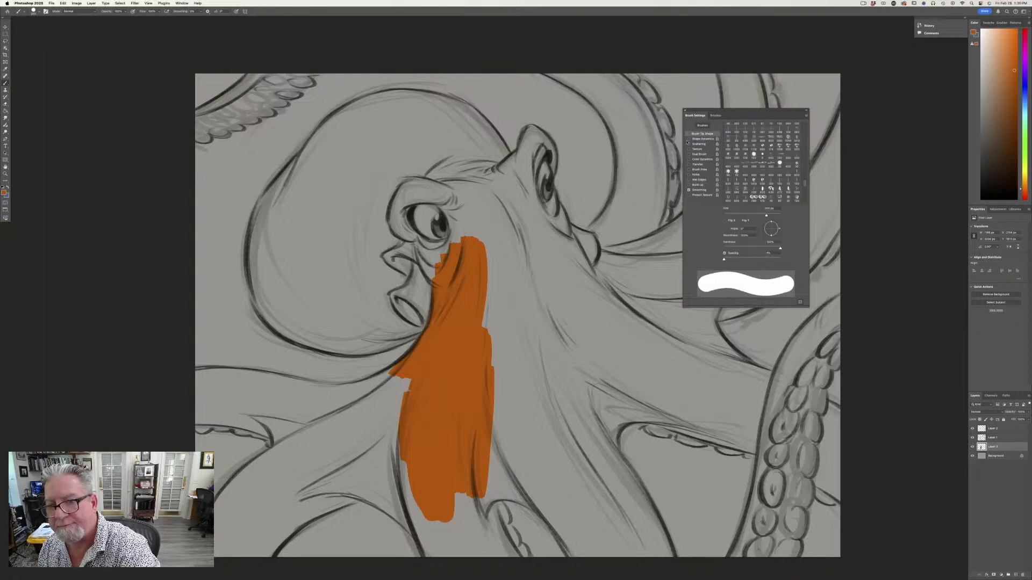
left_click(684, 111)
Fill the mantle, both eyes, the face and the central arms with flat orange, continuing into the webbing beside the far eye.
mouse_move(486, 301)
left_mouse_down()
mouse_move(454, 200)
mouse_move(400, 177)
mouse_move(370, 231)
mouse_move(328, 226)
mouse_move(349, 265)
mouse_move(312, 253)
mouse_move(309, 225)
mouse_move(339, 152)
mouse_move(379, 125)
mouse_move(430, 115)
mouse_move(500, 166)
mouse_move(457, 117)
mouse_move(411, 107)
mouse_move(347, 123)
mouse_move(330, 143)
mouse_move(371, 111)
mouse_move(292, 185)
mouse_move(301, 172)
mouse_move(269, 226)
mouse_move(273, 213)
mouse_move(264, 262)
mouse_move(279, 293)
mouse_move(384, 292)
mouse_move(362, 290)
mouse_move(387, 298)
mouse_move(379, 305)
mouse_move(391, 323)
mouse_move(426, 279)
mouse_move(428, 311)
mouse_move(371, 343)
mouse_move(342, 344)
mouse_move(353, 337)
mouse_move(326, 291)
mouse_move(315, 322)
mouse_move(295, 325)
mouse_move(255, 288)
mouse_move(304, 338)
mouse_move(285, 326)
mouse_move(325, 344)
mouse_move(287, 288)
left_mouse_up()
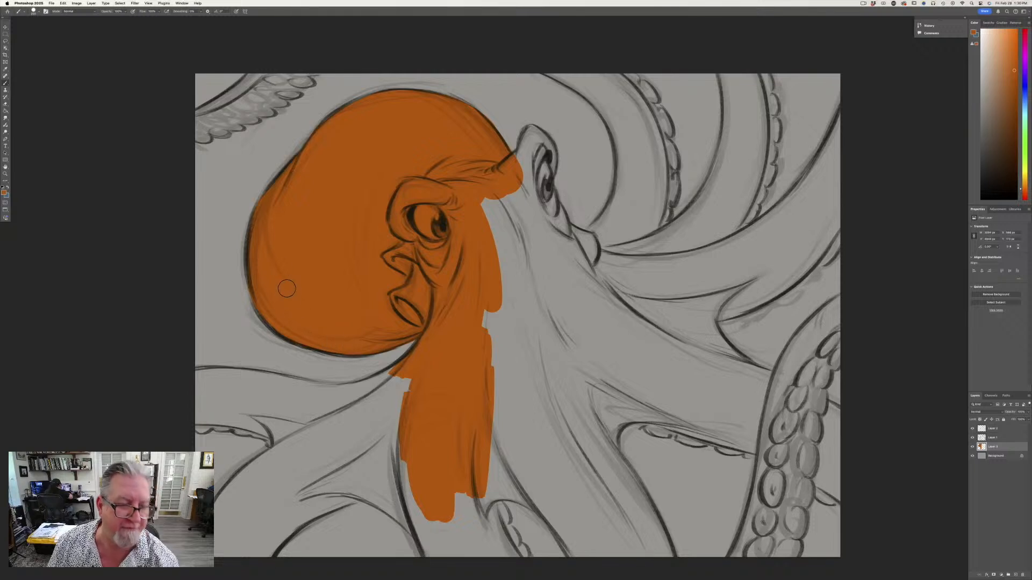
left_click(530, 132)
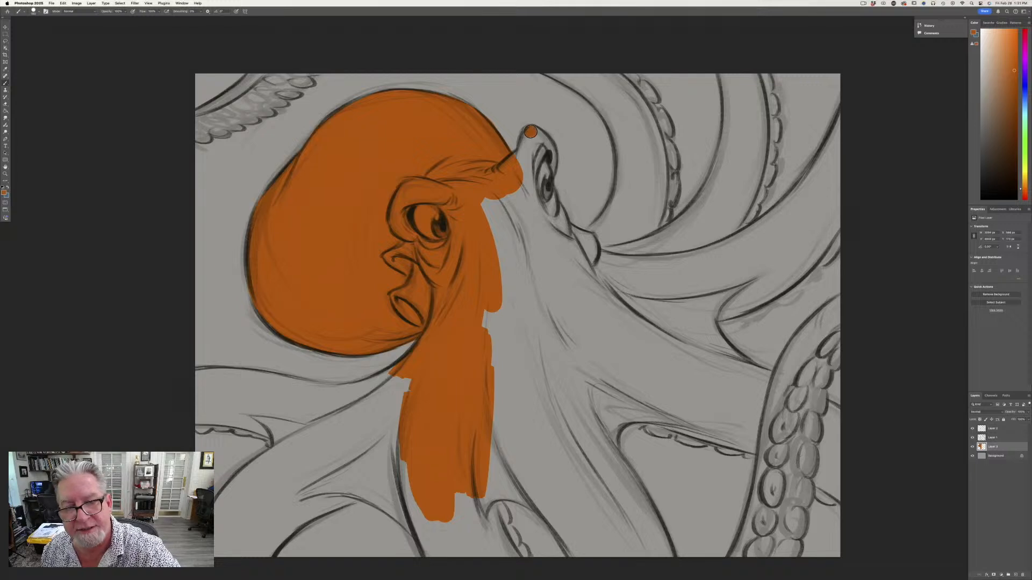
mouse_move(531, 132)
left_mouse_down()
mouse_move(519, 160)
mouse_move(544, 143)
mouse_move(533, 133)
mouse_move(548, 159)
mouse_move(549, 173)
mouse_move(544, 152)
mouse_move(532, 182)
mouse_move(549, 223)
mouse_move(553, 209)
left_mouse_up()
mouse_move(556, 210)
left_mouse_down()
mouse_move(563, 241)
mouse_move(575, 236)
mouse_move(567, 230)
mouse_move(598, 241)
mouse_move(556, 229)
mouse_move(568, 247)
mouse_move(536, 210)
mouse_move(554, 230)
mouse_move(546, 240)
mouse_move(508, 197)
mouse_move(485, 193)
mouse_move(501, 269)
mouse_move(500, 298)
mouse_move(486, 301)
mouse_move(518, 279)
mouse_move(567, 342)
mouse_move(519, 285)
mouse_move(483, 298)
mouse_move(488, 411)
mouse_move(518, 468)
mouse_move(491, 469)
mouse_move(534, 499)
mouse_move(456, 452)
mouse_move(486, 491)
mouse_move(502, 489)
mouse_move(477, 502)
mouse_move(496, 522)
mouse_move(494, 509)
mouse_move(514, 558)
mouse_move(542, 485)
mouse_move(560, 498)
mouse_move(538, 483)
mouse_move(582, 562)
mouse_move(558, 488)
mouse_move(602, 565)
mouse_move(598, 519)
mouse_move(547, 415)
mouse_move(563, 417)
mouse_move(639, 551)
mouse_move(625, 544)
mouse_move(642, 516)
mouse_move(662, 552)
mouse_move(583, 408)
mouse_move(573, 320)
mouse_move(610, 408)
mouse_move(604, 441)
mouse_move(658, 395)
mouse_move(637, 397)
mouse_move(631, 339)
mouse_move(546, 254)
mouse_move(623, 322)
mouse_move(701, 346)
mouse_move(688, 284)
left_mouse_up()
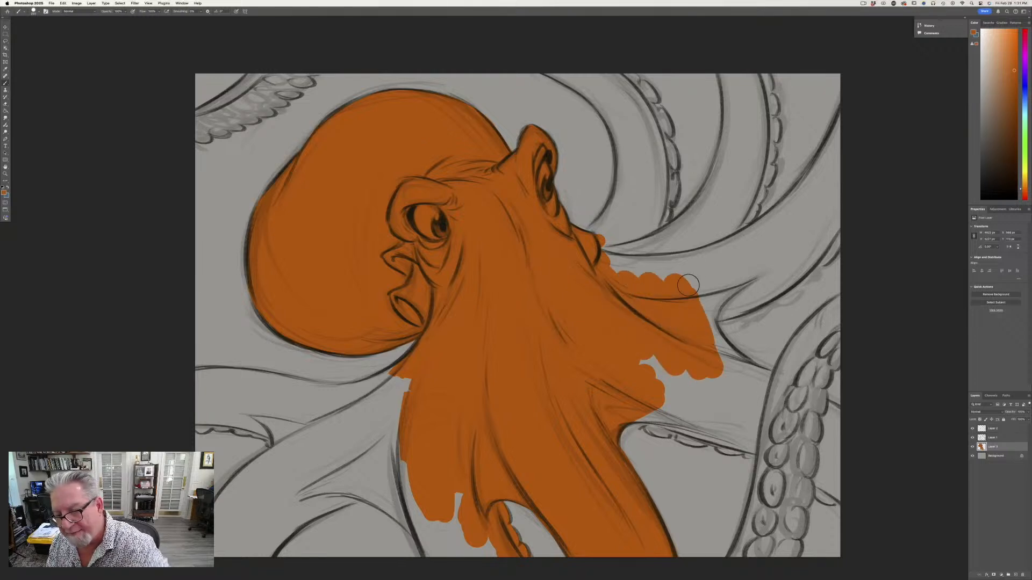
Fill the large upper-right arm and the suckered arm curving to the top canvas edge with orange, including their underside suckers.
mouse_move(827, 193)
left_mouse_down()
mouse_move(821, 233)
mouse_move(777, 281)
mouse_move(764, 291)
mouse_move(823, 234)
mouse_move(730, 308)
mouse_move(691, 316)
mouse_move(726, 301)
mouse_move(811, 216)
mouse_move(806, 204)
mouse_move(845, 126)
mouse_move(746, 260)
left_mouse_up()
mouse_move(668, 305)
left_mouse_down()
mouse_move(650, 260)
mouse_move(613, 245)
mouse_move(642, 250)
mouse_move(701, 223)
left_mouse_up()
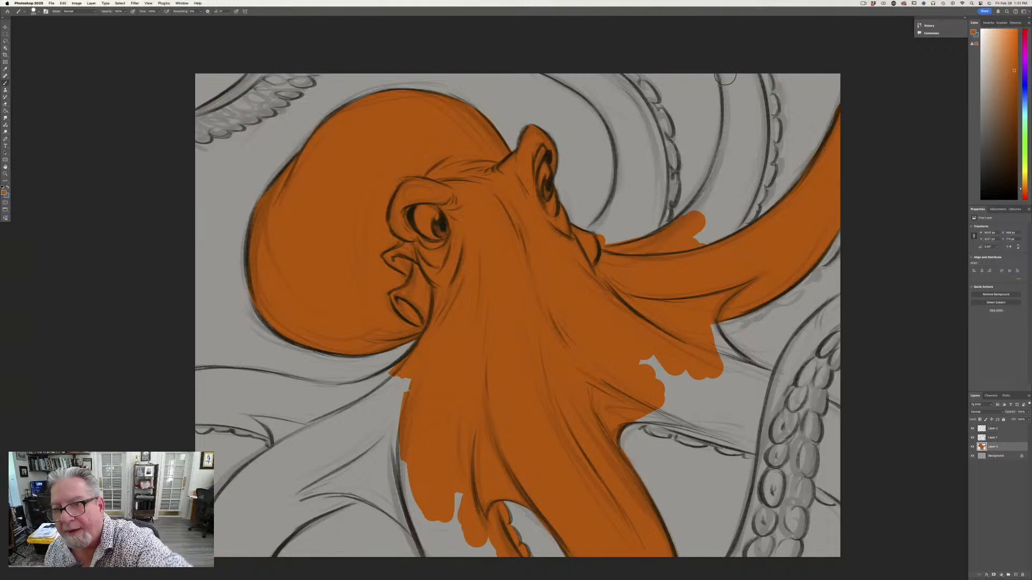
mouse_move(725, 65)
left_mouse_down()
mouse_move(726, 147)
mouse_move(697, 205)
left_mouse_up()
mouse_move(735, 65)
left_mouse_down()
mouse_move(744, 108)
mouse_move(748, 67)
mouse_move(767, 104)
mouse_move(760, 171)
mouse_move(739, 217)
mouse_move(735, 179)
mouse_move(704, 227)
left_mouse_up()
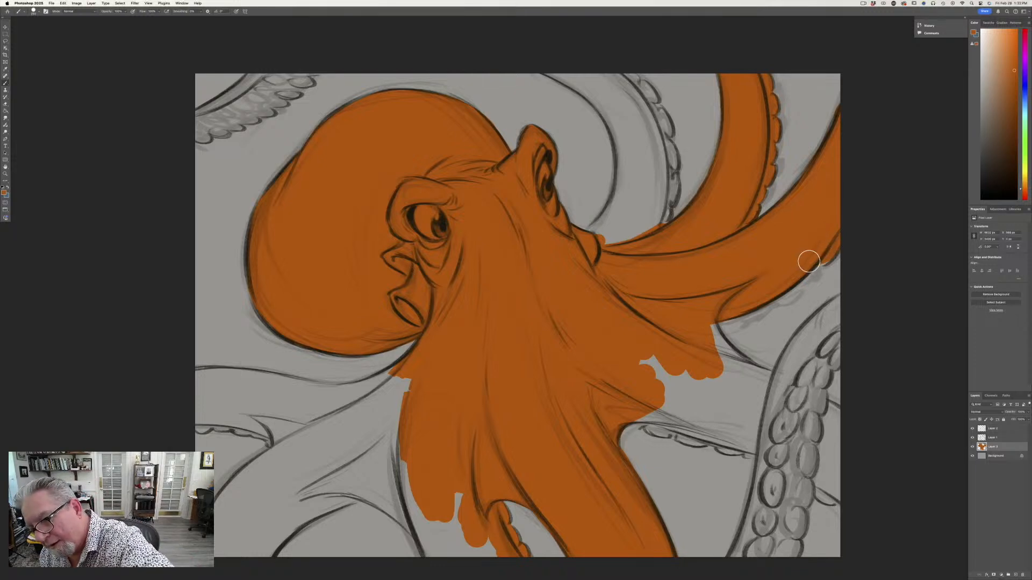
left_click_drag(791, 277, 704, 312)
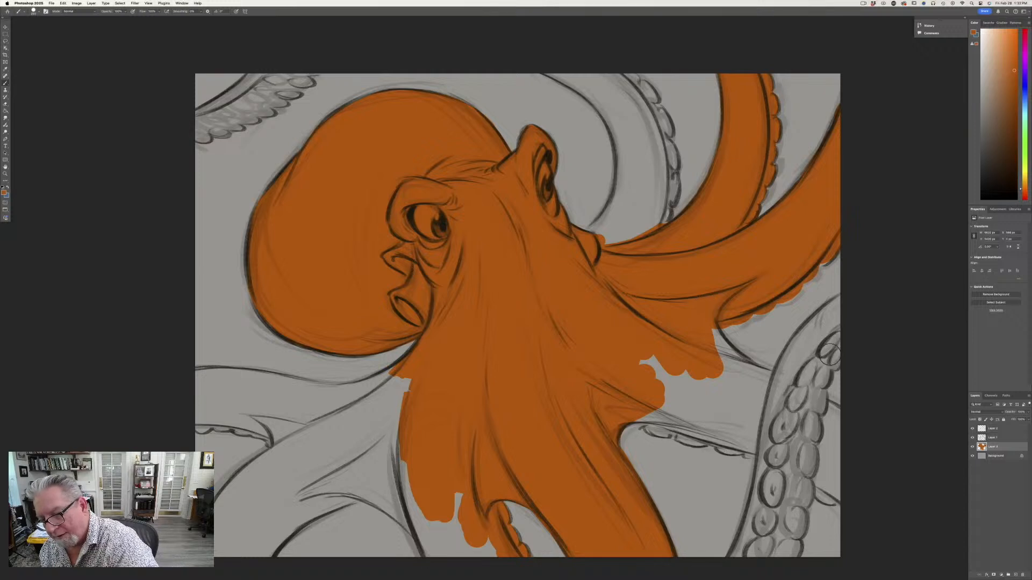
Fill the foreground suckered arm at the lower-right canvas edge with orange.
mouse_move(829, 354)
left_mouse_down()
mouse_move(832, 337)
mouse_move(795, 529)
mouse_move(784, 548)
mouse_move(766, 529)
mouse_move(737, 560)
left_mouse_up()
mouse_move(841, 308)
left_mouse_down()
mouse_move(784, 375)
mouse_move(737, 561)
left_mouse_up()
left_click_drag(790, 413, 772, 504)
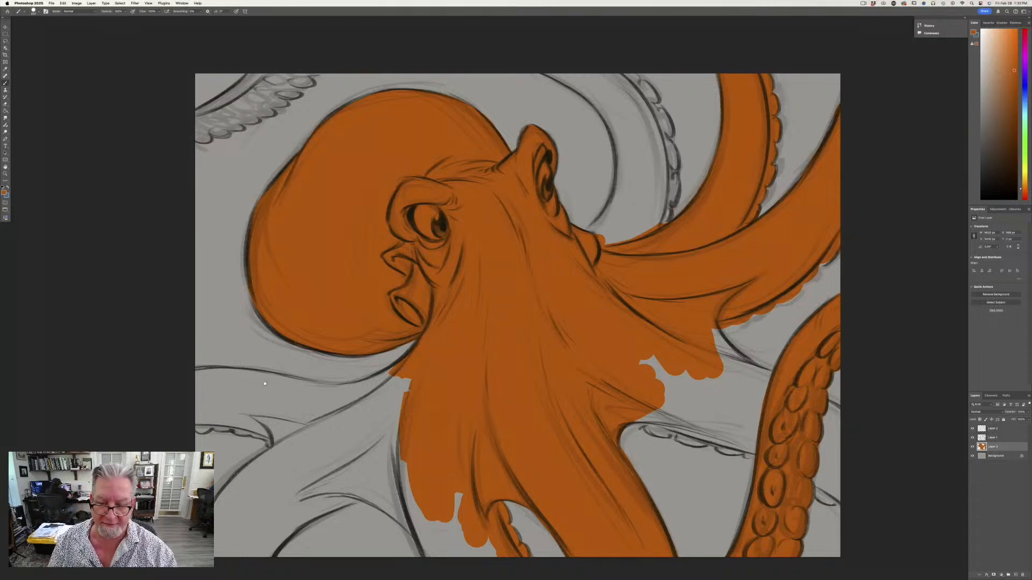
Fill the arm passing behind the foreground suckered arm with orange, along with its web fold and the suckers underneath.
left_click_drag(265, 384, 168, 325)
mouse_move(514, 243)
left_mouse_down()
mouse_move(674, 353)
mouse_move(501, 275)
mouse_move(586, 320)
mouse_move(498, 283)
mouse_move(399, 272)
mouse_move(537, 322)
mouse_move(415, 315)
mouse_move(581, 351)
mouse_move(528, 333)
mouse_move(588, 354)
mouse_move(662, 406)
mouse_move(572, 322)
mouse_move(634, 381)
mouse_move(636, 398)
mouse_move(616, 374)
mouse_move(650, 398)
left_mouse_up()
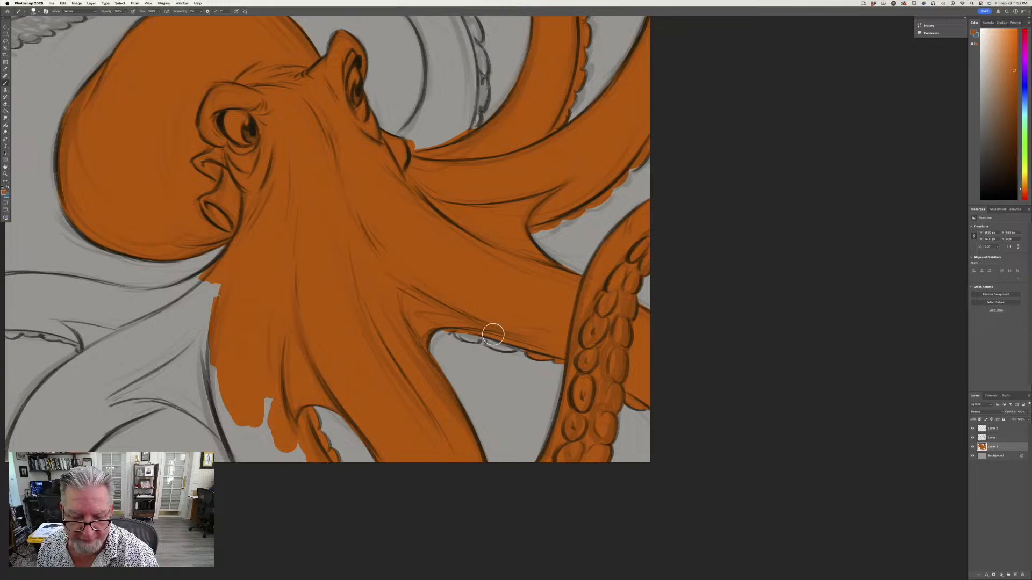
mouse_move(493, 335)
left_mouse_down()
mouse_move(506, 338)
mouse_move(462, 327)
left_mouse_up()
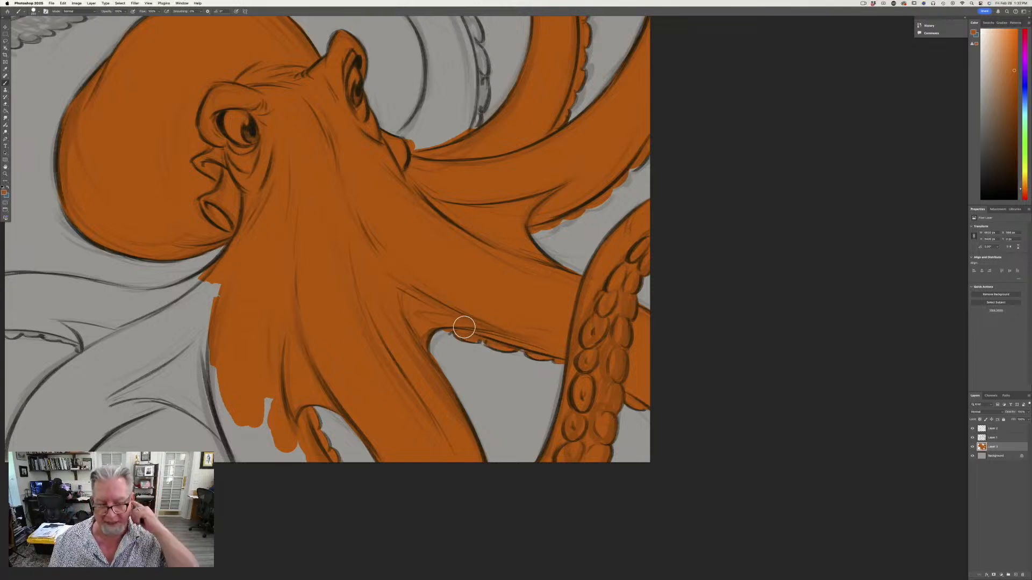
Fill the remaining front arm, both left arms and the webbing between them with orange out to the canvas edges.
mouse_move(253, 388)
left_mouse_down()
mouse_move(262, 400)
mouse_move(230, 398)
mouse_move(250, 457)
left_mouse_up()
left_click_drag(224, 375, 200, 285)
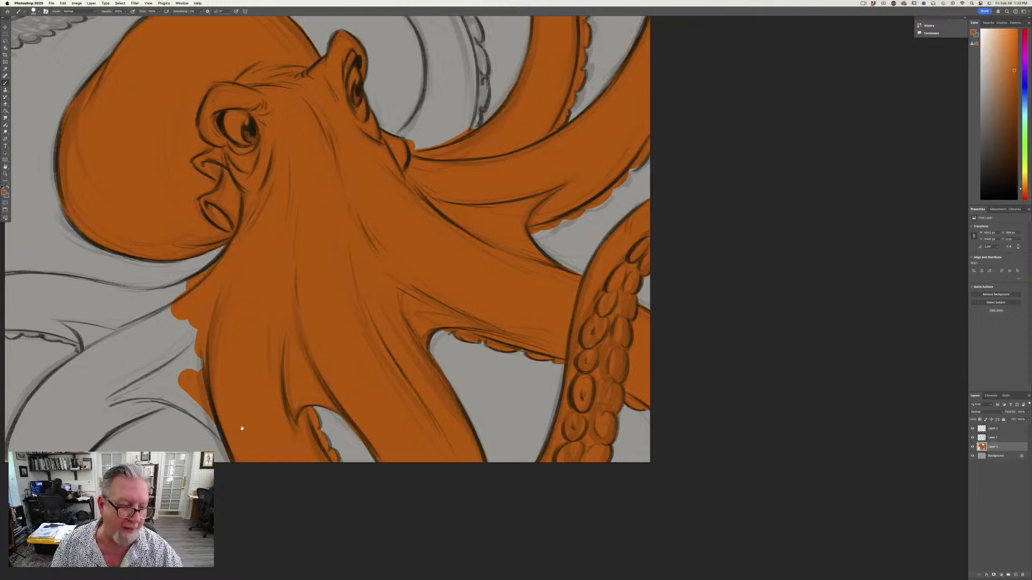
left_click_drag(242, 428, 457, 446)
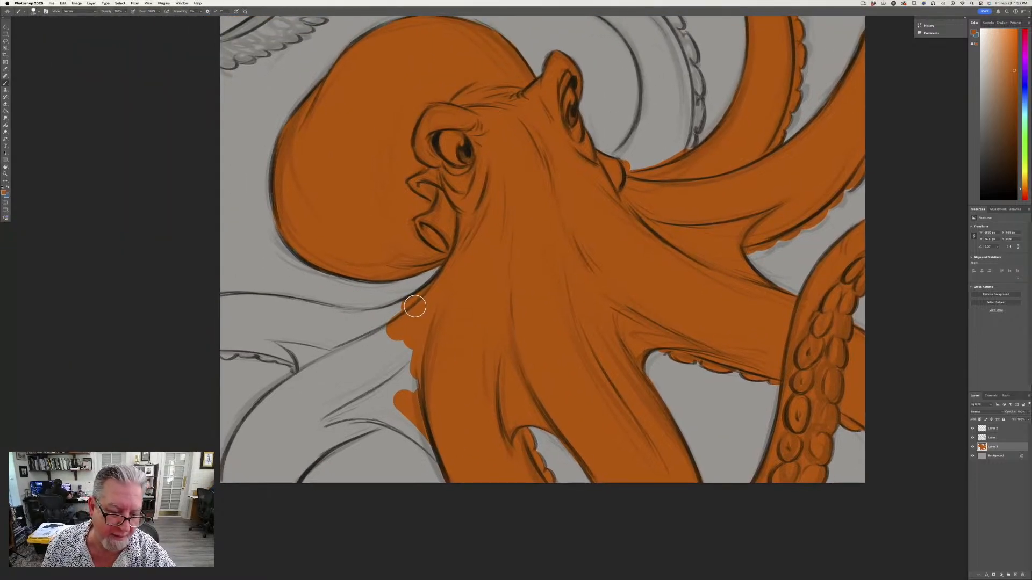
mouse_move(415, 306)
left_mouse_down()
mouse_move(359, 317)
mouse_move(240, 306)
mouse_move(196, 313)
mouse_move(247, 299)
mouse_move(357, 324)
mouse_move(269, 314)
mouse_move(291, 334)
mouse_move(285, 346)
mouse_move(208, 343)
mouse_move(227, 344)
left_mouse_up()
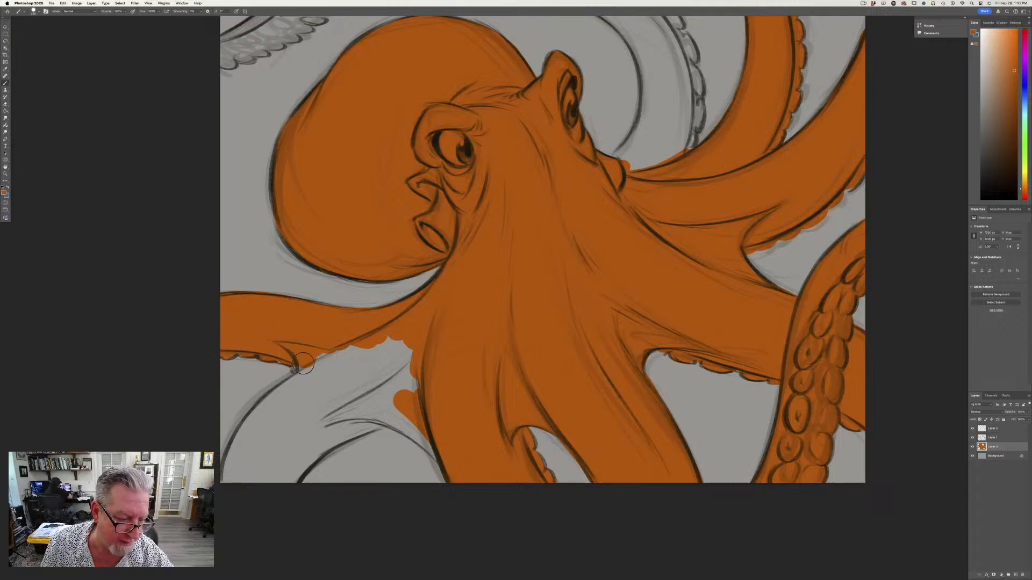
mouse_move(321, 331)
left_mouse_down()
mouse_move(321, 354)
mouse_move(344, 366)
mouse_move(358, 358)
mouse_move(367, 388)
mouse_move(411, 350)
mouse_move(404, 376)
mouse_move(419, 383)
mouse_move(388, 414)
mouse_move(314, 450)
mouse_move(280, 489)
mouse_move(344, 417)
mouse_move(299, 451)
mouse_move(300, 386)
mouse_move(260, 415)
mouse_move(227, 489)
mouse_move(256, 451)
mouse_move(269, 475)
left_mouse_up()
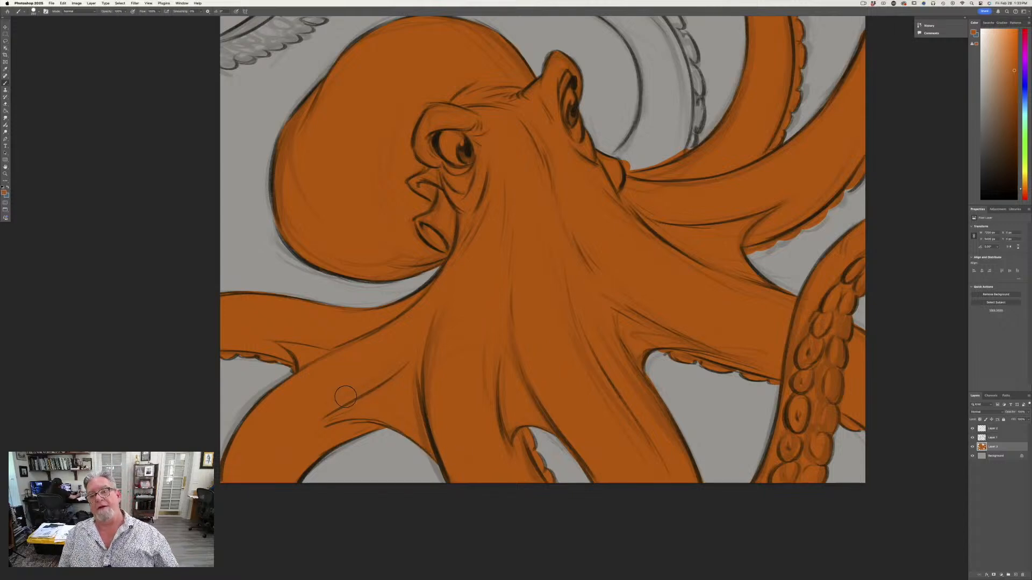
Fill the arm curving up behind the head and the suckered arm in the canvas's upper-left corner with orange.
scroll(131, 357, "up", 5)
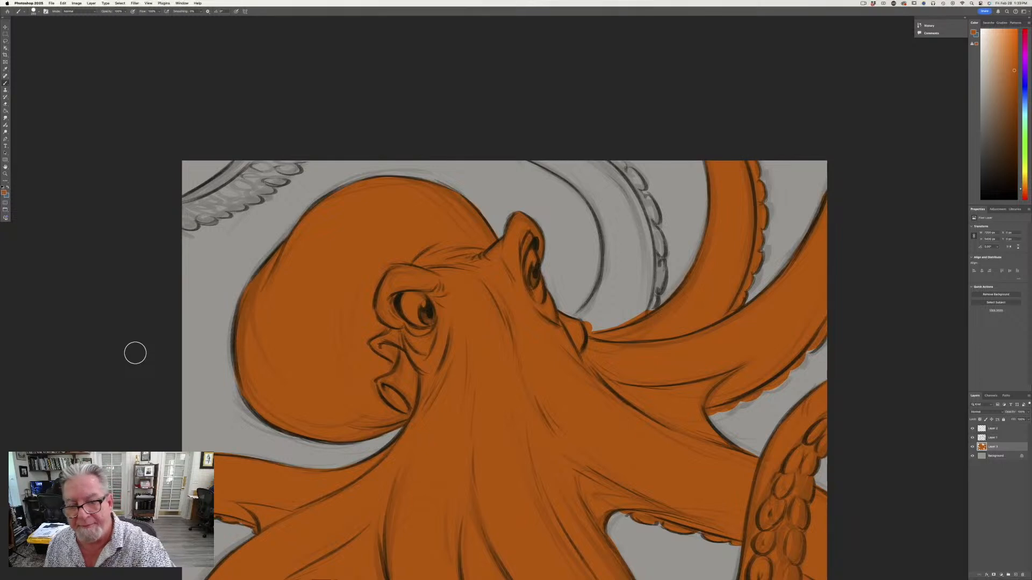
mouse_move(619, 215)
left_mouse_down()
mouse_move(609, 300)
mouse_move(576, 338)
mouse_move(617, 276)
mouse_move(595, 313)
mouse_move(611, 281)
left_mouse_up()
mouse_move(618, 241)
left_mouse_down()
mouse_move(577, 173)
mouse_move(495, 139)
mouse_move(626, 177)
mouse_move(648, 220)
mouse_move(639, 228)
mouse_move(653, 274)
mouse_move(641, 309)
mouse_move(630, 292)
left_mouse_up()
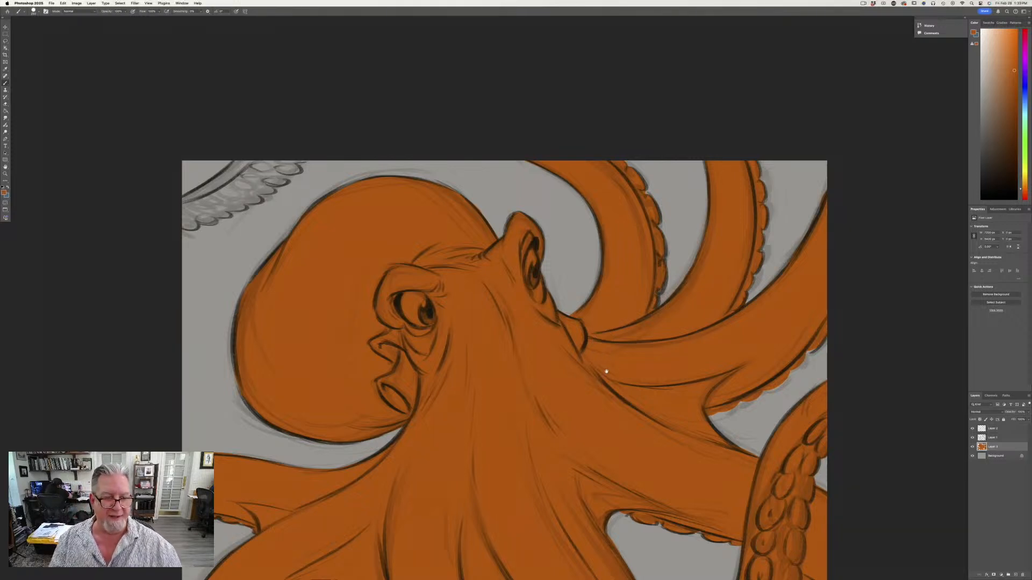
scroll(606, 371, "left", 5)
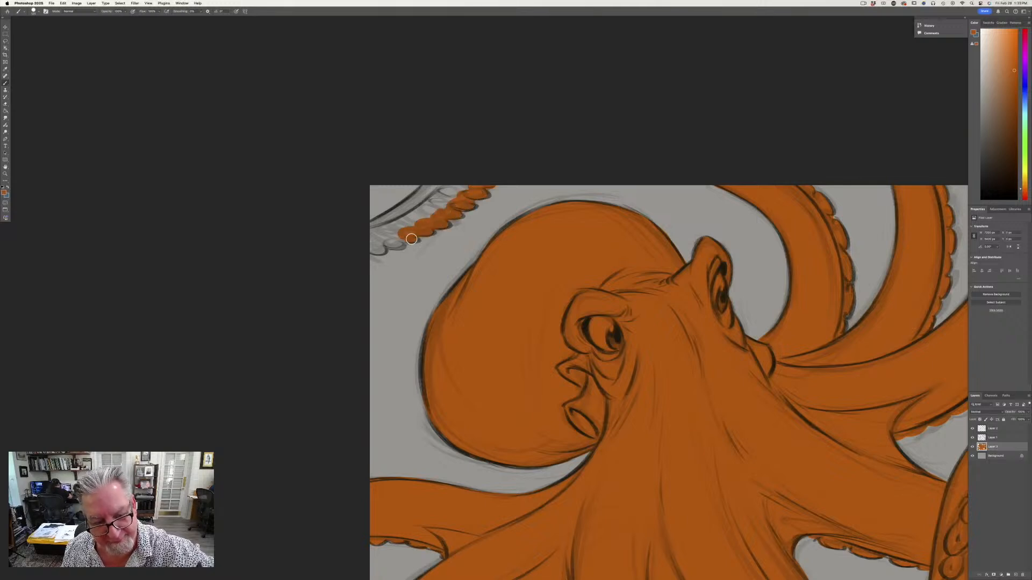
mouse_move(366, 247)
left_mouse_down()
mouse_move(456, 188)
mouse_move(408, 215)
mouse_move(397, 210)
mouse_move(422, 192)
left_mouse_up()
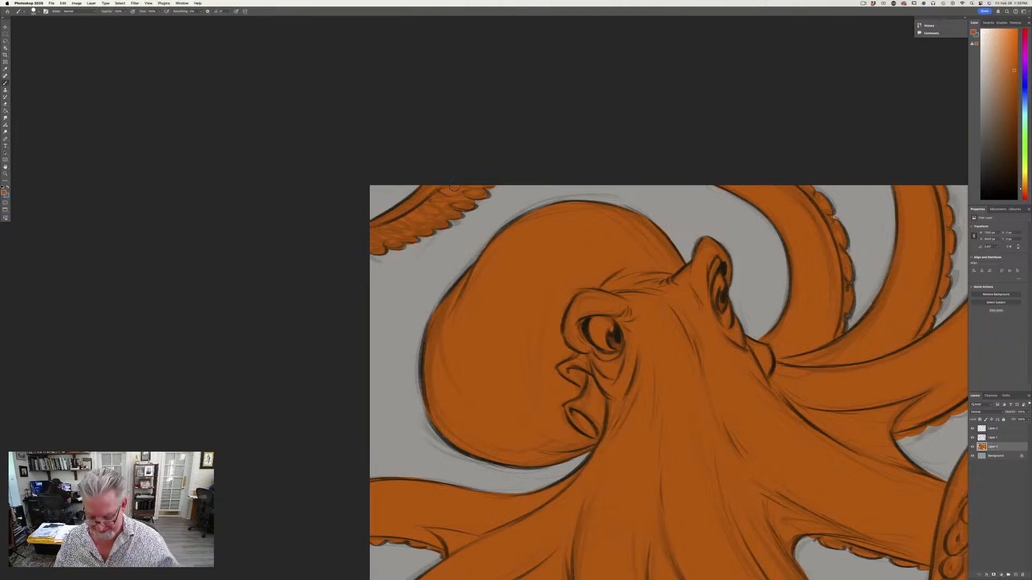
Select the Background layer and set the foreground colour to a medium blue for the water.
key("super+minus")
key("super+minus")
key("super+minus")
mouse_move(310, 369)
left_mouse_down()
mouse_move(282, 337)
mouse_move(245, 331)
left_mouse_up()
key("super+plus")
key("super+plus")
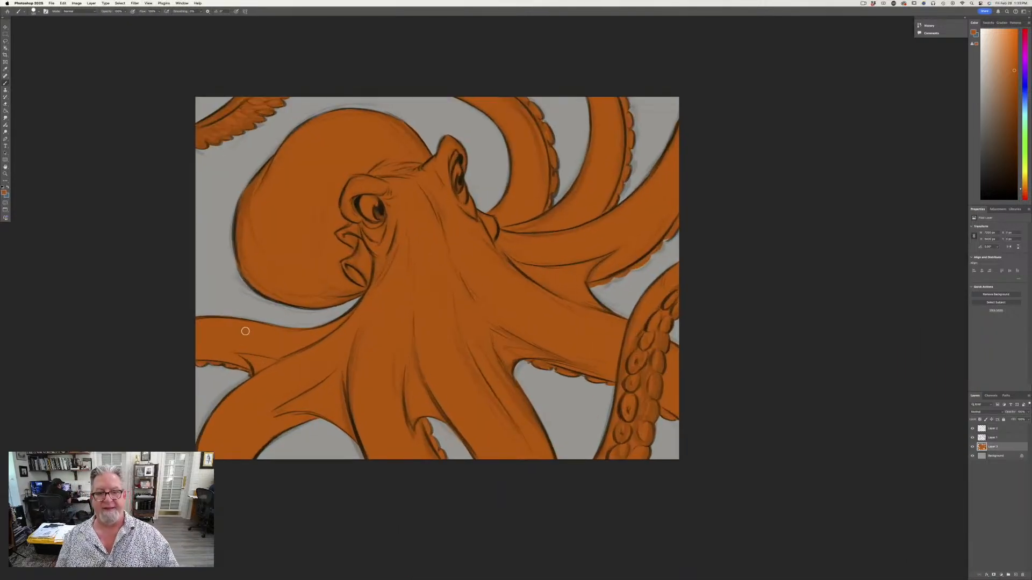
left_click(993, 456)
left_click(4, 192)
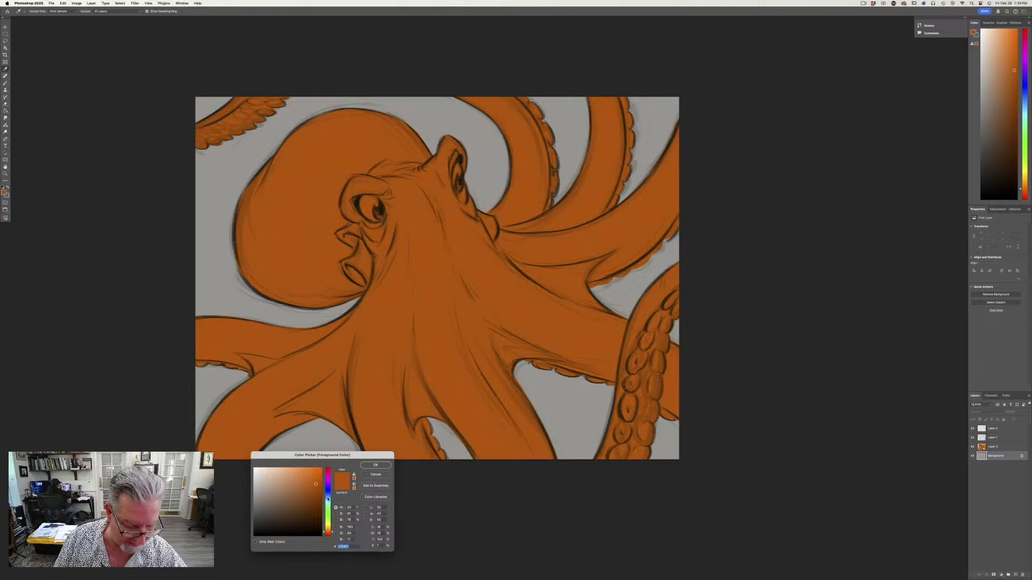
left_click(328, 499)
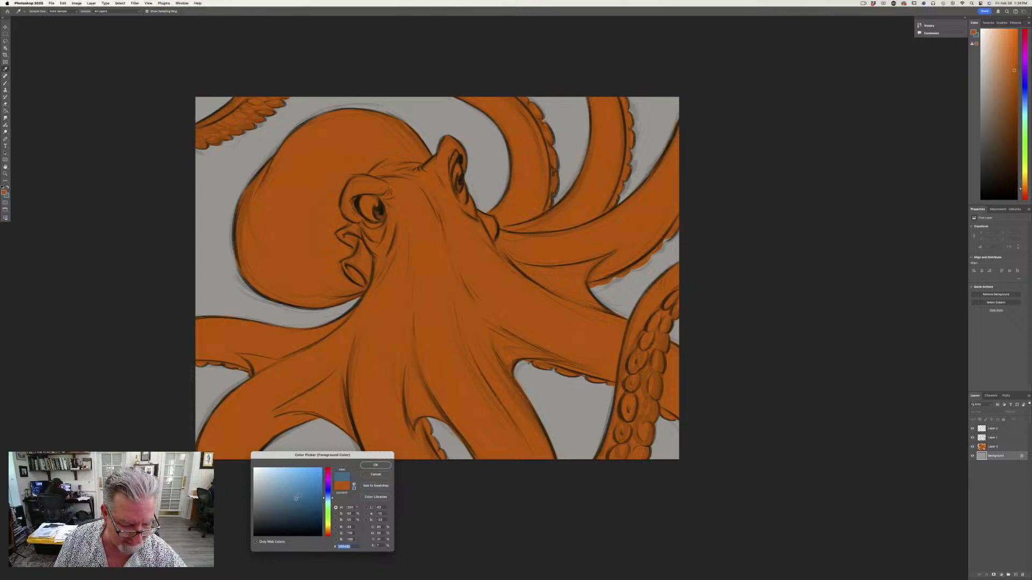
left_click_drag(328, 498, 316, 496)
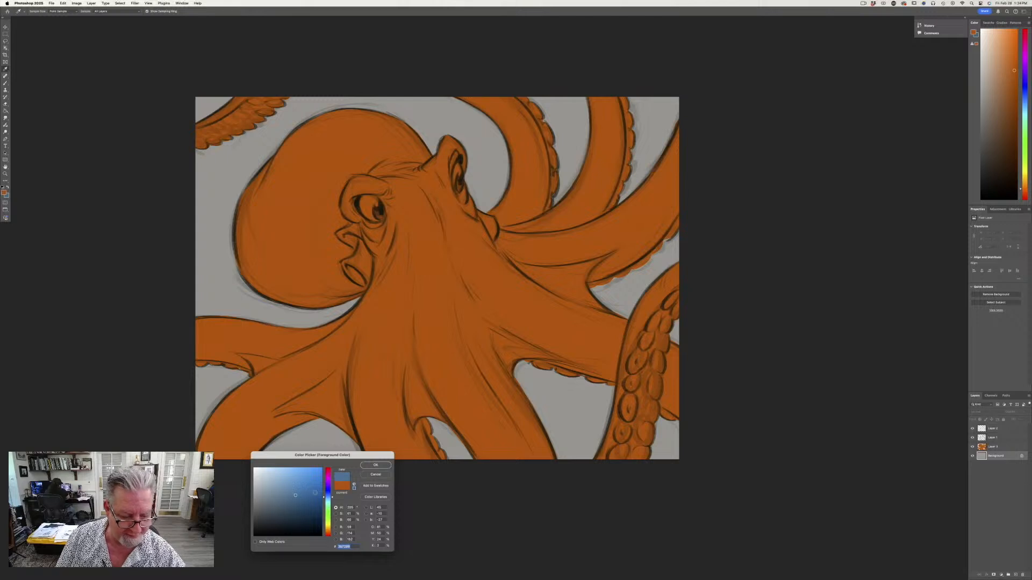
left_click(365, 465)
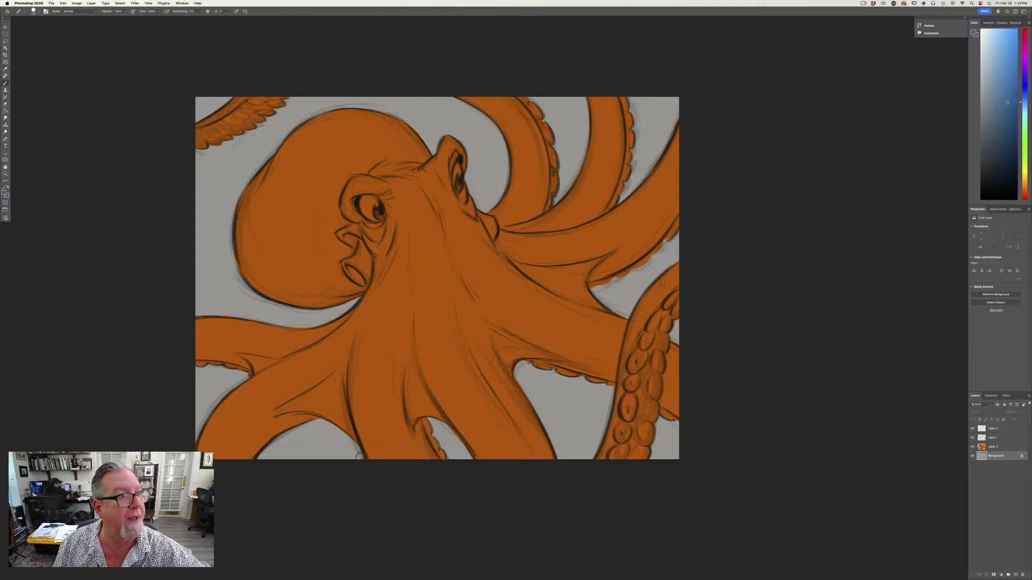
Choose a wide textured brush and paint blue water around the right-hand arms, down to the gap between the front arms.
left_click(33, 12)
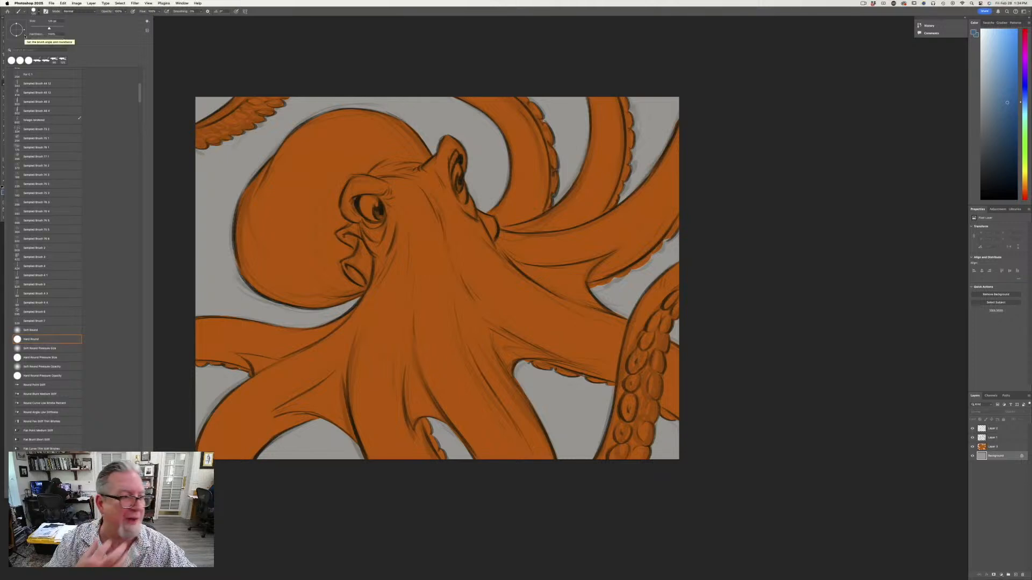
left_click_drag(140, 88, 140, 68)
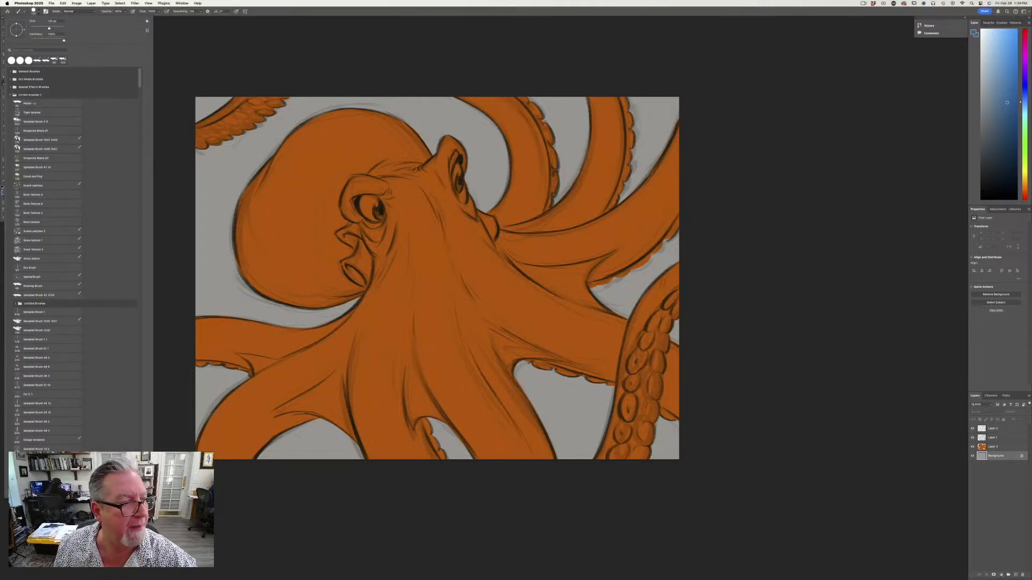
left_click(39, 123)
left_click(201, 72)
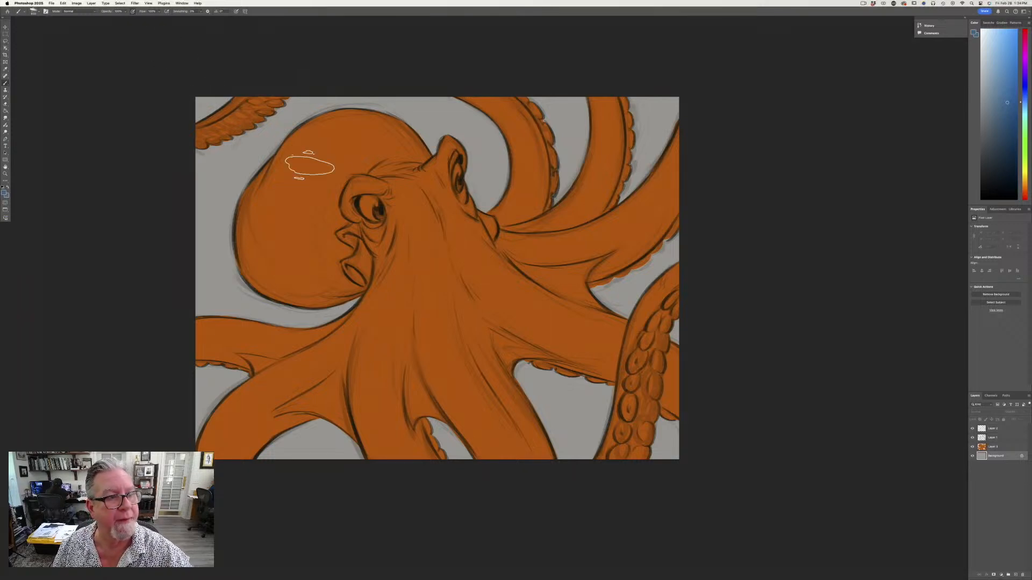
mouse_move(476, 150)
left_mouse_down()
mouse_move(493, 201)
mouse_move(470, 141)
mouse_move(526, 235)
mouse_move(469, 92)
mouse_move(556, 197)
mouse_move(568, 172)
mouse_move(533, 93)
mouse_move(562, 118)
mouse_move(525, 46)
mouse_move(565, 75)
mouse_move(571, 65)
mouse_move(590, 93)
mouse_move(609, 90)
mouse_move(629, 155)
mouse_move(649, 159)
mouse_move(668, 132)
mouse_move(605, 261)
mouse_move(562, 178)
left_mouse_up()
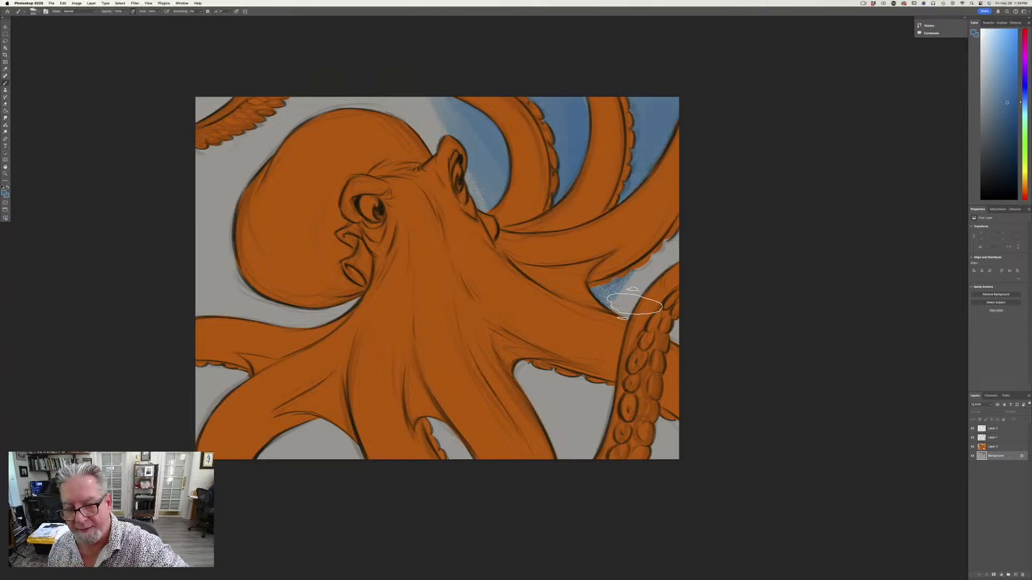
mouse_move(634, 303)
left_mouse_down()
mouse_move(658, 288)
mouse_move(665, 316)
mouse_move(633, 386)
mouse_move(647, 283)
left_mouse_up()
mouse_move(648, 397)
left_mouse_down()
mouse_move(643, 421)
mouse_move(571, 334)
mouse_move(603, 481)
mouse_move(576, 460)
mouse_move(500, 346)
mouse_move(507, 427)
left_mouse_up()
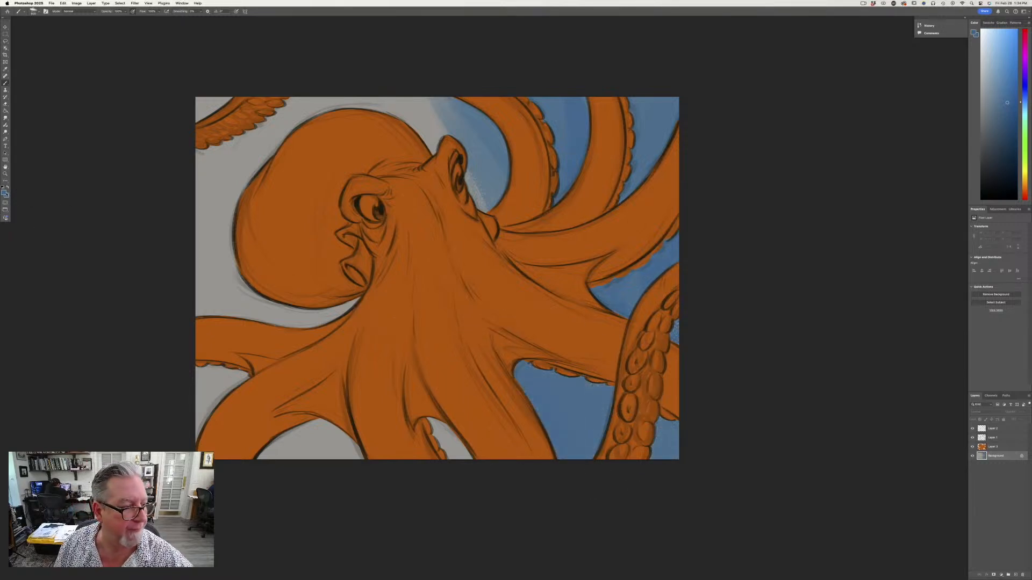
Flood the remaining grey background with blue, then brush over the pale streak beside the far eye and blend varied blues through the water.
key("g")
left_click(239, 274)
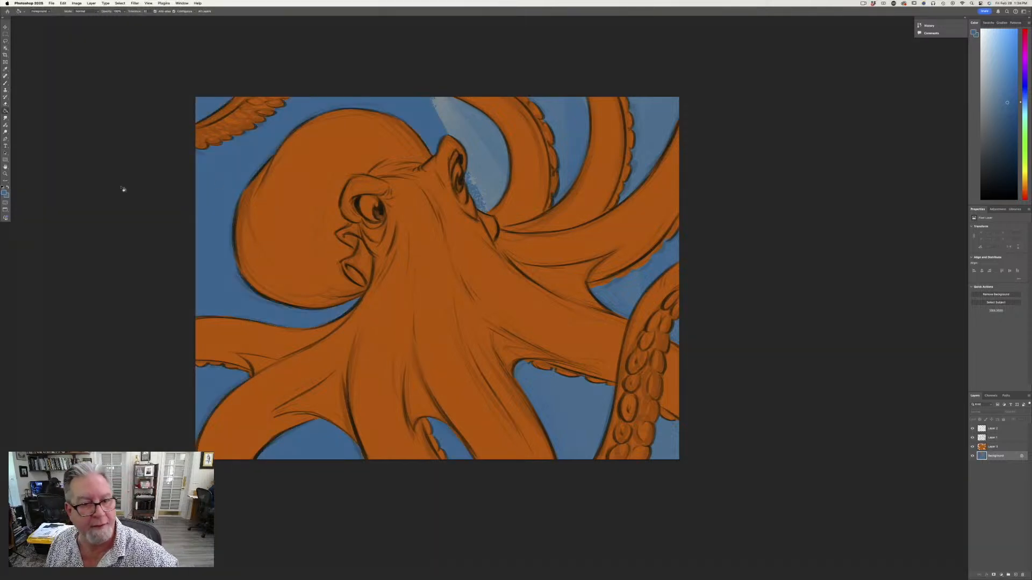
key("b")
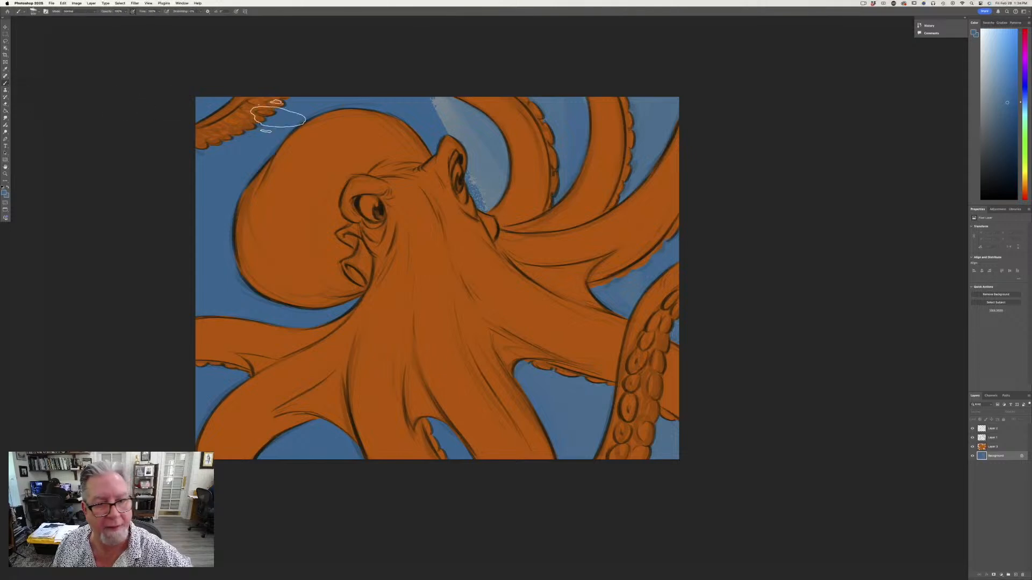
left_click_drag(449, 121, 472, 240)
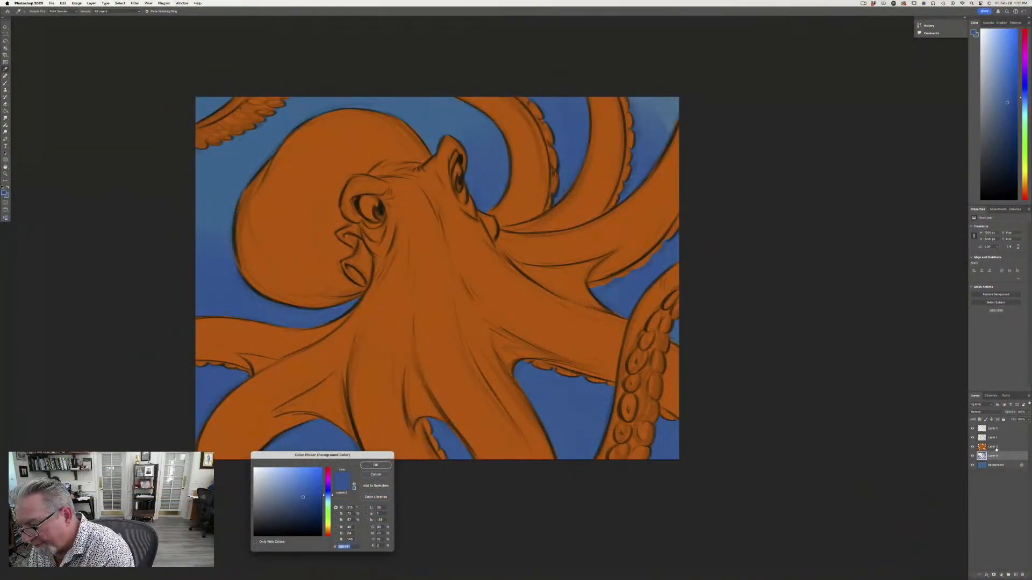
Accept the current blue, then select the orange octopus layer and lock its transparent pixels.
key("Return")
key("b")
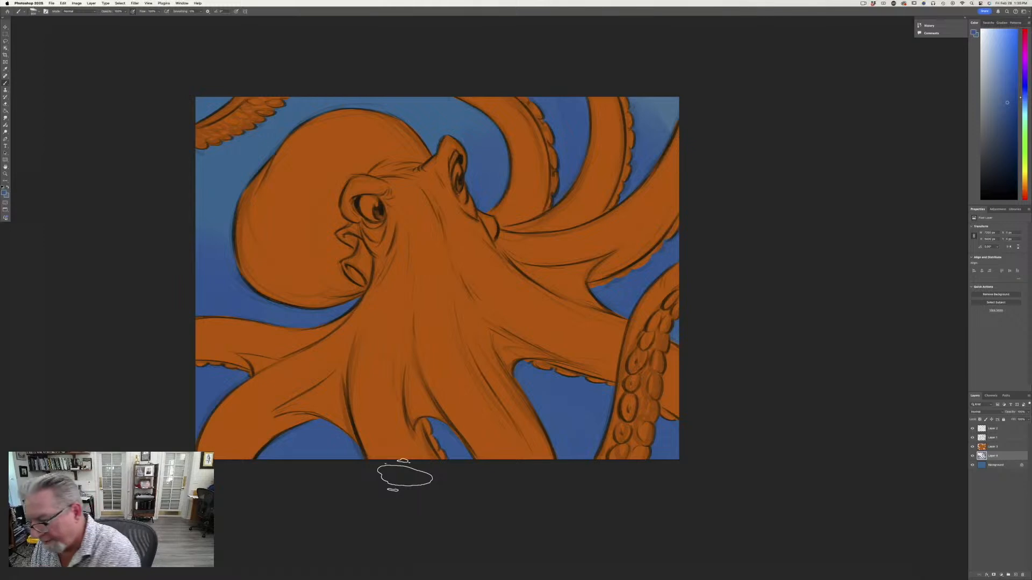
left_click(990, 446)
left_click(979, 419)
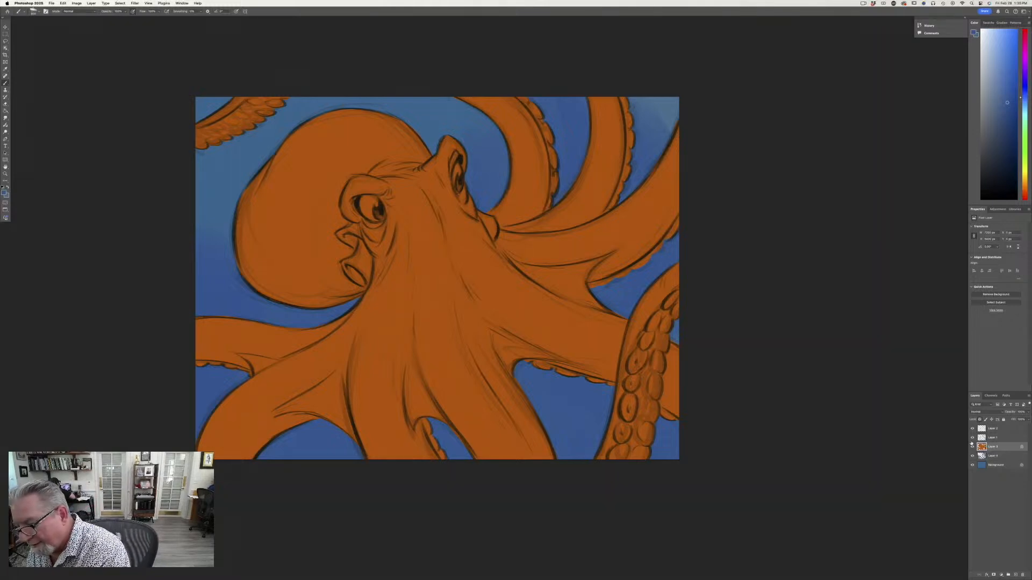
Sample the body orange, shift it to a brighter red, and paint the areas around both eyes with a smaller brush.
left_click(4, 193)
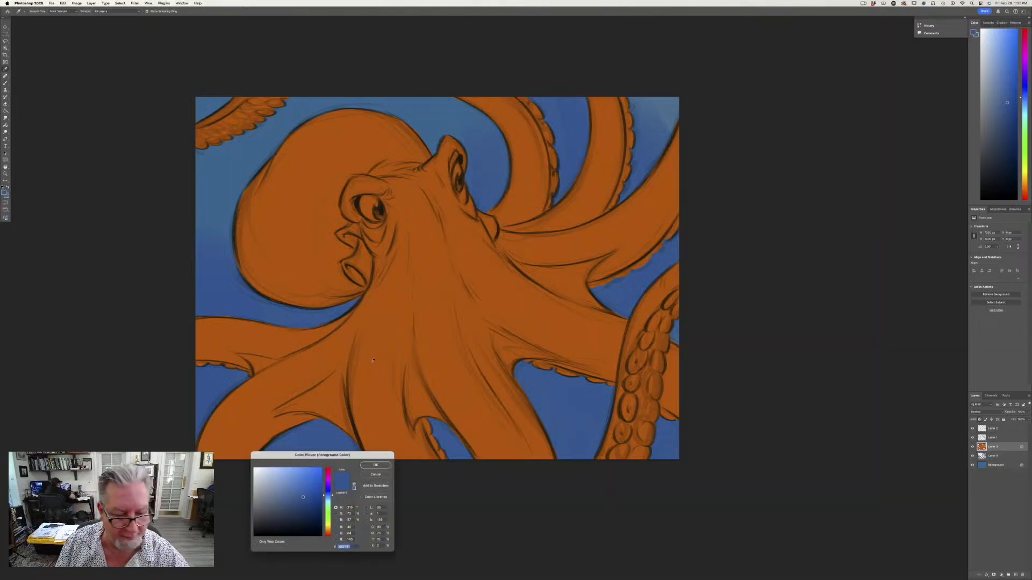
left_click(284, 427)
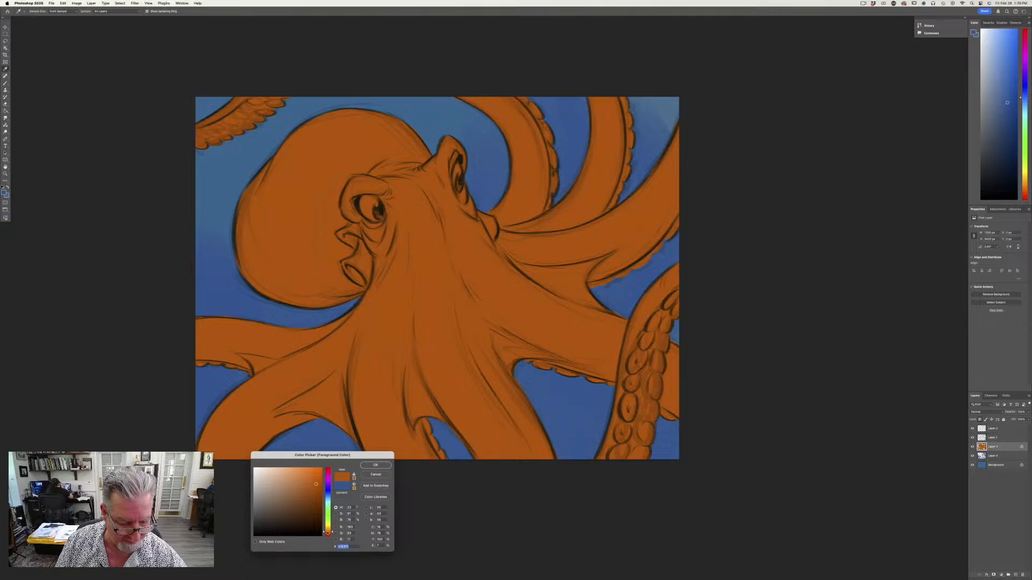
left_click_drag(327, 533, 327, 535)
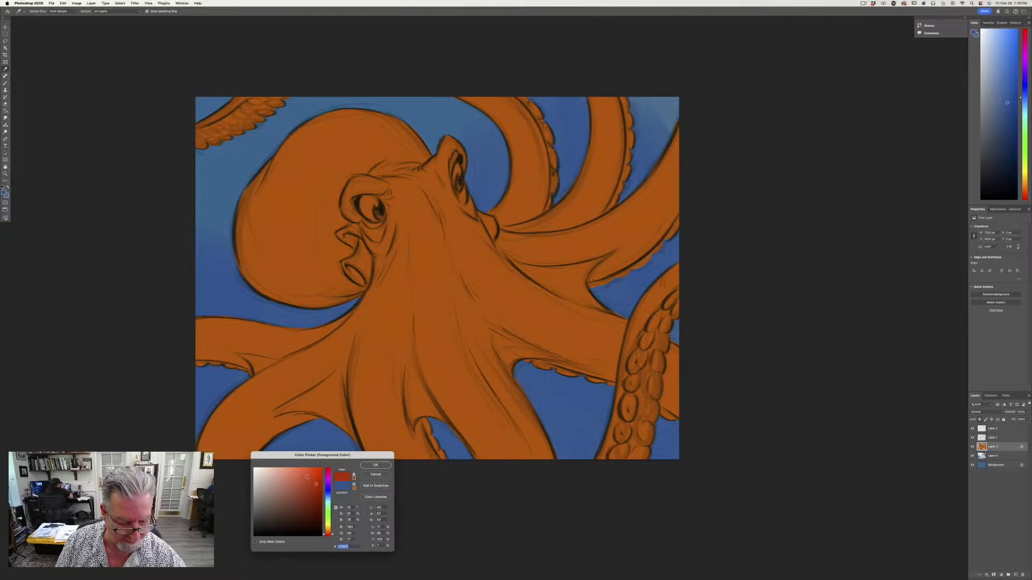
left_click(307, 475)
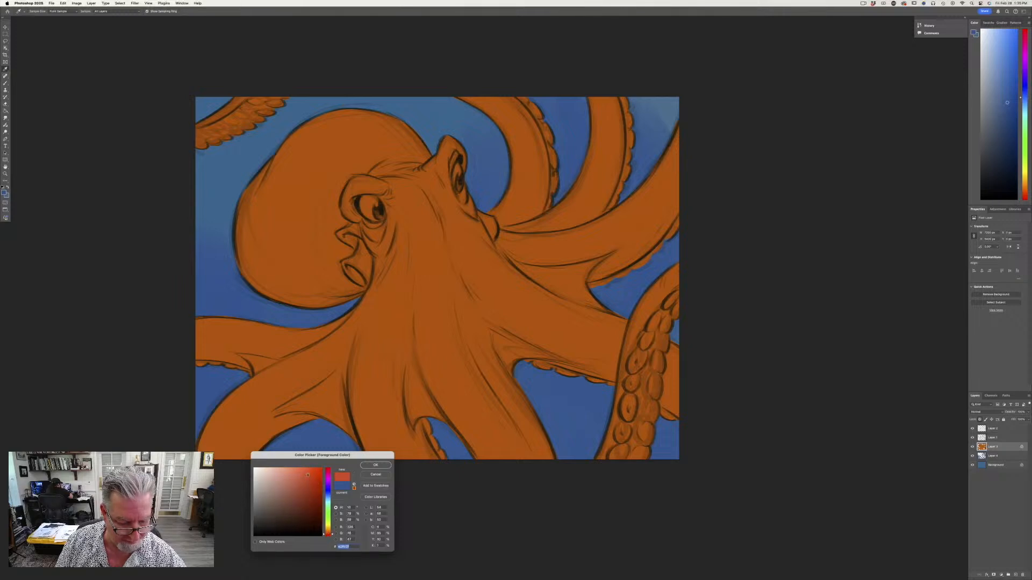
left_click(366, 465)
key("b")
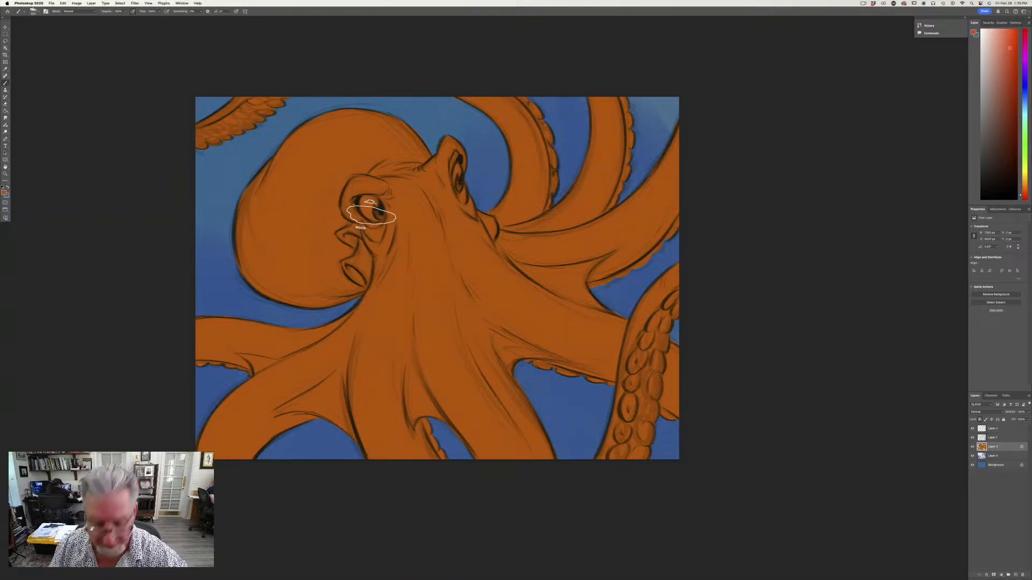
key("bracketleft")
key("bracketleft")
key("bracketleft")
mouse_move(374, 226)
left_mouse_down()
mouse_move(390, 209)
mouse_move(382, 188)
mouse_move(353, 205)
mouse_move(365, 187)
mouse_move(355, 204)
mouse_move(391, 232)
left_mouse_up()
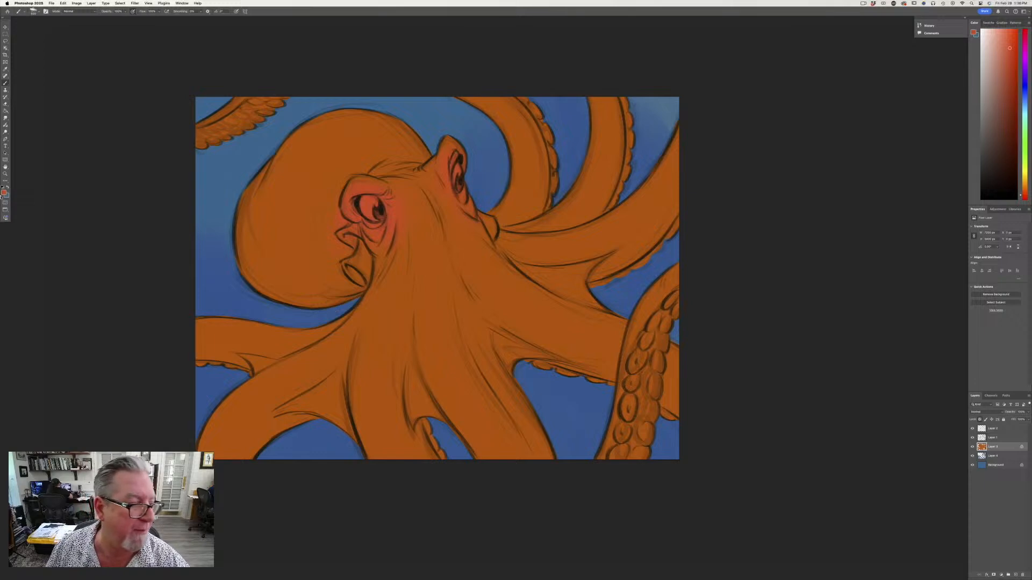
Sample the body orange, shift it to a light yellow-orange, and paint the siphon openings on both sides of the head.
left_click(4, 192)
left_click(312, 368)
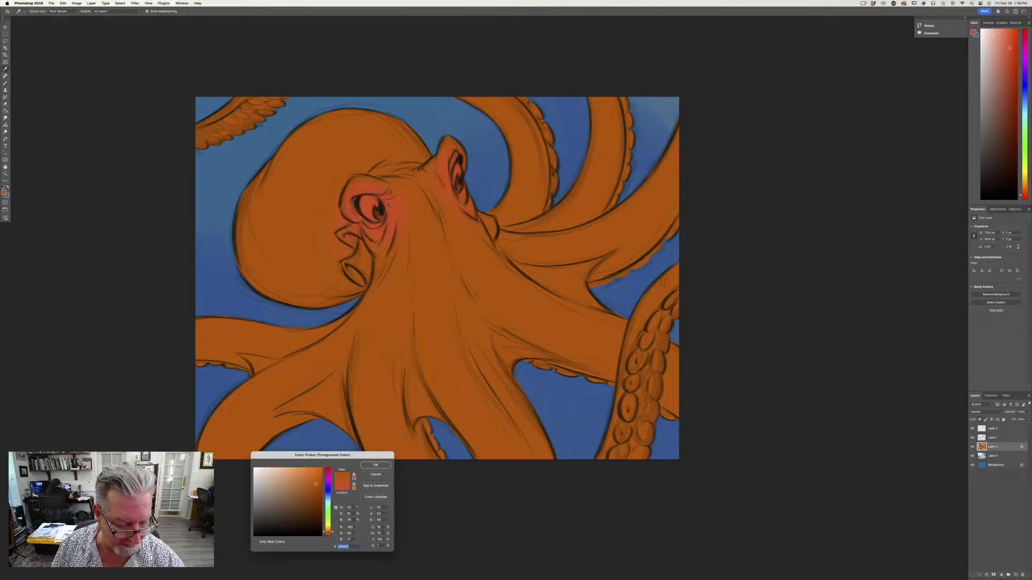
left_click_drag(328, 532, 328, 532)
left_click(304, 471)
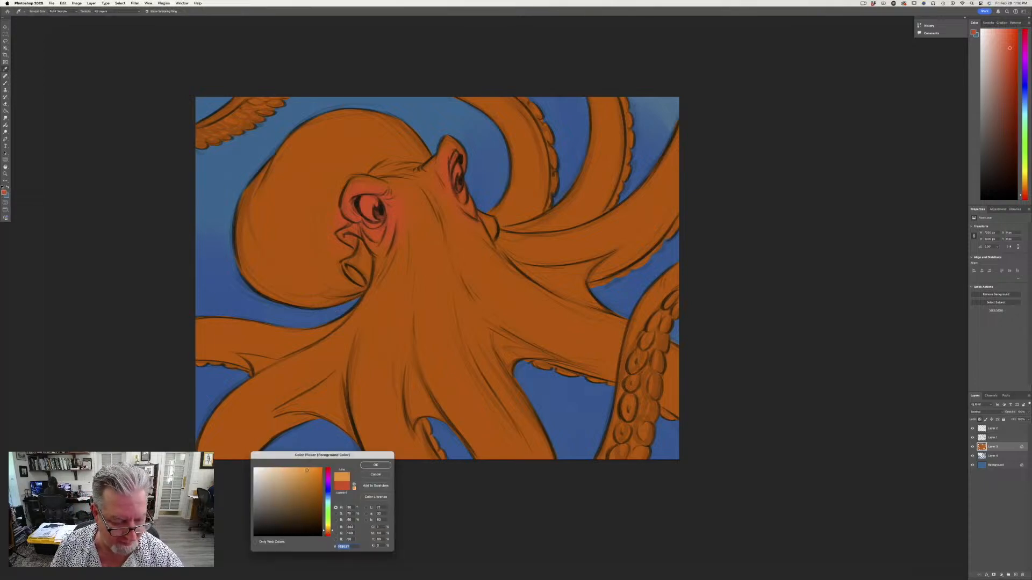
left_click(376, 465)
mouse_move(359, 272)
left_mouse_down()
mouse_move(362, 256)
mouse_move(346, 266)
mouse_move(357, 242)
mouse_move(367, 248)
left_mouse_up()
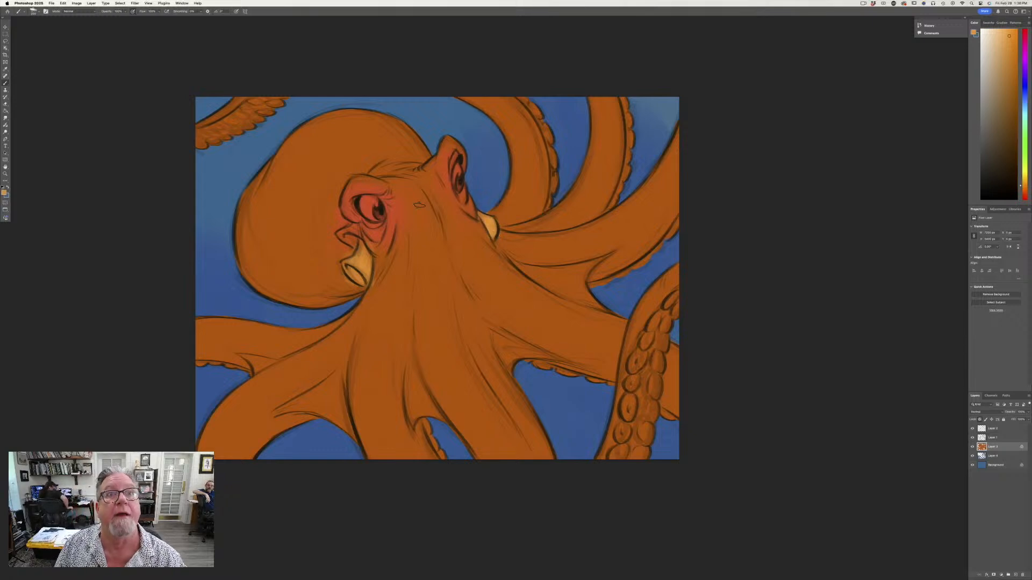
Mix a pale peach from the body orange and paint the web folds between the front arms and below the large upper-right arm.
left_click(5, 194)
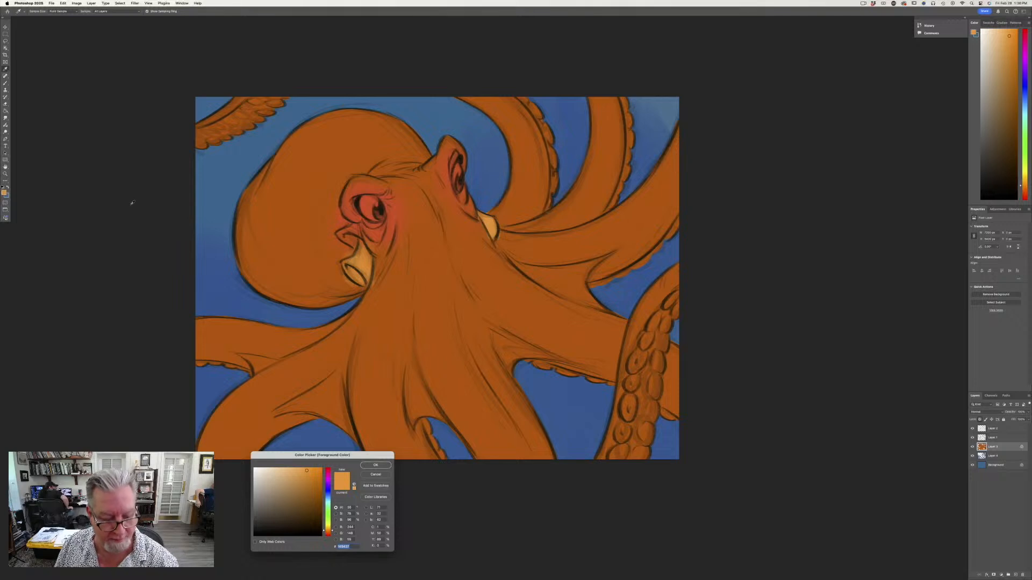
left_click(382, 432)
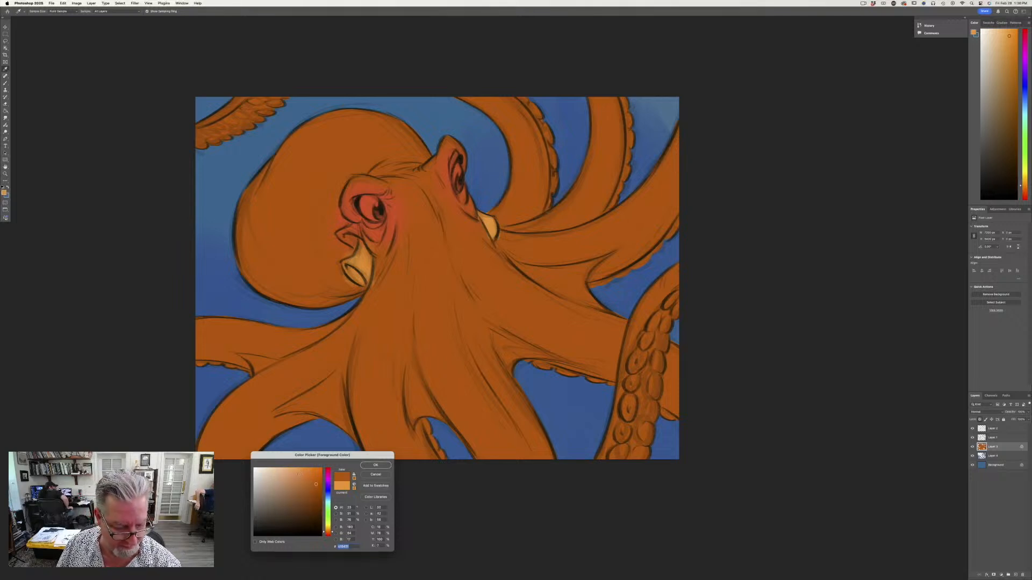
left_click(299, 474)
left_click(367, 464)
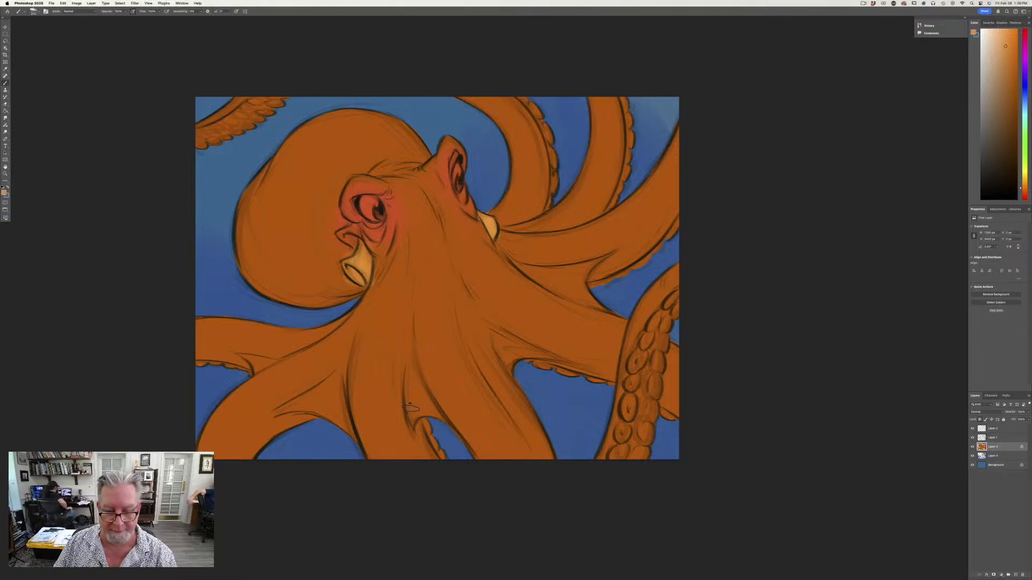
mouse_move(503, 342)
left_mouse_down()
mouse_move(493, 339)
mouse_move(527, 353)
mouse_move(507, 354)
mouse_move(511, 368)
left_mouse_up()
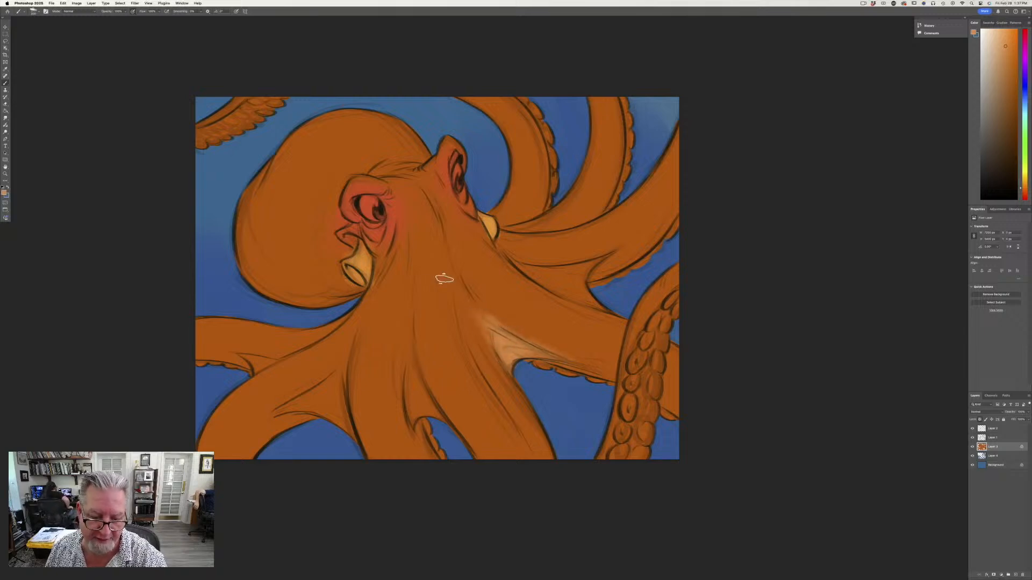
mouse_move(426, 404)
left_mouse_down()
mouse_move(409, 368)
mouse_move(414, 399)
mouse_move(414, 388)
mouse_move(437, 417)
mouse_move(406, 334)
mouse_move(408, 388)
left_mouse_up()
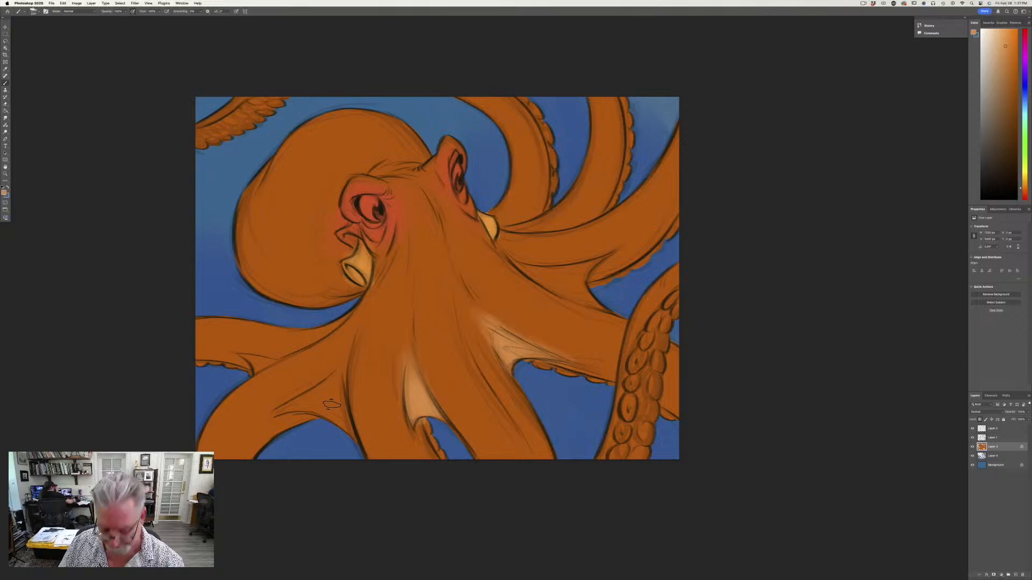
mouse_move(322, 383)
left_mouse_down()
mouse_move(342, 425)
mouse_move(329, 387)
mouse_move(301, 399)
mouse_move(324, 398)
mouse_move(322, 376)
mouse_move(338, 389)
left_mouse_up()
key("bracketleft")
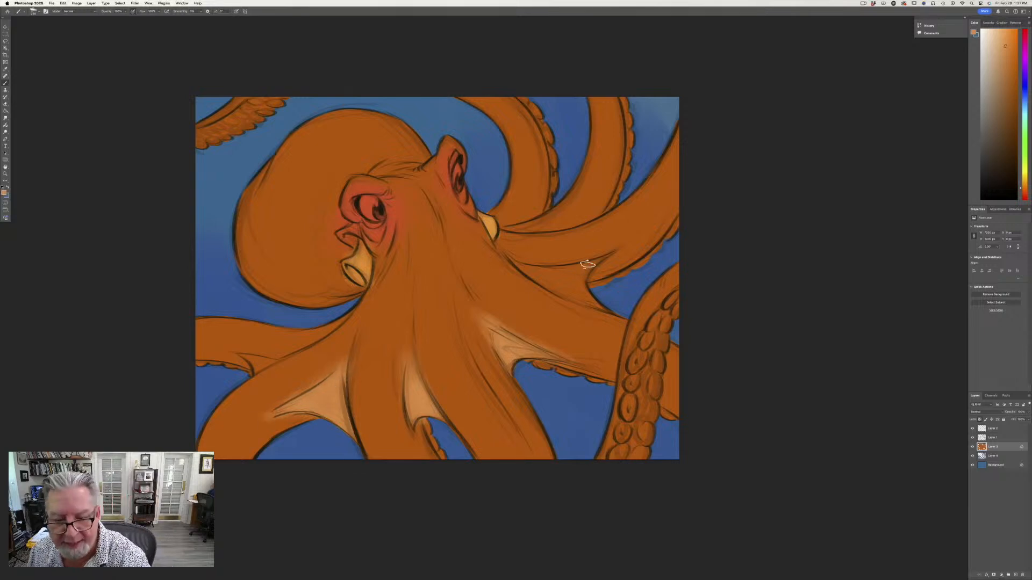
mouse_move(577, 271)
left_mouse_down()
mouse_move(547, 275)
mouse_move(567, 289)
mouse_move(539, 274)
mouse_move(582, 269)
mouse_move(506, 256)
mouse_move(522, 267)
left_mouse_up()
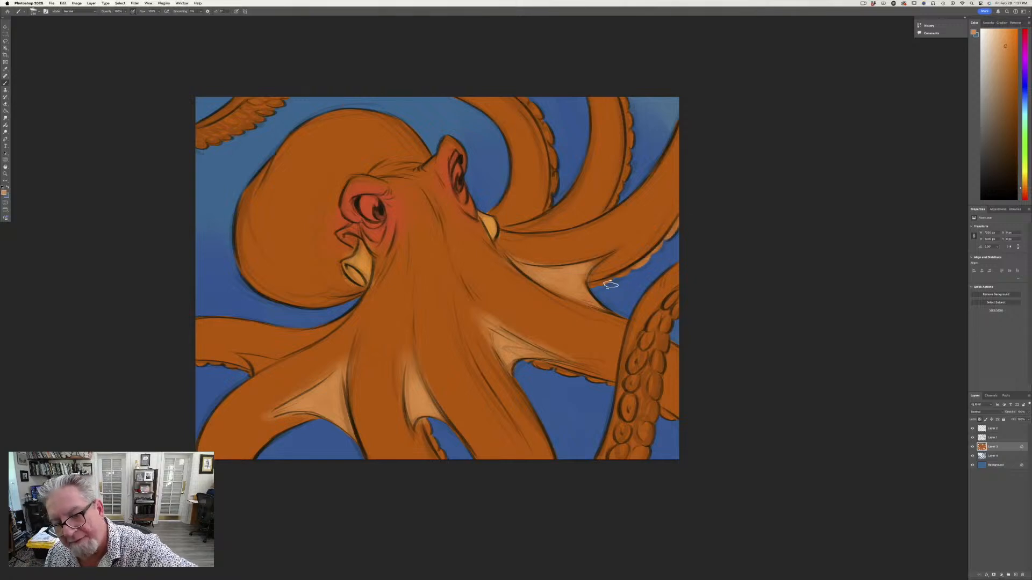
Paint pale peach over the undersides of the upper-right, curled right and upper-left arms, and the web fold on the far-left arm.
left_click_drag(610, 285, 596, 288)
mouse_move(653, 338)
left_mouse_down()
mouse_move(669, 317)
mouse_move(637, 387)
mouse_move(655, 344)
mouse_move(642, 450)
mouse_move(638, 368)
left_mouse_up()
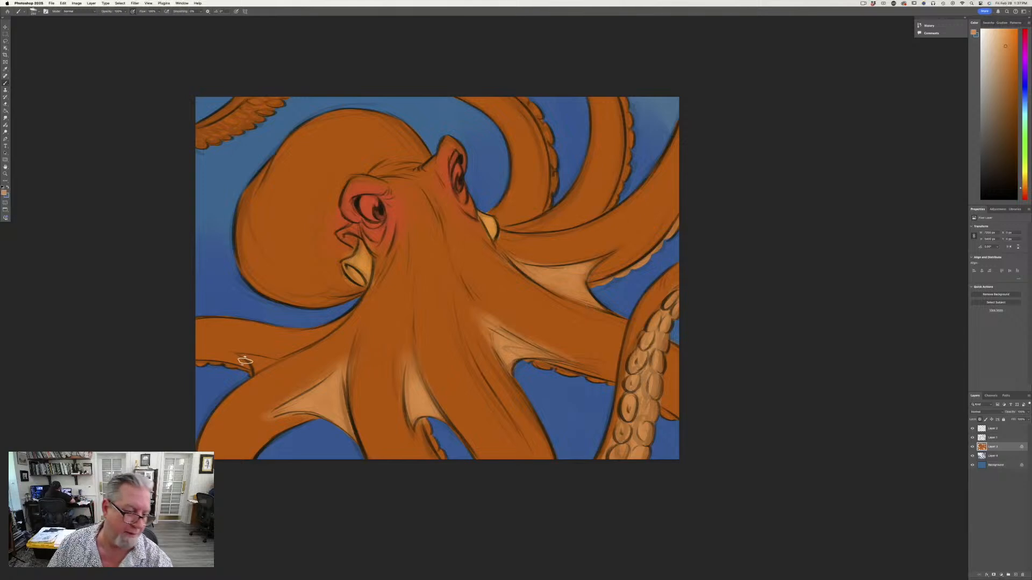
mouse_move(245, 360)
left_mouse_down()
mouse_move(224, 352)
mouse_move(264, 363)
mouse_move(194, 365)
mouse_move(243, 375)
mouse_move(210, 368)
left_mouse_up()
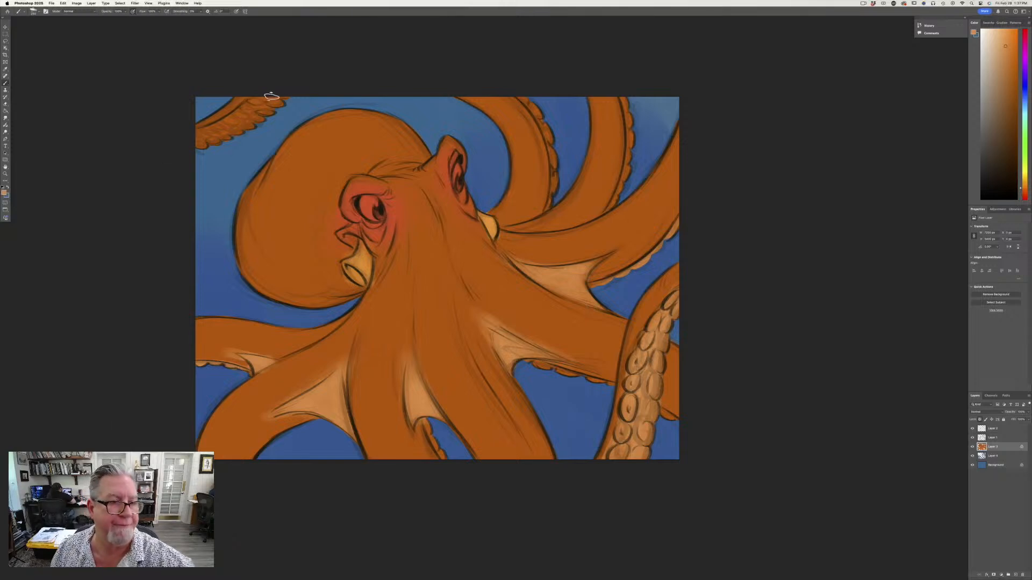
left_click_drag(269, 99, 202, 140)
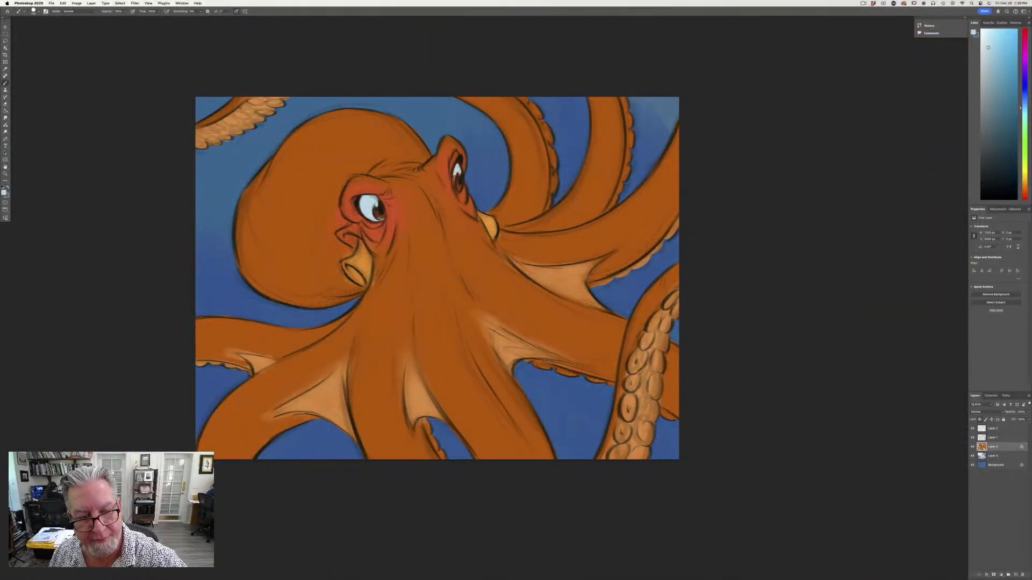
Finish the pale blue whites of the eyes, then pick a deeper saturated blue and paint both irises.
mouse_move(455, 180)
left_mouse_down()
mouse_move(456, 166)
mouse_move(456, 175)
left_mouse_up()
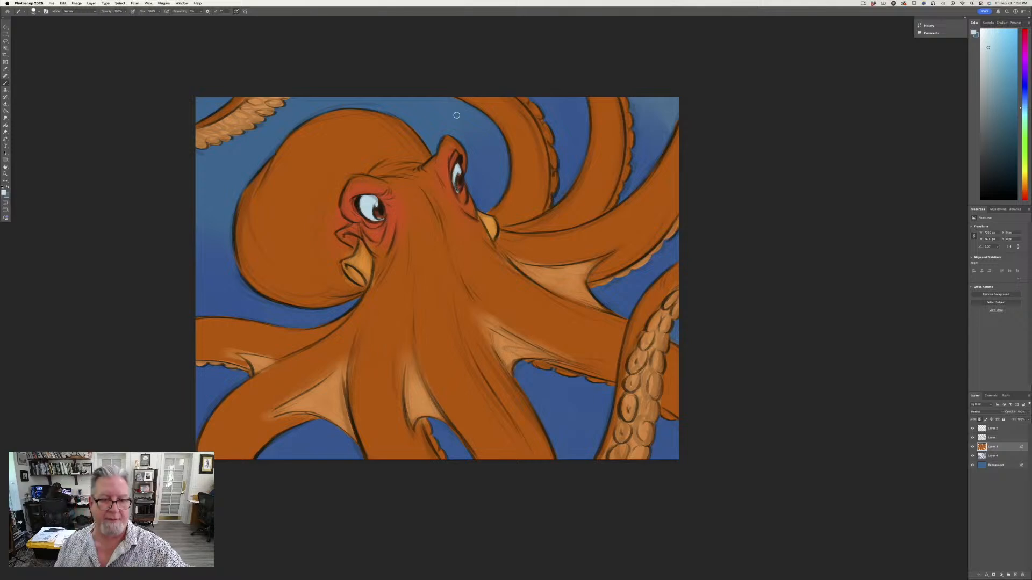
left_click(4, 192)
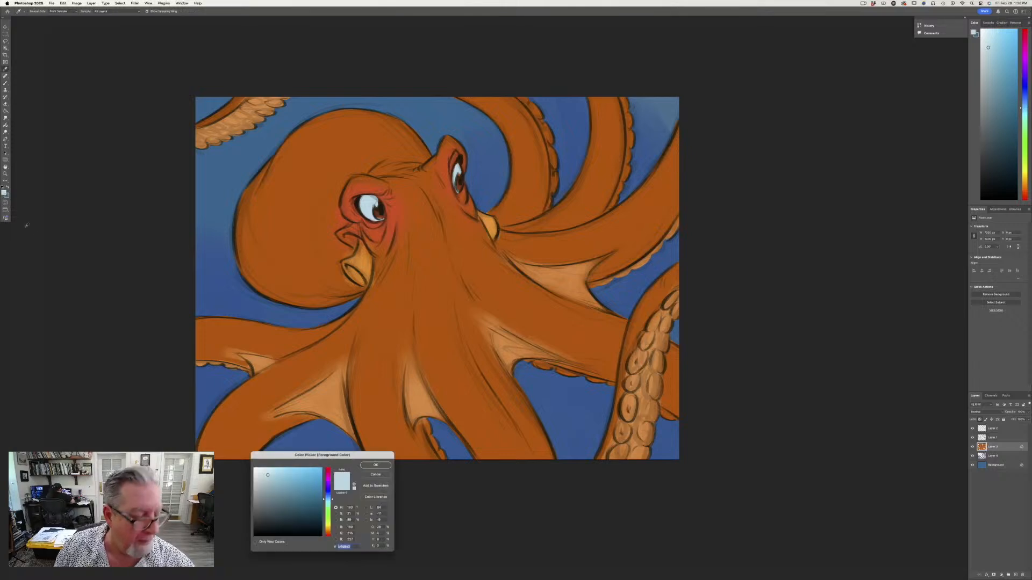
left_click_drag(328, 494, 328, 492)
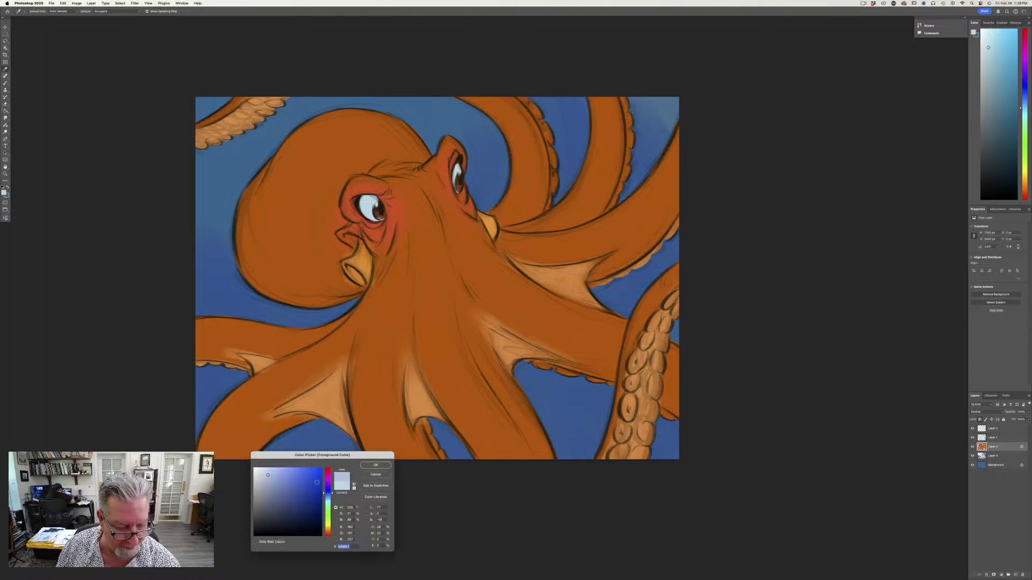
left_click(309, 484)
left_click(376, 464)
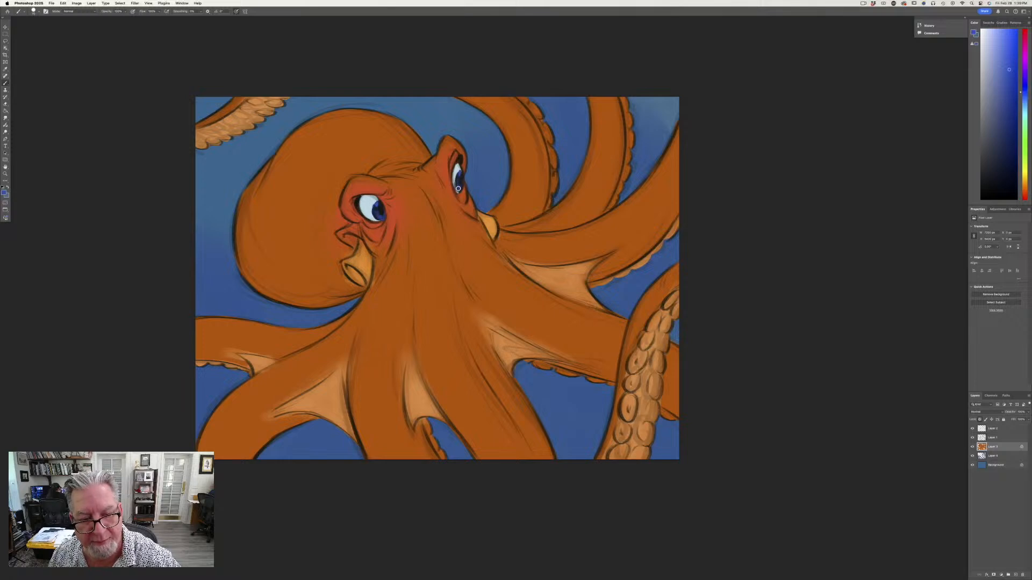
left_click_drag(458, 188, 459, 174)
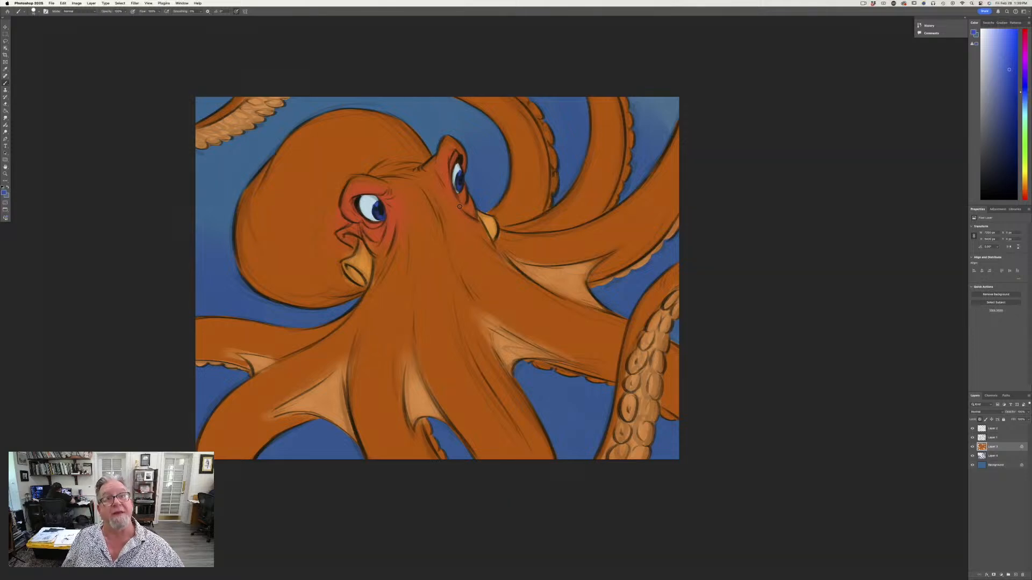
Sample the red beside the left eye, shift it to a lighter orange, and paint the folds below both eyes.
left_click(6, 193)
left_click(382, 236)
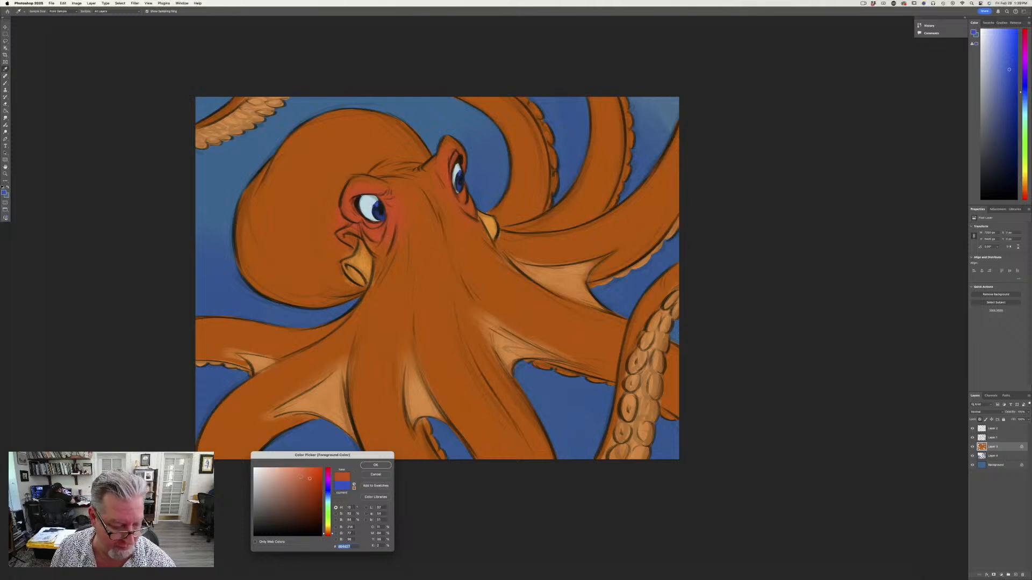
left_click_drag(327, 533, 328, 531)
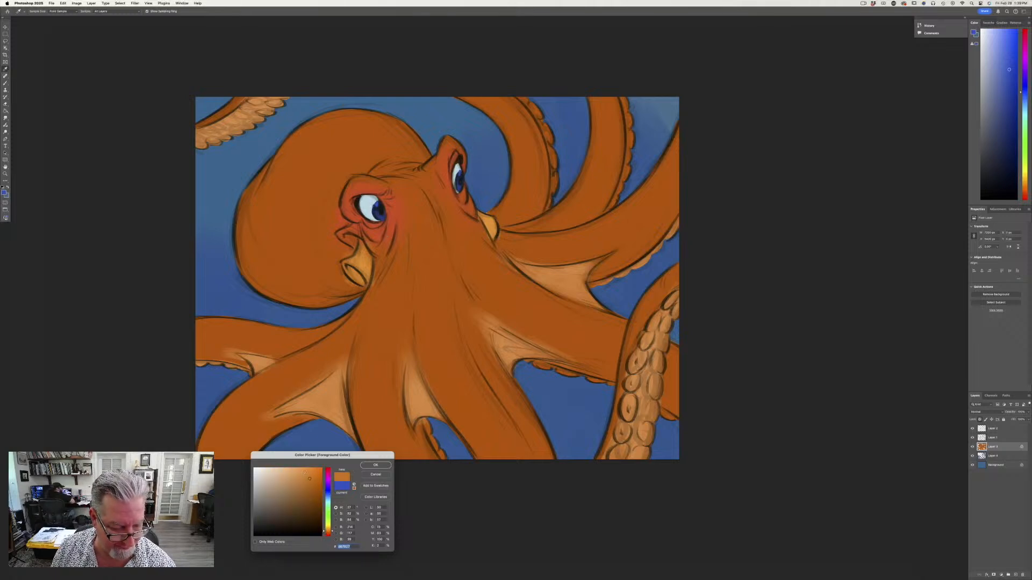
left_click(371, 466)
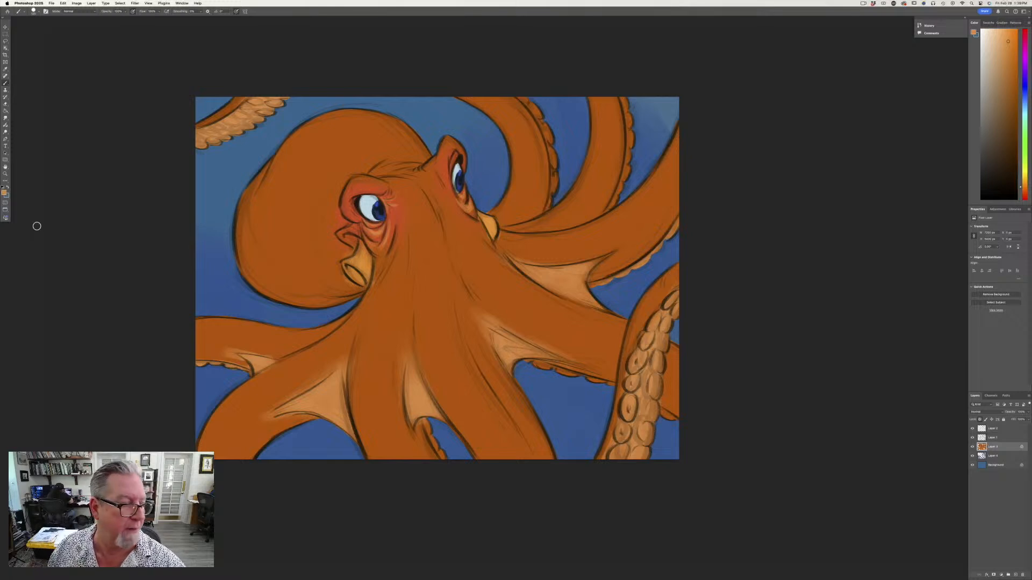
Sample the pale blue of the eye white and mix it into a more saturated light blue.
left_click(4, 193)
left_click(363, 210)
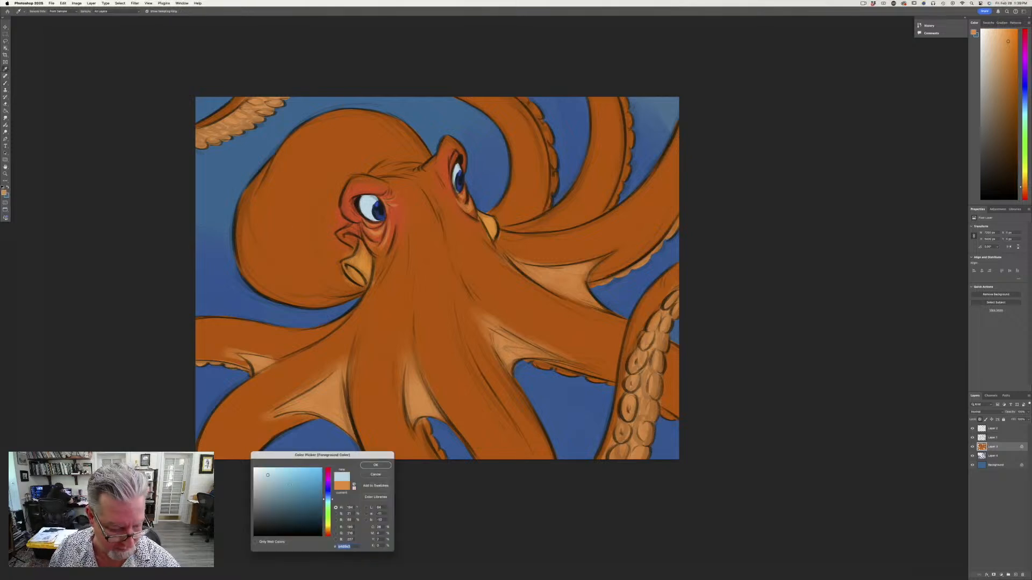
left_click(290, 484)
left_click(295, 475)
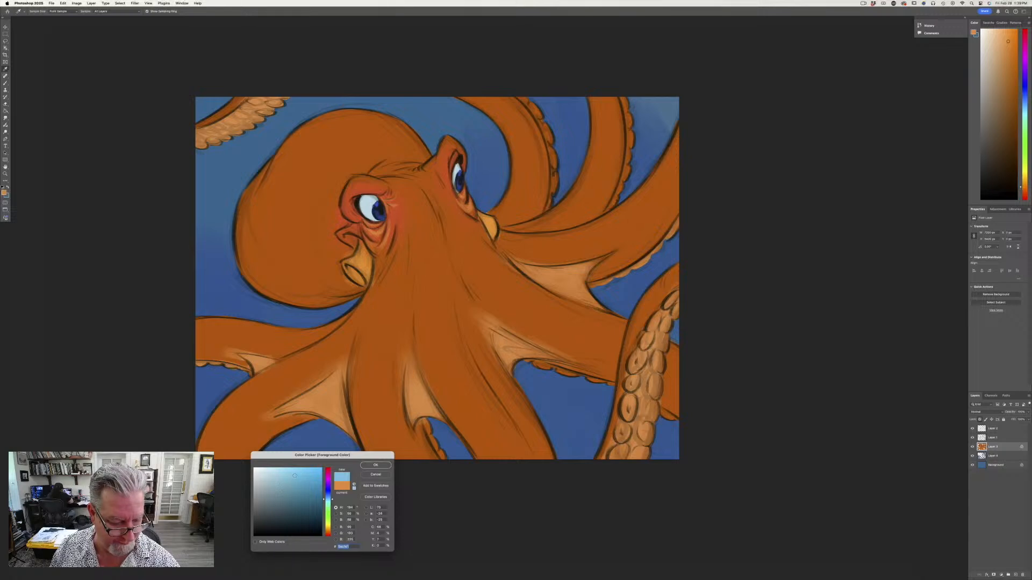
left_click_drag(325, 500, 326, 499)
left_click(366, 465)
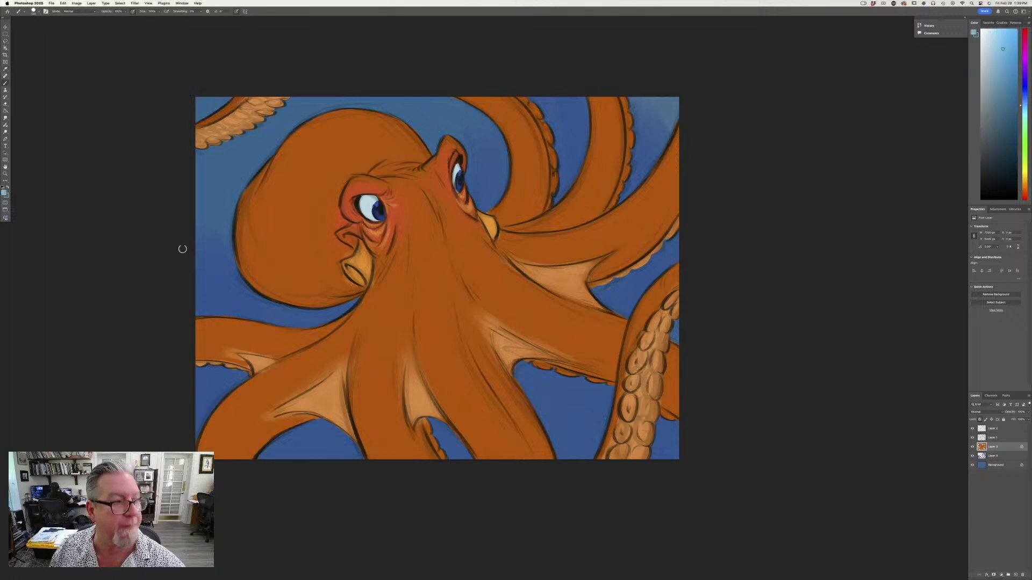
Switch to a sampled texture brush, reduce its size, and paint light blue along the lower edge of the octopus's head.
key("b")
left_click(33, 11)
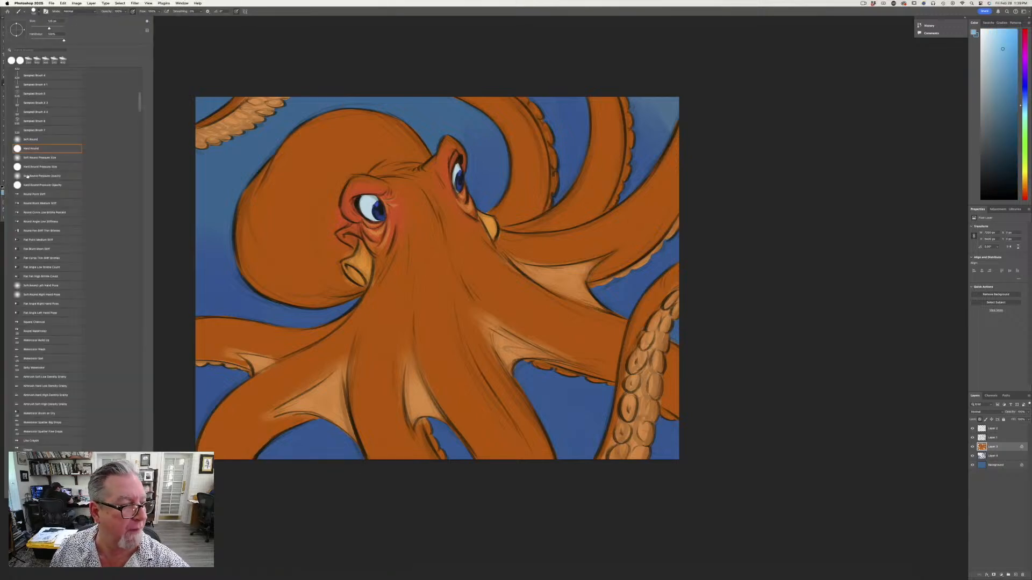
scroll(131, 106, "up", 10)
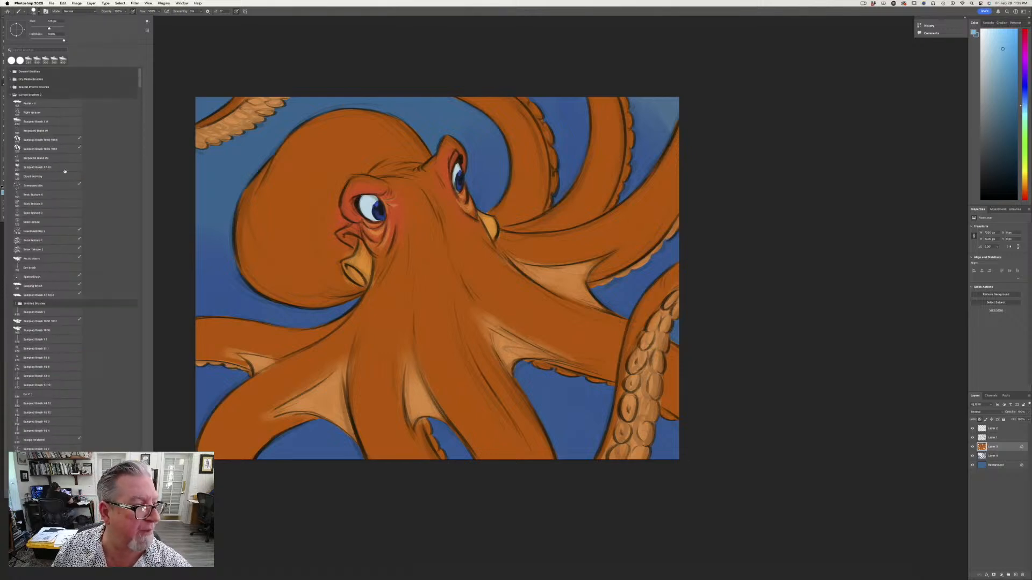
left_click(50, 123)
left_click(169, 76)
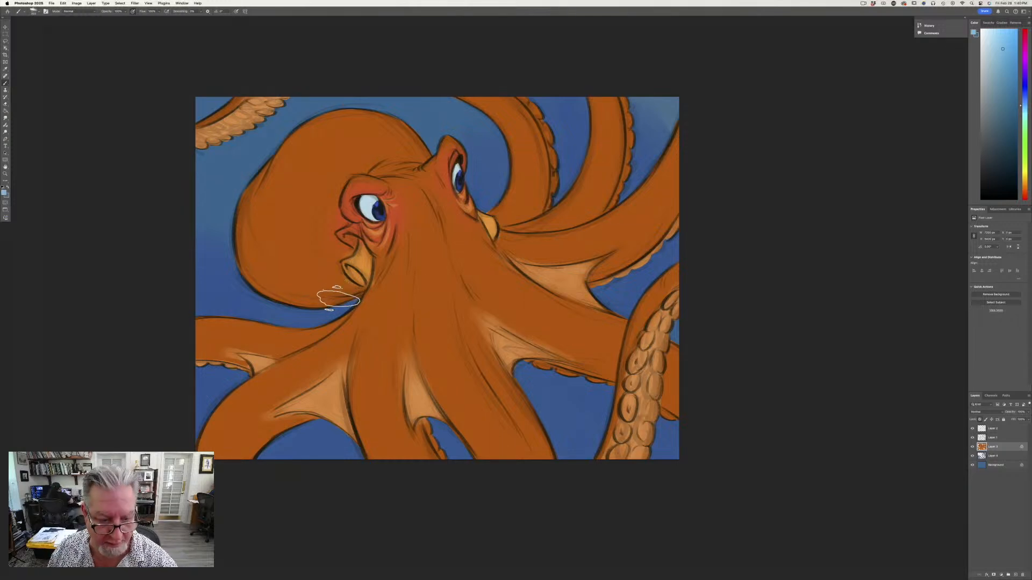
key("bracketleft")
key("bracketleft")
key("bracketleft")
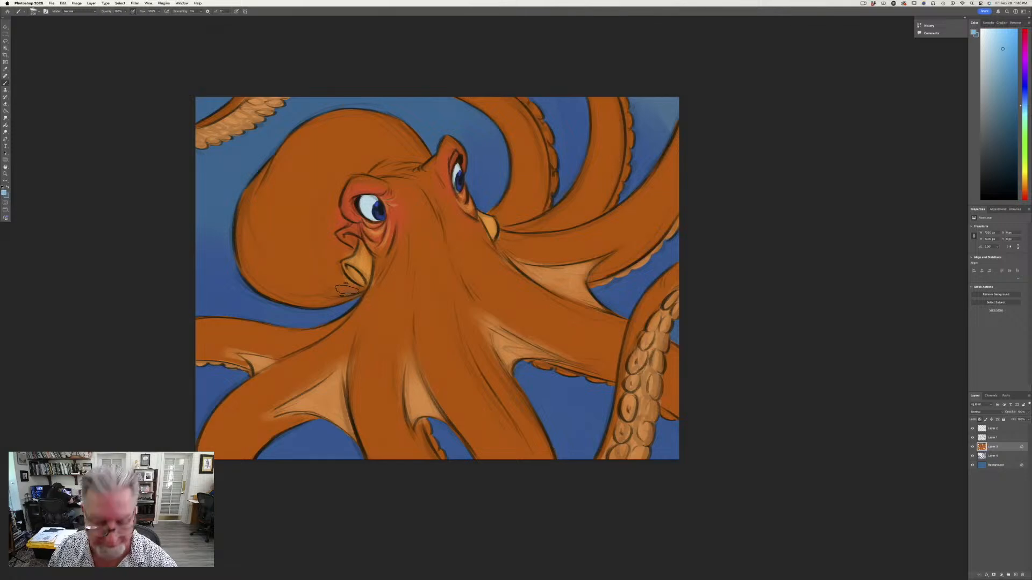
mouse_move(347, 289)
left_mouse_down()
mouse_move(308, 275)
mouse_move(335, 295)
mouse_move(330, 270)
mouse_move(312, 268)
mouse_move(299, 289)
mouse_move(259, 278)
mouse_move(285, 269)
left_mouse_up()
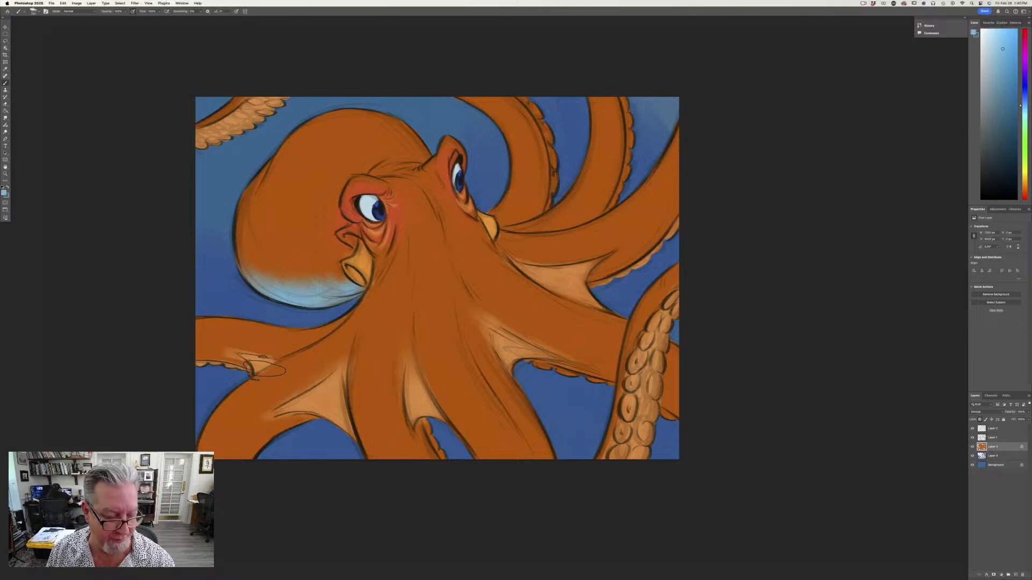
Paint light blue over the suckers of the far-left, upper-left and upper arms and the large curled right arm.
mouse_move(213, 378)
left_mouse_down()
mouse_move(231, 374)
mouse_move(196, 373)
left_mouse_up()
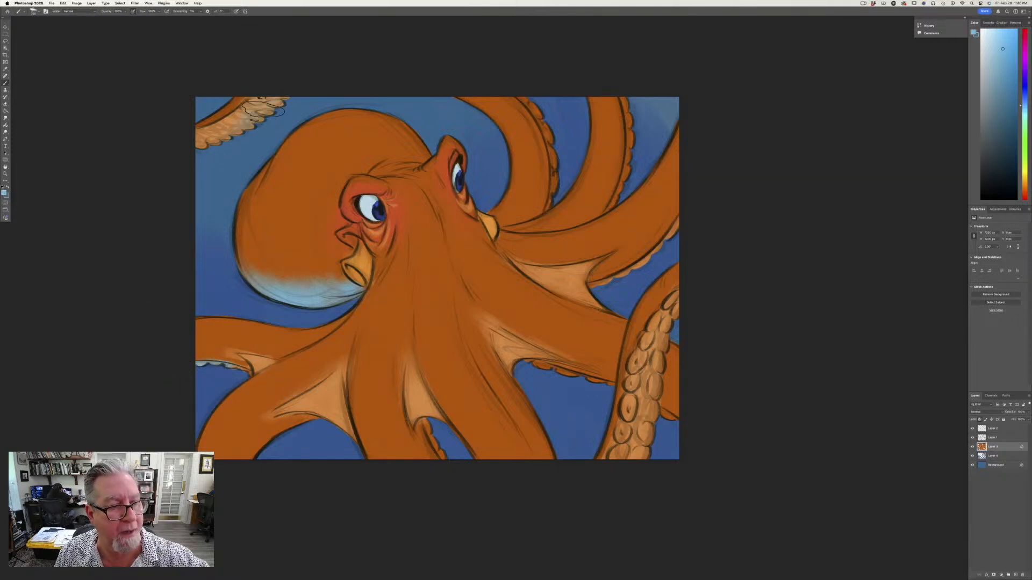
mouse_move(264, 106)
left_mouse_down()
mouse_move(185, 160)
mouse_move(206, 147)
mouse_move(142, 169)
left_mouse_up()
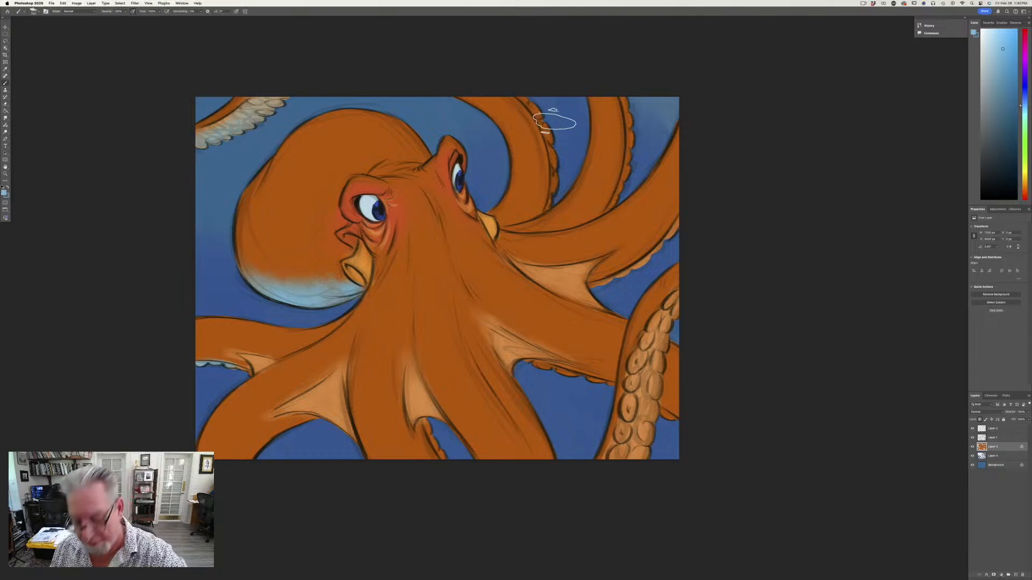
mouse_move(561, 149)
left_mouse_down()
mouse_move(521, 84)
mouse_move(557, 132)
mouse_move(560, 166)
left_mouse_up()
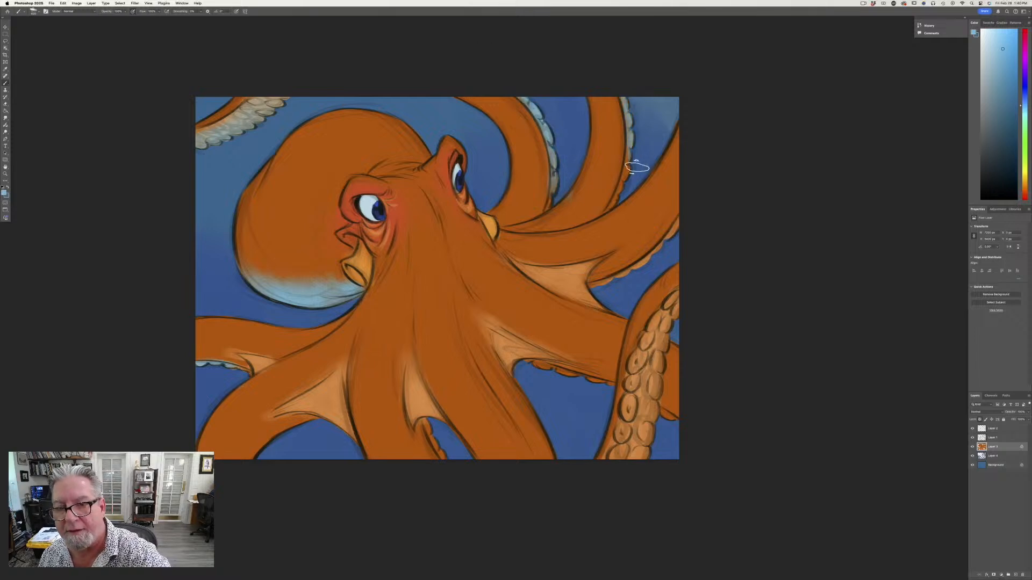
mouse_move(670, 326)
left_mouse_down()
mouse_move(652, 342)
mouse_move(678, 303)
mouse_move(651, 364)
mouse_move(645, 417)
mouse_move(641, 362)
mouse_move(649, 392)
mouse_move(616, 455)
left_mouse_up()
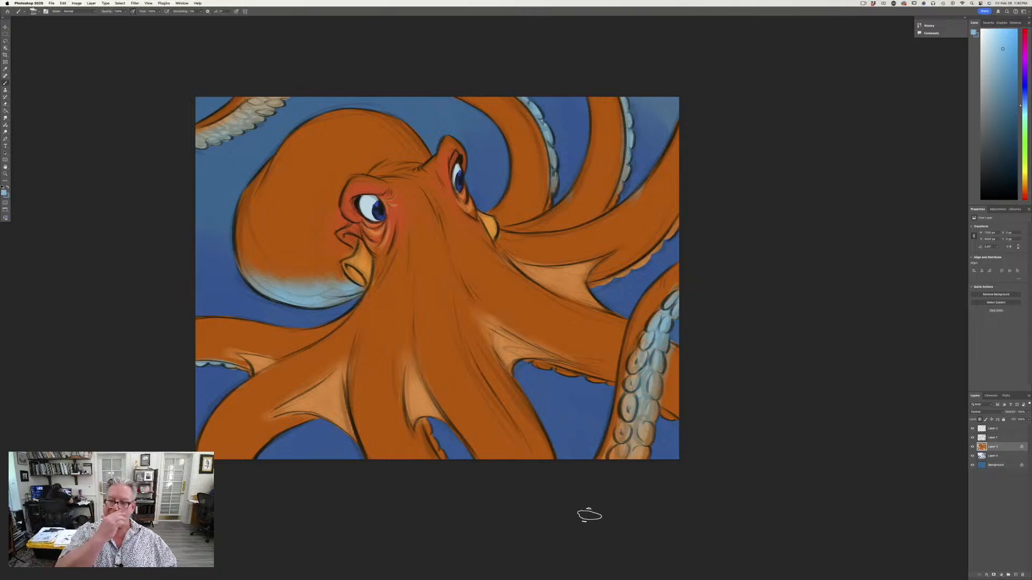
Paint the remaining sucker edges of the front and right arms light blue with a smaller brush, and touch up the upper arms' suckers.
mouse_move(564, 373)
left_mouse_down()
mouse_move(530, 367)
mouse_move(602, 387)
mouse_move(589, 390)
mouse_move(611, 383)
mouse_move(580, 377)
left_mouse_up()
key("[")
key("[")
key("[")
key("[")
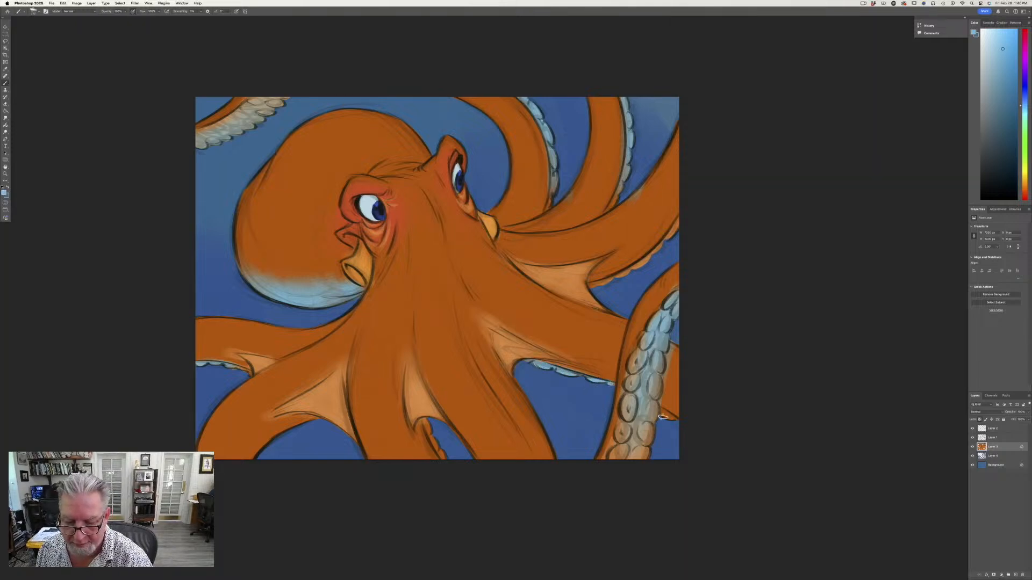
left_click_drag(663, 417, 676, 419)
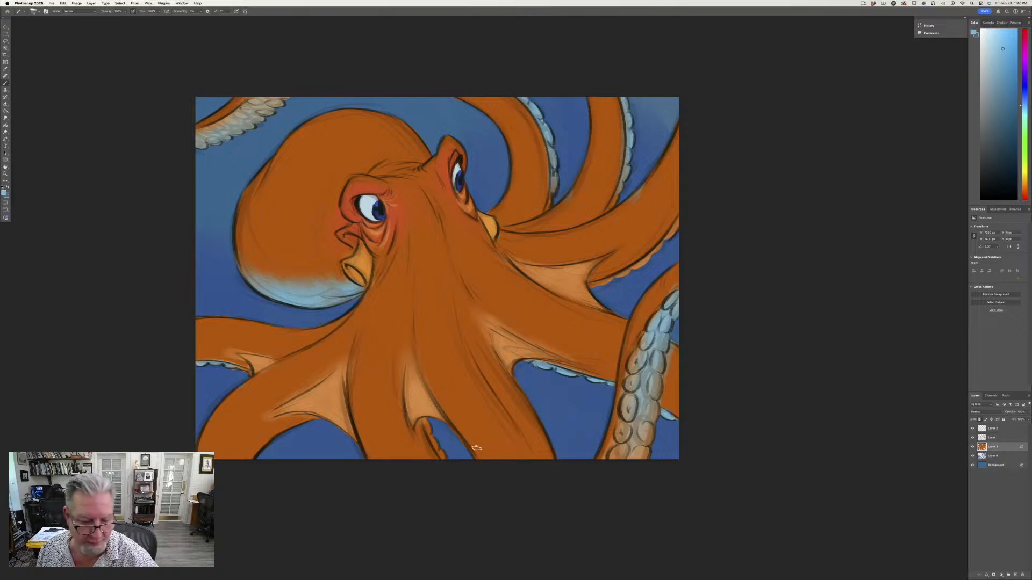
mouse_move(435, 430)
left_mouse_down()
mouse_move(451, 462)
mouse_move(424, 417)
mouse_move(436, 442)
left_mouse_up()
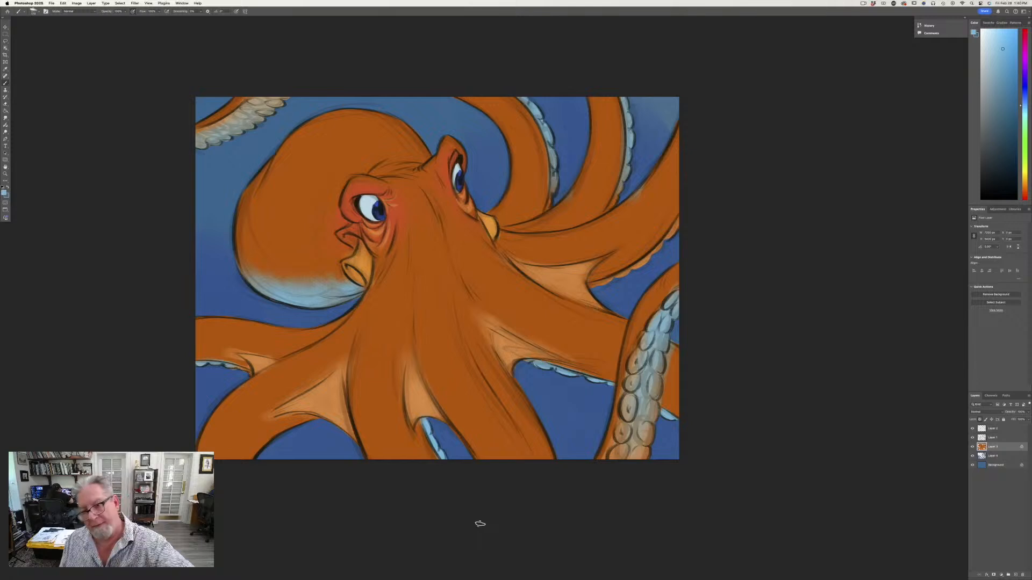
mouse_move(671, 236)
left_mouse_down()
mouse_move(676, 227)
mouse_move(647, 261)
left_mouse_up()
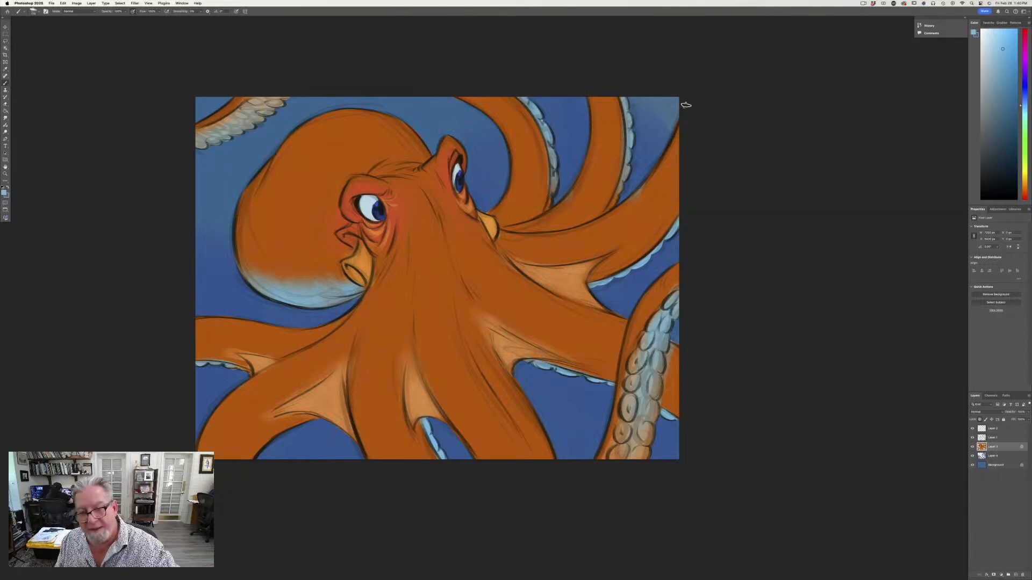
left_click_drag(622, 188, 611, 207)
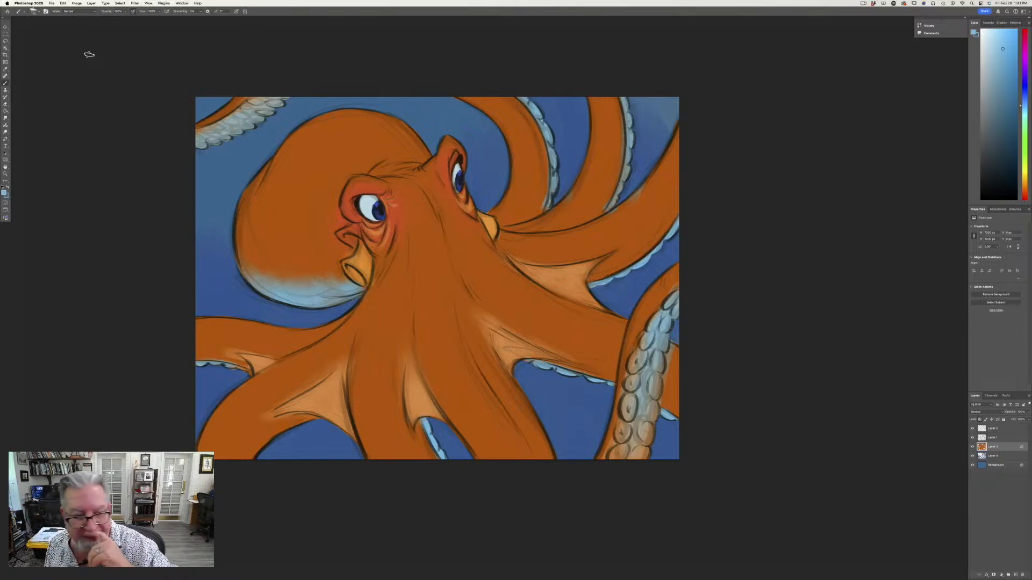
Add a new layer above the octopus colour layer and clip it to that layer.
left_click(1014, 575)
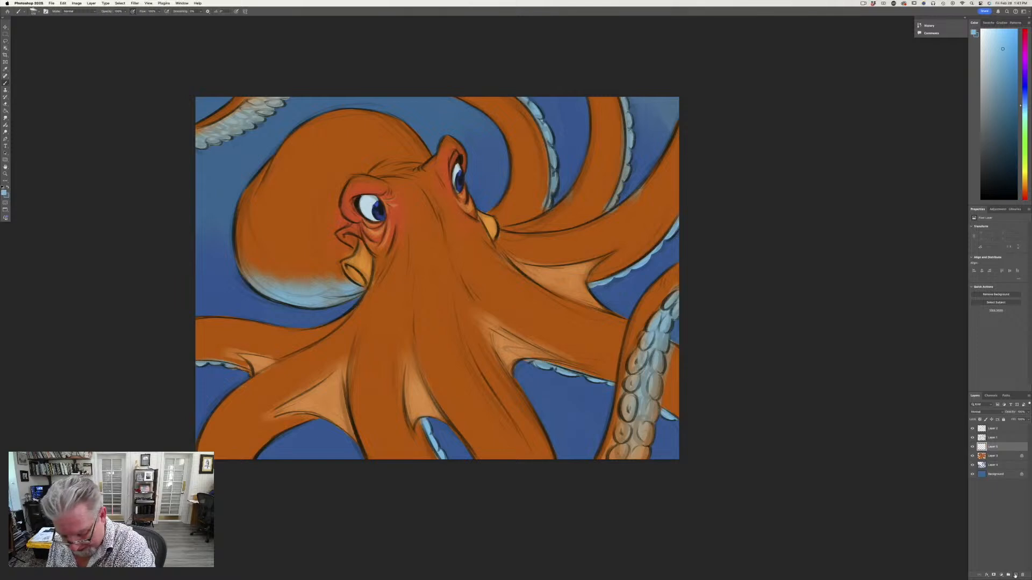
right_click(991, 447)
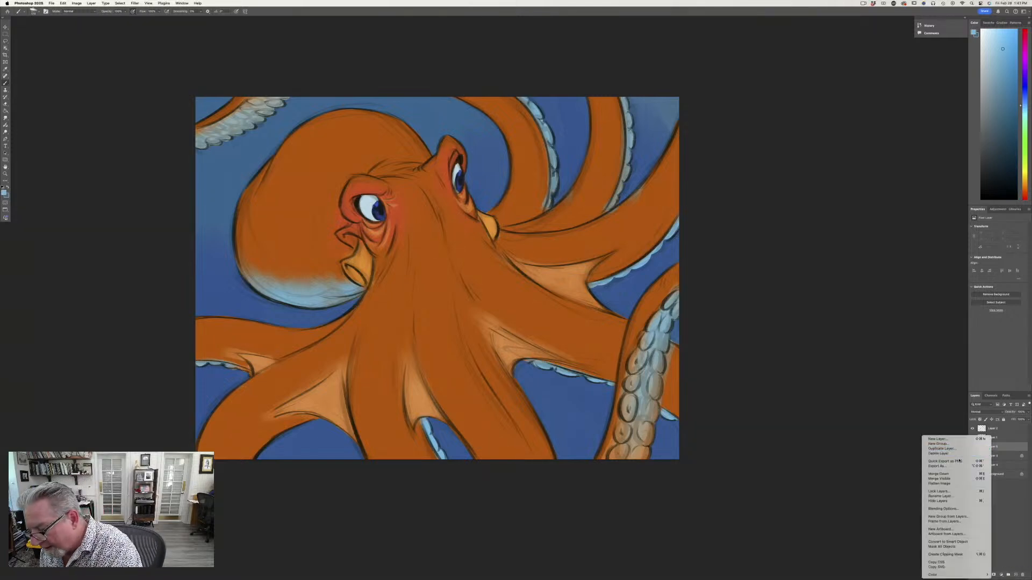
left_click(930, 554)
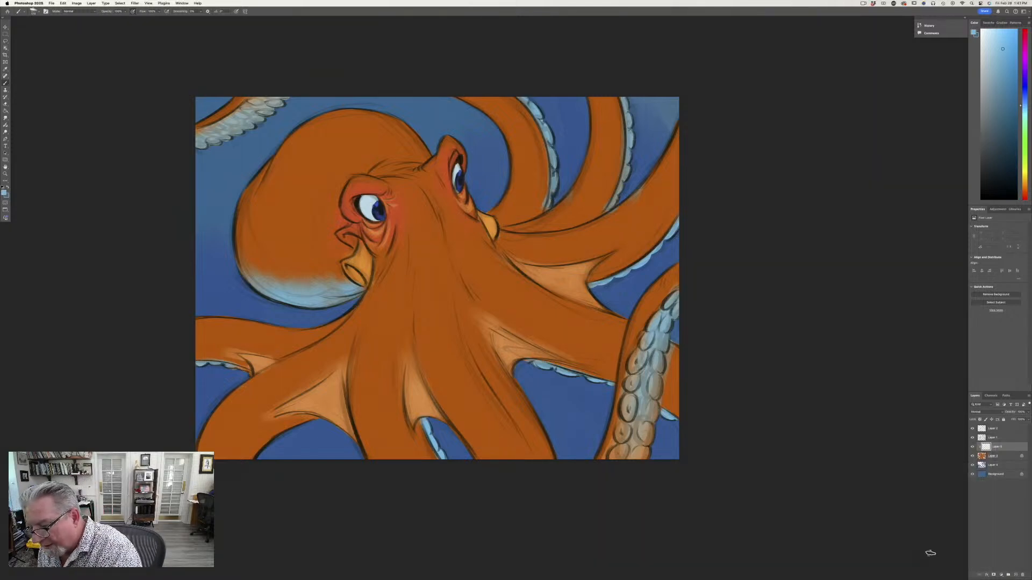
Switch to a windowed view, create a new square document with a transparent background, and place its window over the painting.
key("f")
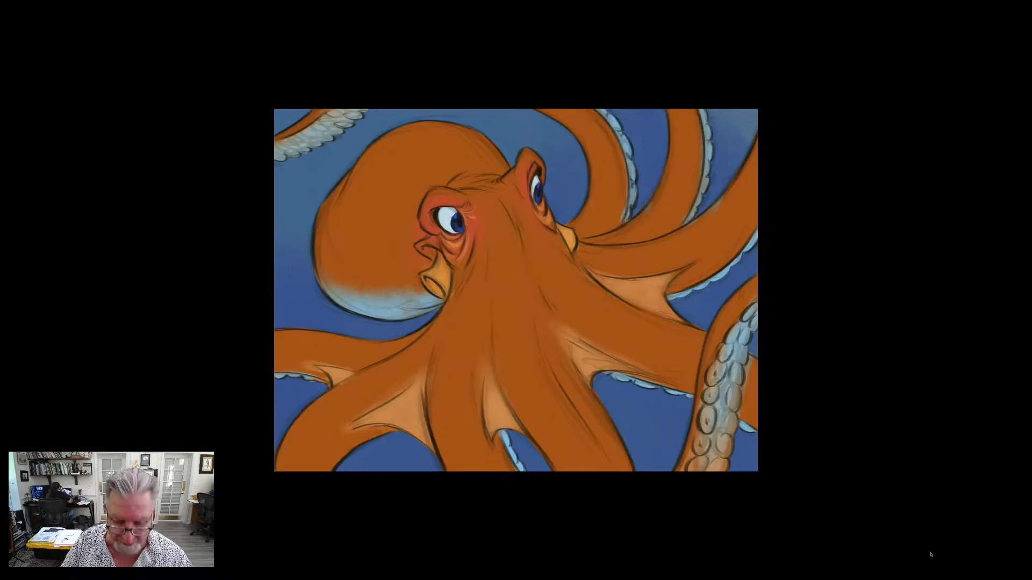
key("f")
left_click_drag(359, 158, 274, 131)
left_click(52, 3)
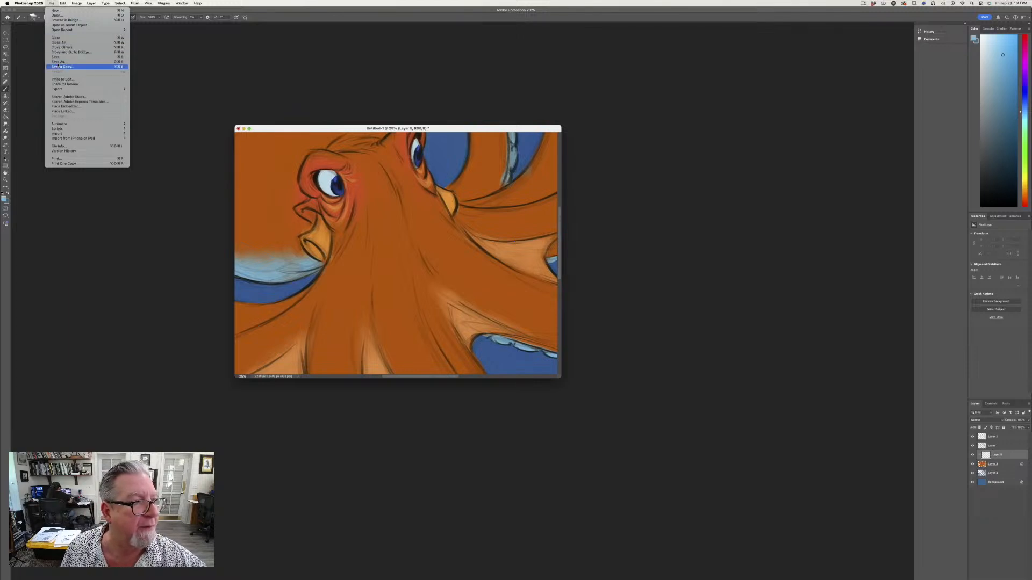
left_click(53, 10)
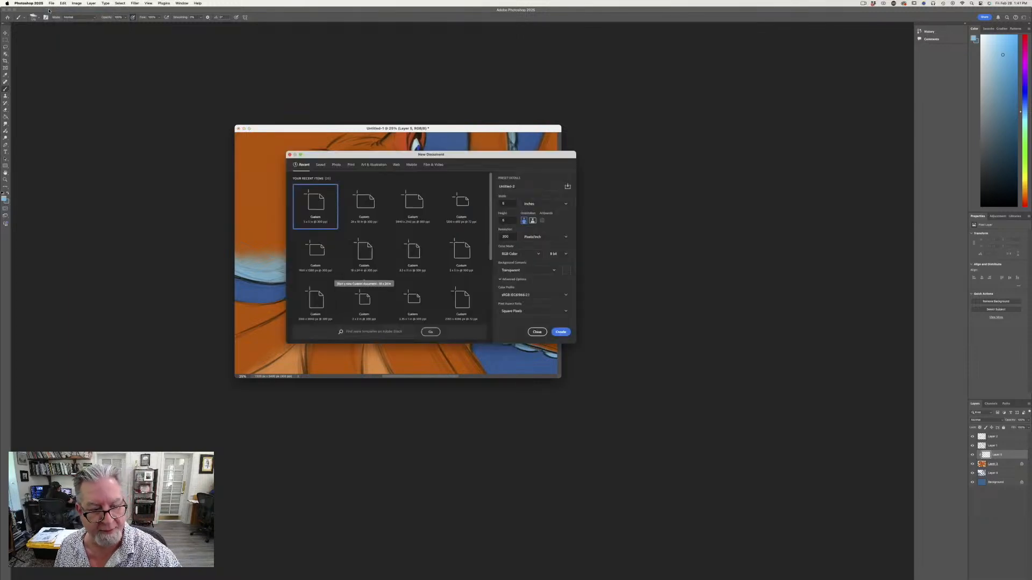
left_click(561, 332)
left_click_drag(88, 32, 369, 86)
left_click(4, 199)
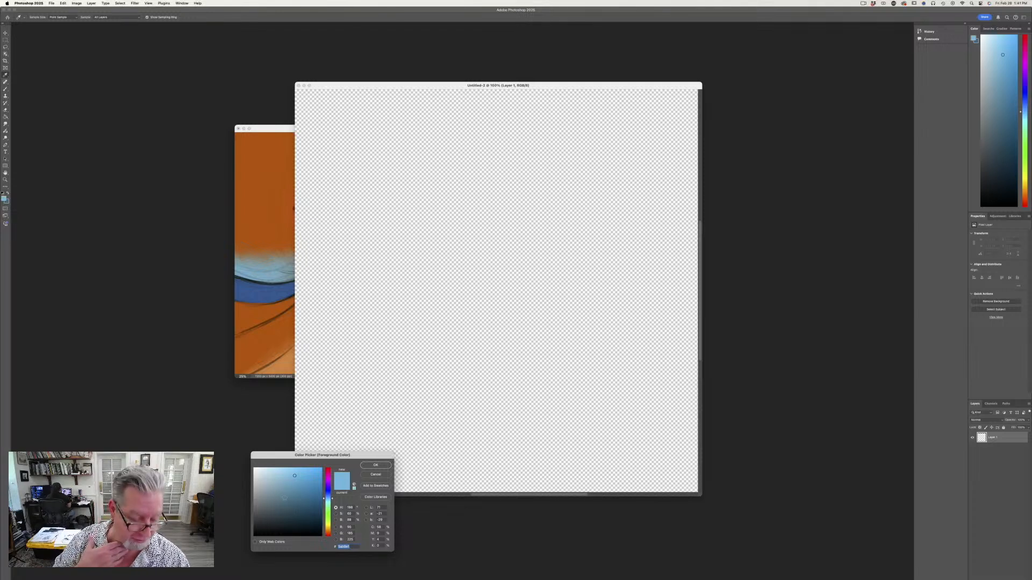
left_click(282, 523)
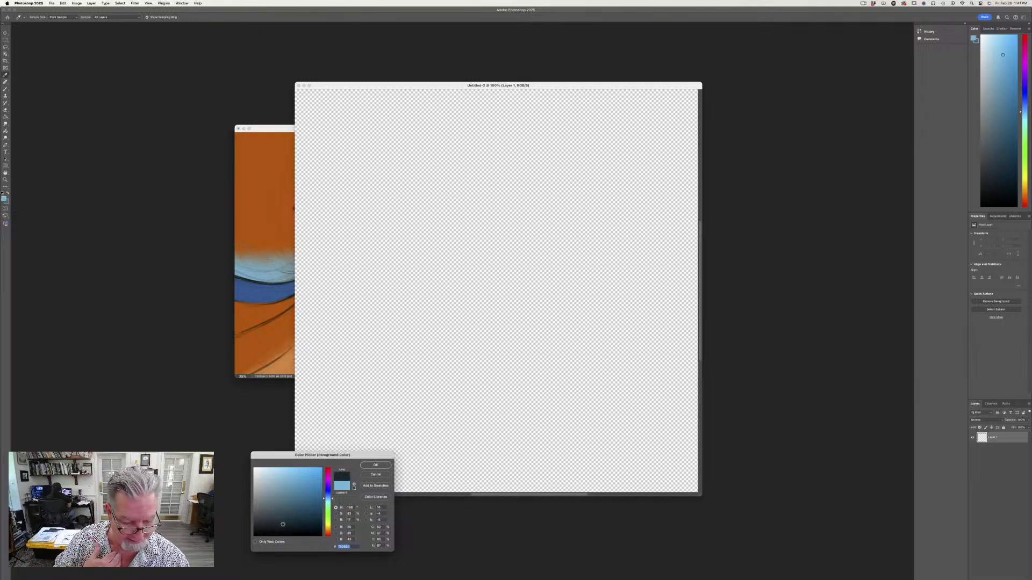
left_click(376, 464)
Set the foreground colour to near-white and fill the new document's transparent layer with the Paint Bucket.
left_click(4, 198)
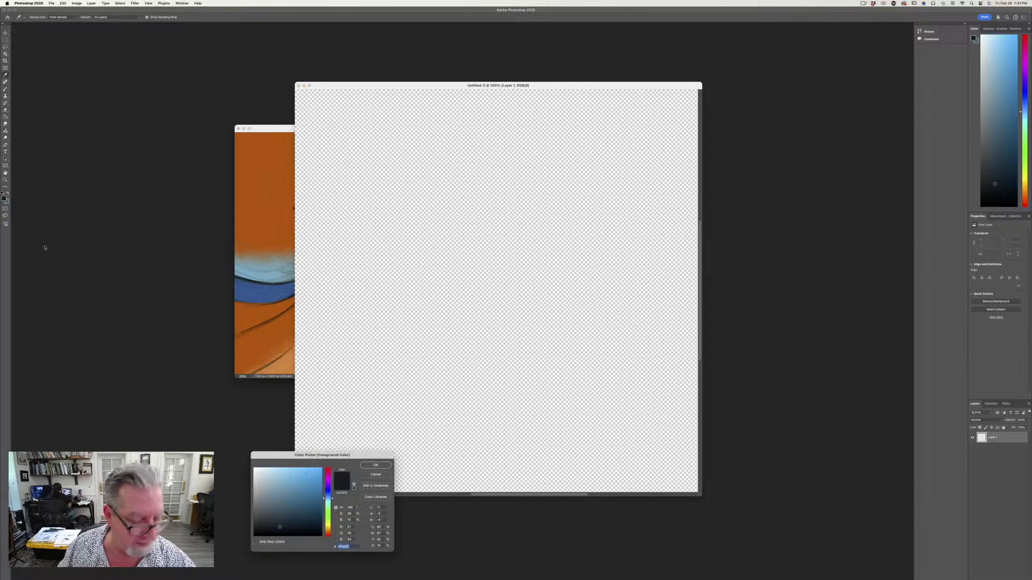
left_click(255, 469)
left_click(375, 466)
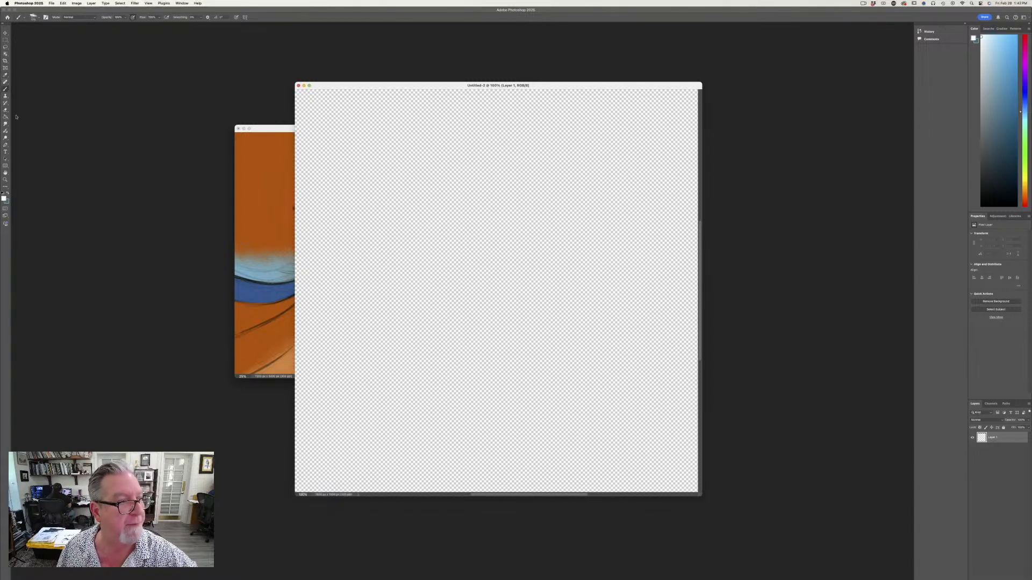
left_click(5, 116)
left_click(449, 304)
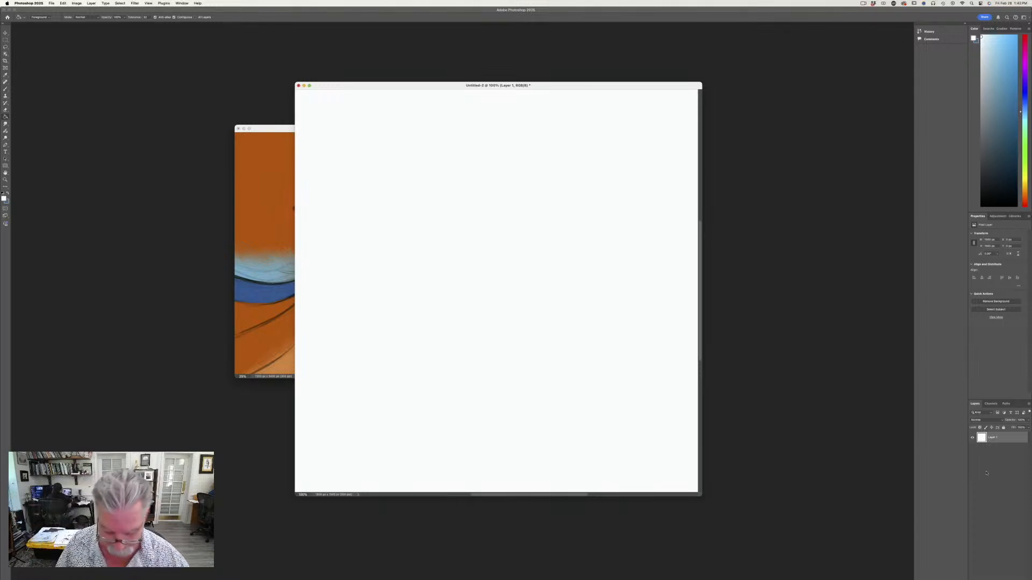
Show the new document in full-screen view, add a layer above the white fill, and set a near-black foreground colour for painting.
key("f")
left_click(1013, 574)
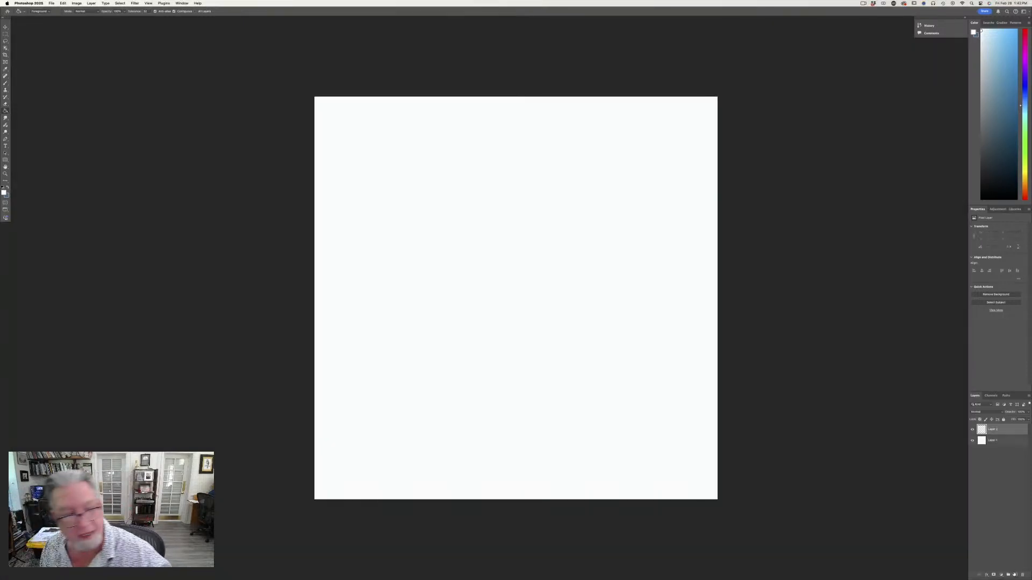
left_click(3, 193)
left_click(275, 526)
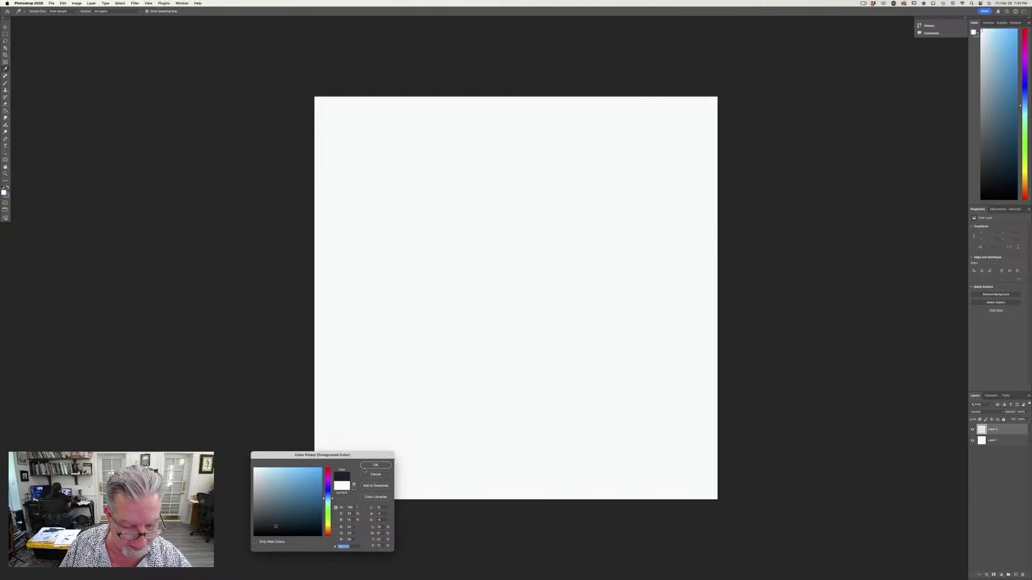
key("Return")
key("g")
key("b")
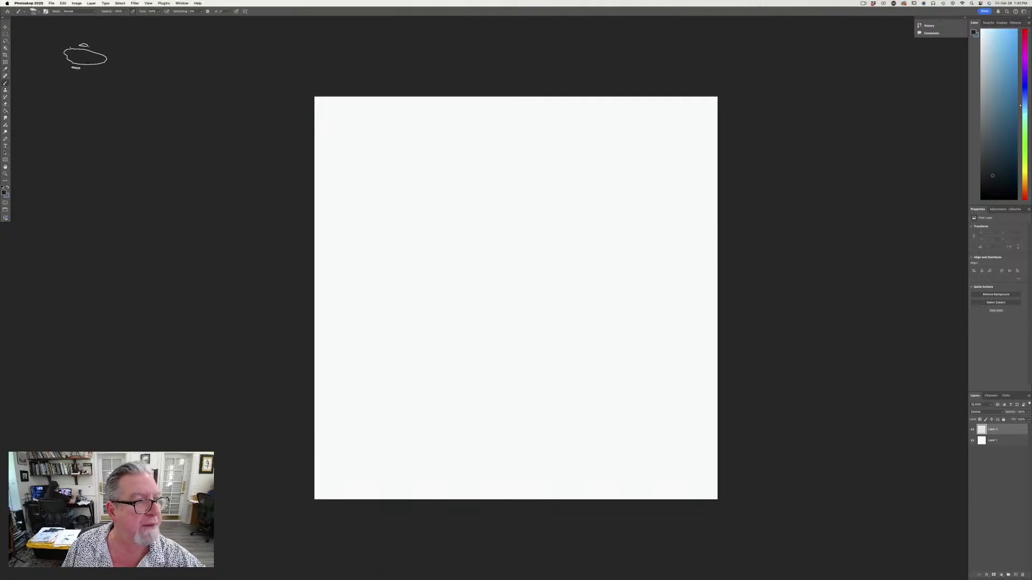
Load the small, flat textured drawing brush preset listed just above Untitled Brushes in the current brush group.
left_click(20, 11)
left_click(85, 107)
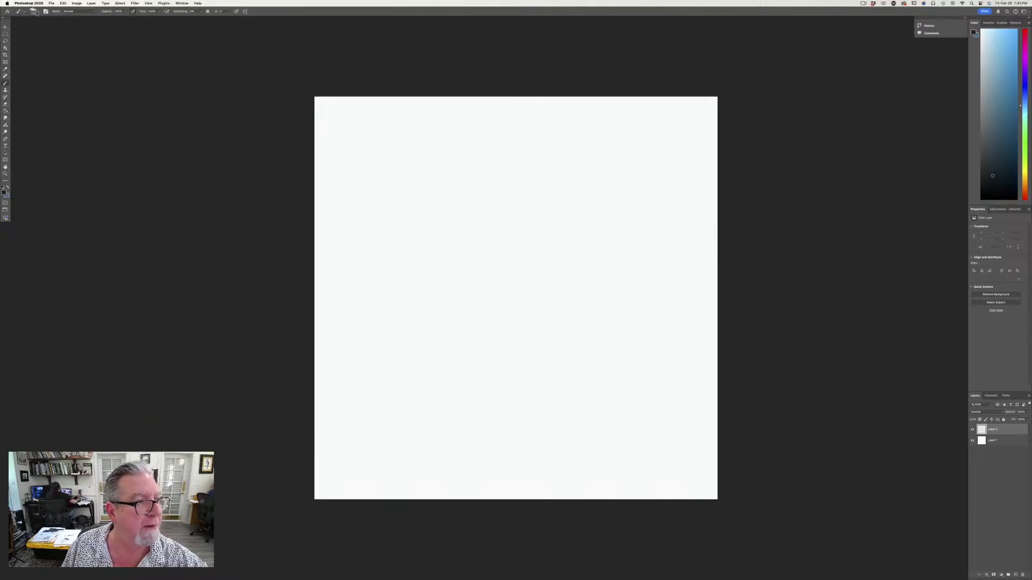
left_click(36, 11)
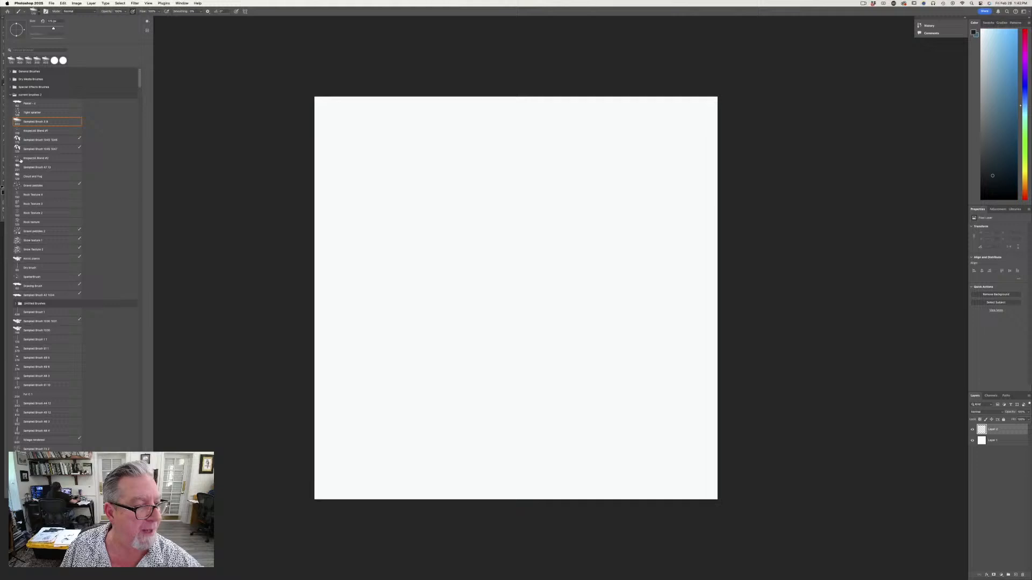
left_click(42, 286)
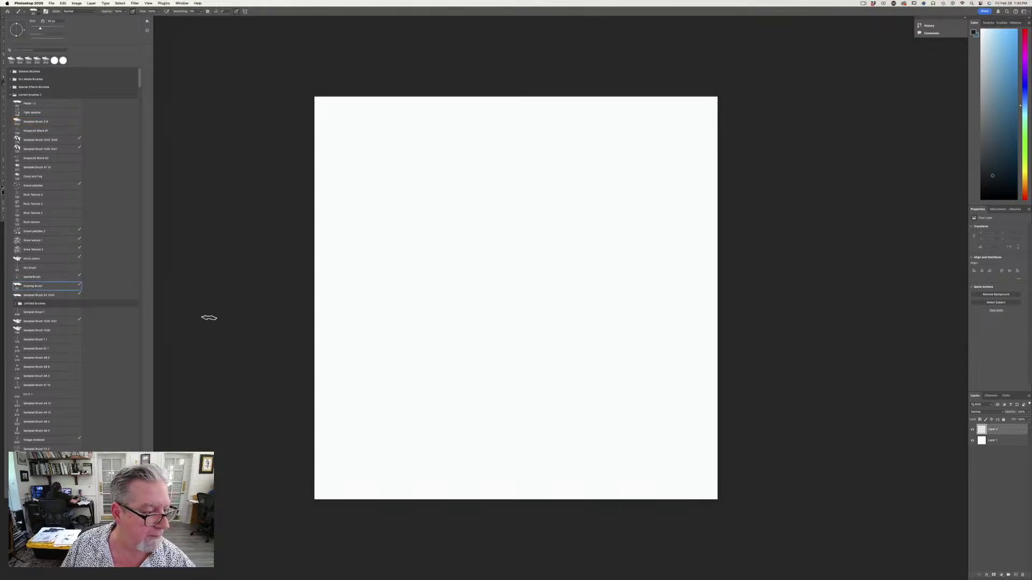
left_click(211, 313)
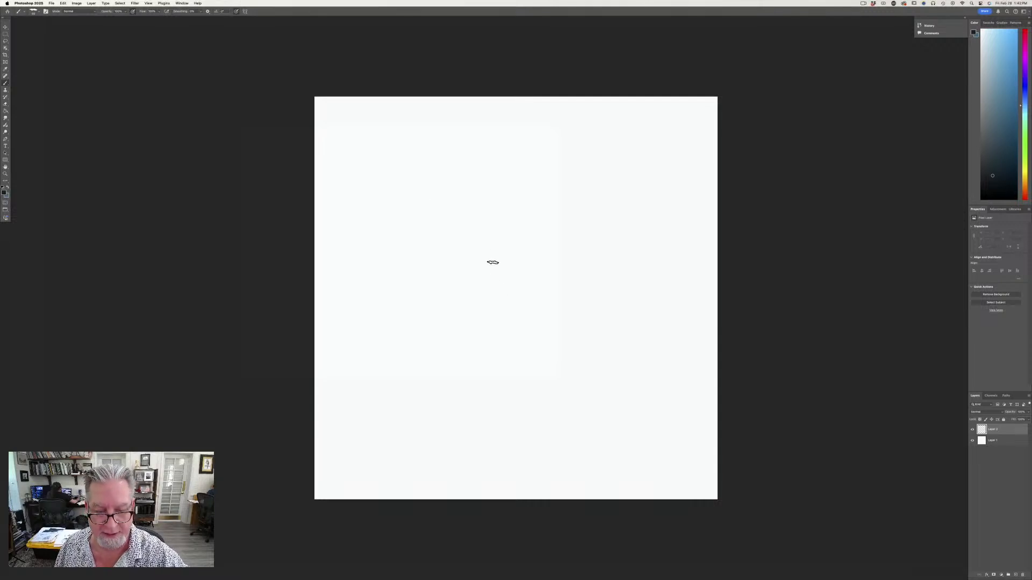
Sketch a tight cluster of dark oval rings of varied sizes near the canvas centre, darkening the outlines and gaps between them.
mouse_move(493, 262)
left_mouse_down()
mouse_move(505, 303)
mouse_move(492, 309)
mouse_move(477, 275)
mouse_move(485, 309)
left_mouse_up()
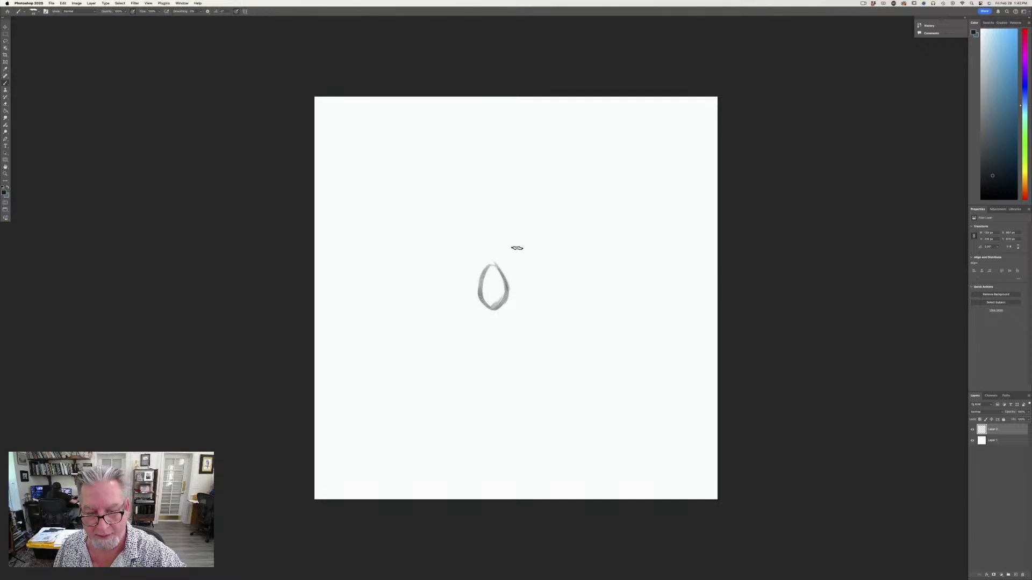
mouse_move(528, 266)
left_mouse_down()
mouse_move(520, 236)
mouse_move(516, 262)
mouse_move(523, 252)
mouse_move(559, 284)
mouse_move(542, 282)
mouse_move(559, 275)
mouse_move(550, 267)
left_mouse_up()
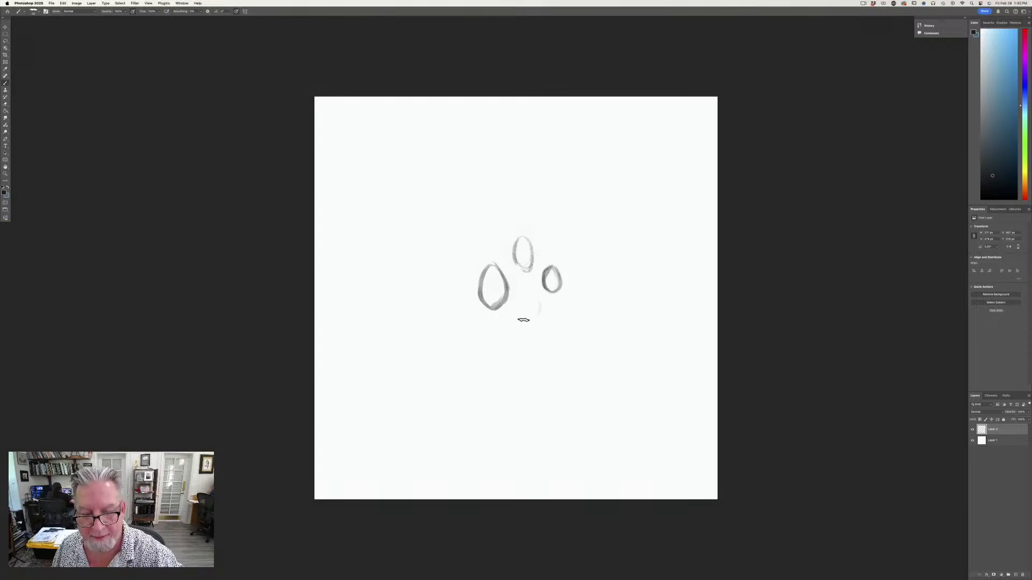
mouse_move(523, 319)
left_mouse_down()
mouse_move(536, 298)
mouse_move(523, 295)
mouse_move(520, 309)
mouse_move(532, 317)
mouse_move(506, 282)
mouse_move(508, 267)
mouse_move(539, 290)
mouse_move(521, 266)
mouse_move(543, 259)
mouse_move(544, 247)
mouse_move(530, 238)
mouse_move(534, 249)
mouse_move(542, 240)
mouse_move(532, 247)
mouse_move(541, 257)
mouse_move(543, 246)
mouse_move(531, 259)
mouse_move(541, 263)
mouse_move(513, 262)
left_mouse_up()
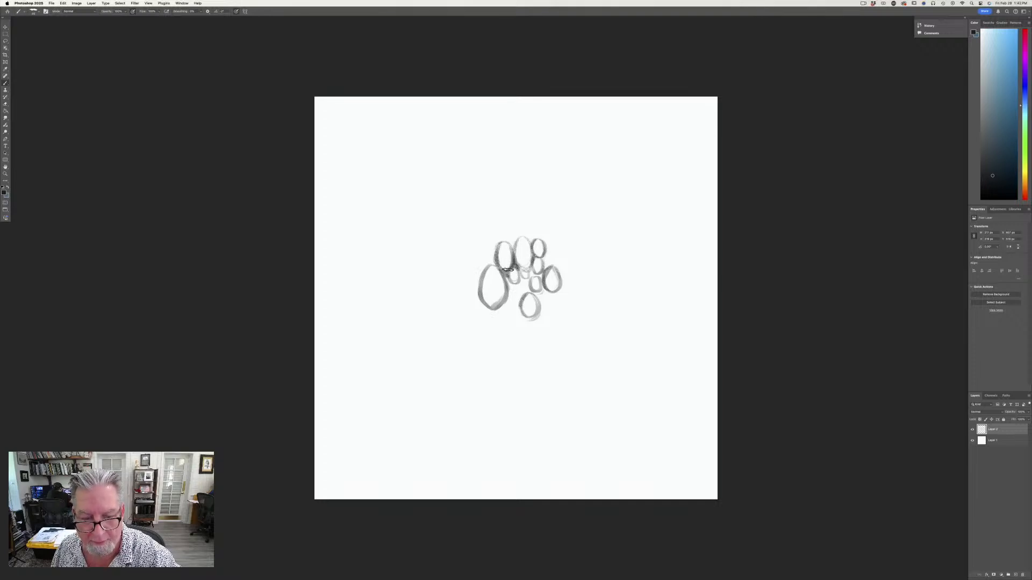
left_click_drag(508, 278, 505, 302)
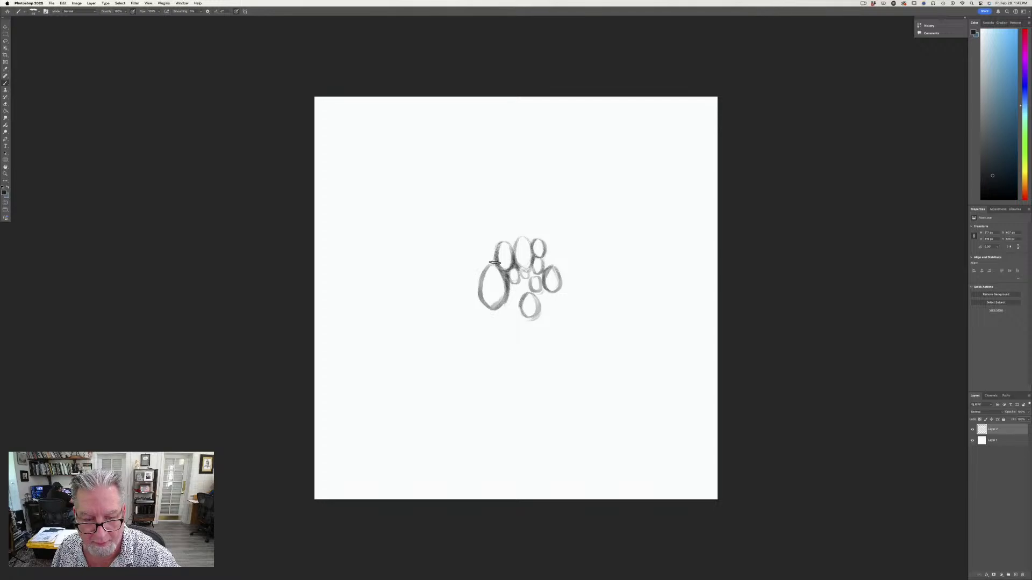
mouse_move(491, 263)
left_mouse_down()
mouse_move(483, 300)
mouse_move(495, 306)
mouse_move(482, 291)
mouse_move(506, 277)
mouse_move(500, 268)
mouse_move(505, 288)
mouse_move(531, 267)
mouse_move(542, 289)
mouse_move(540, 251)
mouse_move(538, 267)
mouse_move(557, 253)
mouse_move(544, 273)
mouse_move(557, 268)
mouse_move(557, 279)
mouse_move(540, 285)
mouse_move(553, 301)
mouse_move(537, 306)
mouse_move(540, 291)
mouse_move(547, 314)
mouse_move(521, 338)
mouse_move(517, 320)
mouse_move(529, 331)
mouse_move(533, 319)
left_mouse_up()
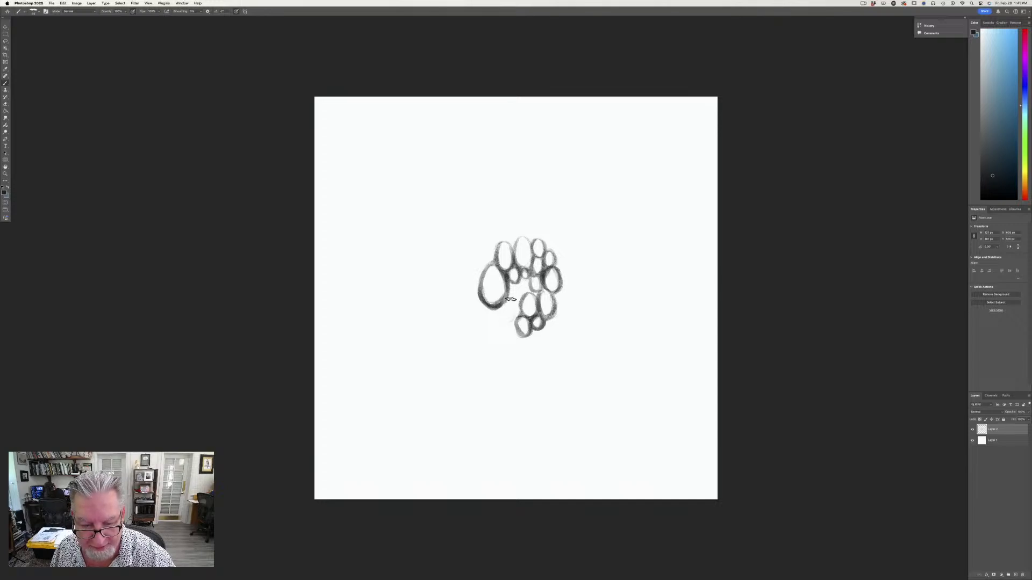
mouse_move(508, 300)
left_mouse_down()
mouse_move(512, 317)
mouse_move(511, 302)
mouse_move(500, 309)
mouse_move(517, 331)
mouse_move(513, 283)
mouse_move(508, 290)
mouse_move(520, 301)
mouse_move(515, 285)
mouse_move(527, 279)
mouse_move(524, 291)
mouse_move(519, 282)
mouse_move(538, 297)
mouse_move(543, 289)
left_mouse_up()
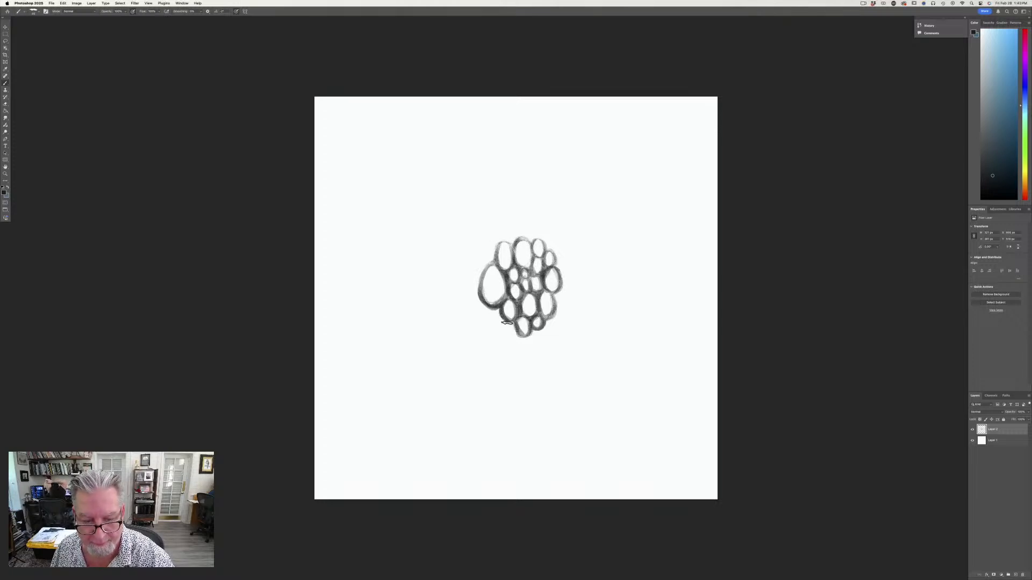
mouse_move(495, 268)
left_mouse_down()
mouse_move(480, 279)
mouse_move(481, 308)
left_mouse_up()
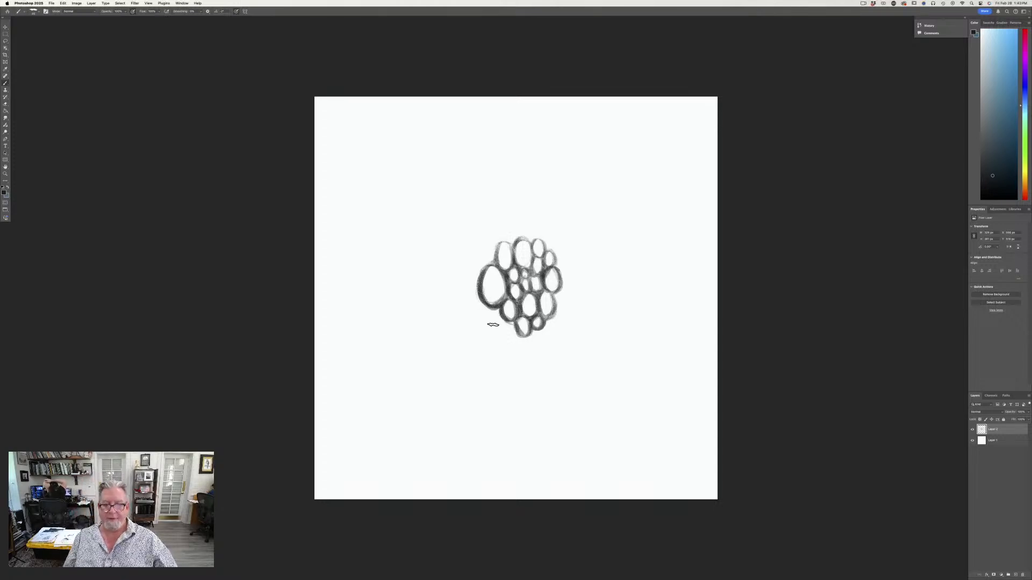
mouse_move(518, 239)
left_mouse_down()
mouse_move(513, 253)
mouse_move(528, 247)
mouse_move(530, 265)
mouse_move(515, 242)
mouse_move(532, 254)
mouse_move(535, 241)
mouse_move(552, 266)
mouse_move(548, 252)
mouse_move(544, 273)
left_mouse_up()
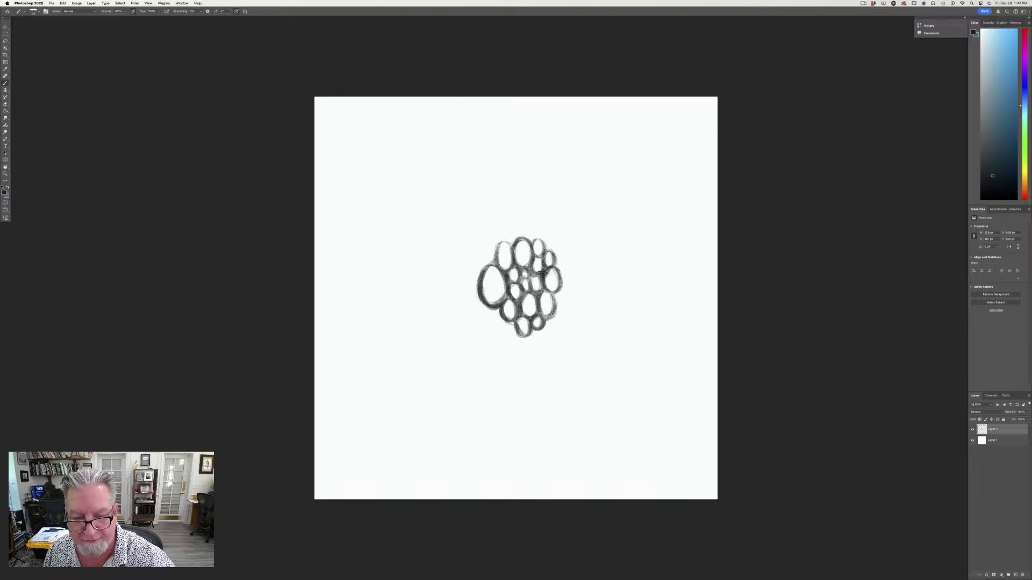
Hide the ring sketch layer, add a new layer above it, and choose the Hard Round brush.
left_click(972, 430)
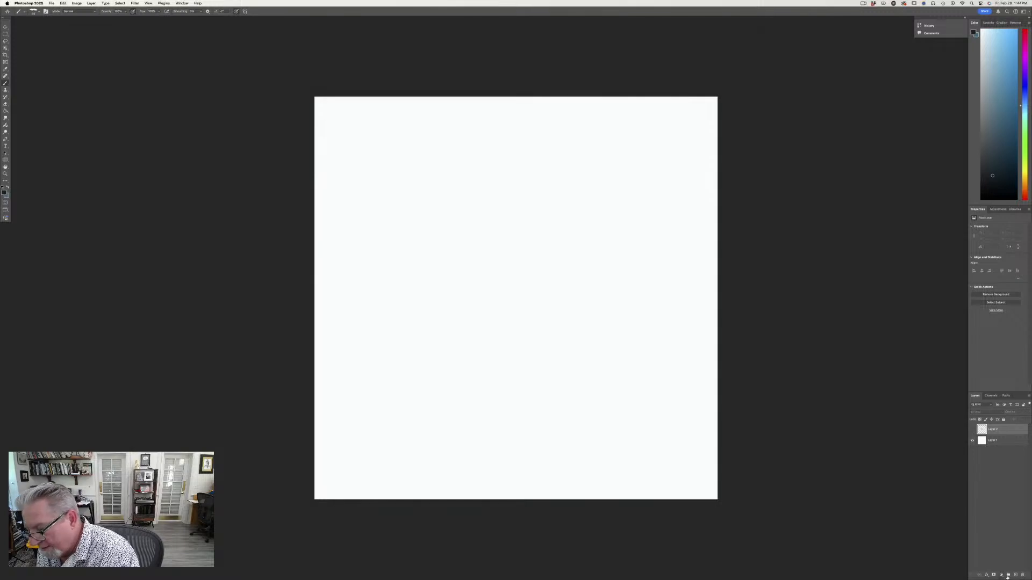
key("super+shift+alt+n")
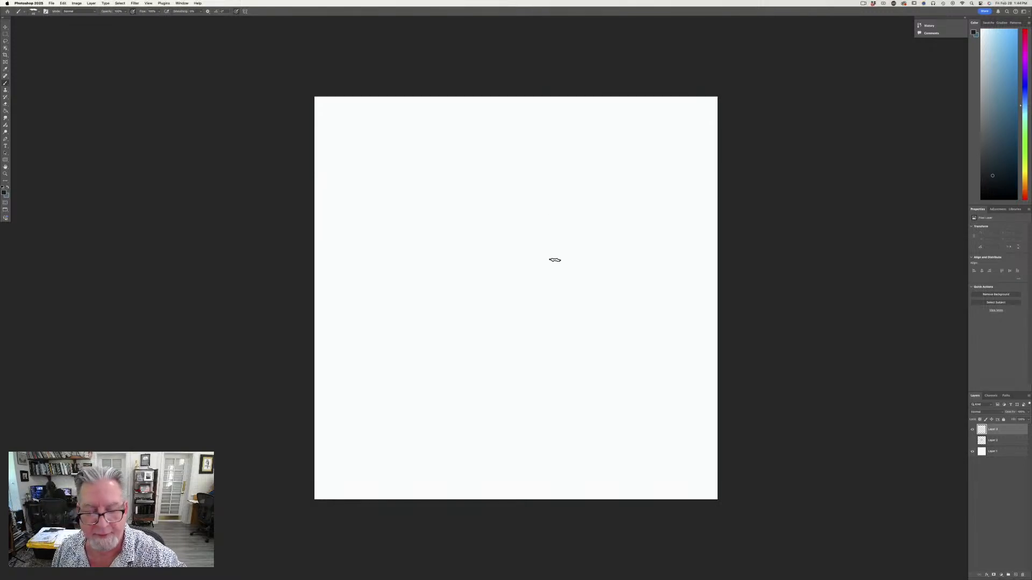
left_click(38, 11)
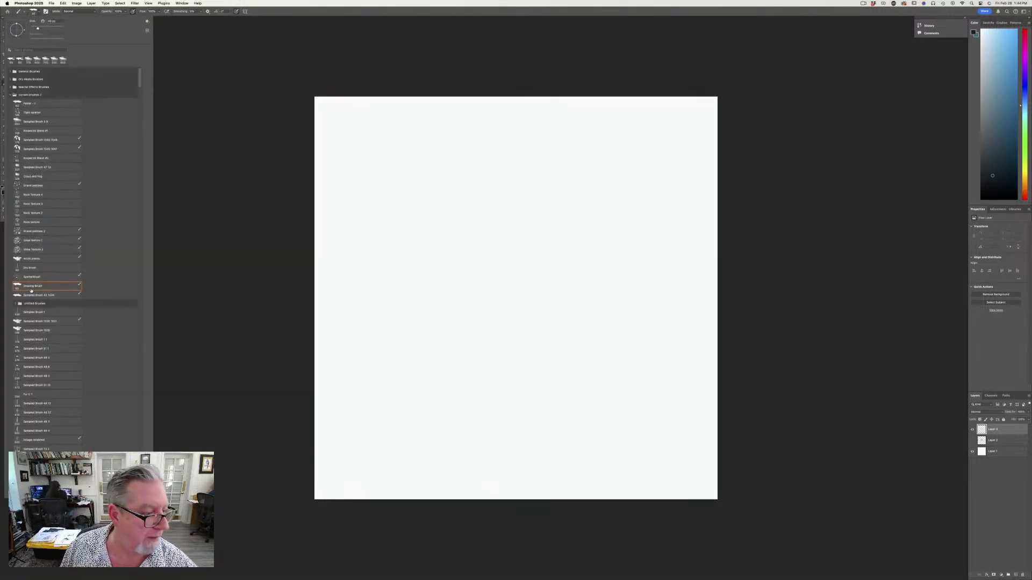
scroll(127, 91, "down", 10)
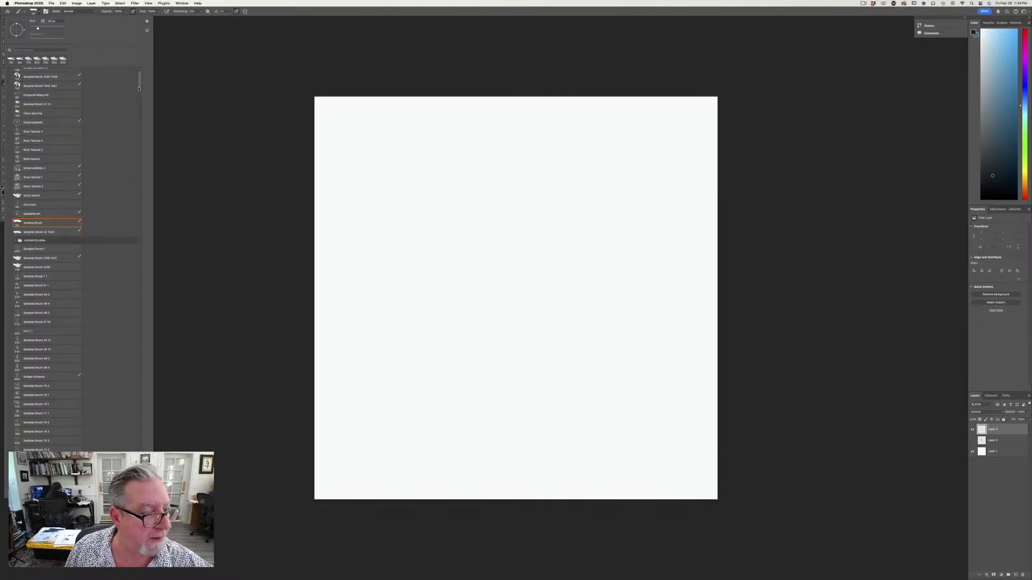
left_click(48, 340)
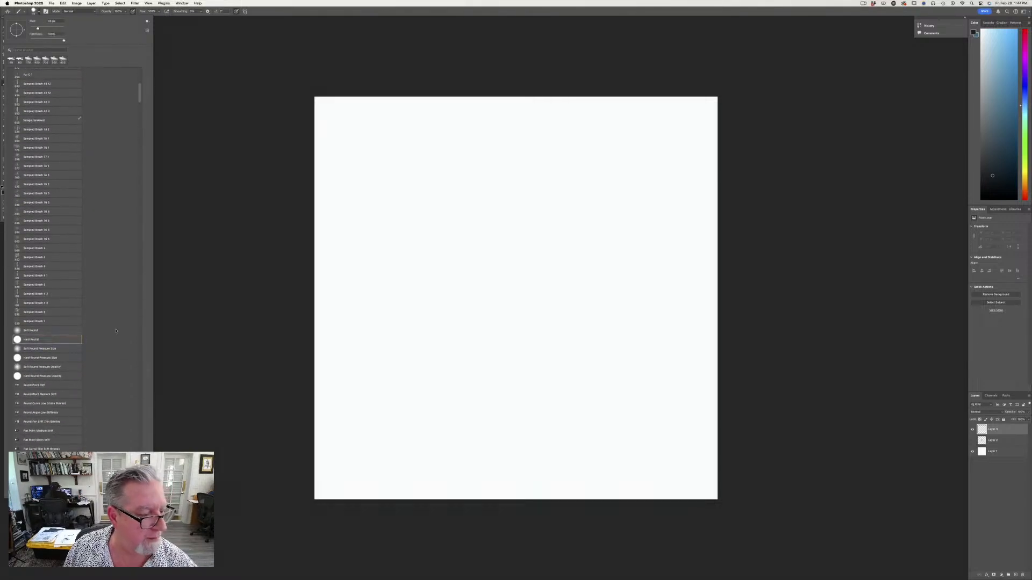
left_click(222, 317)
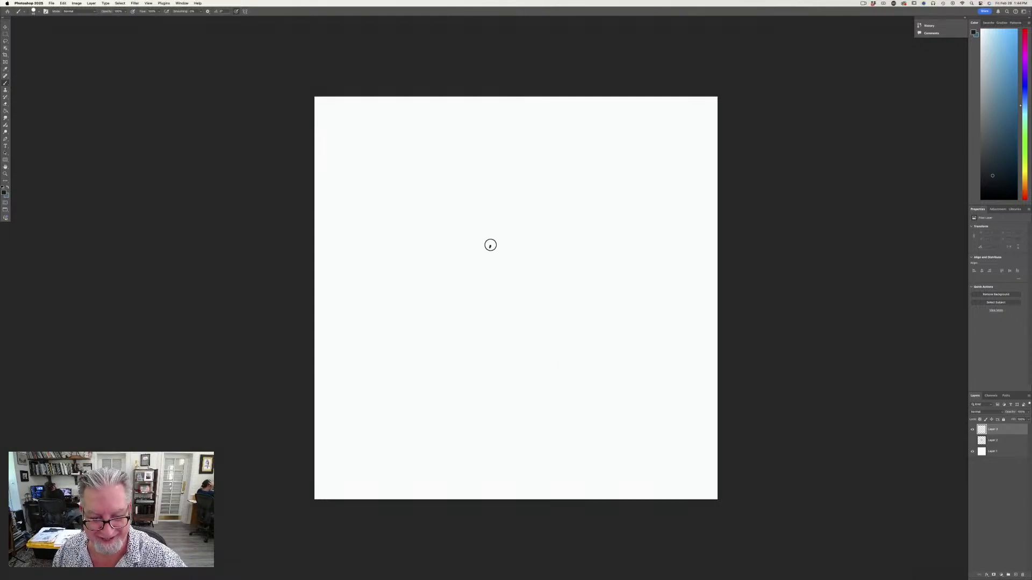
Paint a loose cluster of solid near-black oval spots in varied sizes just above the canvas centre.
mouse_move(488, 242)
left_mouse_down()
mouse_move(491, 266)
mouse_move(491, 243)
mouse_move(515, 257)
left_mouse_up()
mouse_move(539, 256)
left_mouse_down()
mouse_move(541, 231)
mouse_move(540, 257)
mouse_move(539, 230)
mouse_move(519, 243)
left_mouse_up()
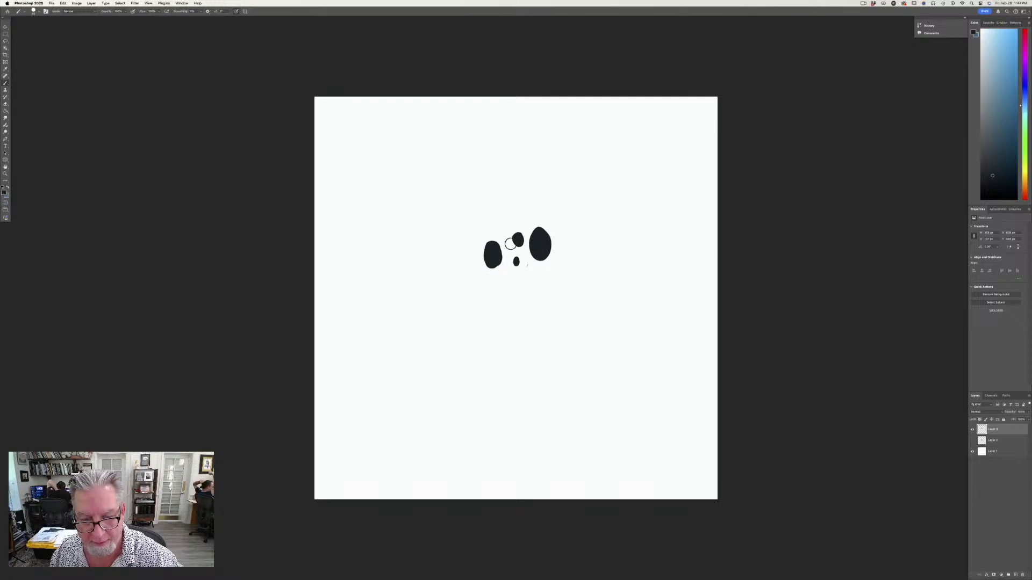
mouse_move(502, 281)
left_mouse_down()
mouse_move(533, 276)
mouse_move(533, 291)
mouse_move(523, 275)
mouse_move(513, 299)
left_mouse_up()
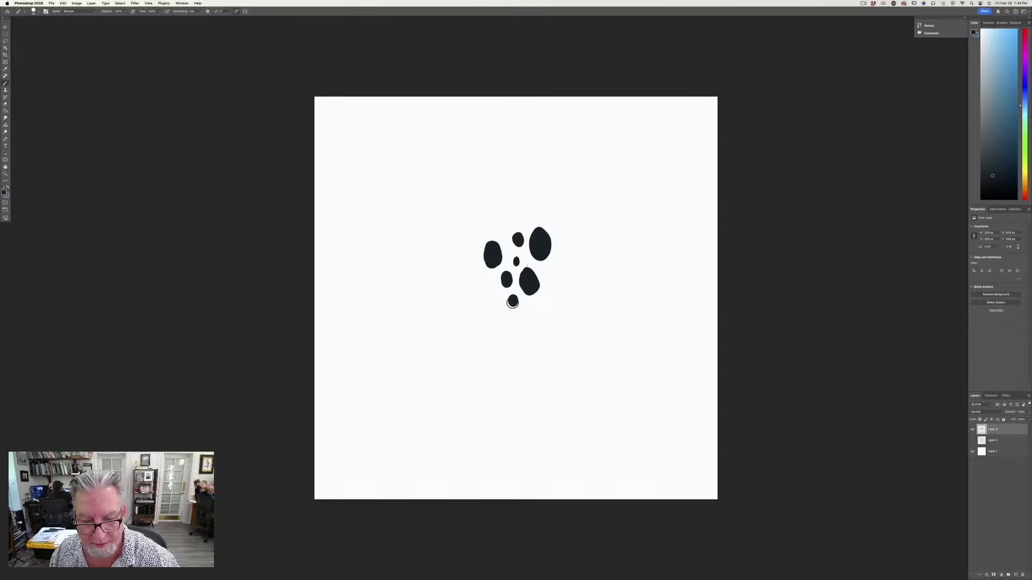
left_click_drag(550, 270, 547, 270)
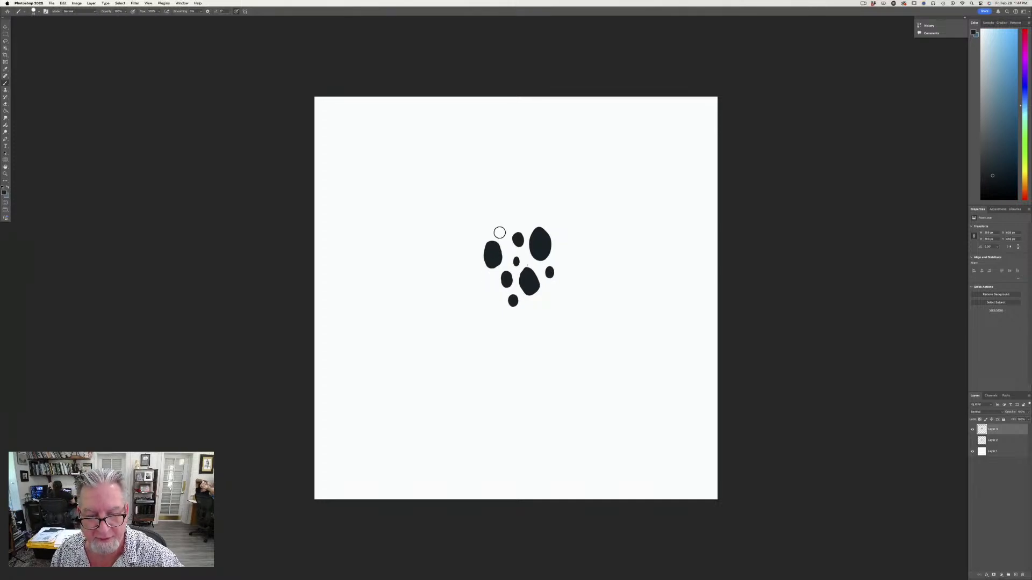
left_click(494, 291)
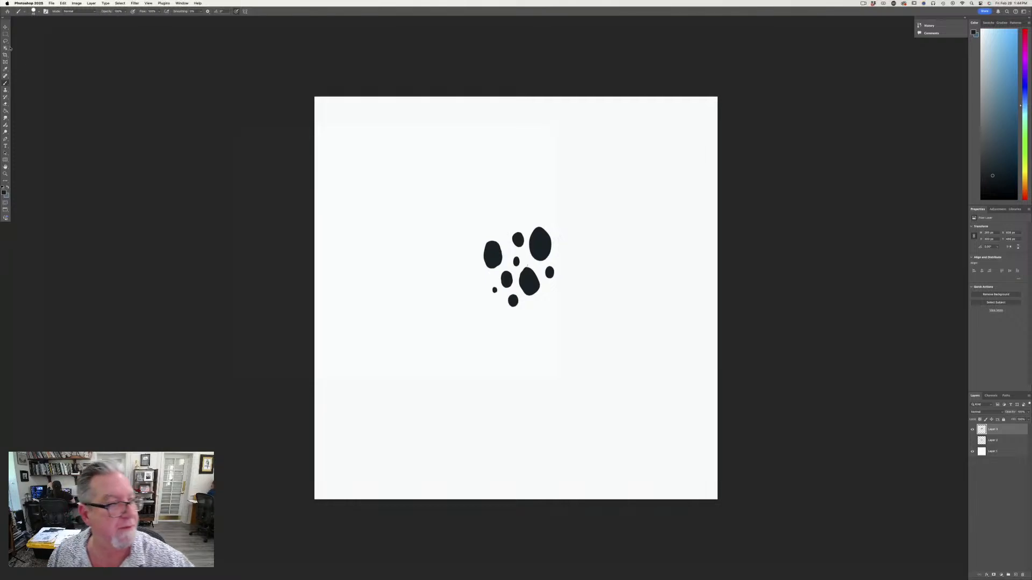
Move the spot cluster down toward the canvas centre and hide the white fill layer.
key("v")
left_click_drag(472, 320, 472, 352)
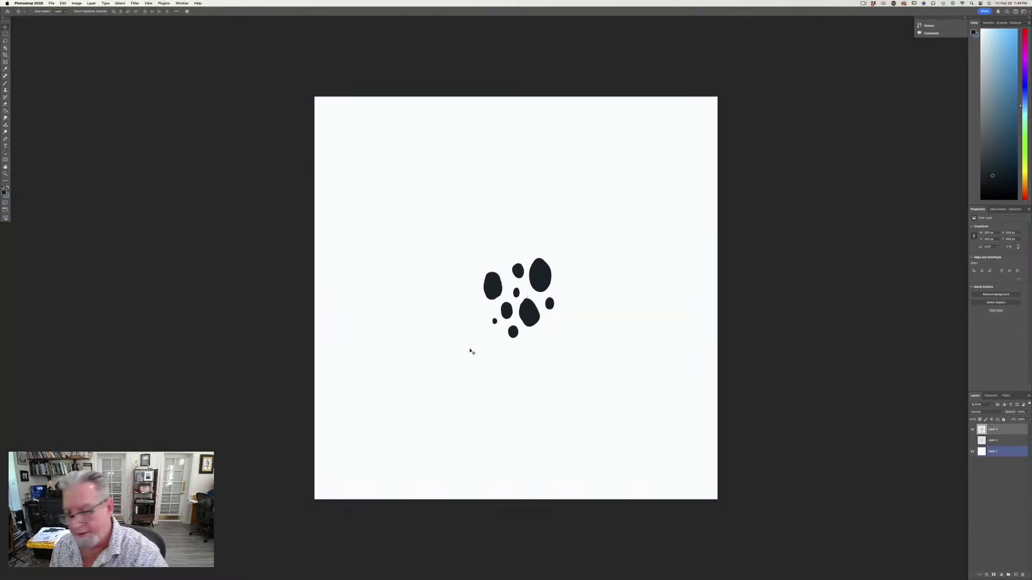
left_click(972, 452)
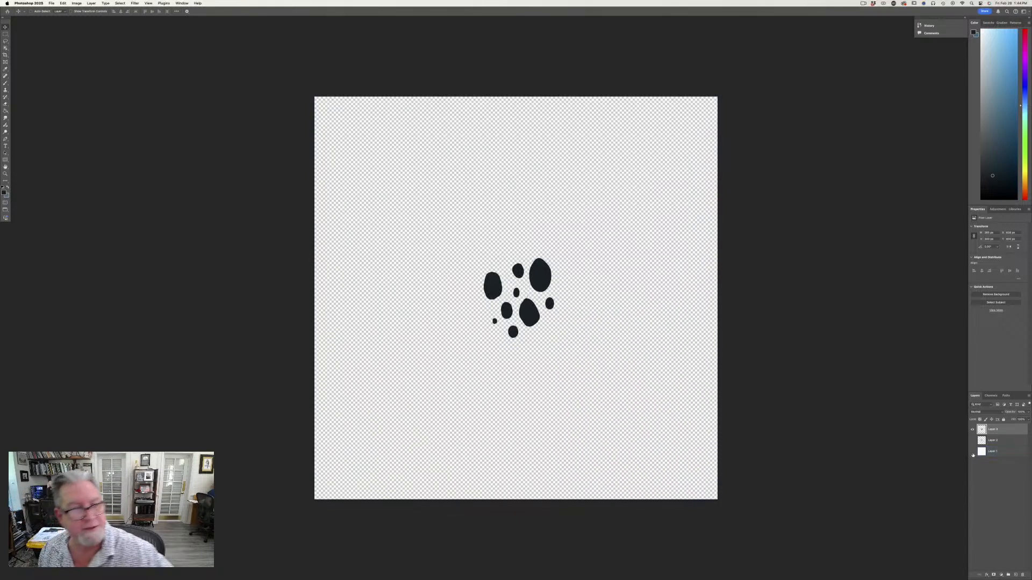
Define the spot cluster as a brush preset with the suggested name and activate the Brush tool.
left_click(52, 3)
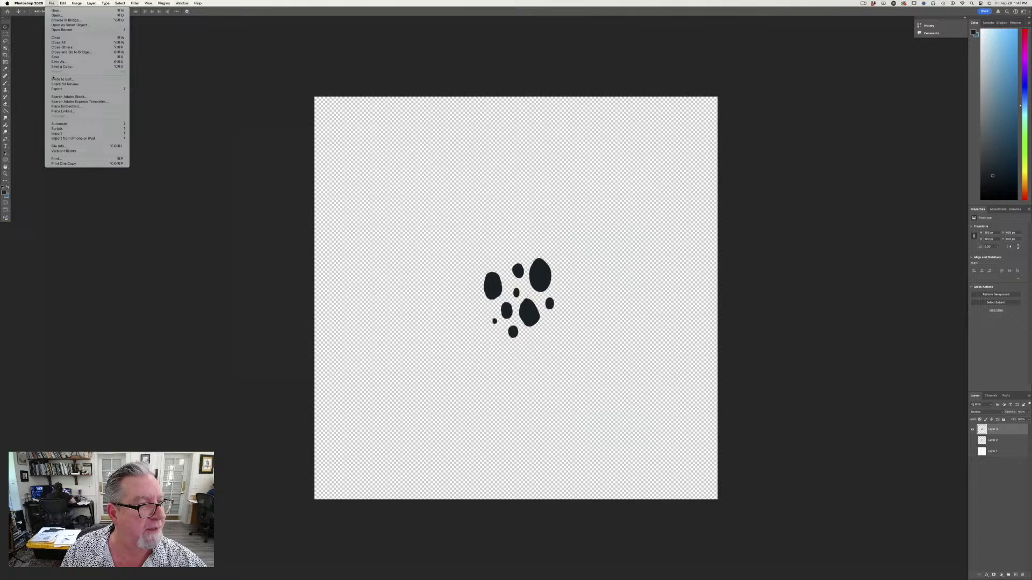
mouse_move(63, 4)
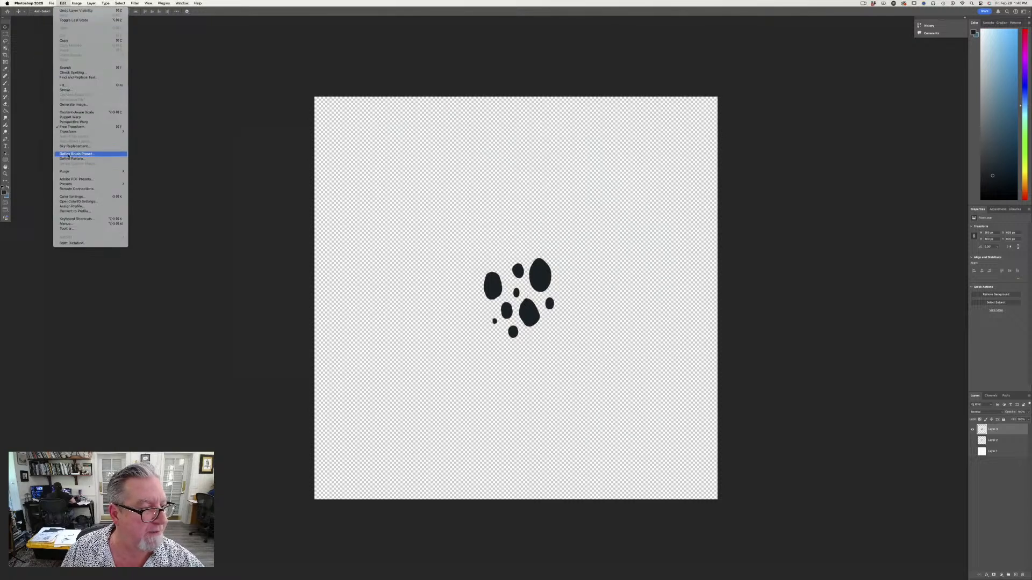
left_click(69, 154)
key("Return")
key("b")
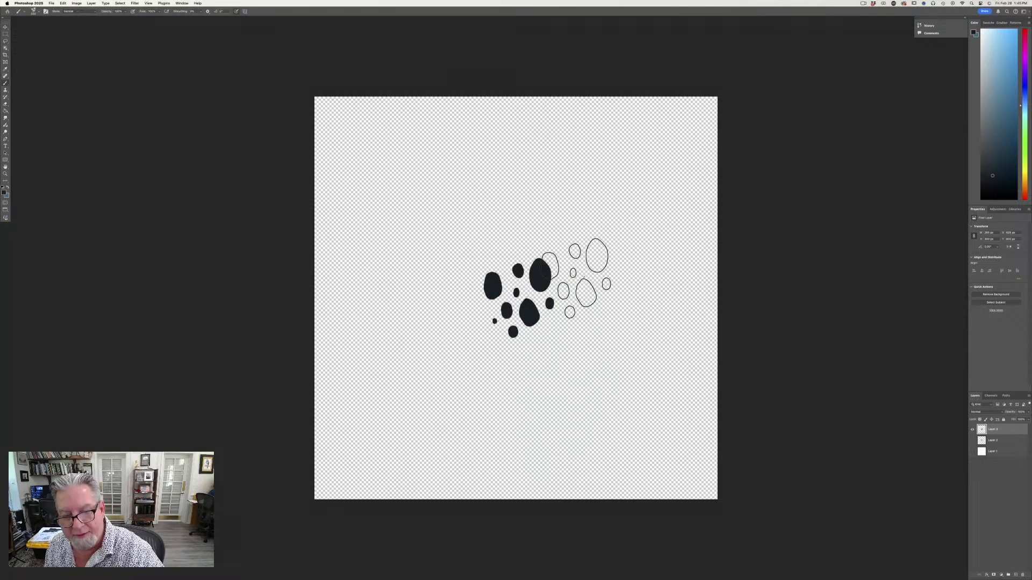
Show the white fill layer, hide the spot cluster layer, and add a new layer on top for testing.
left_click(971, 451)
left_click(971, 429)
left_click(1015, 574)
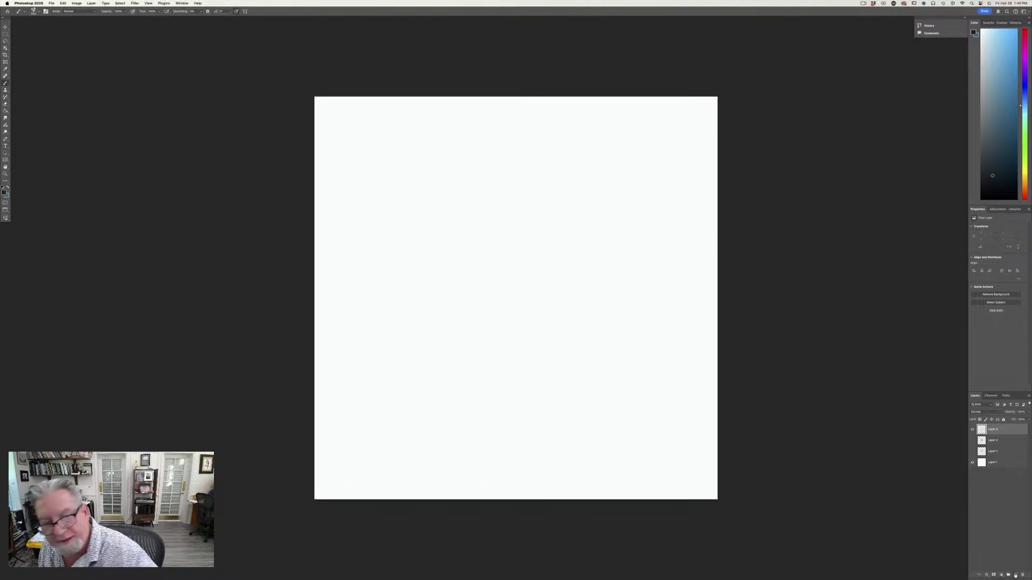
Widen the spot brush's tip spacing until the clusters separate and set its angle control to Direction.
left_click(46, 10)
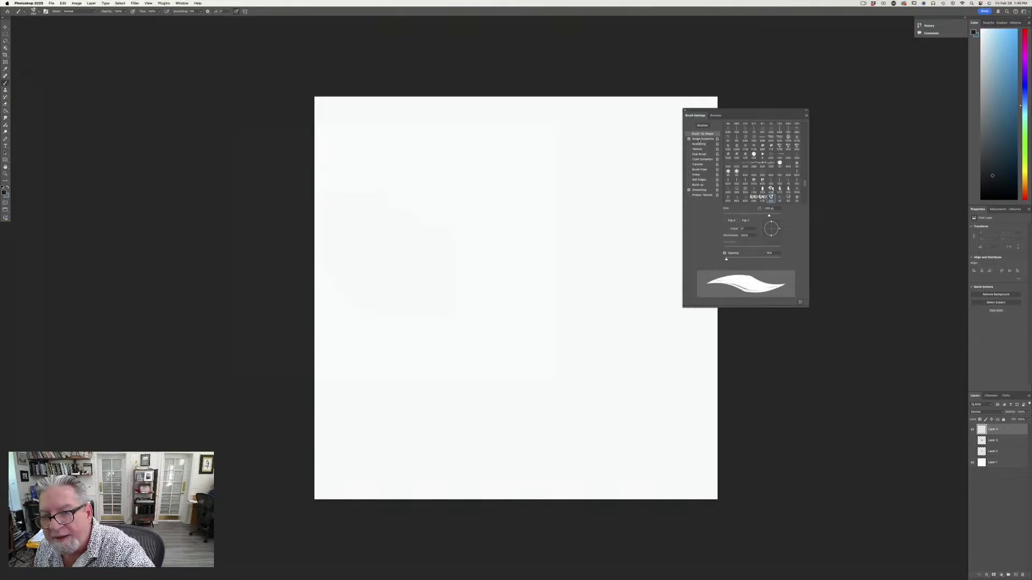
left_click_drag(726, 259, 751, 259)
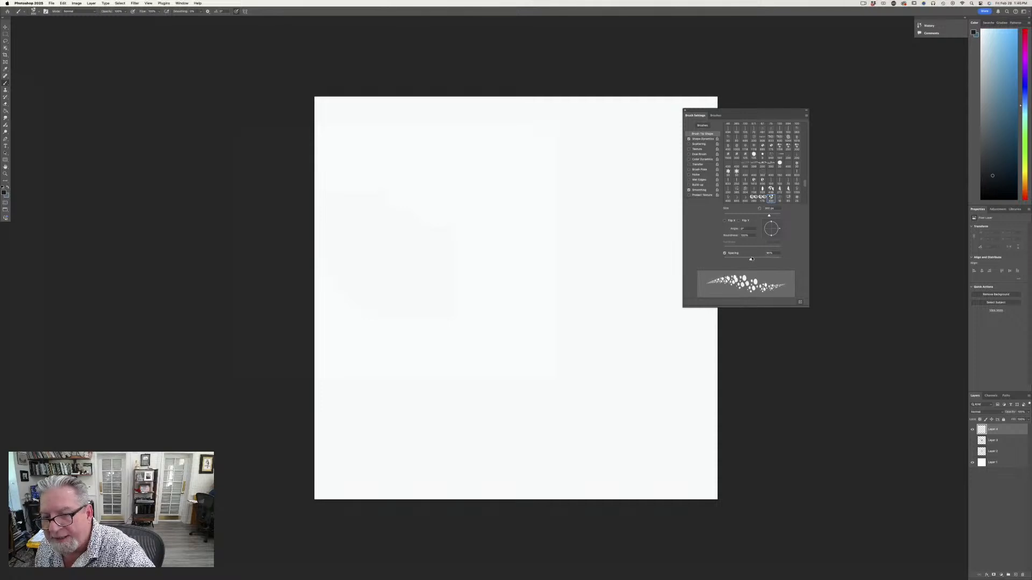
left_click(701, 140)
left_click(750, 176)
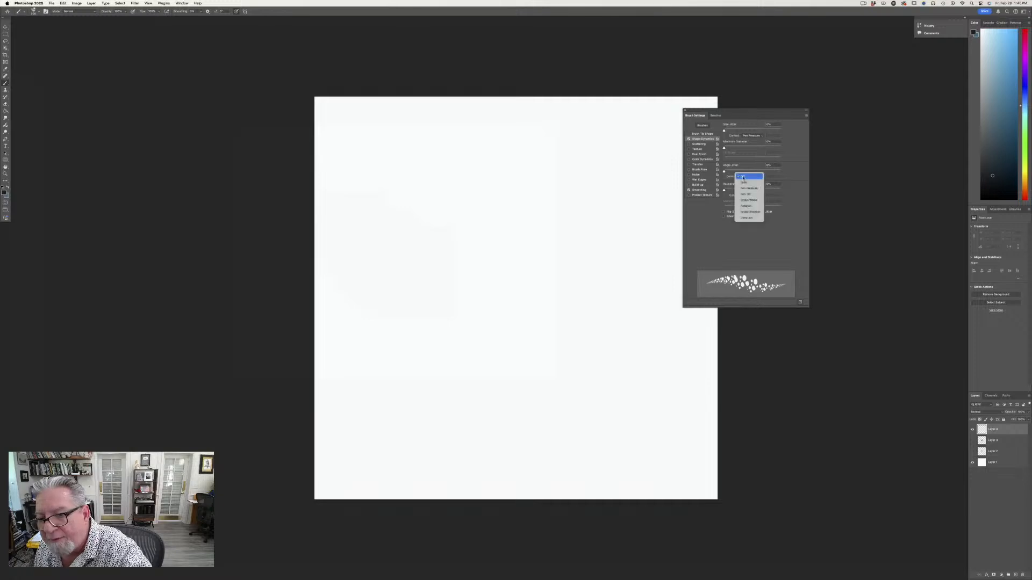
left_click(742, 212)
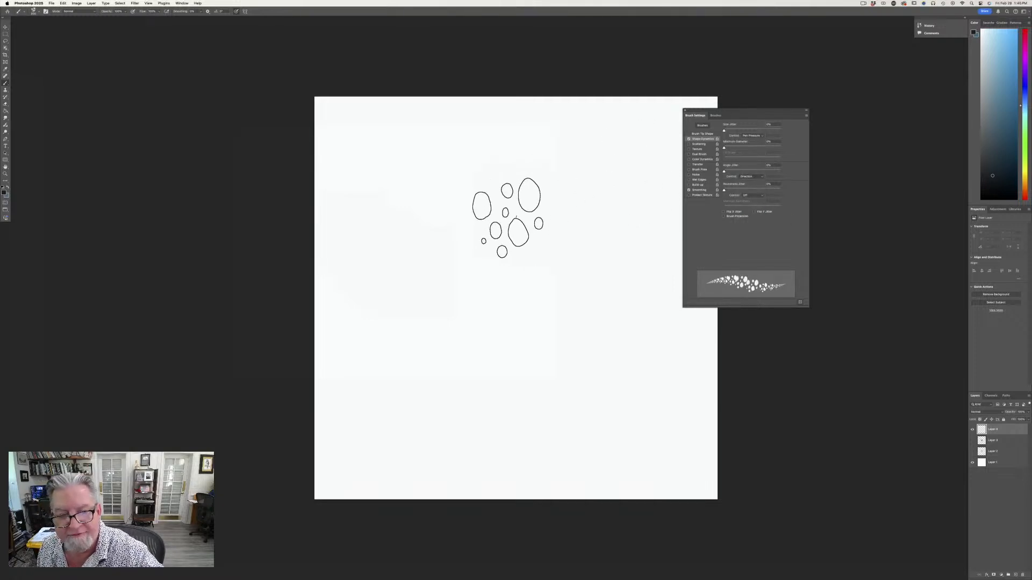
Paint test strokes of the spot brush down the blank canvas and undo them.
mouse_move(404, 130)
left_mouse_down()
mouse_move(395, 200)
mouse_move(435, 306)
mouse_move(403, 356)
mouse_move(430, 154)
mouse_move(486, 280)
mouse_move(462, 377)
left_mouse_up()
mouse_move(473, 143)
left_mouse_down()
mouse_move(487, 169)
mouse_move(502, 400)
left_mouse_up()
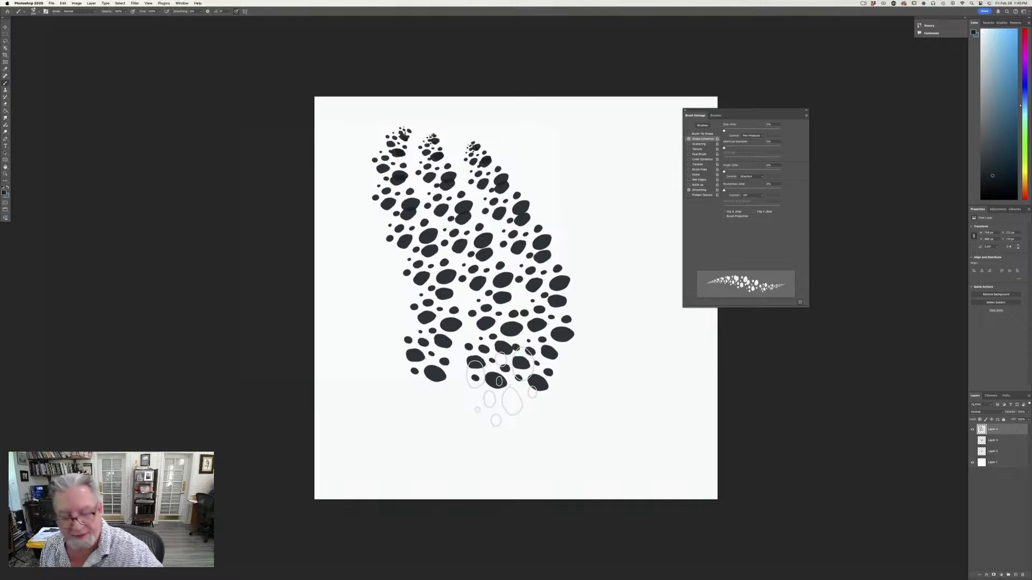
key("super+z")
key("super+z")
key("super+z")
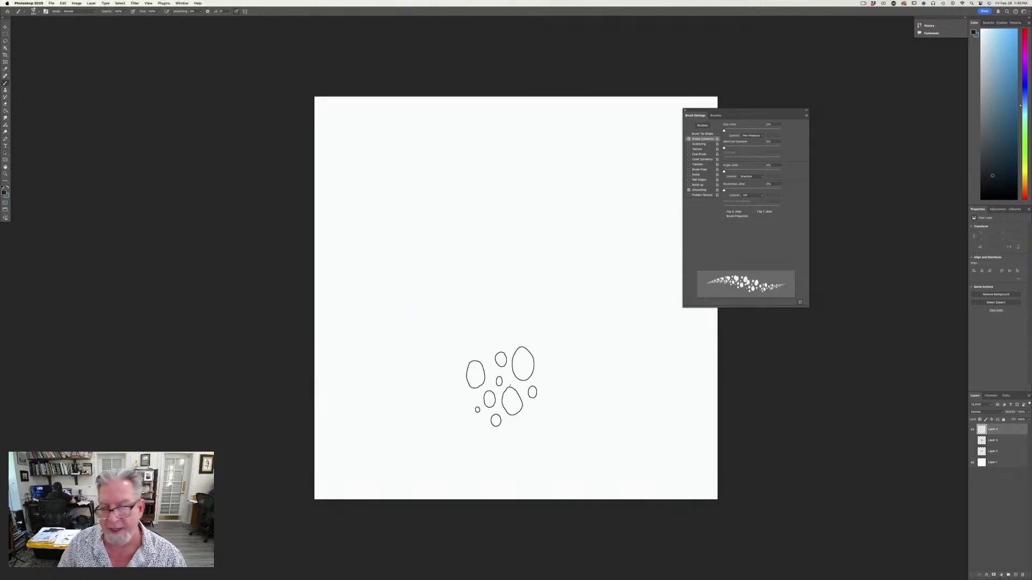
key("super+z")
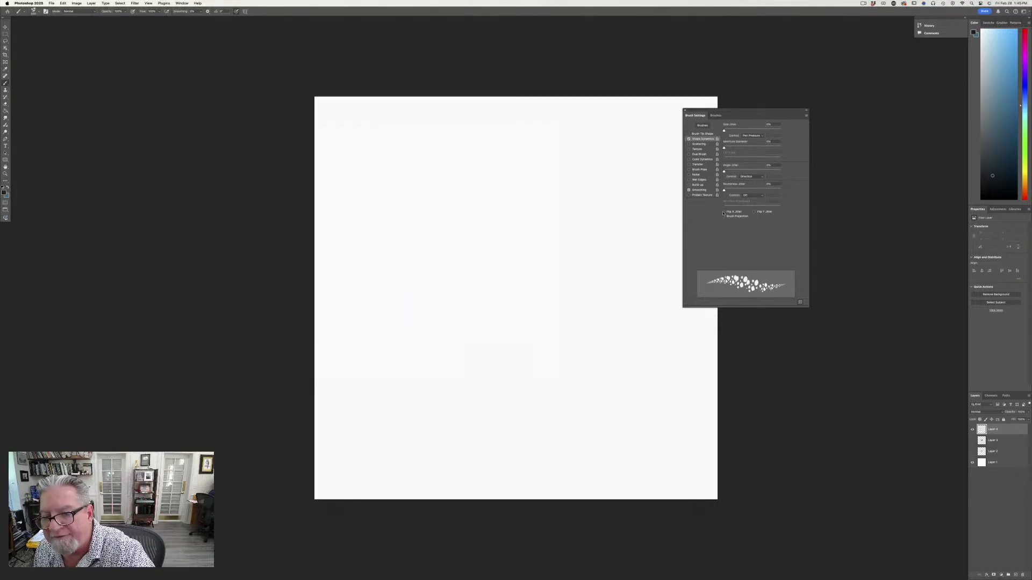
Enable Flip X Jitter and Flip Y Jitter for the spot brush and raise its size jitter to roughly half.
left_click(723, 212)
left_click(754, 213)
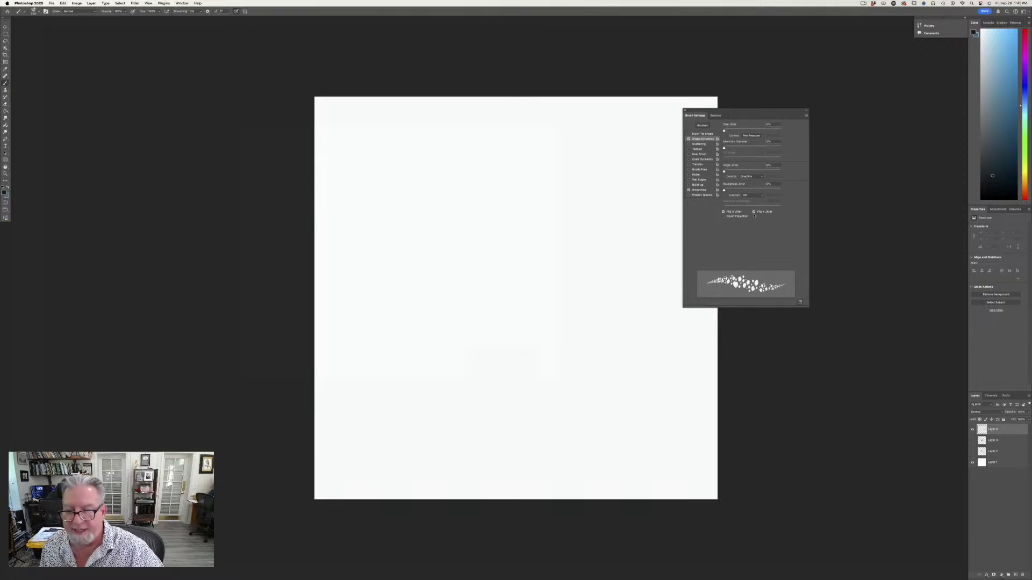
left_click_drag(724, 131, 755, 130)
Paint overlapping strokes with the spot brush until dense dark spots cover the test layer, leaving the upper-right corner of the canvas sparse.
mouse_move(380, 135)
left_mouse_down()
mouse_move(372, 200)
mouse_move(384, 405)
mouse_move(440, 397)
left_mouse_up()
left_click_drag(427, 139, 457, 379)
left_click_drag(472, 142, 476, 368)
left_click_drag(515, 144, 554, 374)
mouse_move(559, 150)
left_mouse_down()
mouse_move(585, 212)
mouse_move(593, 370)
left_mouse_up()
mouse_move(587, 141)
left_mouse_down()
mouse_move(600, 156)
mouse_move(622, 376)
left_mouse_up()
mouse_move(345, 276)
left_mouse_down()
mouse_move(360, 395)
mouse_move(384, 393)
mouse_move(419, 425)
mouse_move(428, 370)
mouse_move(456, 462)
mouse_move(458, 343)
mouse_move(479, 467)
mouse_move(493, 345)
mouse_move(509, 450)
mouse_move(551, 399)
mouse_move(547, 382)
mouse_move(584, 454)
mouse_move(593, 345)
mouse_move(607, 448)
mouse_move(646, 362)
mouse_move(640, 402)
mouse_move(674, 410)
mouse_move(639, 508)
left_mouse_up()
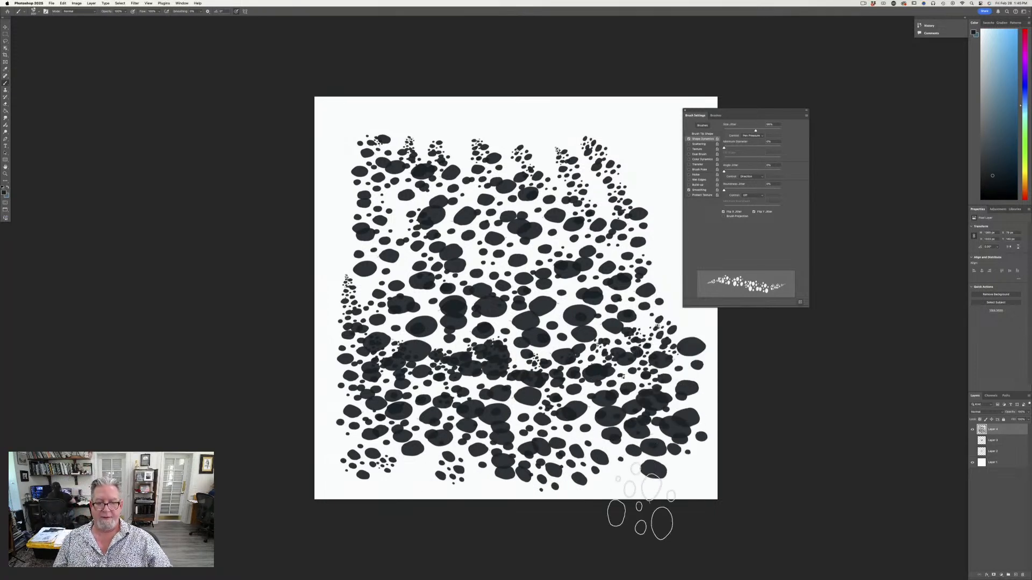
mouse_move(489, 142)
left_mouse_down()
mouse_move(438, 111)
mouse_move(345, 127)
mouse_move(346, 471)
mouse_move(371, 322)
left_mouse_up()
left_click_drag(639, 135, 642, 411)
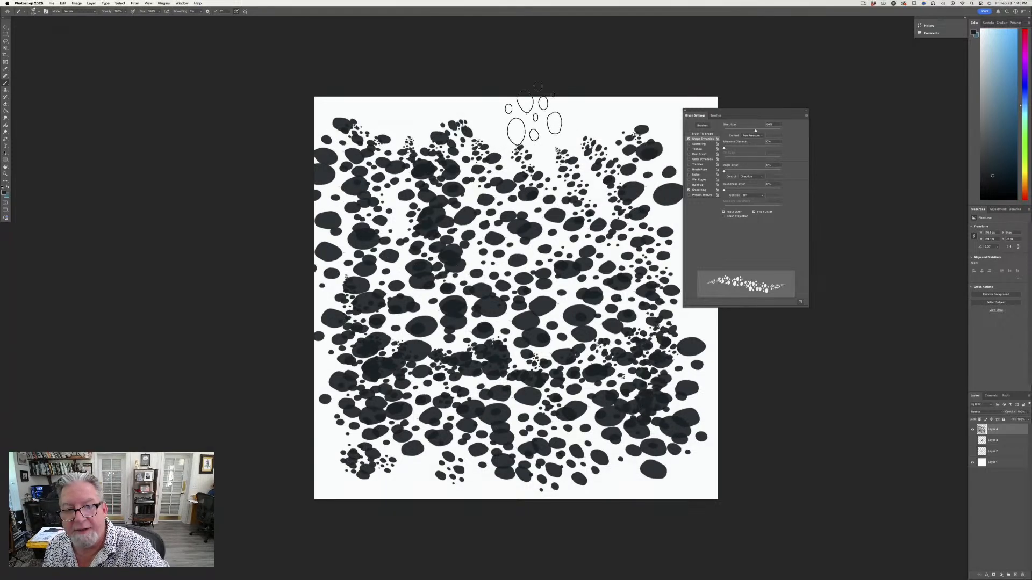
left_click_drag(534, 114, 537, 274)
left_click_drag(501, 103, 509, 265)
left_click_drag(460, 111, 451, 248)
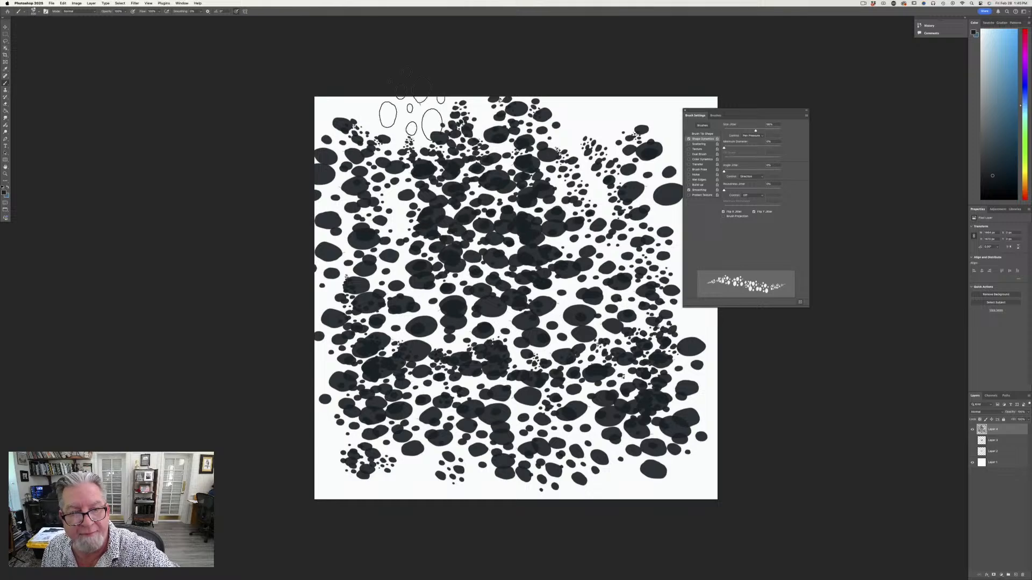
left_click_drag(410, 114, 407, 274)
left_click_drag(376, 111, 380, 287)
left_click_drag(349, 172, 346, 279)
left_click_drag(330, 137, 336, 492)
mouse_move(323, 249)
left_mouse_down()
mouse_move(338, 435)
mouse_move(360, 478)
left_mouse_up()
left_click_drag(414, 271, 422, 511)
left_click_drag(447, 274, 464, 478)
left_click_drag(492, 299, 503, 487)
left_click_drag(524, 255, 529, 516)
left_click_drag(570, 272, 580, 497)
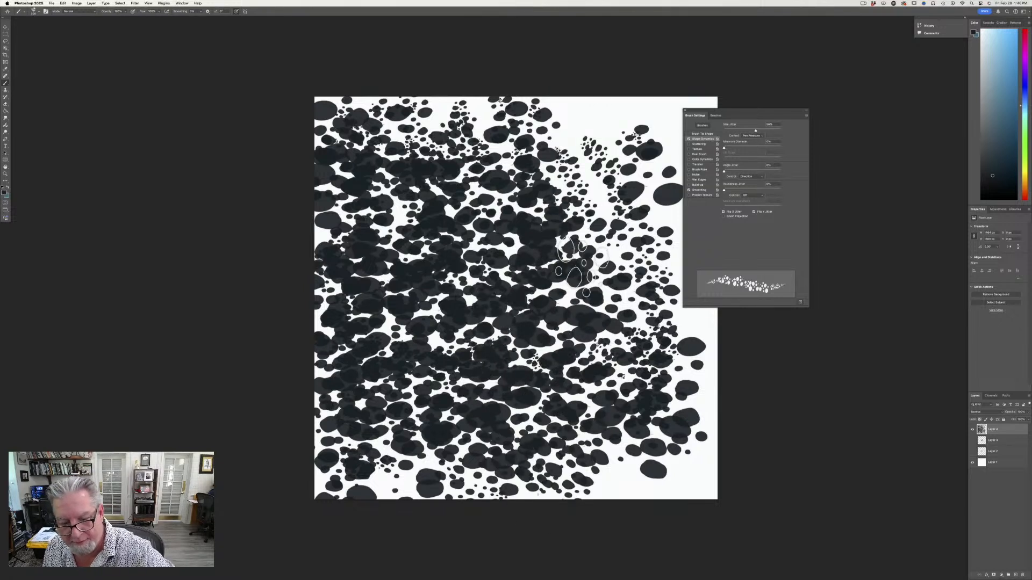
left_click_drag(602, 196, 632, 462)
left_click_drag(647, 271, 680, 497)
left_click_drag(690, 336, 691, 537)
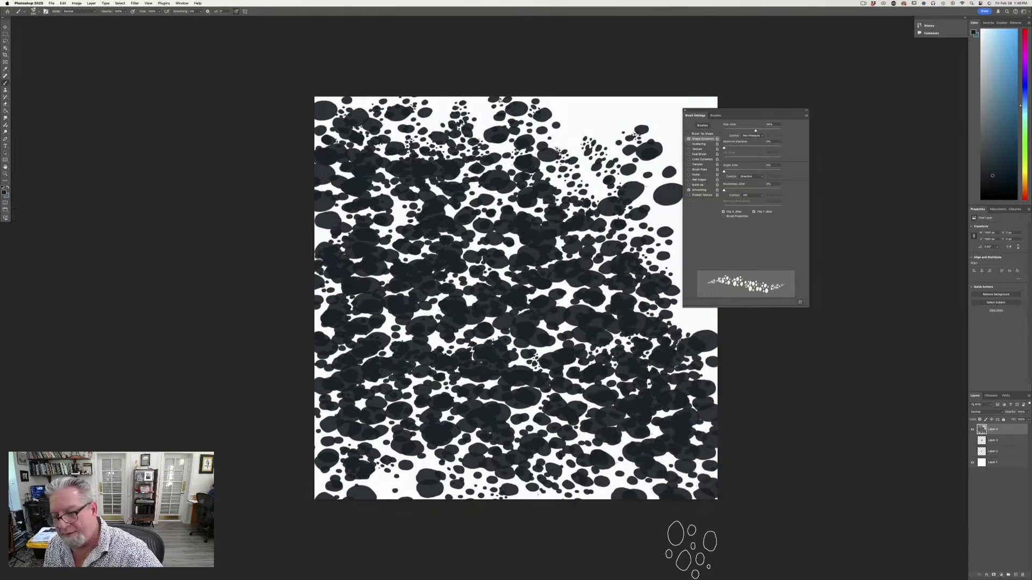
Save the adjusted spot brush as a new preset with the suggested name, including its size and tool settings, and close the brush settings.
left_click(799, 302)
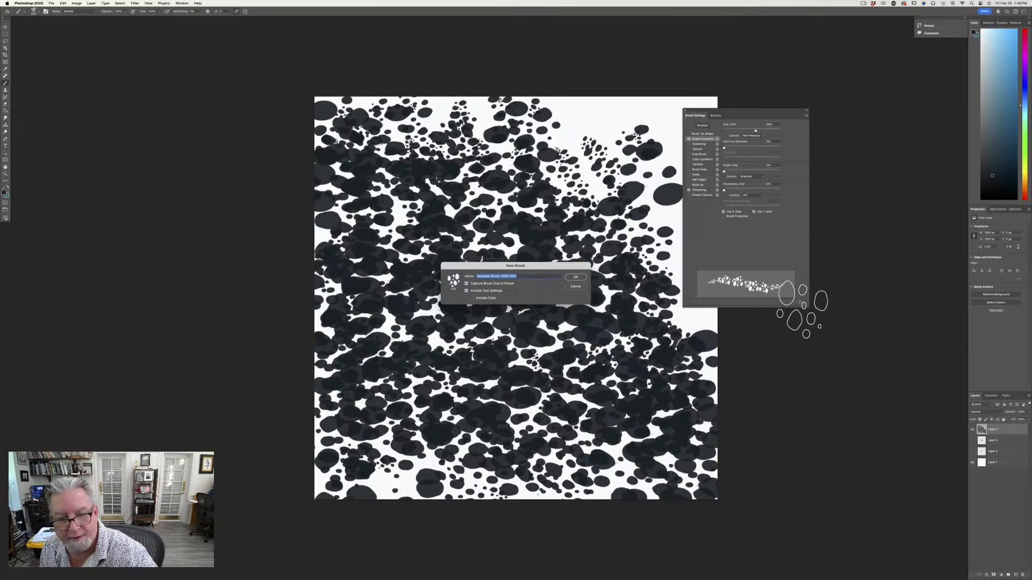
left_click(575, 277)
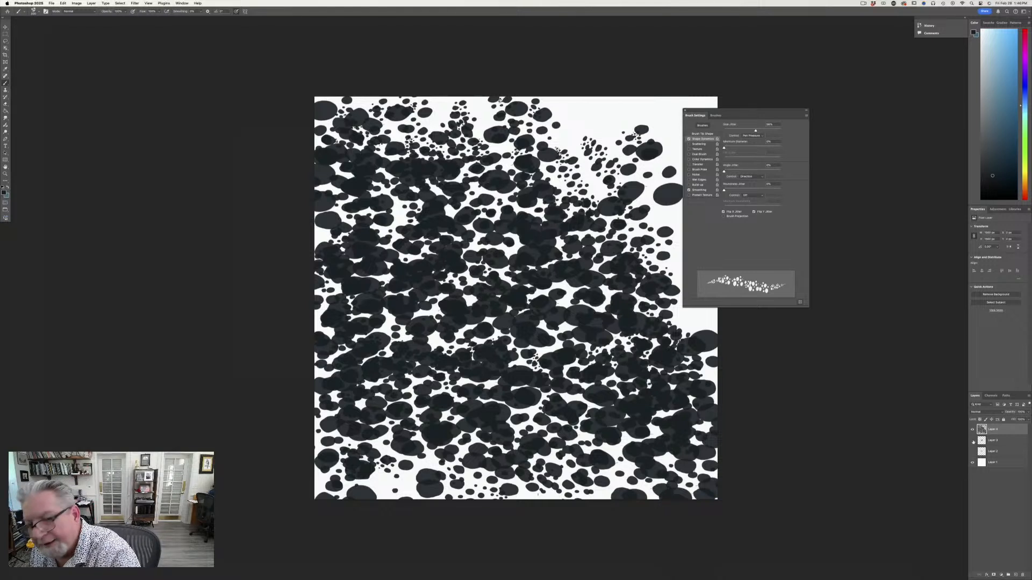
left_click(683, 111)
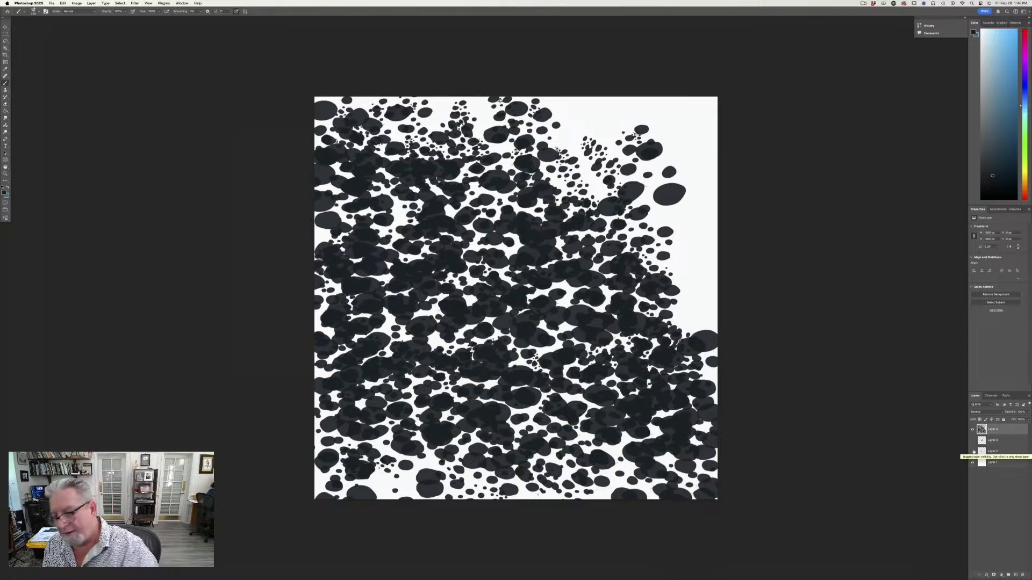
Hide the spot test layer and show the ring sketch layer over the white fill, keeping the spot cluster layer hidden.
left_click(972, 430)
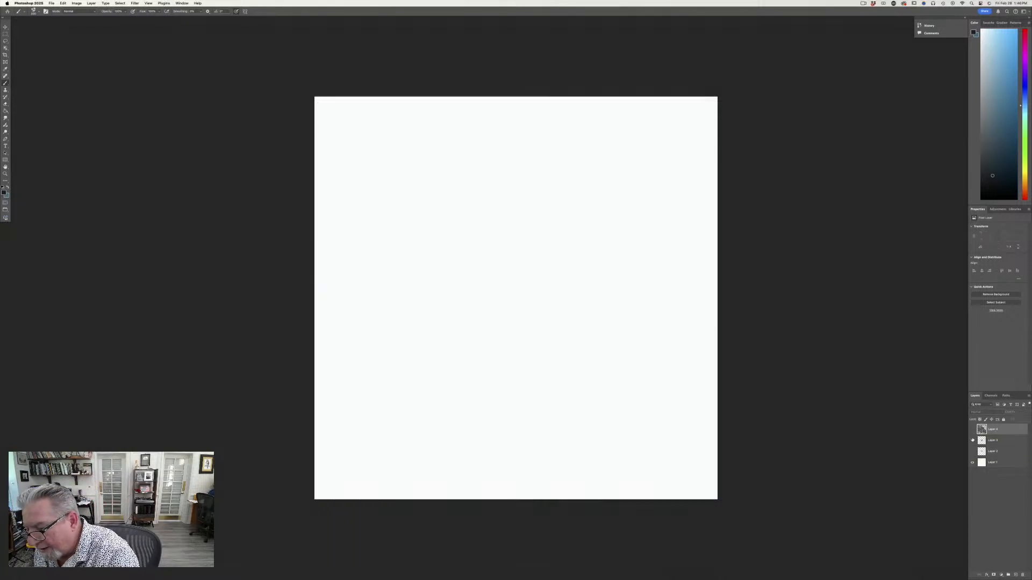
left_click(972, 441)
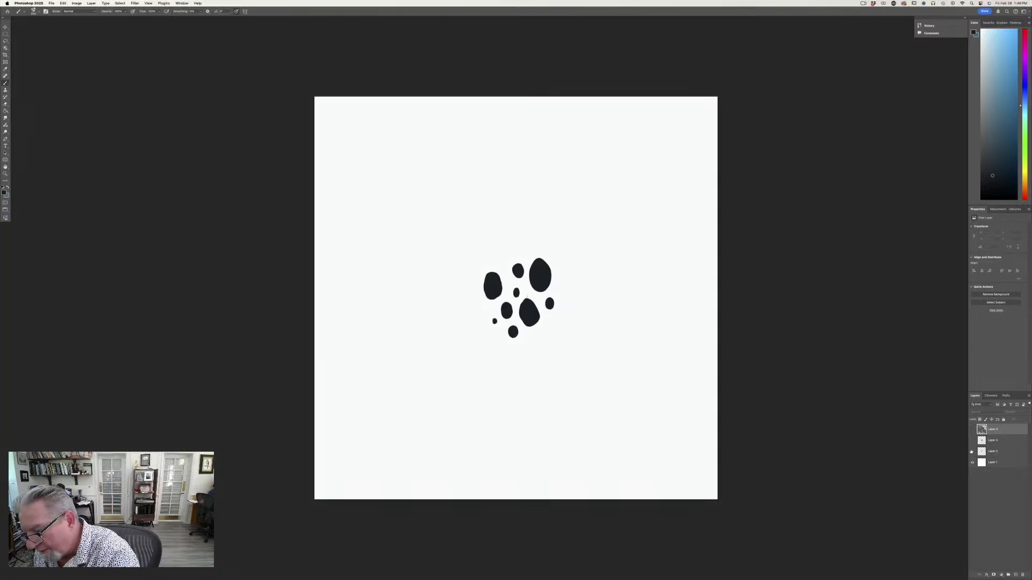
left_click(972, 452)
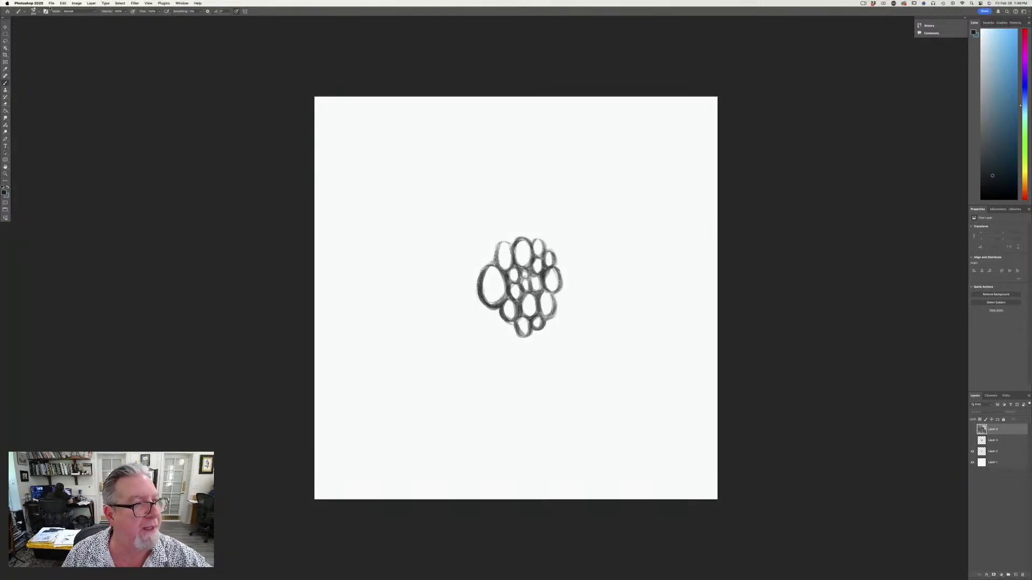
Define the ring sketch over its white background as a brush preset with the suggested name.
left_click(52, 3)
mouse_move(63, 4)
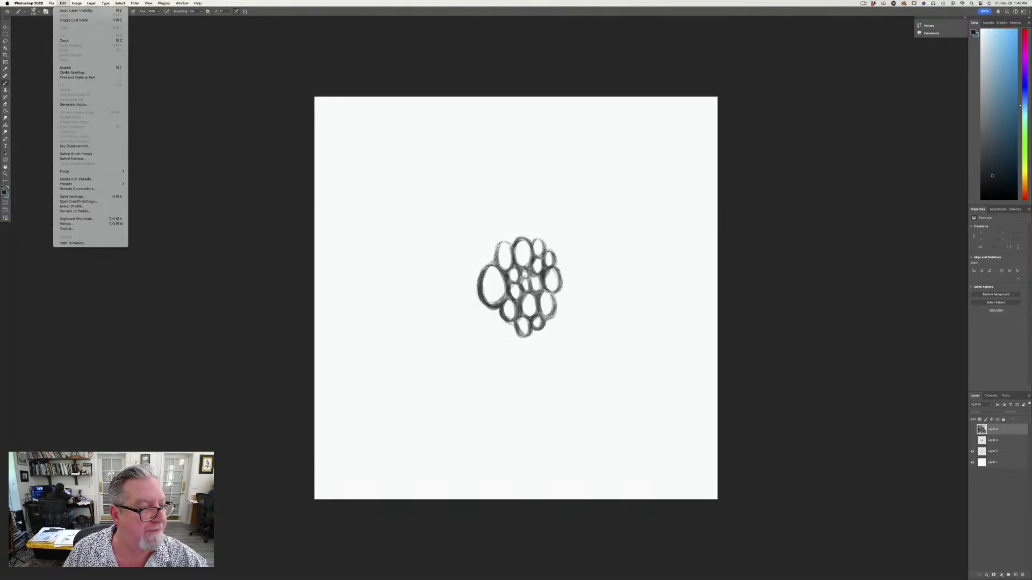
left_click(73, 154)
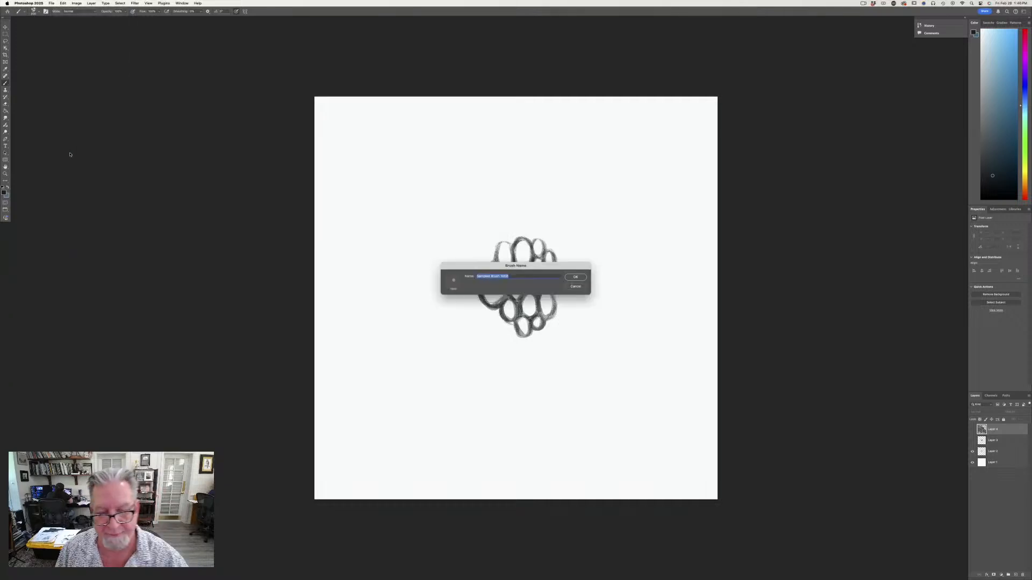
left_click(574, 278)
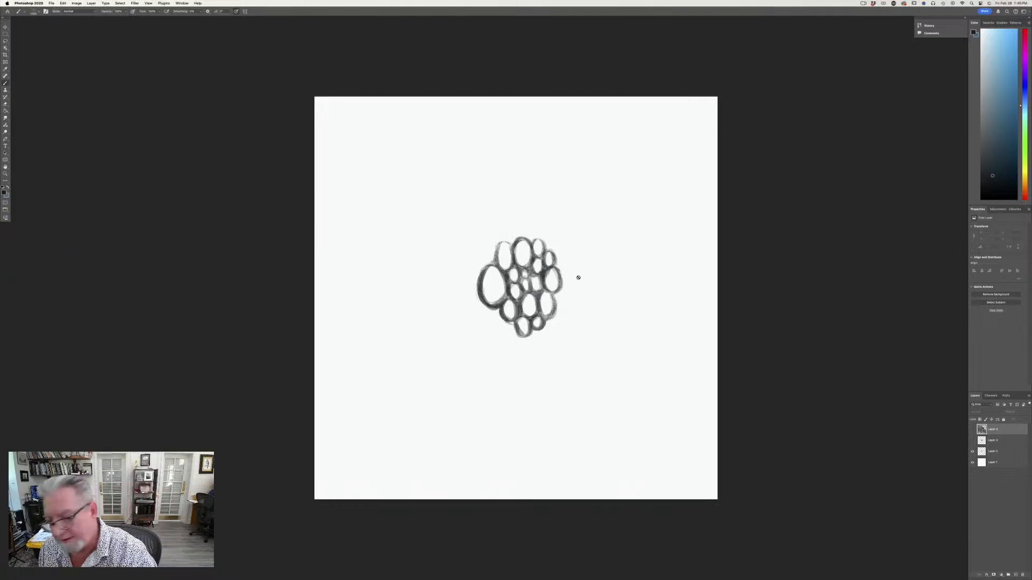
Hide the ring sketch layer and add a new layer at the top of the stack.
left_click(972, 451)
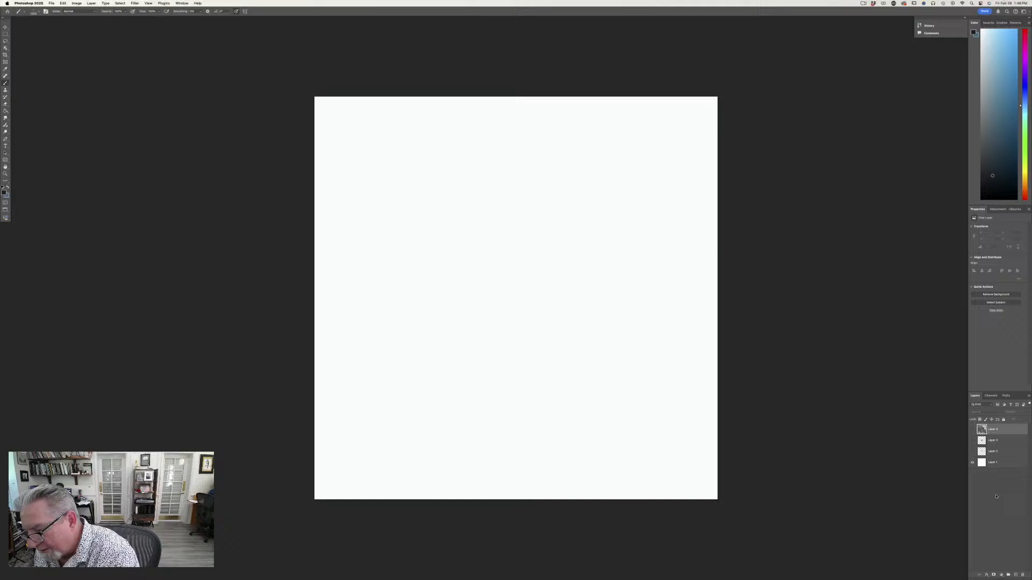
left_click(1015, 575)
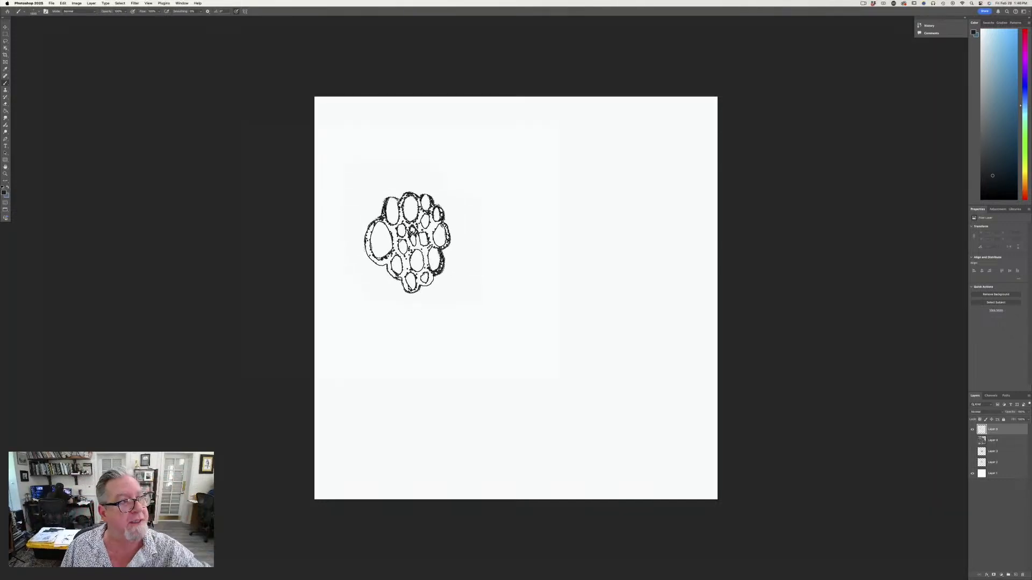
Widen the ring brush's tip spacing until the ring clusters separate, and close the brush settings.
key("F5")
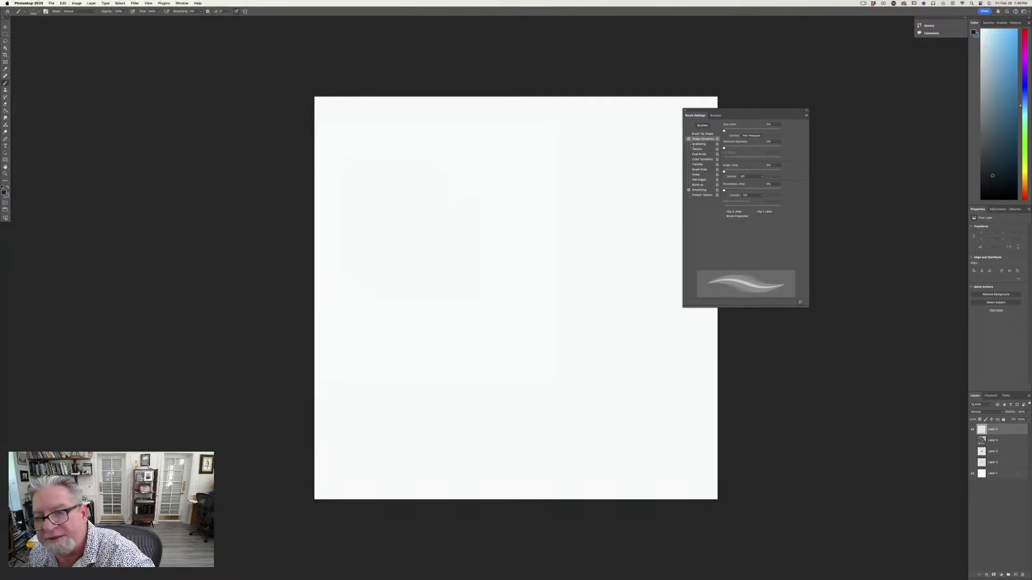
left_click(698, 134)
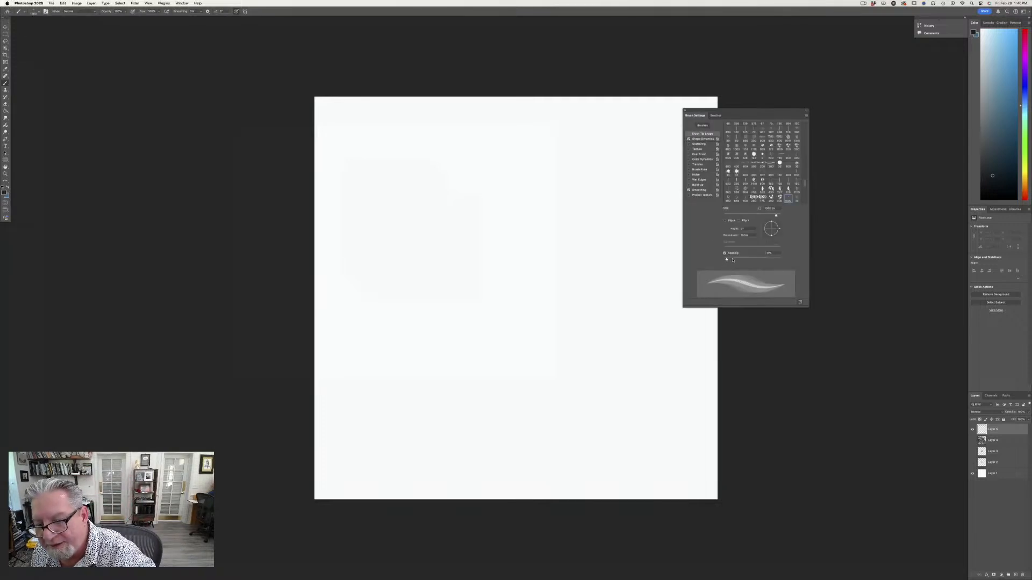
left_click_drag(732, 260, 748, 260)
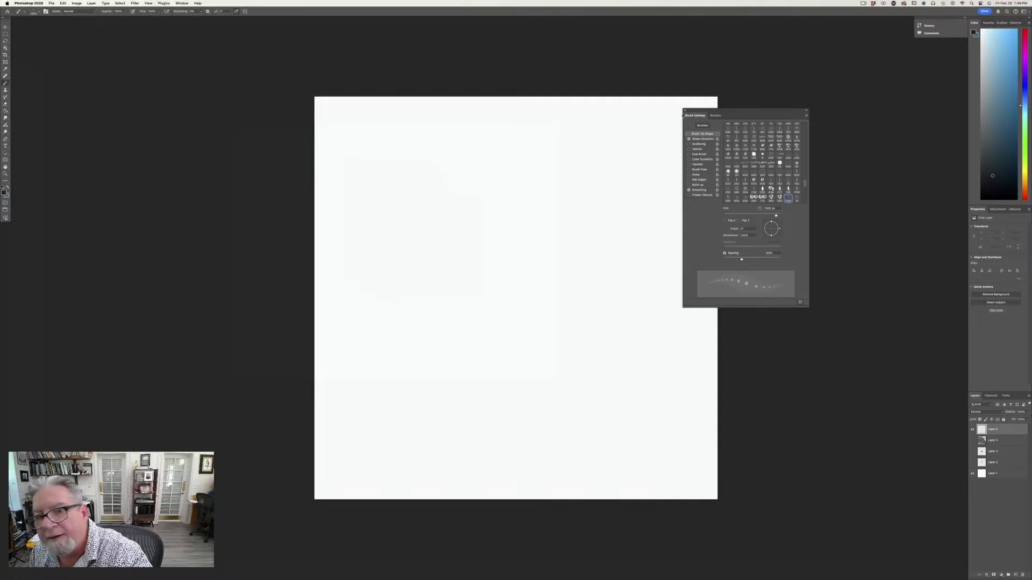
left_click(684, 111)
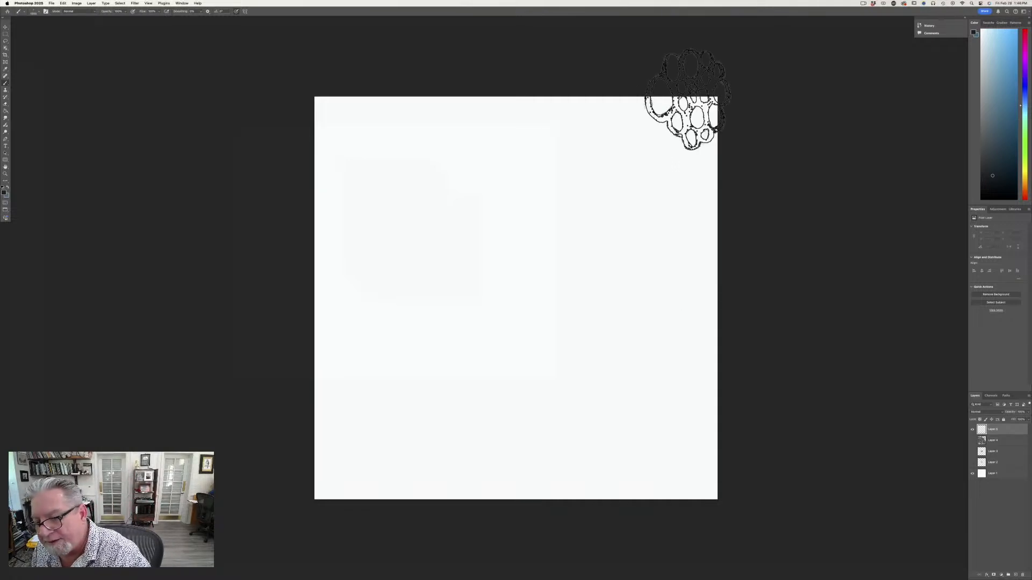
Show the ring sketch layer and hide the white fill layer so the rings sit on transparency.
left_click(972, 462)
left_click(971, 473)
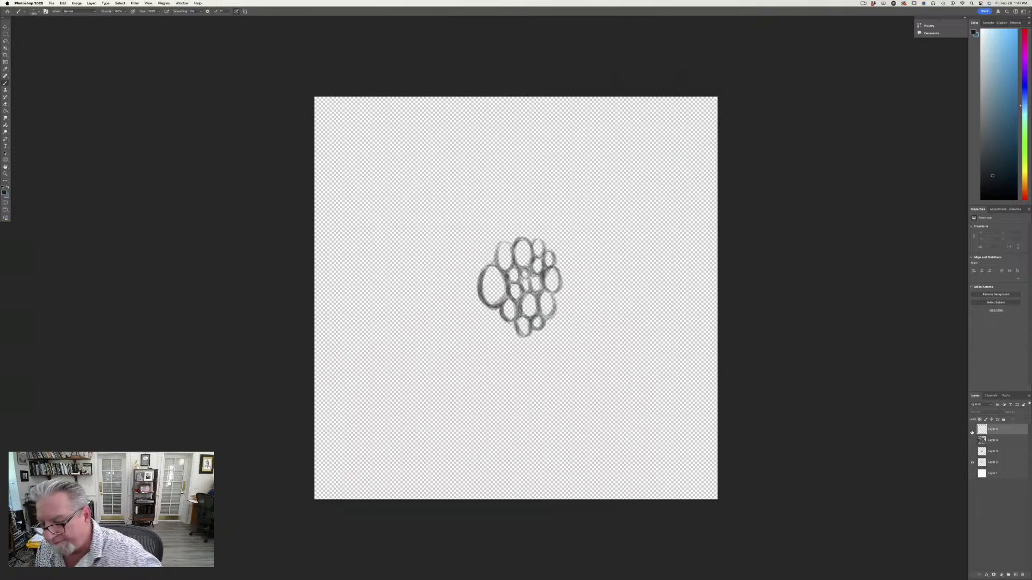
Define the grey bubble cluster drawing as a brush preset, keeping the default name.
left_click(63, 3)
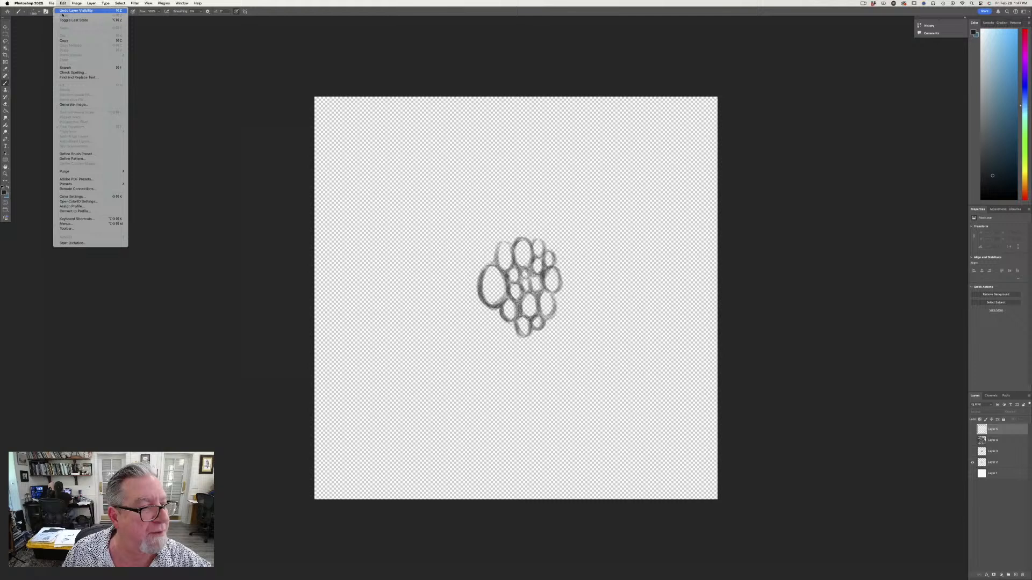
left_click(65, 154)
left_click(574, 278)
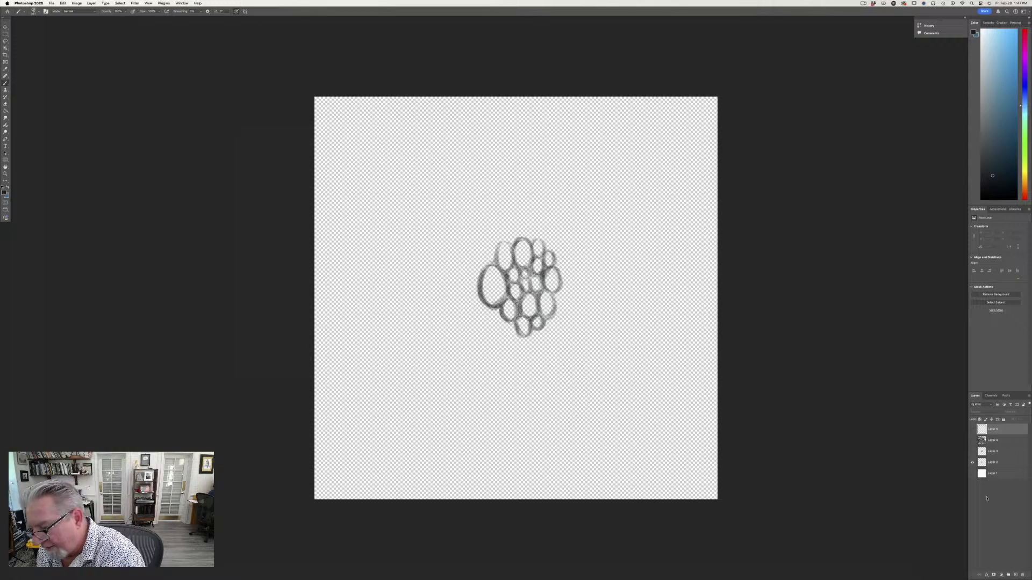
Add an empty layer on top and show the white Layer 1 as a backdrop for test strokes.
left_click(1014, 573)
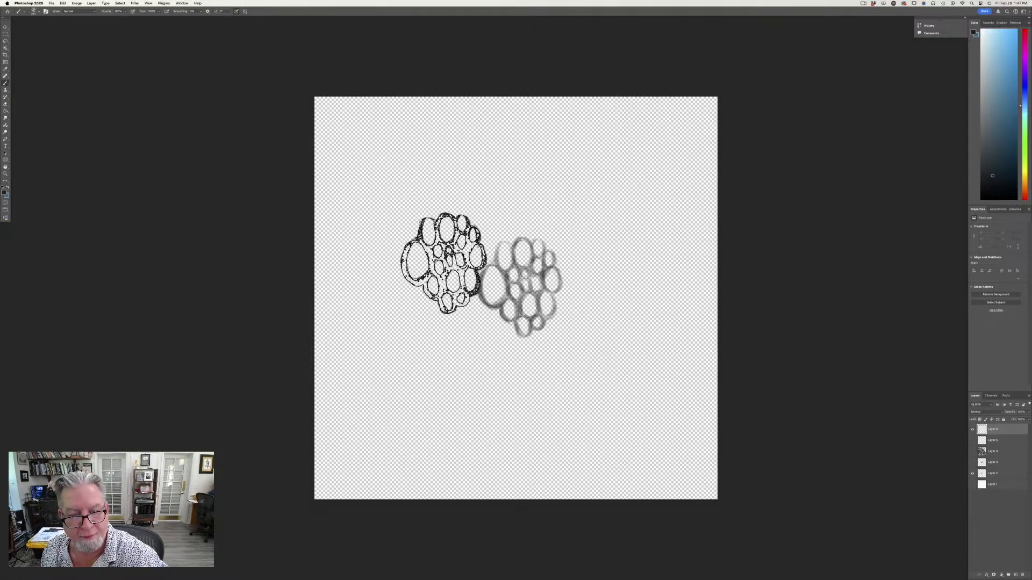
left_click(973, 485)
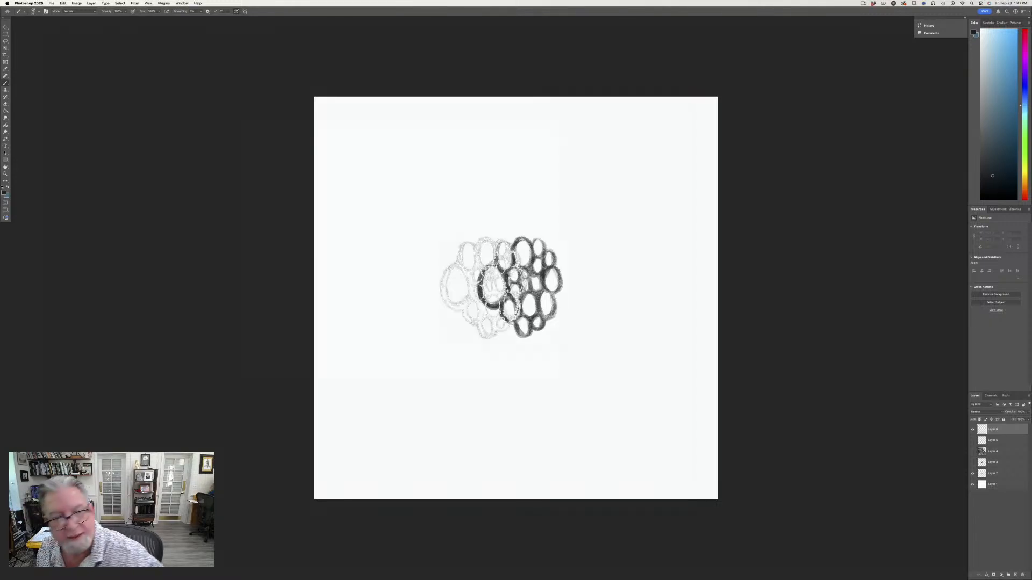
Widen the spacing of the bubble brush tip so its stamps separate, and set the Angle Jitter control to Direction.
key("F5")
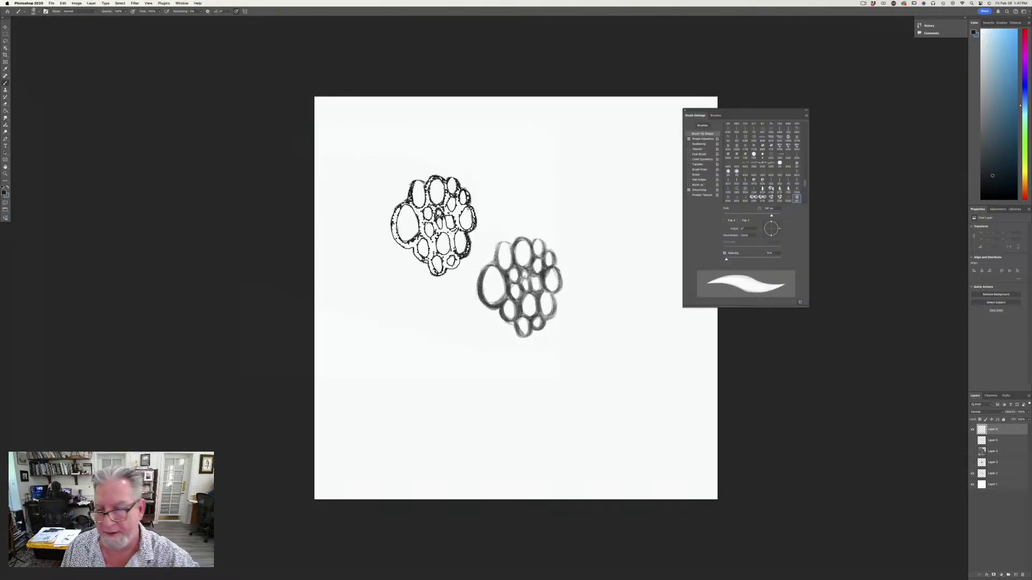
mouse_move(726, 260)
left_mouse_down()
mouse_move(767, 260)
mouse_move(746, 259)
left_mouse_up()
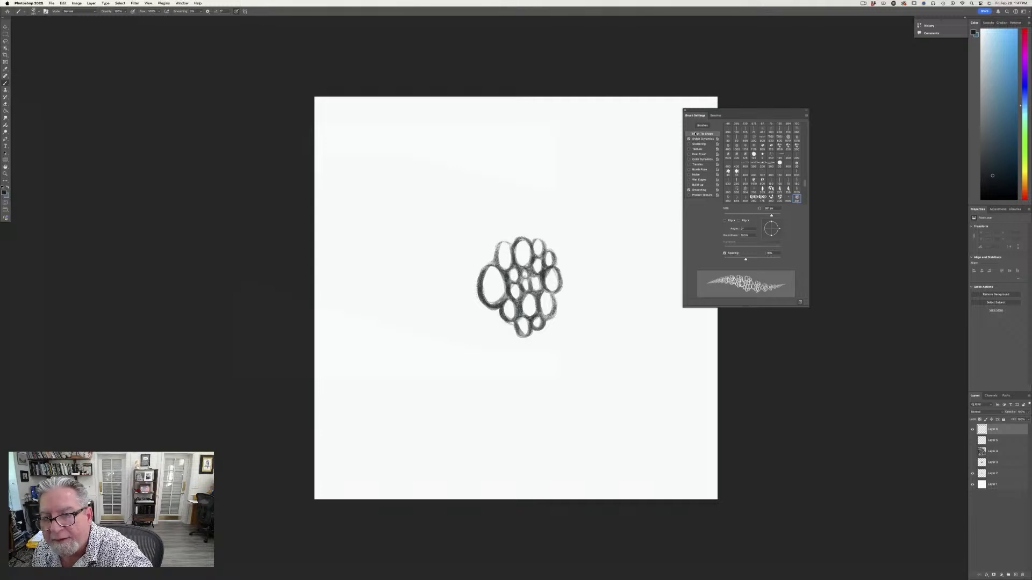
left_click(698, 140)
left_click(749, 177)
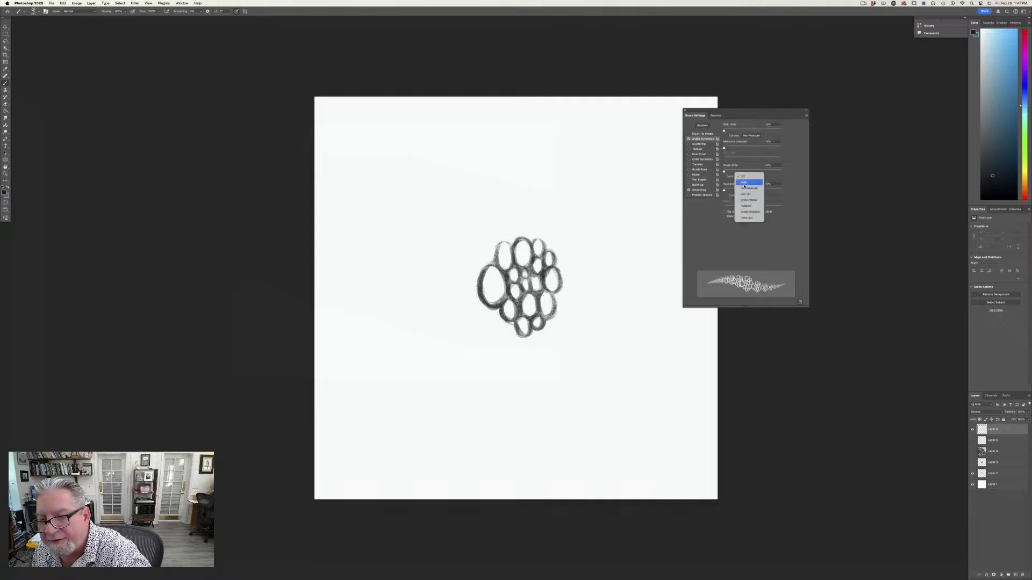
left_click(744, 215)
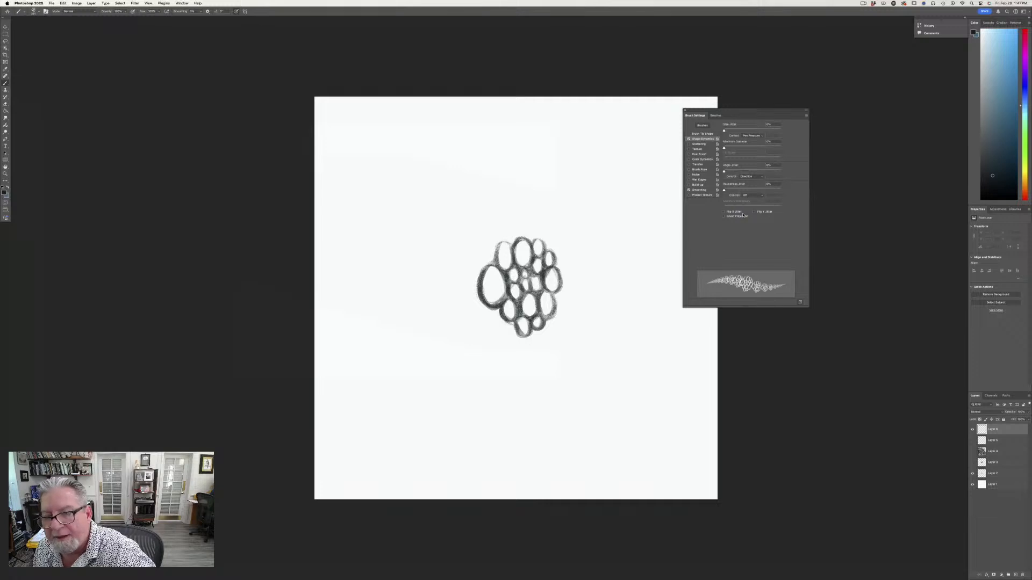
Rotate the bubble brush tip a quarter turn counterclockwise and increase its spacing slightly more.
left_click(698, 133)
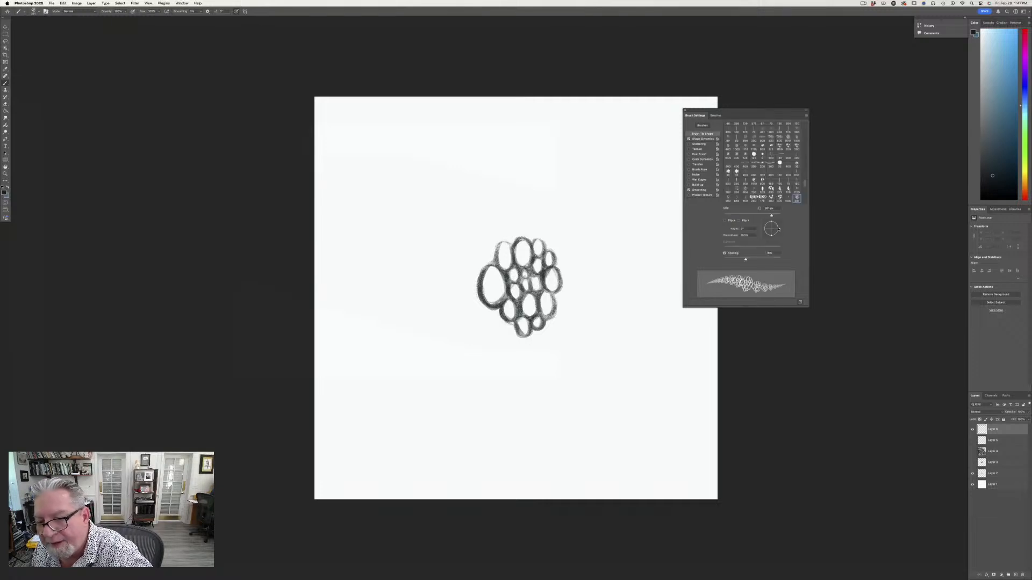
left_click_drag(779, 230, 772, 225)
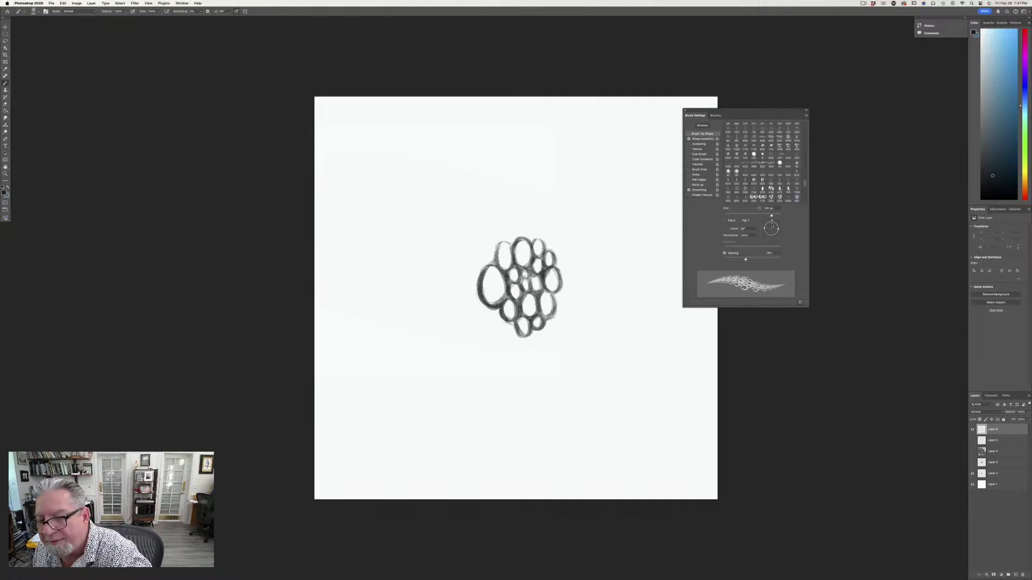
left_click(702, 138)
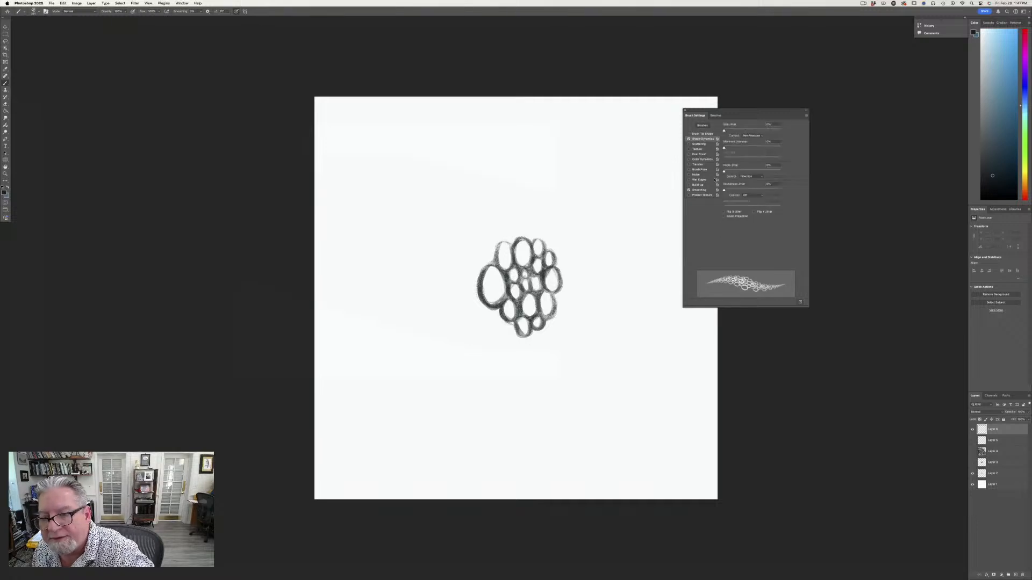
left_click(698, 134)
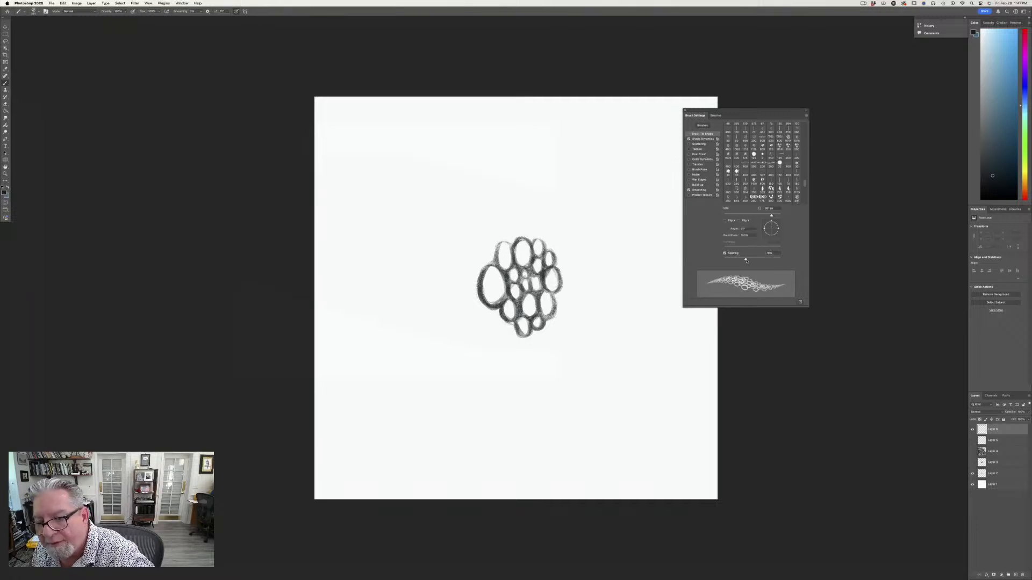
left_click_drag(745, 260, 748, 260)
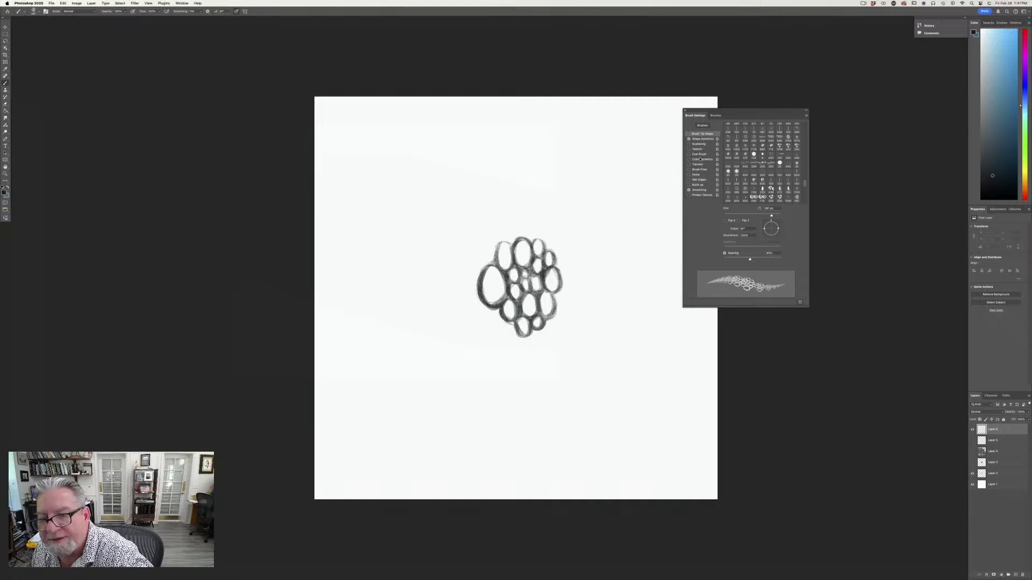
Turn on Flip X and Flip Y Jitter and paint test columns of bubbles on both sides of the canvas.
left_click(698, 139)
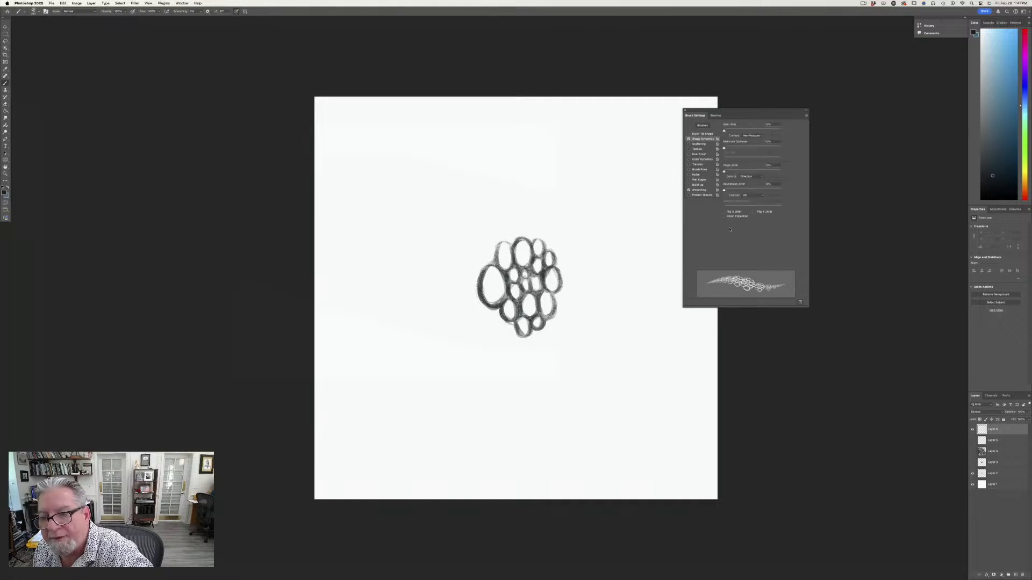
left_click(723, 212)
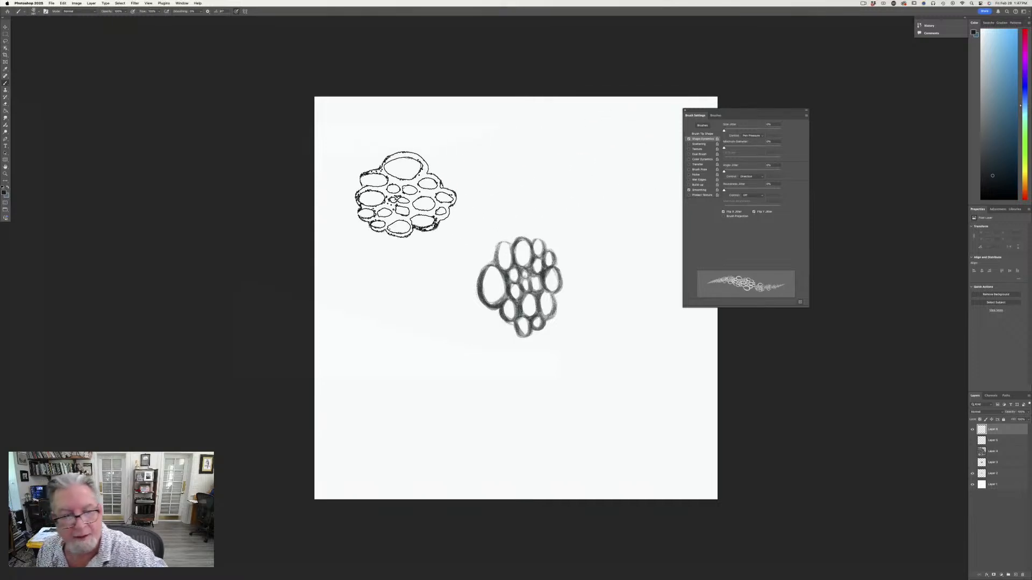
mouse_move(399, 172)
left_mouse_down()
mouse_move(398, 245)
mouse_move(414, 430)
left_mouse_up()
left_click_drag(419, 188, 457, 463)
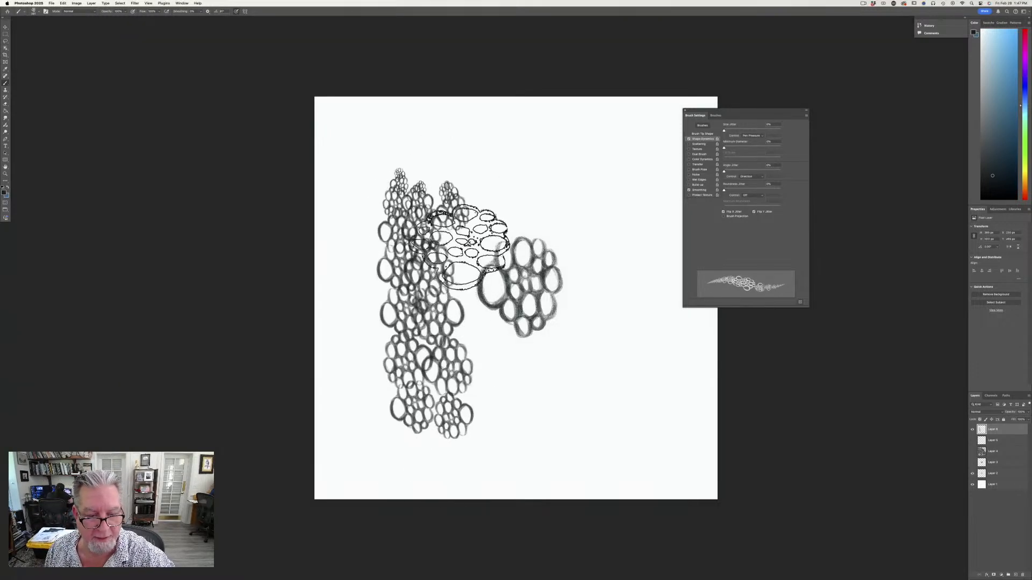
left_click_drag(446, 188, 484, 425)
mouse_move(575, 174)
left_mouse_down()
mouse_move(579, 207)
mouse_move(591, 430)
left_mouse_up()
left_click_drag(634, 314, 624, 395)
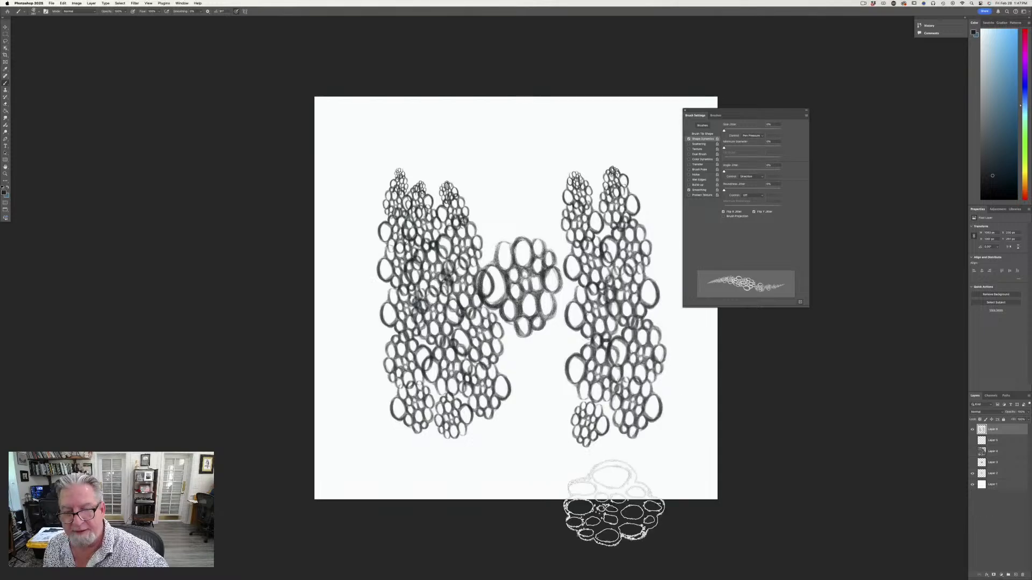
left_click_drag(361, 169, 373, 382)
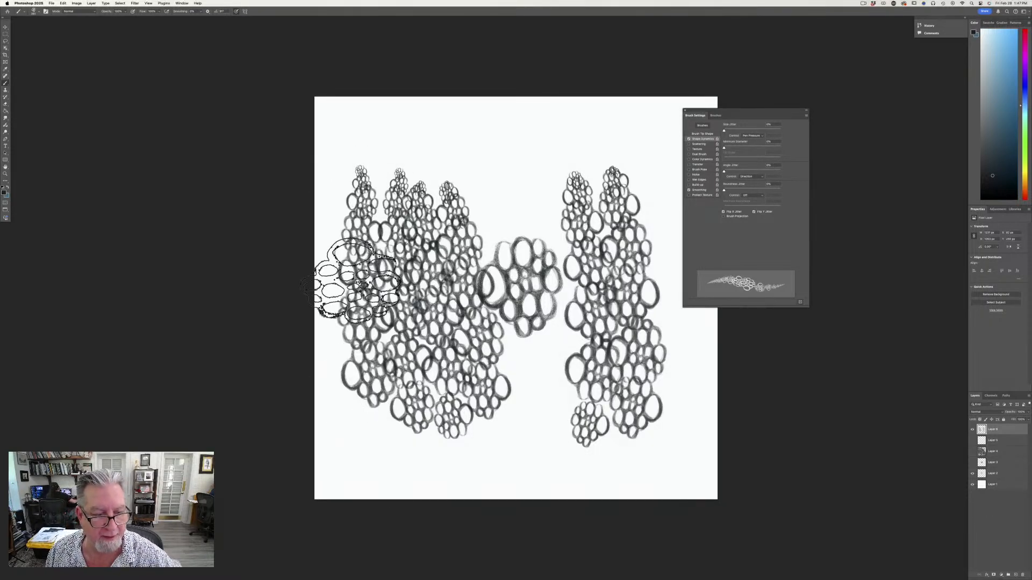
left_click_drag(337, 189, 339, 418)
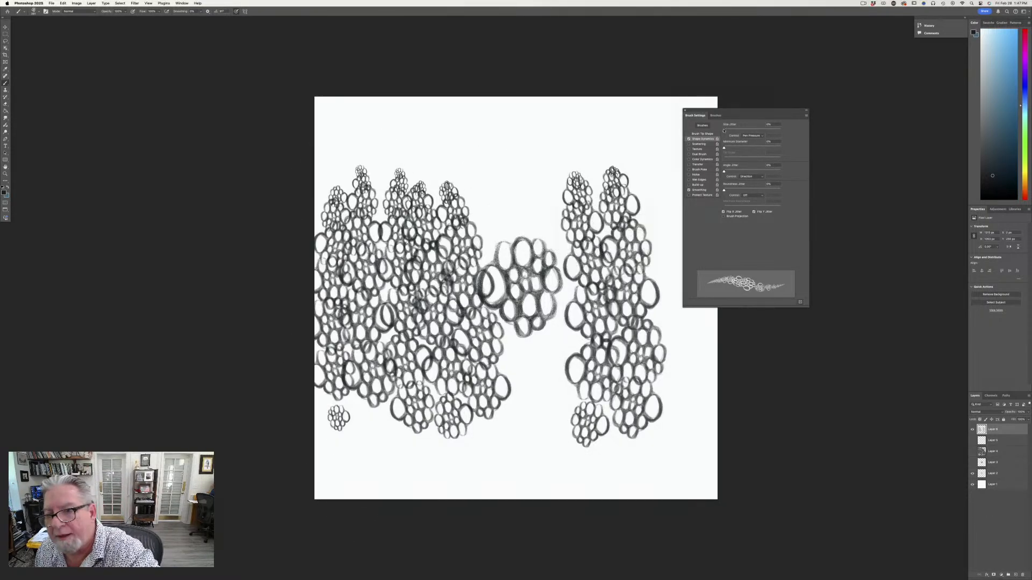
Add a moderate Size Jitter to the brush and paint more vertical bubble strokes across the canvas to test it.
left_click_drag(724, 130, 740, 131)
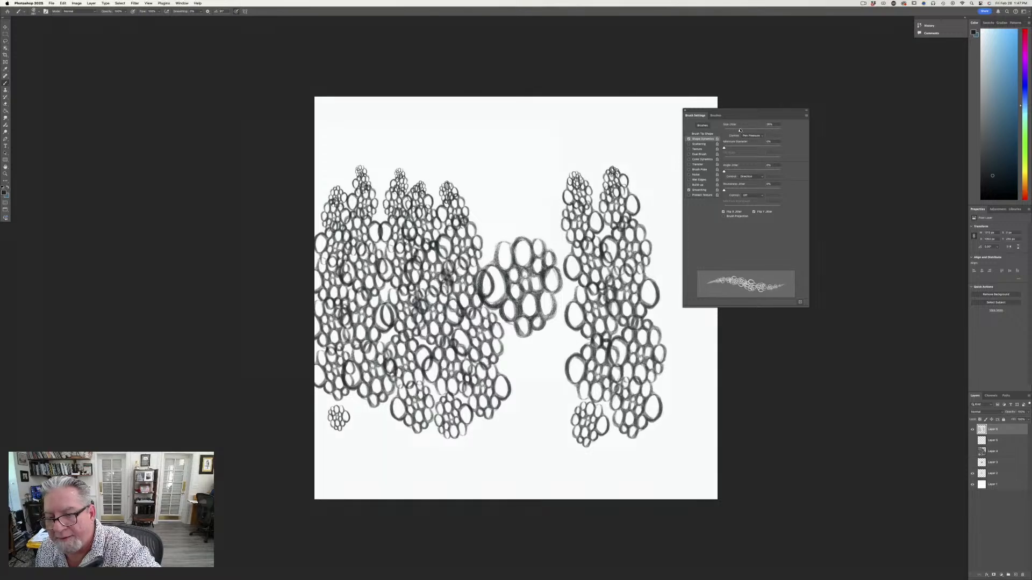
left_click_drag(537, 141, 541, 472)
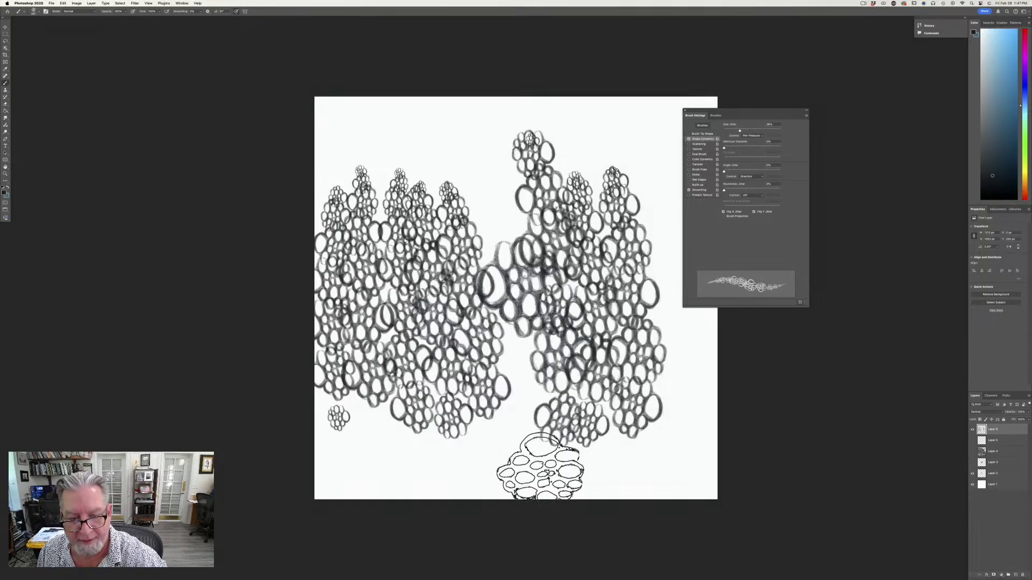
left_click_drag(506, 172, 512, 446)
mouse_move(438, 127)
left_mouse_down()
mouse_move(454, 424)
mouse_move(430, 370)
mouse_move(432, 451)
left_mouse_up()
mouse_move(369, 127)
left_mouse_down()
mouse_move(382, 433)
mouse_move(347, 198)
mouse_move(381, 484)
left_mouse_up()
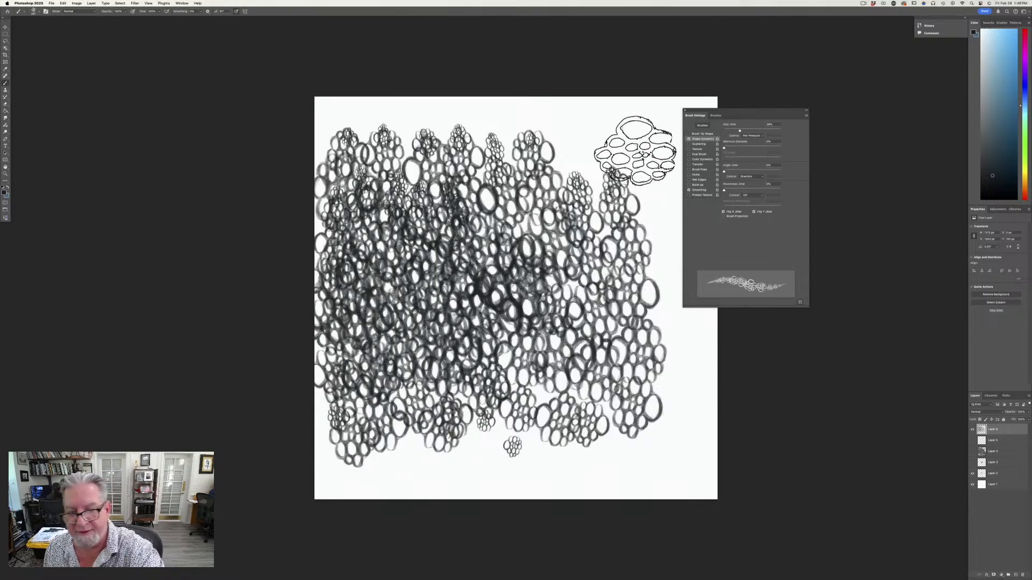
mouse_move(635, 143)
left_mouse_down()
mouse_move(662, 443)
mouse_move(651, 490)
left_mouse_up()
Save the adjusted bubble brush as a new preset that captures its size and tool settings, and close the brush settings.
left_click(800, 303)
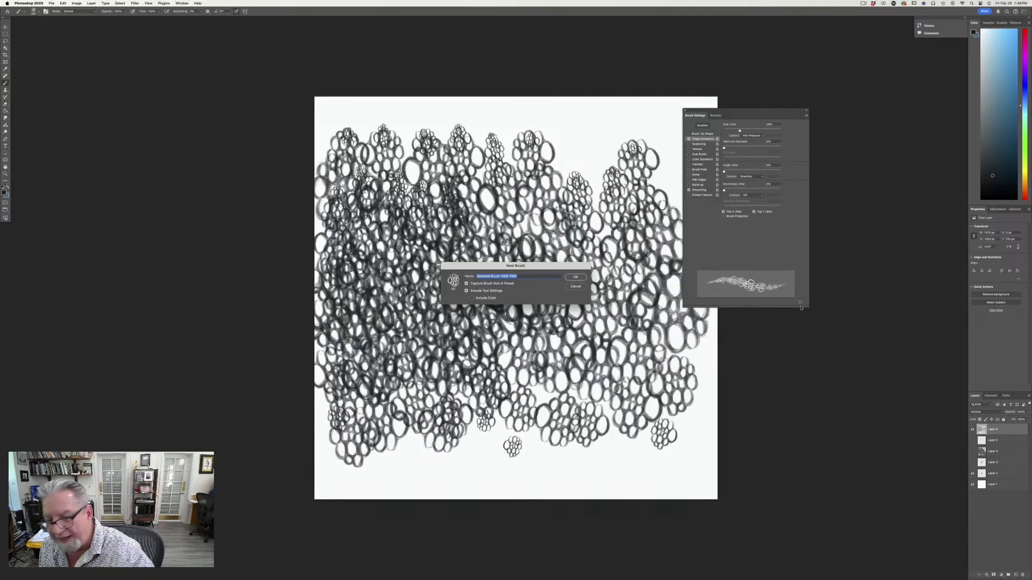
left_click(574, 277)
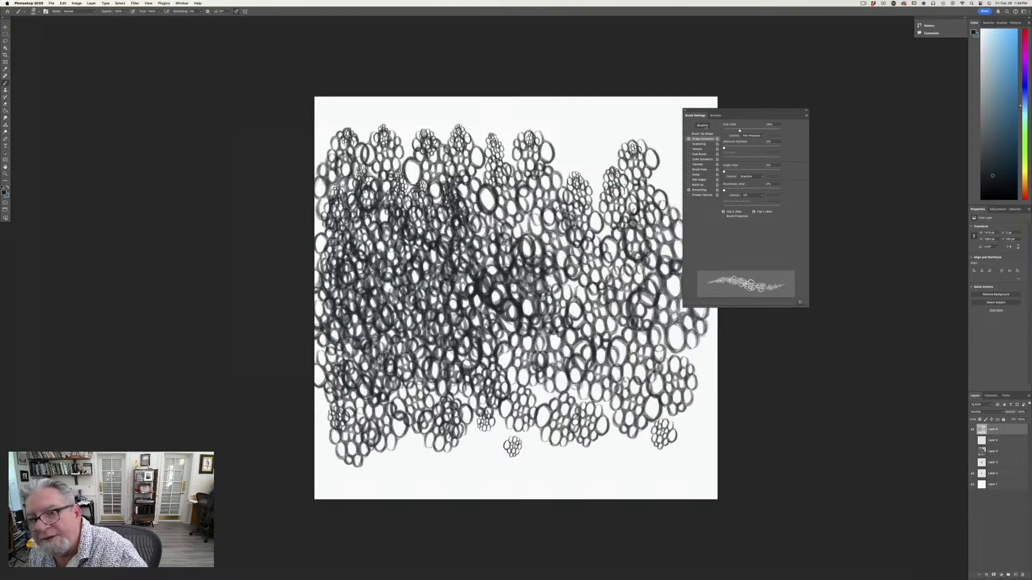
left_click(684, 110)
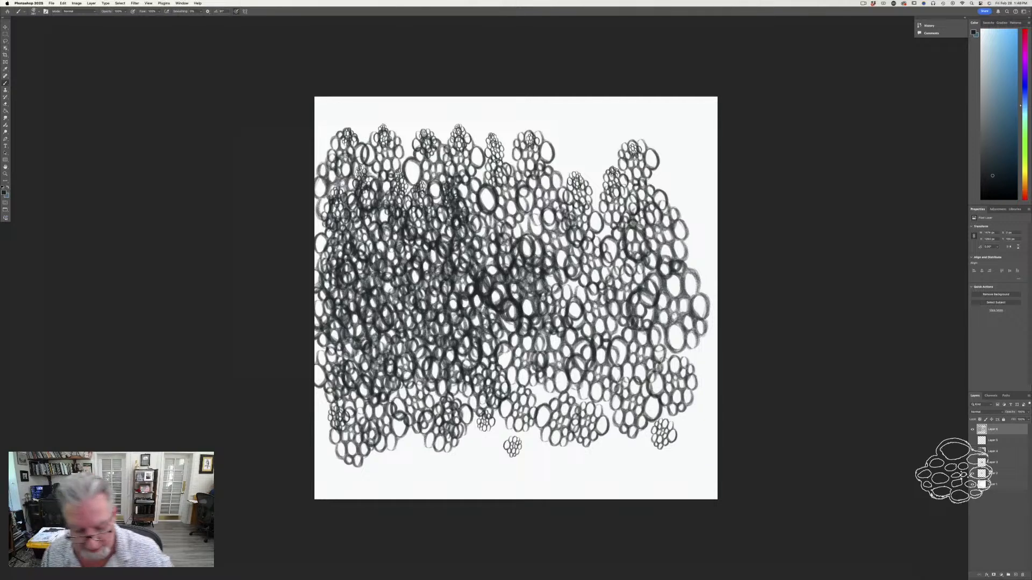
Close the bubble test document without saving it to return to the octopus painting.
mouse_move(428, 579)
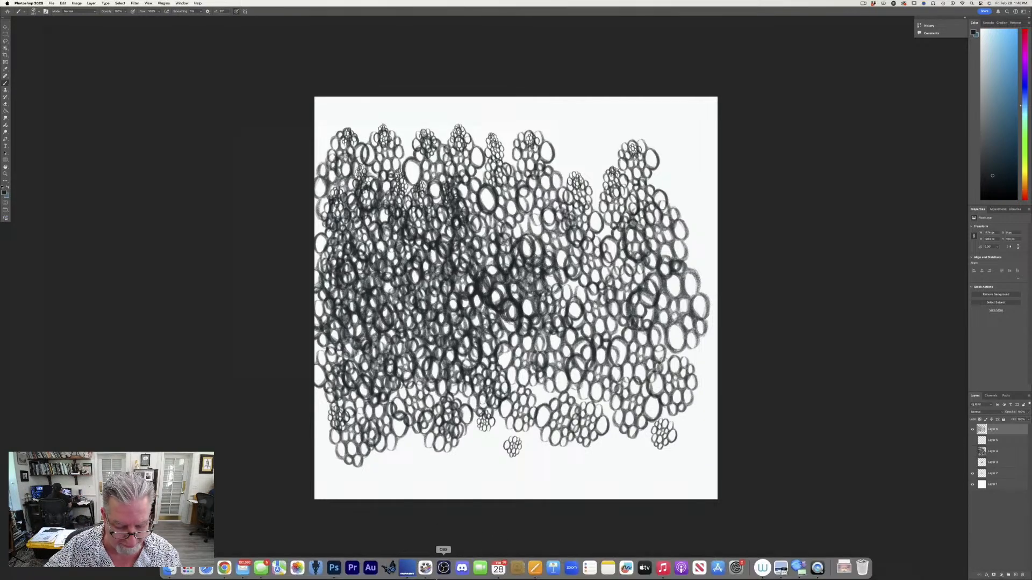
left_click(334, 568)
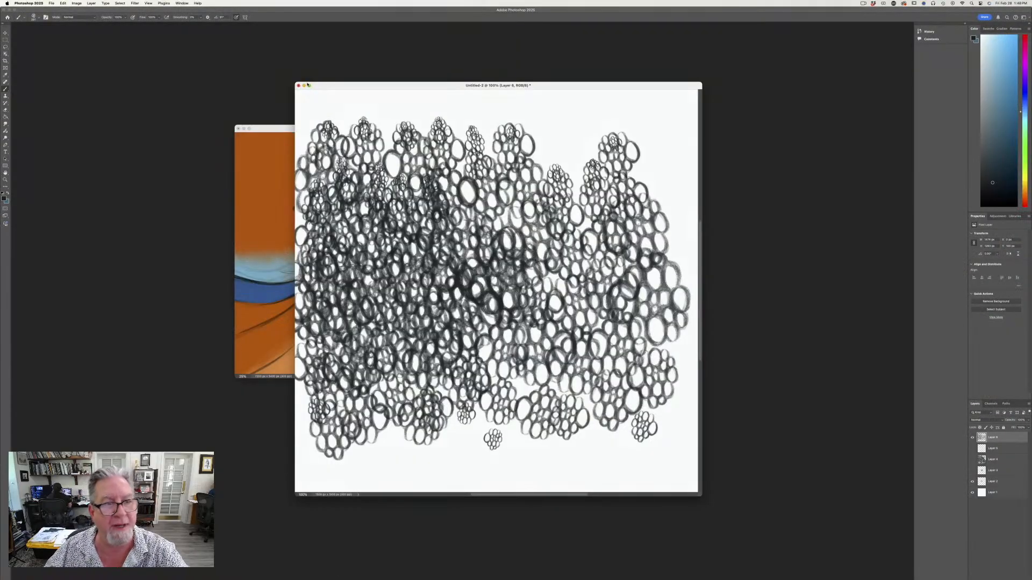
left_click(298, 86)
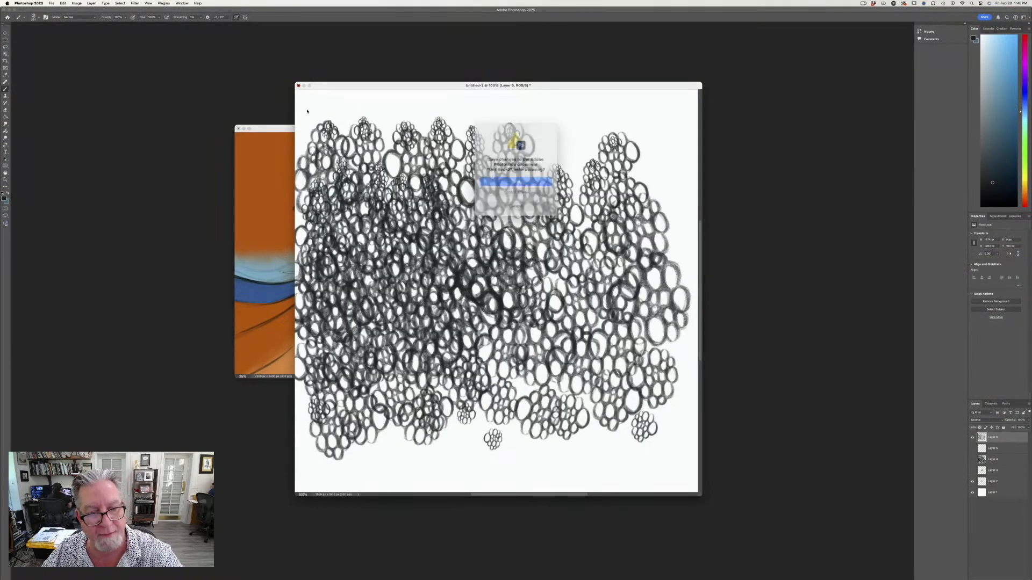
left_click(497, 189)
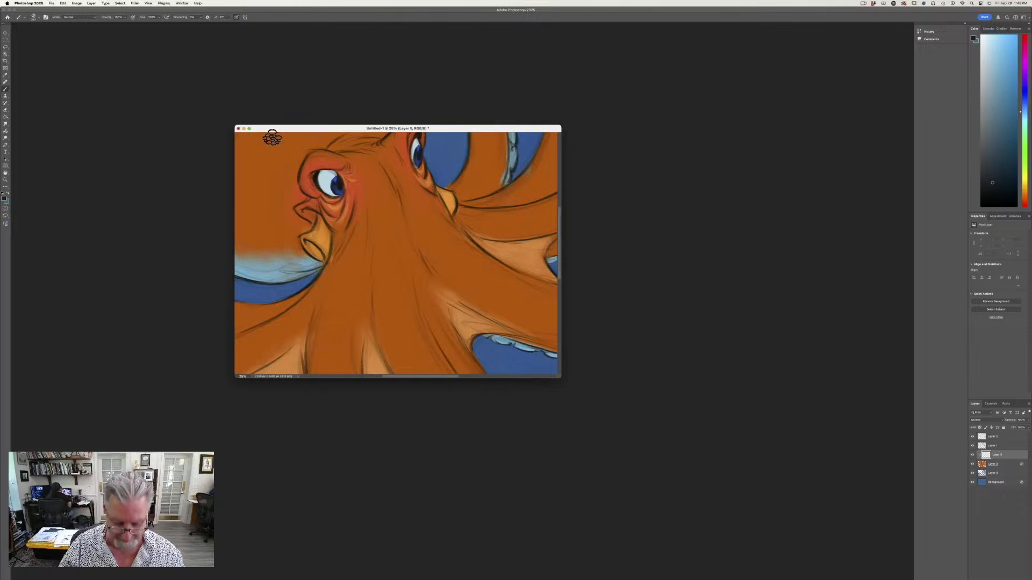
Add a new layer above the clipped Layer 5 and set the foreground colour to a dark orange-brown based on the octopus's arm.
key("f")
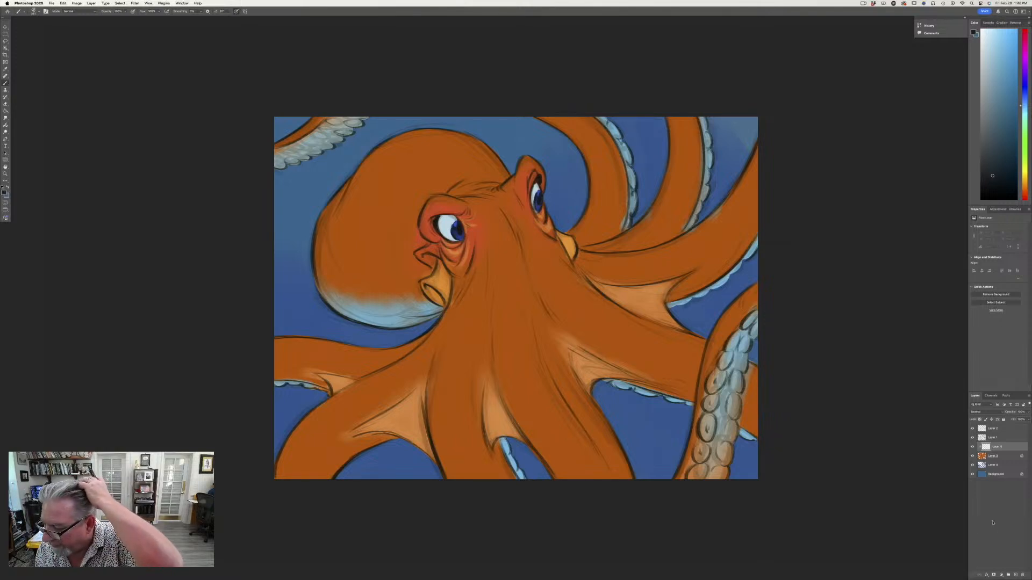
left_click(1015, 574)
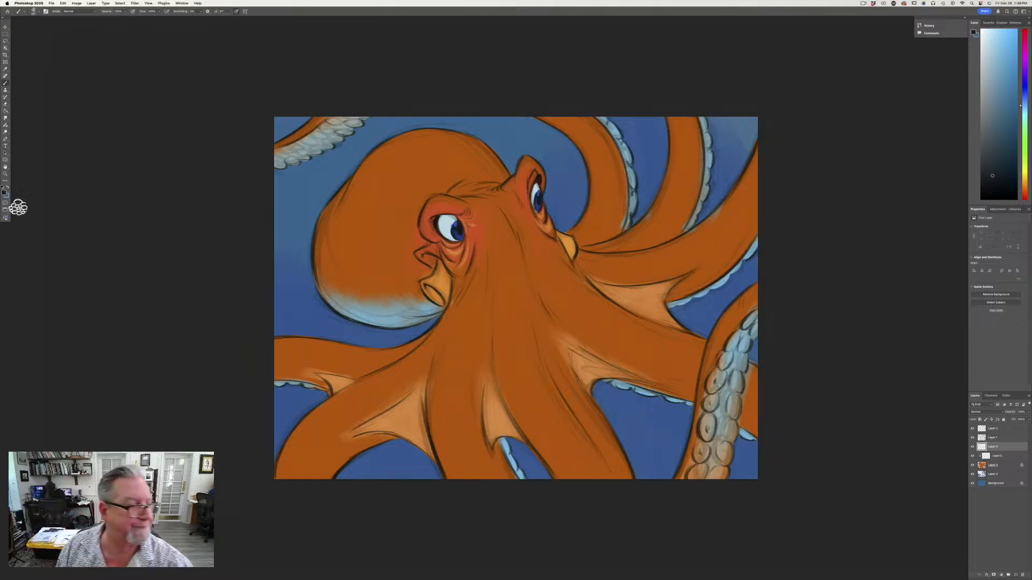
left_click(4, 192)
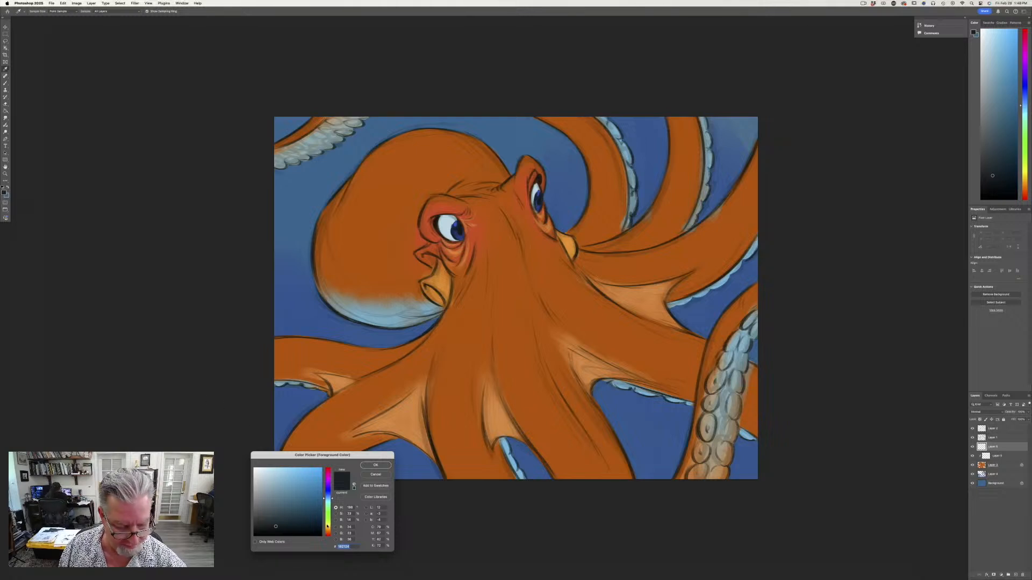
left_click(327, 533)
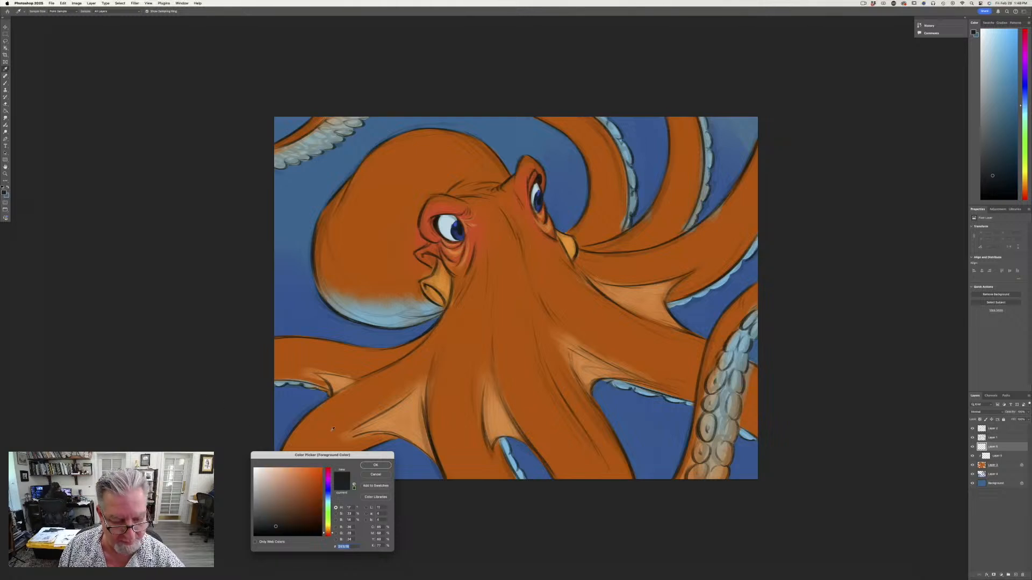
left_click(333, 428)
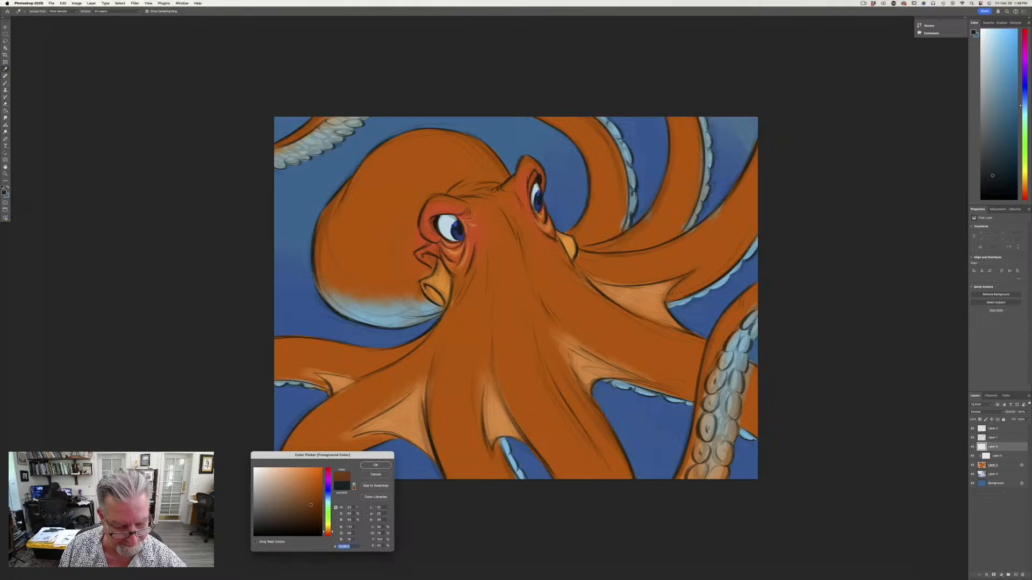
key("Return")
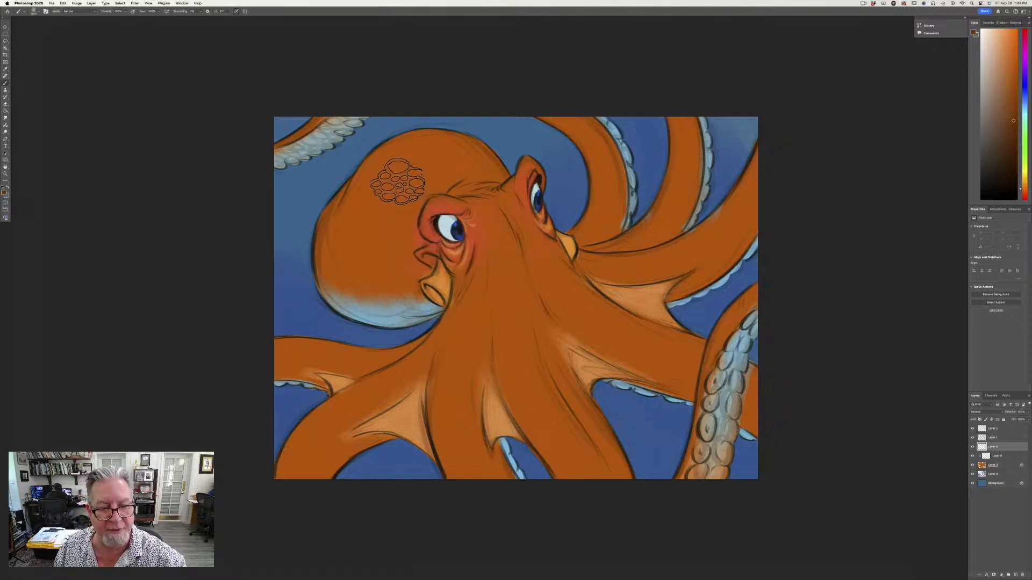
Paint overlapping vertical strokes of the bubble brush over the octopus's head, face and upper arms.
left_click_drag(397, 185, 400, 376)
mouse_move(421, 171)
left_mouse_down()
mouse_move(450, 422)
mouse_move(449, 177)
mouse_move(478, 395)
left_mouse_up()
mouse_move(485, 171)
left_mouse_down()
mouse_move(510, 319)
mouse_move(513, 388)
left_mouse_up()
mouse_move(512, 191)
left_mouse_down()
mouse_move(530, 233)
mouse_move(543, 409)
left_mouse_up()
left_click_drag(551, 159, 591, 425)
mouse_move(359, 191)
left_mouse_down()
mouse_move(348, 263)
mouse_move(395, 494)
left_mouse_up()
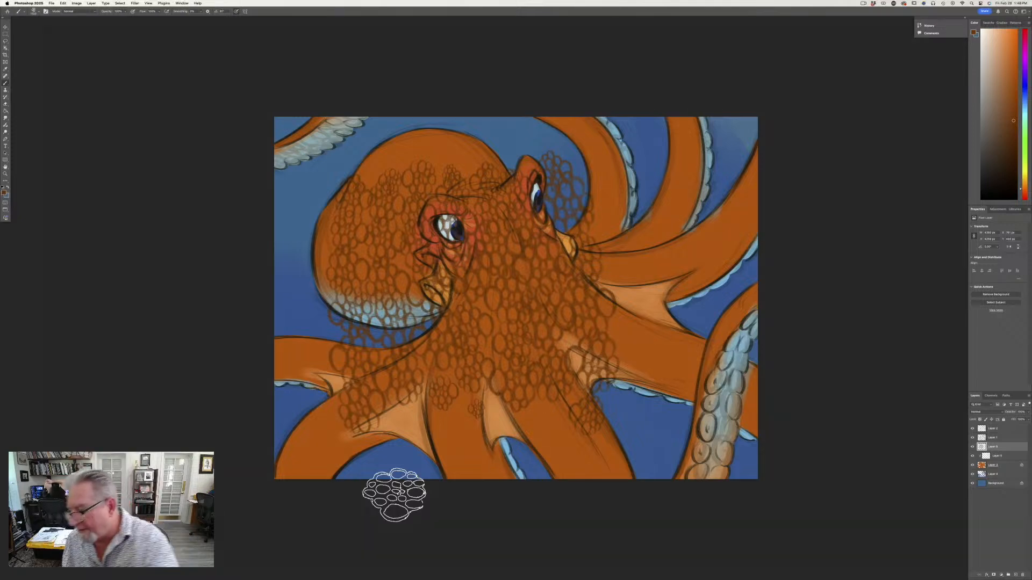
Set the bubble layer's blend mode to Multiply and erase the ragged outer bubbles to leave a rounded patch of texture.
left_click(981, 412)
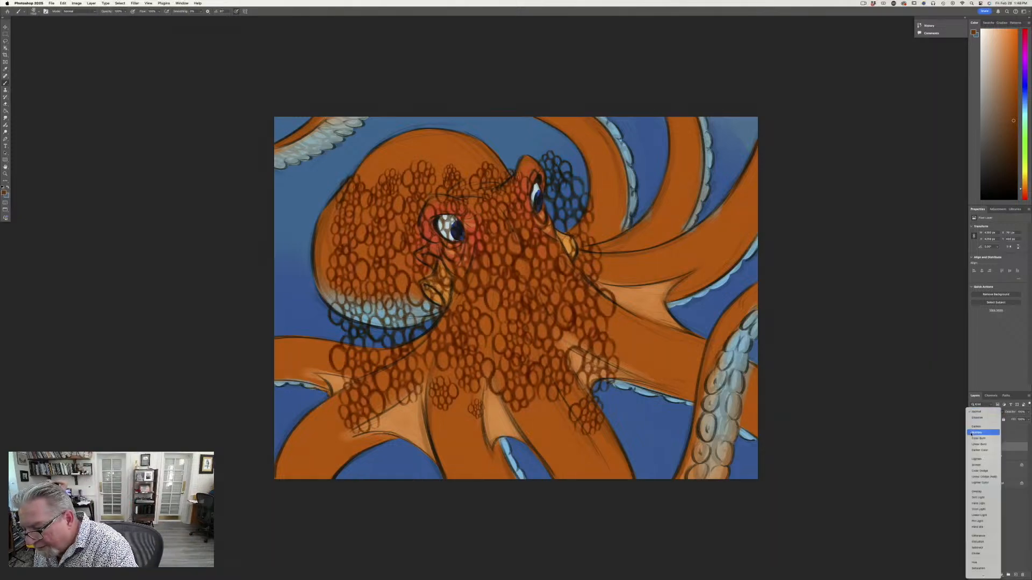
left_click(971, 433)
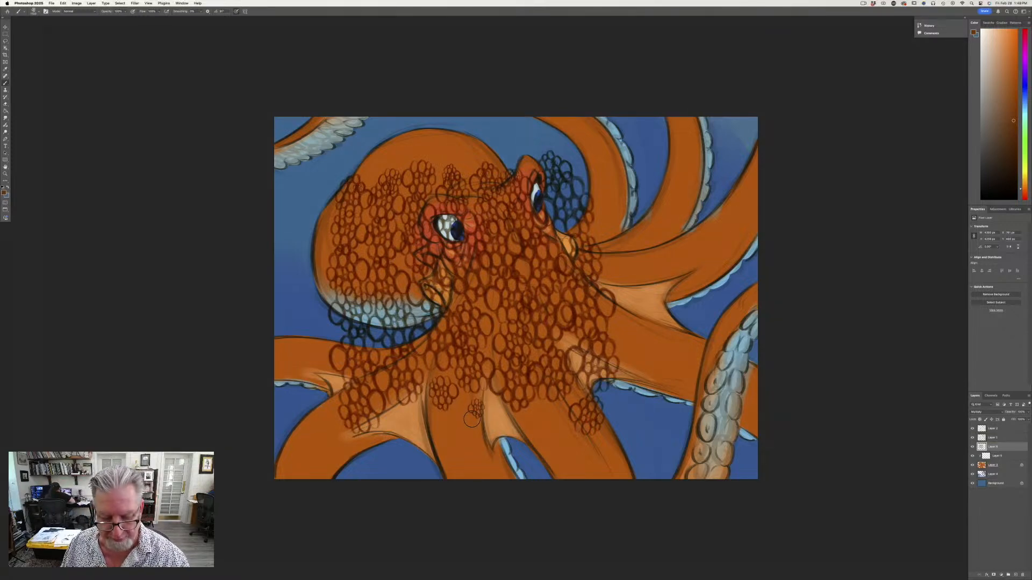
mouse_move(471, 419)
left_mouse_down()
mouse_move(444, 415)
mouse_move(442, 387)
mouse_move(536, 432)
mouse_move(578, 438)
mouse_move(581, 417)
mouse_move(623, 368)
mouse_move(619, 352)
mouse_move(614, 367)
mouse_move(631, 306)
mouse_move(597, 186)
mouse_move(463, 127)
mouse_move(424, 140)
mouse_move(579, 171)
mouse_move(552, 429)
left_mouse_up()
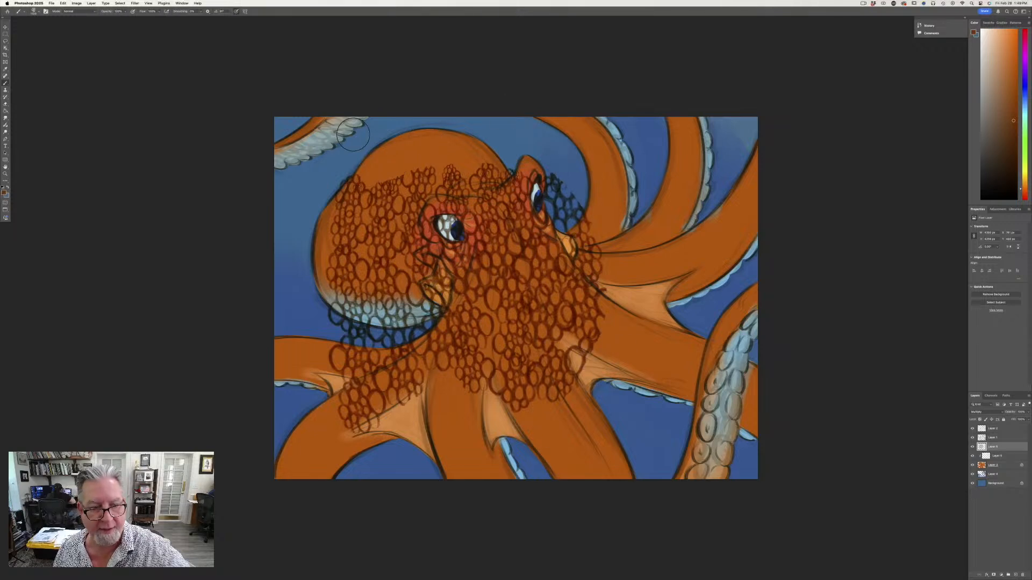
mouse_move(353, 135)
left_mouse_down()
mouse_move(315, 207)
mouse_move(344, 175)
mouse_move(322, 208)
mouse_move(320, 390)
mouse_move(345, 434)
mouse_move(339, 408)
mouse_move(378, 425)
mouse_move(328, 368)
mouse_move(395, 401)
mouse_move(306, 301)
mouse_move(402, 422)
mouse_move(350, 375)
mouse_move(394, 397)
mouse_move(530, 425)
mouse_move(515, 425)
mouse_move(576, 400)
mouse_move(590, 382)
mouse_move(583, 396)
mouse_move(462, 426)
left_mouse_up()
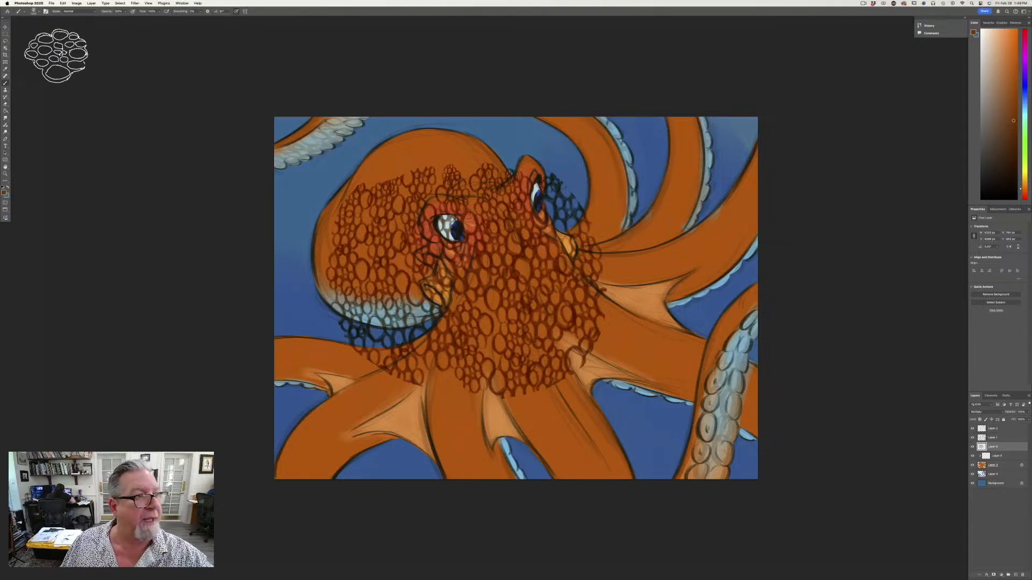
Free-transform the bubble texture so it is smaller, lies over the octopus's head and tilts about 40 degrees clockwise.
left_click(63, 3)
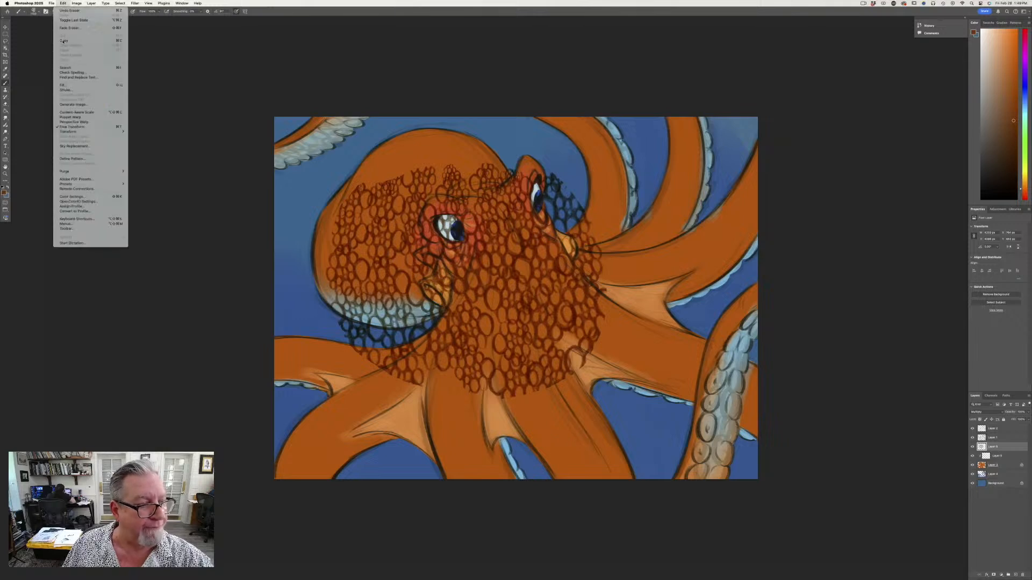
mouse_move(67, 133)
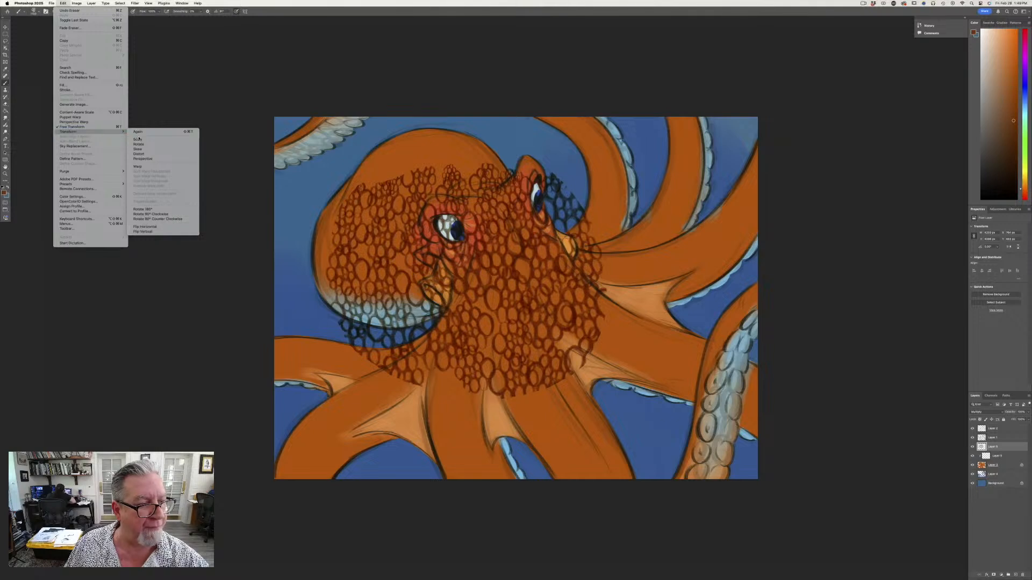
left_click(72, 126)
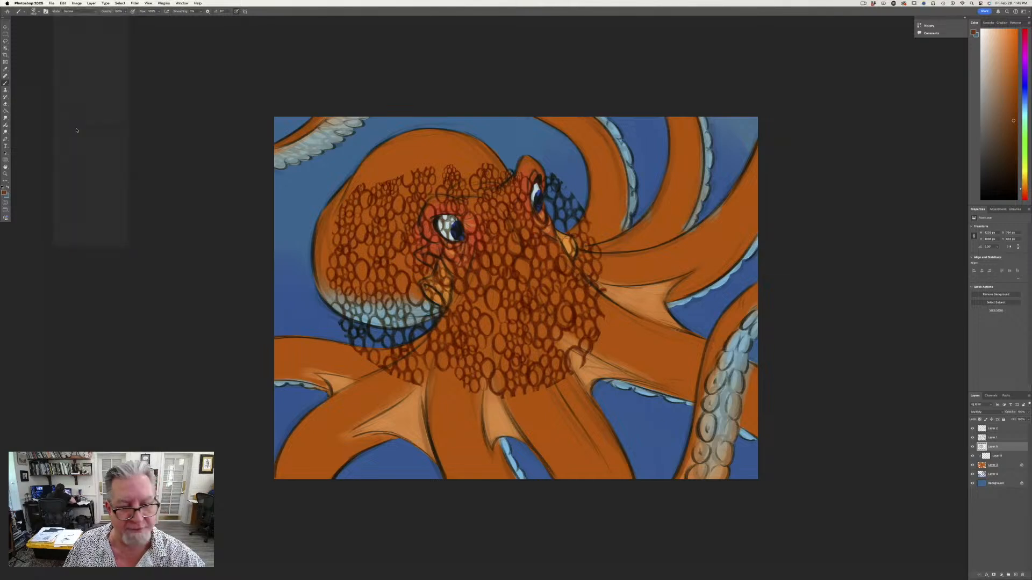
left_click_drag(436, 323, 396, 275)
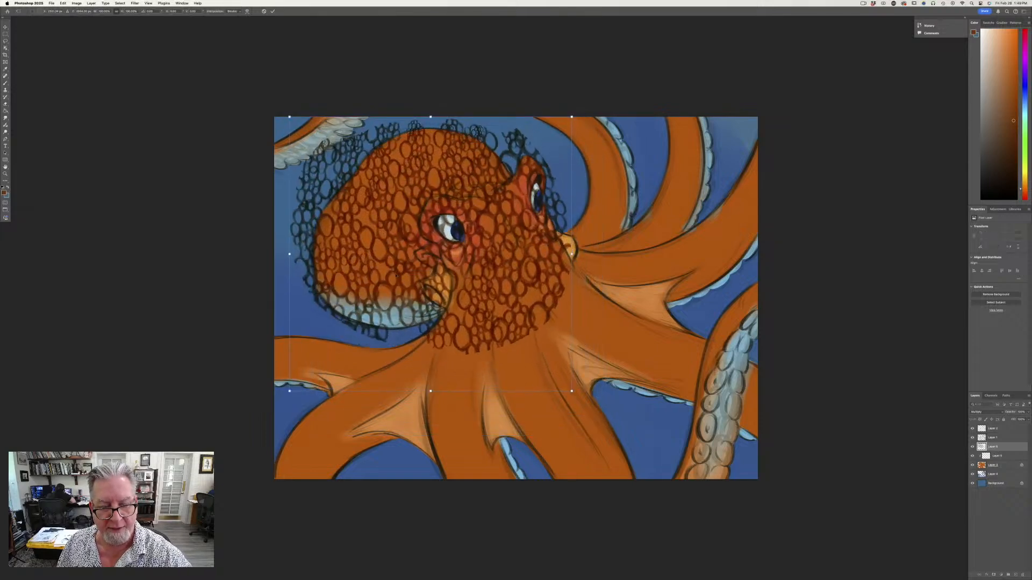
left_click_drag(569, 391, 533, 354)
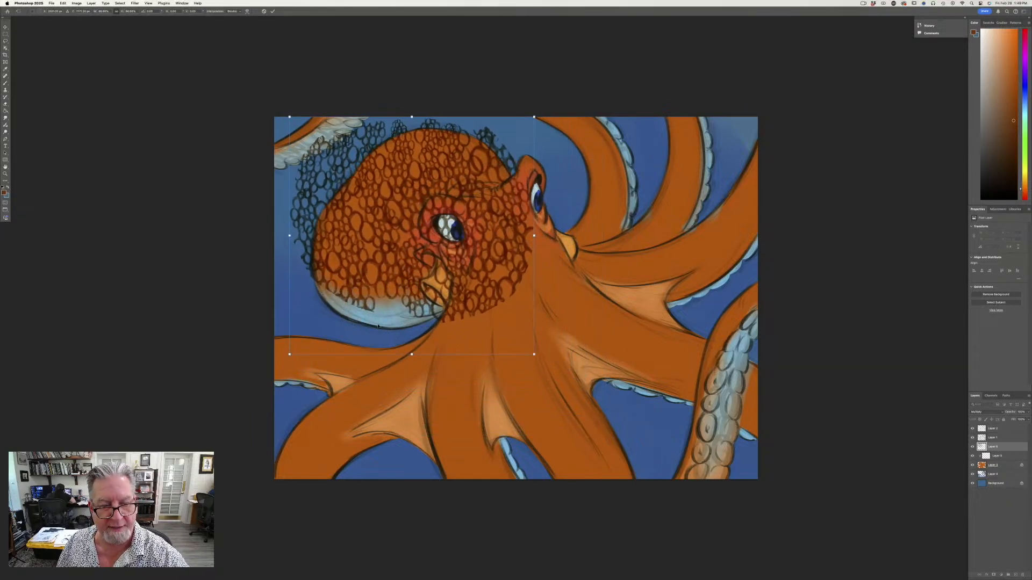
left_click_drag(277, 362, 277, 240)
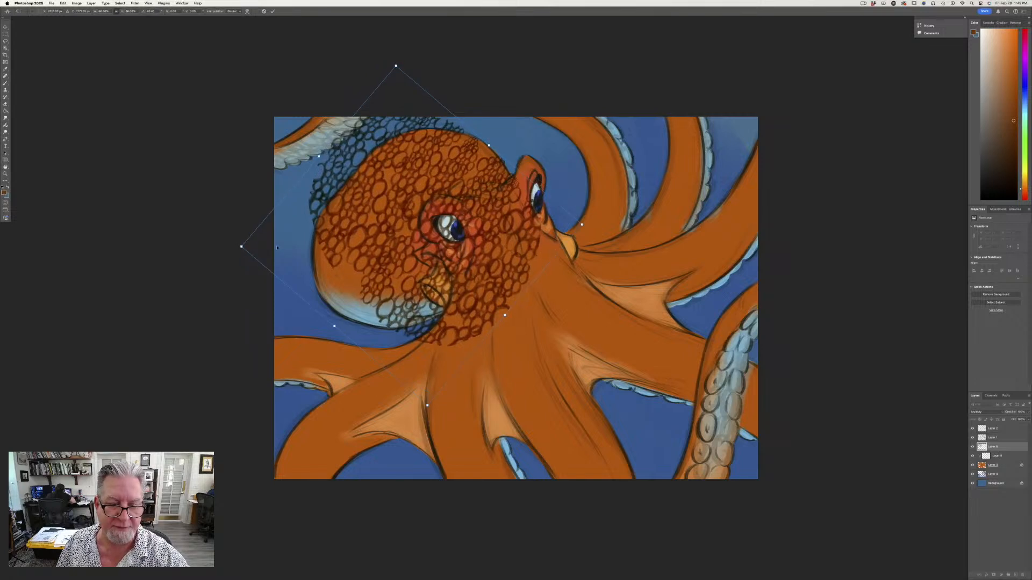
mouse_move(372, 288)
left_mouse_down()
mouse_move(356, 296)
mouse_move(364, 286)
left_mouse_up()
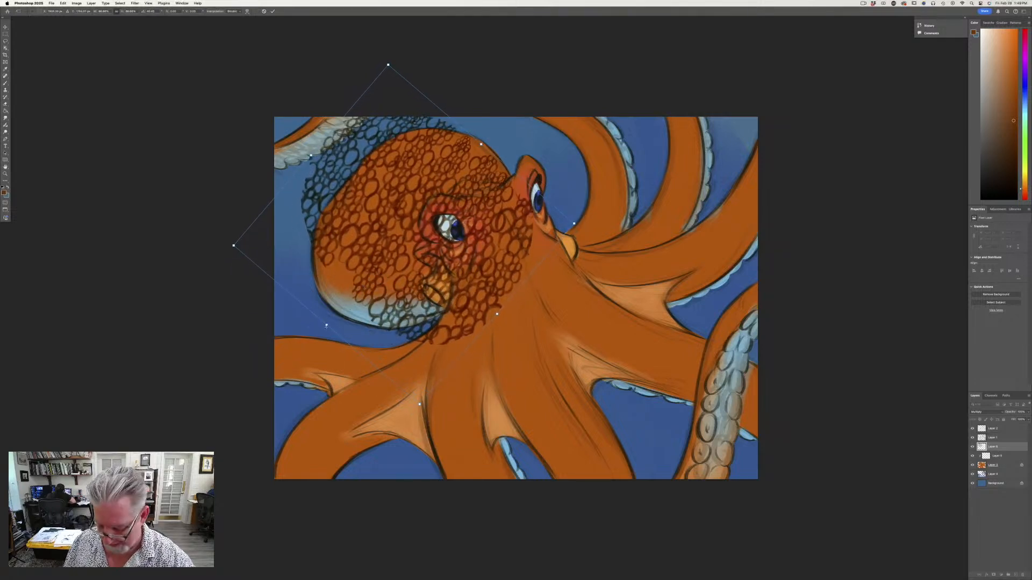
Stretch the tilted bubble texture outward past the head's outline and shift it to cover the back and underside of the head.
left_click_drag(326, 326, 305, 334)
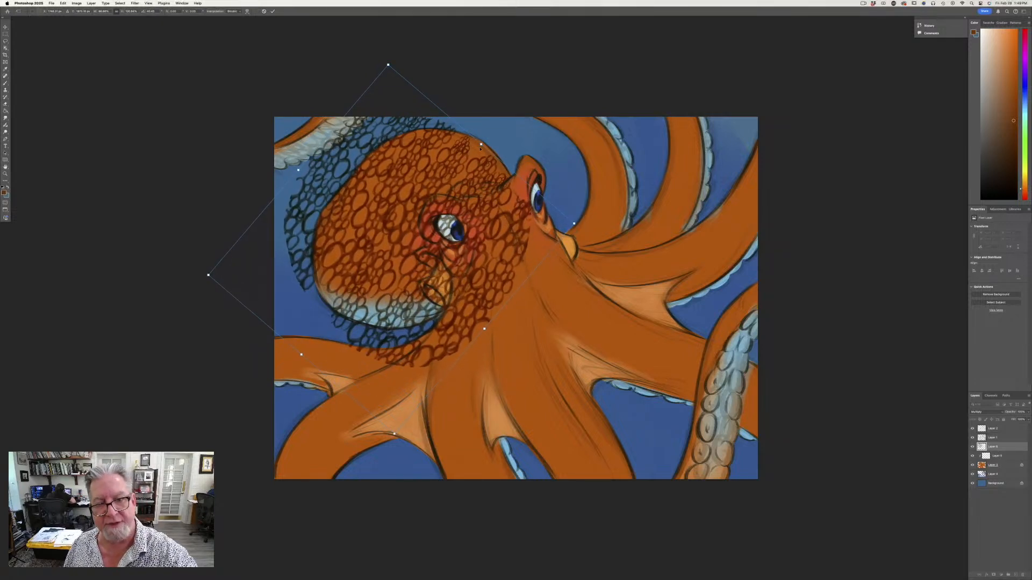
left_click_drag(480, 149, 500, 126)
left_click_drag(341, 331, 342, 330)
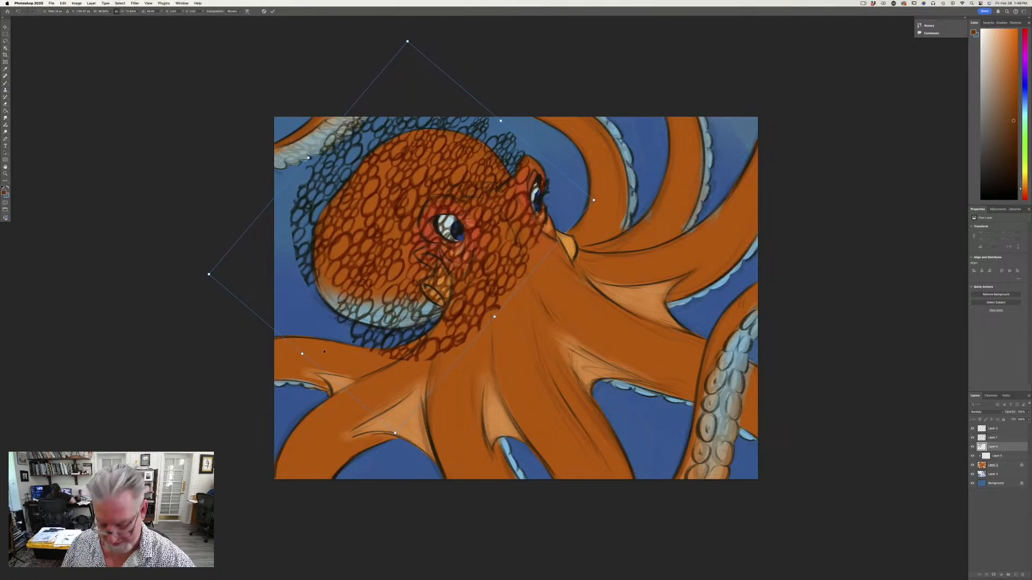
left_click_drag(494, 316, 516, 335)
left_click_drag(365, 312, 339, 301)
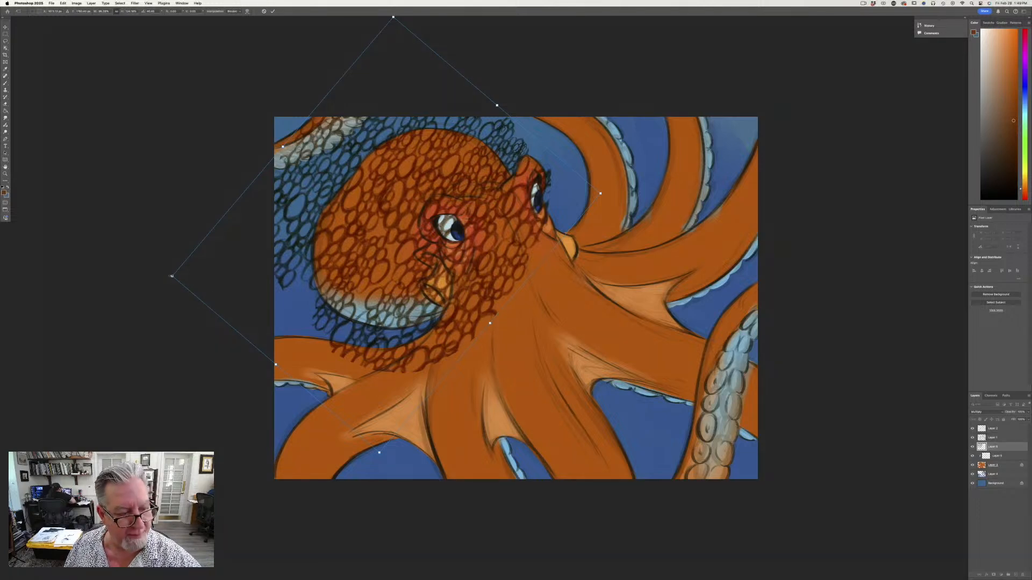
Resize the texture to cover the whole head and both eyes, and rotate it back to a tilt of about 18 degrees clockwise.
left_click_drag(172, 276, 263, 282)
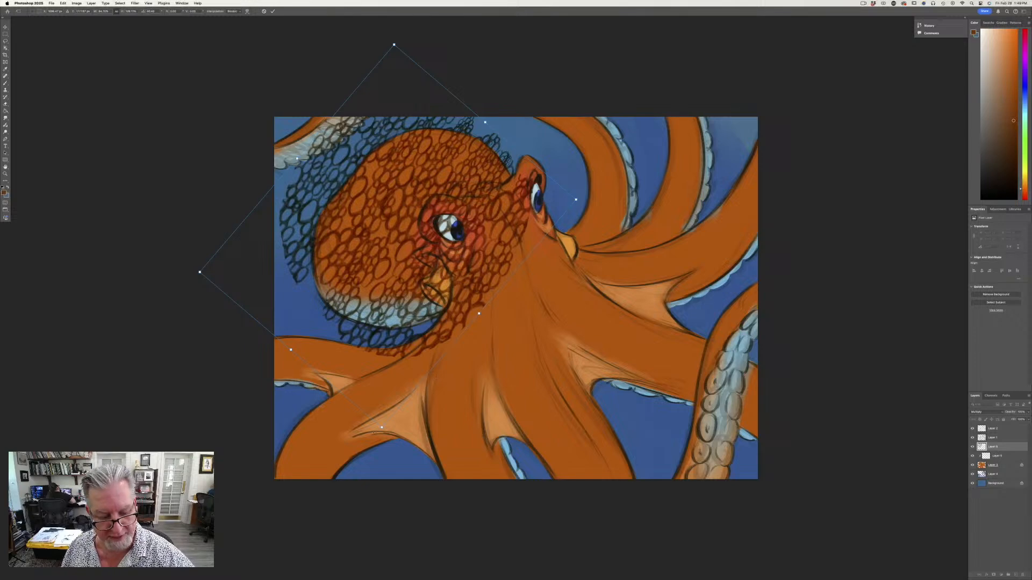
left_click_drag(375, 433, 353, 348)
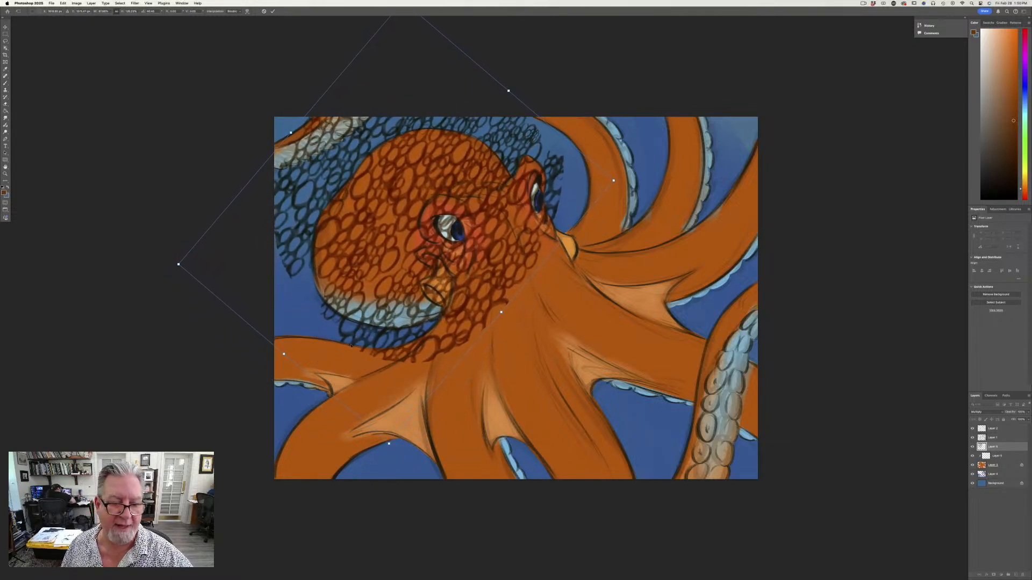
left_click_drag(375, 453, 371, 324)
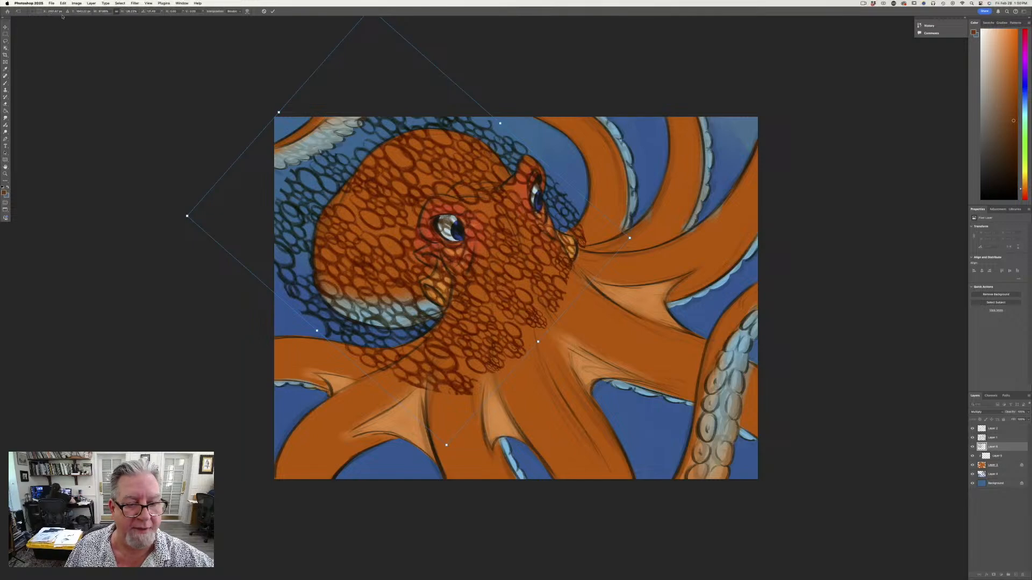
left_click_drag(224, 201, 175, 299)
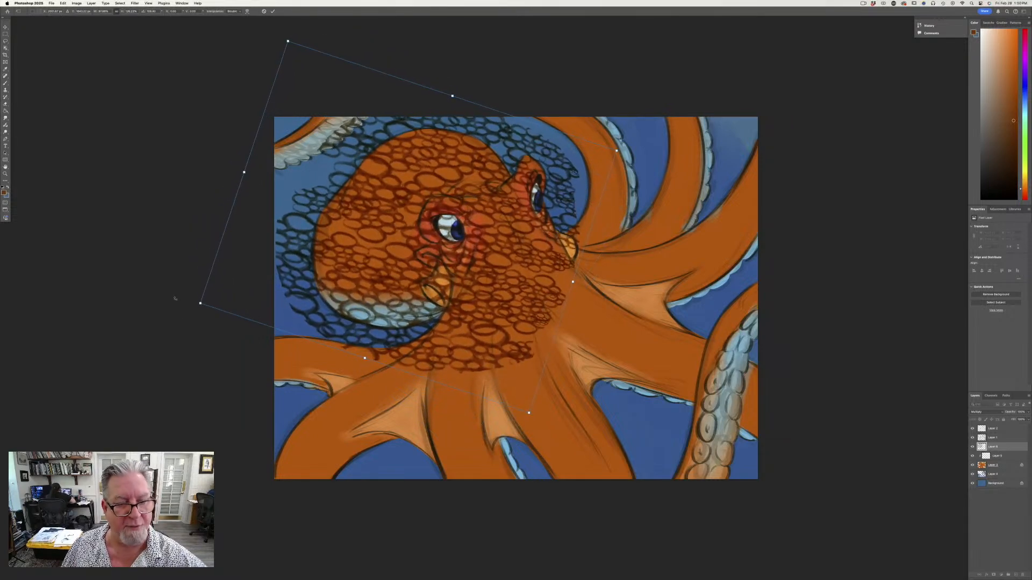
left_click_drag(320, 236, 311, 230)
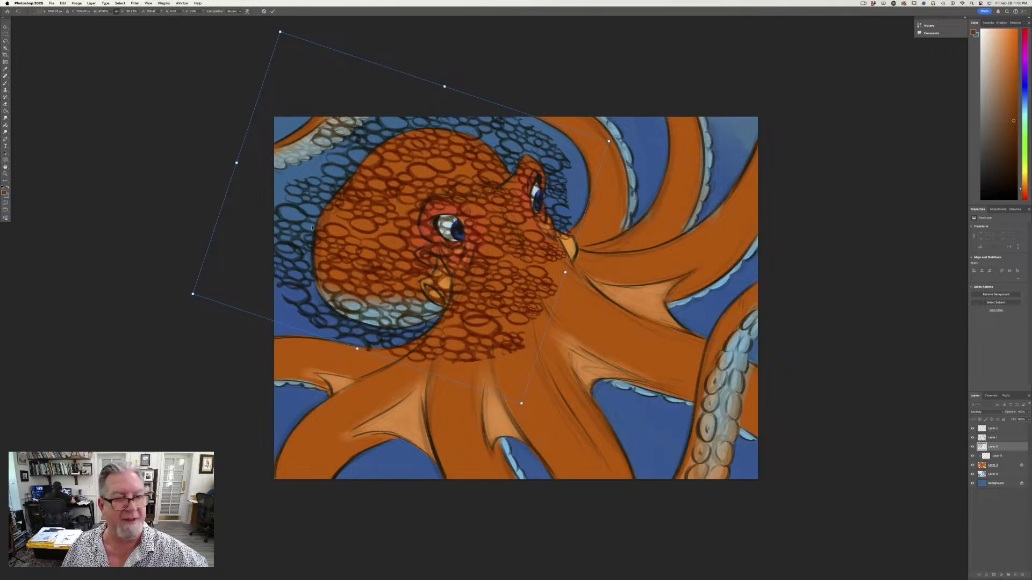
Warp the bubble texture, pulling its upper and lower corners behind the head inward to curve around the back of the head.
left_click(63, 3)
mouse_move(91, 132)
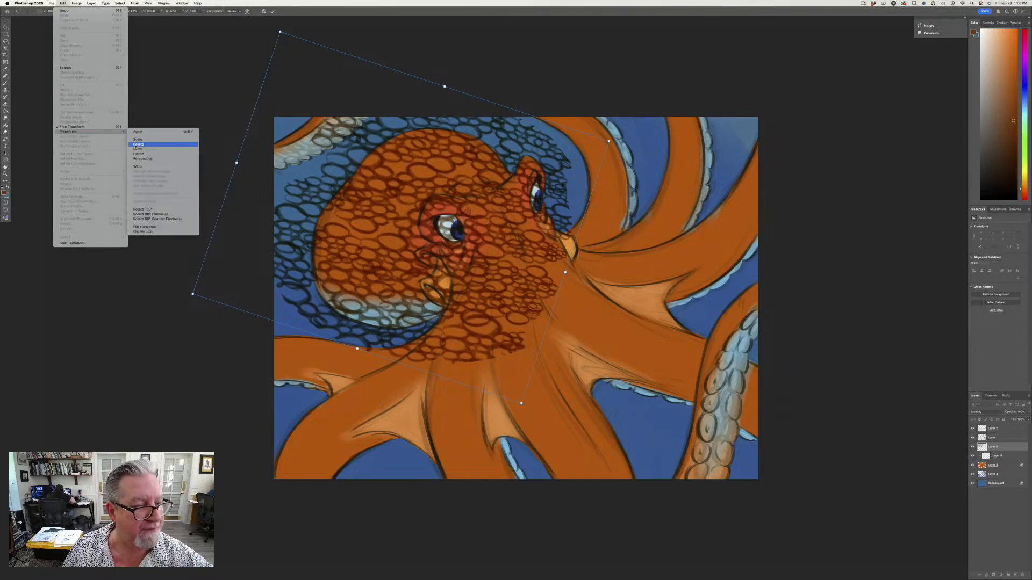
left_click(138, 166)
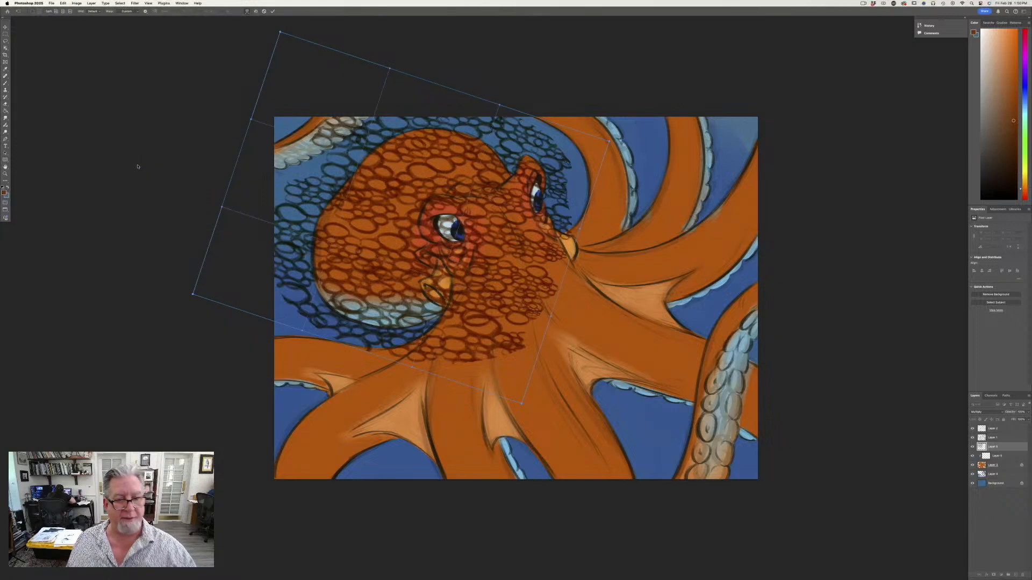
left_click_drag(280, 33, 384, 131)
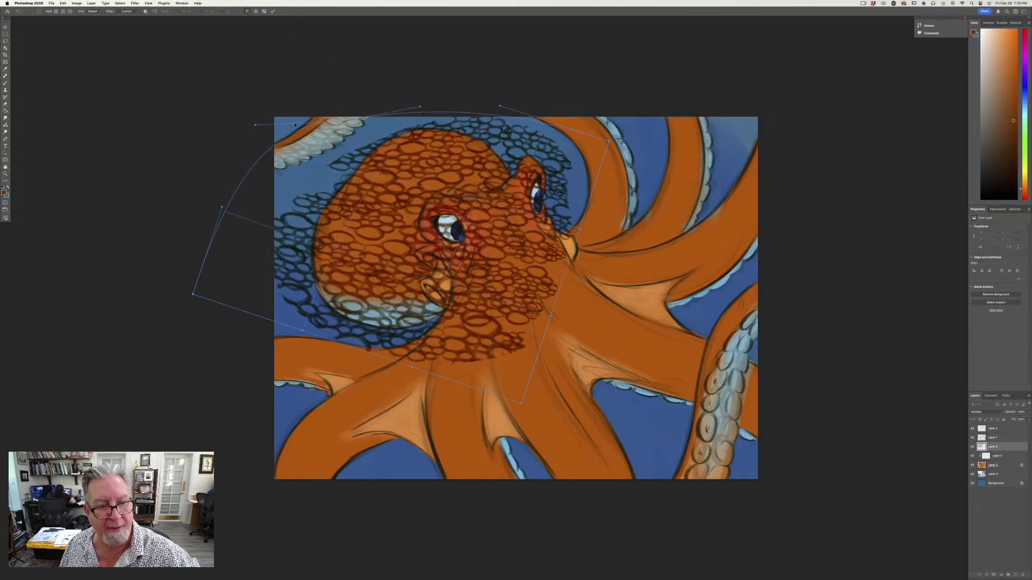
left_click_drag(255, 127, 274, 153)
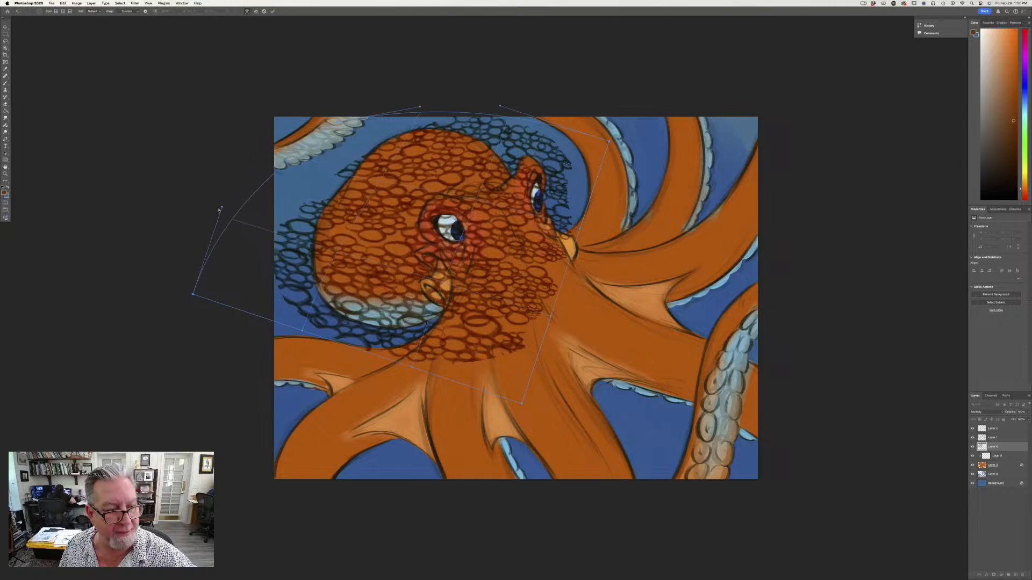
left_click_drag(220, 208, 243, 215)
left_click_drag(192, 295, 276, 276)
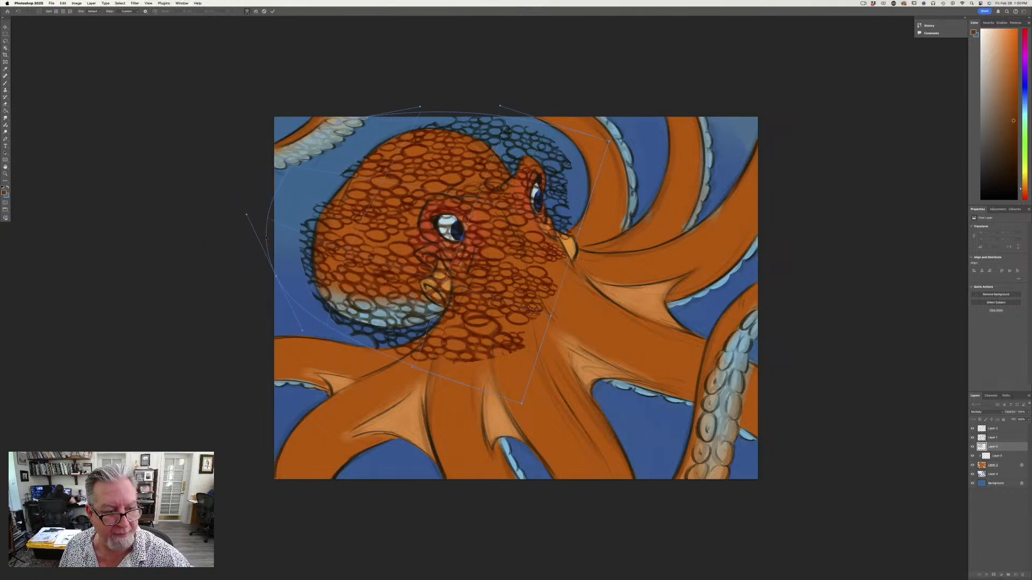
left_click_drag(247, 214, 289, 207)
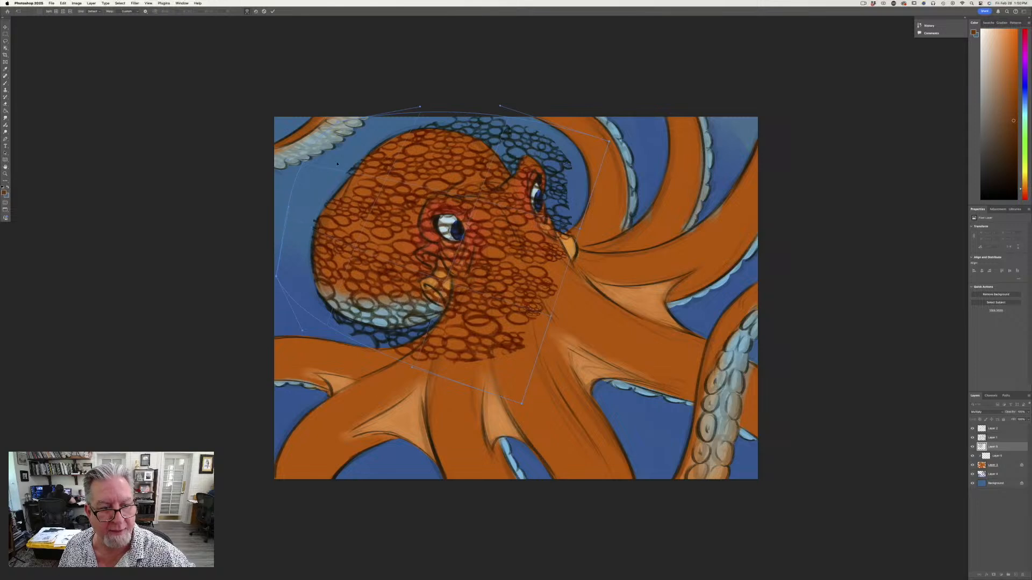
Warp the texture's upper edge and far corner inward to follow the top of the head down to the far eye.
left_click_drag(339, 168, 344, 162)
left_click_drag(421, 108, 424, 115)
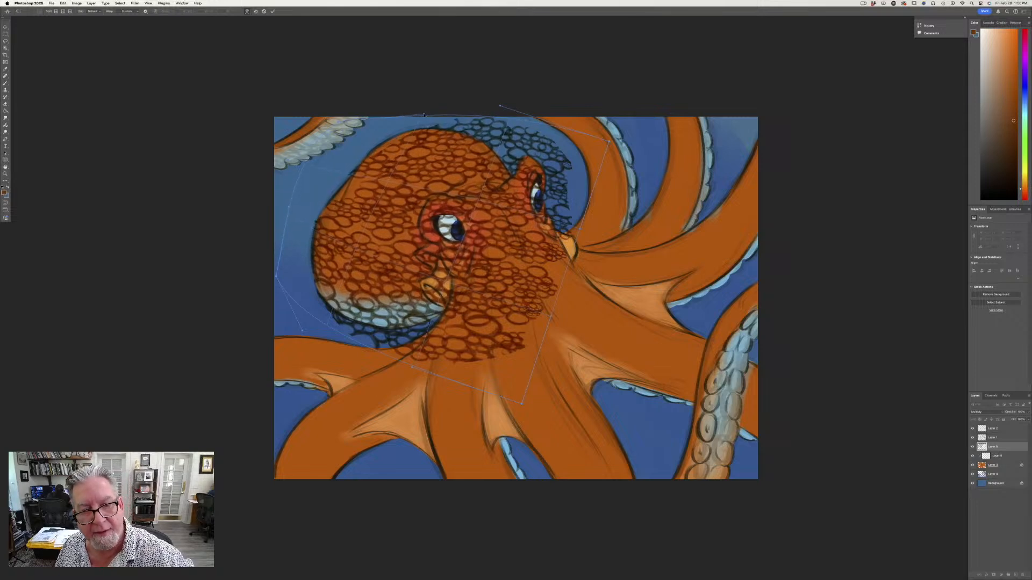
left_click_drag(500, 107, 495, 113)
left_click_drag(606, 143, 445, 155)
left_click_drag(482, 127, 477, 138)
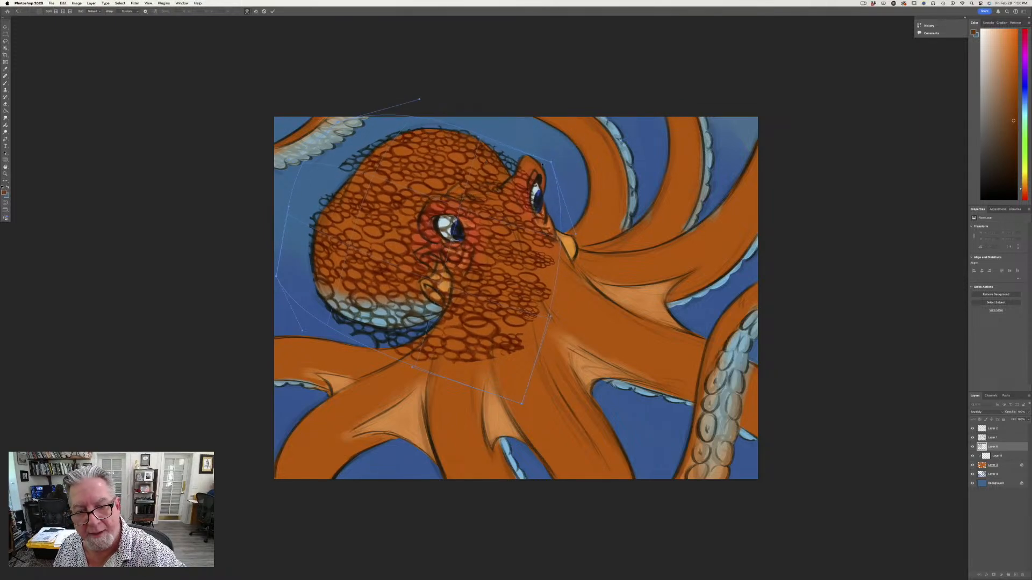
Pull the warp inward along the face and neck, and lift the texture's lower edge toward the underside of the head.
left_click_drag(550, 162, 538, 170)
left_click_drag(549, 315, 503, 294)
left_click_drag(463, 342, 453, 335)
left_click_drag(372, 347, 378, 325)
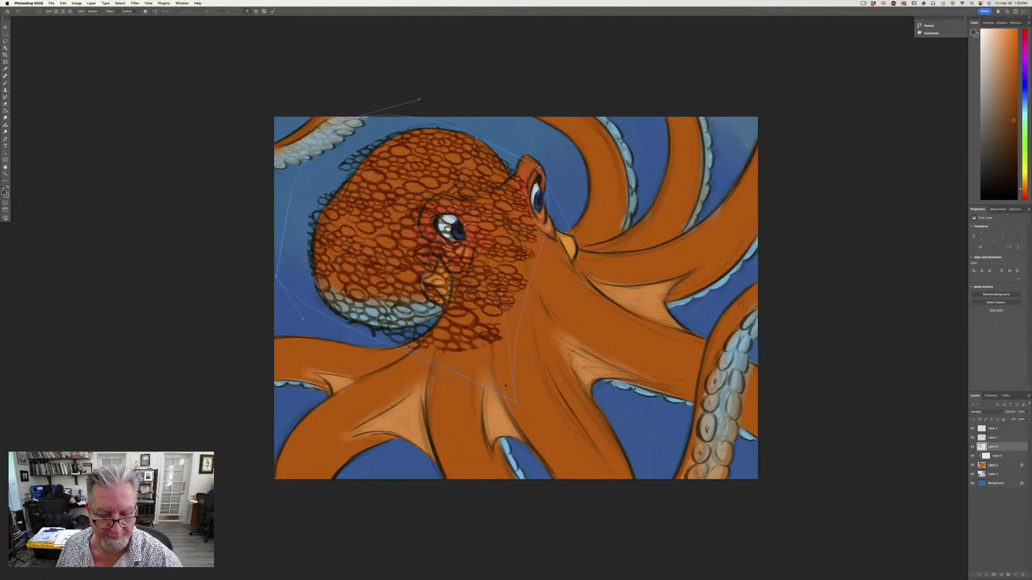
Warp the lower corners up to the neck and the back of the head so the bubbles compress along the head's pale underside.
left_click_drag(512, 401, 459, 327)
left_click_drag(341, 296, 395, 312)
left_click_drag(402, 349, 400, 337)
left_click_drag(332, 315, 330, 308)
left_click_drag(277, 278, 306, 270)
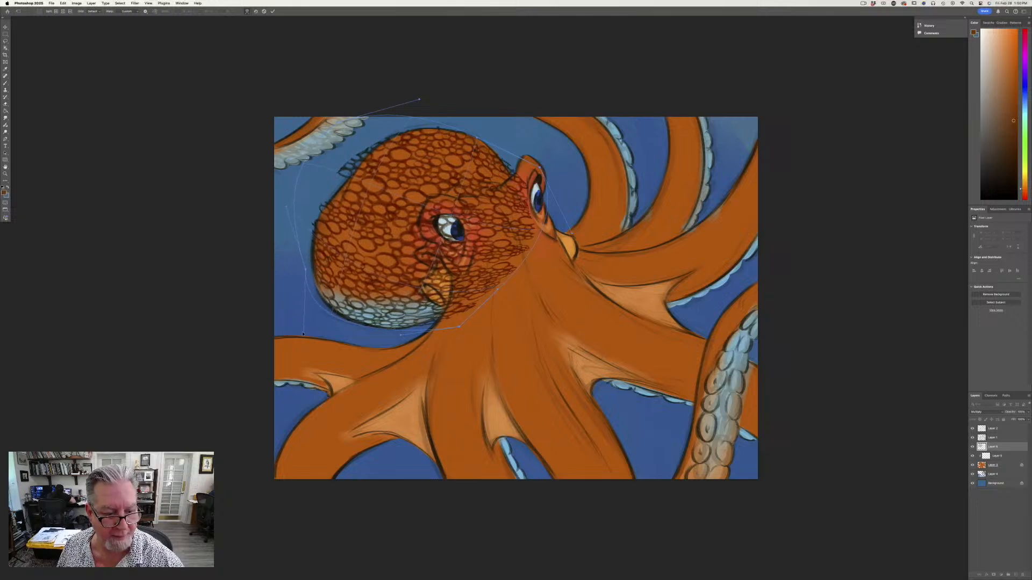
left_click_drag(303, 333, 312, 332)
left_click_drag(335, 289, 332, 290)
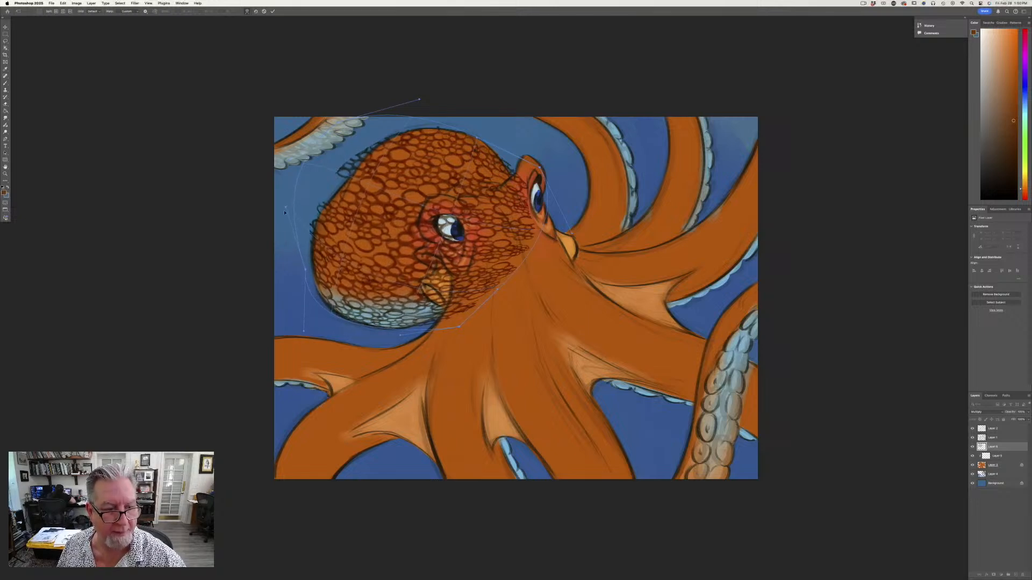
Refine the warp's curves behind and above the head so the bubbles follow its upper back outline.
left_click_drag(285, 212, 302, 208)
left_click_drag(312, 168, 298, 202)
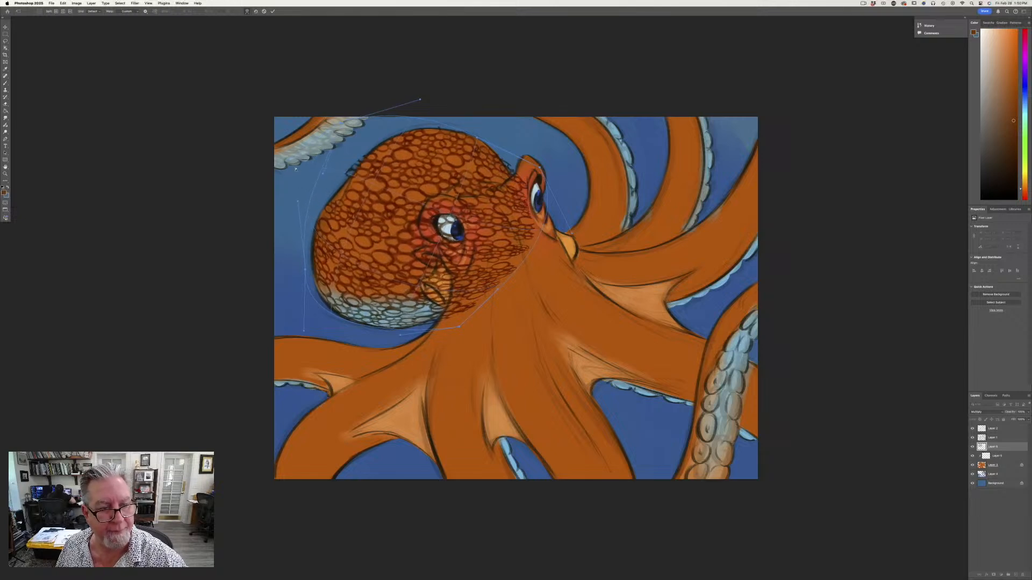
left_click_drag(341, 123, 354, 136)
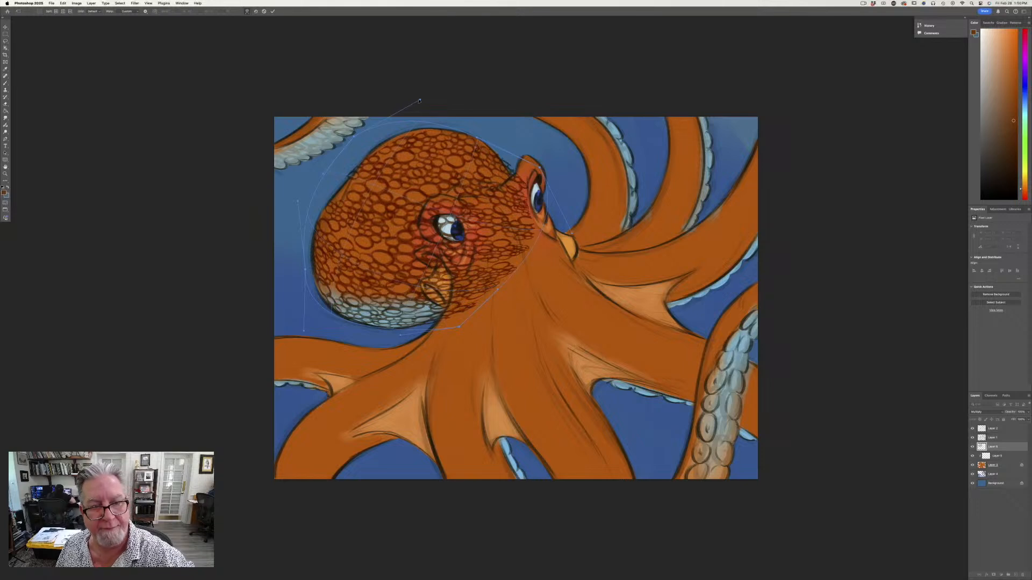
left_click_drag(419, 101, 426, 100)
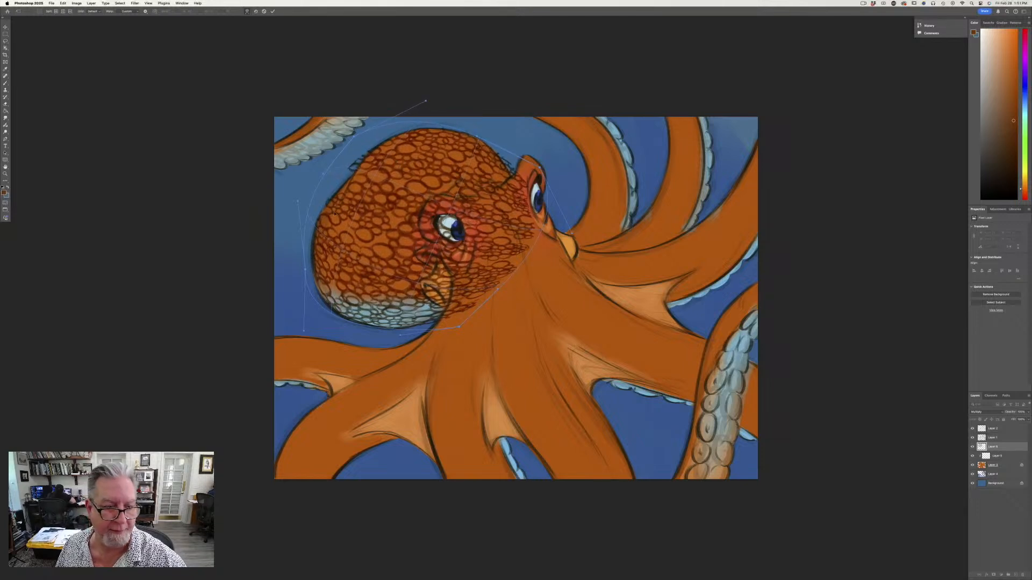
left_click_drag(334, 213, 336, 214)
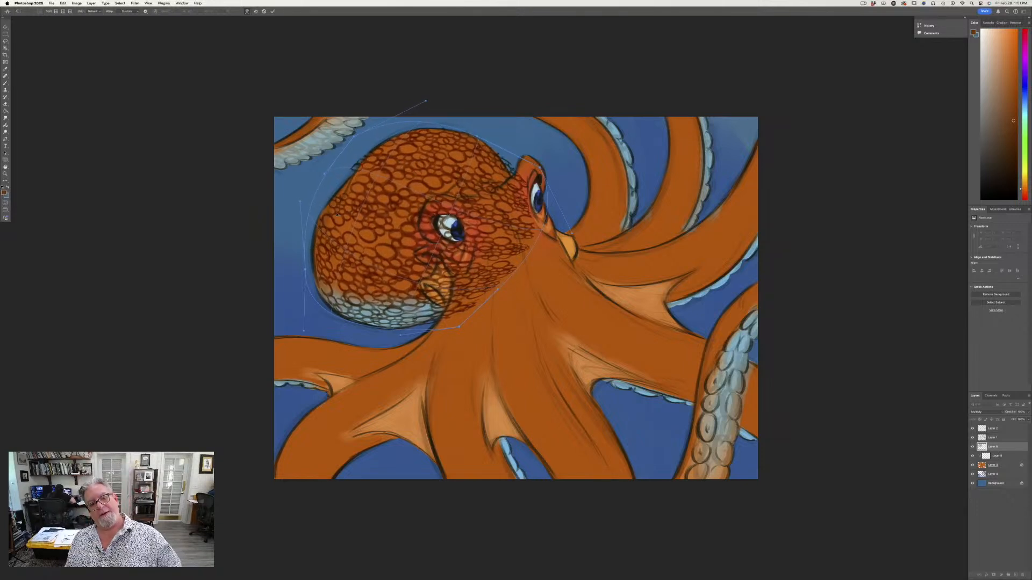
Warp the bubble texture along the head's upper outline, shift it toward the back, and draw its face edge inward.
left_click_drag(461, 147, 432, 152)
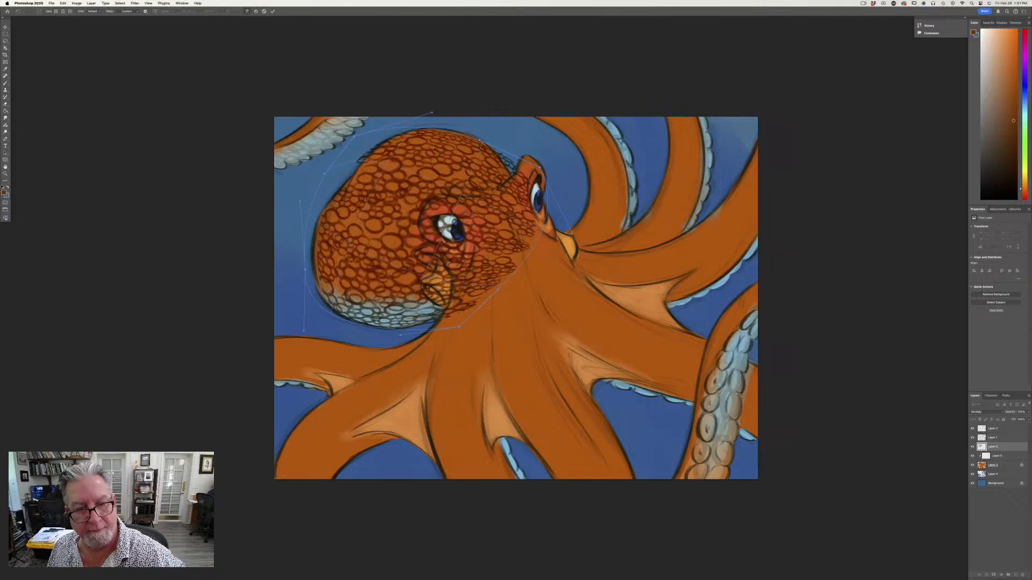
mouse_move(394, 155)
left_mouse_down()
mouse_move(403, 153)
mouse_move(392, 146)
left_mouse_up()
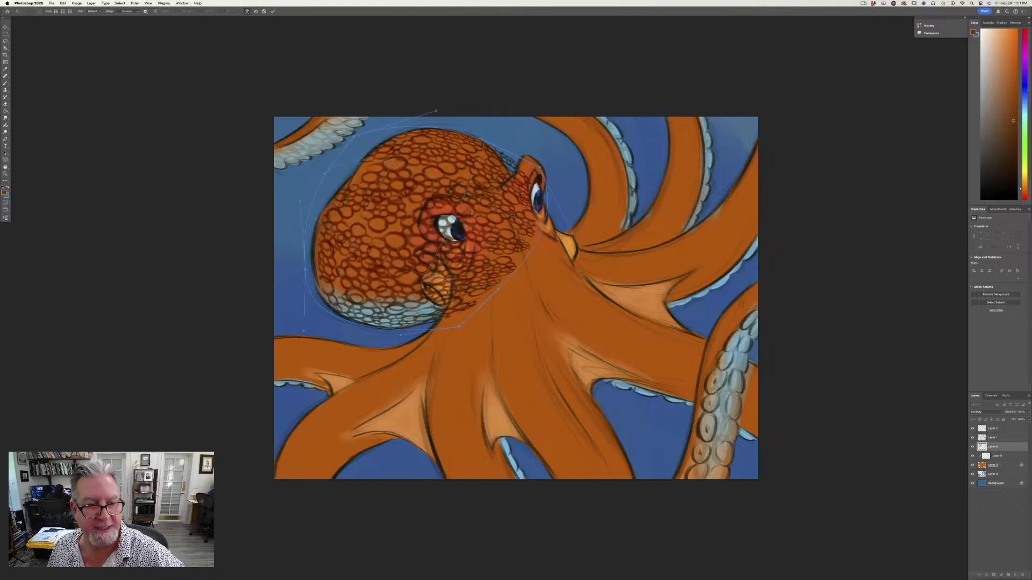
left_click_drag(351, 185, 336, 229)
left_click_drag(505, 248, 499, 235)
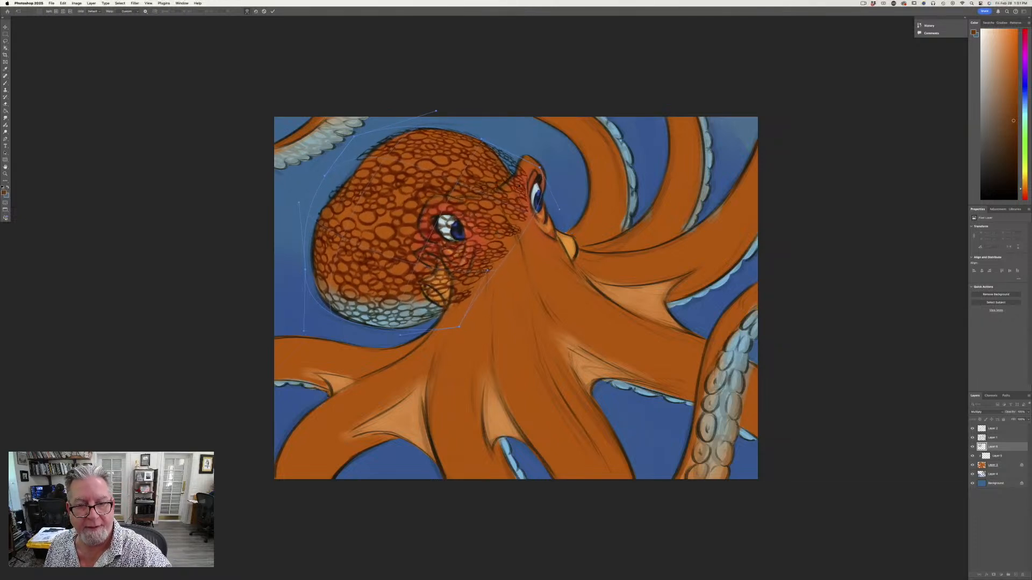
Pull the texture's far corner off the distant eye, fine-tune the upper and back curves, and apply the warp.
left_click_drag(539, 168, 508, 196)
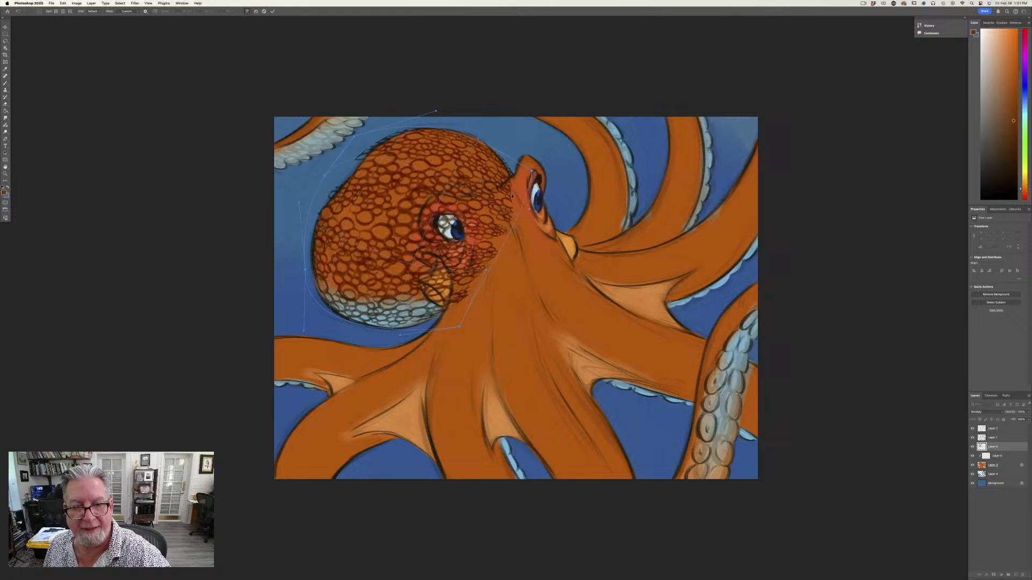
left_click_drag(463, 156, 460, 151)
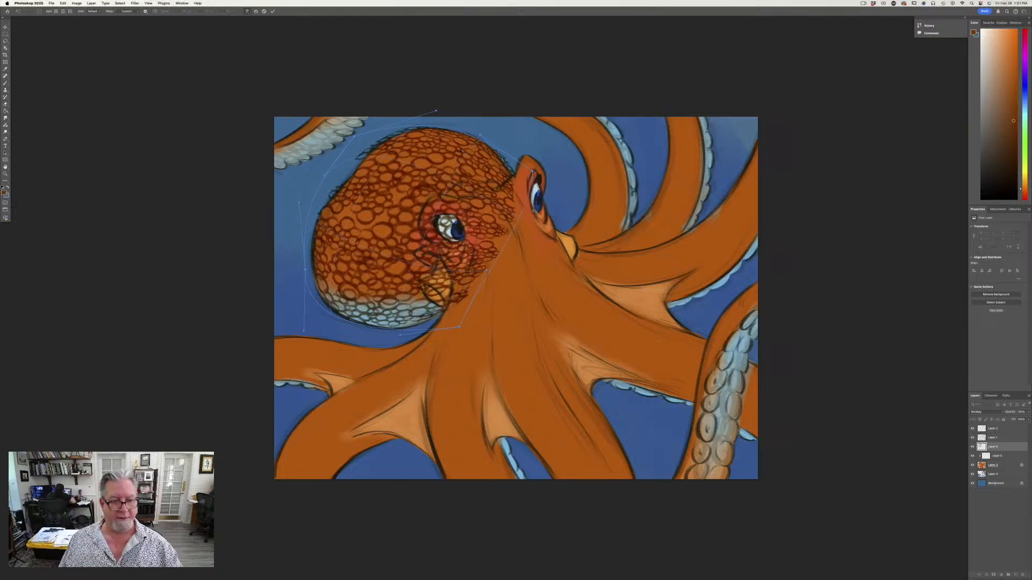
left_click_drag(318, 217, 320, 219)
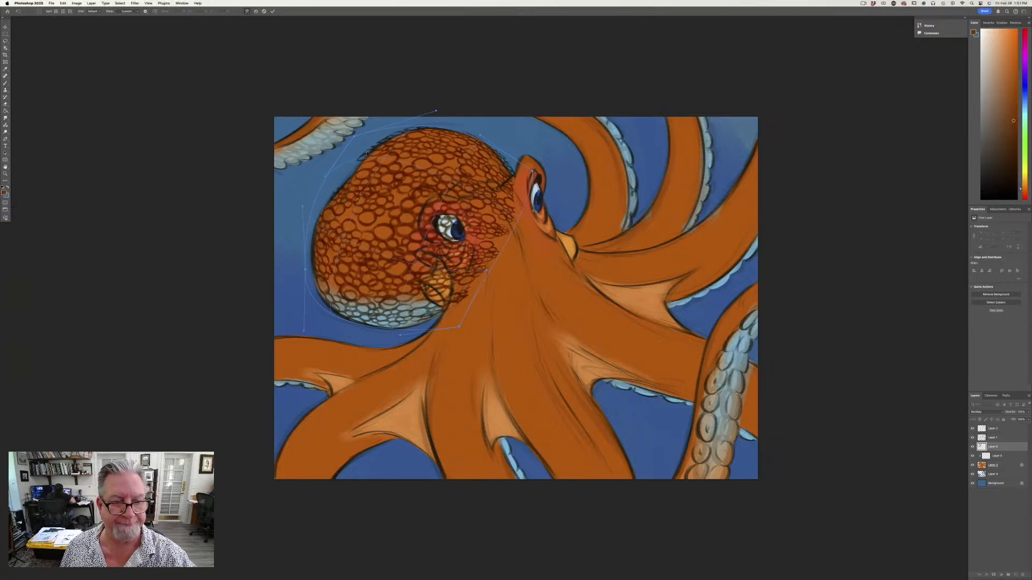
left_click_drag(367, 154, 369, 154)
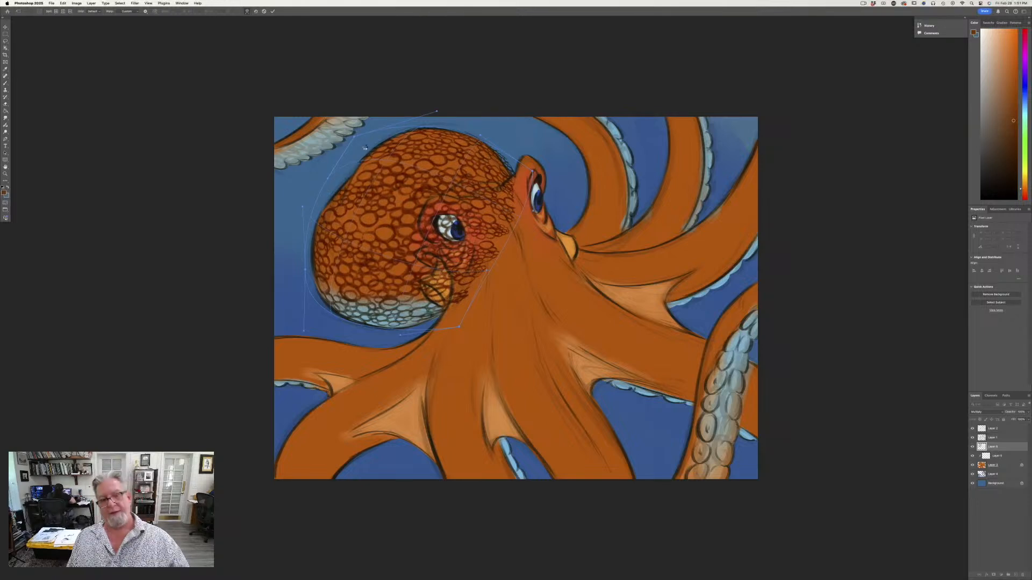
key("Return")
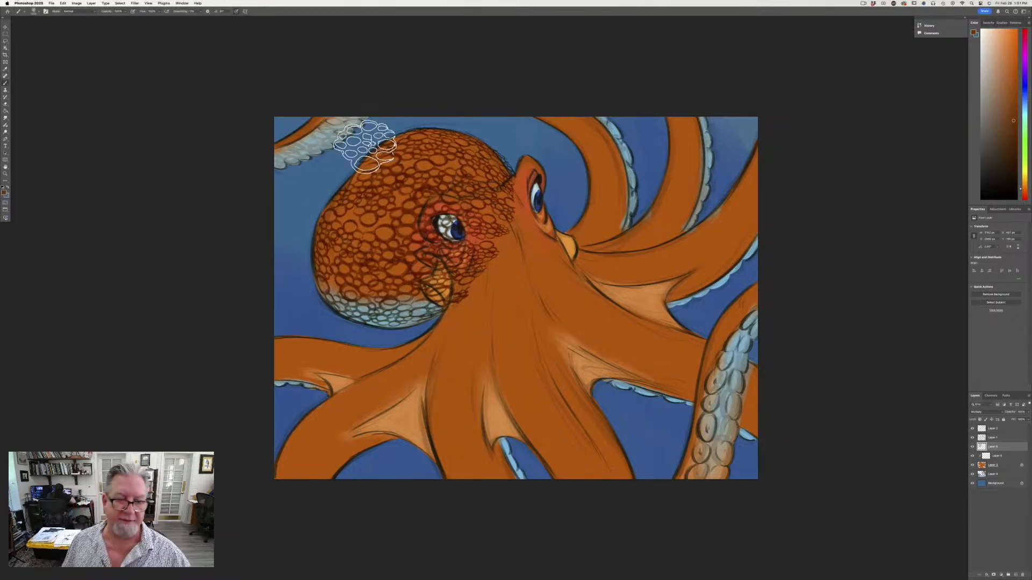
Erase the head texture over the face, near eye and siphon with a round brush, and lower its layer opacity.
left_click_drag(509, 202, 492, 235)
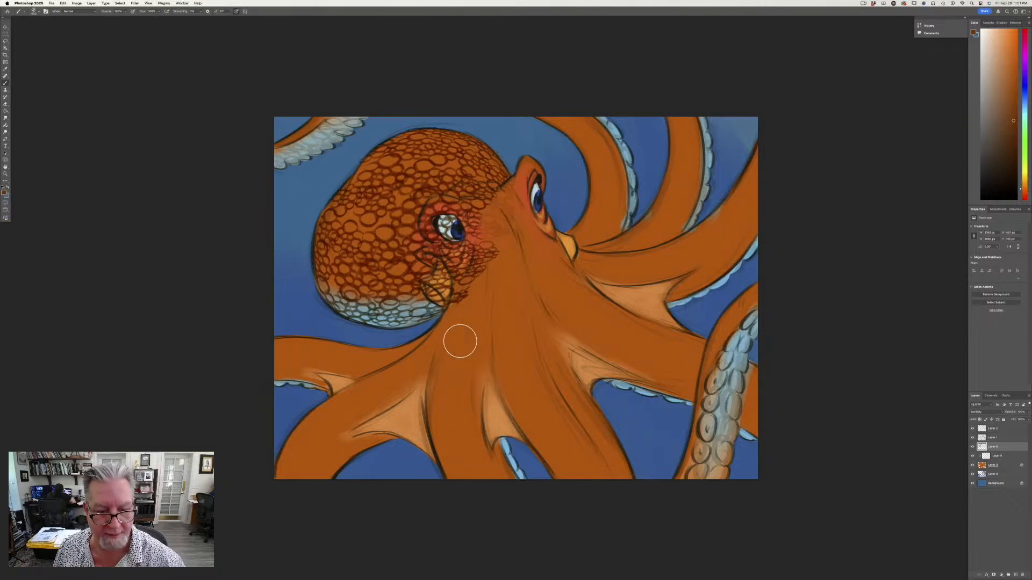
mouse_move(497, 253)
left_mouse_down()
mouse_move(461, 302)
mouse_move(446, 281)
mouse_move(455, 272)
left_mouse_up()
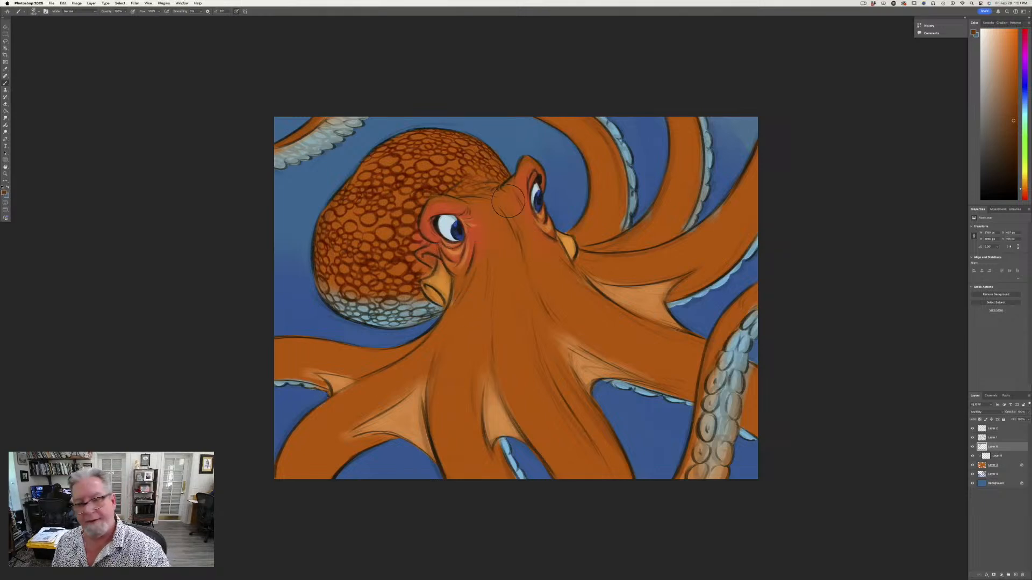
left_click(1028, 412)
left_click_drag(1028, 419, 1017, 420)
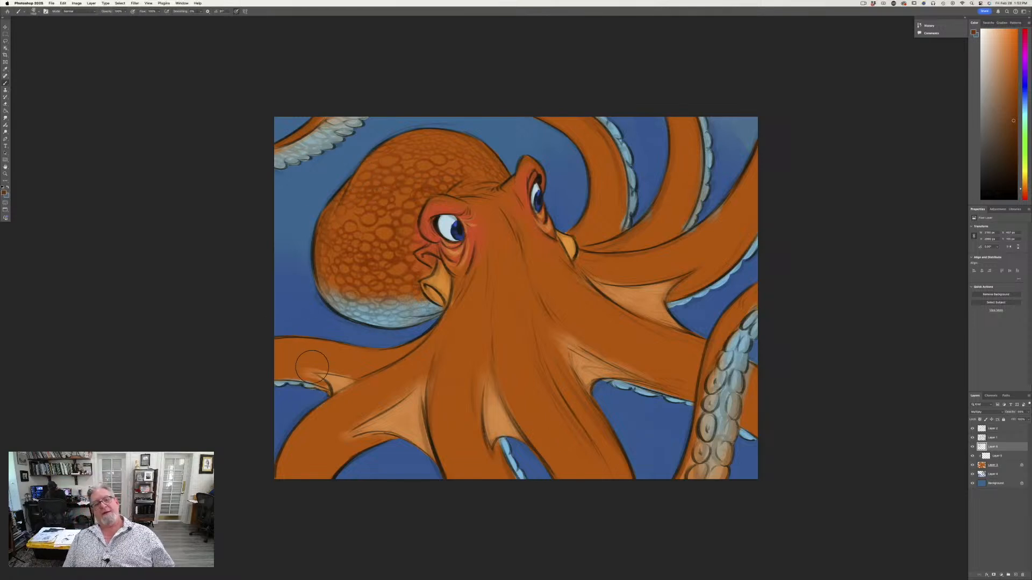
On the clipped layer below the head texture, paint bubble texture from between the eyes down the three front arms.
key("super+minus")
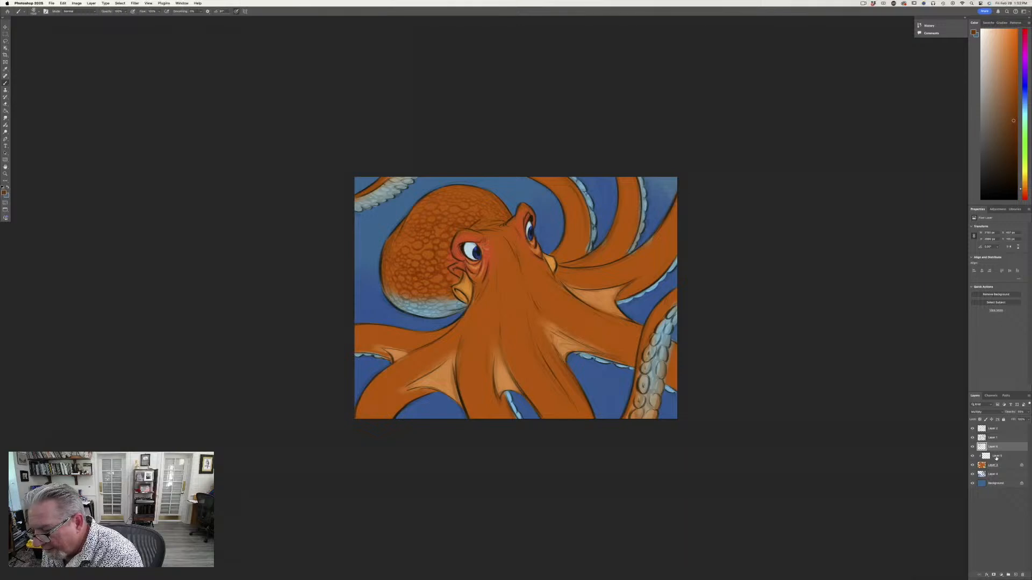
left_click(996, 456)
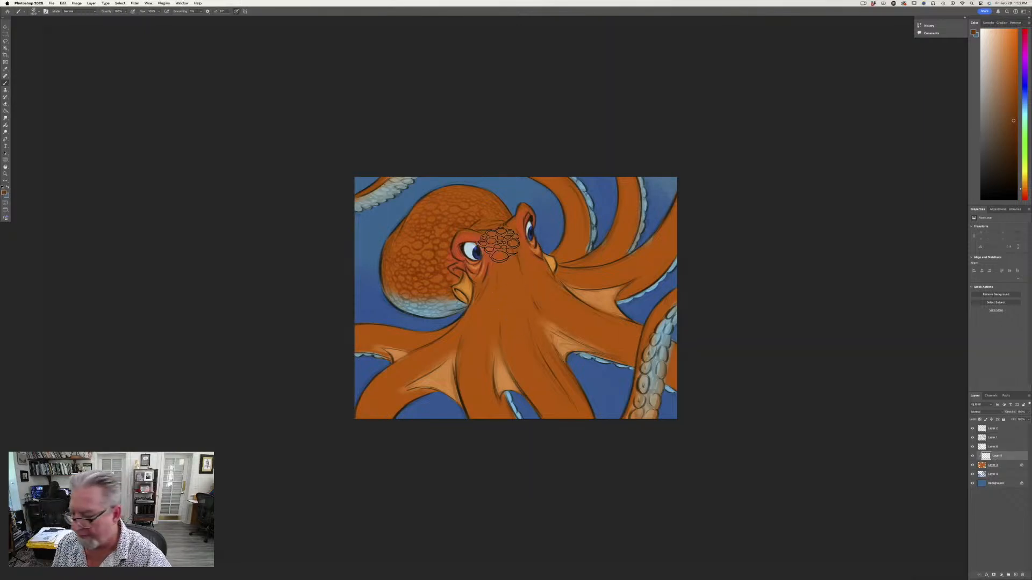
left_click_drag(504, 273, 572, 430)
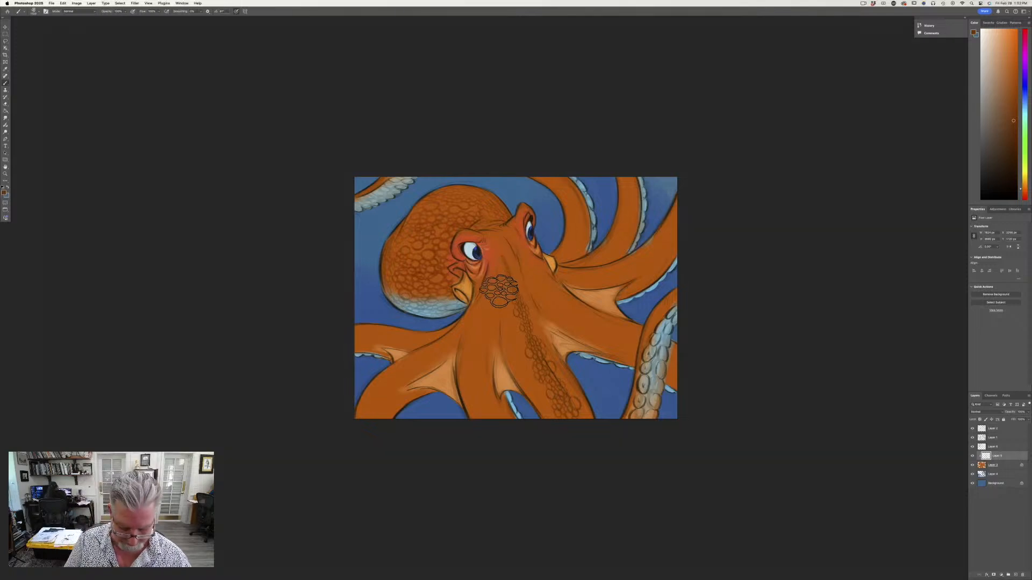
key("super+z")
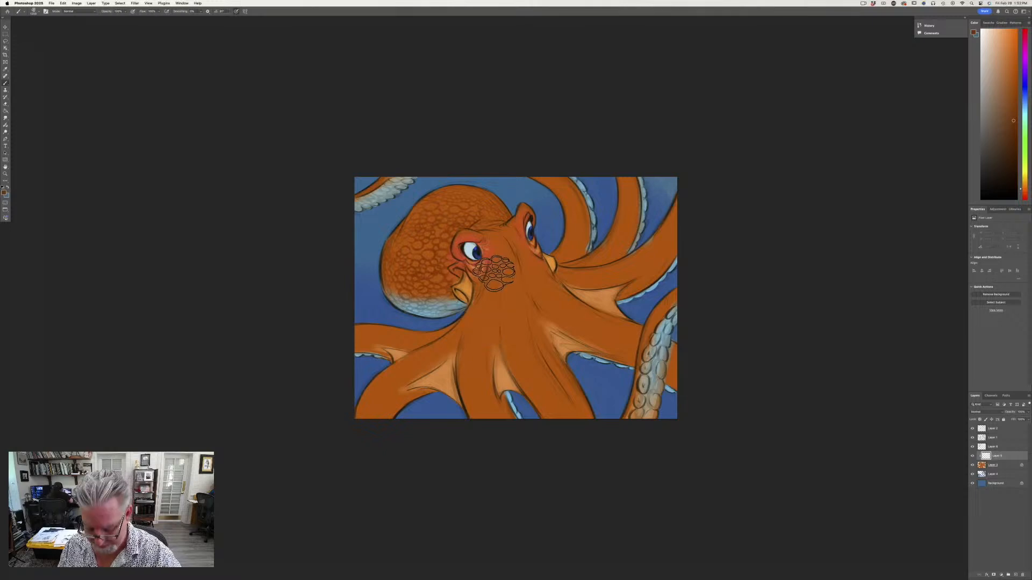
key("super+equal")
left_click_drag(497, 226, 635, 536)
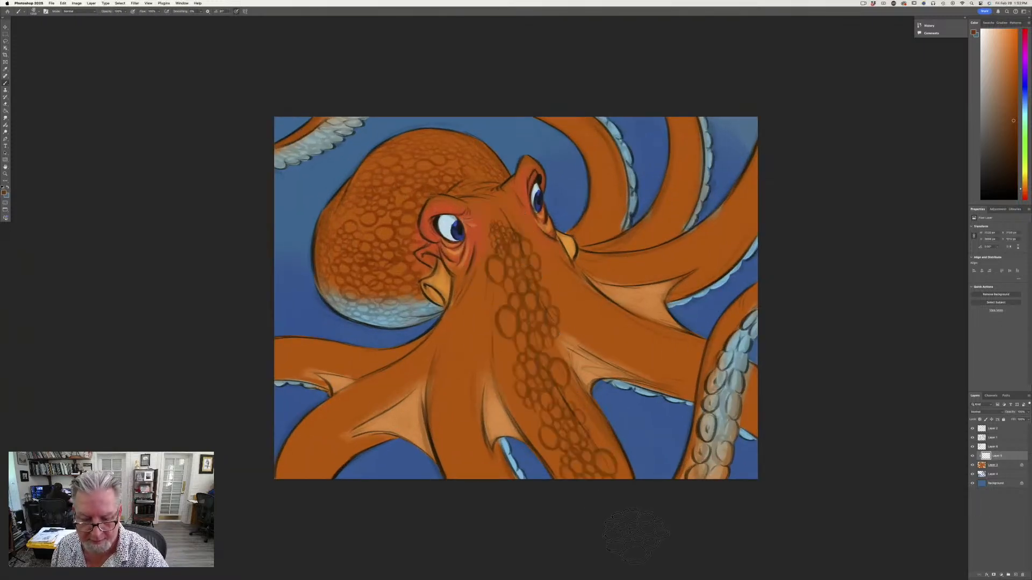
left_click_drag(477, 237, 478, 449)
left_click_drag(471, 271, 291, 519)
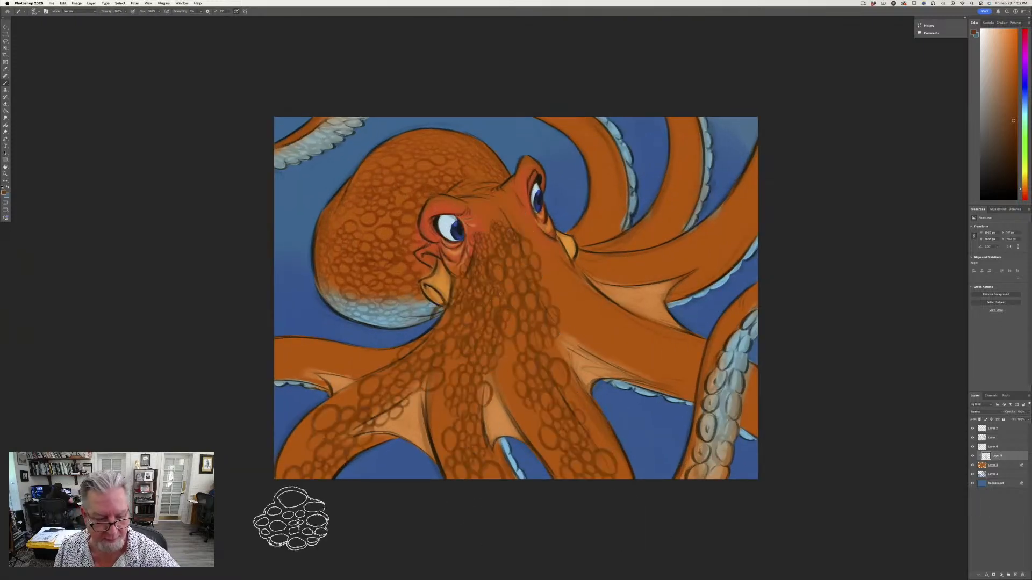
Extend the bubble texture along the two outer lower arms and over the skin around both eyes.
left_click_drag(395, 355, 236, 371)
left_click_drag(519, 245, 763, 392)
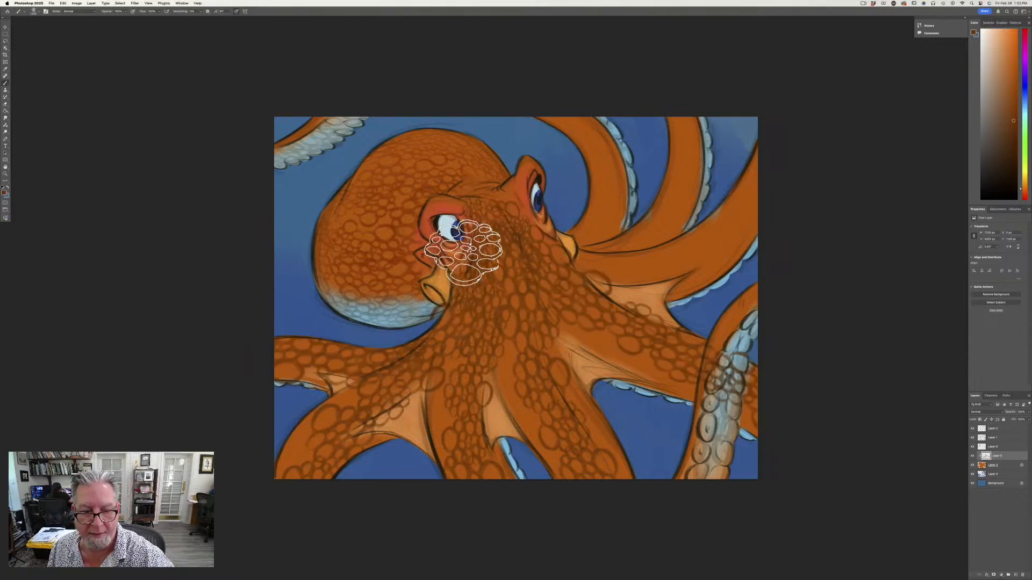
left_click_drag(515, 195, 521, 208)
left_click_drag(464, 228, 431, 225)
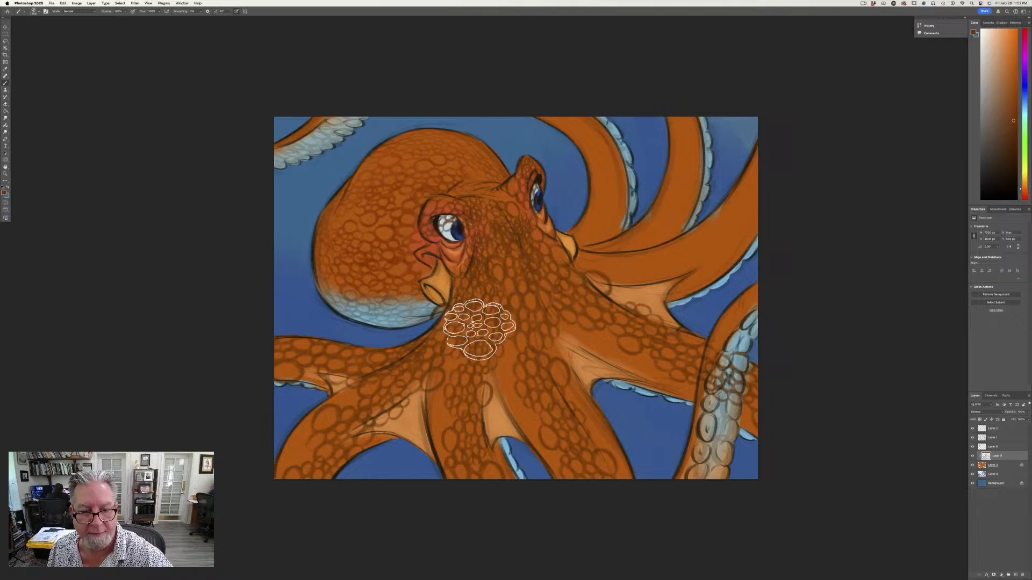
Paint bubble texture along the three raised arms behind the head and fill gaps on the lower outer and central arms.
left_click_drag(540, 103, 570, 248)
left_click_drag(674, 110, 607, 257)
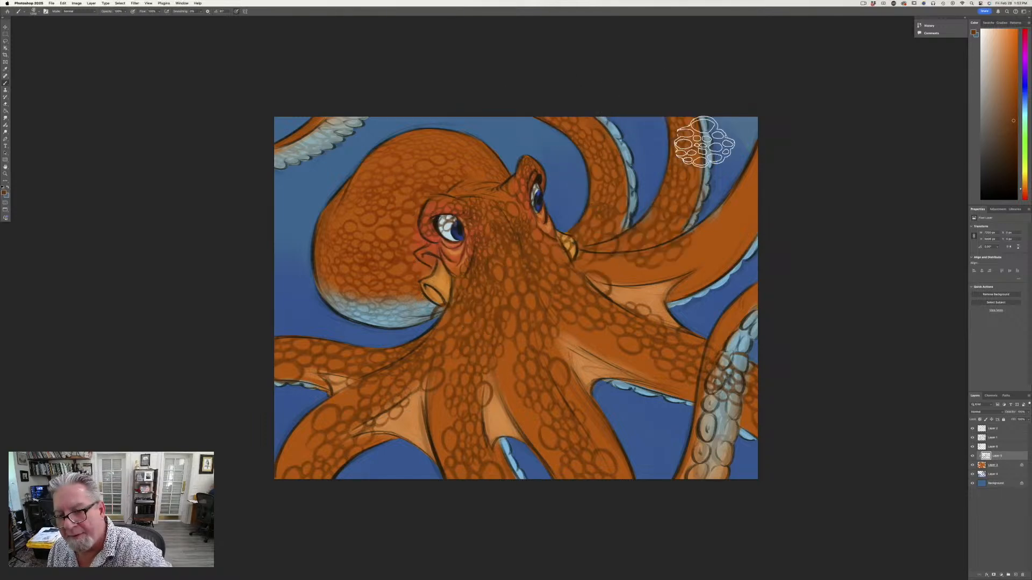
left_click_drag(768, 155, 550, 268)
mouse_move(762, 144)
left_mouse_down()
mouse_move(724, 194)
mouse_move(585, 284)
left_mouse_up()
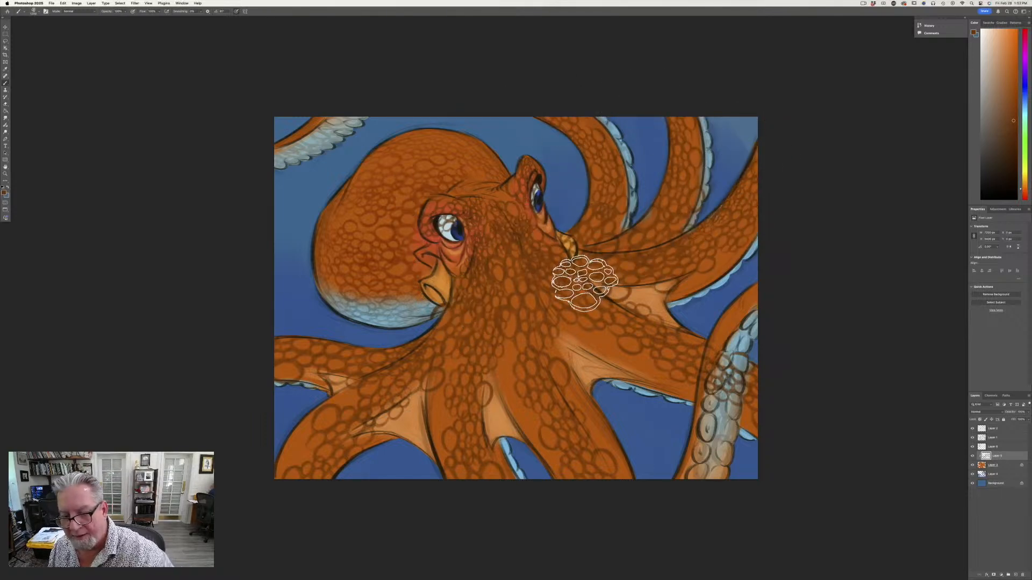
left_click_drag(692, 392, 569, 325)
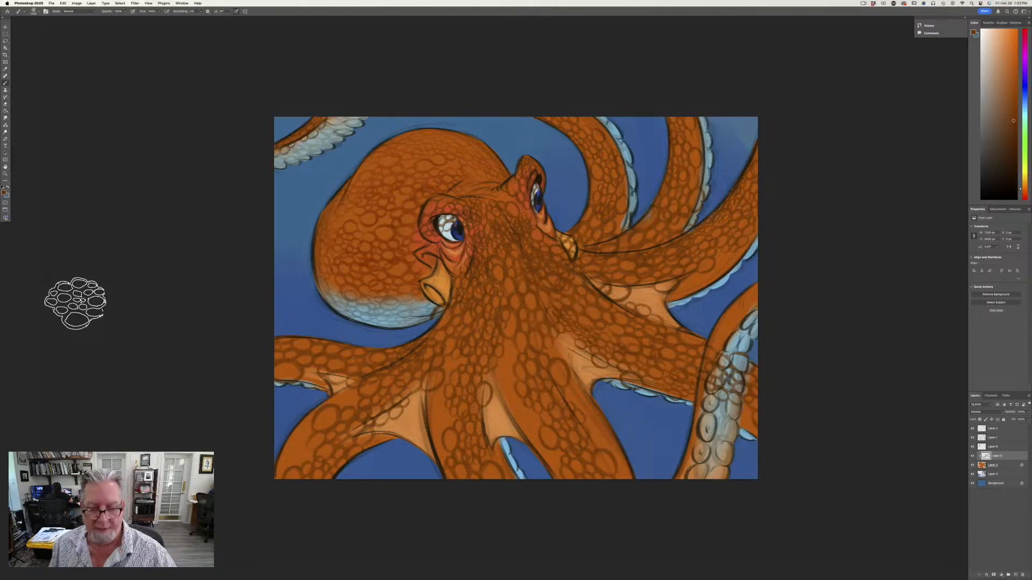
left_click_drag(443, 391, 461, 475)
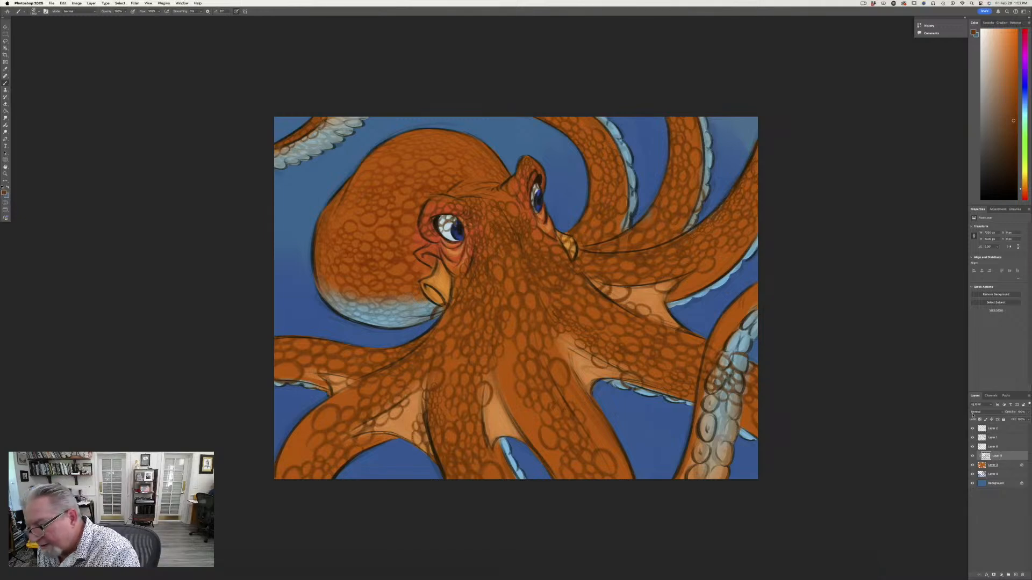
Set the arm texture layer's blend mode to Color Burn and reduce its opacity.
left_click(974, 412)
left_click(975, 433)
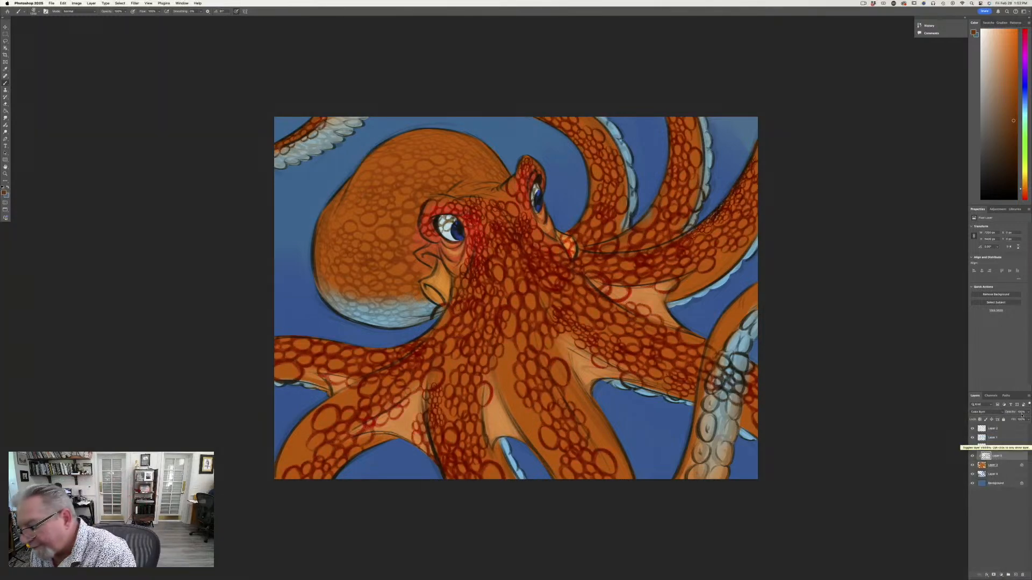
left_click(1022, 412)
left_click_drag(1026, 419, 1015, 419)
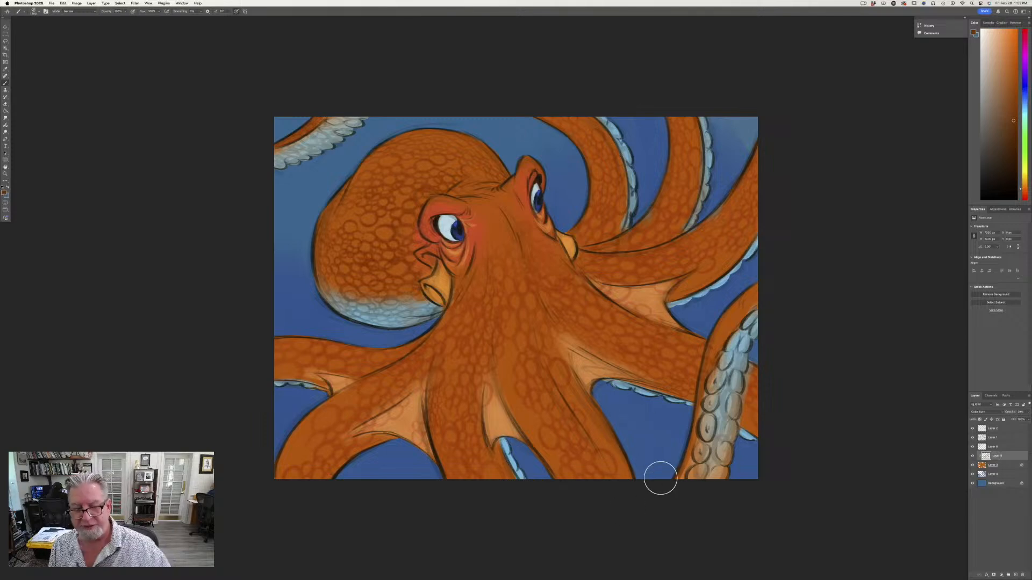
Add a new layer above the octopus's base colour layer and clip it over the arm texture layer.
left_click(990, 438)
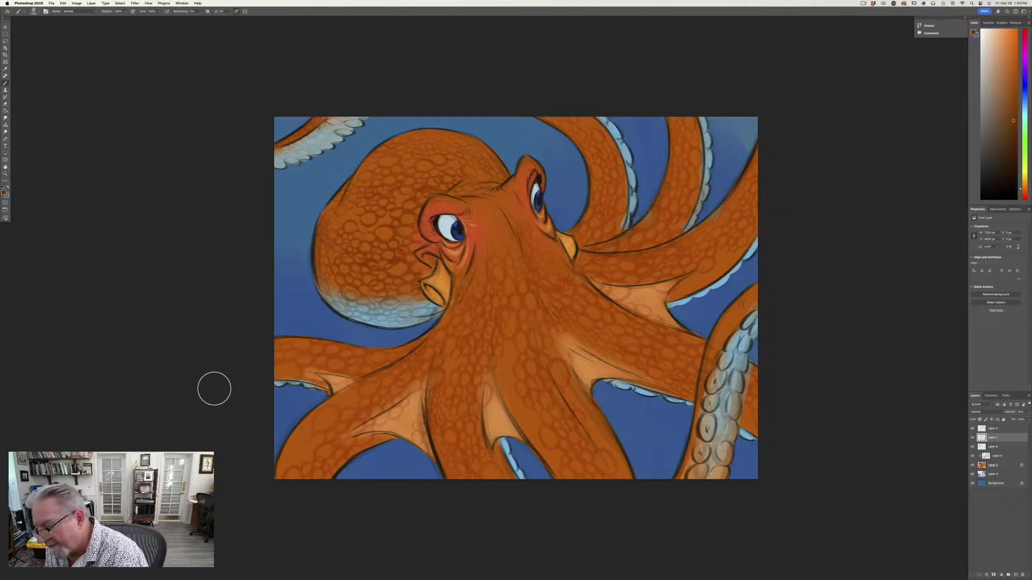
left_click(994, 465)
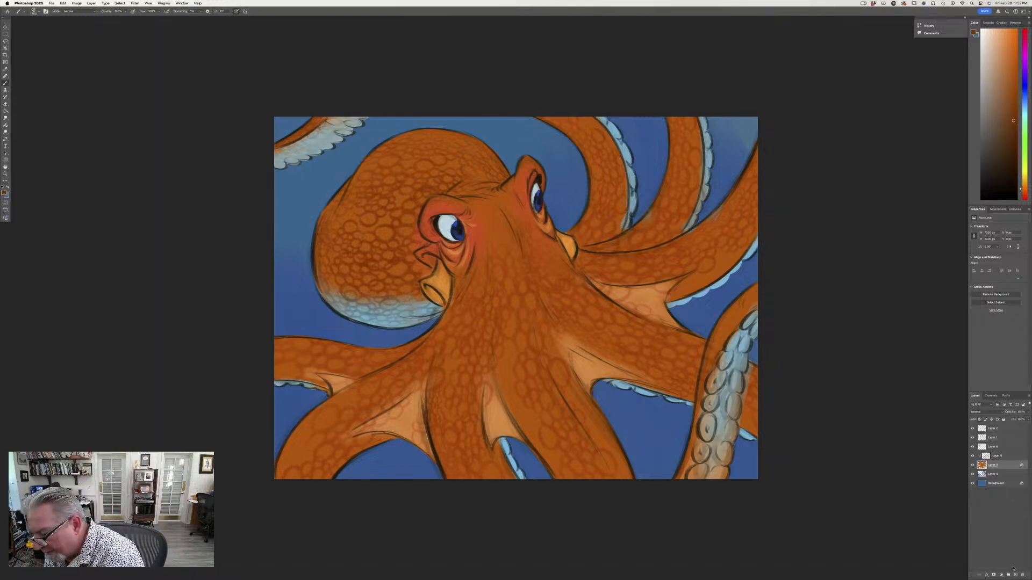
left_click(1014, 574)
left_click_drag(995, 460, 996, 455)
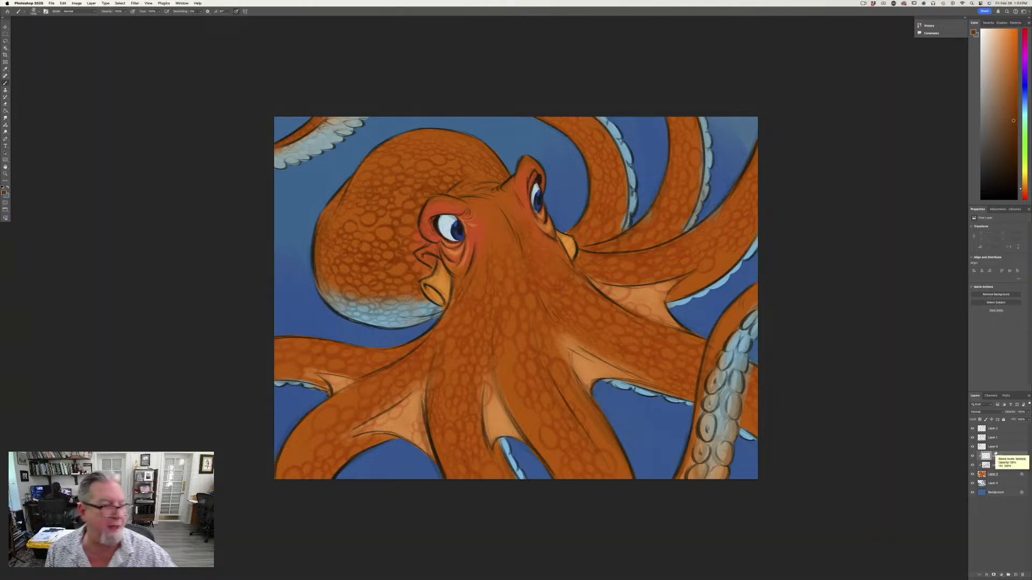
Change the foreground colour to a light salmon pink.
left_click(4, 193)
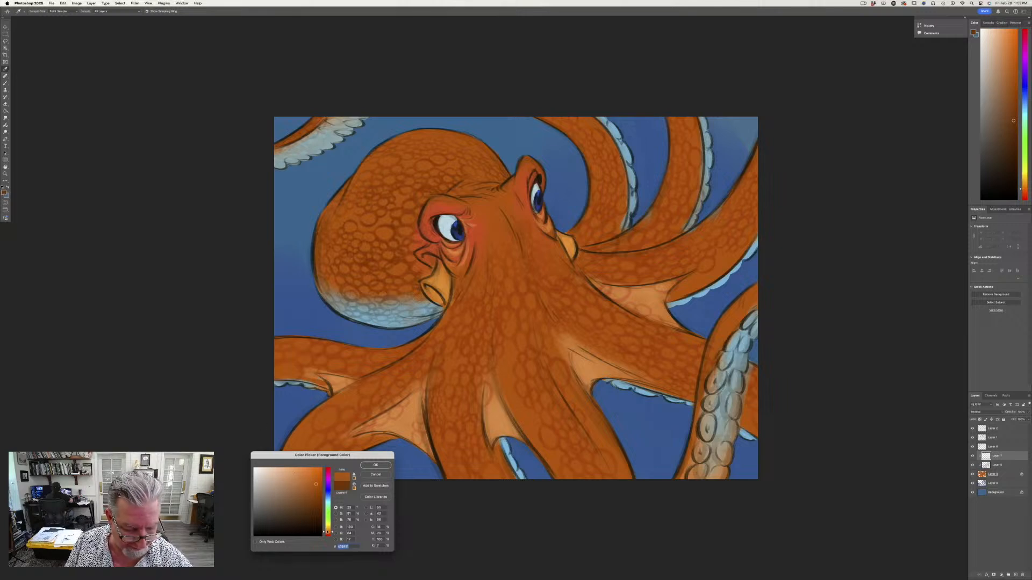
left_click_drag(327, 534, 327, 535)
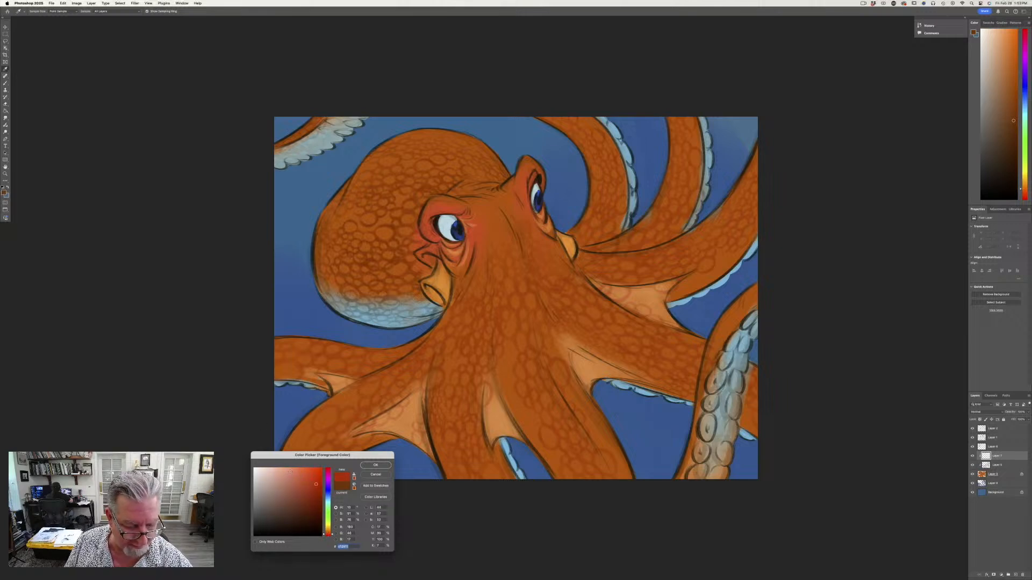
left_click(363, 466)
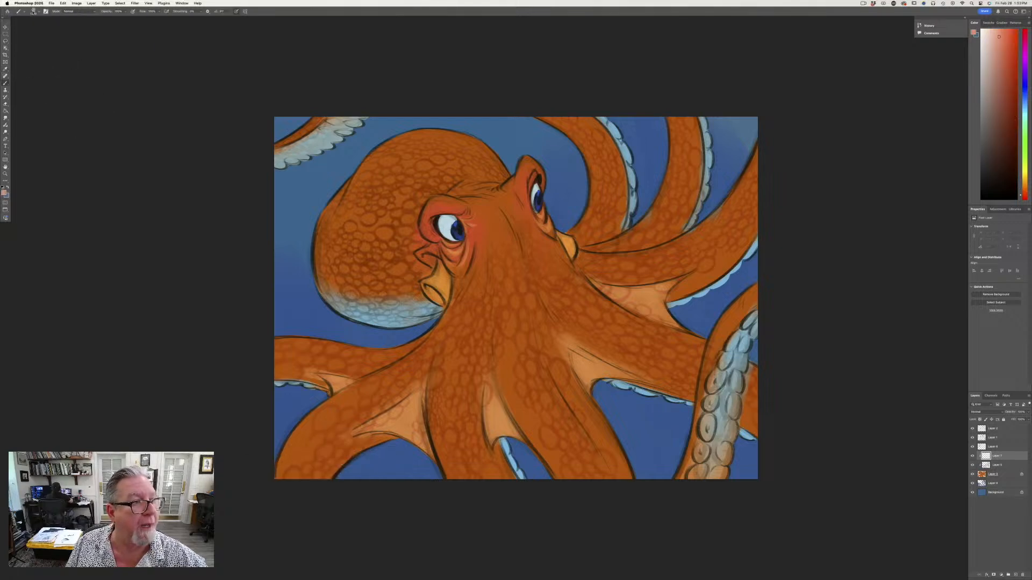
Choose the scattered-spots brush, enlarge it, and paint light pink spots from between the eyes down the front arm.
left_click(34, 11)
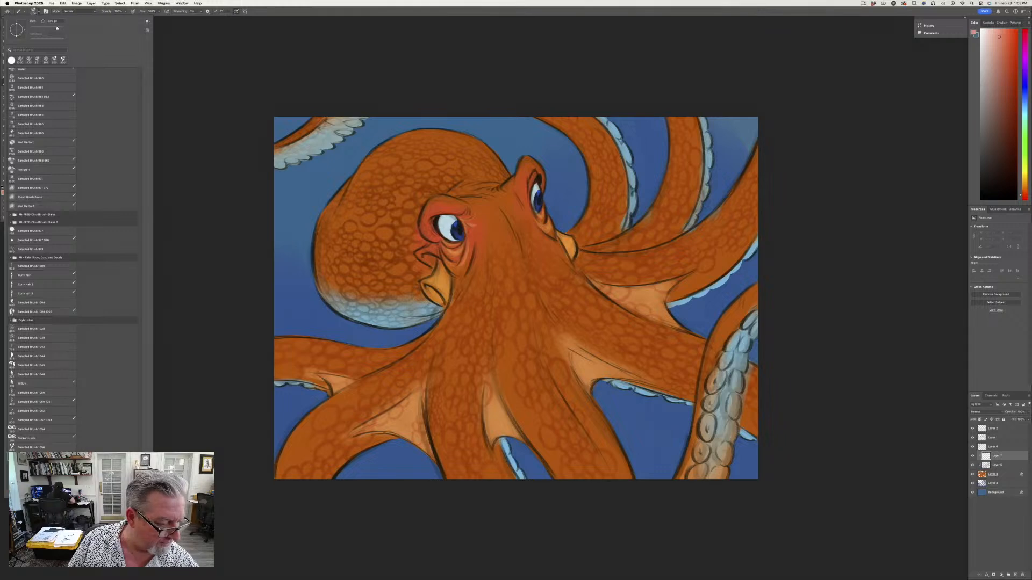
left_click(205, 439)
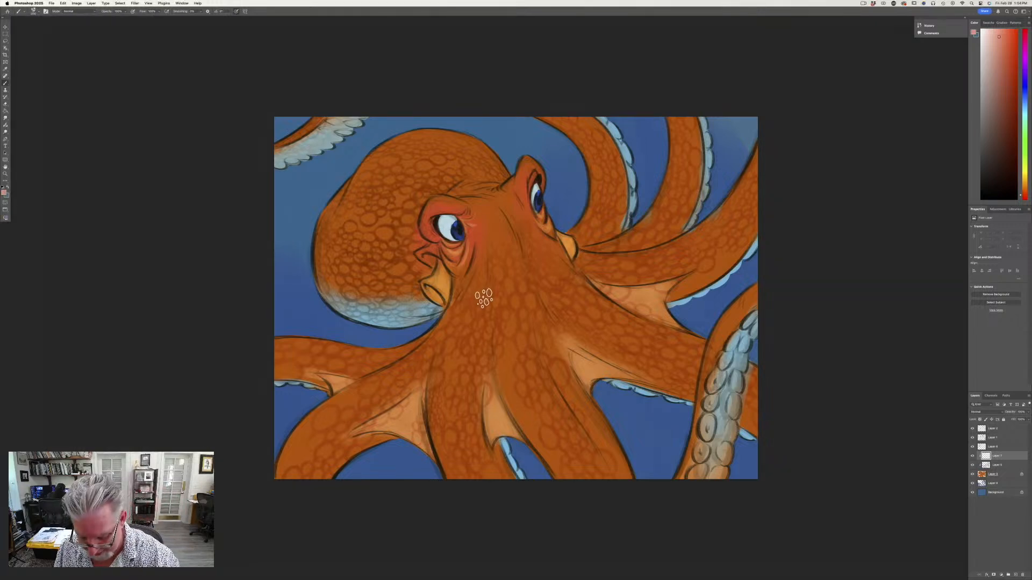
key("bracketright")
key("bracketright")
key("bracketright")
key("bracketright")
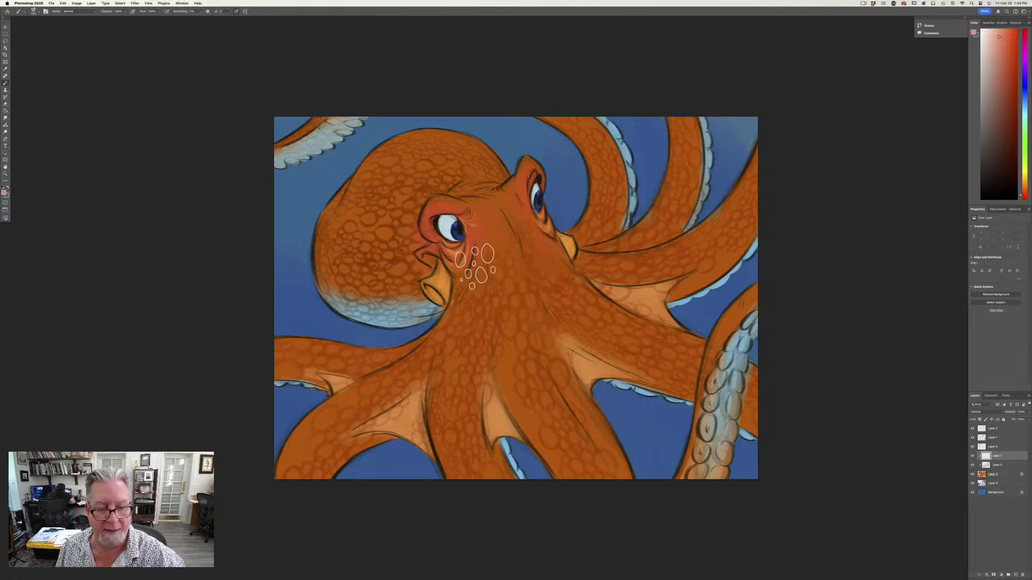
left_click_drag(500, 247, 626, 536)
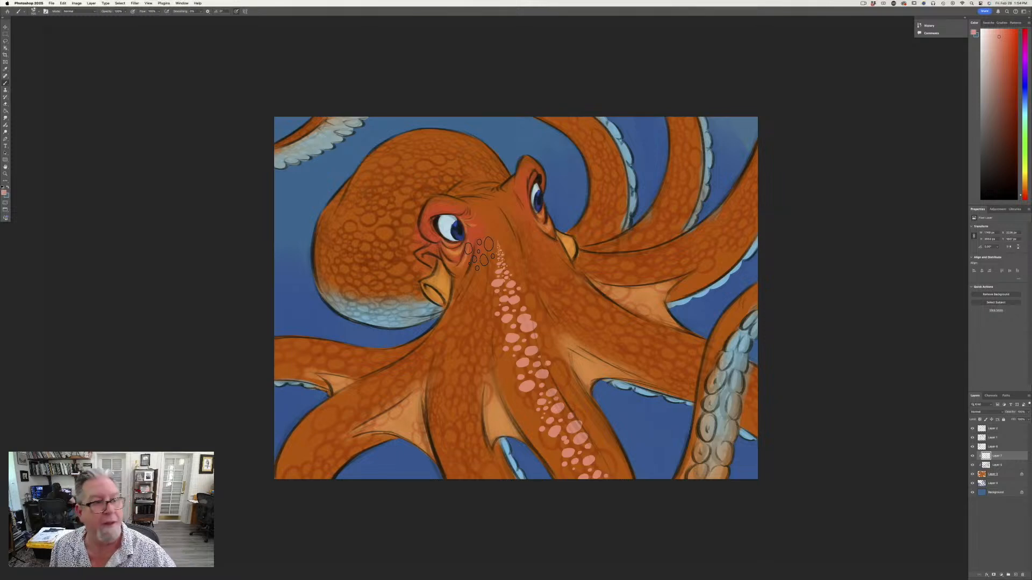
Undo the opaque spot stroke and paint softer light pink spots along the front, side and rear arms.
key("super+z")
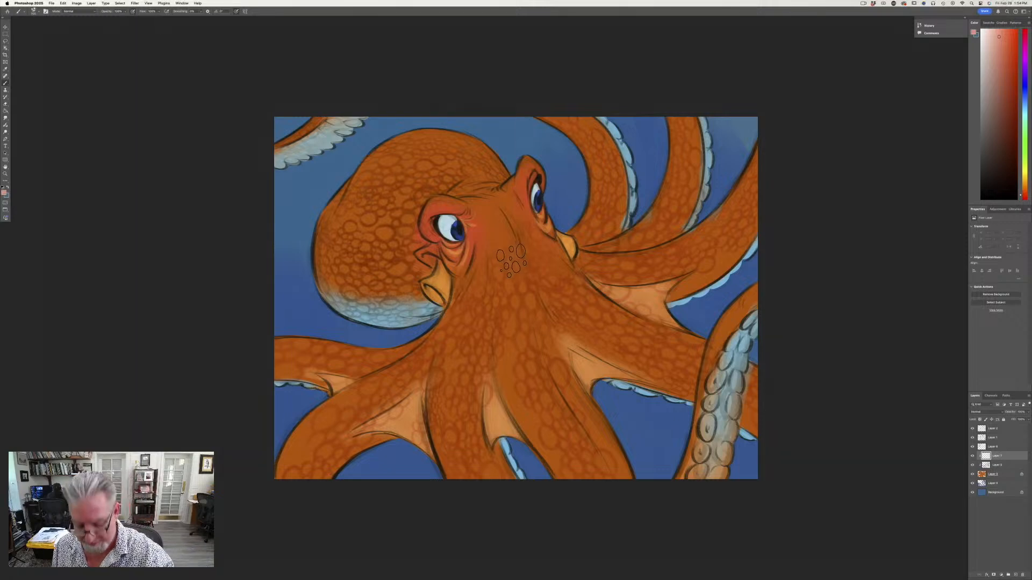
mouse_move(500, 253)
left_mouse_down()
mouse_move(544, 383)
mouse_move(602, 475)
left_mouse_up()
left_click_drag(503, 230, 685, 376)
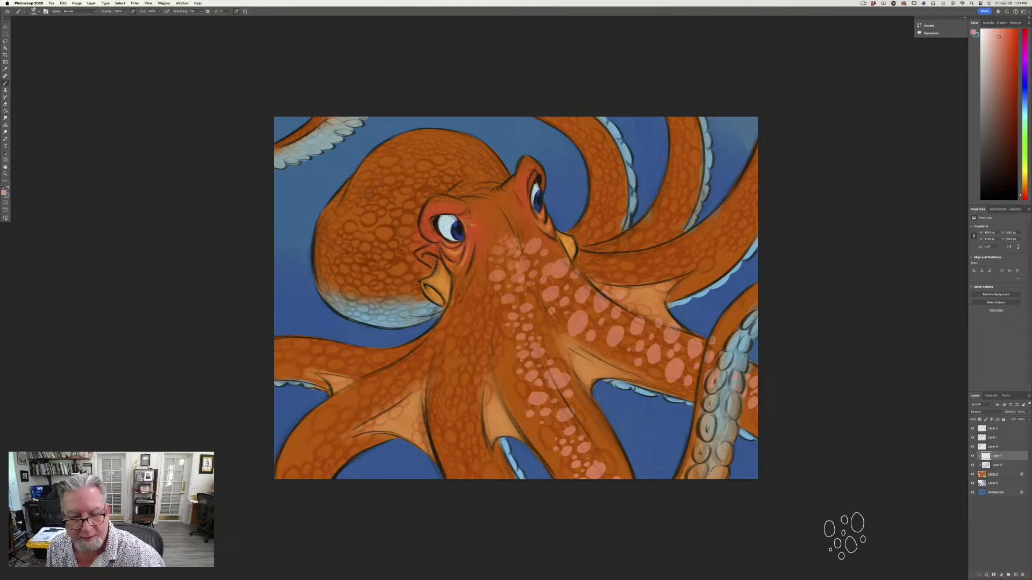
left_click_drag(476, 242, 457, 473)
mouse_move(457, 323)
left_mouse_down()
mouse_move(317, 429)
mouse_move(284, 484)
left_mouse_up()
left_click_drag(419, 355, 290, 344)
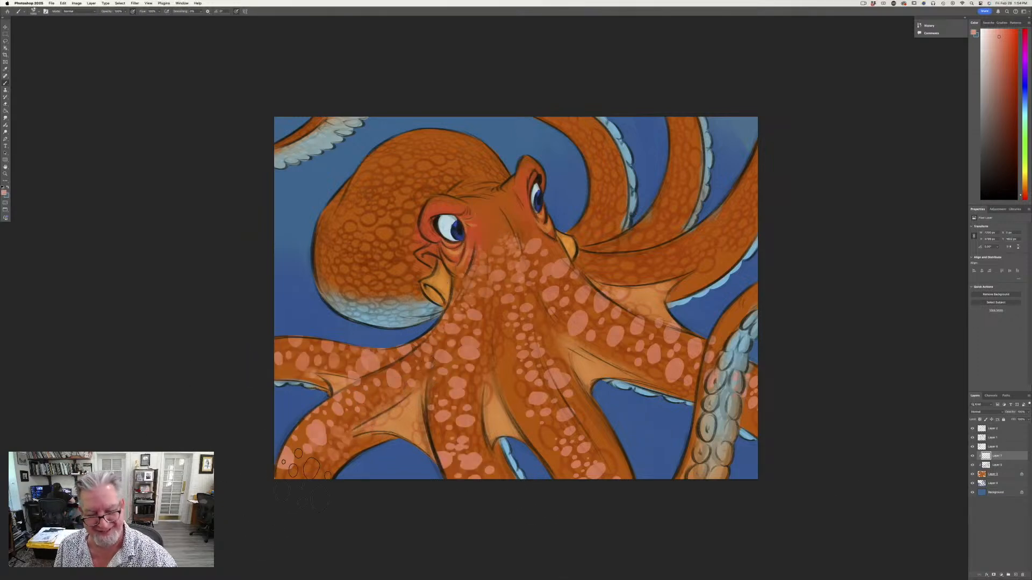
mouse_move(649, 257)
left_mouse_down()
mouse_move(768, 140)
mouse_move(653, 265)
mouse_move(517, 194)
mouse_move(656, 125)
mouse_move(678, 155)
mouse_move(523, 228)
mouse_move(606, 207)
left_mouse_up()
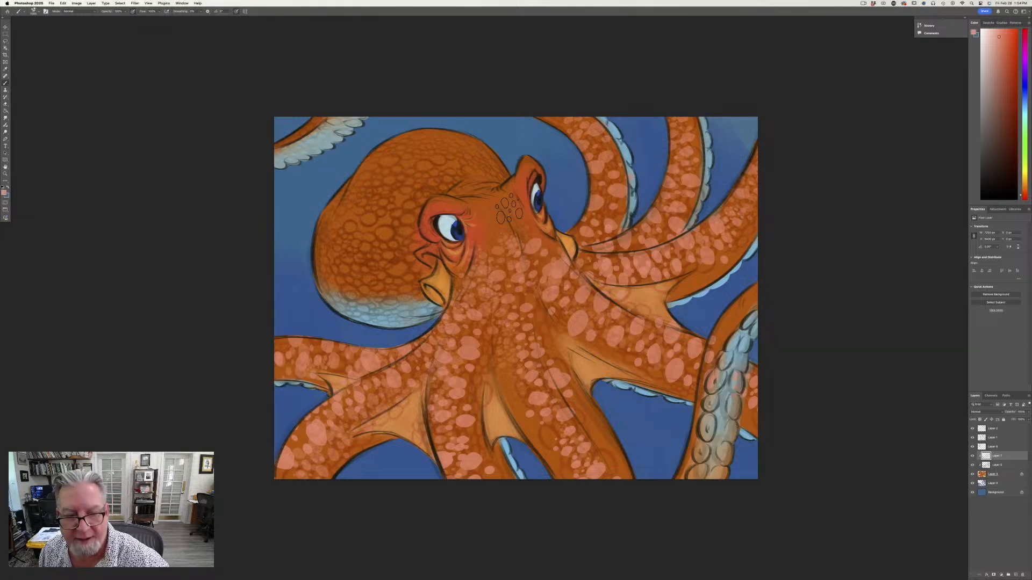
Extend the pink spots over the forehead and around both eyes, and fade the arm spots with a large round brush.
left_click_drag(500, 223, 471, 188)
mouse_move(489, 245)
left_mouse_down()
mouse_move(483, 208)
mouse_move(434, 214)
left_mouse_up()
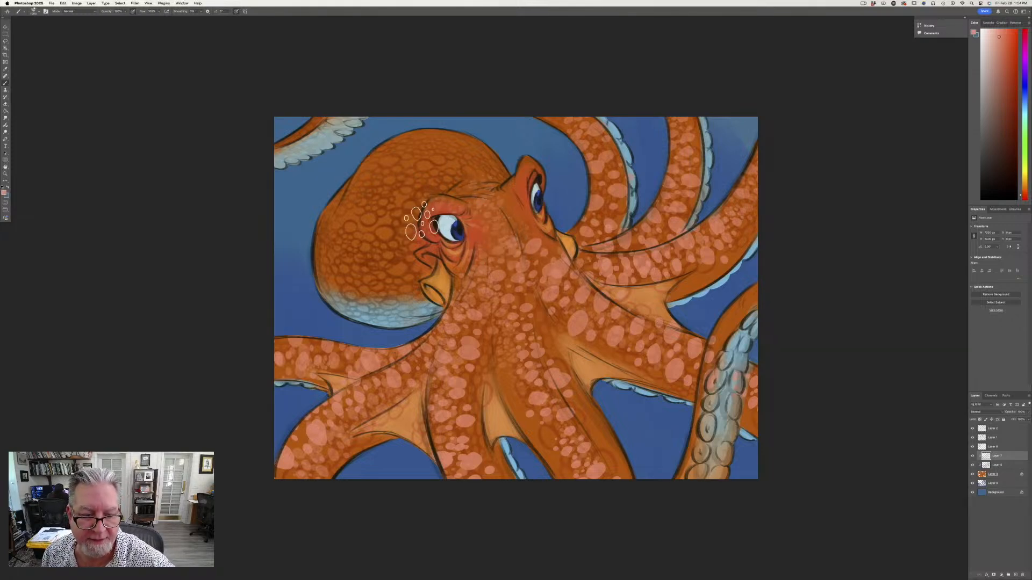
left_click_drag(523, 180, 522, 211)
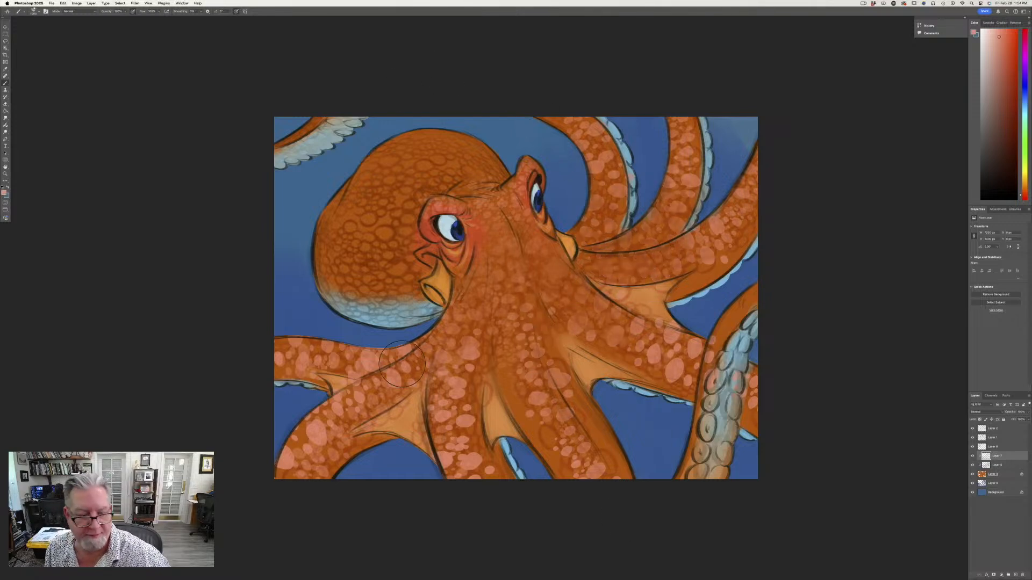
mouse_move(360, 346)
left_mouse_down()
mouse_move(351, 366)
mouse_move(284, 383)
mouse_move(354, 370)
mouse_move(255, 479)
left_mouse_up()
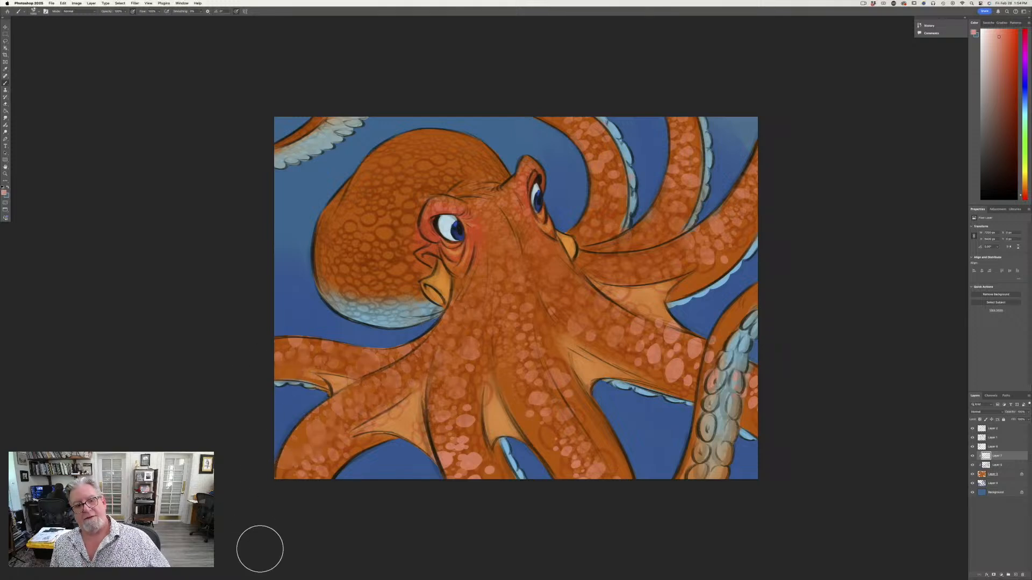
Paint small pink spots across the top of the head, between the eyes and along the head's pale blue underside.
mouse_move(480, 170)
left_mouse_down()
mouse_move(494, 175)
mouse_move(489, 185)
left_mouse_up()
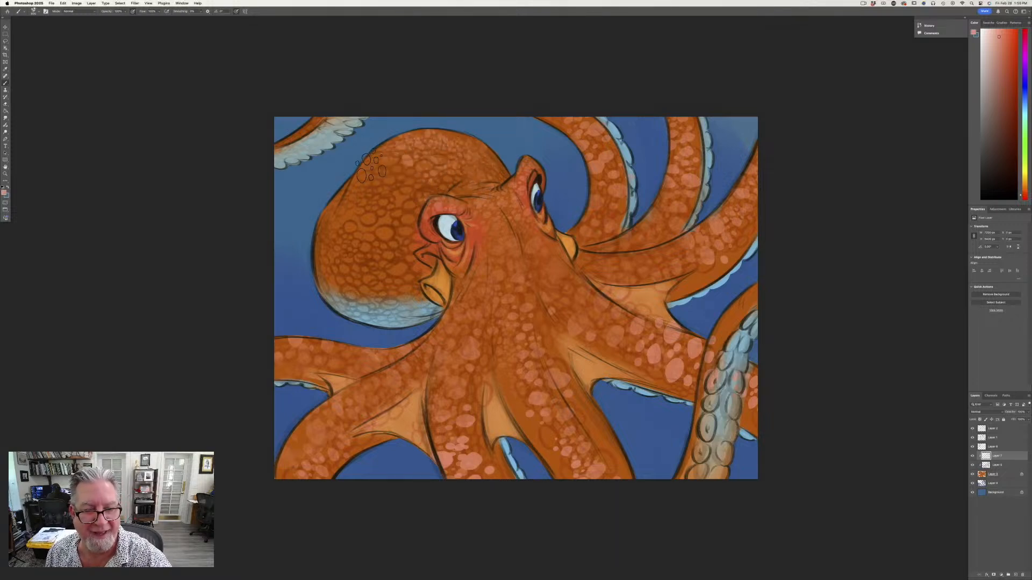
left_click_drag(484, 177, 517, 269)
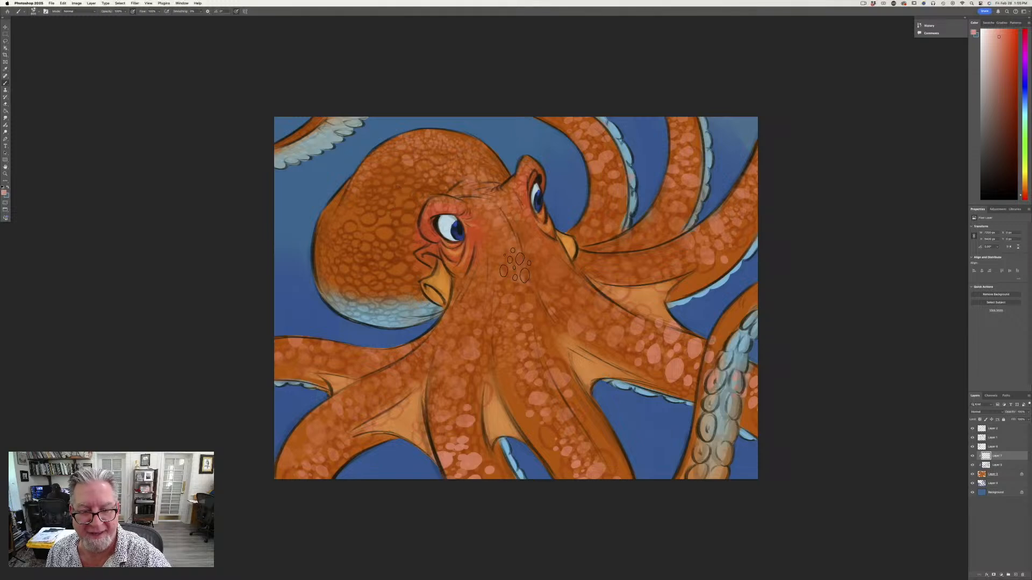
left_click_drag(495, 209, 523, 301)
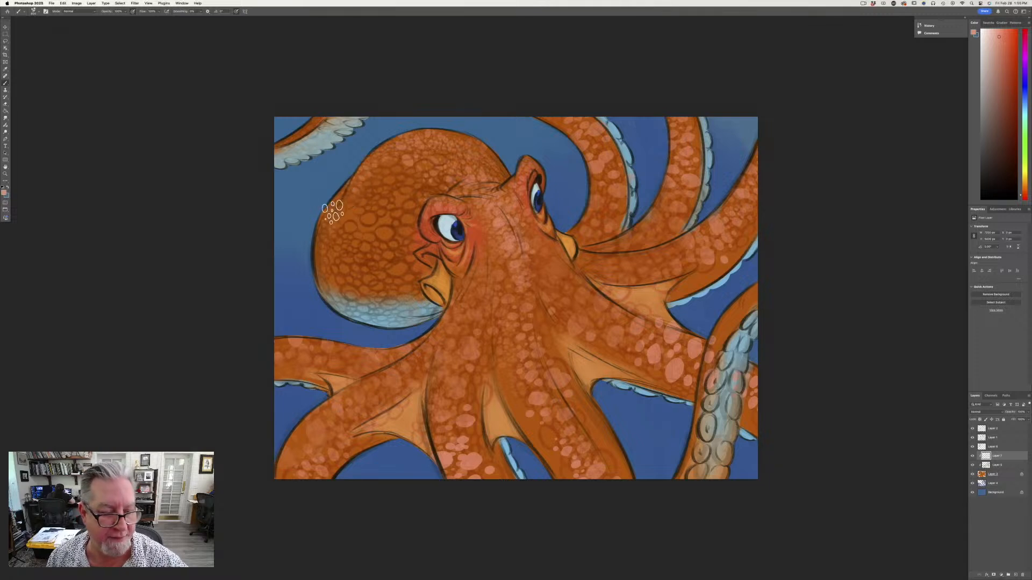
mouse_move(337, 301)
left_mouse_down()
mouse_move(421, 312)
mouse_move(423, 299)
mouse_move(416, 319)
left_mouse_up()
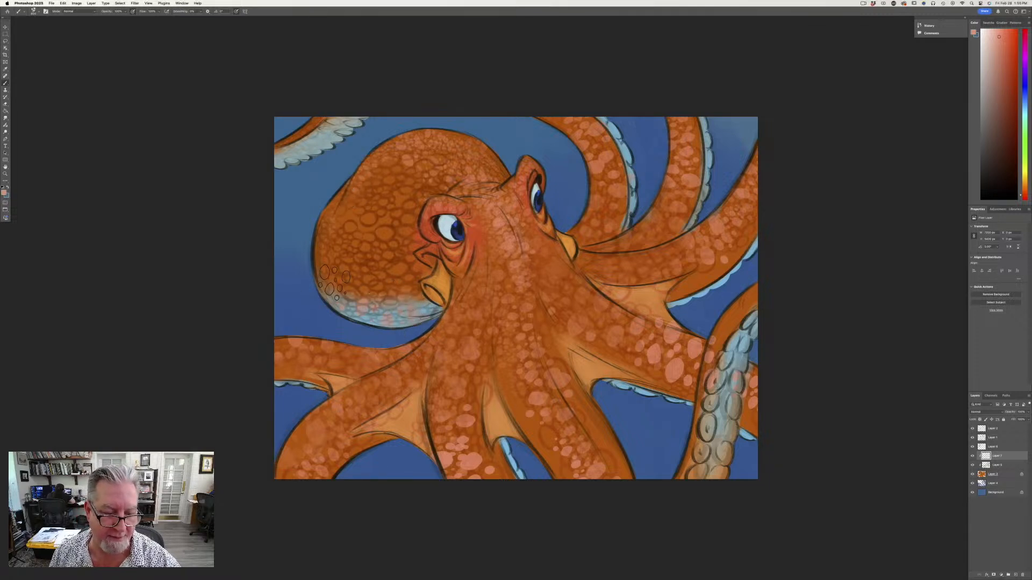
left_click_drag(327, 281, 430, 301)
left_click_drag(362, 315, 414, 326)
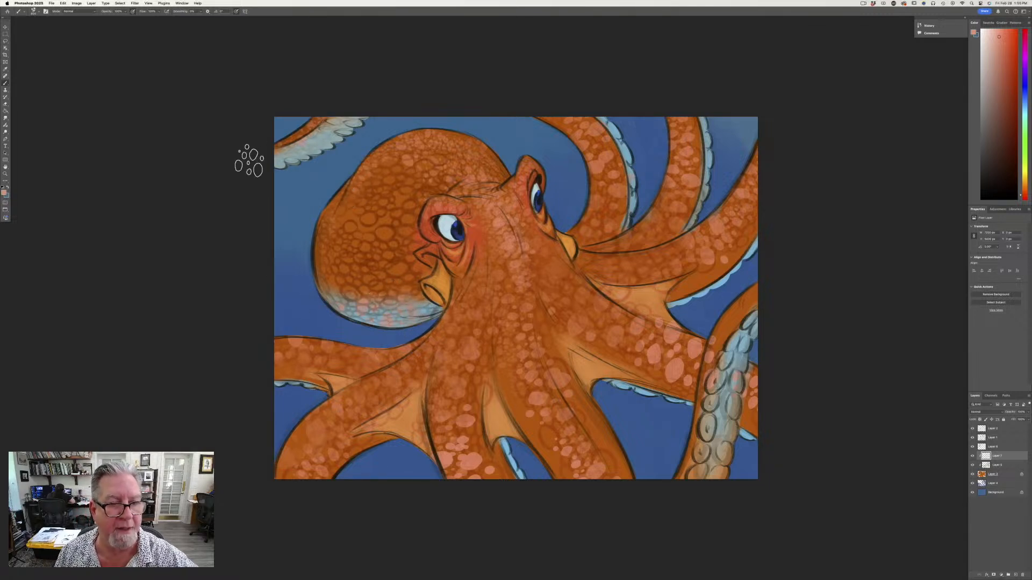
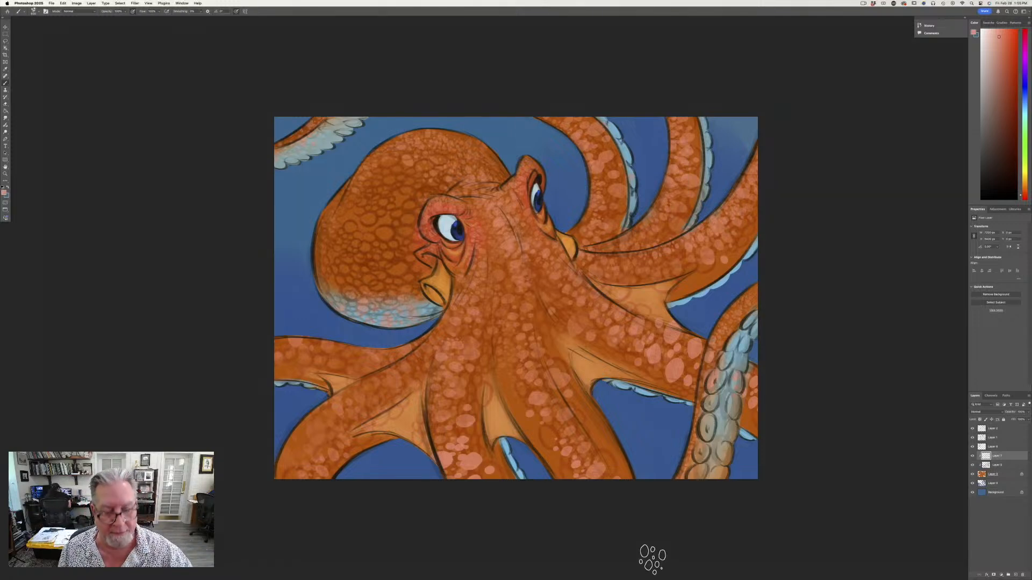
Enlarge the spots brush and paint larger pink spots over the side of the head behind the eye.
key("bracketright")
key("bracketright")
mouse_move(401, 203)
left_mouse_down()
mouse_move(373, 263)
mouse_move(355, 235)
mouse_move(348, 242)
mouse_move(354, 276)
mouse_move(383, 251)
mouse_move(350, 271)
mouse_move(356, 241)
mouse_move(405, 294)
mouse_move(410, 181)
mouse_move(368, 191)
mouse_move(351, 211)
left_mouse_up()
key("bracketright")
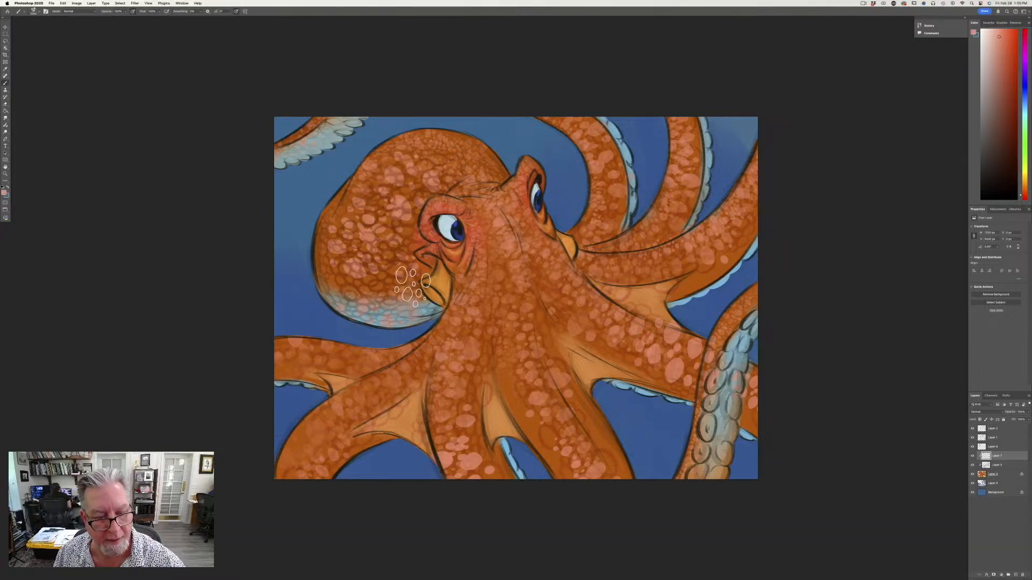
left_click_drag(336, 242, 337, 246)
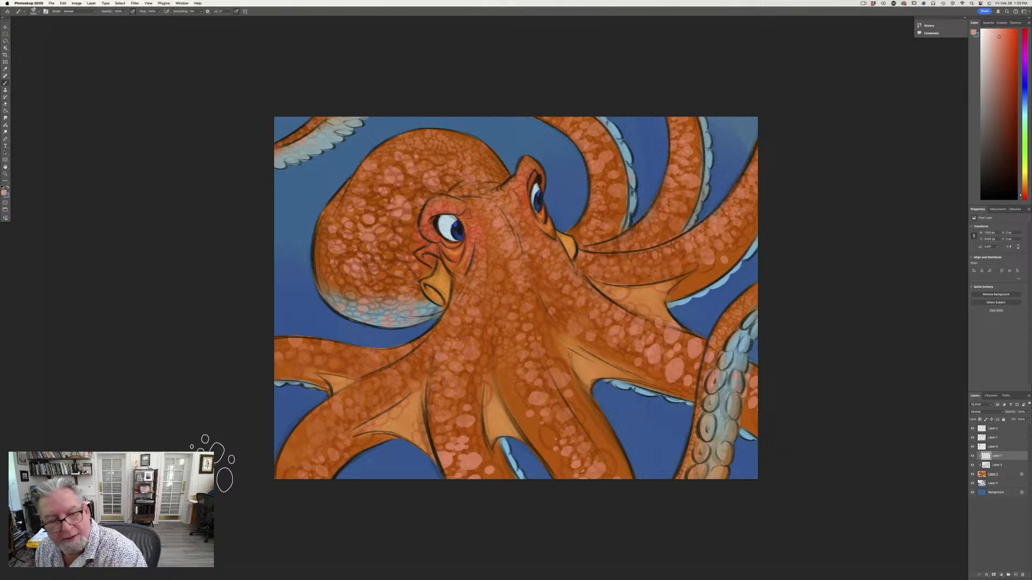
Add a new layer, clip it above the pink spots layer and set its blend mode to Color Burn.
left_click(993, 474)
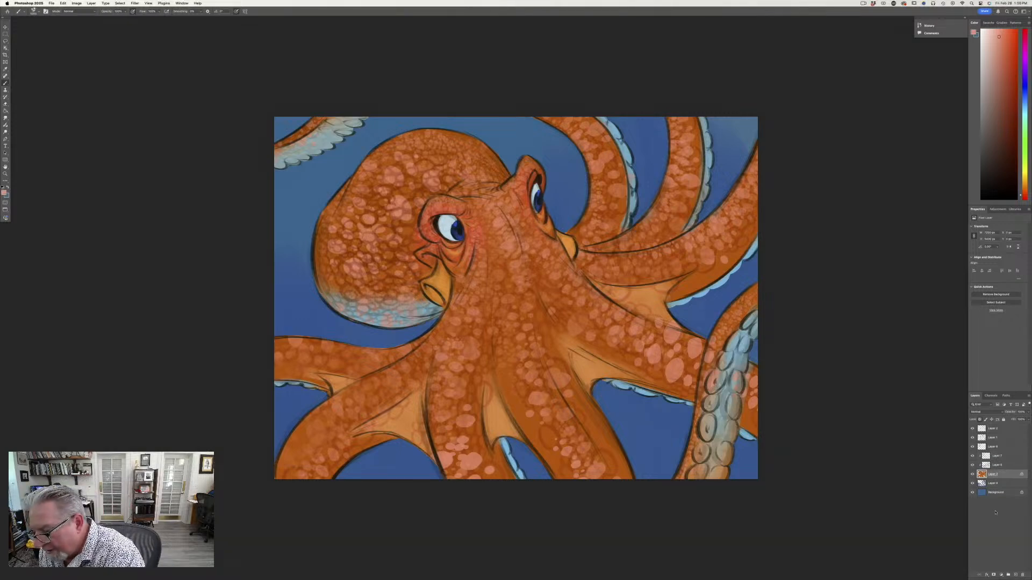
left_click(1015, 575)
left_click_drag(997, 475, 997, 452)
left_click(978, 412)
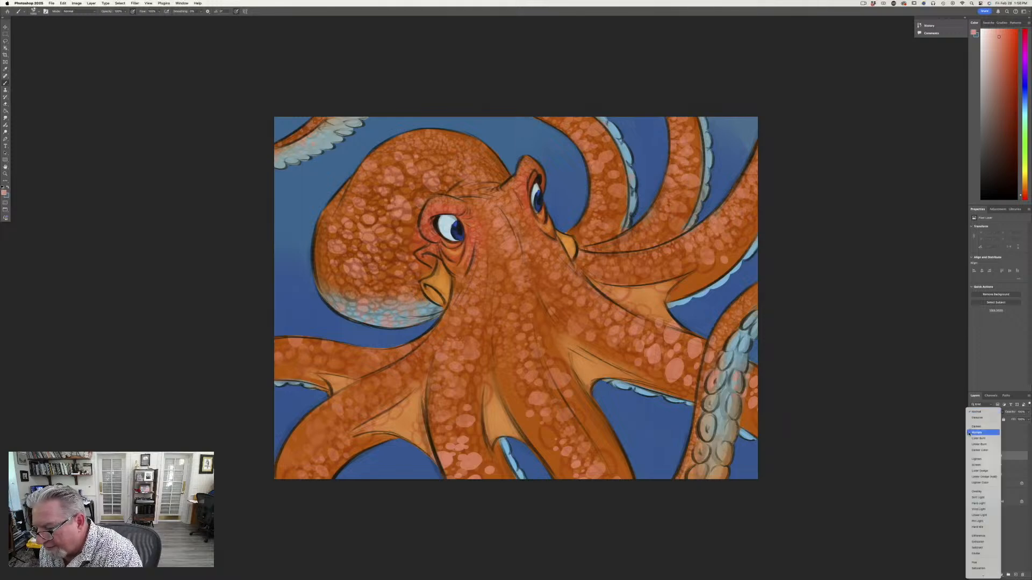
left_click(969, 440)
Change the foreground colour to a muted greyish brown.
left_click(6, 193)
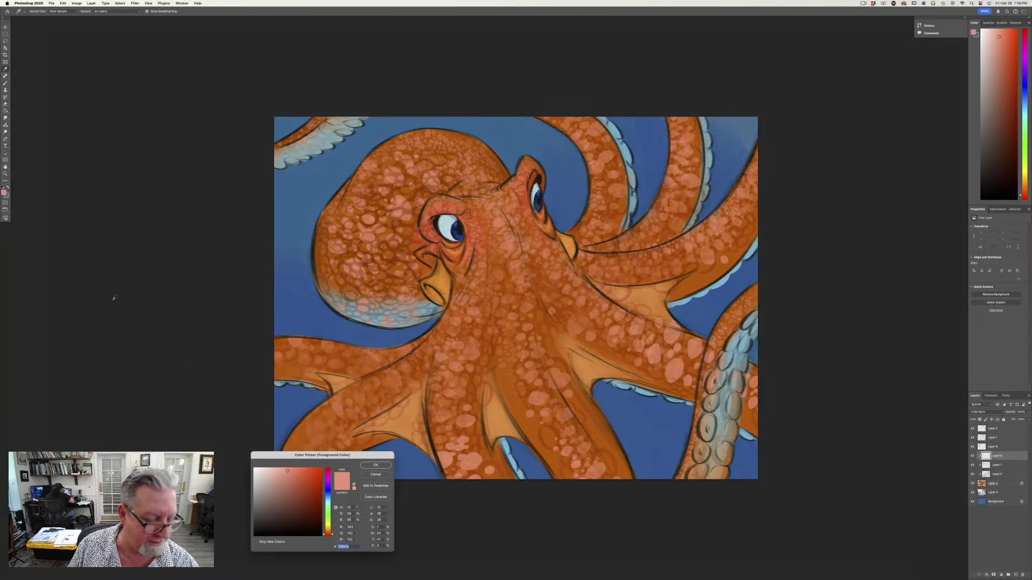
left_click(327, 532)
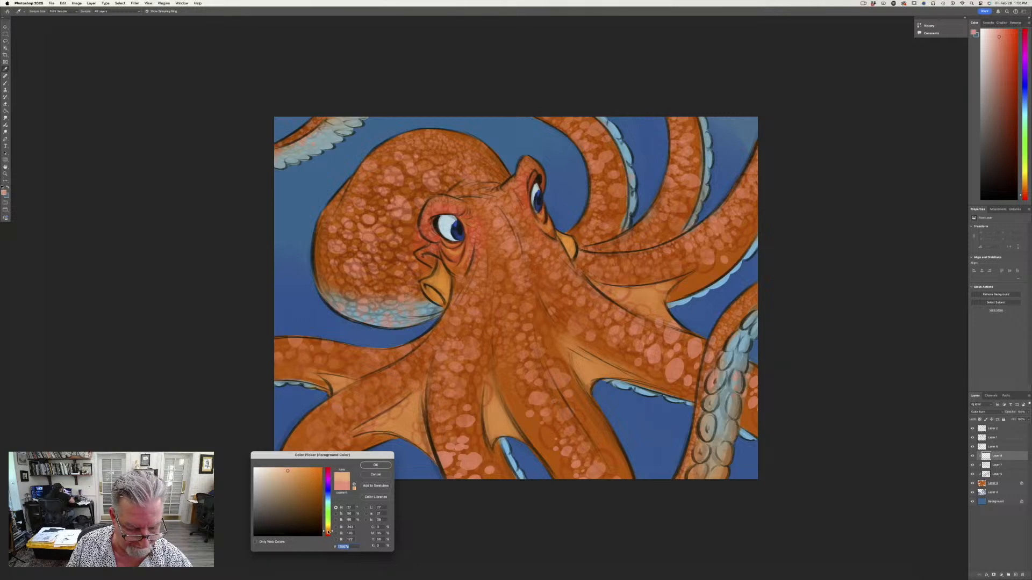
left_click(375, 465)
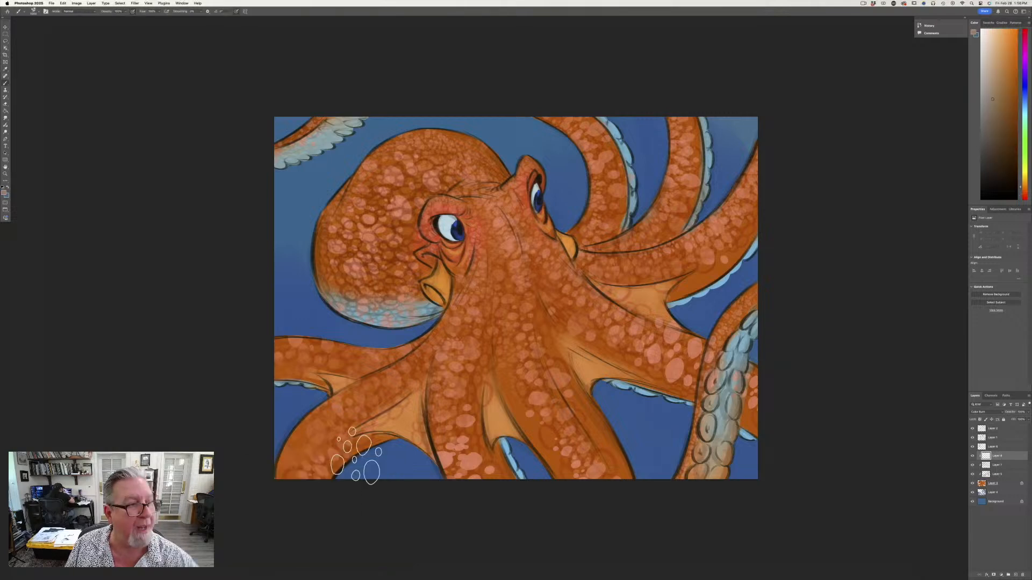
Choose a flat, oval-tipped brush and paint dark shading along the underside of the head.
left_click(33, 11)
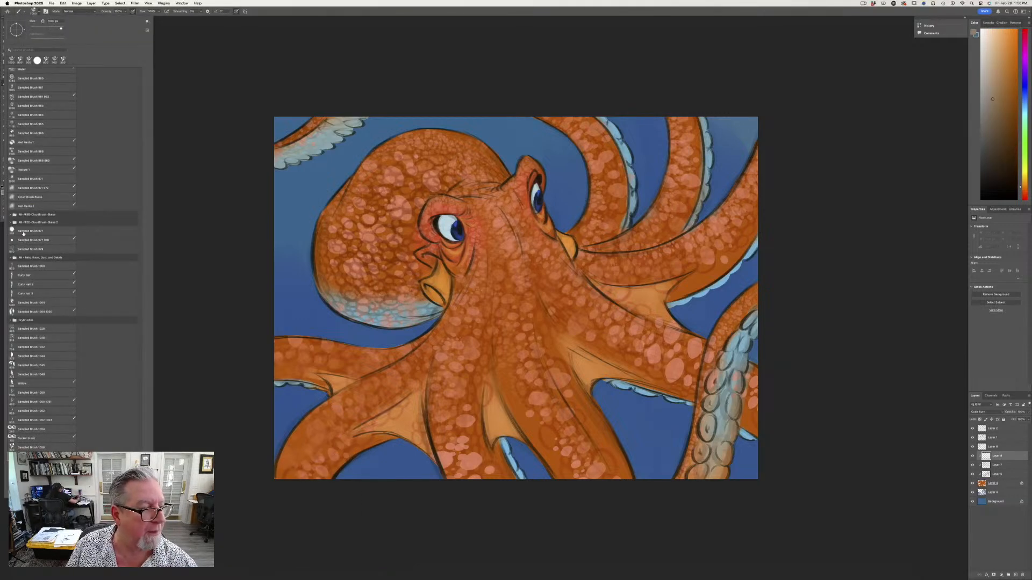
scroll(73, 257, "up", 15)
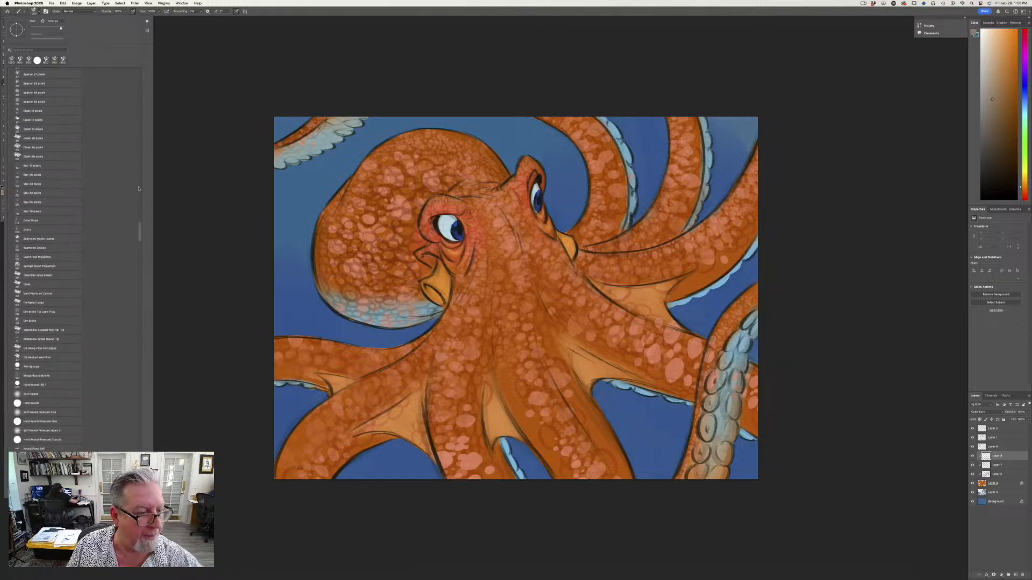
left_click(29, 125)
left_click(226, 211)
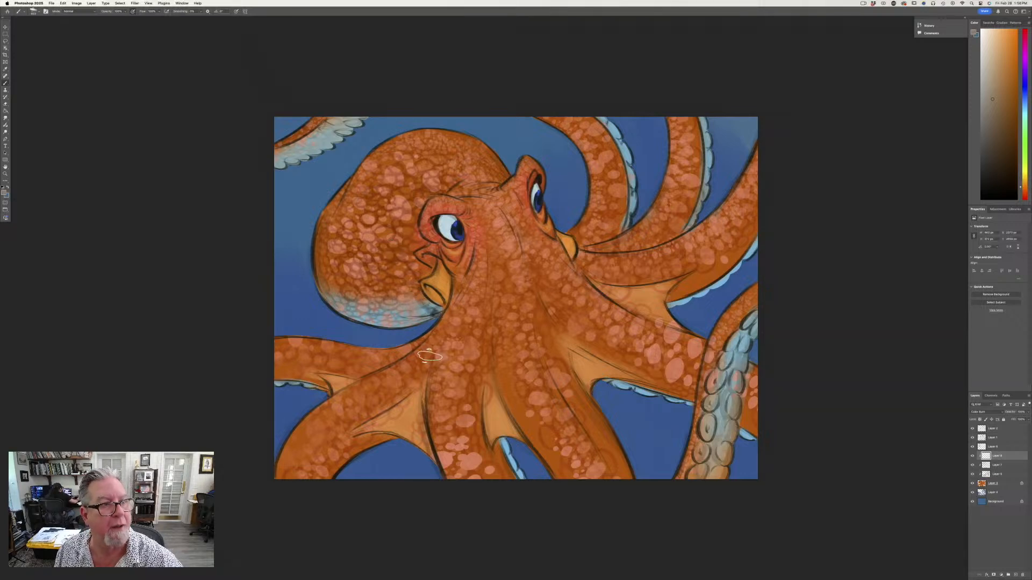
mouse_move(434, 312)
left_mouse_down()
mouse_move(408, 311)
mouse_move(406, 322)
left_mouse_up()
mouse_move(386, 273)
left_mouse_down()
mouse_move(337, 258)
mouse_move(336, 309)
left_mouse_up()
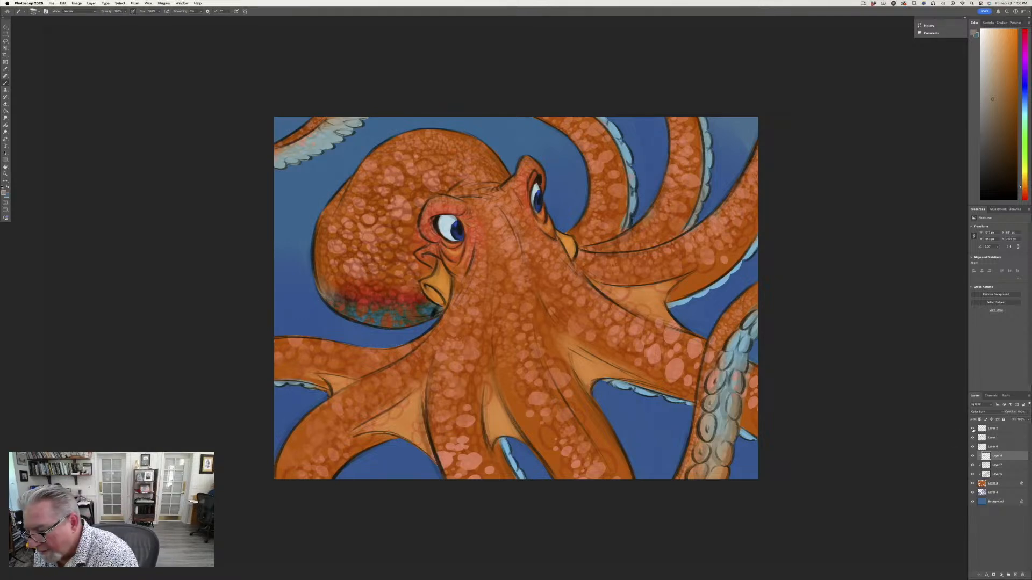
Identify the head texture layer by toggling the upper layers' visibility, and move it below the pink spots layer in the clipped stack.
left_click(972, 428)
left_click(971, 428)
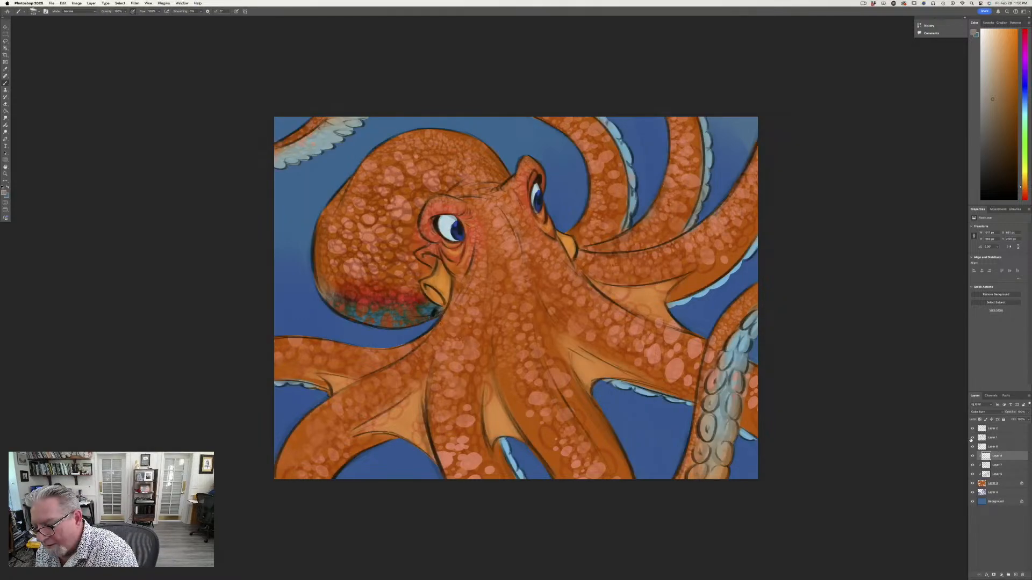
left_click(971, 438)
left_click(972, 438)
left_click(971, 448)
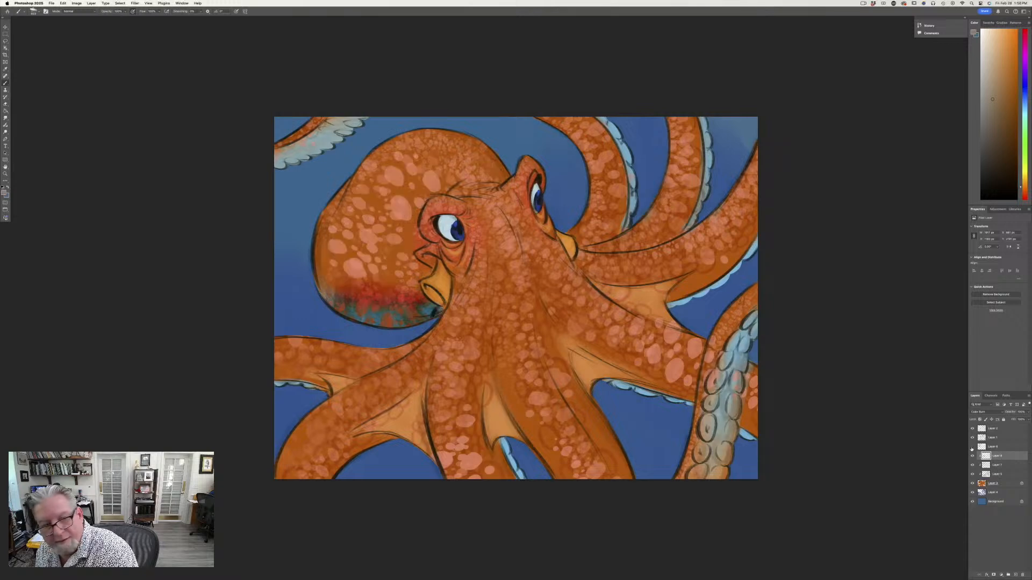
left_click(971, 447)
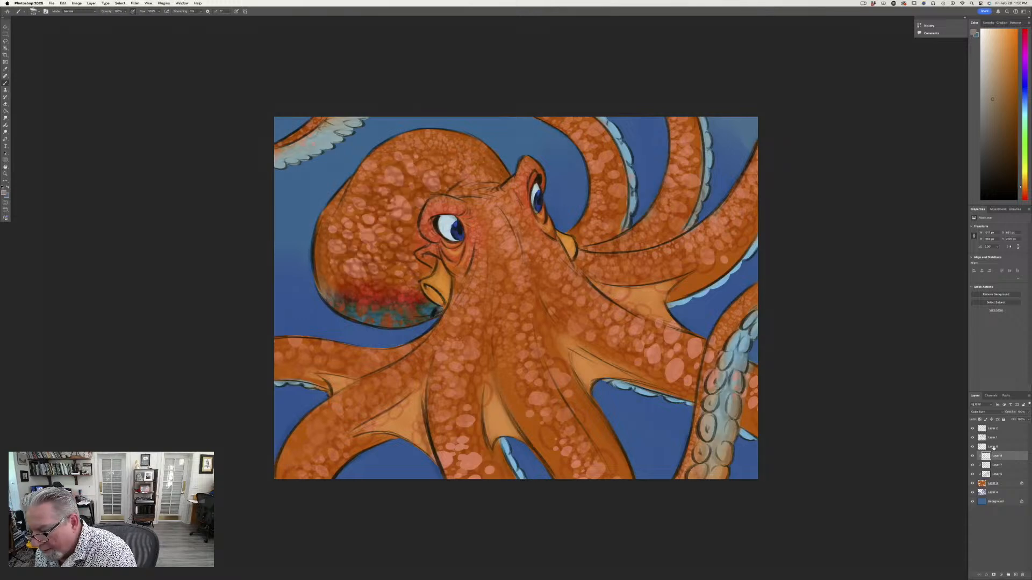
left_click_drag(993, 448, 997, 472)
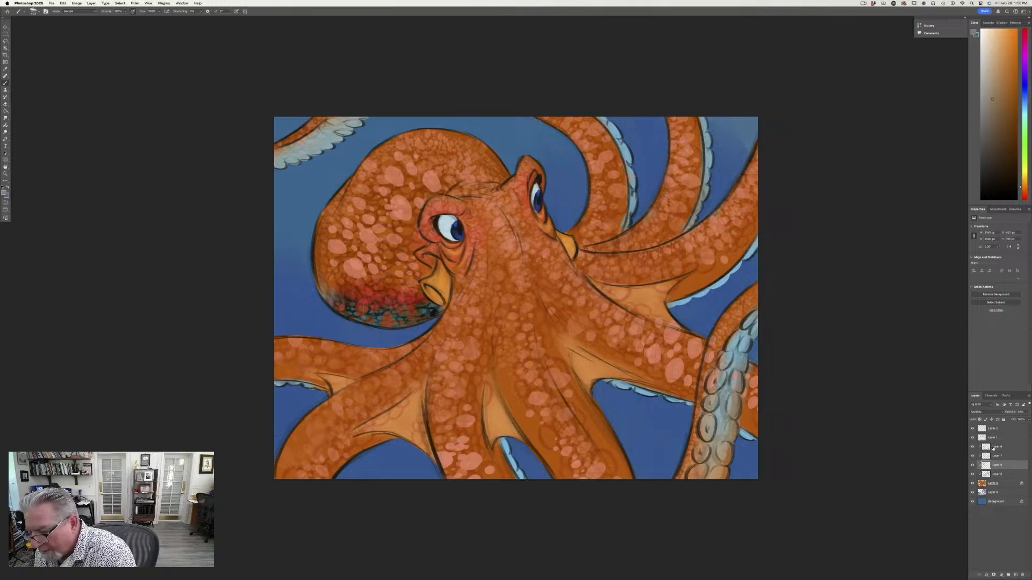
Select the shading layer, try Color Dodge, and set its blend mode to Multiply.
left_click(993, 448)
left_click(983, 411)
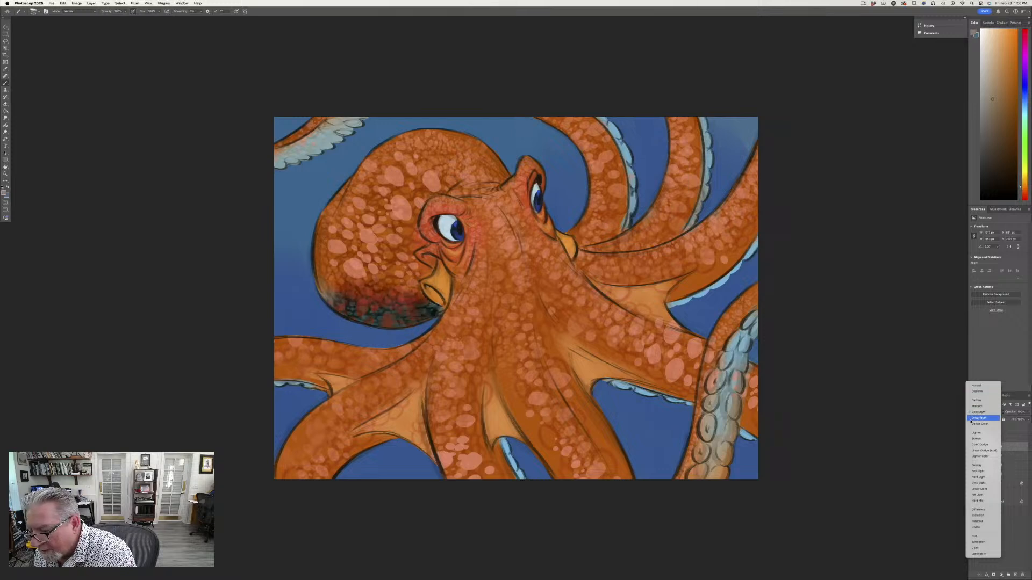
left_click(974, 445)
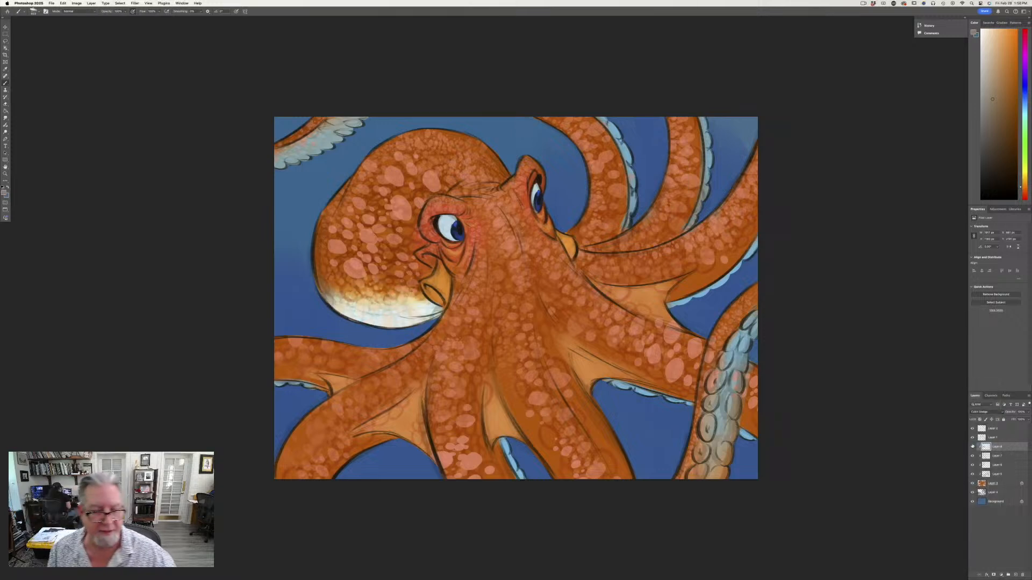
left_click(979, 411)
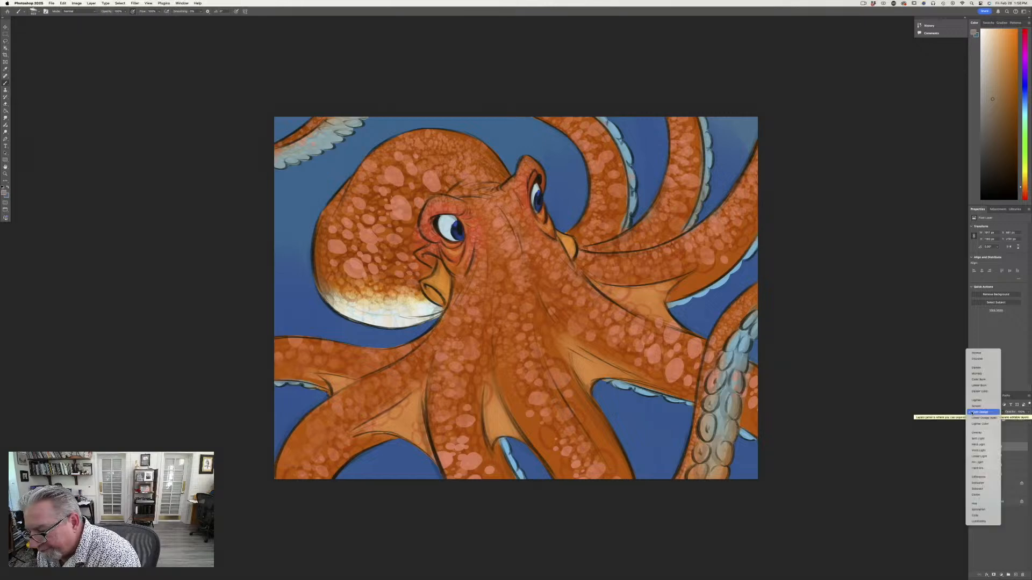
left_click(971, 375)
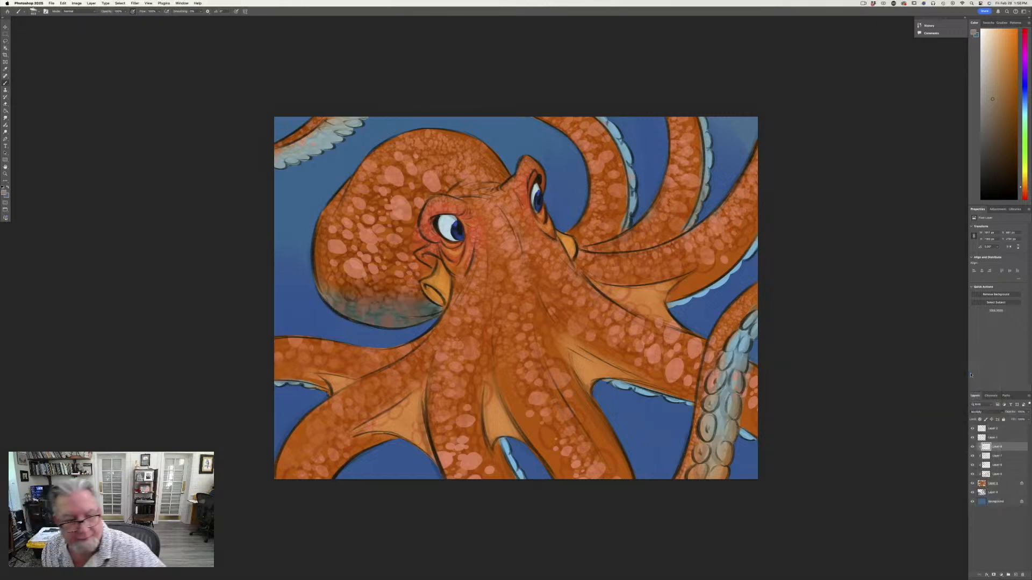
Paint shadows around the siphon, the eyes and brows, and across the head behind the near eye.
mouse_move(406, 296)
left_mouse_down()
mouse_move(428, 307)
mouse_move(400, 261)
mouse_move(400, 290)
mouse_move(390, 269)
mouse_move(384, 317)
mouse_move(374, 289)
mouse_move(357, 315)
mouse_move(353, 287)
mouse_move(337, 313)
mouse_move(327, 289)
mouse_move(328, 231)
mouse_move(368, 254)
mouse_move(413, 246)
mouse_move(403, 280)
mouse_move(406, 262)
mouse_move(426, 271)
mouse_move(412, 276)
mouse_move(427, 322)
mouse_move(427, 290)
left_mouse_up()
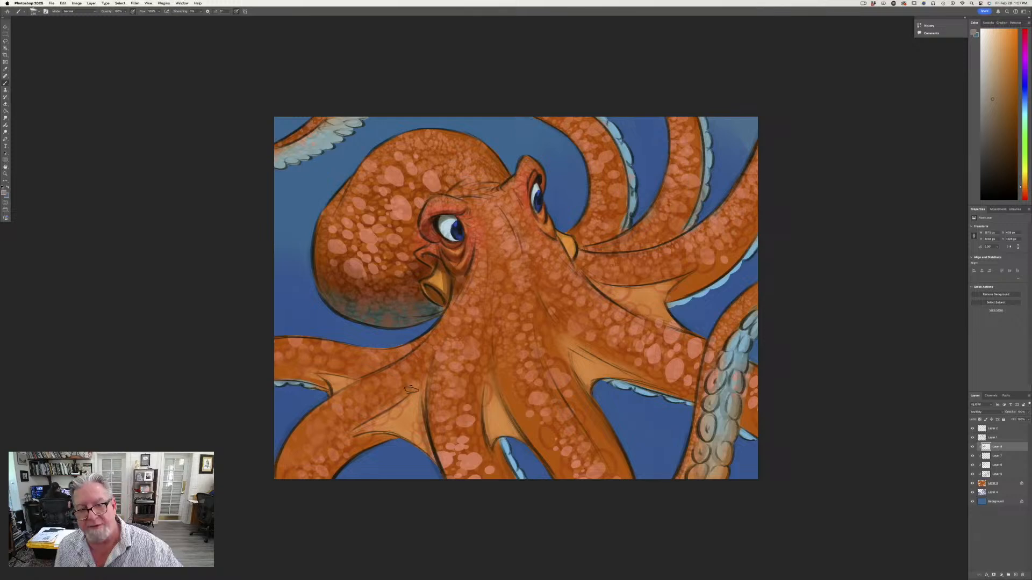
left_click_drag(531, 173, 525, 175)
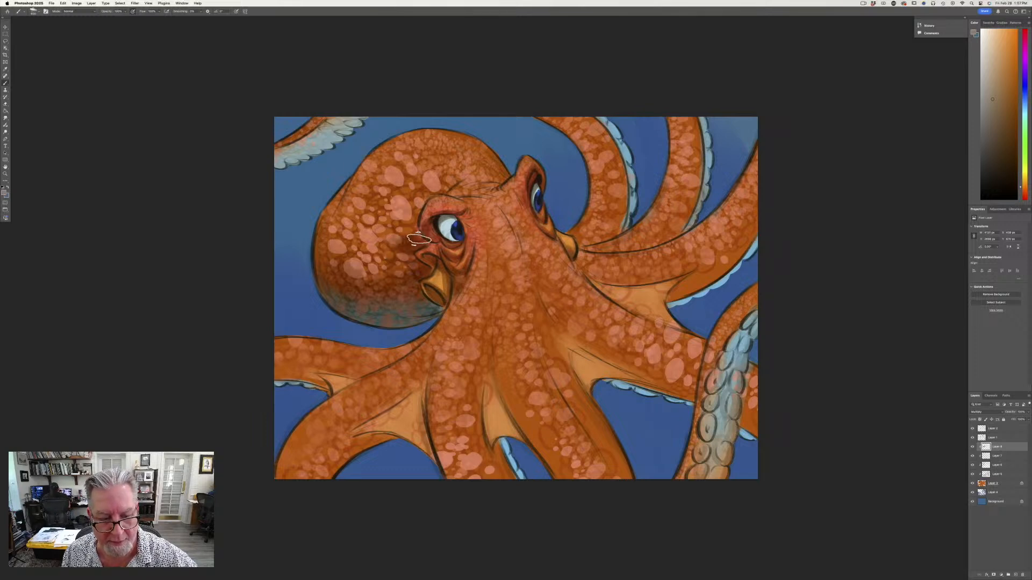
left_click_drag(419, 238, 406, 237)
mouse_move(401, 282)
left_mouse_down()
mouse_move(368, 275)
mouse_move(350, 236)
left_mouse_up()
mouse_move(425, 187)
left_mouse_down()
mouse_move(438, 186)
mouse_move(408, 211)
left_mouse_up()
mouse_move(445, 176)
left_mouse_down()
mouse_move(399, 196)
mouse_move(391, 218)
mouse_move(389, 209)
mouse_move(354, 248)
mouse_move(341, 317)
left_mouse_up()
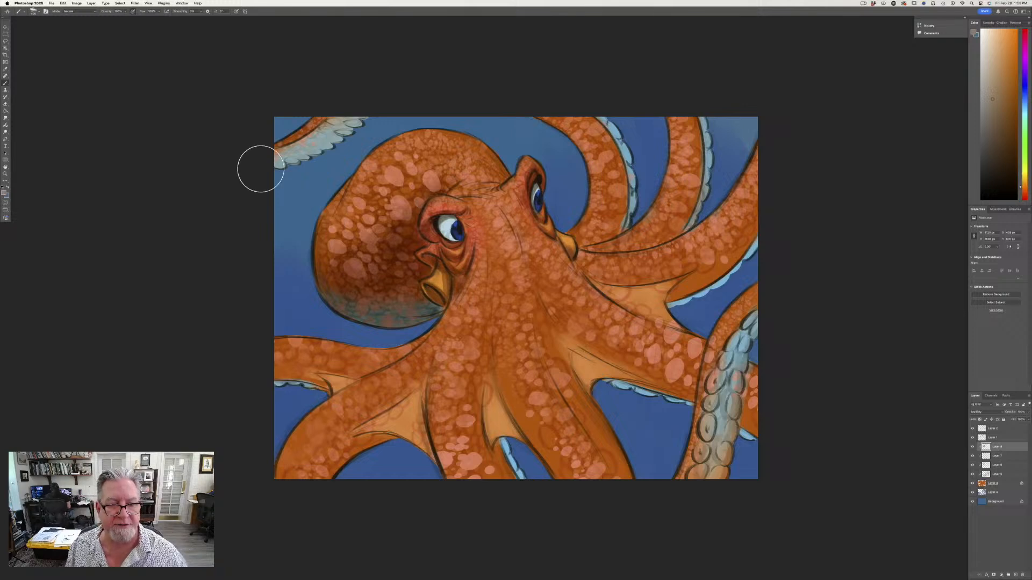
Paint shadows over the suckers of the upper-left tentacle, the uppermost arms, and the underside of the large front-right arm.
left_click_drag(362, 109, 281, 172)
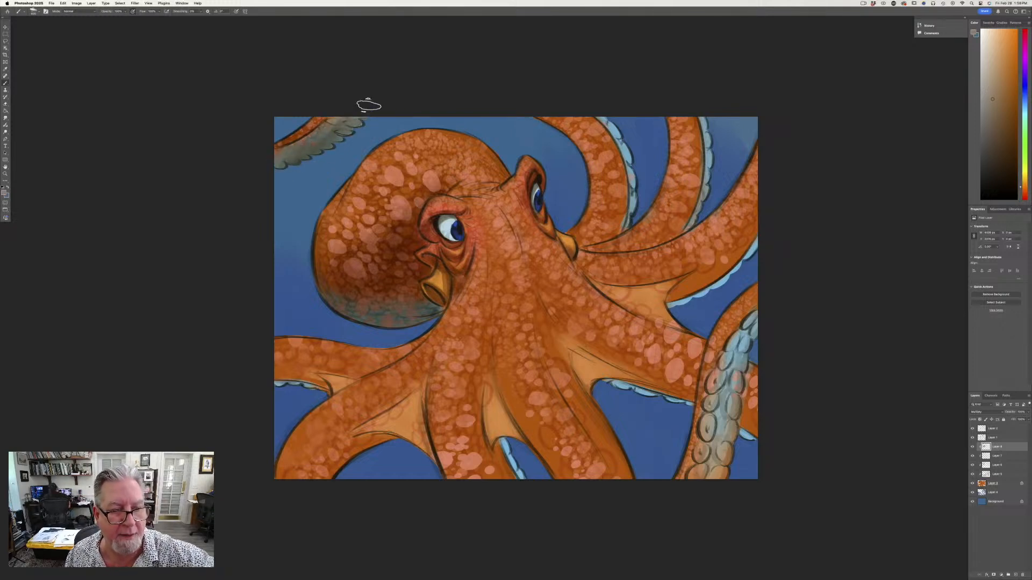
left_click_drag(369, 104, 260, 165)
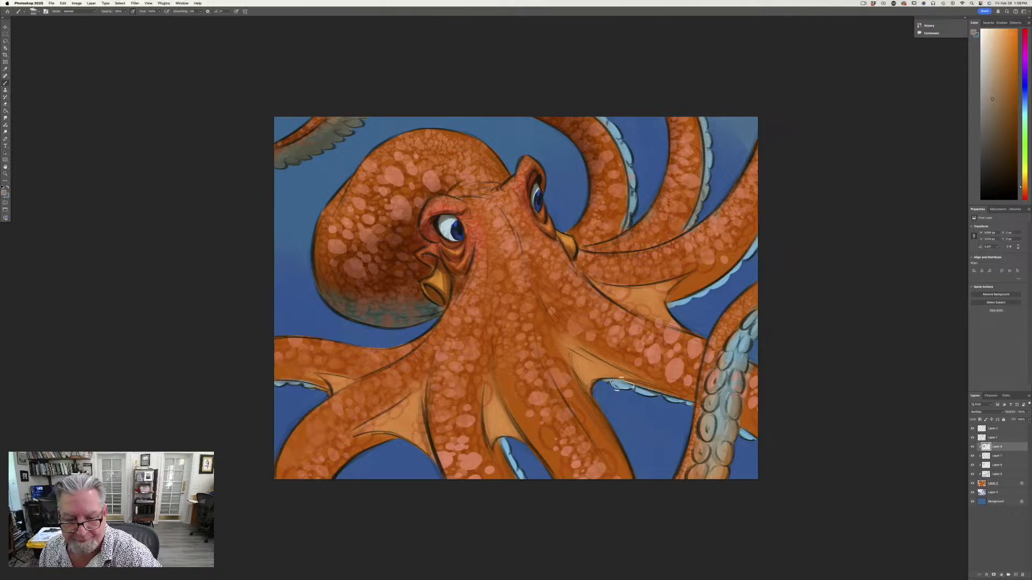
mouse_move(540, 283)
left_mouse_down()
mouse_move(604, 378)
mouse_move(616, 356)
mouse_move(553, 326)
mouse_move(653, 385)
mouse_move(619, 354)
mouse_move(633, 361)
mouse_move(635, 397)
mouse_move(625, 391)
mouse_move(671, 399)
mouse_move(655, 379)
mouse_move(663, 392)
mouse_move(686, 358)
mouse_move(660, 353)
mouse_move(637, 331)
left_mouse_up()
mouse_move(750, 397)
left_mouse_down()
mouse_move(758, 388)
mouse_move(746, 403)
left_mouse_up()
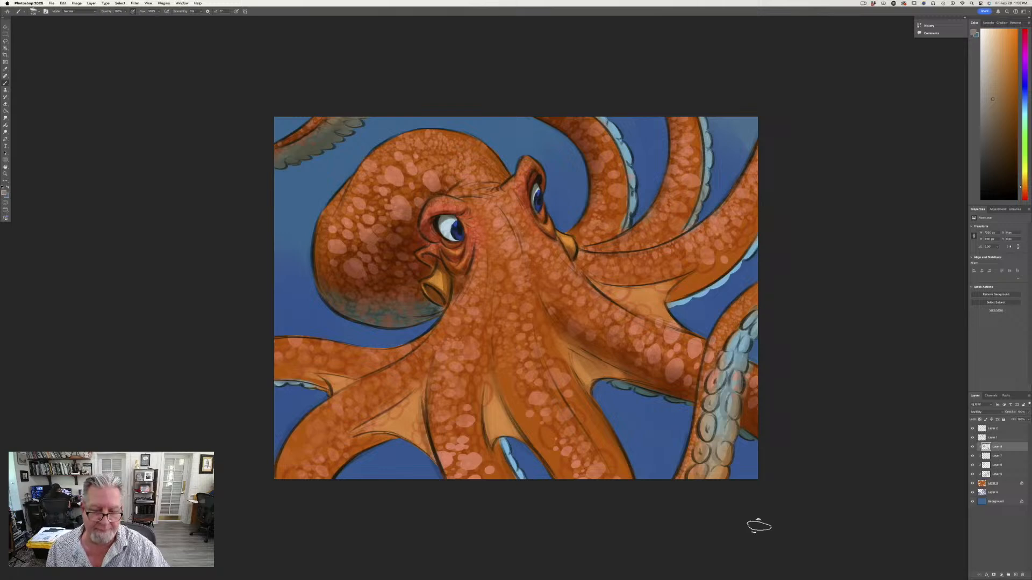
Shade the sides and undersides of the central front arms and the two arms reaching to the canvas's left edge.
mouse_move(502, 354)
left_mouse_down()
mouse_move(551, 471)
mouse_move(569, 496)
mouse_move(585, 498)
mouse_move(545, 404)
mouse_move(526, 431)
mouse_move(494, 339)
mouse_move(550, 482)
mouse_move(524, 460)
mouse_move(517, 495)
mouse_move(463, 422)
mouse_move(438, 475)
mouse_move(421, 368)
mouse_move(422, 482)
mouse_move(436, 409)
mouse_move(454, 475)
mouse_move(470, 467)
mouse_move(455, 353)
left_mouse_up()
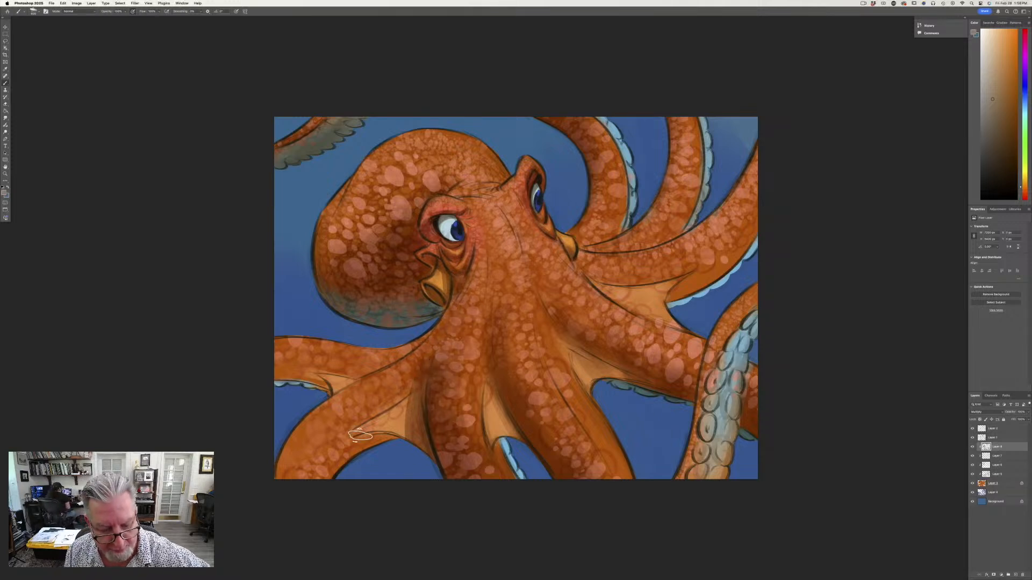
mouse_move(360, 435)
left_mouse_down()
mouse_move(376, 444)
mouse_move(353, 458)
mouse_move(339, 441)
mouse_move(316, 484)
mouse_move(298, 484)
left_mouse_up()
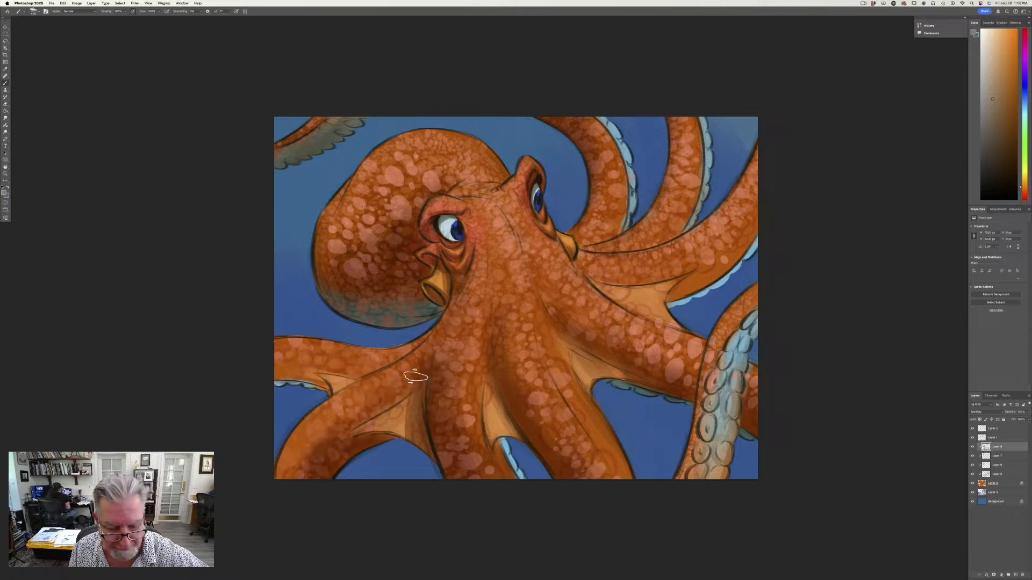
mouse_move(415, 377)
left_mouse_down()
mouse_move(324, 445)
mouse_move(295, 485)
left_mouse_up()
mouse_move(290, 386)
left_mouse_down()
mouse_move(321, 394)
mouse_move(289, 377)
mouse_move(352, 368)
mouse_move(265, 370)
left_mouse_up()
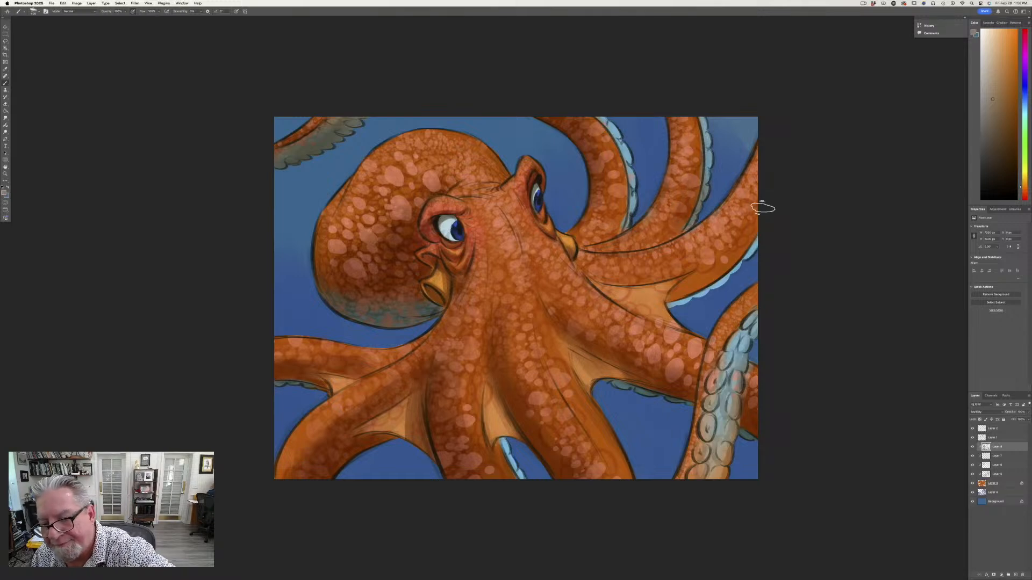
Darken the underside of the raised right arm, the curled foreground tentacle's suckers, and the remaining bright suckers along the lower arms.
mouse_move(763, 208)
left_mouse_down()
mouse_move(678, 299)
mouse_move(682, 310)
left_mouse_up()
left_click_drag(740, 264, 600, 286)
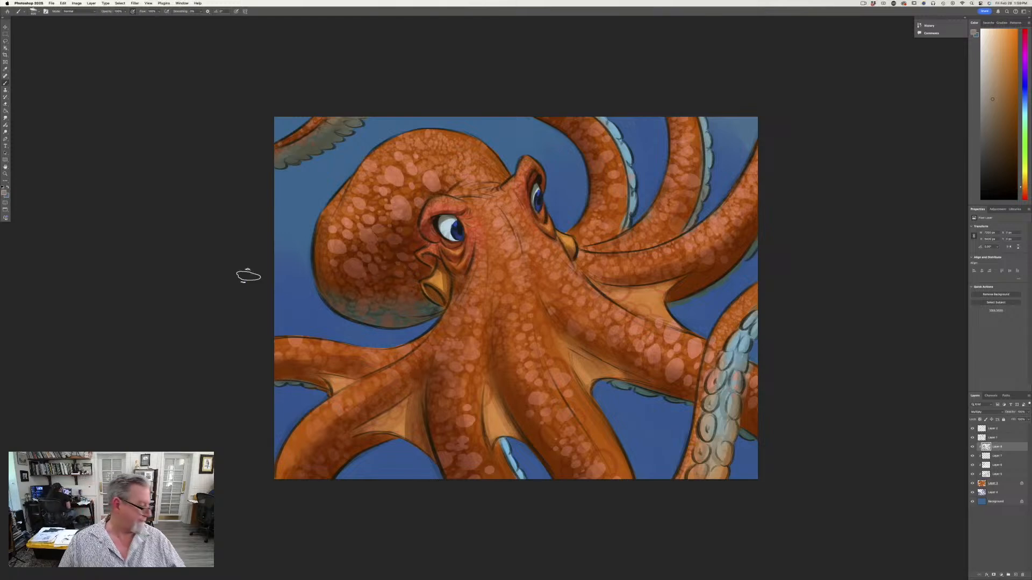
mouse_move(748, 323)
left_mouse_down()
mouse_move(729, 364)
mouse_move(770, 306)
mouse_move(737, 344)
mouse_move(731, 362)
mouse_move(757, 313)
mouse_move(713, 434)
mouse_move(732, 351)
mouse_move(695, 494)
mouse_move(762, 302)
mouse_move(715, 386)
mouse_move(728, 342)
mouse_move(738, 321)
mouse_move(697, 452)
mouse_move(738, 361)
mouse_move(754, 391)
left_mouse_up()
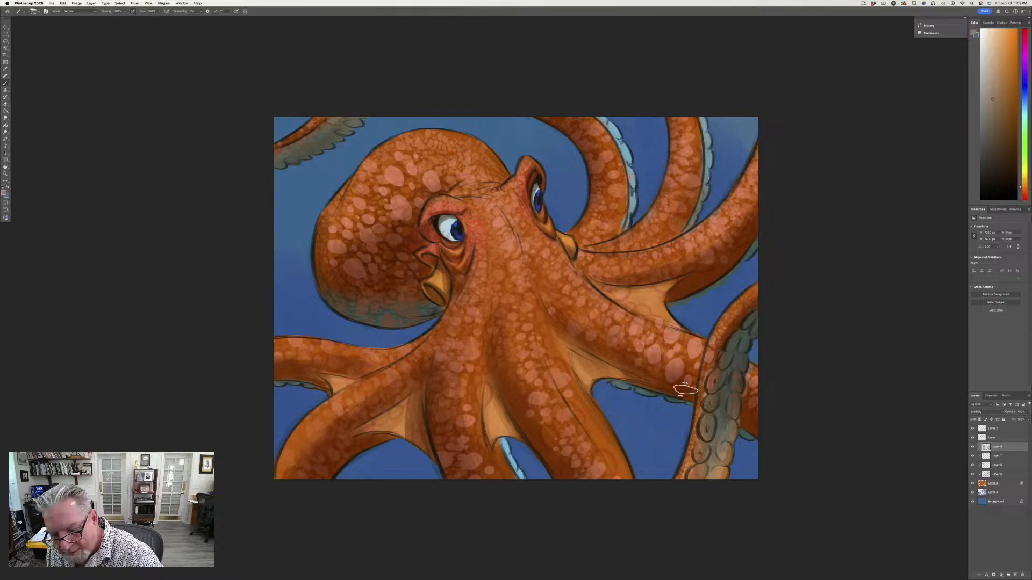
mouse_move(685, 390)
left_mouse_down()
mouse_move(659, 380)
mouse_move(649, 397)
mouse_move(633, 374)
mouse_move(649, 381)
mouse_move(612, 363)
left_mouse_up()
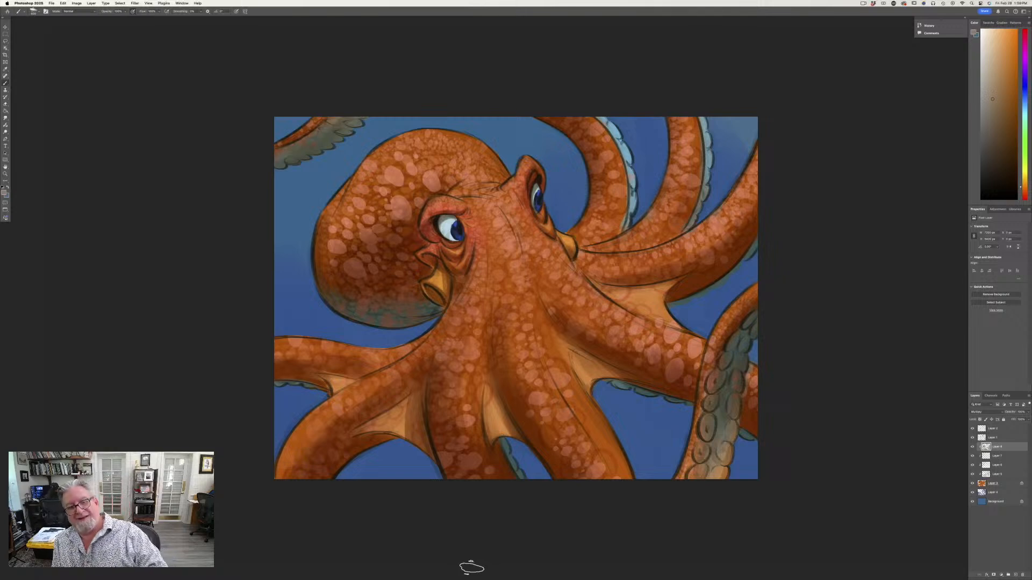
Add a new clipped layer directly above the shading layer and set its blend mode to Overlay.
left_click(997, 457)
left_click(1015, 575)
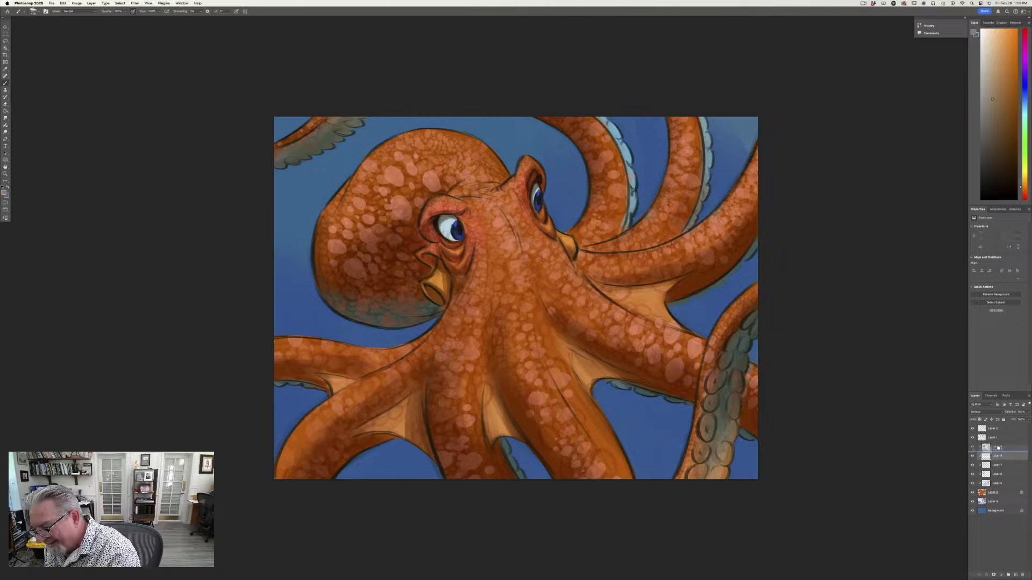
left_click_drag(997, 456, 998, 445)
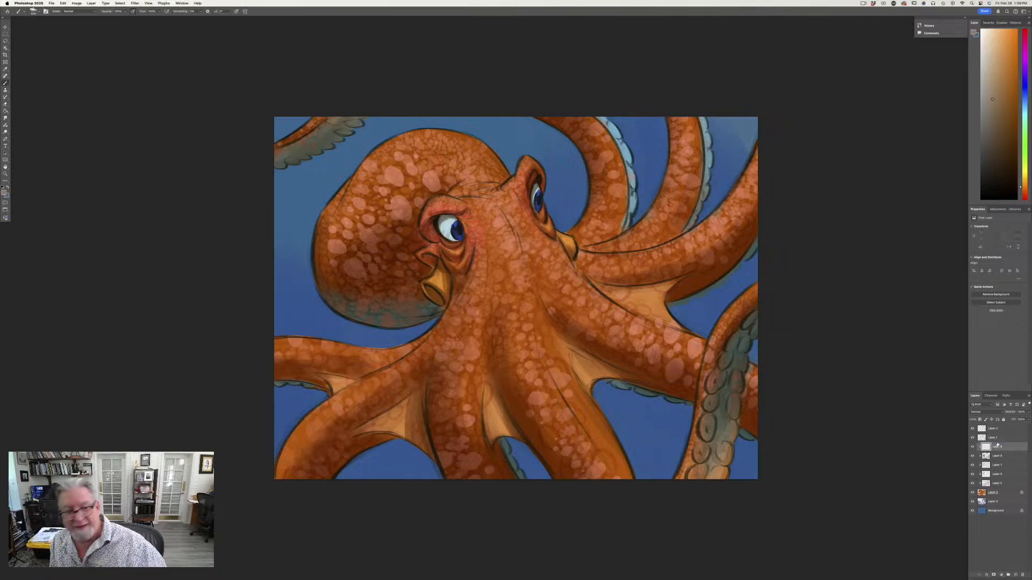
left_click(983, 412)
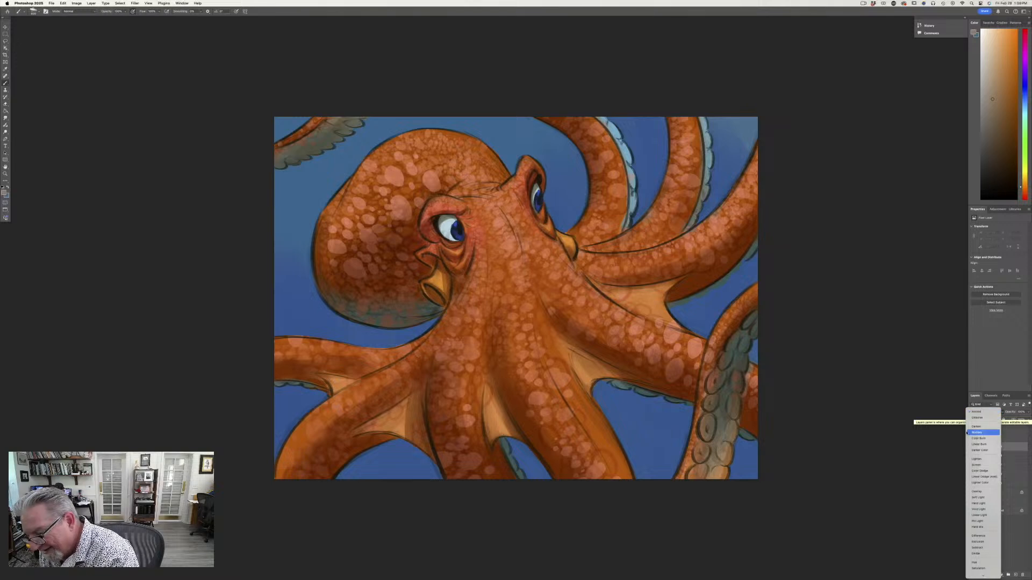
left_click(971, 493)
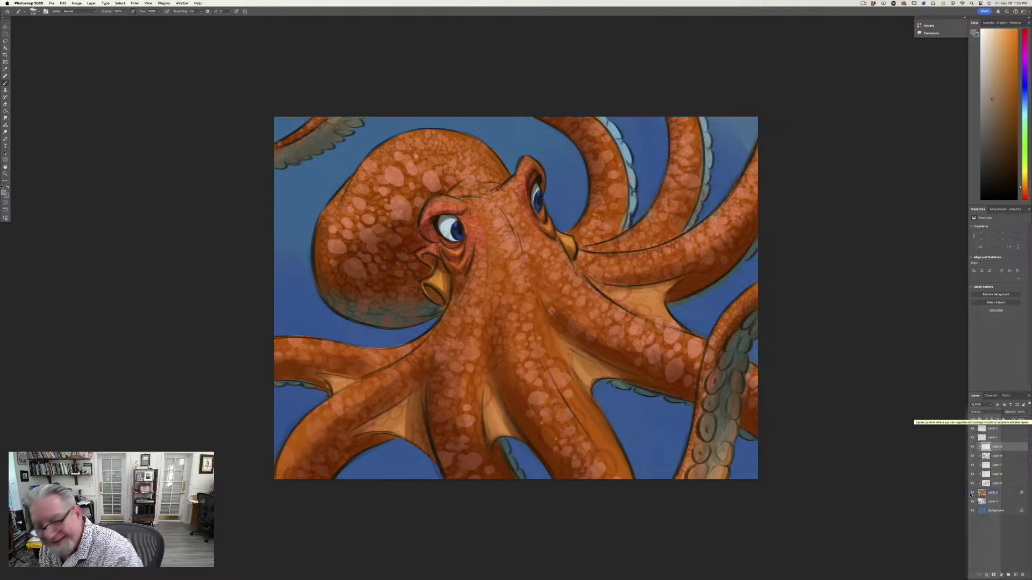
Compare blue and orange hues for the foreground colour and settle on a pale, warm yellow-orange.
left_click(5, 193)
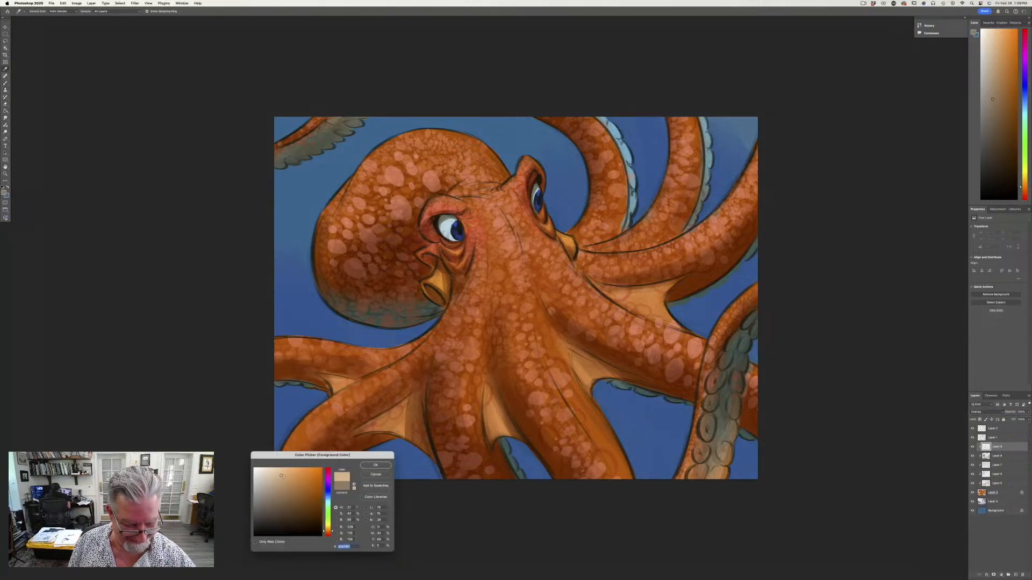
left_click_drag(326, 507, 327, 501)
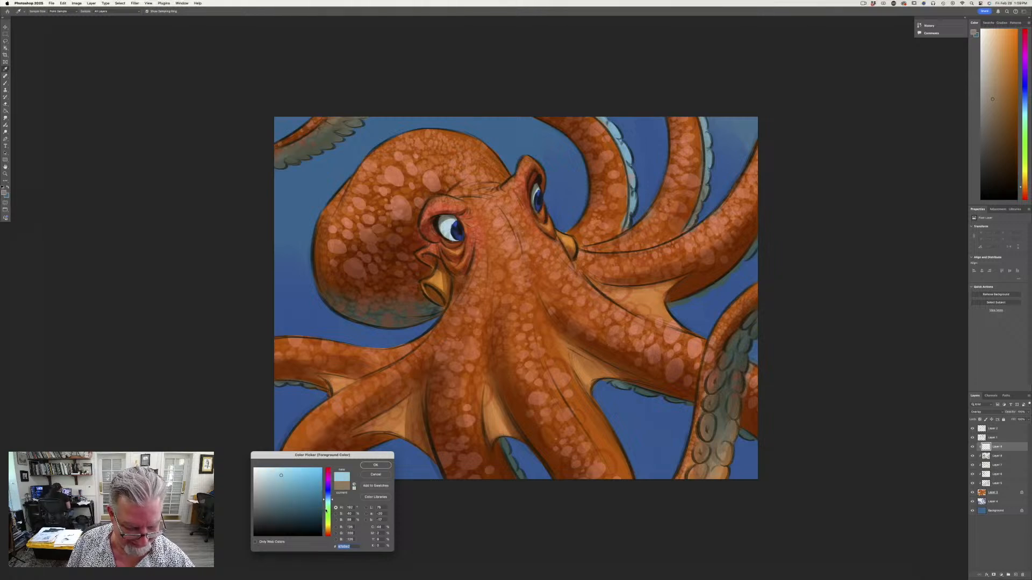
left_click(328, 532)
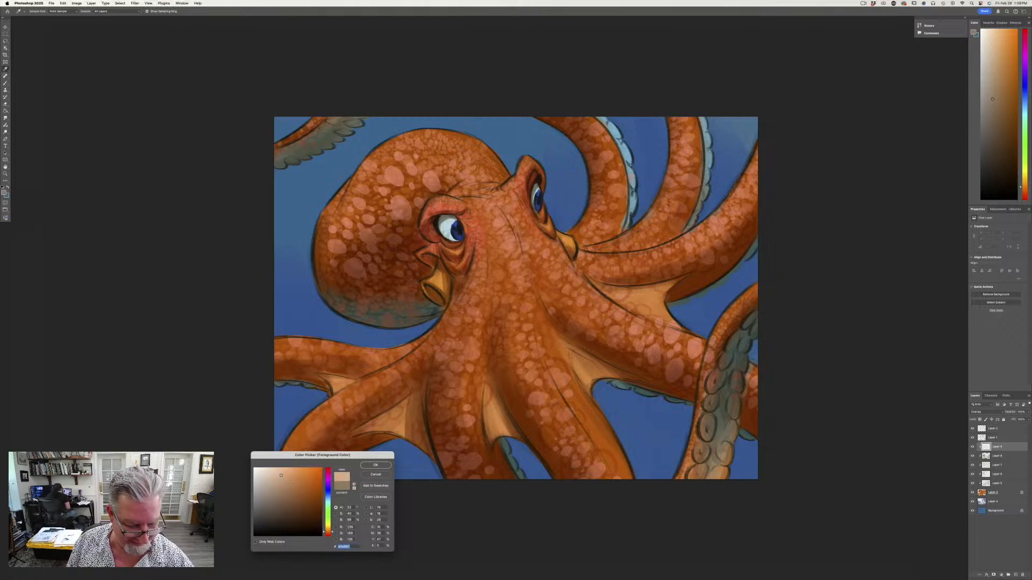
left_click_drag(329, 532, 328, 529)
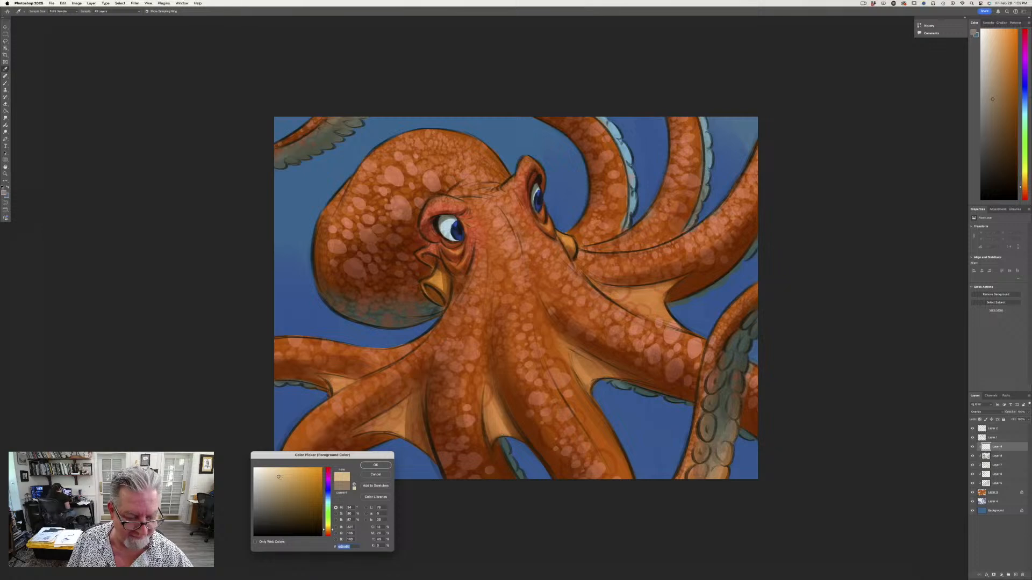
left_click(375, 465)
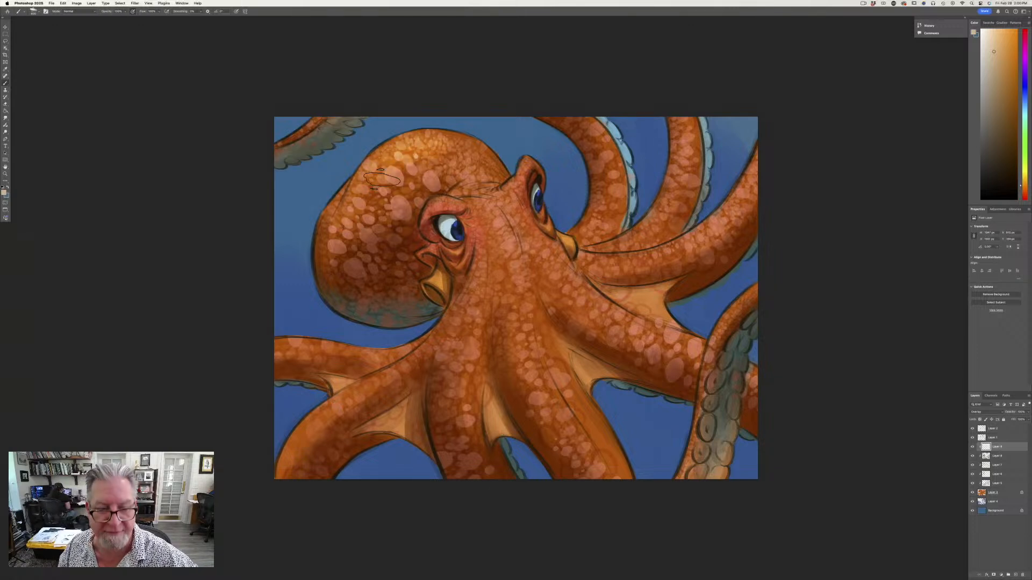
Paint warm highlights on top of the head, then with a smaller brush on the forehead, around the near eye, and down the front arms.
mouse_move(382, 180)
left_mouse_down()
mouse_move(458, 155)
mouse_move(461, 173)
mouse_move(463, 149)
mouse_move(435, 126)
mouse_move(414, 164)
mouse_move(379, 173)
mouse_move(369, 193)
mouse_move(349, 183)
mouse_move(342, 207)
left_mouse_up()
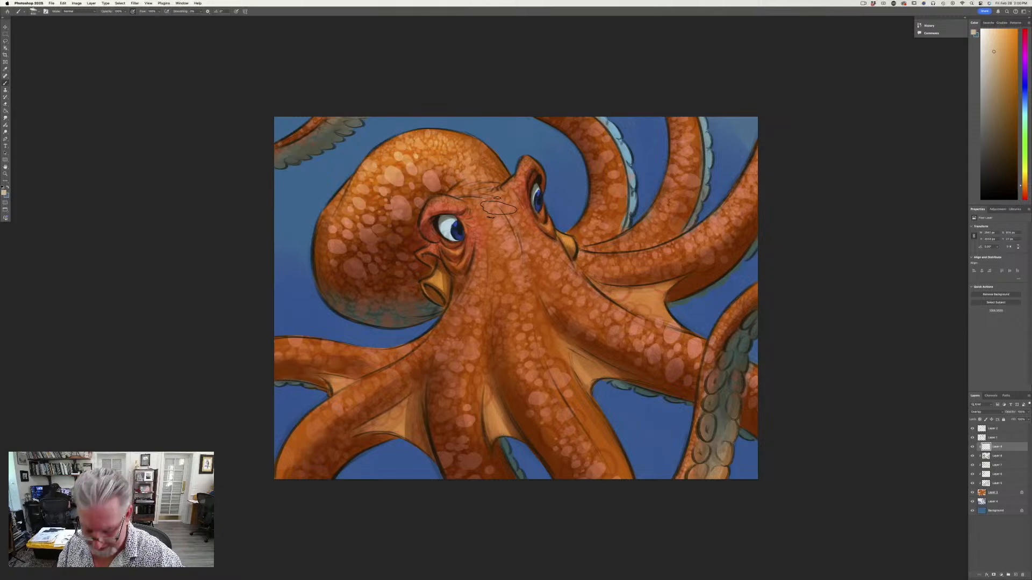
key("bracketleft")
key("bracketleft")
mouse_move(500, 215)
left_mouse_down()
mouse_move(517, 243)
mouse_move(482, 207)
left_mouse_up()
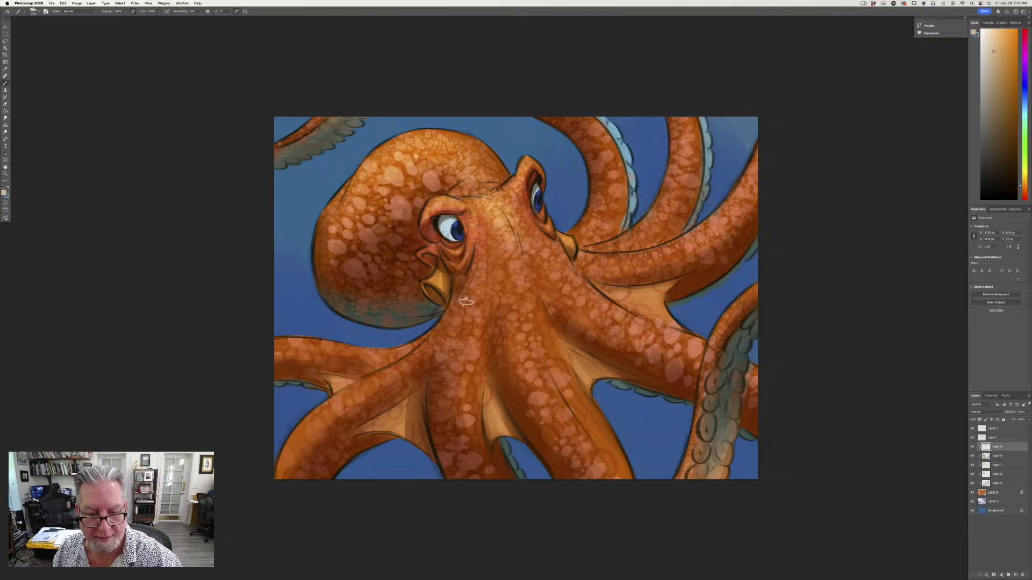
left_click_drag(467, 302, 485, 232)
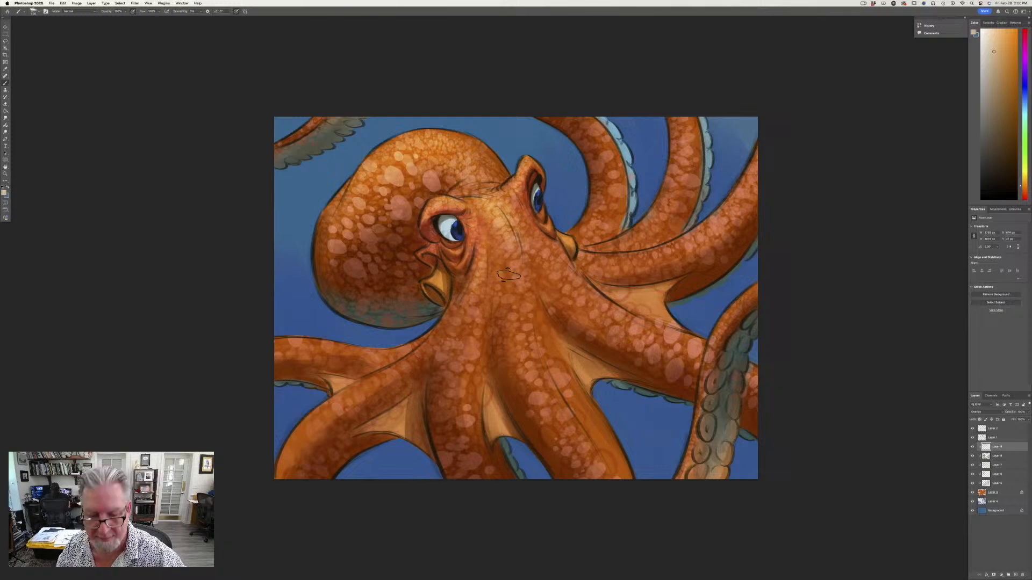
left_click_drag(519, 273, 558, 409)
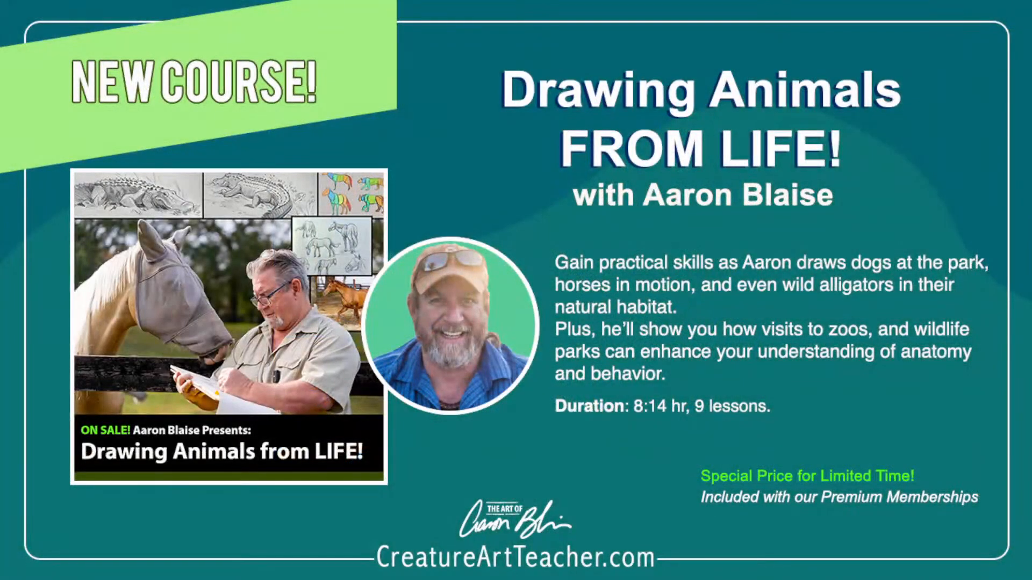
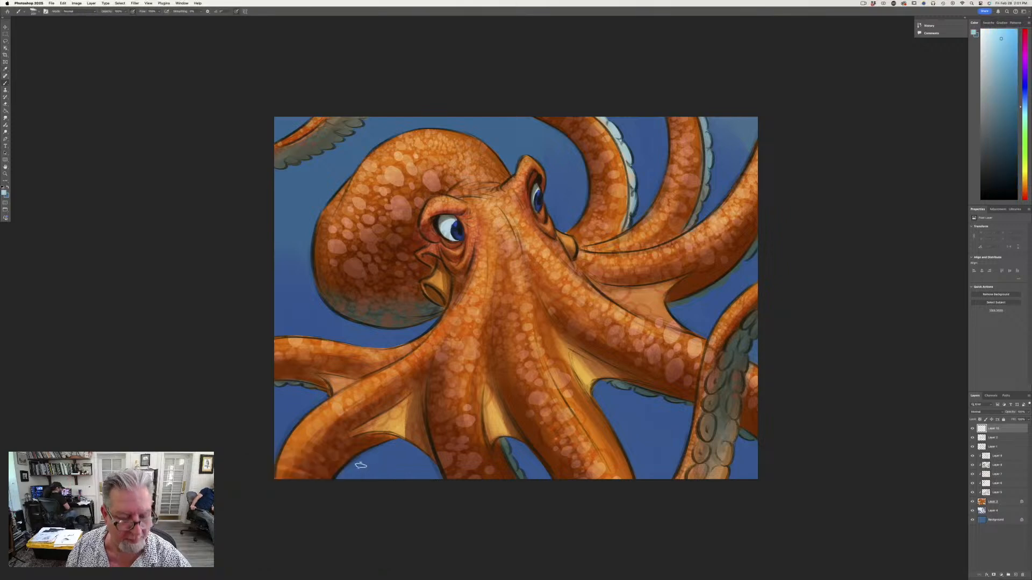
Choose a finer brush, paint a first rim-light stroke behind the near eye, and adjust the foreground colour to a paler light blue.
left_click(35, 12)
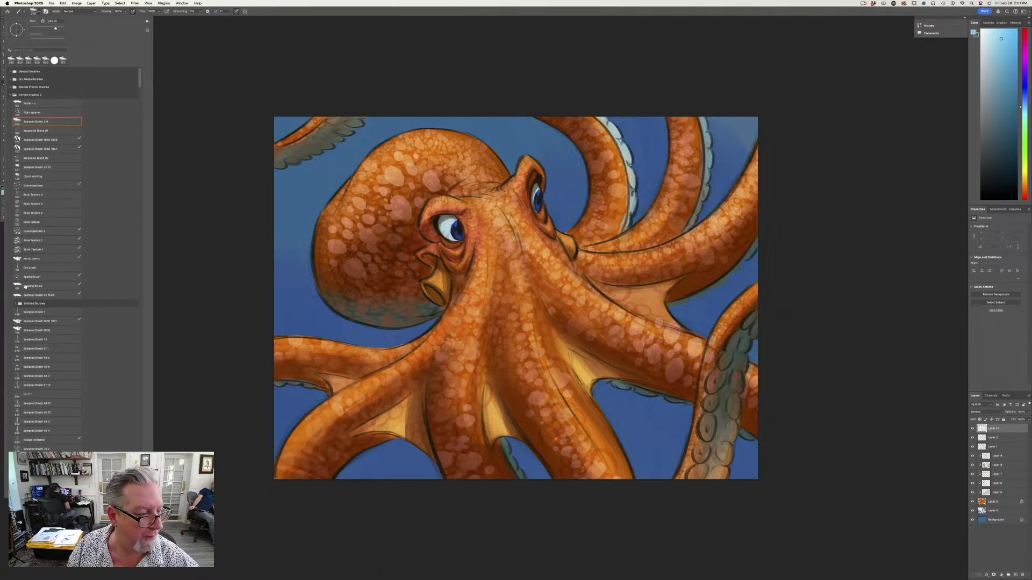
double_click(25, 287)
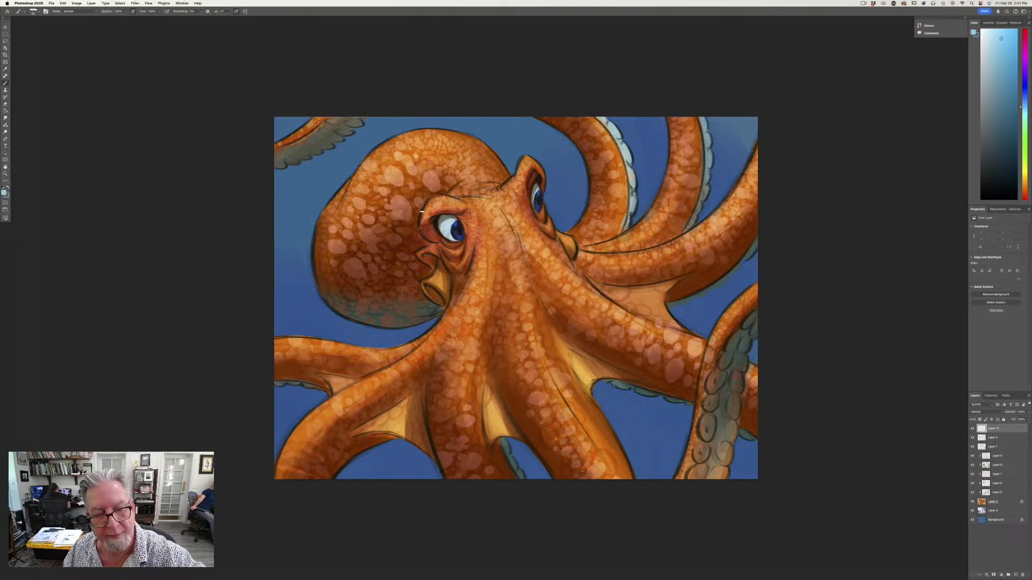
left_click_drag(425, 200, 420, 224)
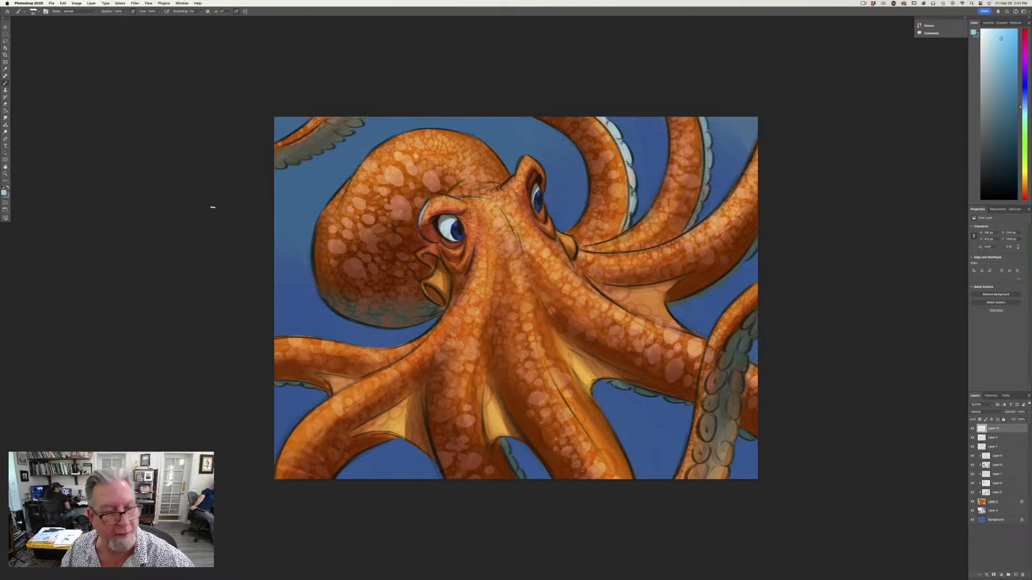
left_click(5, 194)
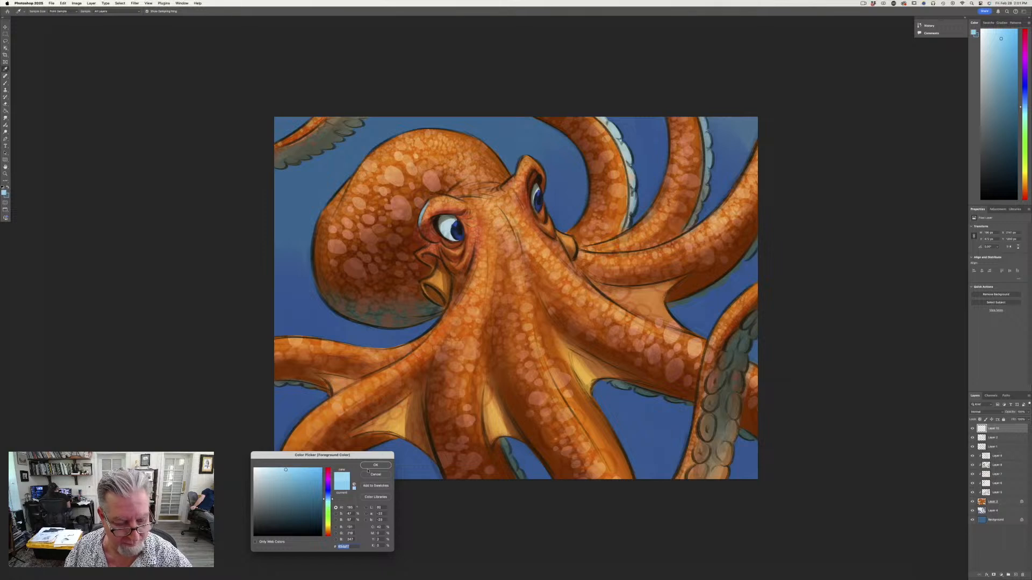
key("Return")
Paint pale blue rim light around the back and underside of the near eye, down the neck edge, and around the siphon.
mouse_move(424, 213)
left_mouse_down()
mouse_move(419, 228)
mouse_move(443, 243)
left_mouse_up()
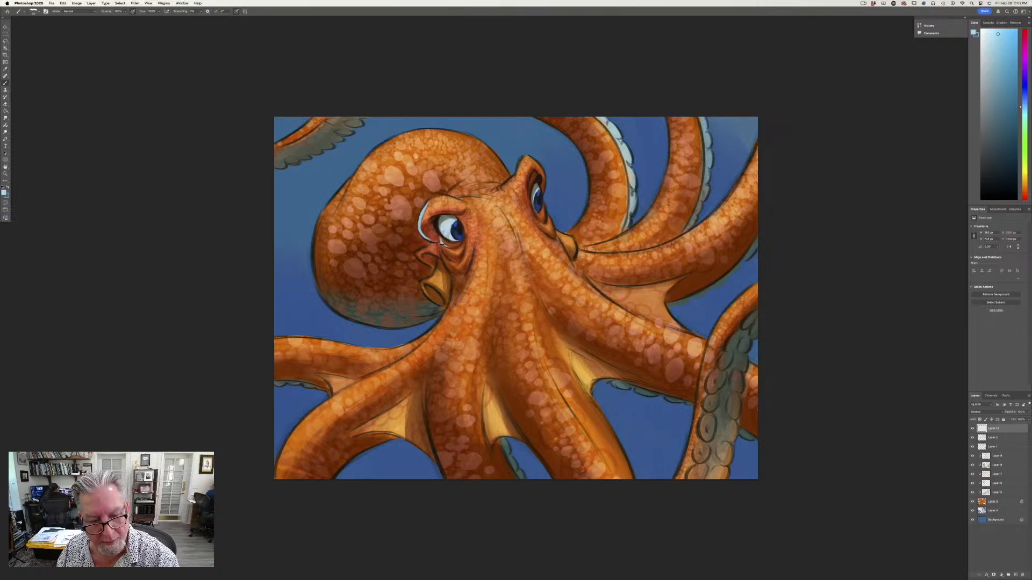
mouse_move(441, 244)
left_mouse_down()
mouse_move(470, 241)
mouse_move(459, 261)
mouse_move(464, 239)
mouse_move(442, 244)
mouse_move(456, 275)
mouse_move(461, 231)
mouse_move(474, 244)
mouse_move(426, 338)
left_mouse_up()
left_click_drag(452, 306, 408, 344)
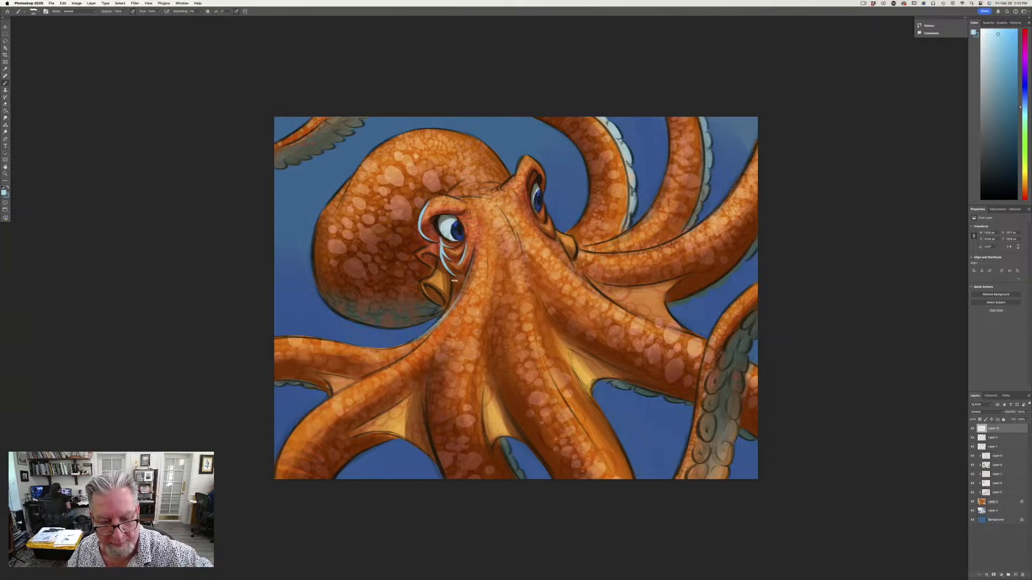
mouse_move(454, 283)
left_mouse_down()
mouse_move(442, 315)
mouse_move(401, 346)
left_mouse_up()
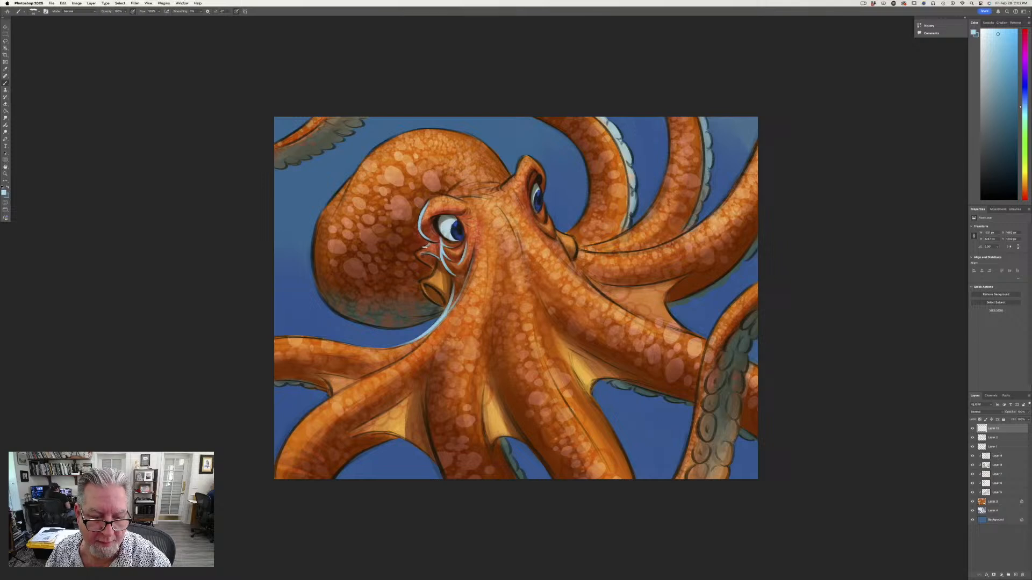
mouse_move(427, 245)
left_mouse_down()
mouse_move(415, 249)
mouse_move(430, 267)
left_mouse_up()
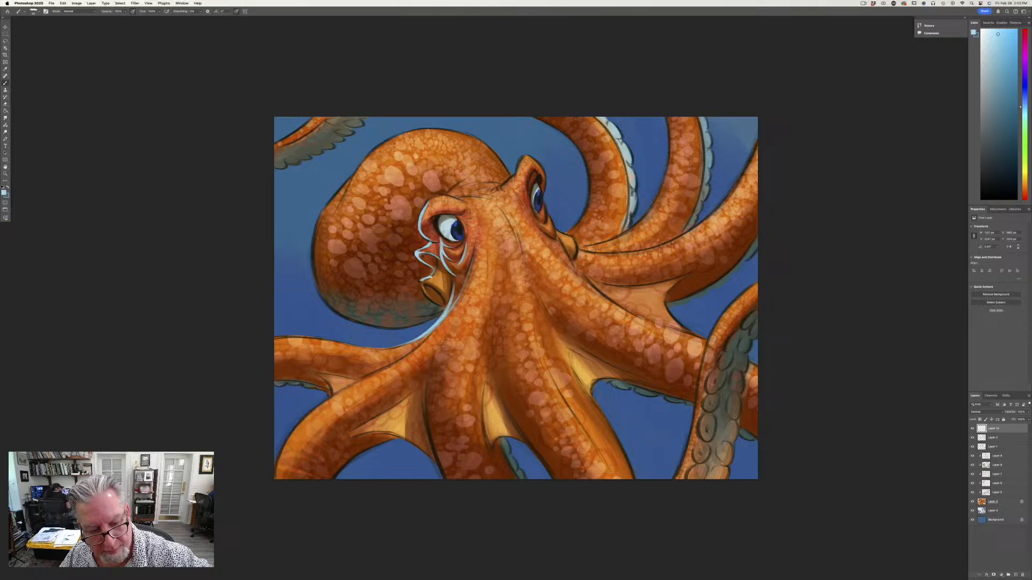
left_click_drag(421, 281, 445, 307)
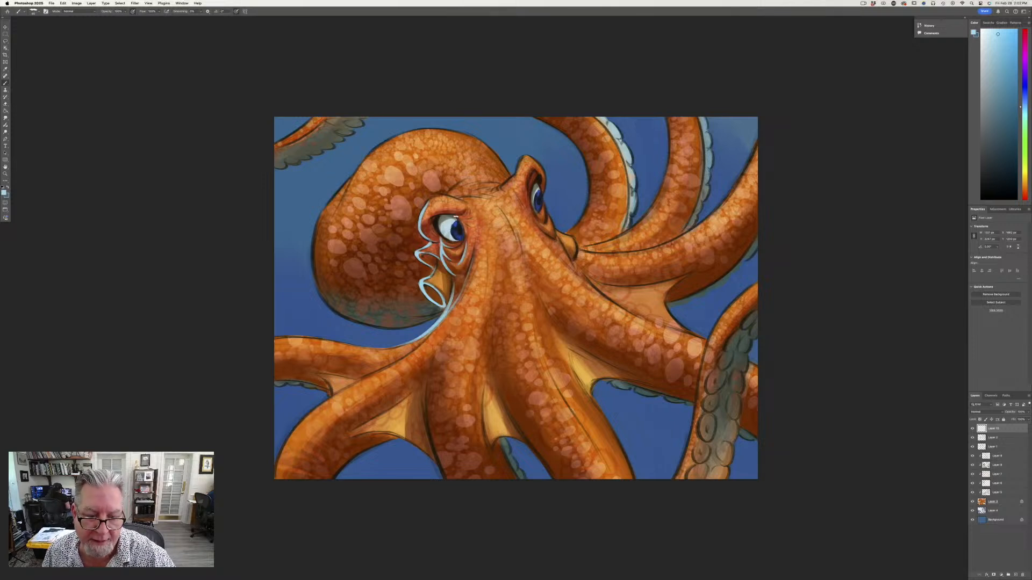
Paint pale blue rim light beside and above the near eye, and along the back edge of the head down to its underside.
left_click_drag(457, 217, 465, 235)
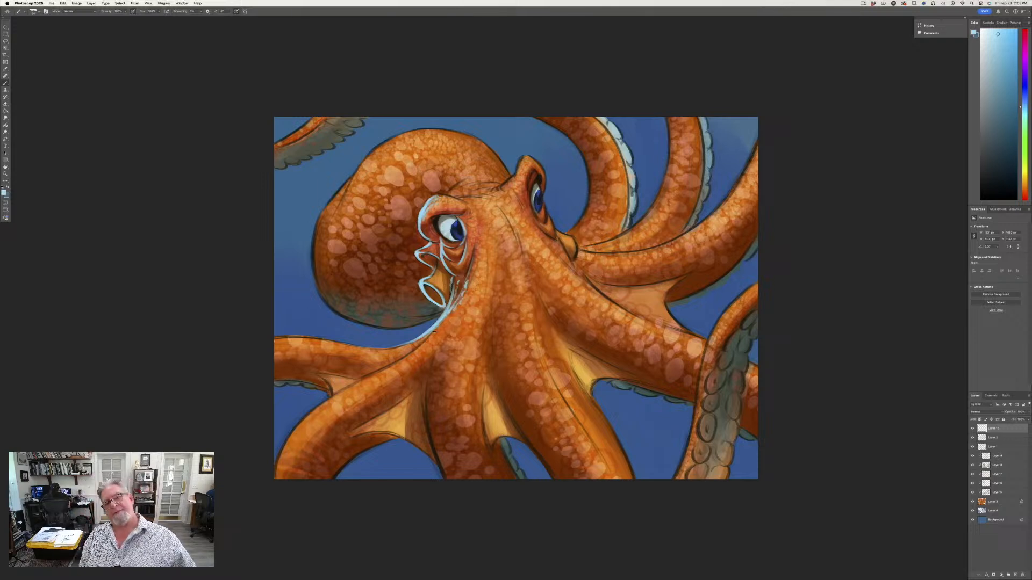
left_click_drag(462, 182, 449, 191)
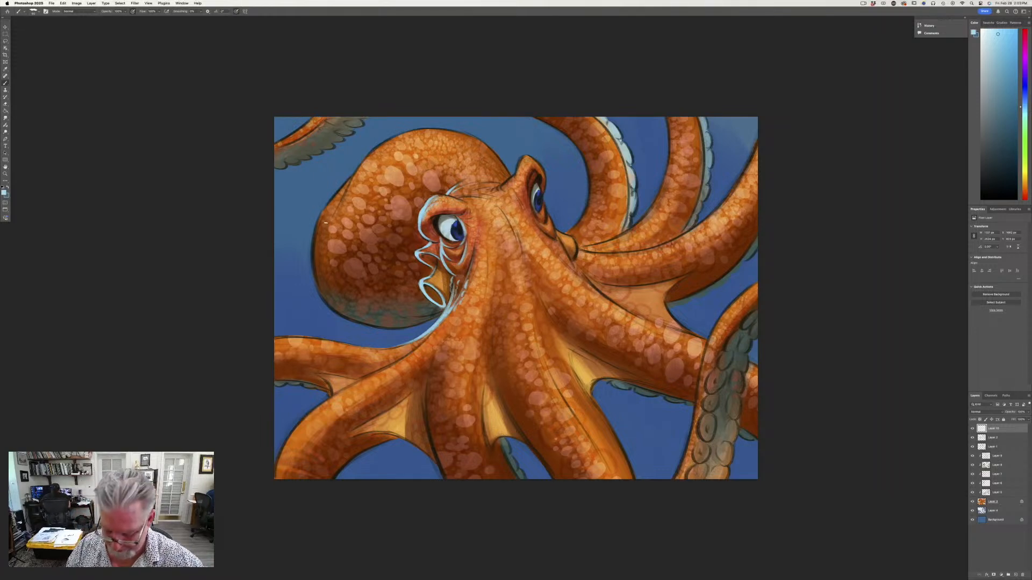
left_click_drag(369, 155, 359, 173)
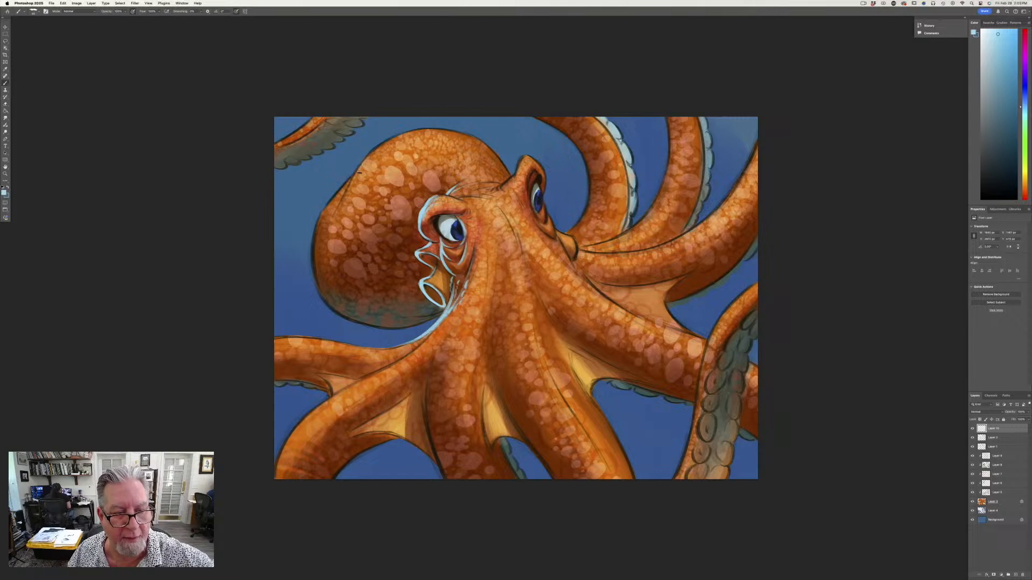
mouse_move(397, 136)
left_mouse_down()
mouse_move(361, 166)
mouse_move(331, 219)
left_mouse_up()
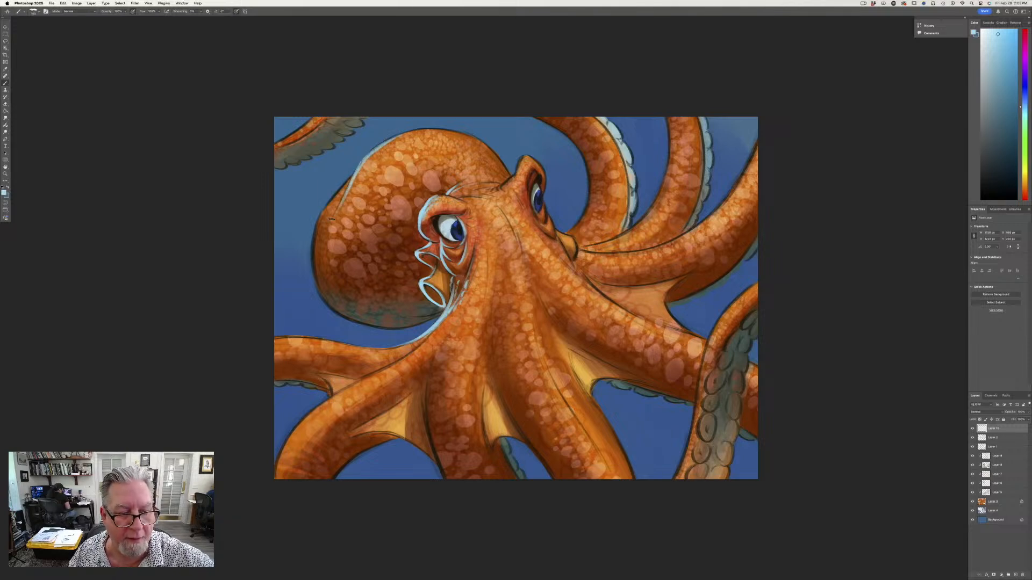
mouse_move(357, 167)
left_mouse_down()
mouse_move(323, 214)
mouse_move(340, 186)
mouse_move(314, 249)
mouse_move(324, 211)
mouse_move(319, 294)
left_mouse_up()
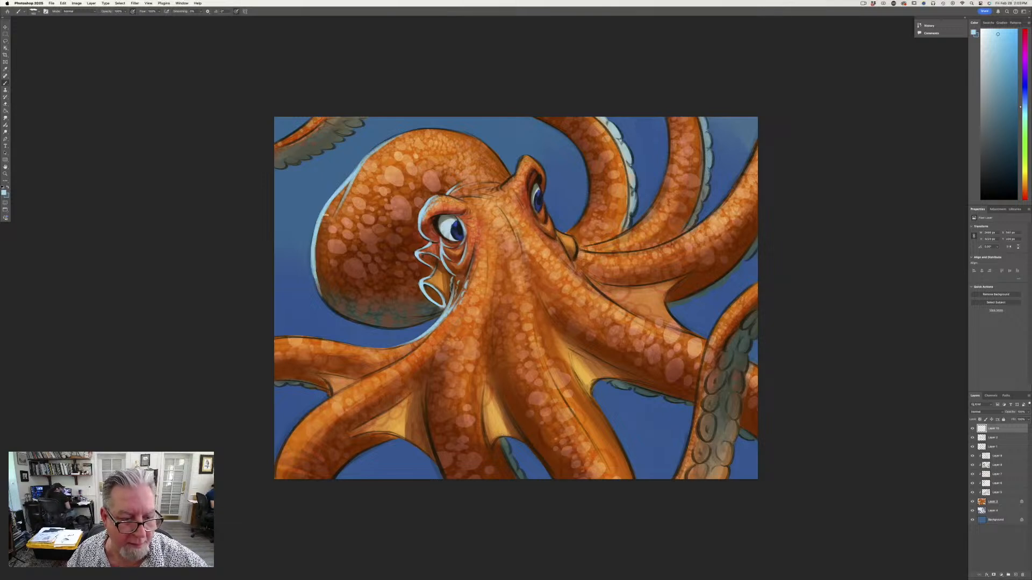
mouse_move(323, 215)
left_mouse_down()
mouse_move(314, 272)
mouse_move(329, 303)
mouse_move(317, 290)
mouse_move(369, 323)
mouse_move(347, 319)
mouse_move(378, 328)
left_mouse_up()
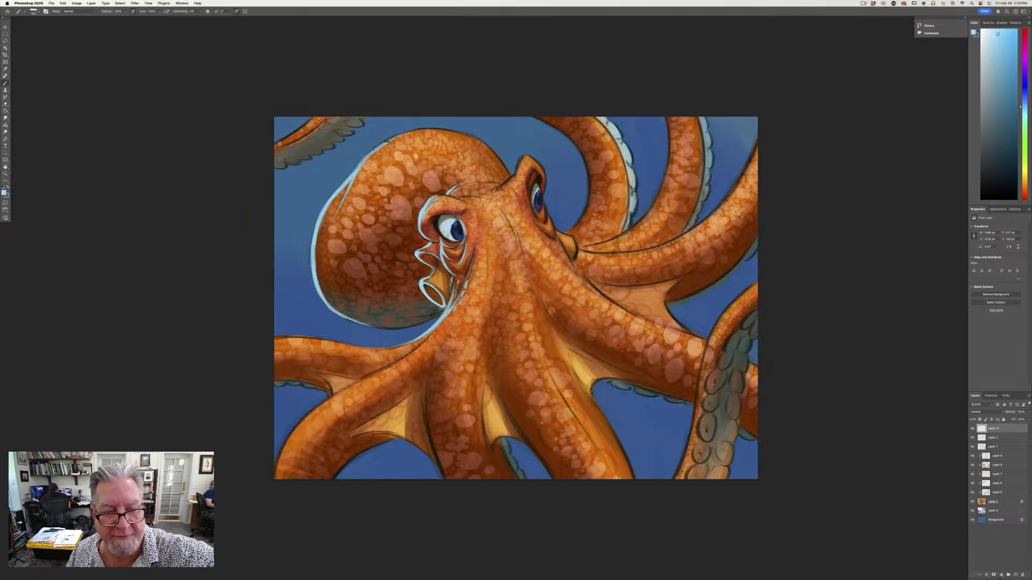
mouse_move(392, 136)
left_mouse_down()
mouse_move(426, 128)
mouse_move(358, 167)
left_mouse_up()
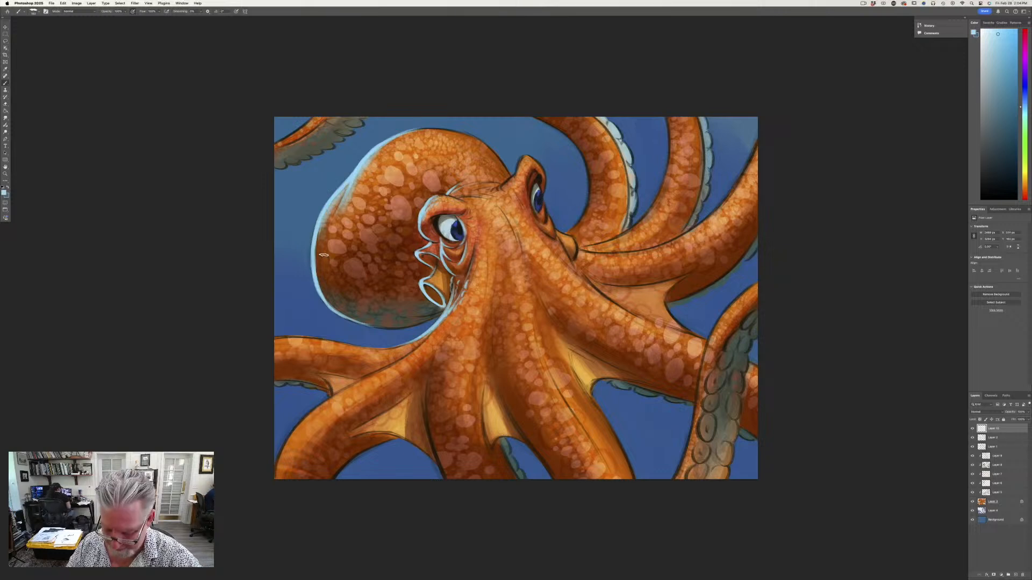
Hatch pale blue strokes just inside the head's back edge, and rim-light the arm in the painting's upper-left corner.
left_click_drag(317, 262, 324, 225)
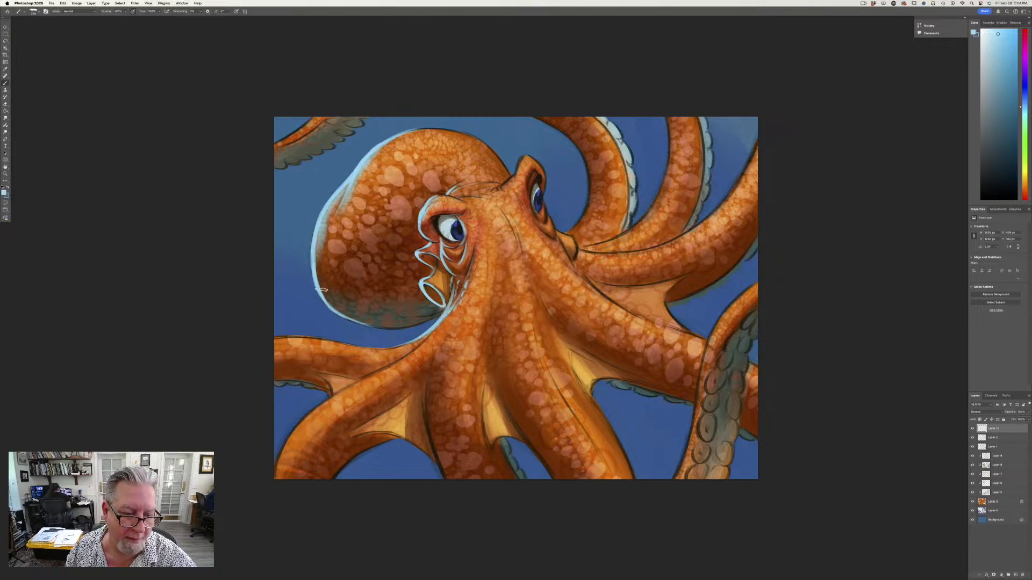
mouse_move(324, 289)
left_mouse_down()
mouse_move(324, 246)
mouse_move(341, 290)
left_mouse_up()
mouse_move(321, 256)
left_mouse_down()
mouse_move(324, 285)
mouse_move(347, 313)
mouse_move(317, 244)
mouse_move(320, 277)
left_mouse_up()
left_click_drag(322, 230, 319, 261)
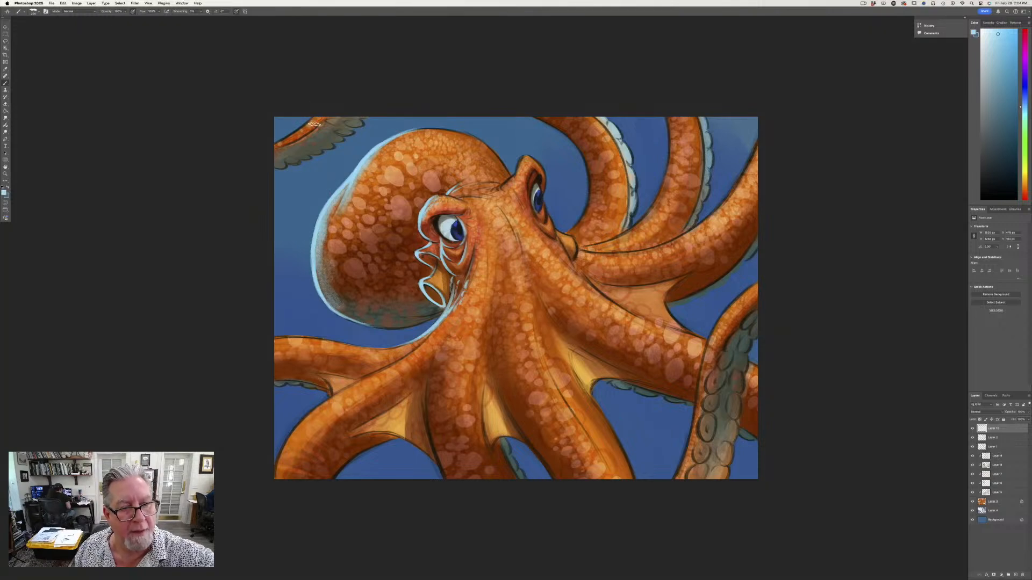
mouse_move(322, 106)
left_mouse_down()
mouse_move(266, 144)
mouse_move(308, 127)
mouse_move(325, 113)
mouse_move(273, 144)
left_mouse_up()
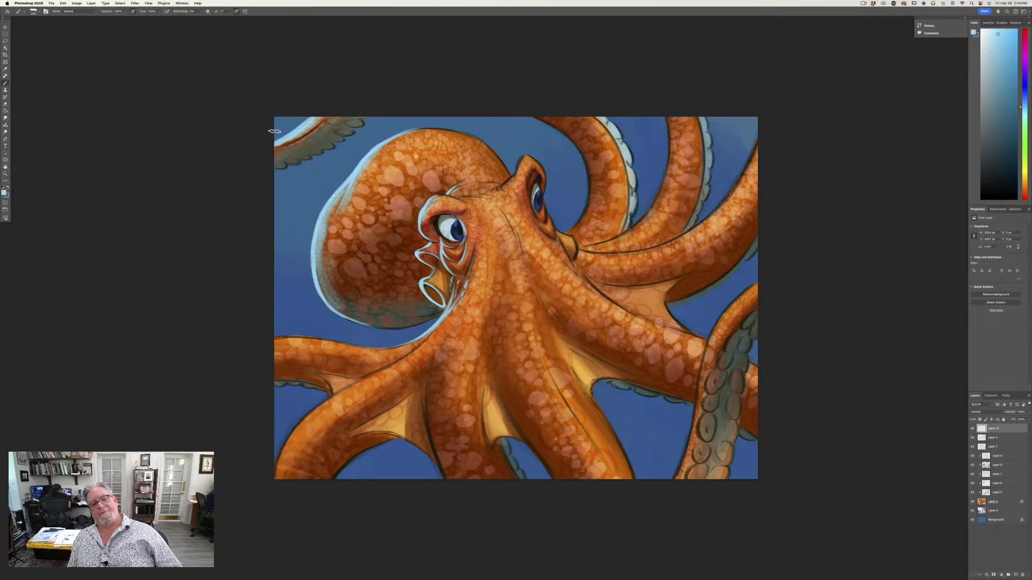
With a smaller brush, paint pale blue rim light on top of the head, behind the far eye, and along the nearest upper arm's inner edge.
key("bracketleft")
key("bracketleft")
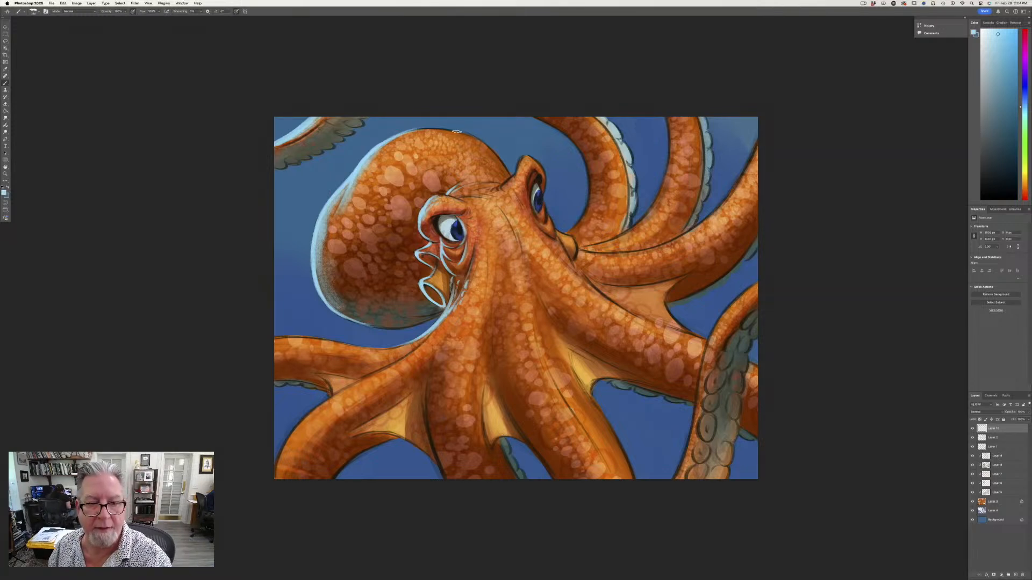
mouse_move(407, 130)
left_mouse_down()
mouse_move(446, 130)
mouse_move(434, 130)
left_mouse_up()
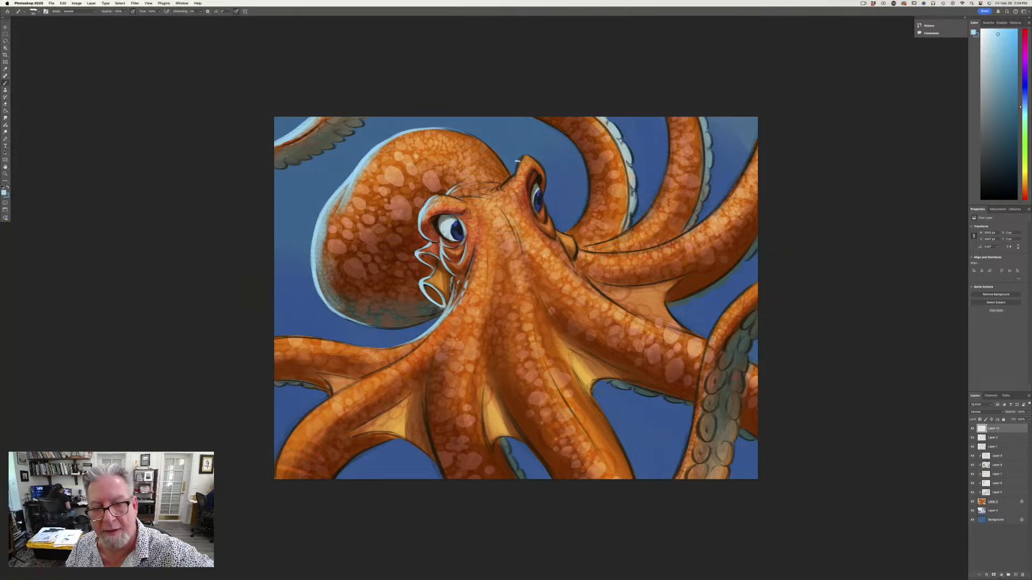
left_click_drag(527, 156, 515, 177)
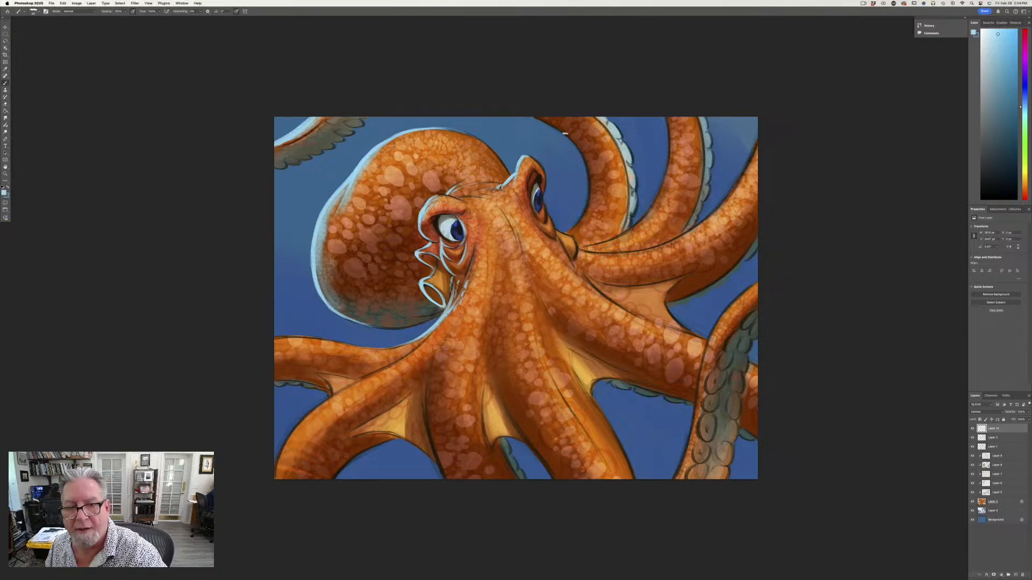
mouse_move(533, 116)
left_mouse_down()
mouse_move(571, 140)
mouse_move(558, 131)
mouse_move(588, 166)
mouse_move(574, 141)
mouse_move(587, 182)
left_mouse_up()
mouse_move(568, 138)
left_mouse_down()
mouse_move(589, 192)
mouse_move(567, 231)
left_mouse_up()
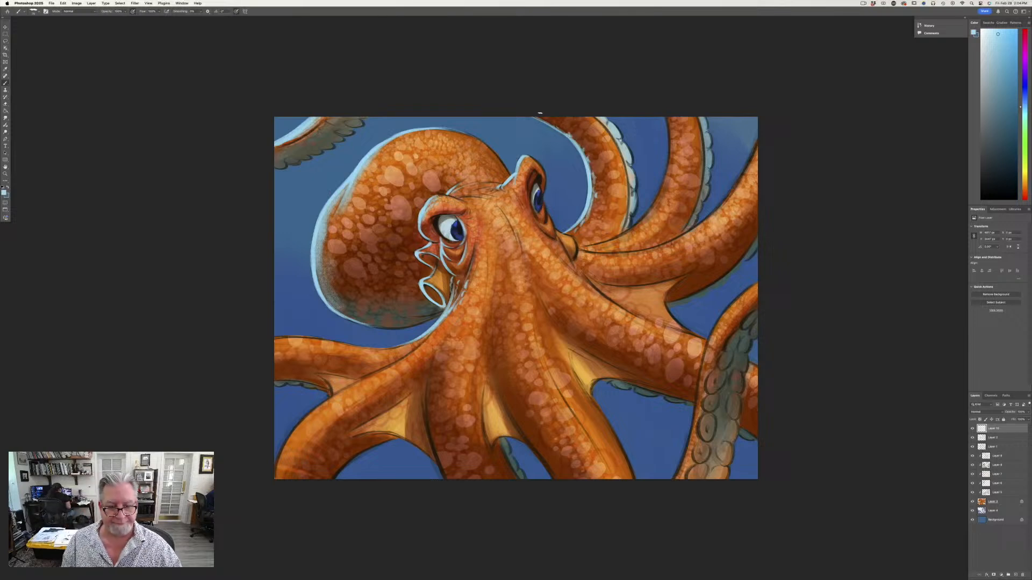
Paint pale blue rim light from below the near eye down the neck and along the front-left arm to the canvas edge.
left_click_drag(473, 254, 439, 324)
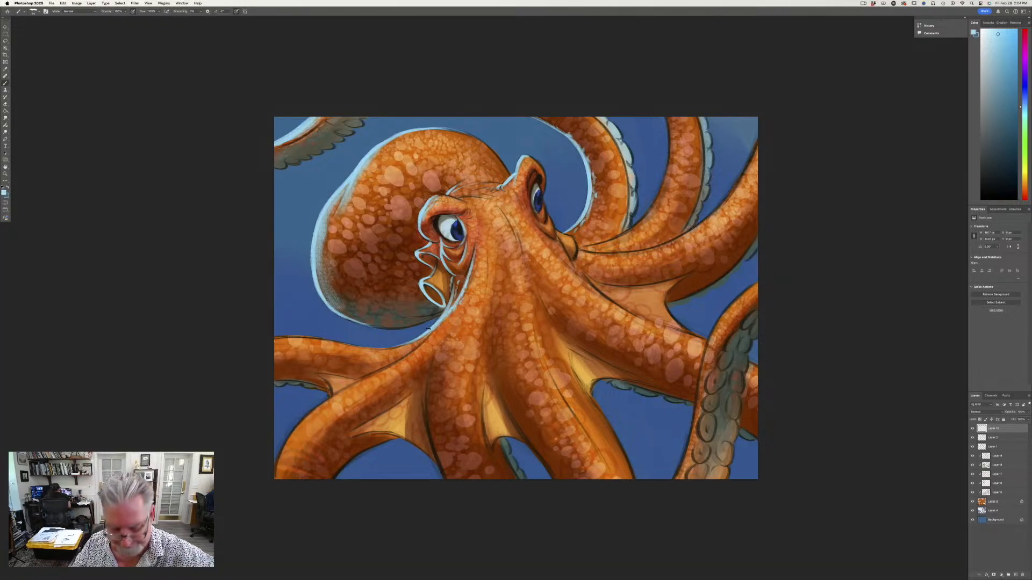
mouse_move(433, 333)
left_mouse_down()
mouse_move(339, 392)
mouse_move(360, 370)
left_mouse_up()
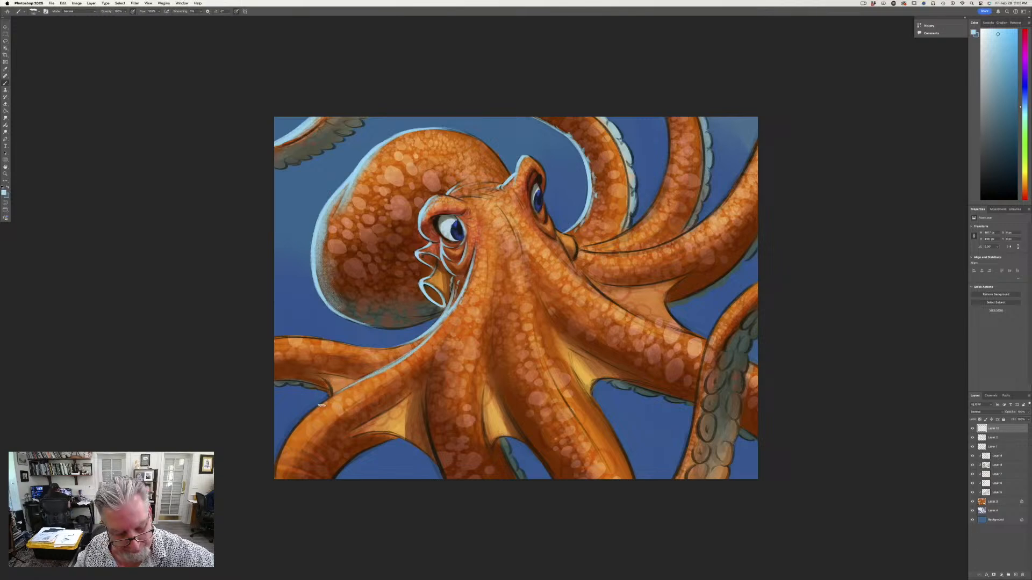
mouse_move(321, 405)
left_mouse_down()
mouse_move(329, 395)
mouse_move(294, 432)
mouse_move(272, 486)
left_mouse_up()
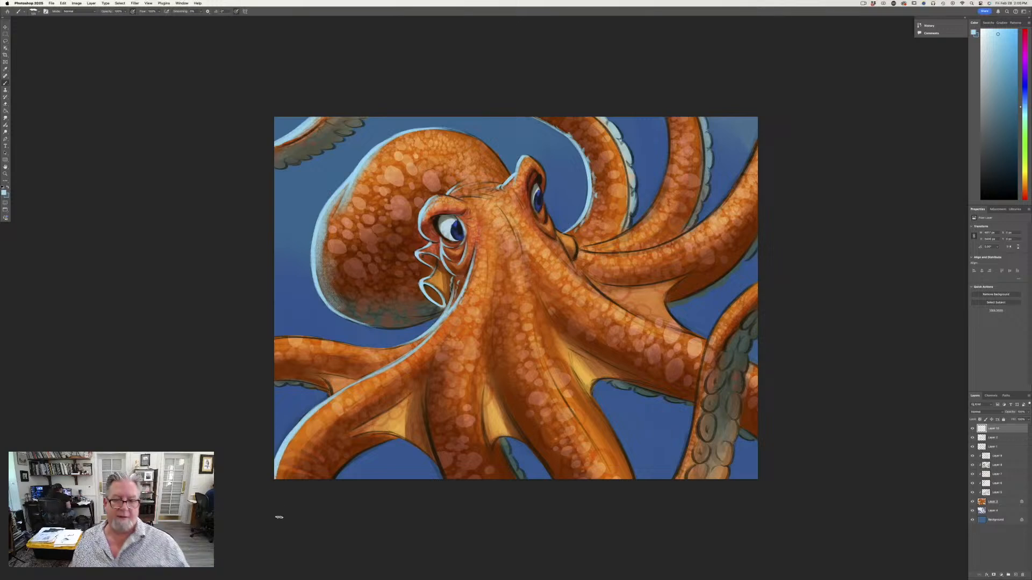
Paint pale blue rim light along the upper edges of the two remaining raised arms on the right of the painting.
left_click_drag(664, 113, 667, 181)
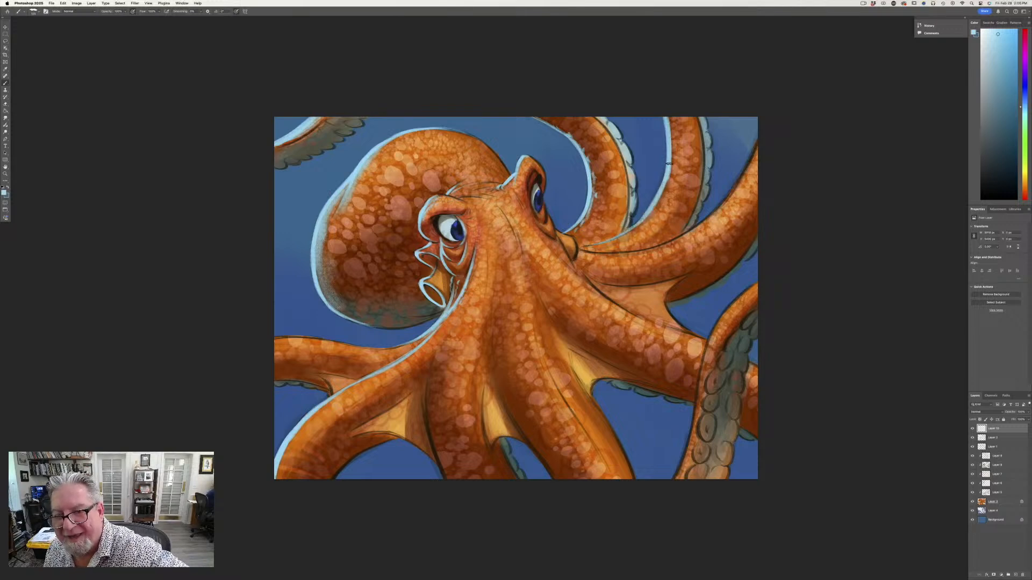
left_click_drag(669, 164, 641, 221)
mouse_move(757, 140)
left_mouse_down()
mouse_move(720, 207)
mouse_move(660, 248)
mouse_move(613, 252)
left_mouse_up()
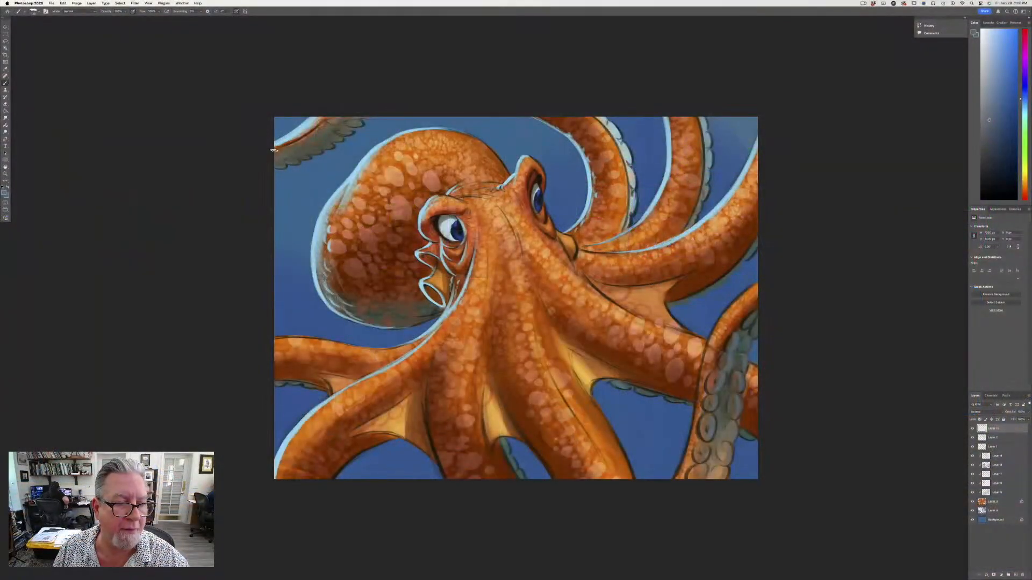
Choose a muted grey-blue foreground colour and lighten the suckers under the upper-left arm with it.
left_click(5, 192)
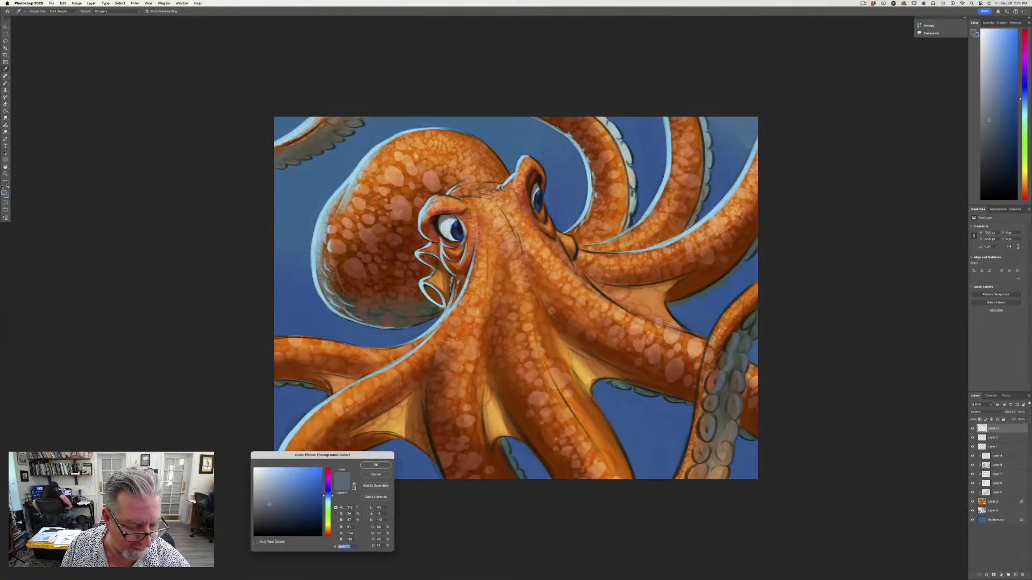
key("Return")
key("b")
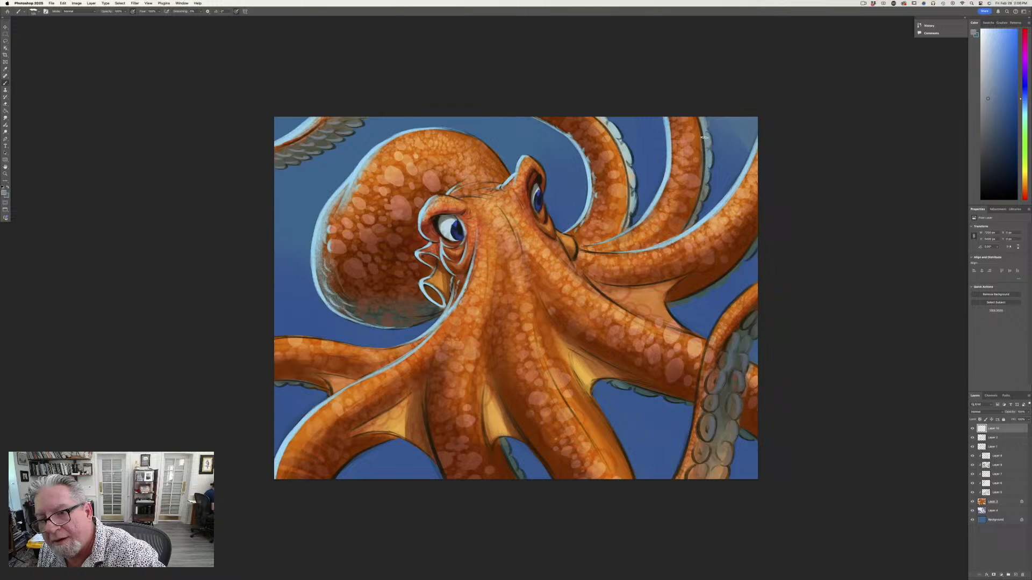
Set the foreground colour to a lighter grey-blue and paint highlights on the suckers of the three right-hand arms.
left_click(5, 192)
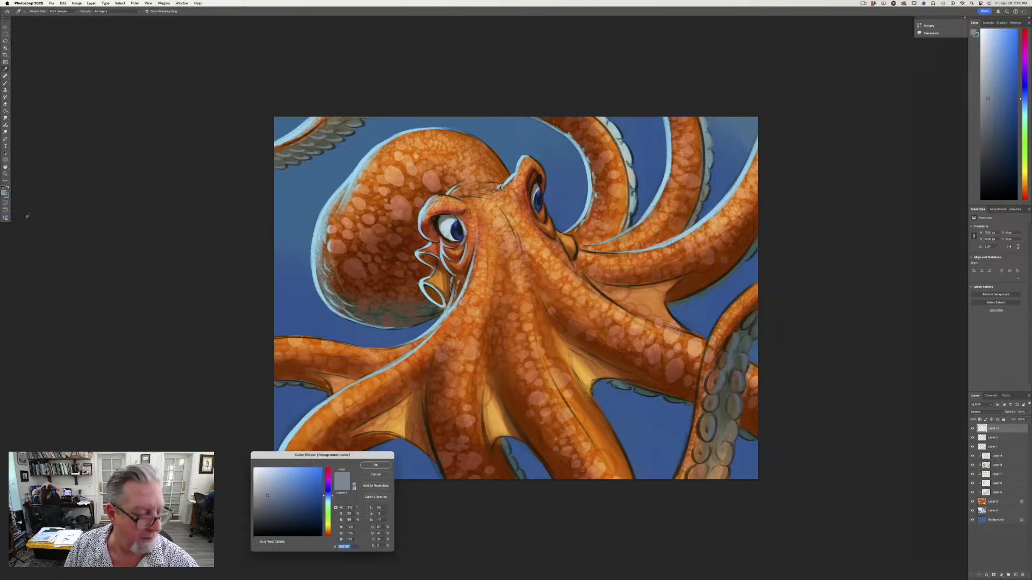
left_click(271, 479)
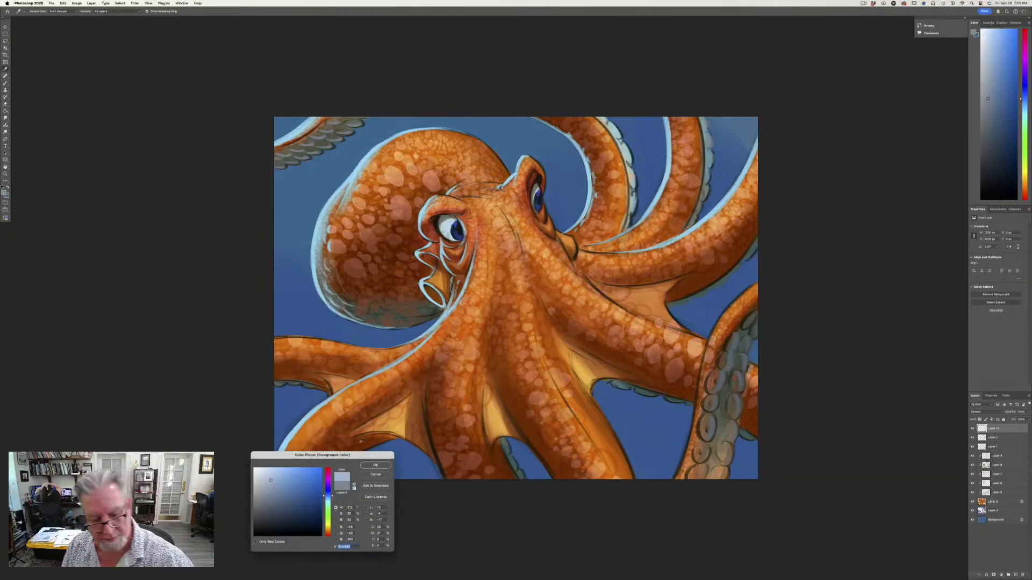
left_click(375, 465)
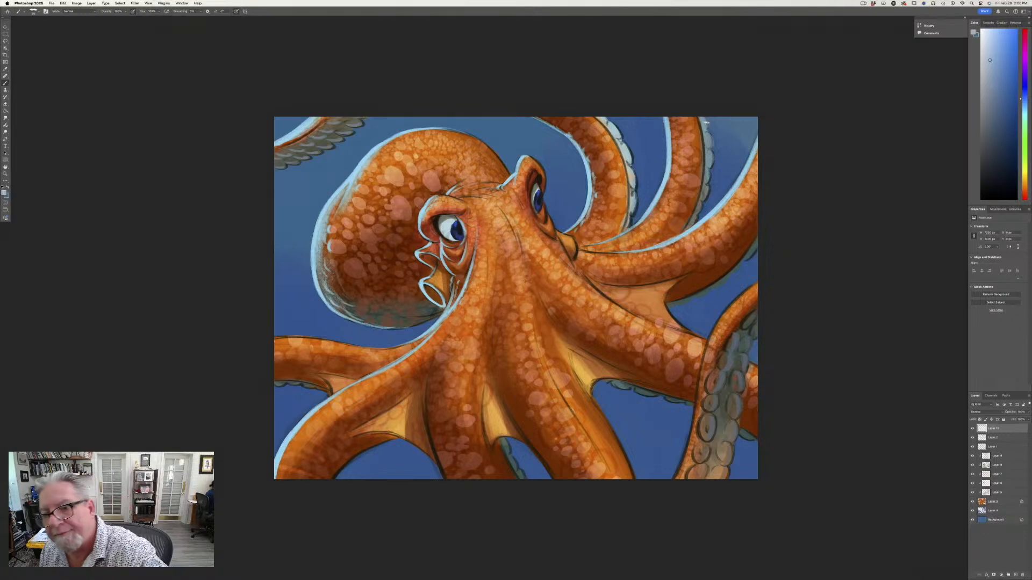
mouse_move(706, 134)
left_mouse_down()
mouse_move(711, 166)
mouse_move(697, 214)
left_mouse_up()
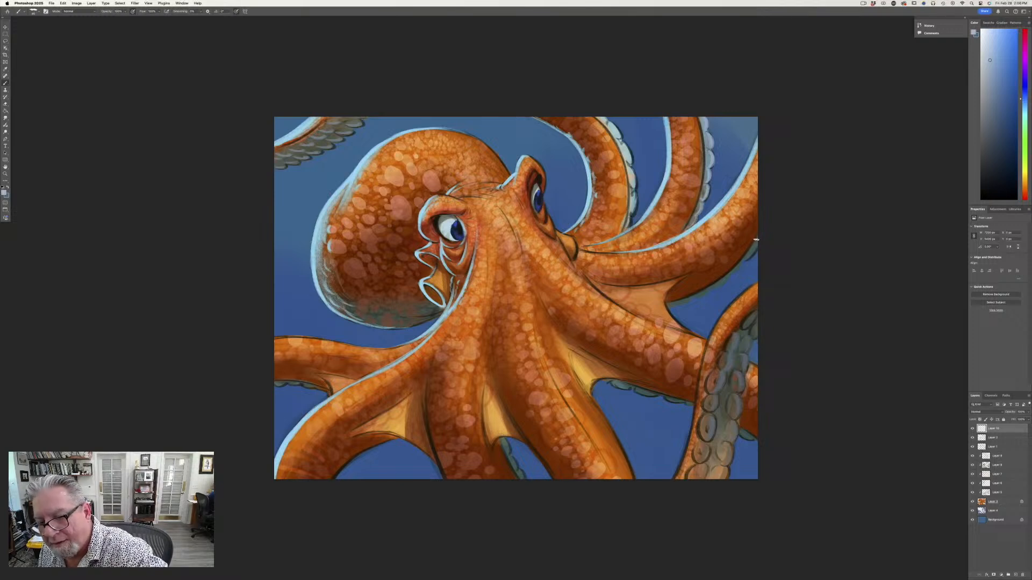
left_click_drag(757, 244, 753, 254)
mouse_move(753, 252)
left_mouse_down()
mouse_move(728, 280)
mouse_move(672, 301)
left_mouse_up()
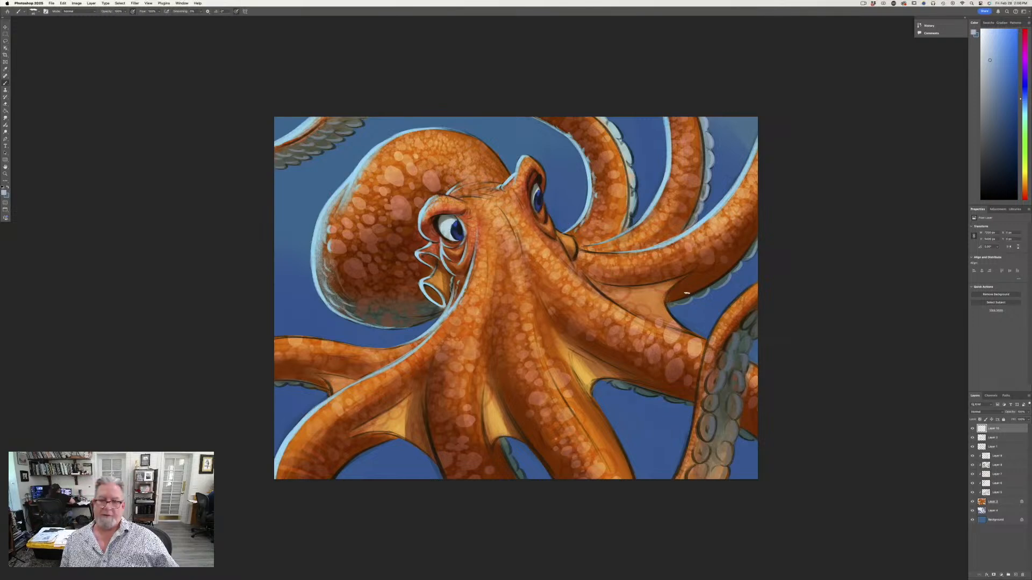
left_click_drag(612, 127, 635, 185)
left_click_drag(635, 178, 632, 213)
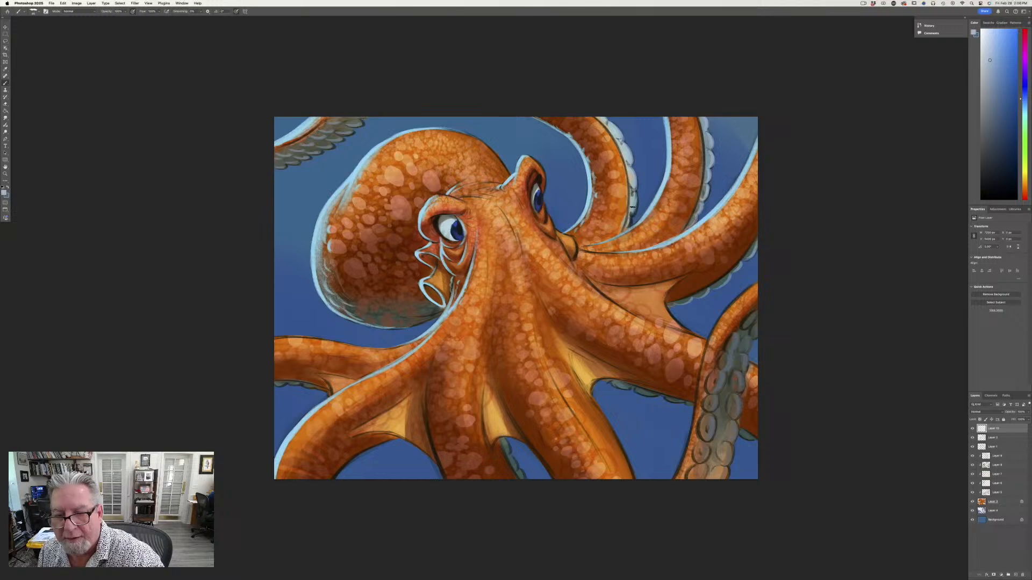
Sample a light orange from the upper-right arm and paint it along that arm's skin beside the suckers.
left_click(5, 194)
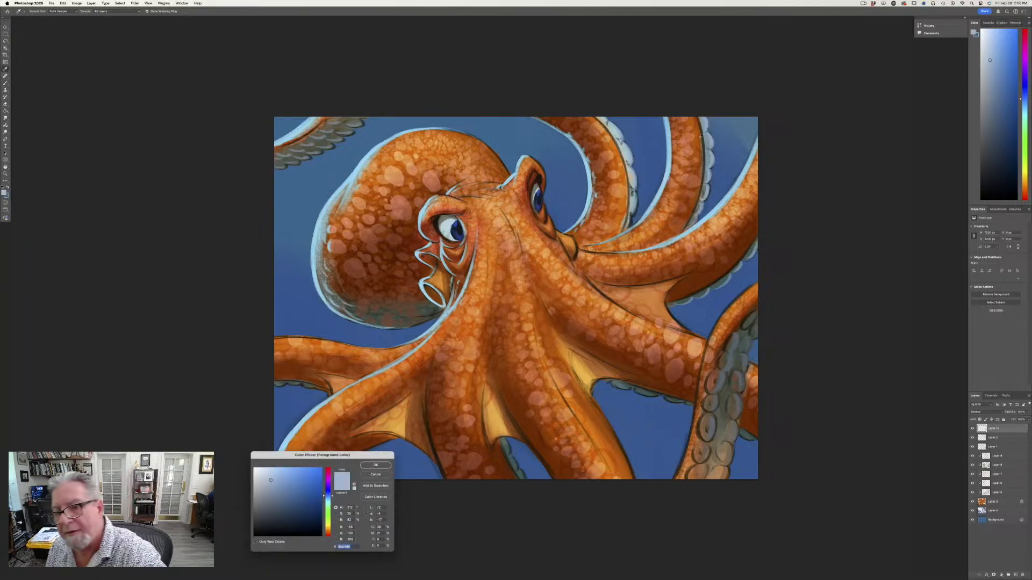
left_click(698, 138)
key("Return")
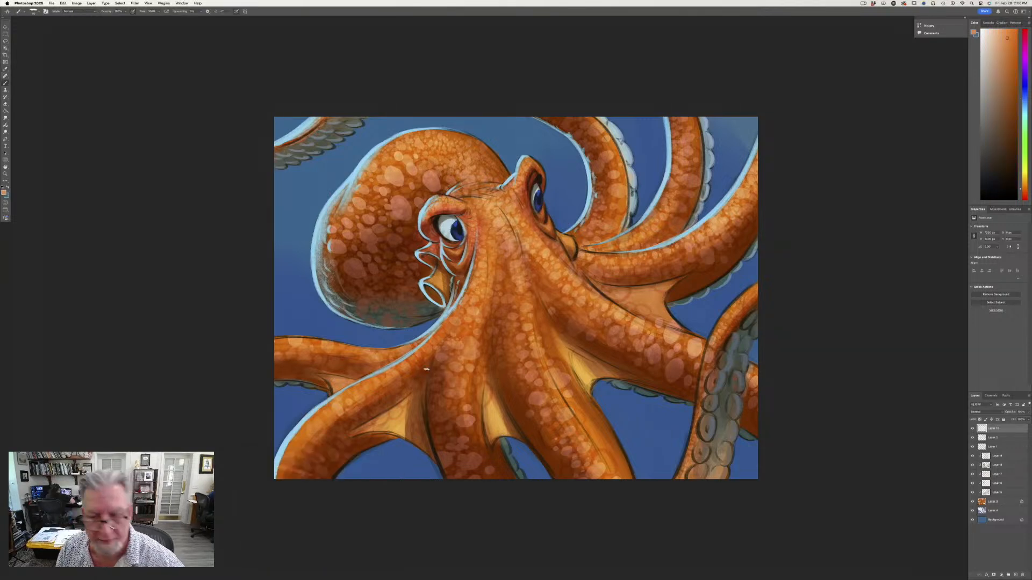
mouse_move(688, 109)
left_mouse_down()
mouse_move(700, 186)
mouse_move(700, 145)
mouse_move(675, 237)
mouse_move(692, 210)
left_mouse_up()
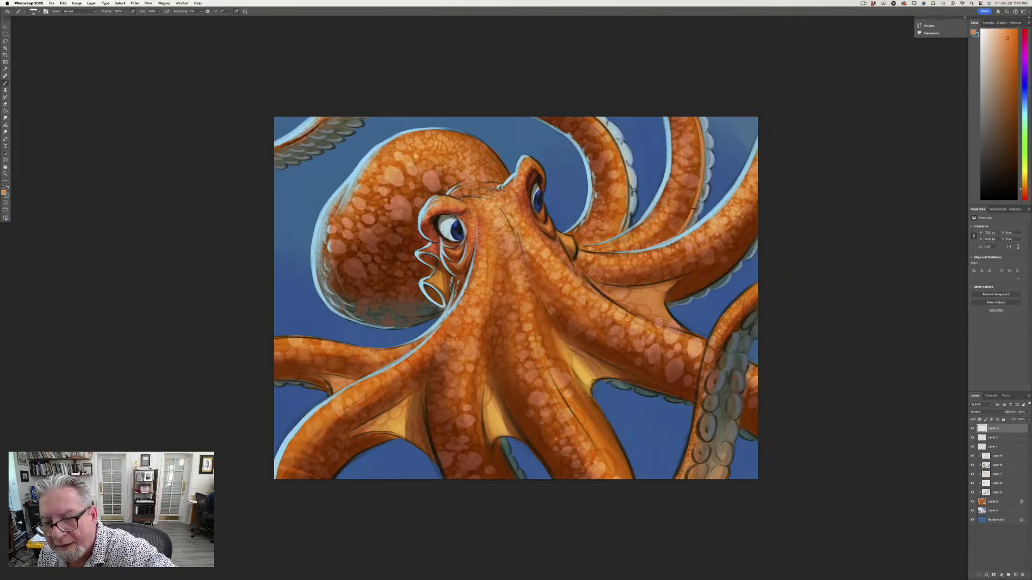
mouse_move(701, 145)
left_mouse_down()
mouse_move(693, 198)
mouse_move(672, 235)
left_mouse_up()
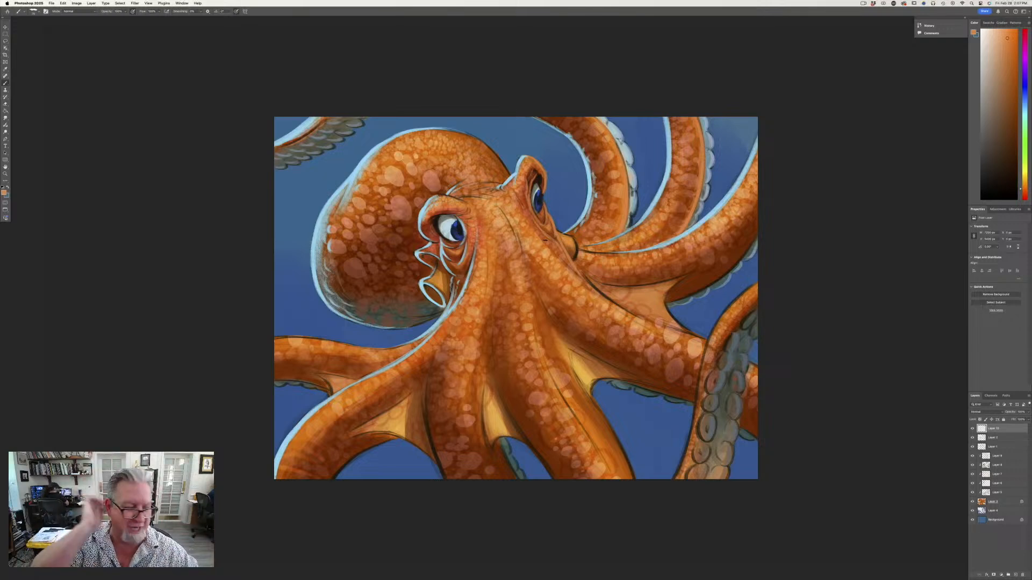
Sample a light blue from the head's rim light and paint soft strokes along the underside of the head.
left_click(5, 192)
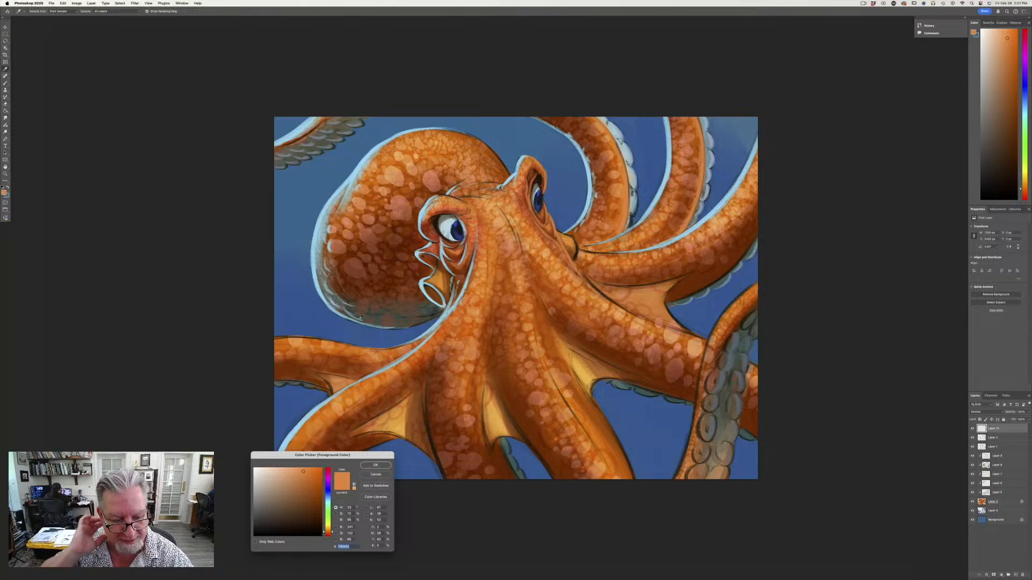
left_click(345, 321)
left_click(365, 465)
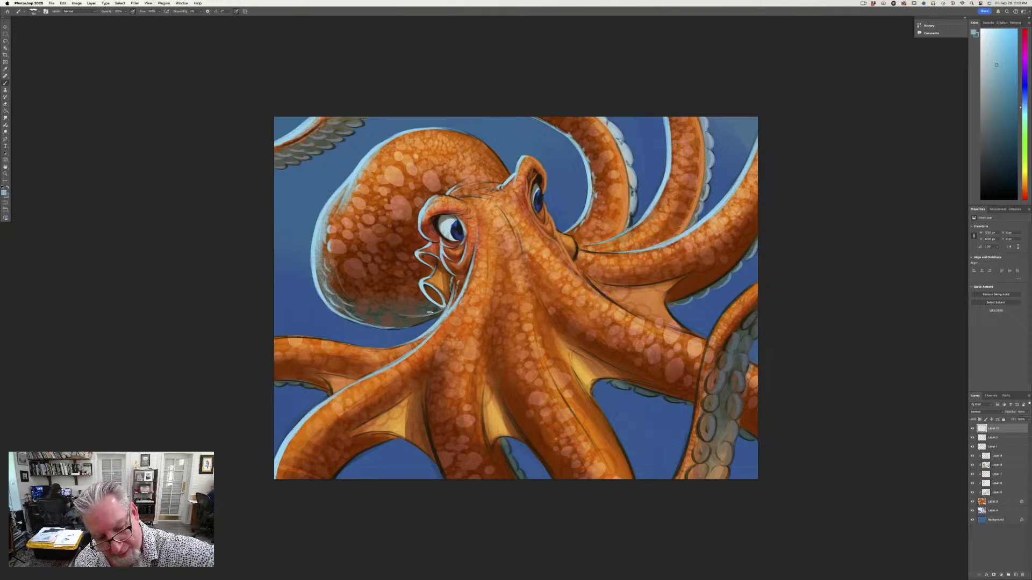
mouse_move(410, 325)
left_mouse_down()
mouse_move(444, 312)
mouse_move(383, 327)
mouse_move(424, 322)
mouse_move(408, 326)
mouse_move(364, 322)
mouse_move(403, 325)
left_mouse_up()
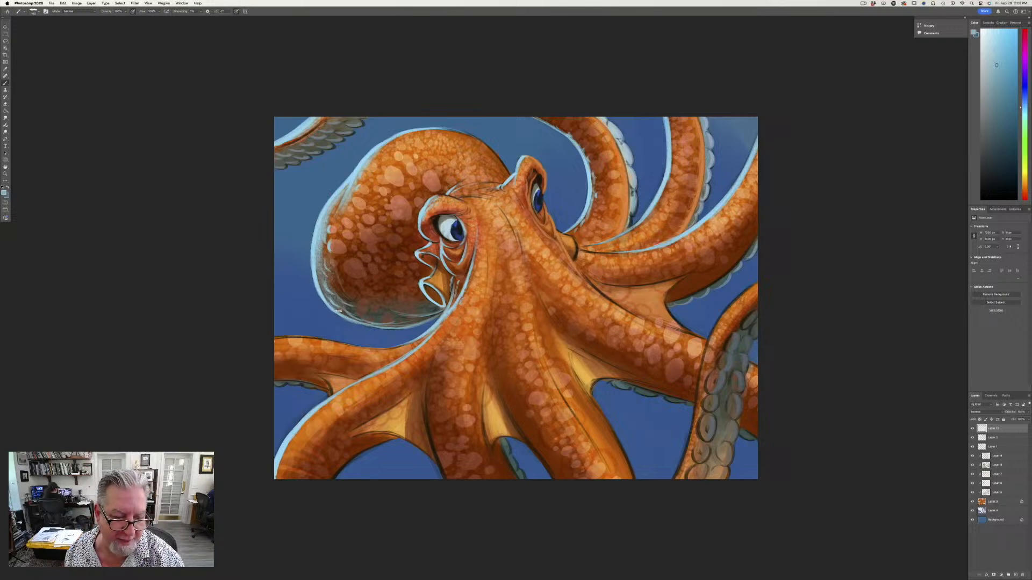
mouse_move(370, 327)
left_mouse_down()
mouse_move(405, 327)
mouse_move(345, 330)
left_mouse_up()
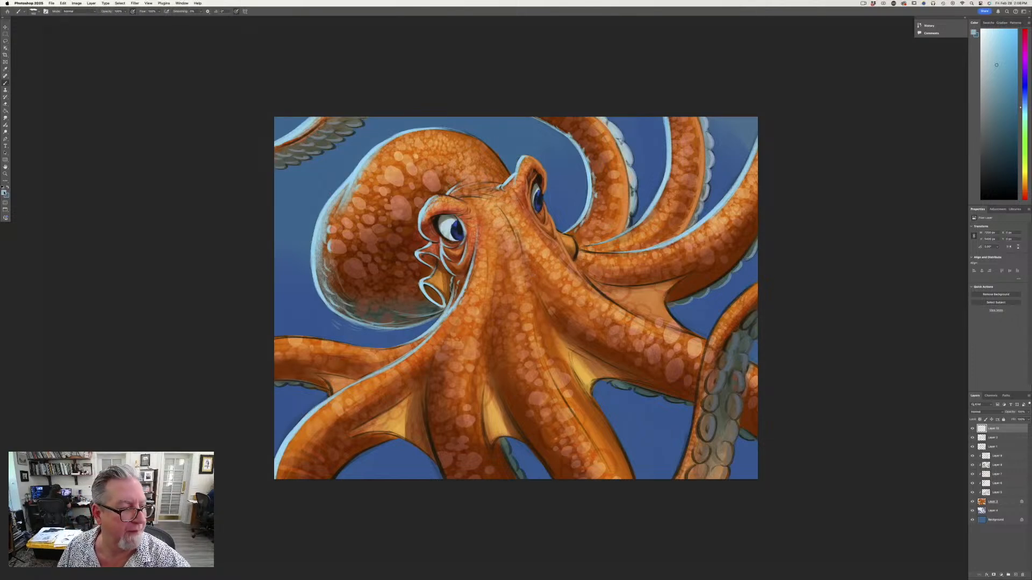
Add a new layer above the others and set the foreground colour to a pale warm yellow.
left_click(4, 193)
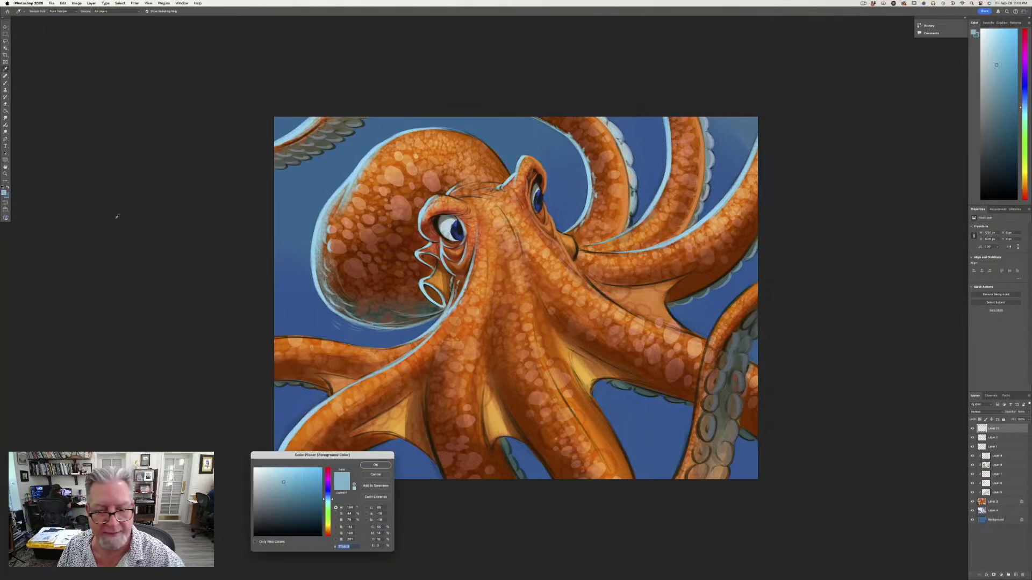
left_click(375, 465)
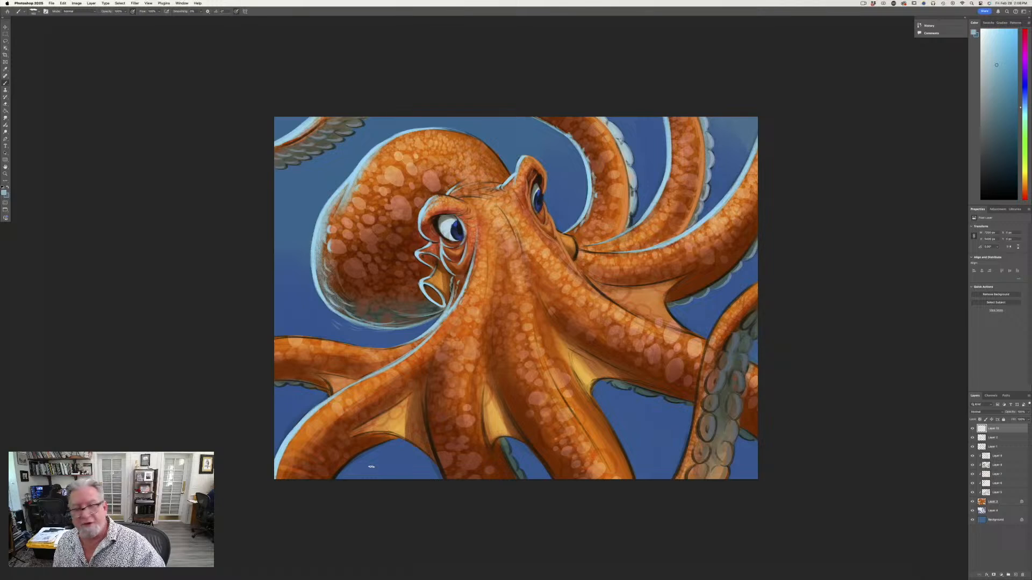
left_click(1014, 575)
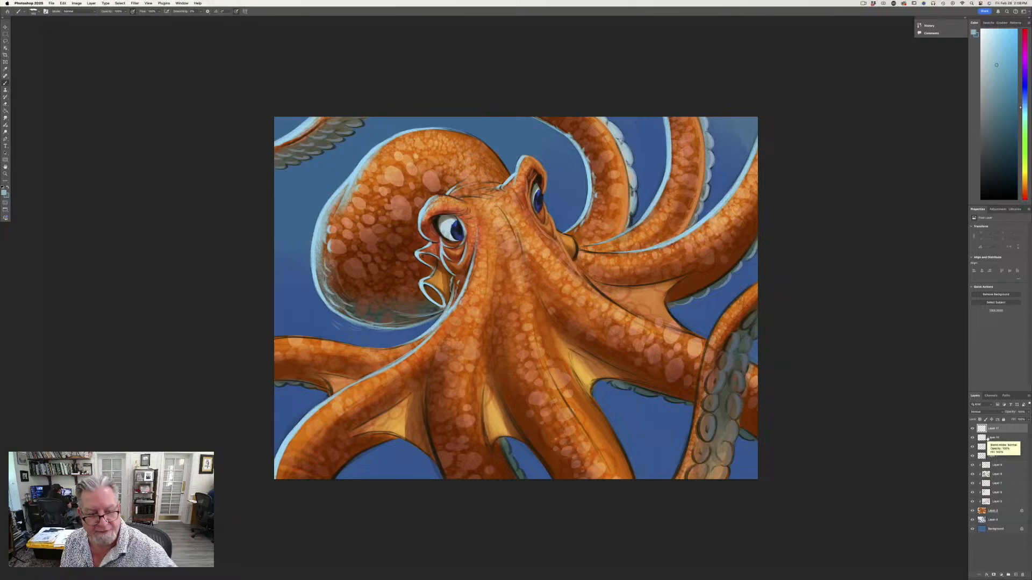
left_click(4, 194)
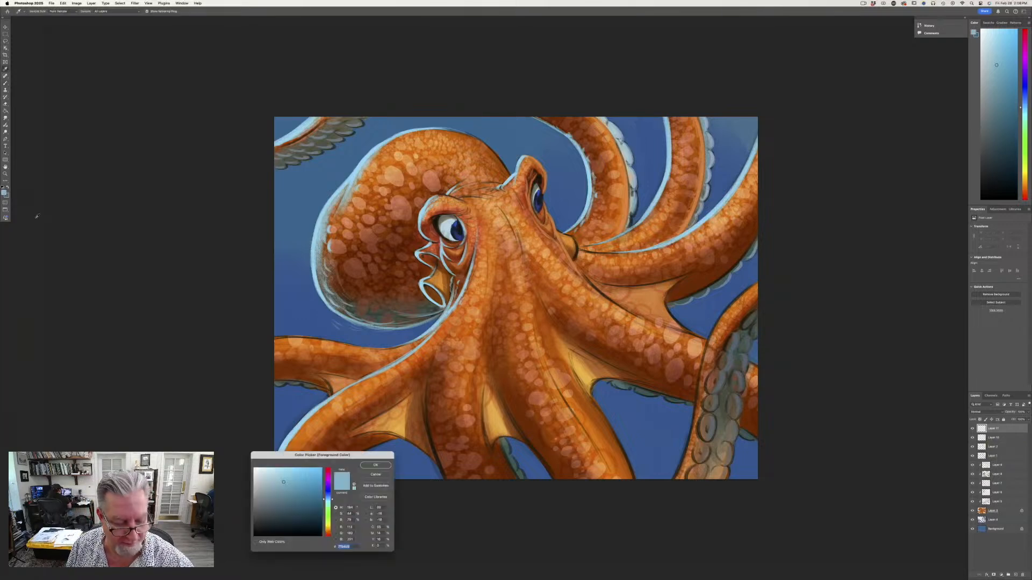
left_click(328, 528)
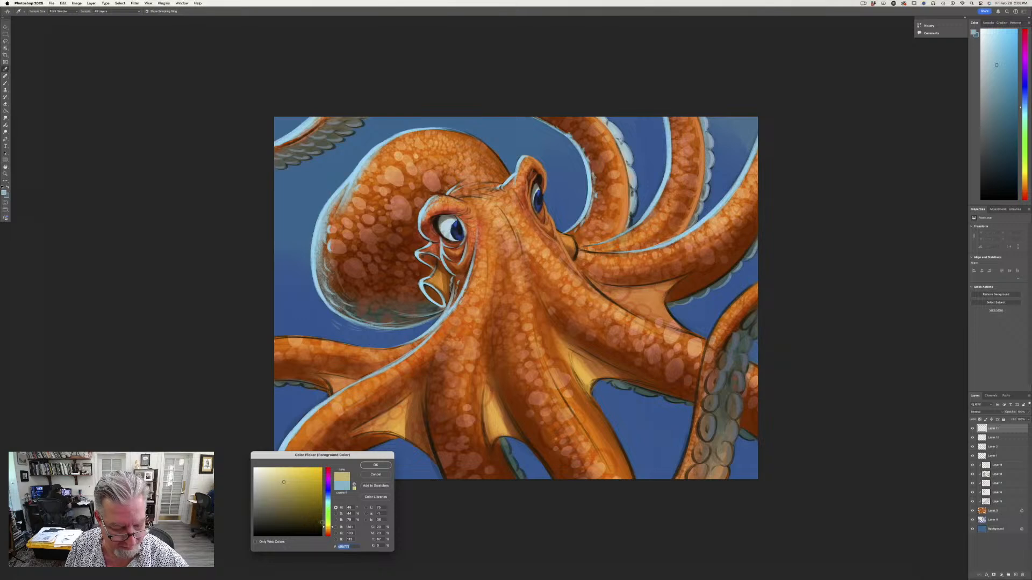
left_click(326, 529)
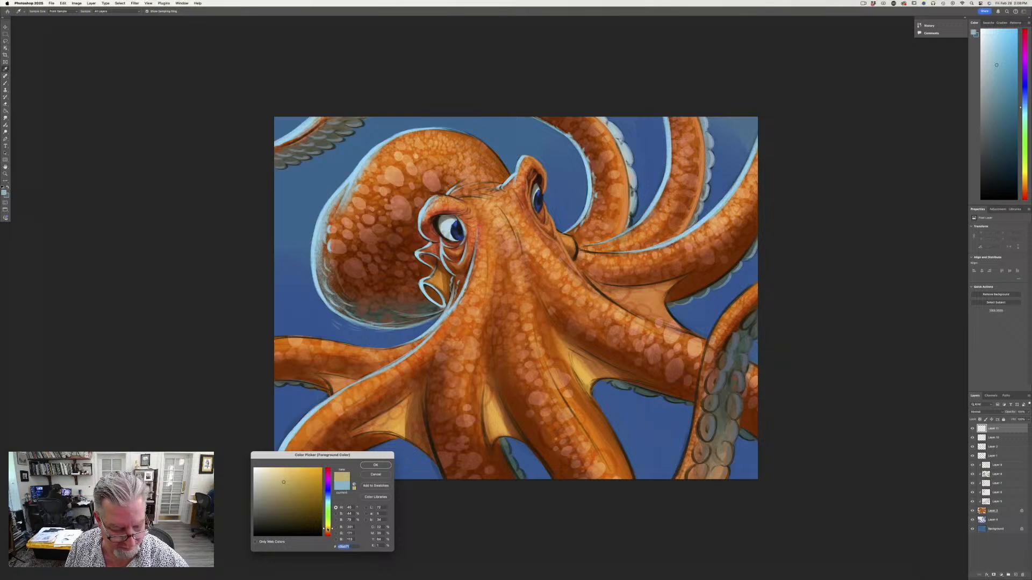
left_click(376, 465)
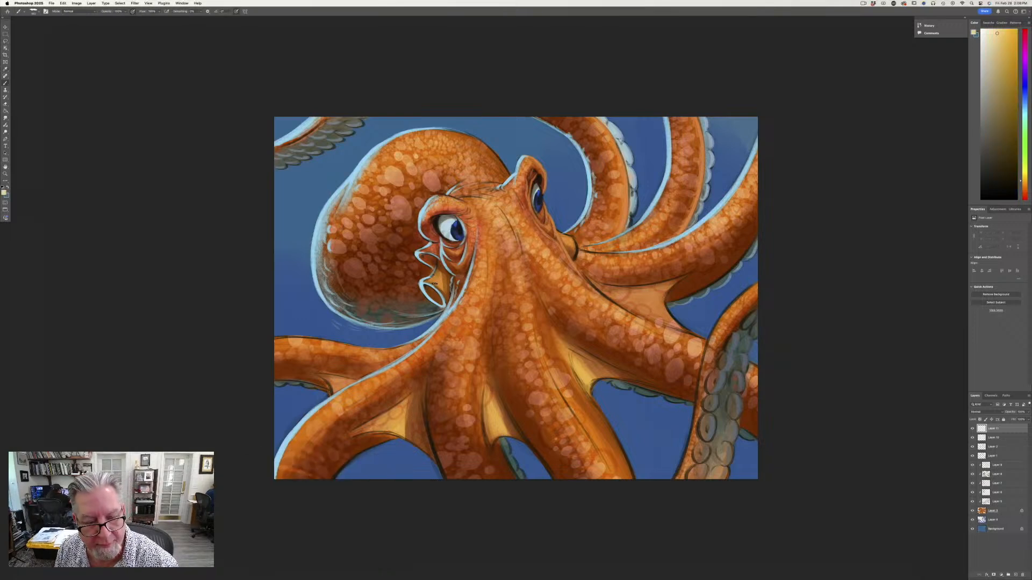
Paint pale yellow highlights on the siphon, the skin folds around both eyes and the near eyelid.
left_click(436, 284)
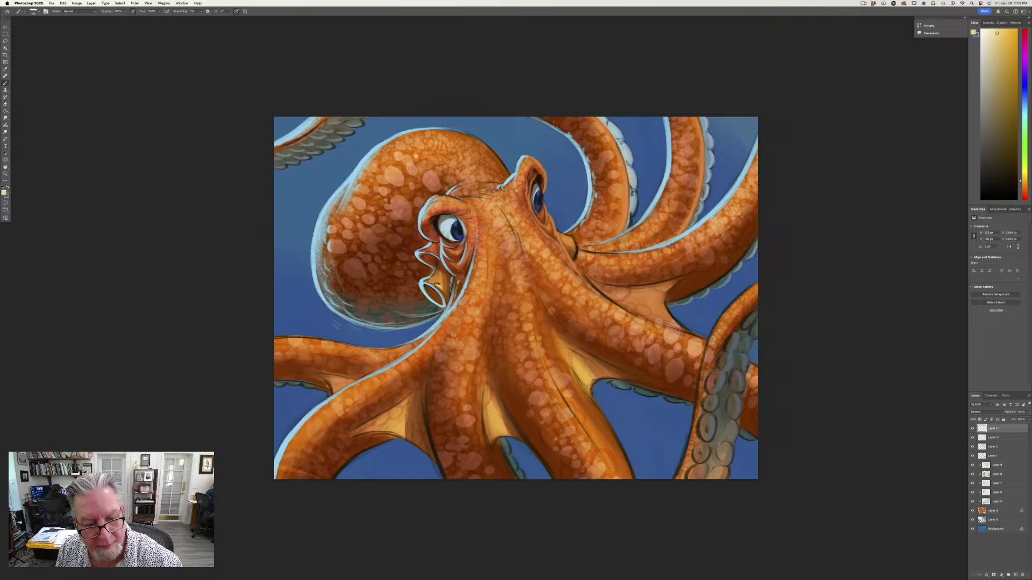
left_click_drag(436, 283, 440, 277)
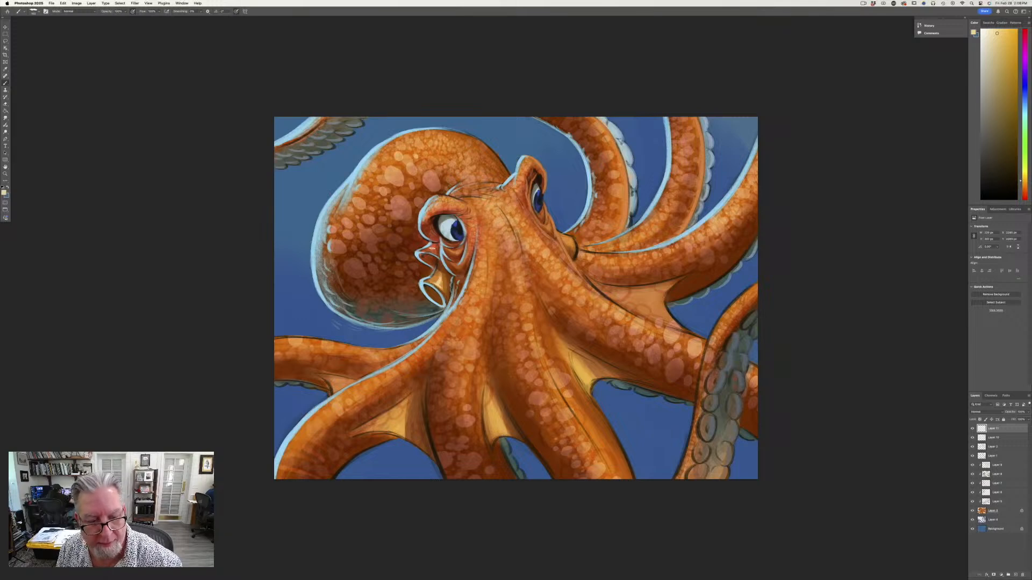
left_click_drag(546, 222, 543, 216)
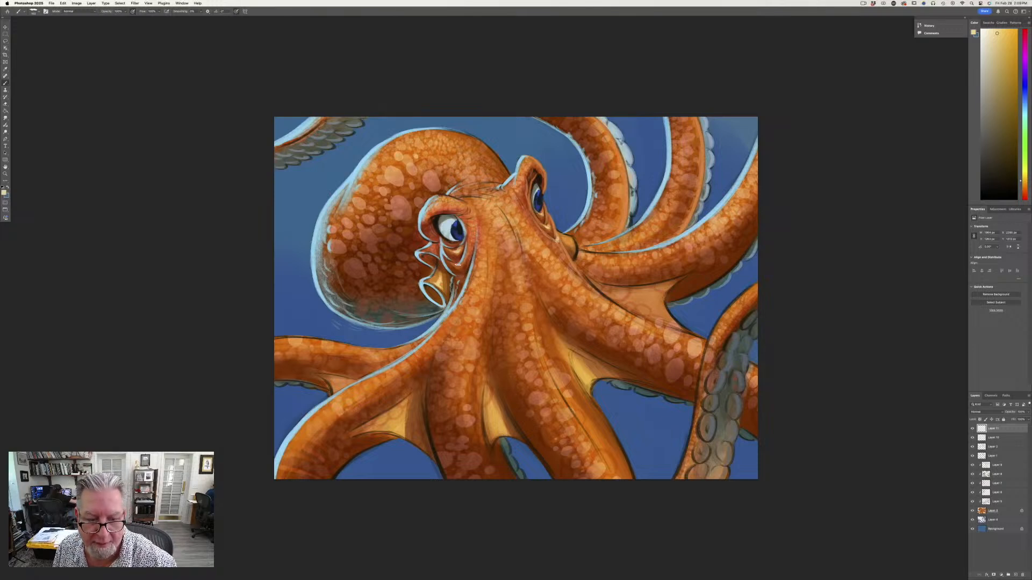
left_click_drag(466, 296, 463, 301)
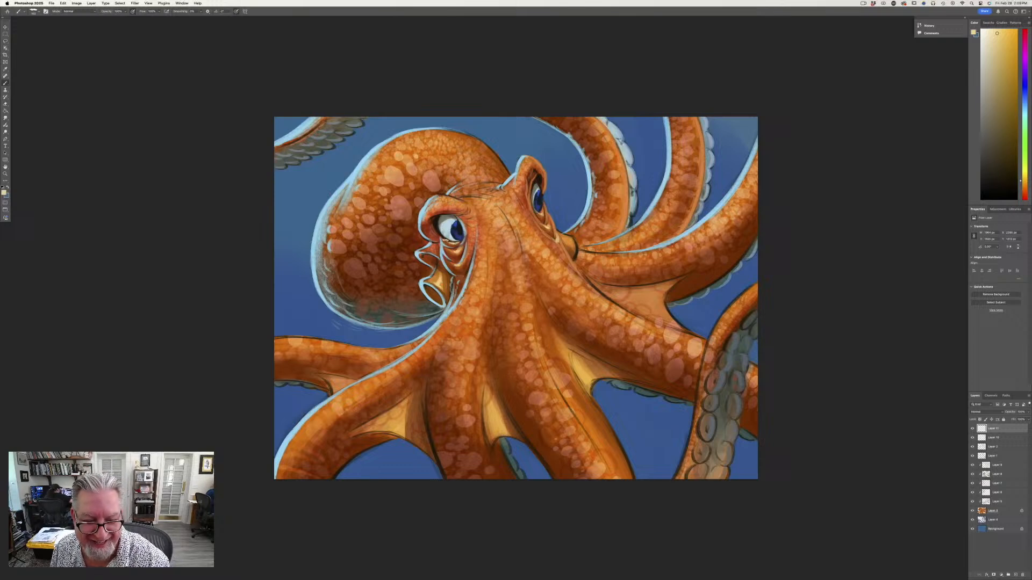
left_click_drag(430, 249, 417, 252)
mouse_move(441, 200)
left_mouse_down()
mouse_move(455, 203)
mouse_move(428, 205)
left_mouse_up()
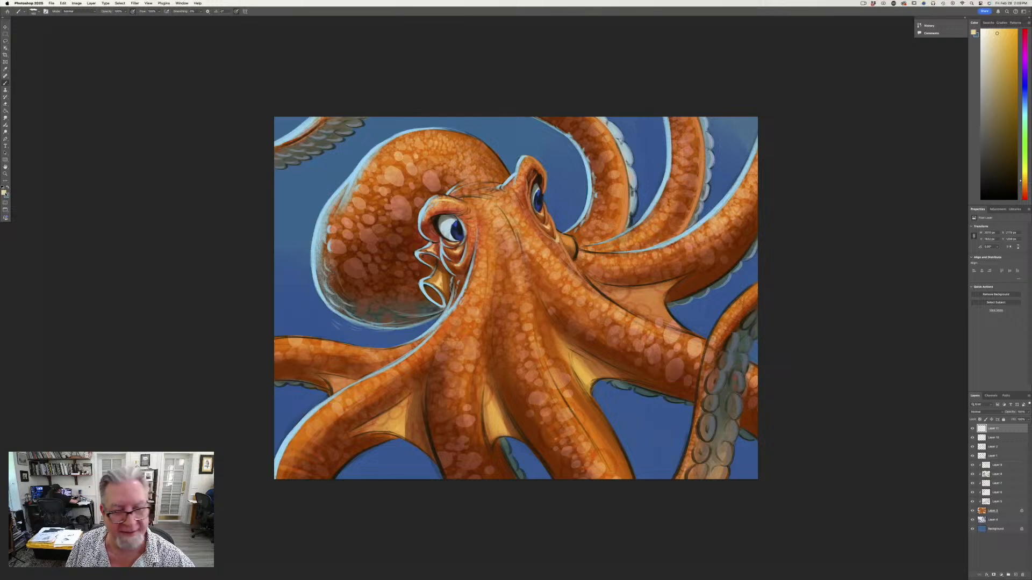
Set the brush mode to Color Dodge and paint highlights on the forehead creases and down the front of the body.
left_click(78, 11)
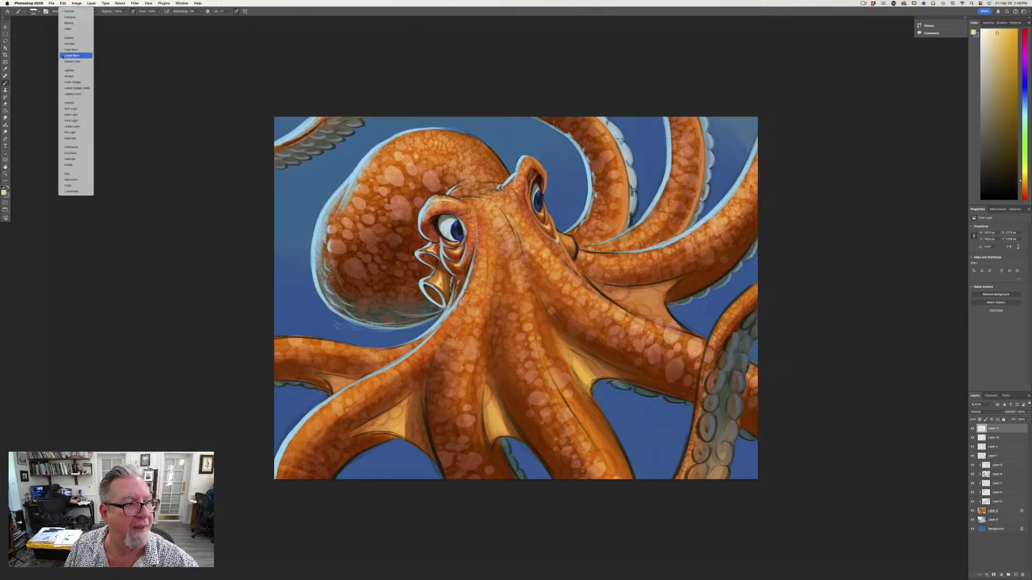
left_click(72, 81)
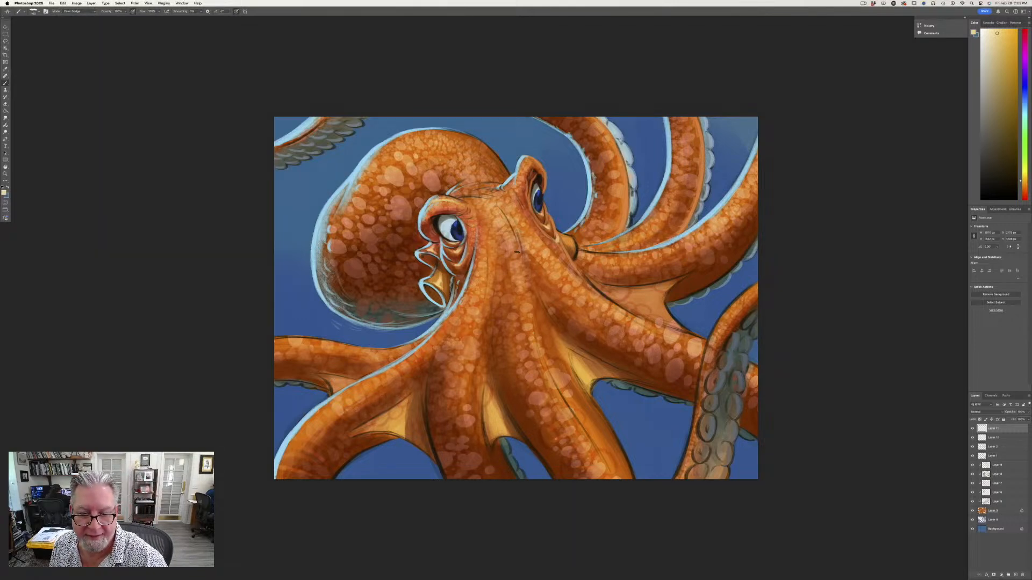
mouse_move(498, 208)
left_mouse_down()
mouse_move(521, 275)
mouse_move(506, 219)
mouse_move(516, 242)
left_mouse_up()
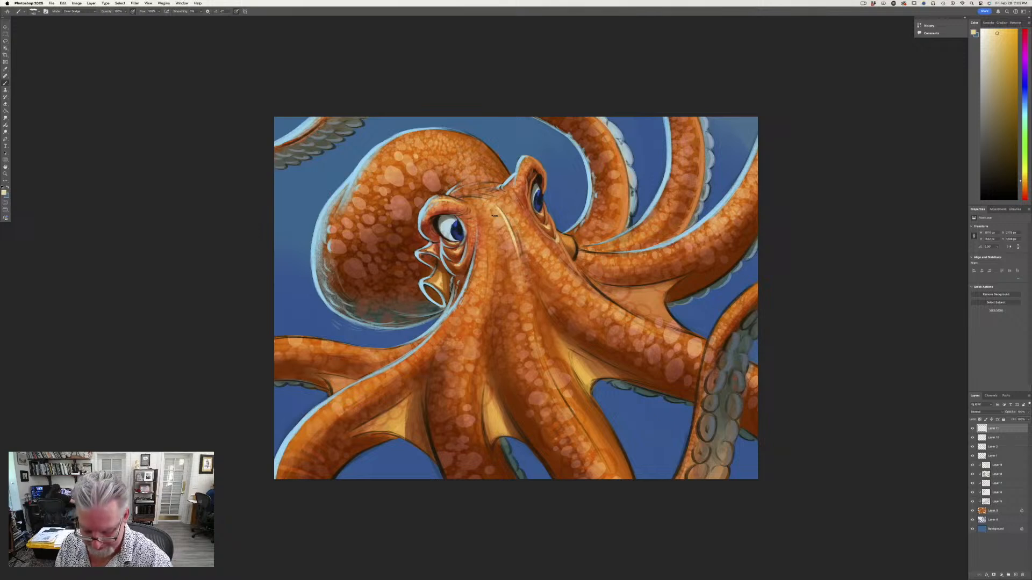
key("bracketright")
mouse_move(487, 204)
left_mouse_down()
mouse_move(501, 211)
mouse_move(458, 197)
mouse_move(502, 200)
mouse_move(466, 191)
mouse_move(500, 186)
left_mouse_up()
key("bracketright")
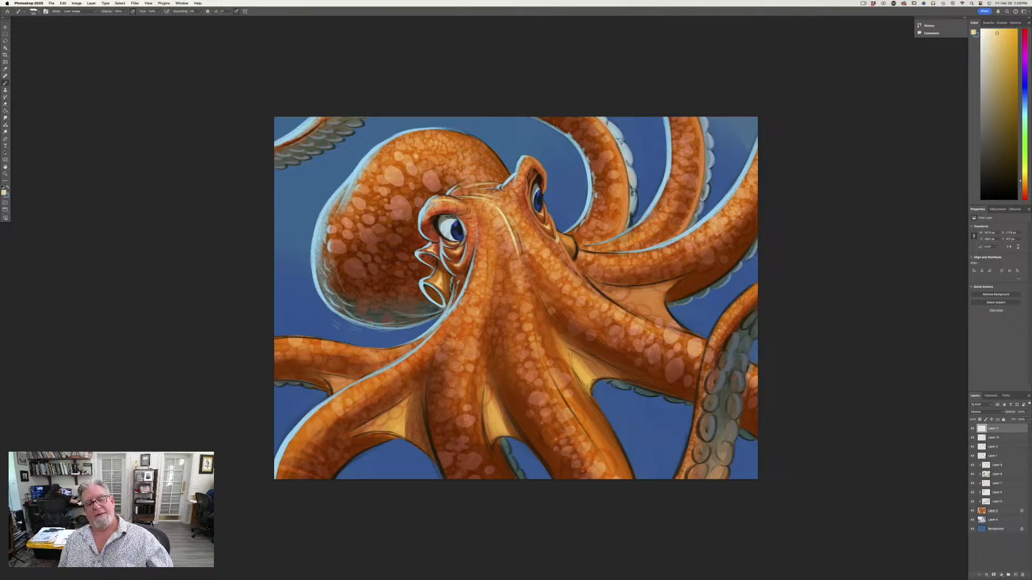
mouse_move(503, 221)
left_mouse_down()
mouse_move(512, 271)
mouse_move(506, 252)
mouse_move(485, 256)
mouse_move(476, 320)
left_mouse_up()
left_click_drag(484, 251, 469, 333)
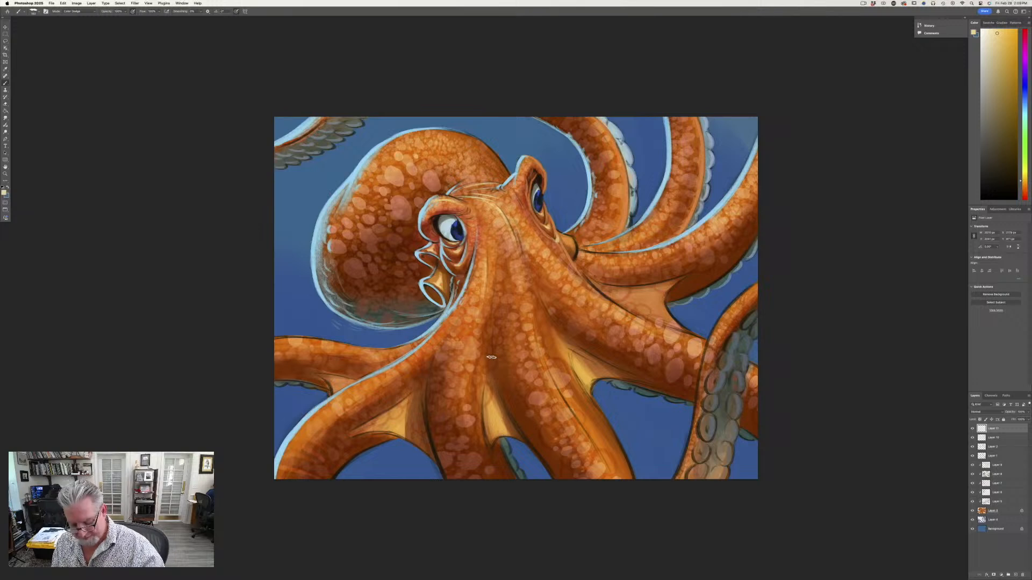
Group all the octopus layers, duplicate the group, hide the original and merge the copy into a single layer.
left_click(995, 512)
left_click(993, 428, "shift")
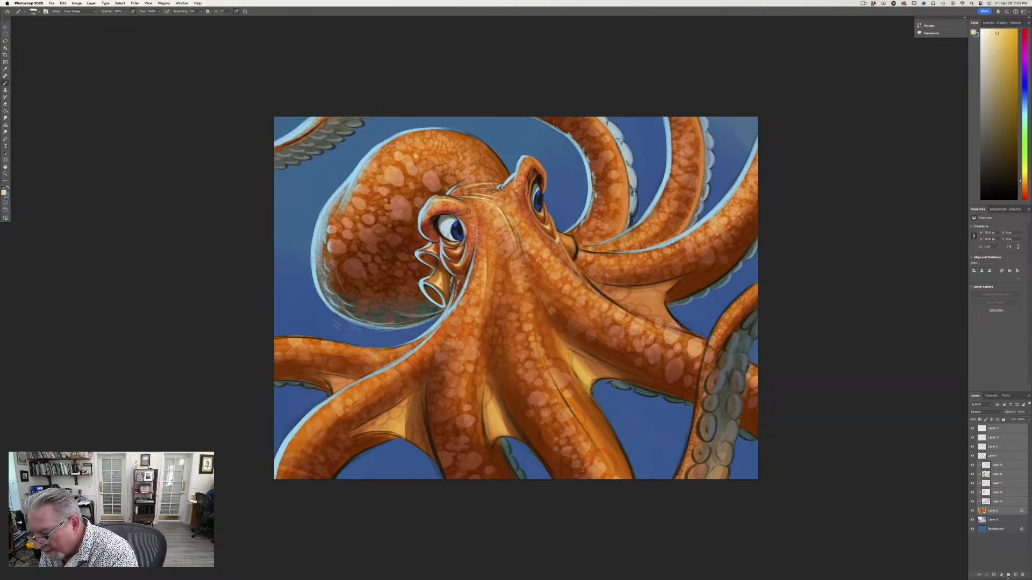
left_click(1008, 574)
left_click_drag(993, 428, 1016, 575)
left_click(972, 433)
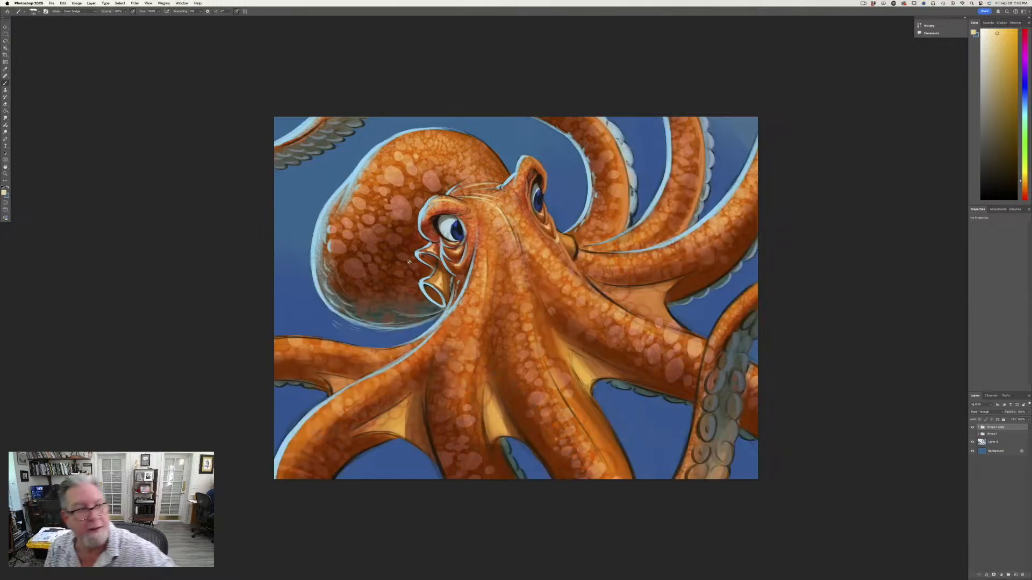
left_click(91, 3)
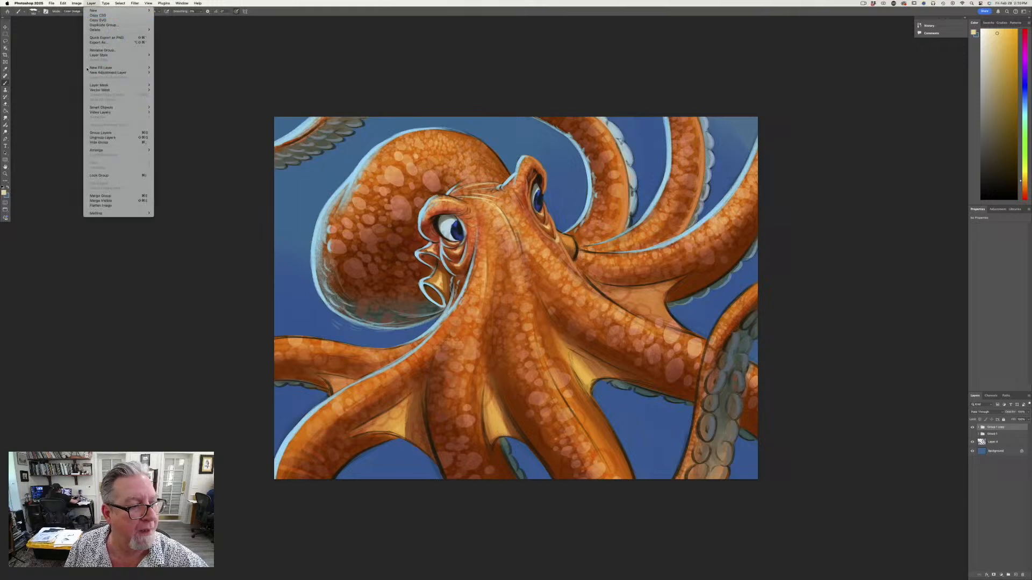
left_click(95, 197)
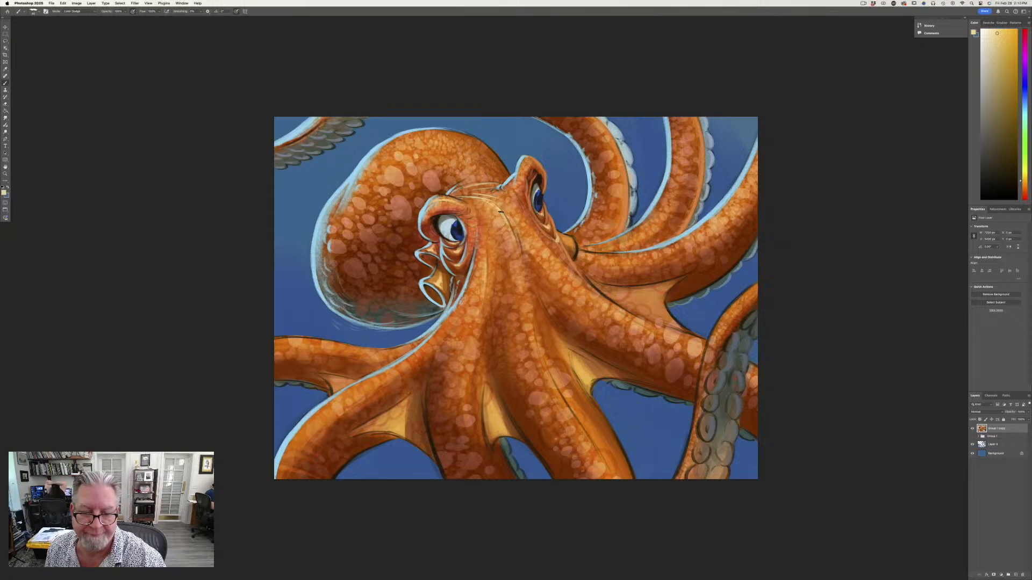
Paint Color Dodge highlights along the forehead crease and the lower central arm, undoing the overly wide soft strokes.
mouse_move(501, 212)
left_mouse_down()
mouse_move(523, 301)
mouse_move(513, 224)
mouse_move(523, 260)
mouse_move(515, 229)
mouse_move(522, 259)
left_mouse_up()
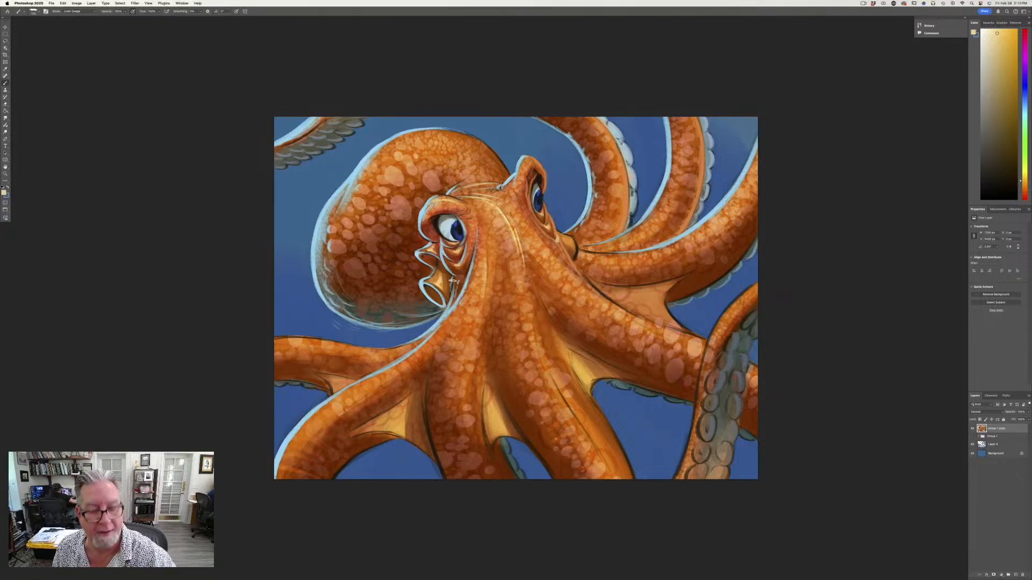
mouse_move(534, 341)
left_mouse_down()
mouse_move(610, 473)
mouse_move(590, 443)
left_mouse_up()
left_click_drag(536, 355, 603, 482)
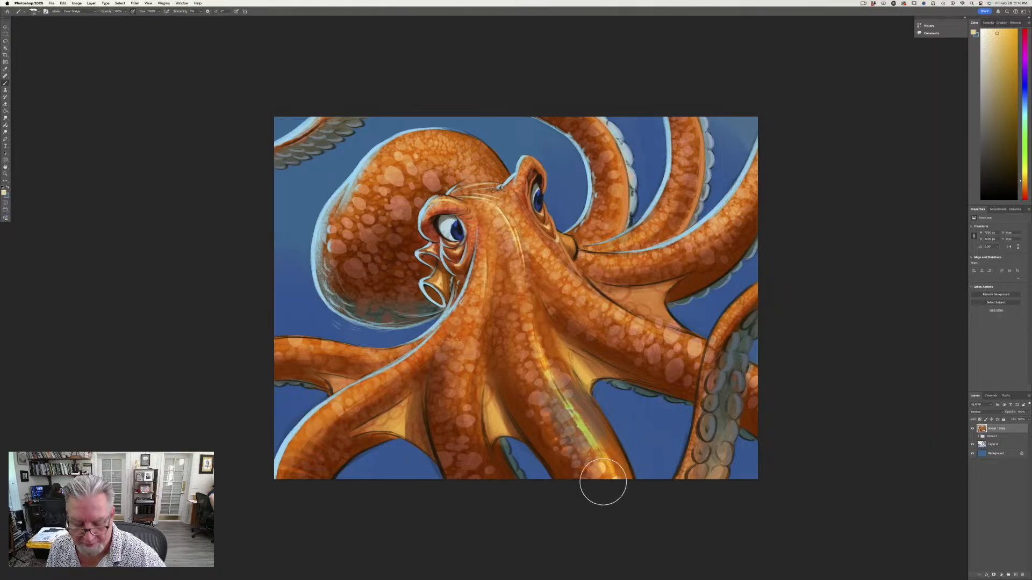
key("super+z")
key("super+z")
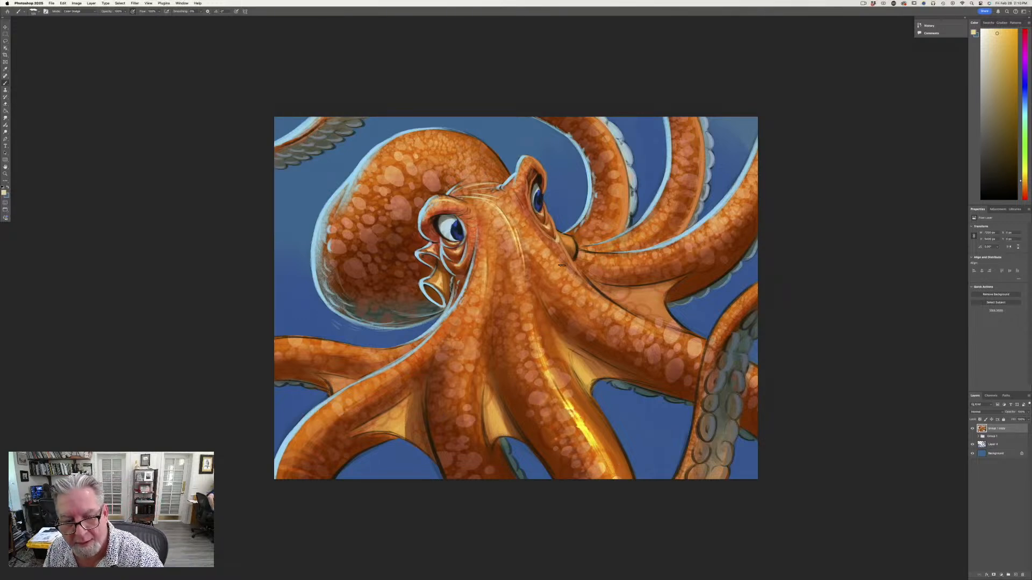
Add golden highlights to the right front arm, the crown of the head, both eyelids, the cheek and the left front arm.
mouse_move(613, 316)
left_mouse_down()
mouse_move(684, 343)
mouse_move(641, 321)
left_mouse_up()
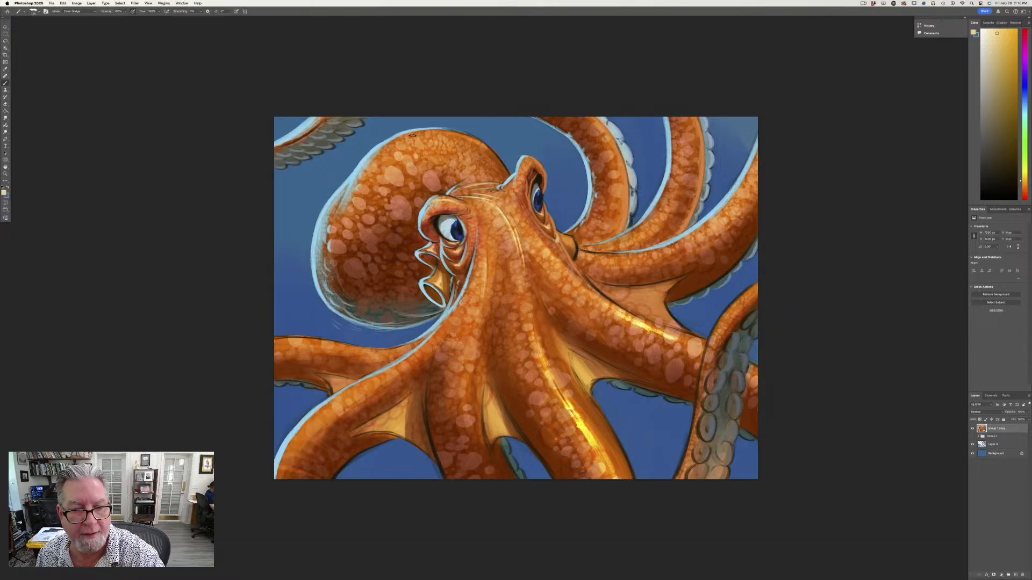
mouse_move(443, 135)
left_mouse_down()
mouse_move(413, 134)
mouse_move(441, 131)
mouse_move(467, 144)
mouse_move(451, 171)
mouse_move(410, 128)
mouse_move(432, 128)
mouse_move(381, 157)
mouse_move(357, 189)
mouse_move(447, 134)
mouse_move(414, 148)
mouse_move(482, 154)
mouse_move(436, 150)
left_mouse_up()
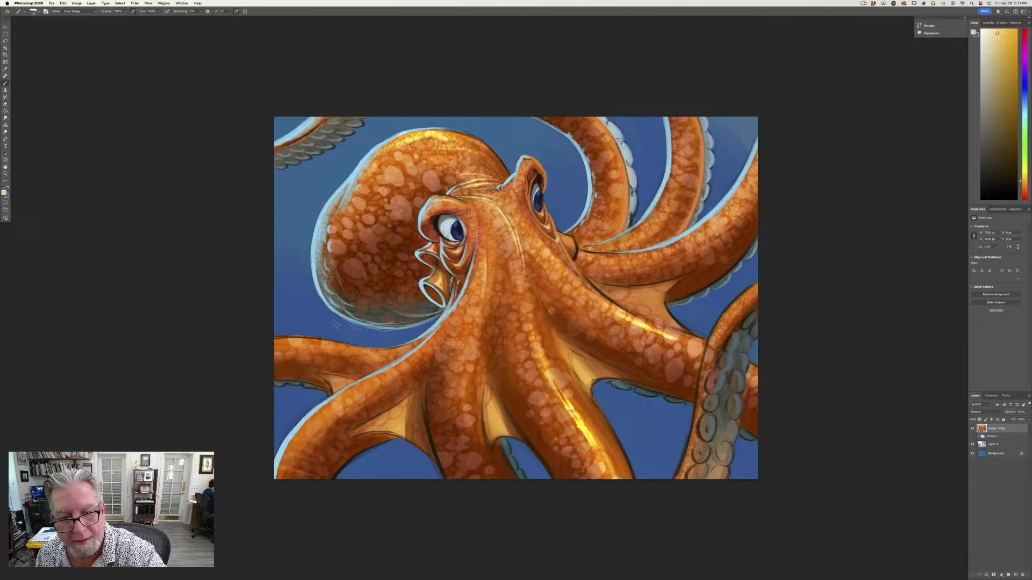
mouse_move(527, 158)
left_mouse_down()
mouse_move(524, 177)
mouse_move(534, 163)
mouse_move(542, 169)
left_mouse_up()
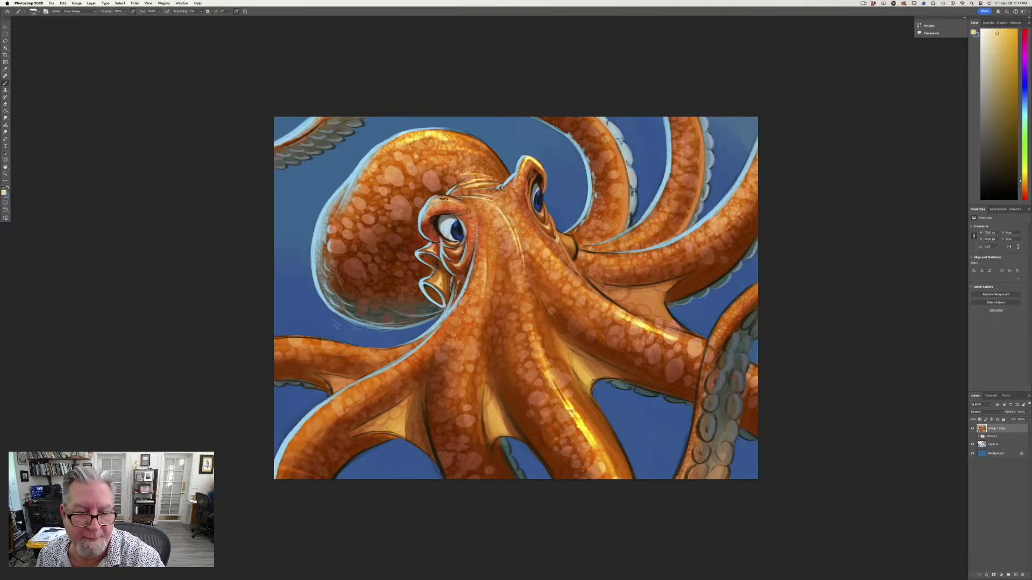
left_click_drag(440, 200, 444, 198)
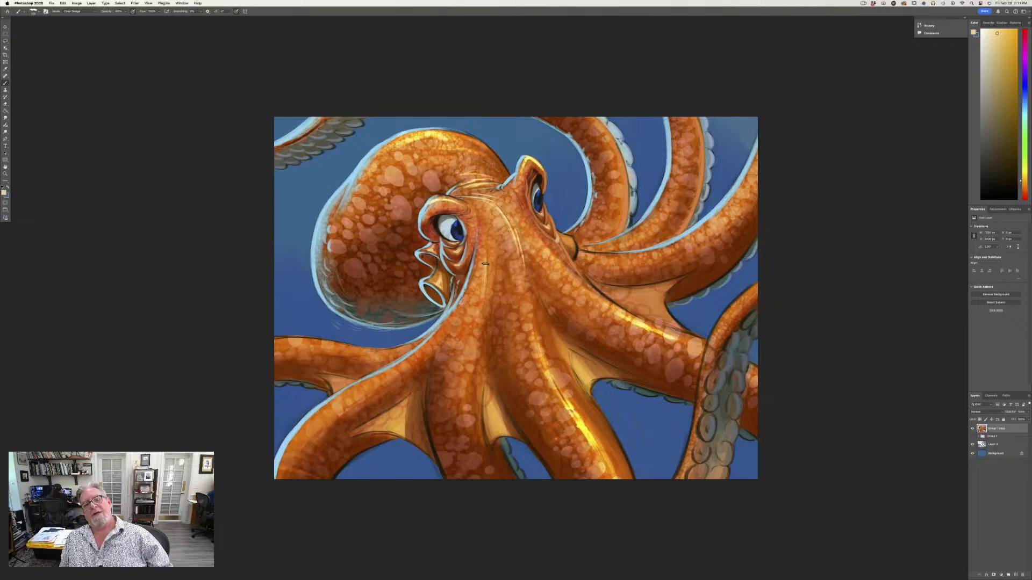
mouse_move(469, 239)
left_mouse_down()
mouse_move(461, 265)
mouse_move(480, 251)
mouse_move(476, 267)
left_mouse_up()
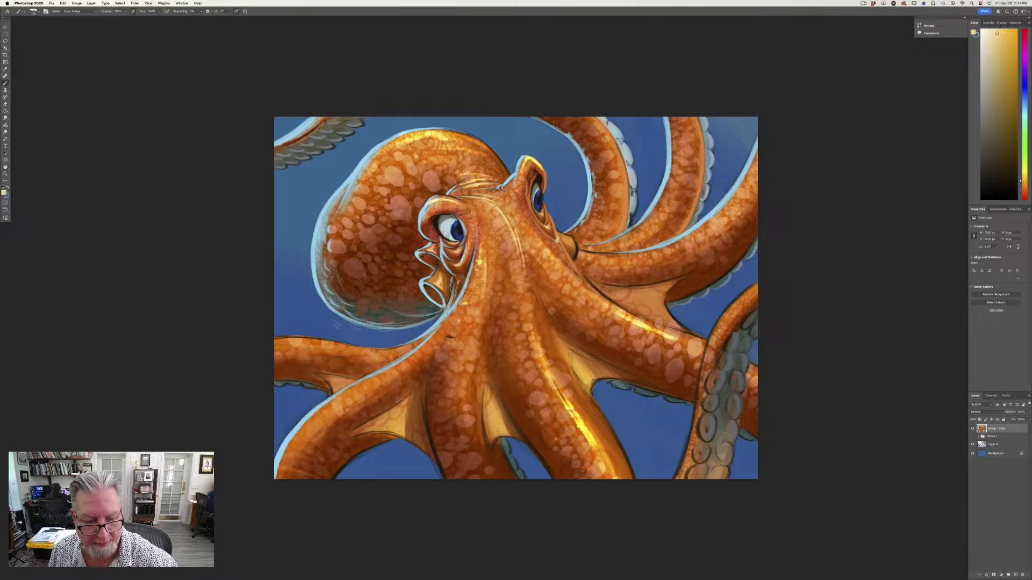
left_click_drag(442, 329, 409, 359)
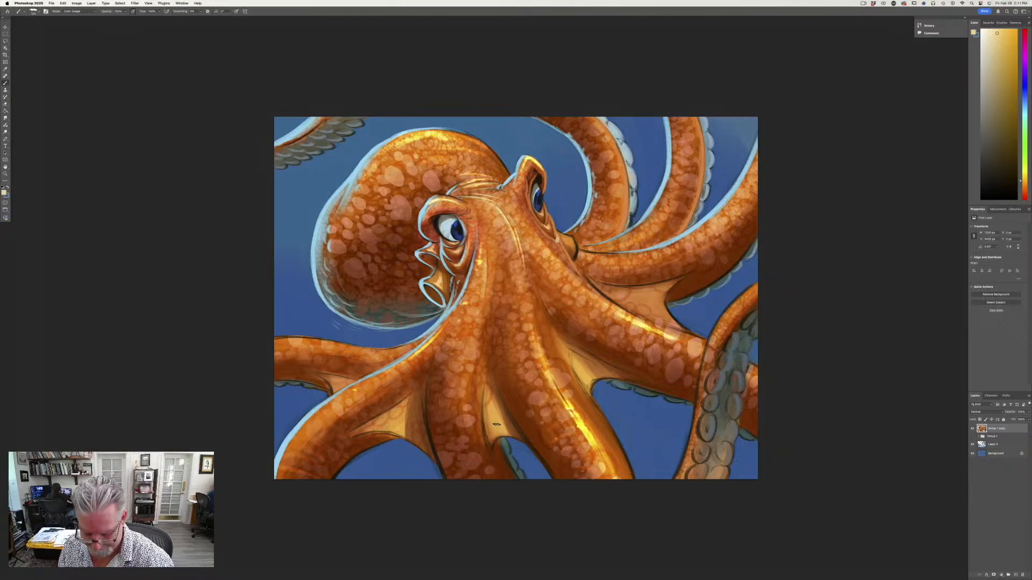
Brighten the webbing between the arms with warm Color Dodge strokes.
mouse_move(491, 403)
left_mouse_down()
mouse_move(496, 432)
mouse_move(490, 416)
left_mouse_up()
left_click_drag(577, 360, 579, 372)
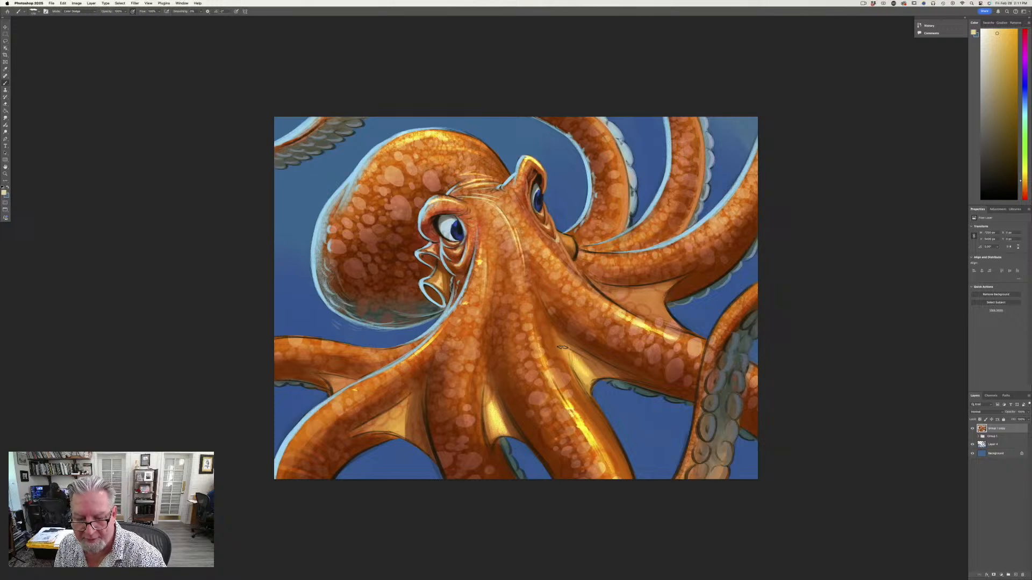
mouse_move(402, 417)
left_mouse_down()
mouse_move(383, 421)
mouse_move(381, 444)
left_mouse_up()
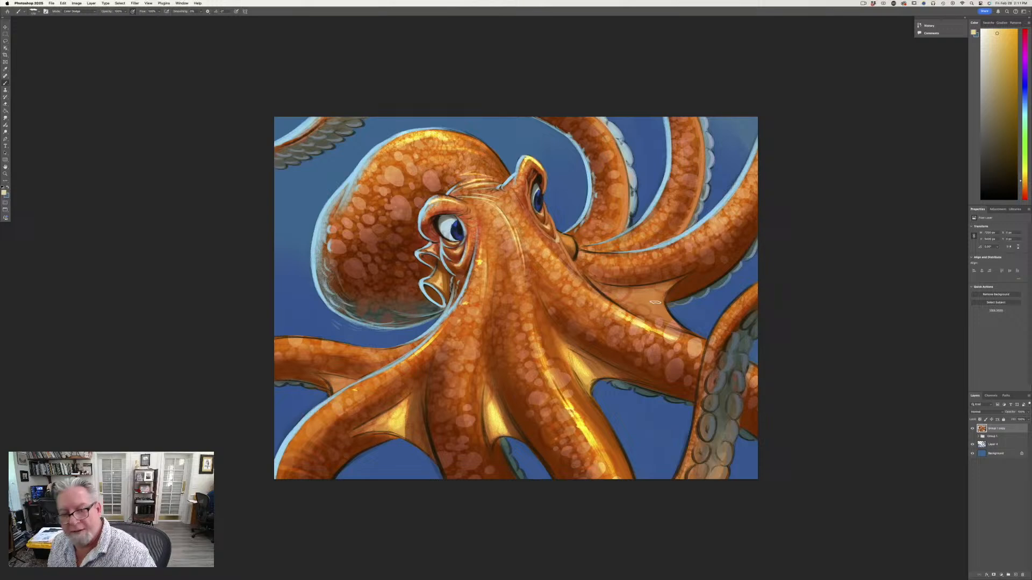
mouse_move(658, 294)
left_mouse_down()
mouse_move(645, 303)
mouse_move(614, 291)
mouse_move(638, 305)
left_mouse_up()
Paint warm highlights along the three raised arms behind the far eye.
mouse_move(755, 165)
left_mouse_down()
mouse_move(695, 234)
mouse_move(760, 171)
mouse_move(692, 247)
left_mouse_up()
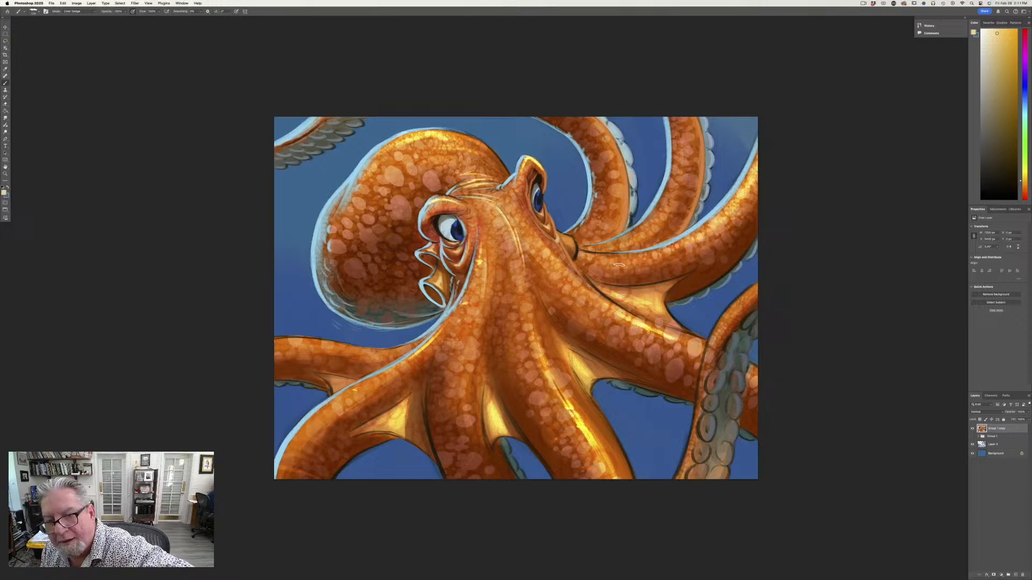
mouse_move(678, 152)
left_mouse_down()
mouse_move(622, 240)
mouse_move(604, 245)
left_mouse_up()
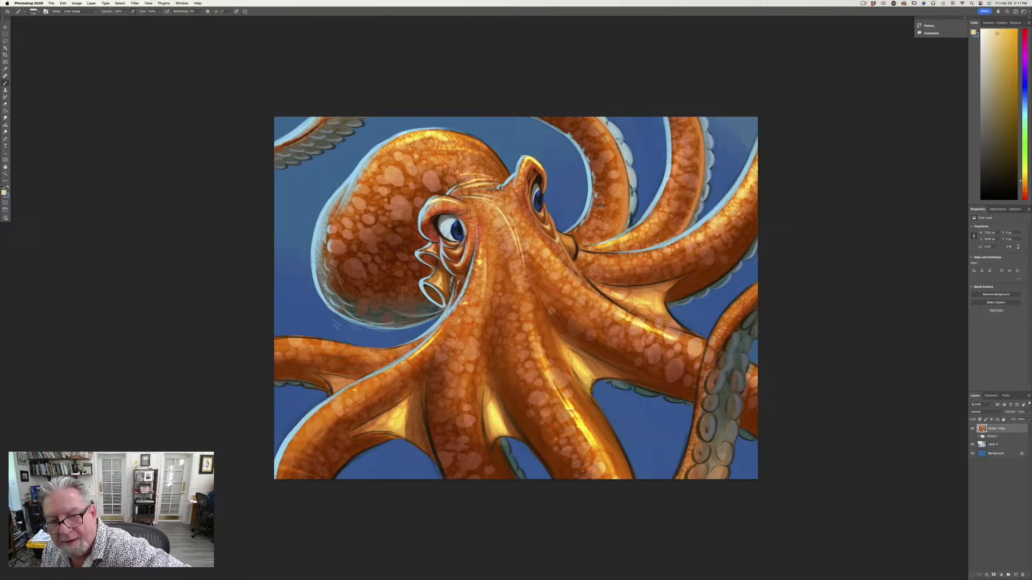
mouse_move(594, 141)
left_mouse_down()
mouse_move(602, 227)
mouse_move(580, 238)
left_mouse_up()
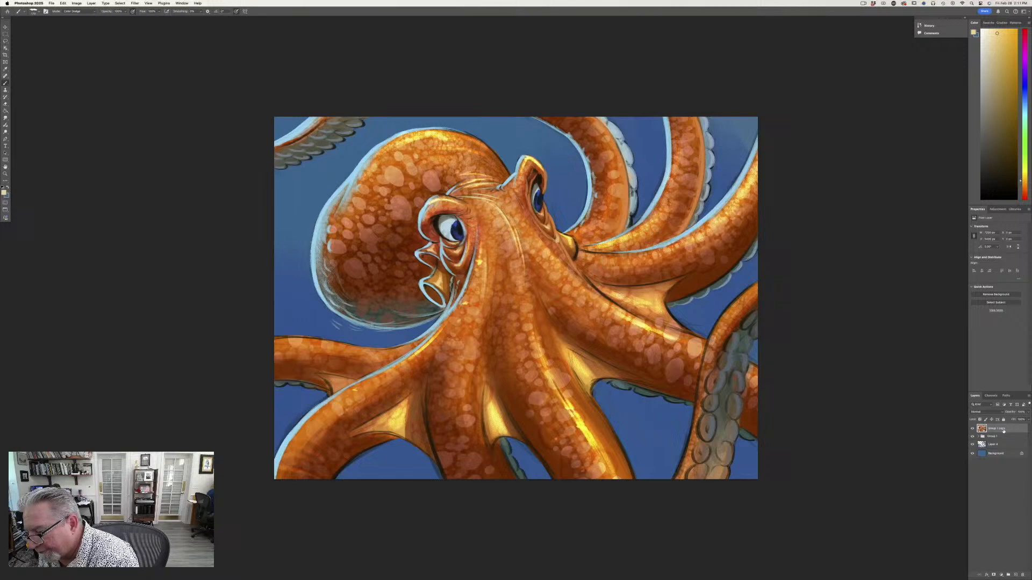
Lower the opacity of the merged copy layer to soften its warm Color Dodge highlights.
left_click(1028, 412)
left_click_drag(1028, 419, 1015, 420)
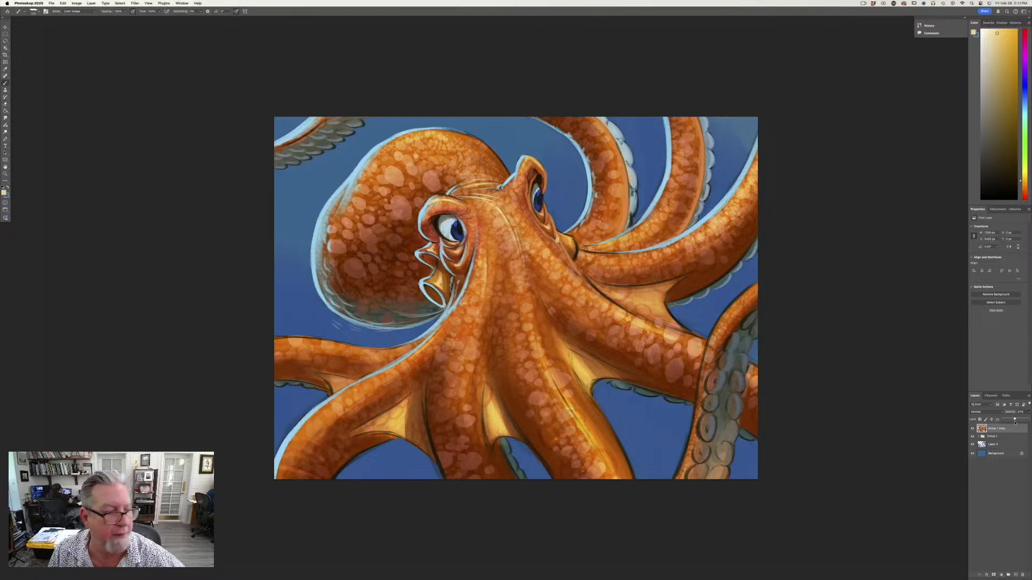
Add a layer above the merged copy for pale blue eye touches sampled from the near eye's white, with the brush in Normal mode.
left_click(5, 193)
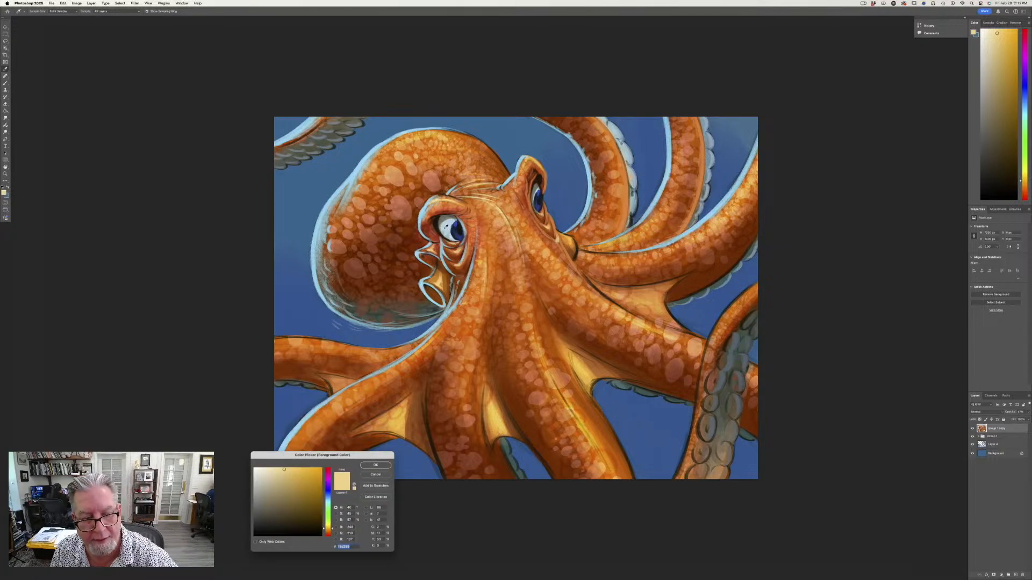
left_click(435, 228)
left_click(367, 466)
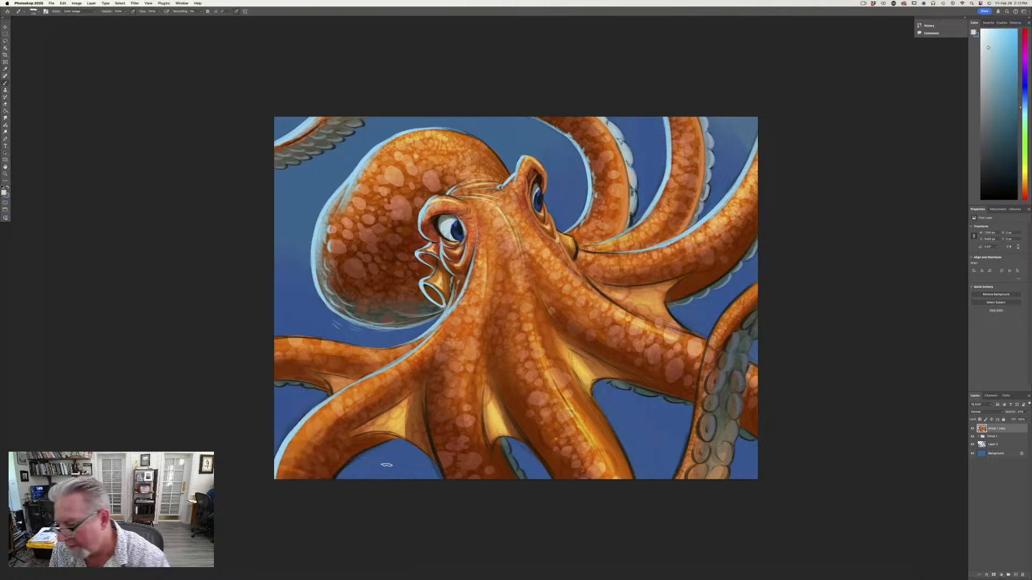
left_click(1013, 575)
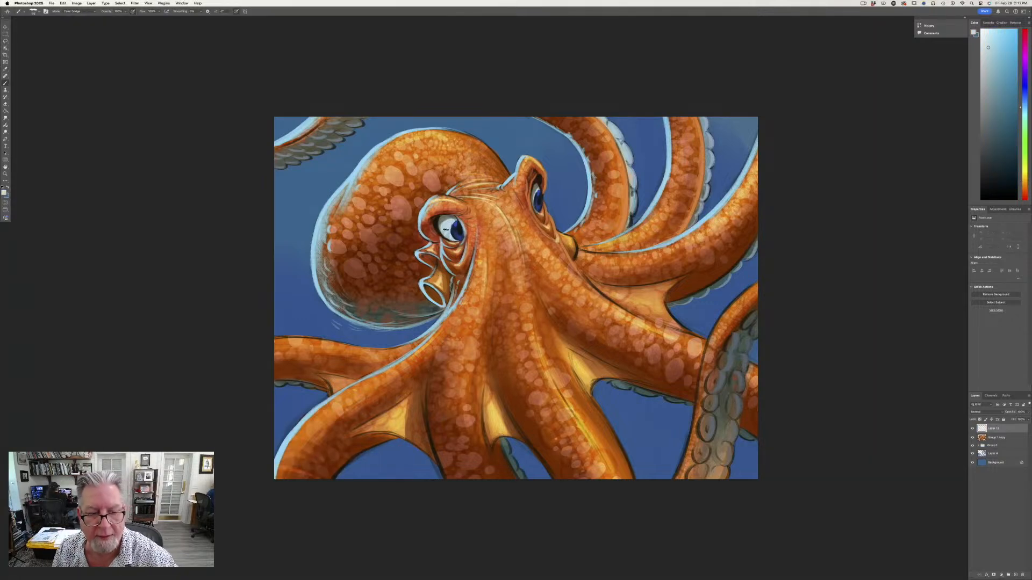
left_click_drag(445, 229, 448, 235)
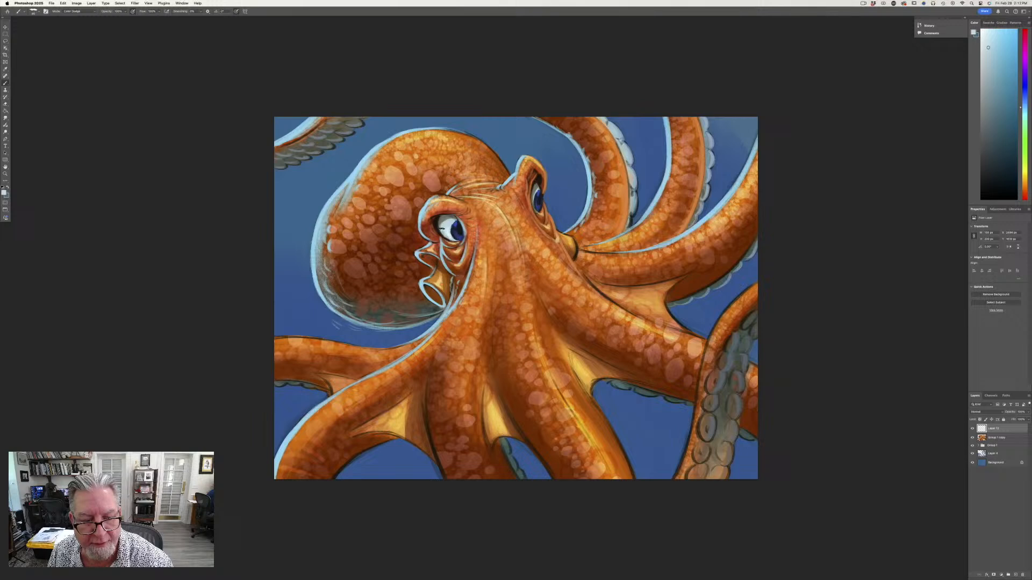
left_click(70, 11)
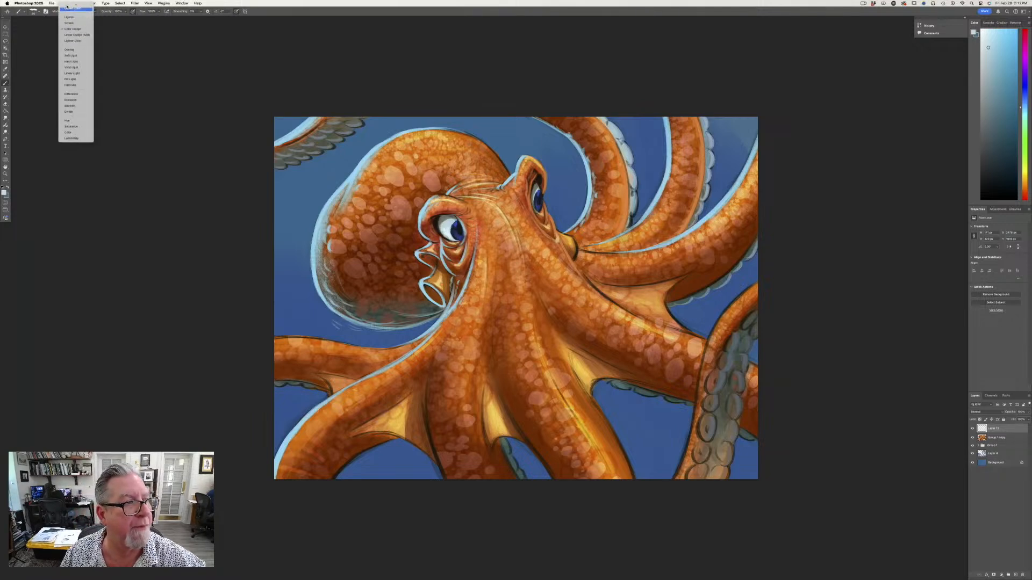
left_click(68, 6)
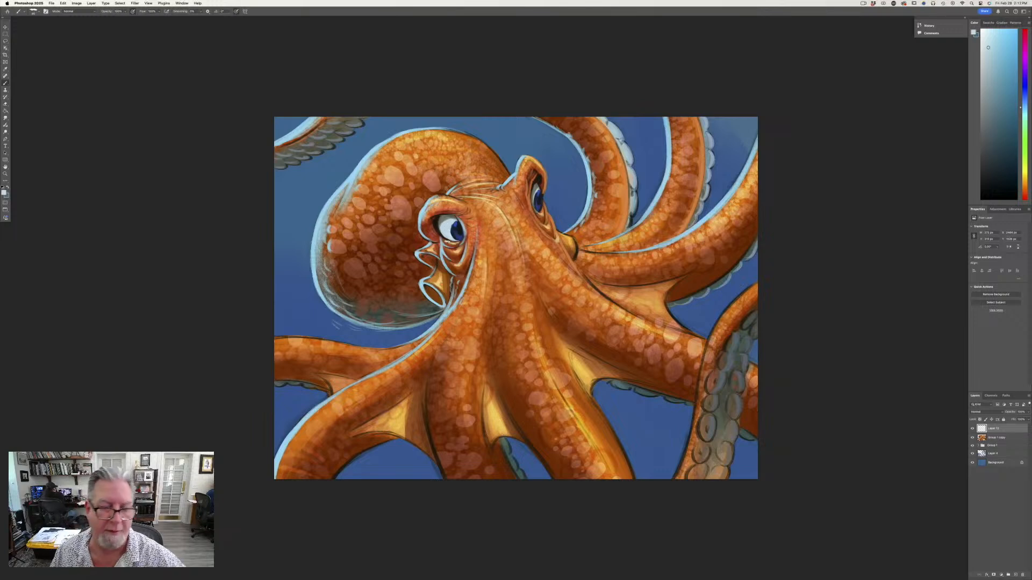
Shift the brush colour slightly toward cyan and lighten it to near-white for the eye highlights.
left_click(4, 193)
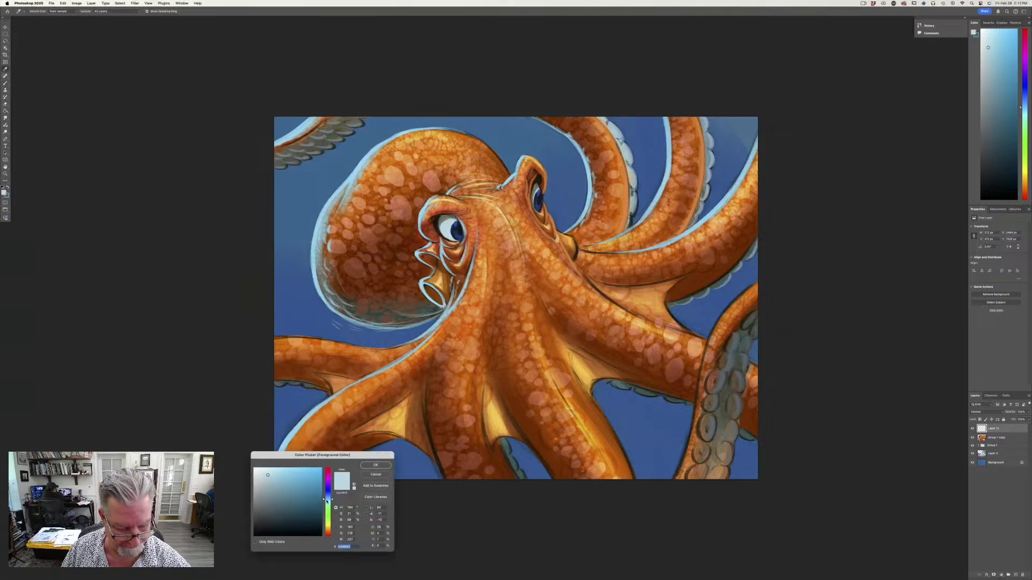
left_click_drag(326, 501, 326, 502)
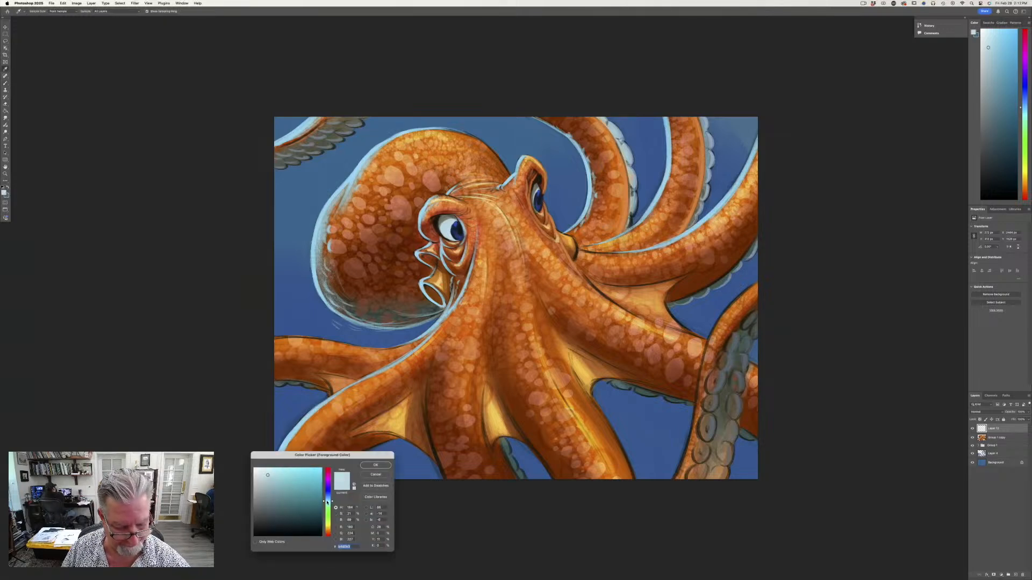
left_click(257, 469)
left_click(375, 465)
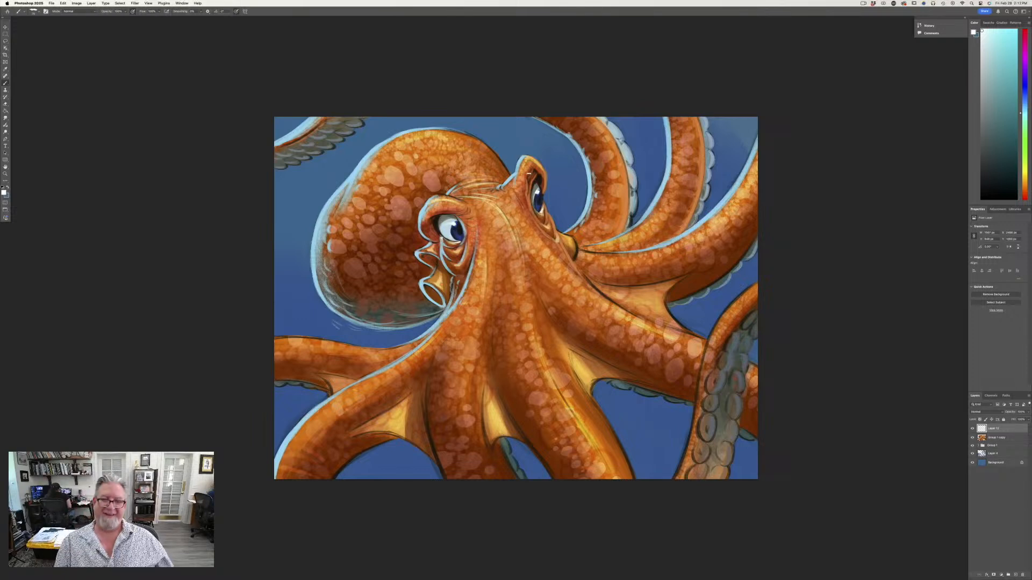
Sample the dark blue of the near eye's iris and brighten it for the iris painting.
left_click(4, 192)
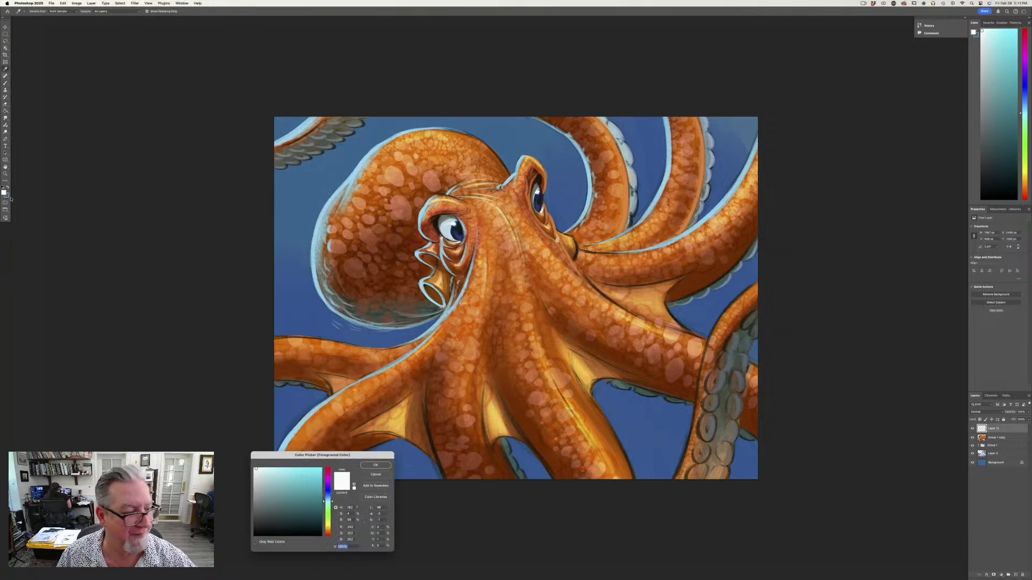
left_click(459, 236)
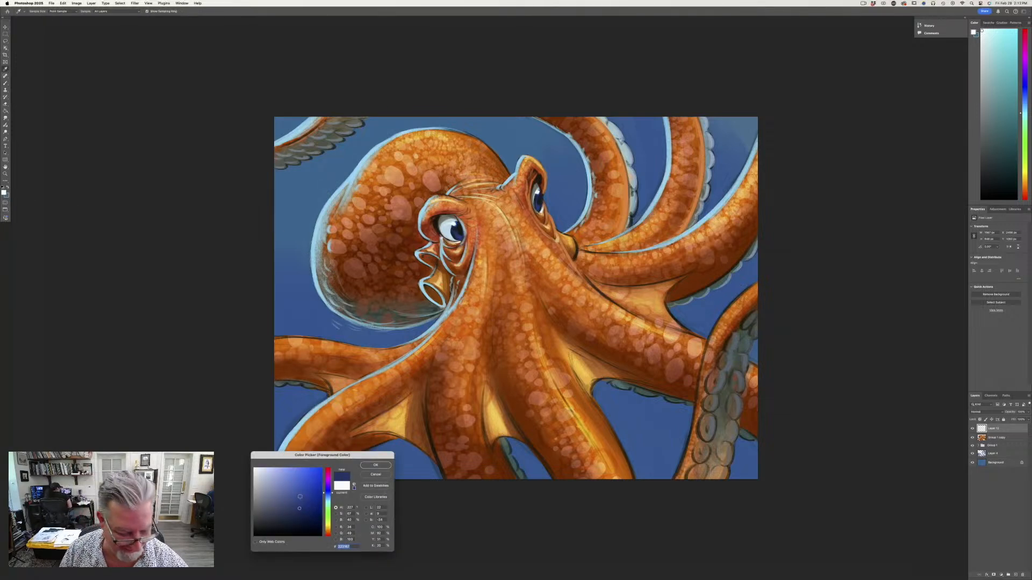
left_click_drag(300, 497, 298, 490)
left_click(370, 465)
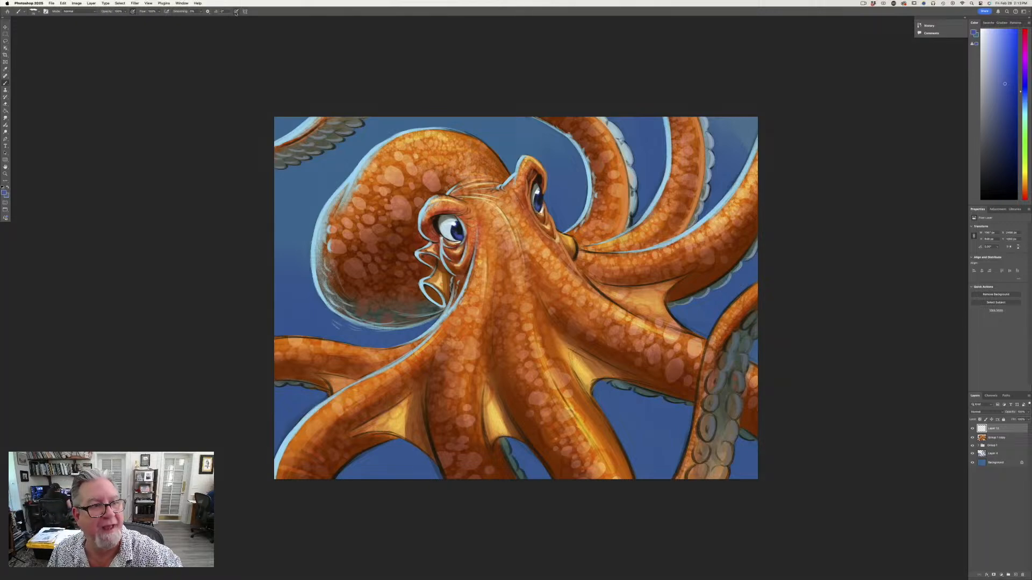
Change the iris colour to a lighter, more cyan blue for the reflected light in the eyes.
left_click(5, 194)
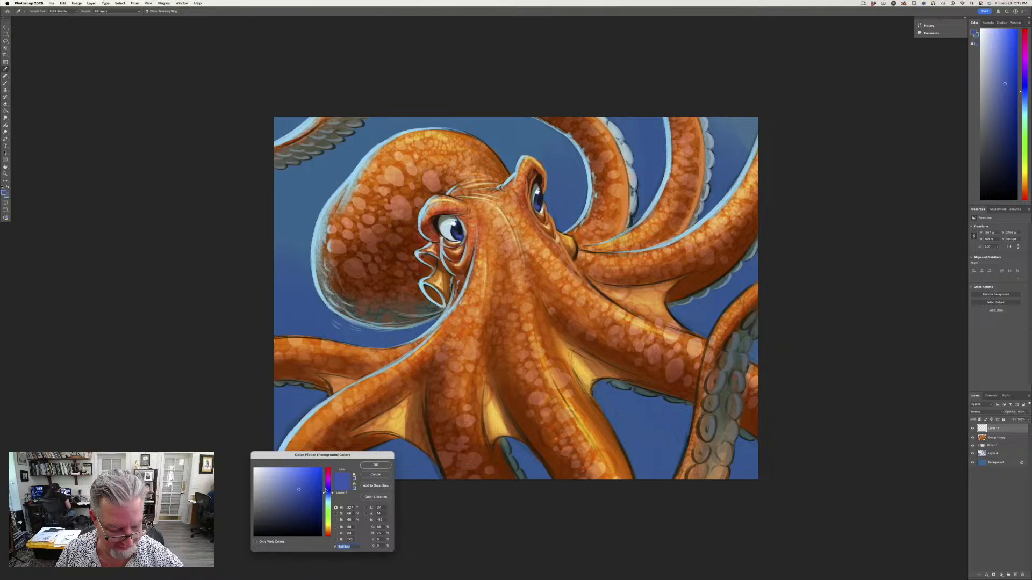
left_click(327, 498)
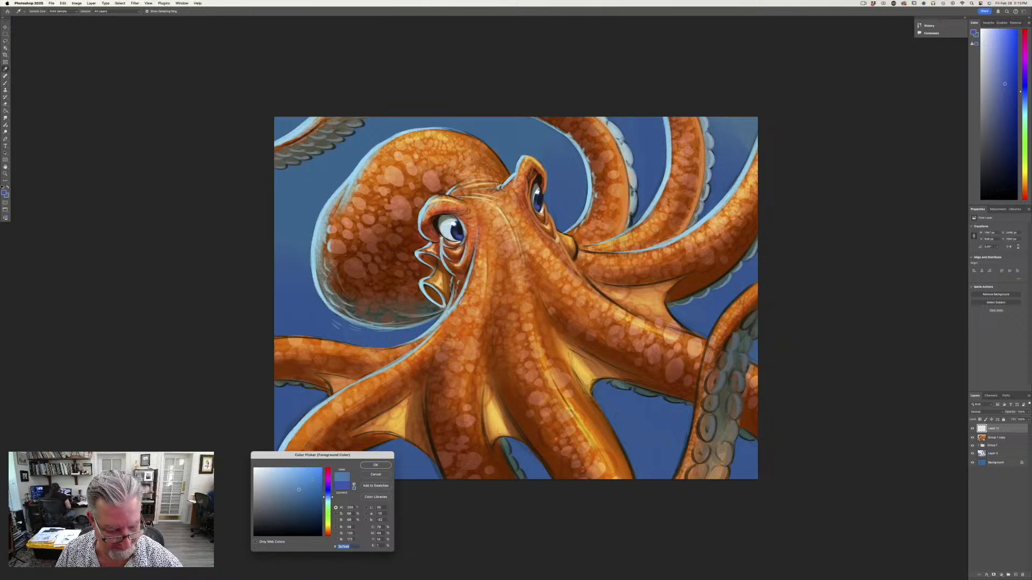
left_click(311, 478)
left_click(374, 466)
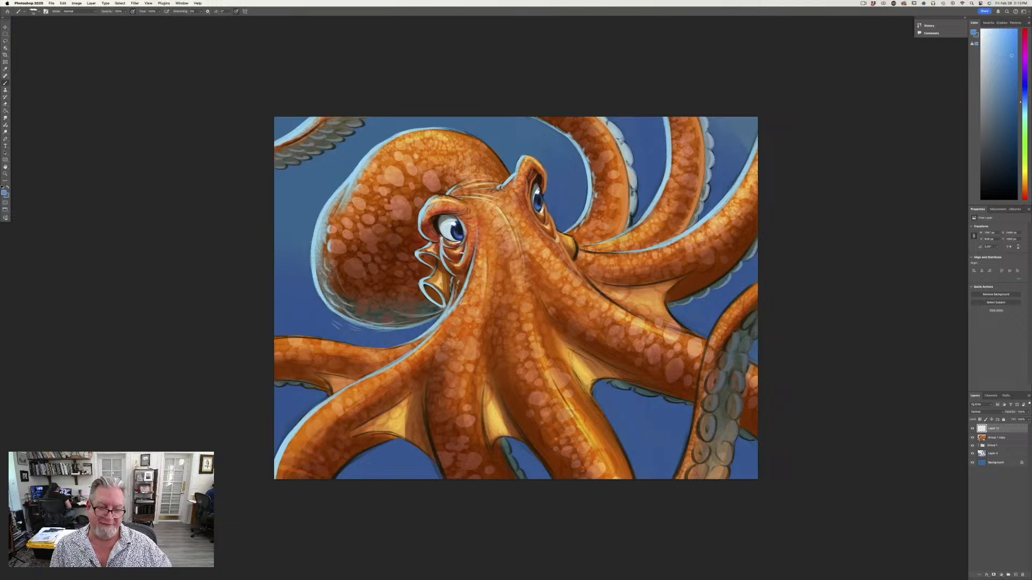
left_click(5, 193)
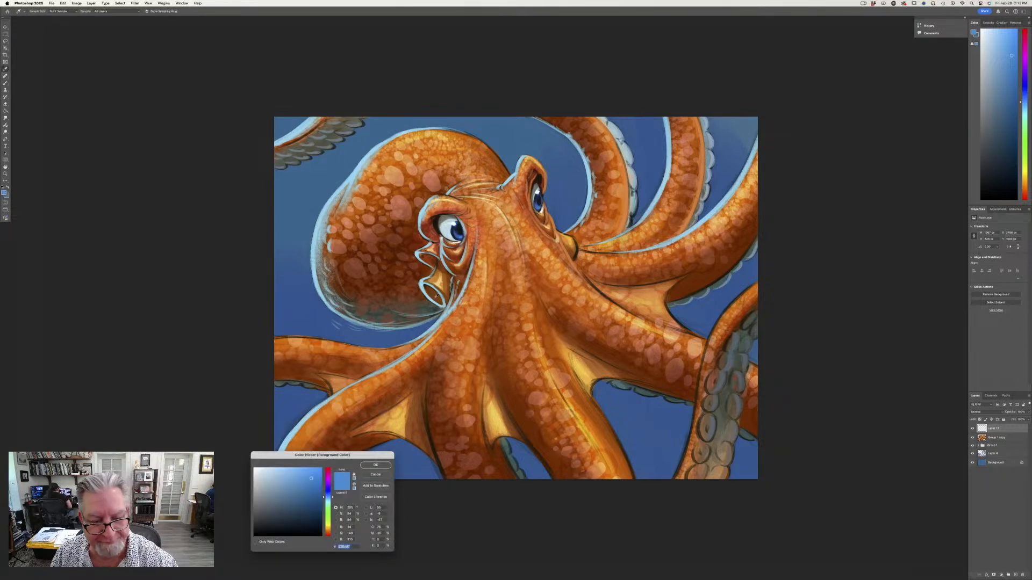
left_click(373, 465)
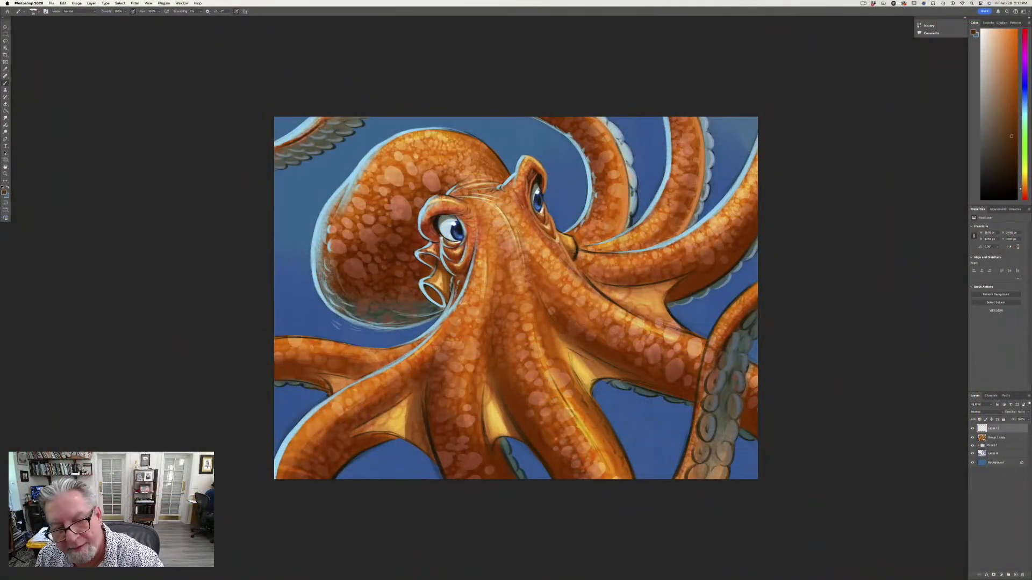
Sample golden orange from the webbing and burnt orange from the raised arm's shaded underside for touch-ups.
left_click(5, 194)
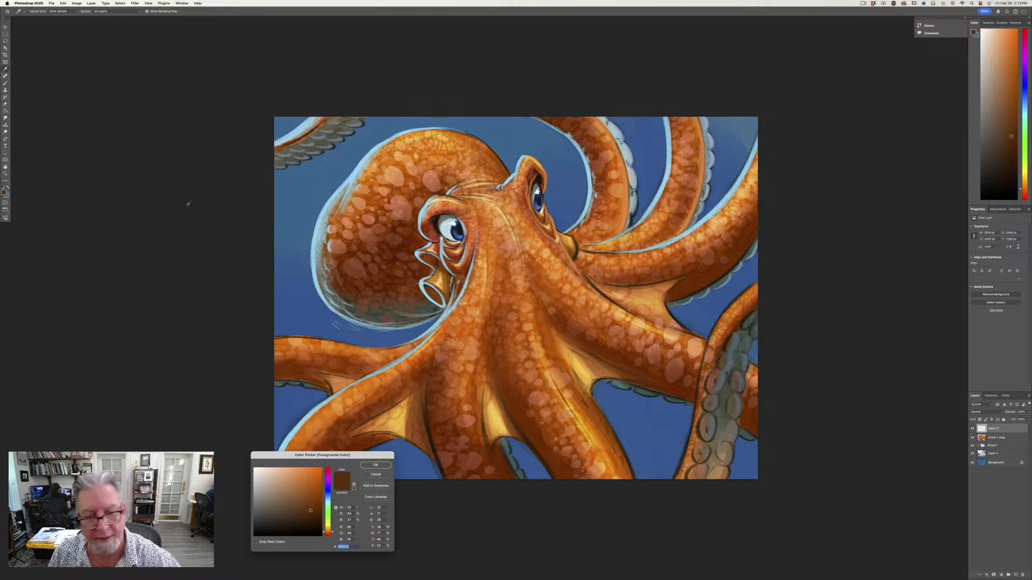
left_click(404, 417)
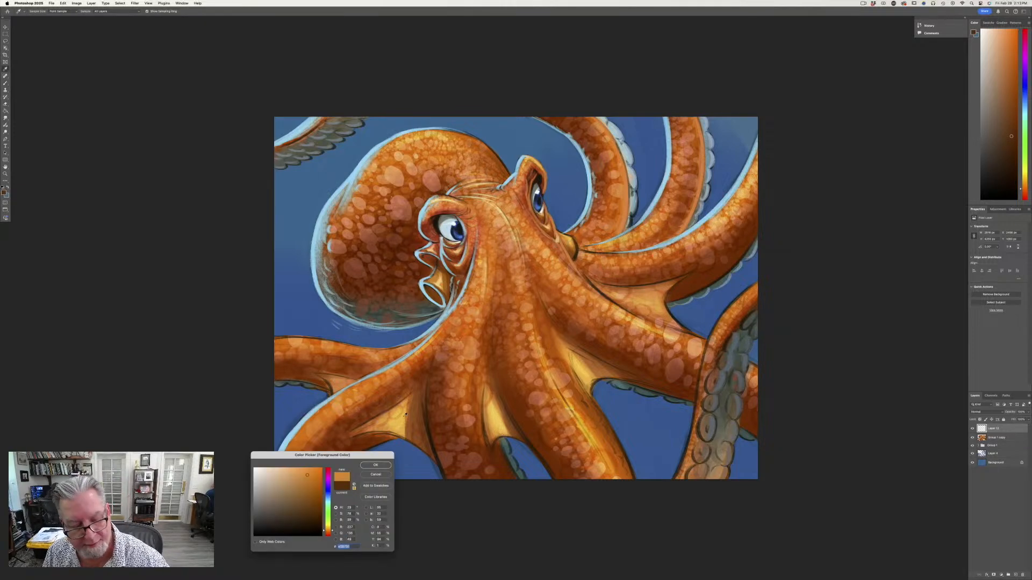
left_click(375, 464)
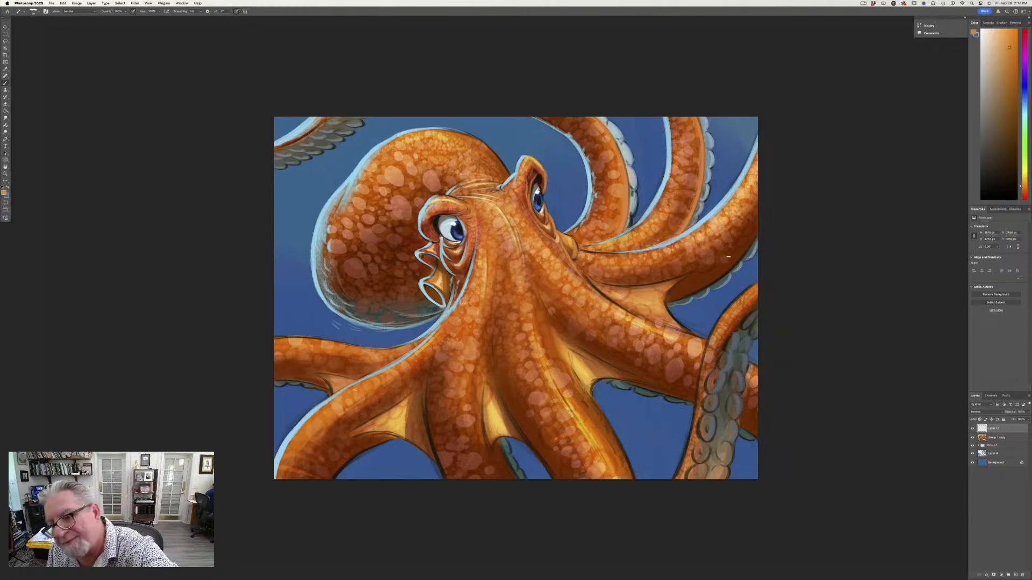
left_click(5, 193)
left_click(691, 279)
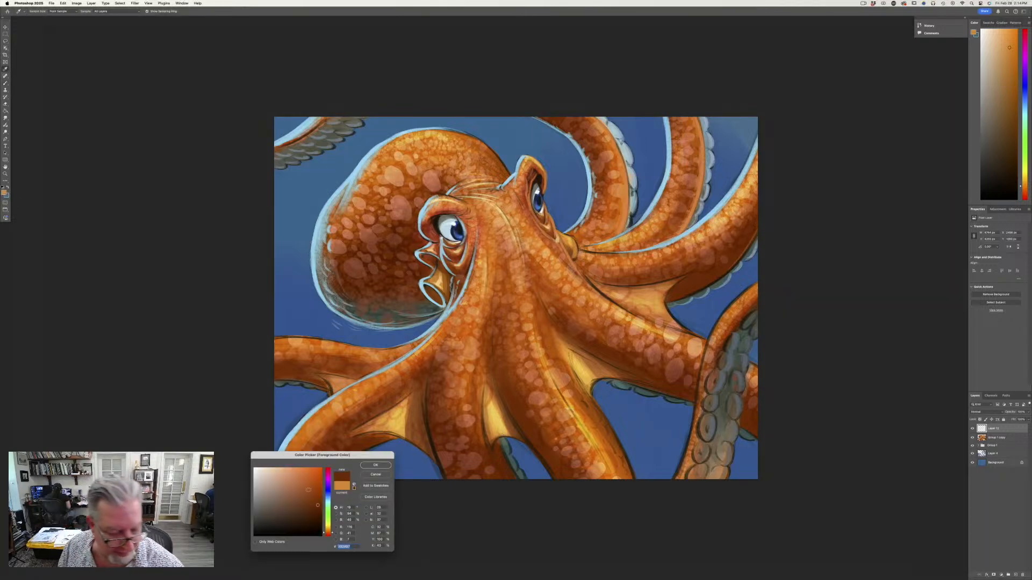
left_click(371, 465)
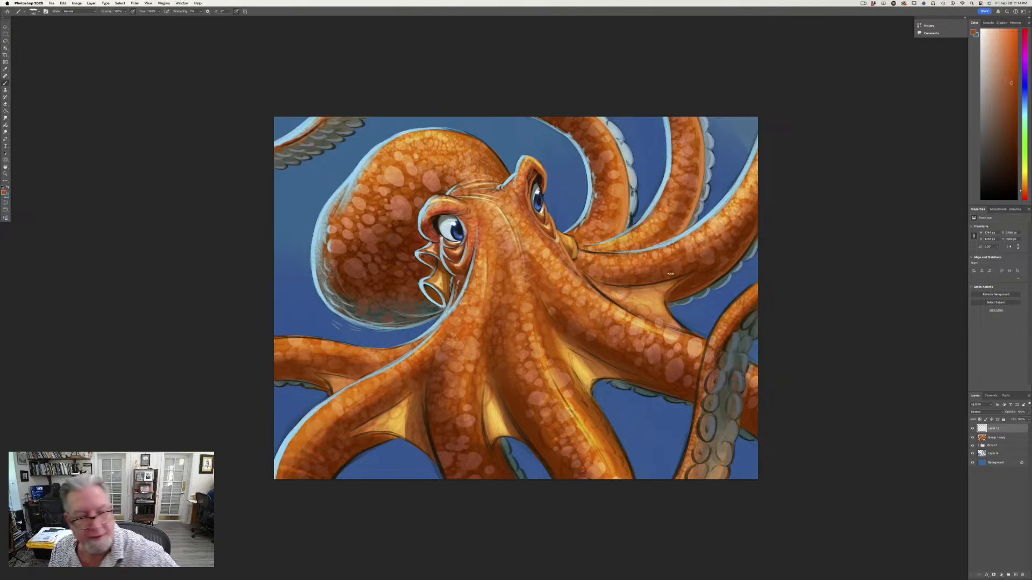
Paint muted brown reflected light, sampled from the far left arm's lower edge, along the shaded edges of the left and lower arms.
left_click(4, 192)
left_click(293, 373)
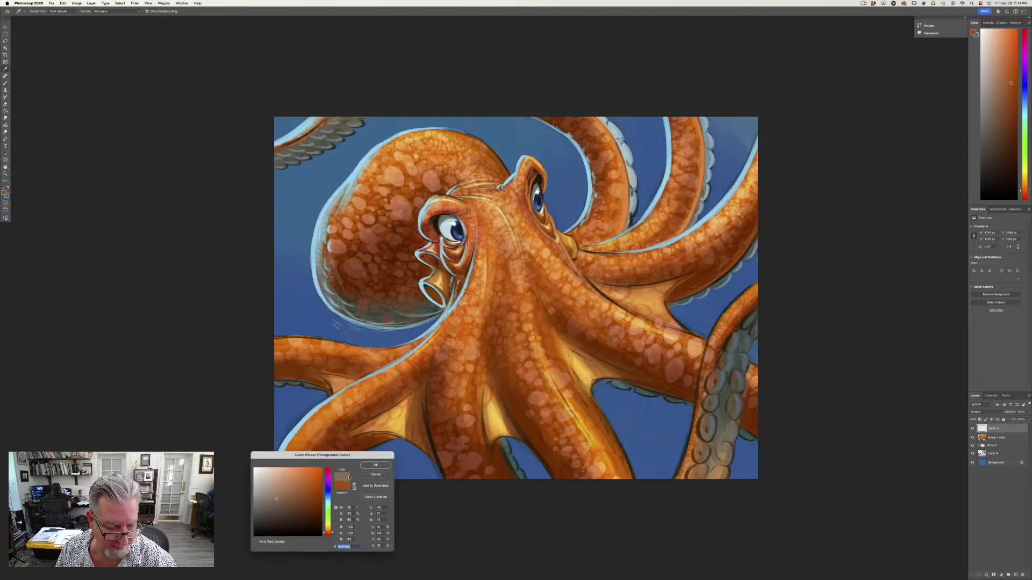
left_click(375, 465)
mouse_move(309, 382)
left_mouse_down()
mouse_move(271, 381)
mouse_move(325, 386)
left_mouse_up()
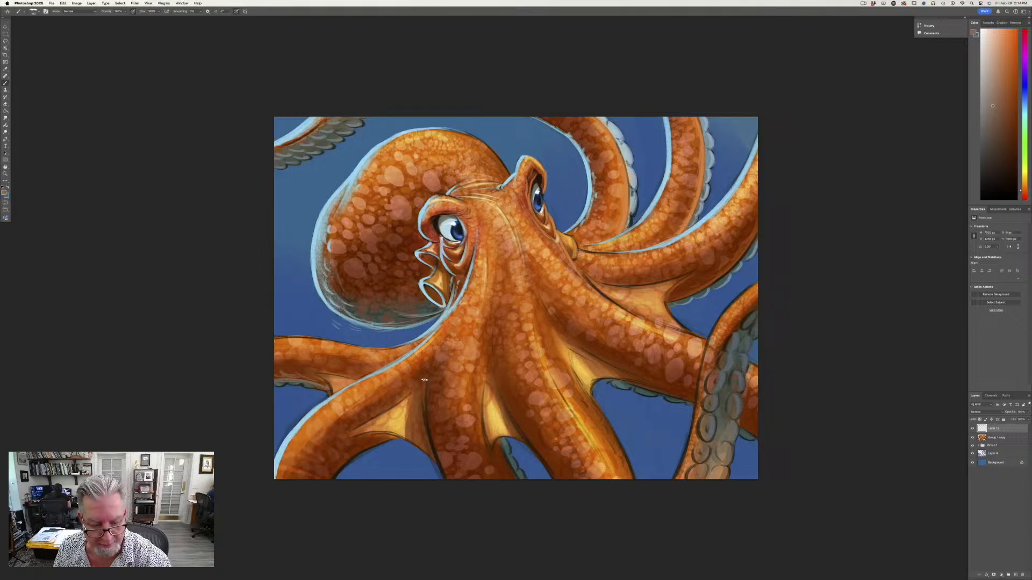
mouse_move(425, 380)
left_mouse_down()
mouse_move(442, 473)
mouse_move(429, 419)
mouse_move(436, 459)
left_mouse_up()
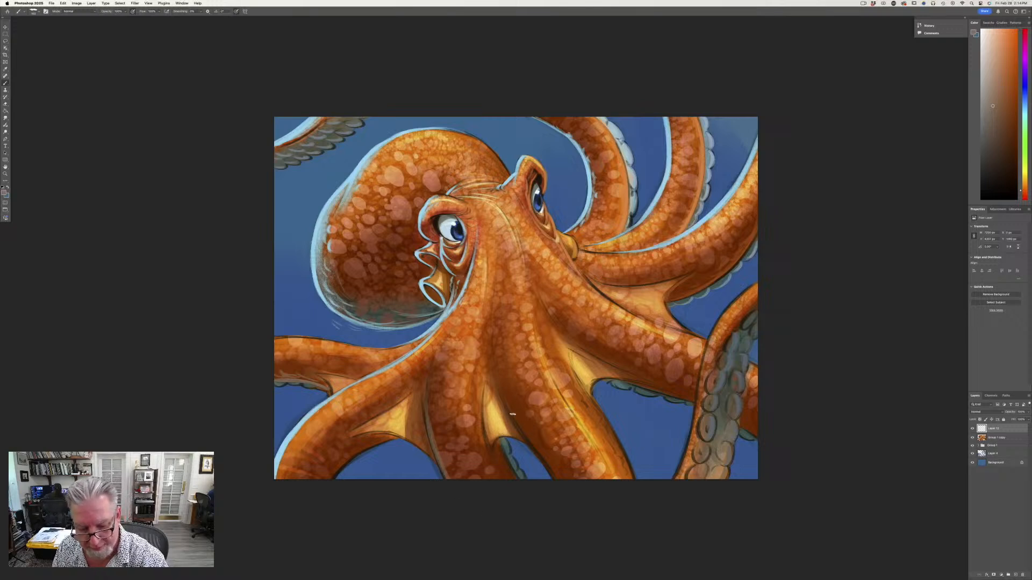
left_click_drag(512, 415, 571, 483)
mouse_move(581, 380)
left_mouse_down()
mouse_move(633, 483)
mouse_move(624, 463)
left_mouse_up()
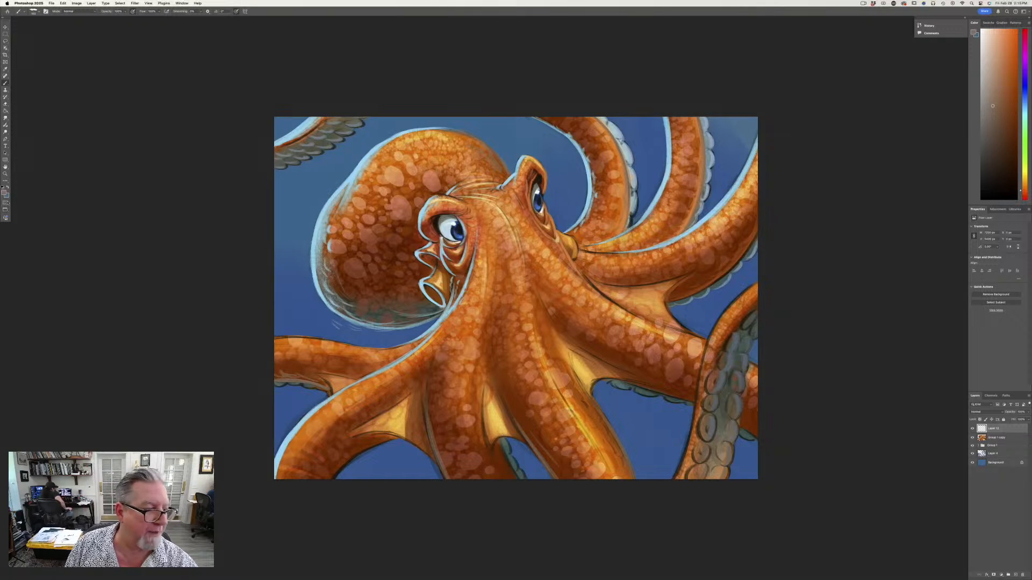
Lighten the muted brown to a paler beige for further reflected-light strokes.
left_click(5, 193)
left_click(271, 487)
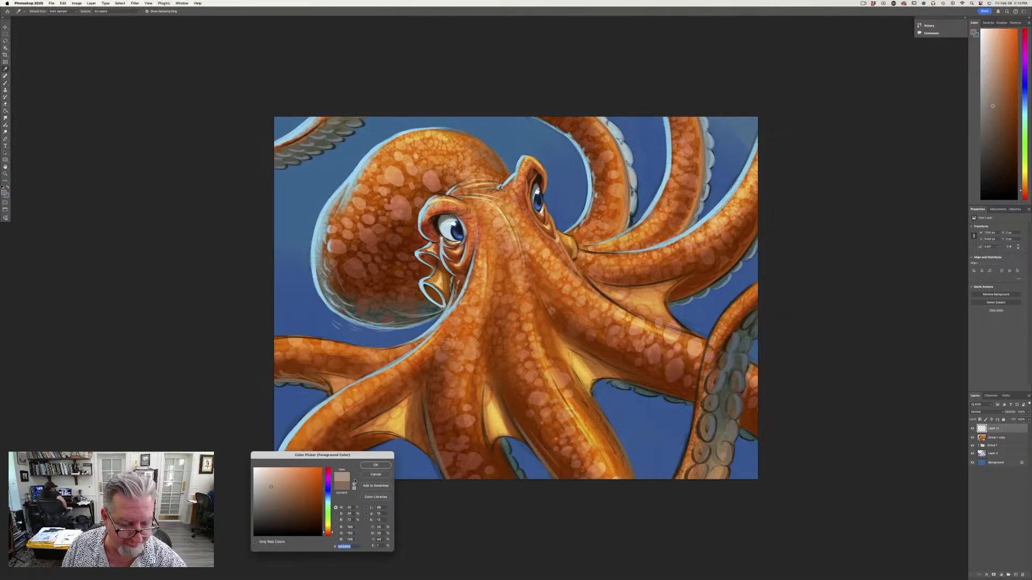
left_click(375, 464)
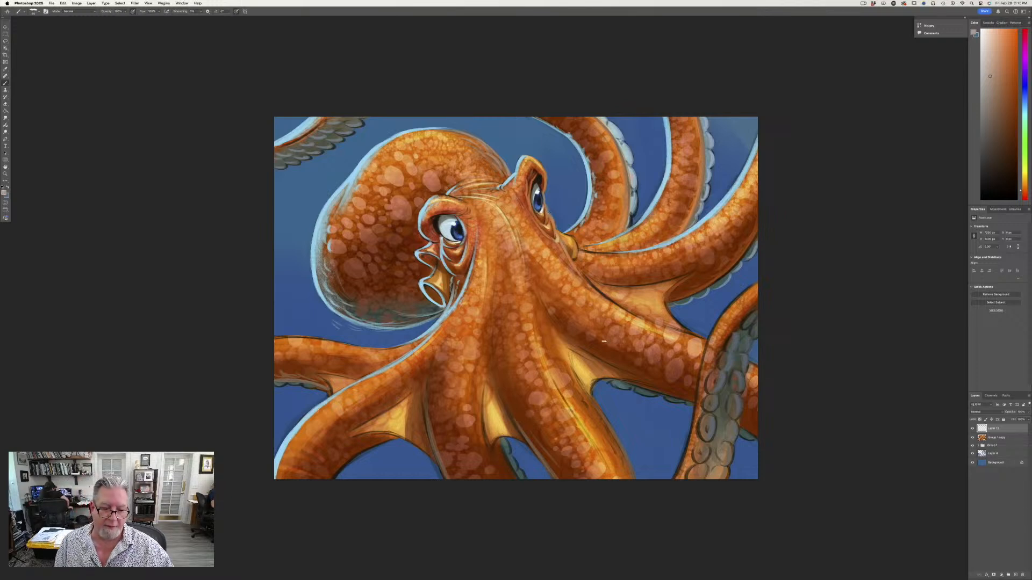
Add a new layer above the background and move it directly below Group 1.
left_click(992, 463)
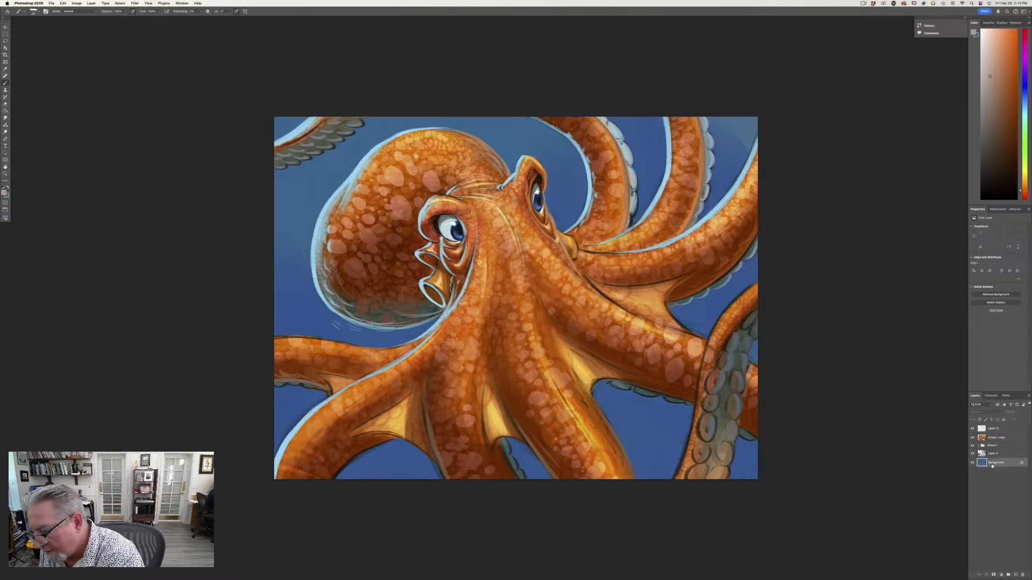
left_click(1009, 575)
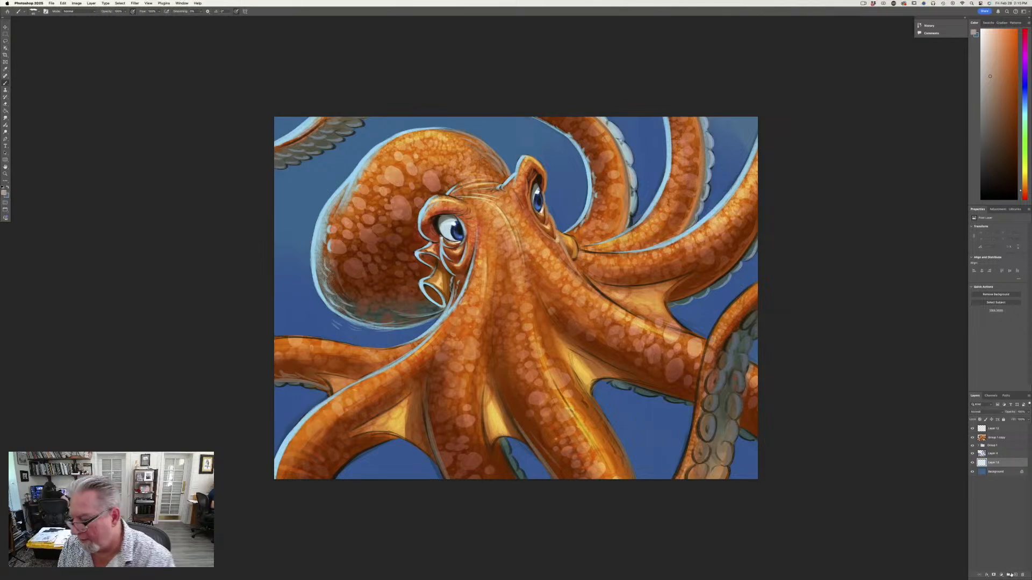
left_click_drag(993, 462, 997, 453)
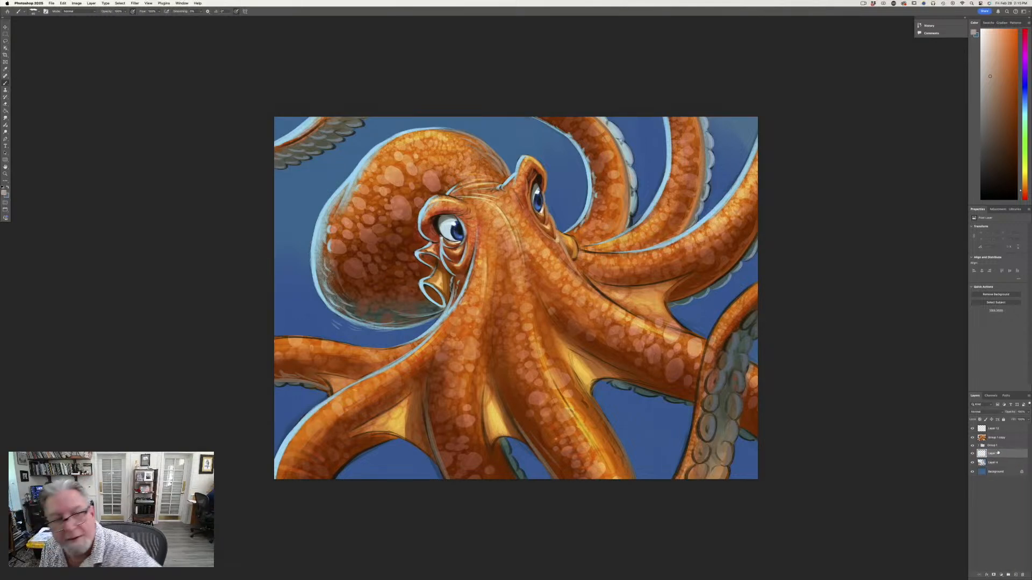
Paint lighter blue speckles into the water around the head, between the arms and along the lower background using a speckle brush.
left_click(34, 11)
left_click(33, 131)
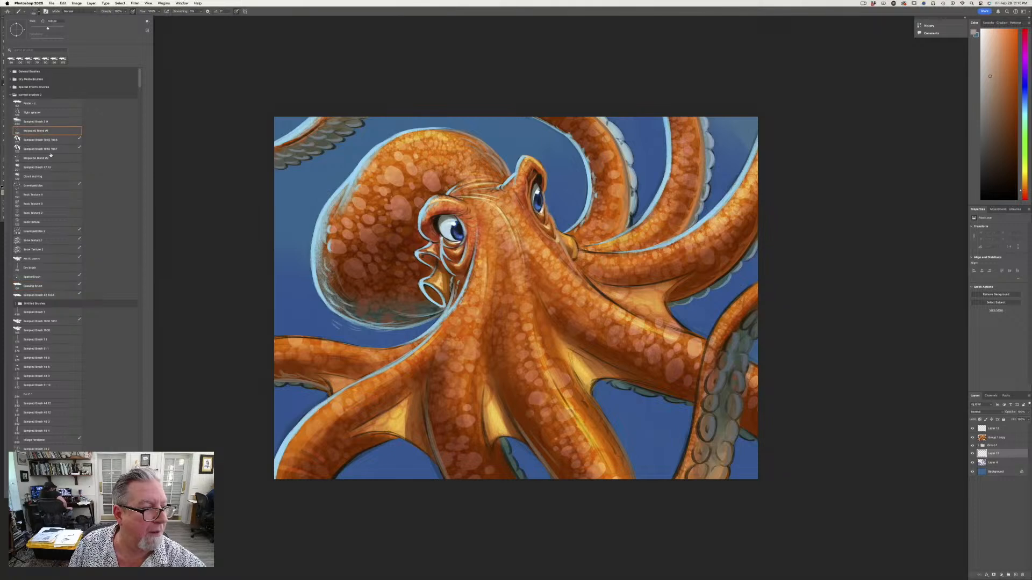
left_click(218, 262)
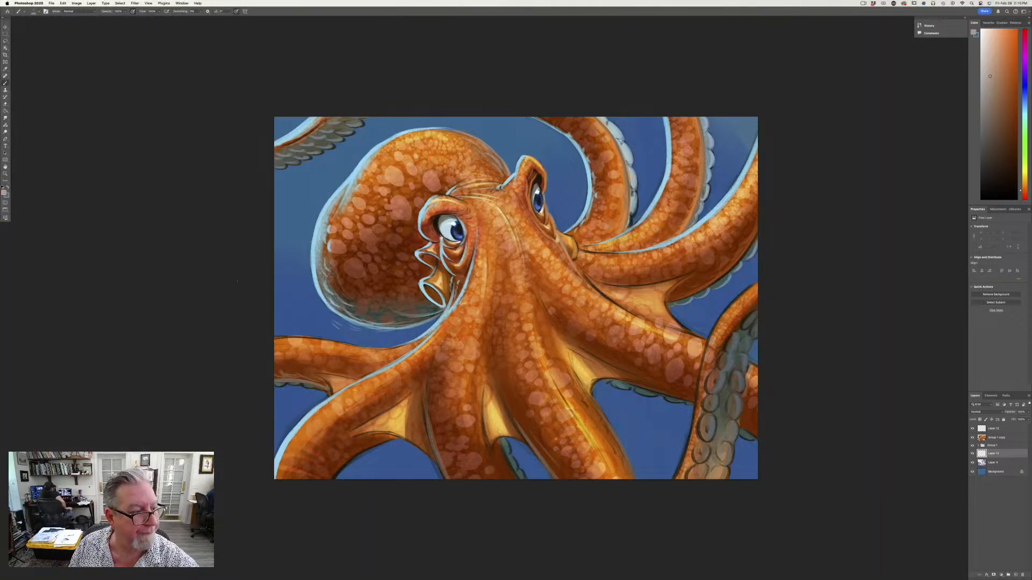
left_click(4, 193)
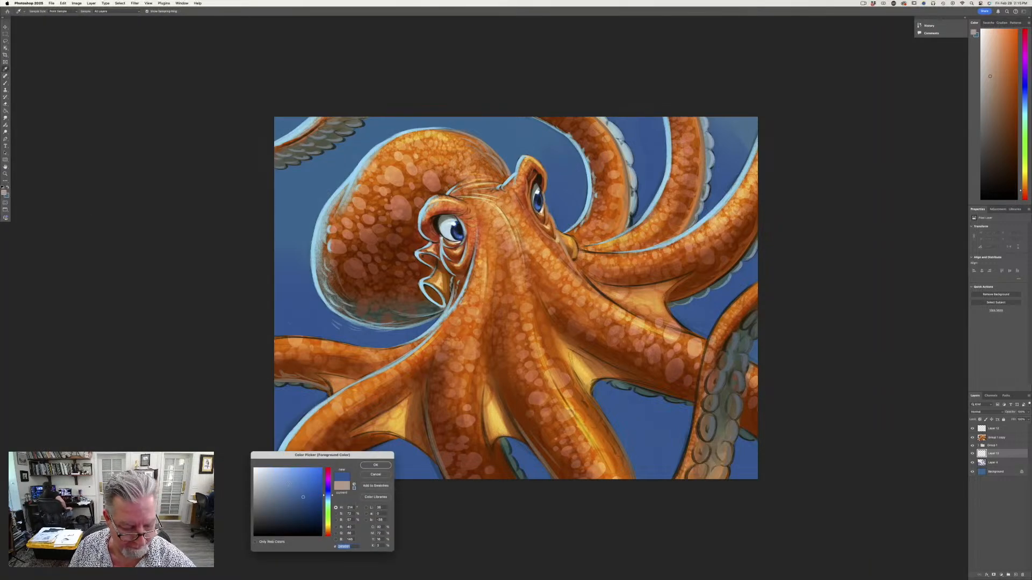
left_click(290, 486)
left_click(375, 465)
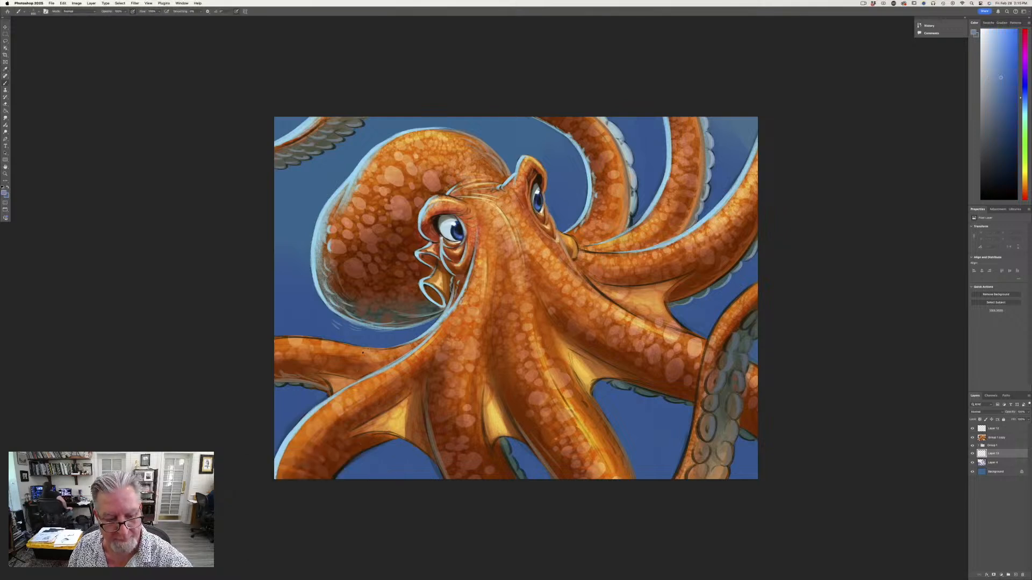
left_click_drag(337, 333, 357, 340)
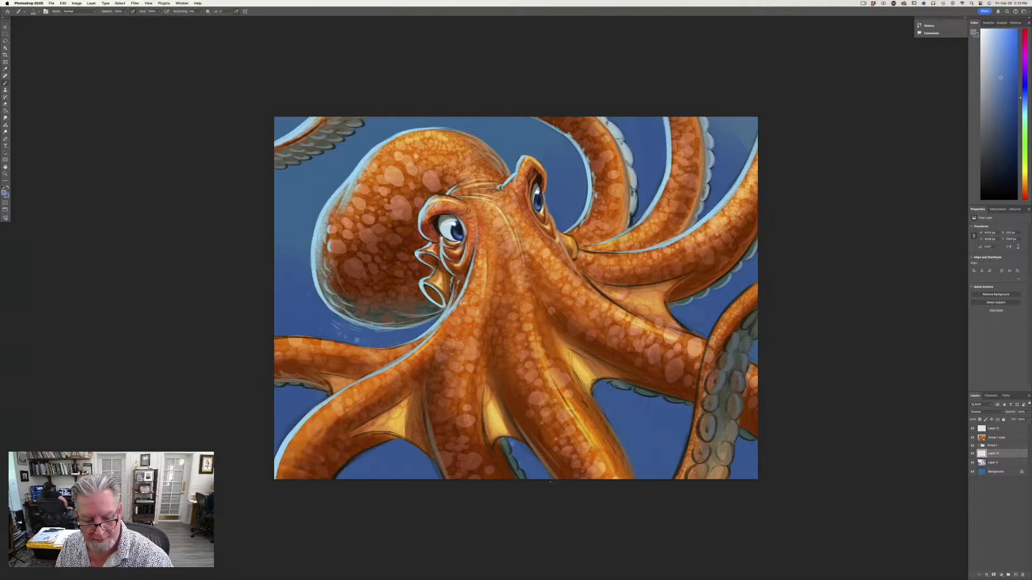
left_click_drag(545, 475, 520, 456)
left_click_drag(406, 445, 399, 466)
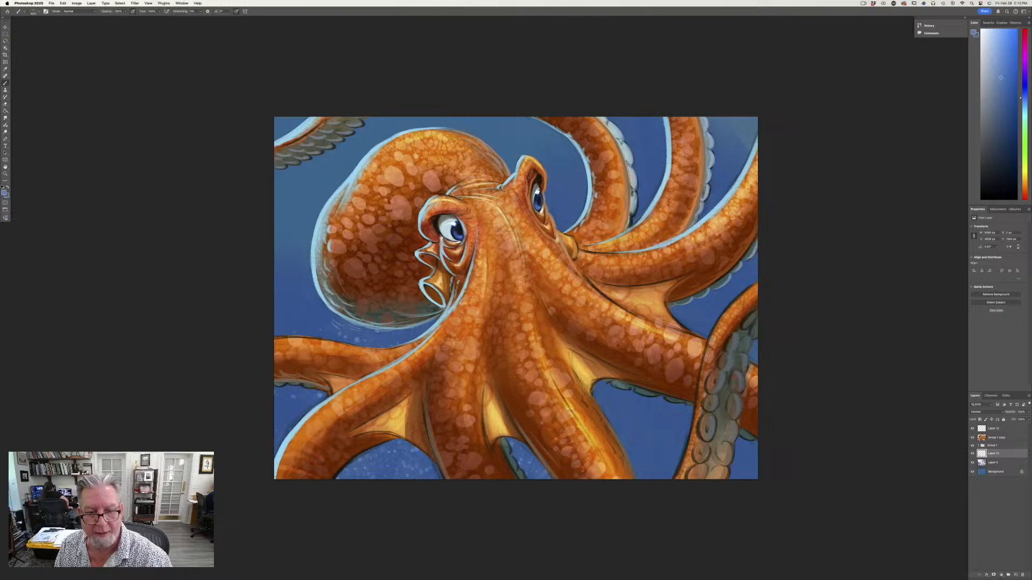
left_click_drag(556, 150, 552, 184)
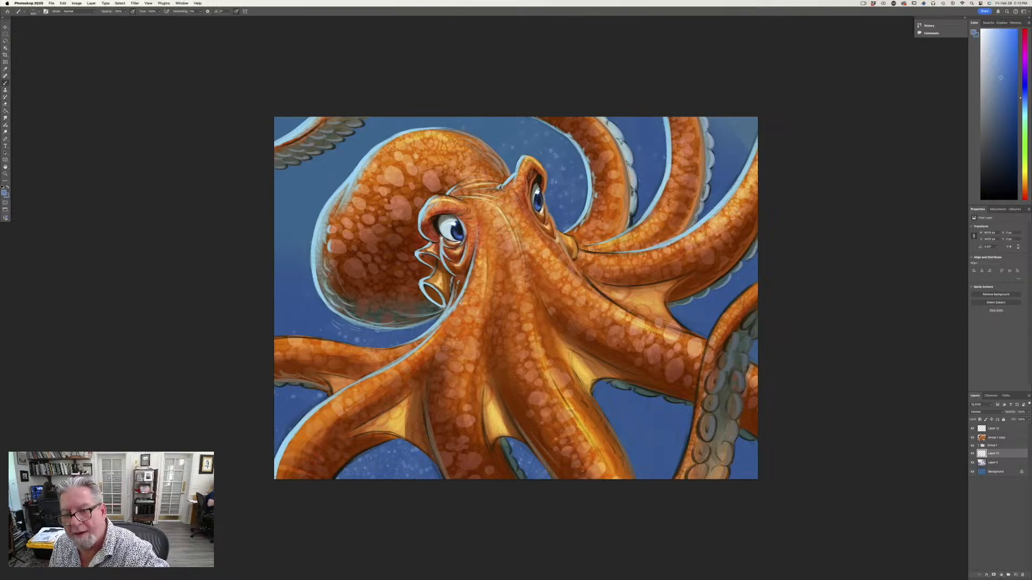
mouse_move(651, 430)
left_mouse_down()
mouse_move(637, 451)
mouse_move(660, 475)
left_mouse_up()
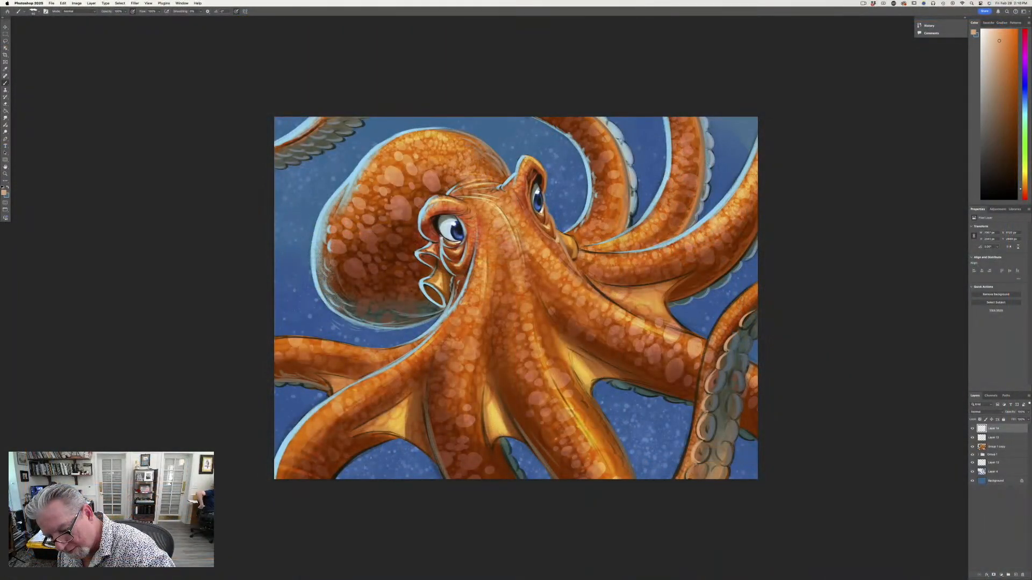
Paint peach-toned edge highlights on the suckers of the lower right, upper left and upper right arms.
left_click_drag(689, 479, 693, 466)
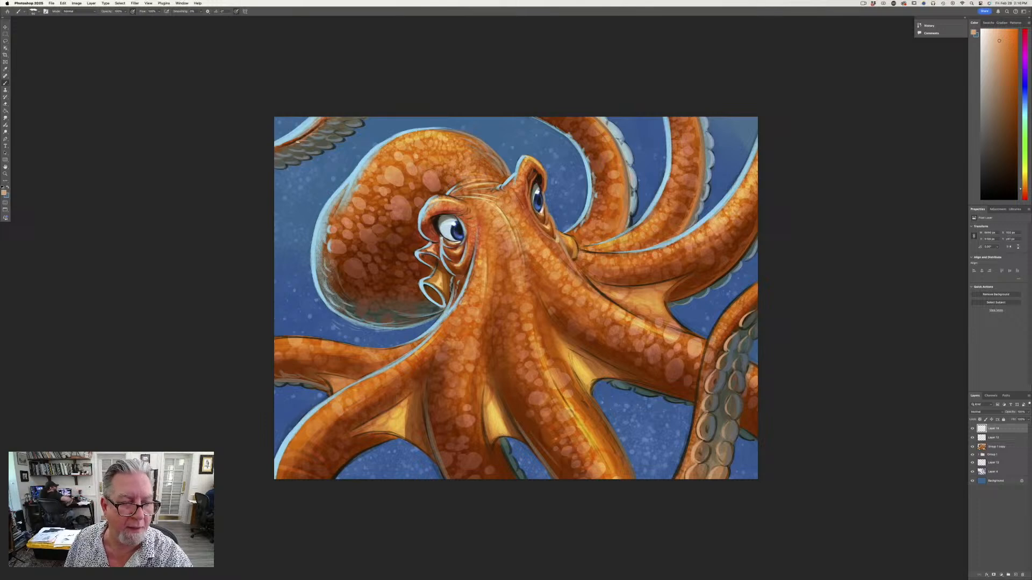
left_click_drag(276, 152, 278, 149)
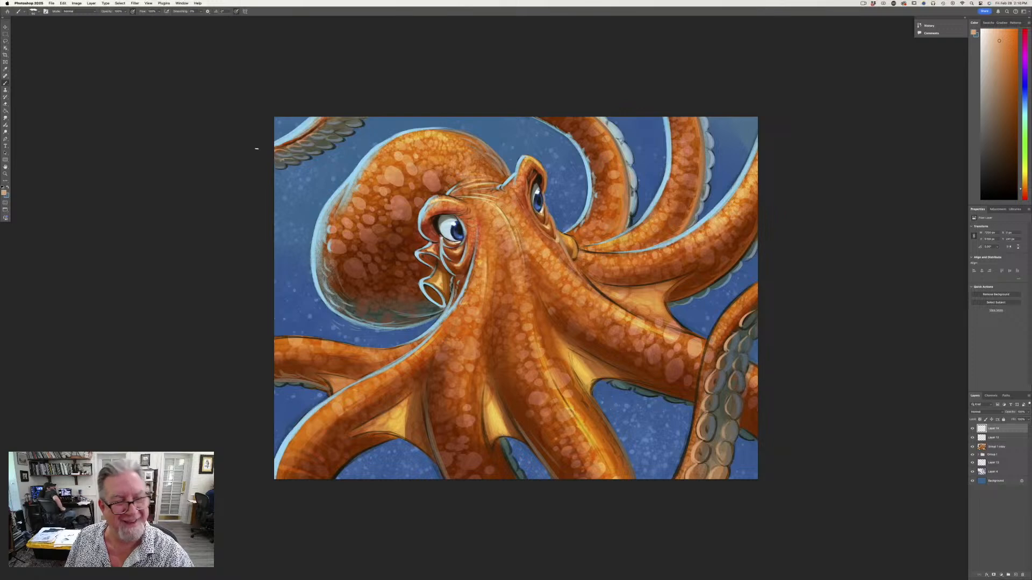
left_click_drag(325, 121, 335, 119)
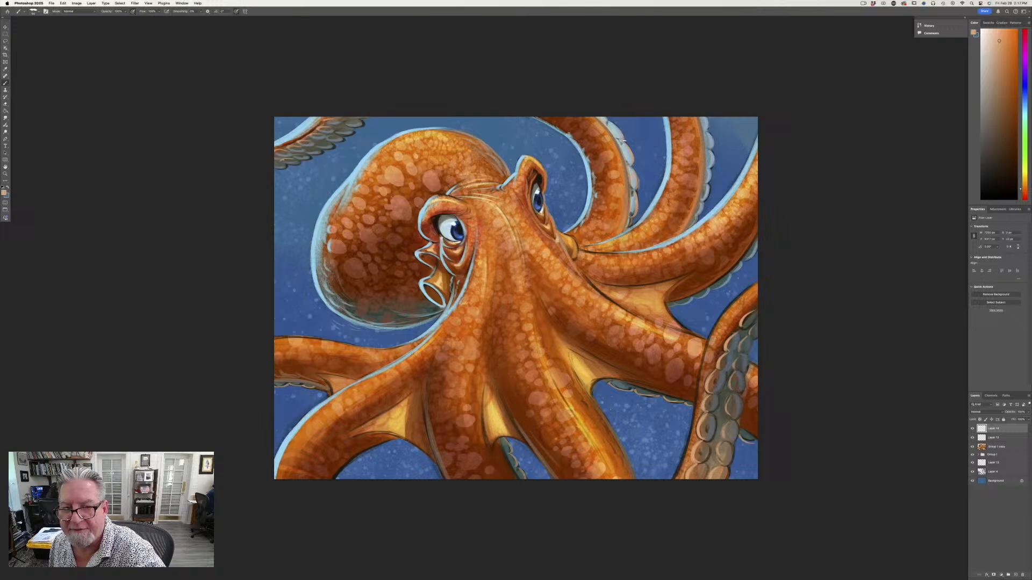
left_click_drag(624, 141, 591, 109)
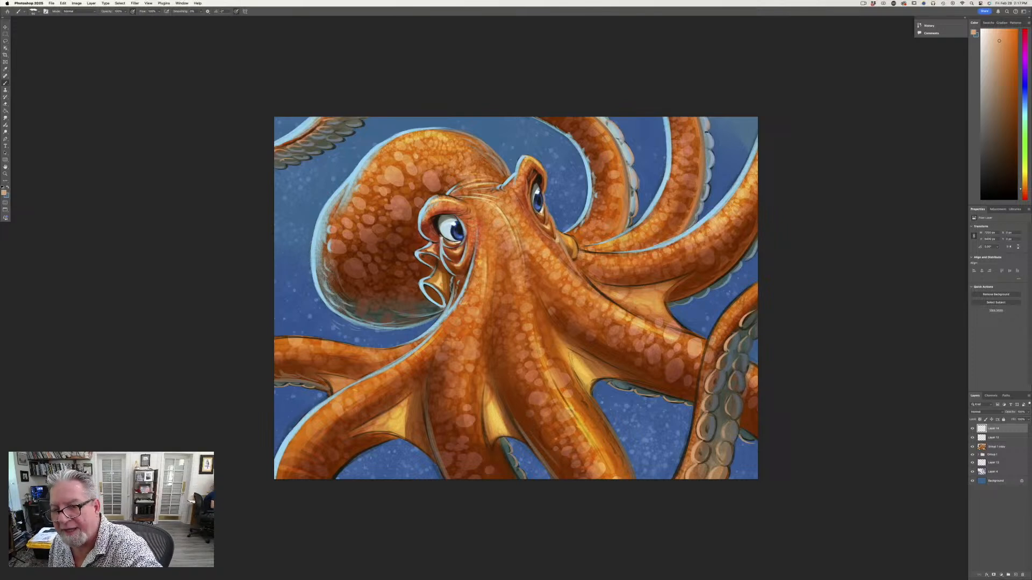
left_click_drag(707, 130, 713, 141)
left_click_drag(712, 141, 694, 215)
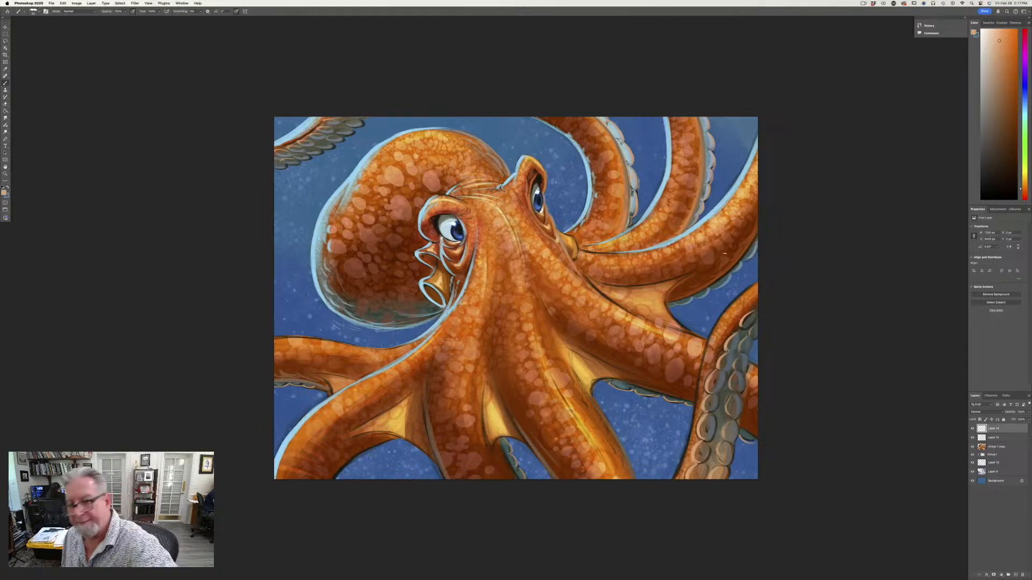
left_click_drag(756, 253, 697, 299)
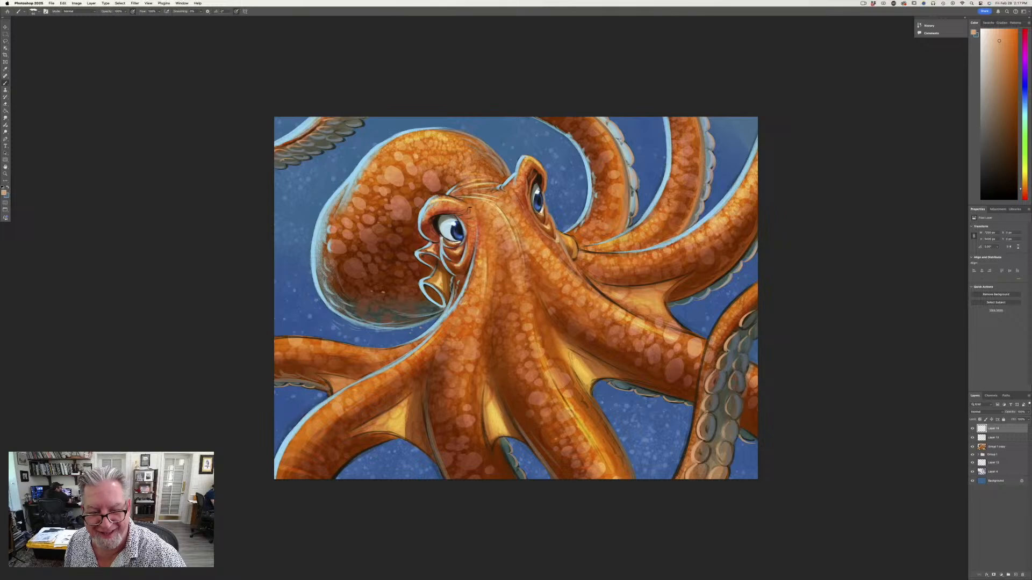
Lighten the peach to a pale yellow cream and paint fine highlights on the brow, beside the right eye and on the head's upper edge.
left_click(5, 192)
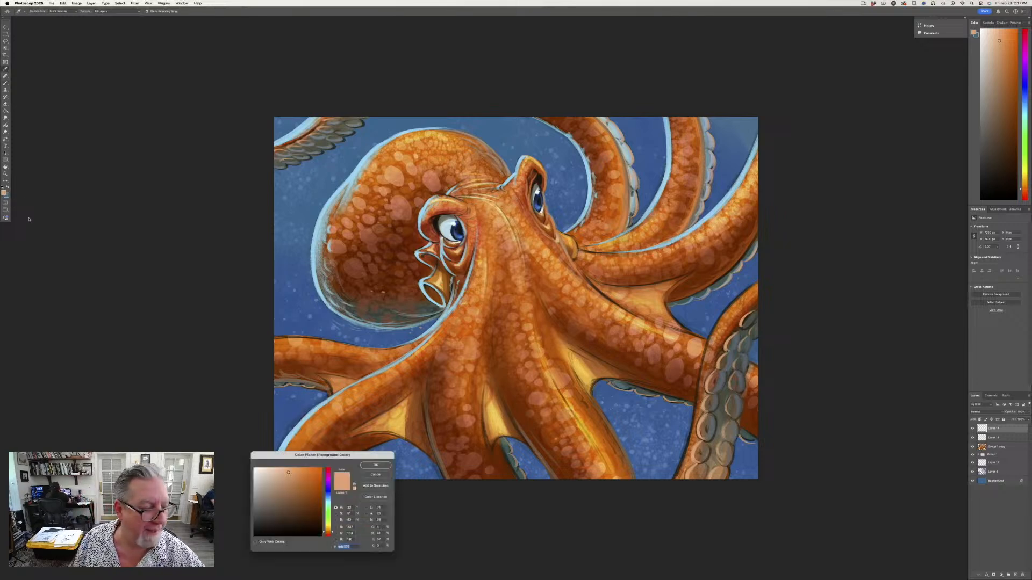
left_click(281, 469)
left_click_drag(328, 531, 328, 528)
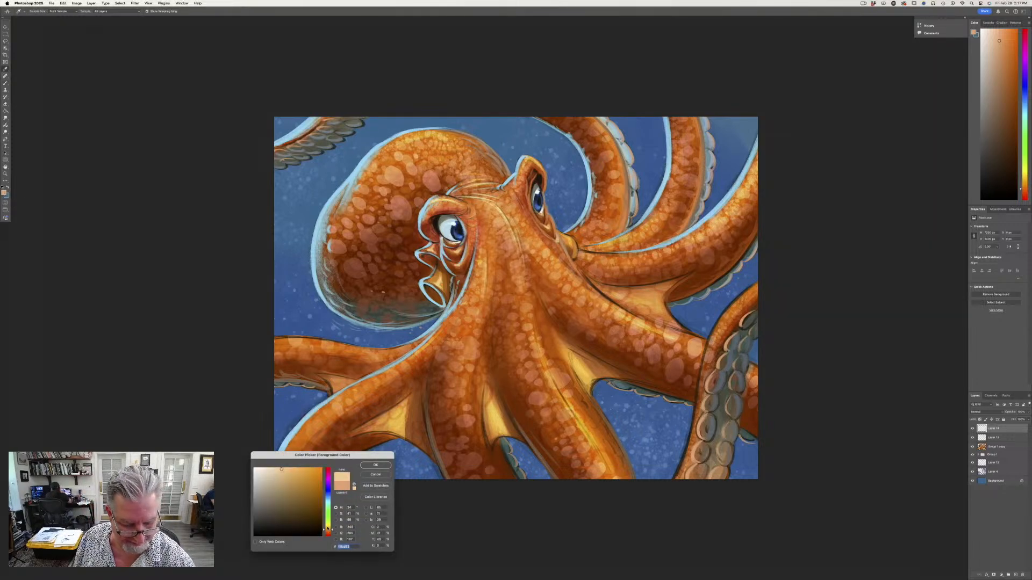
left_click(375, 465)
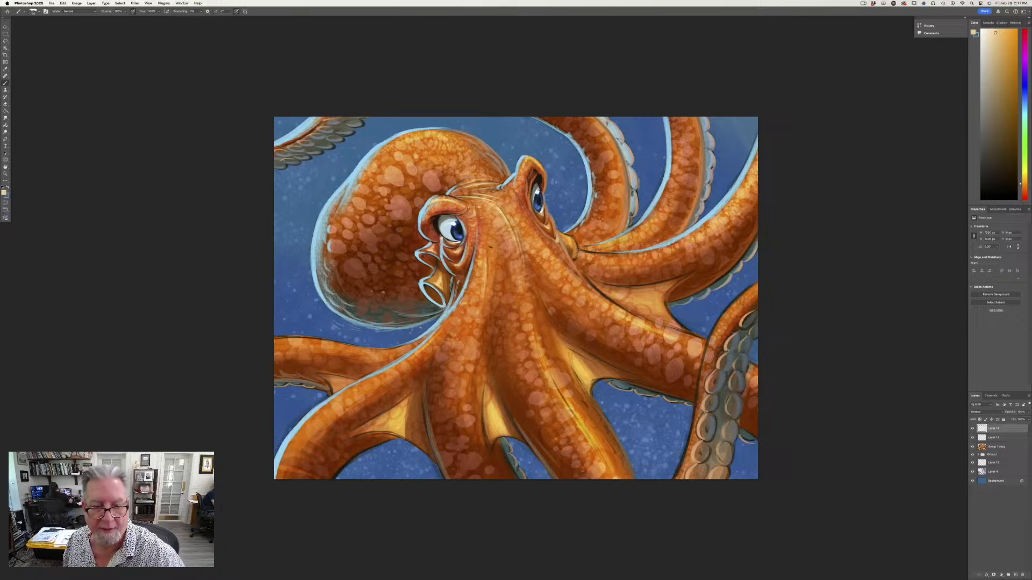
left_click_drag(517, 195, 526, 210)
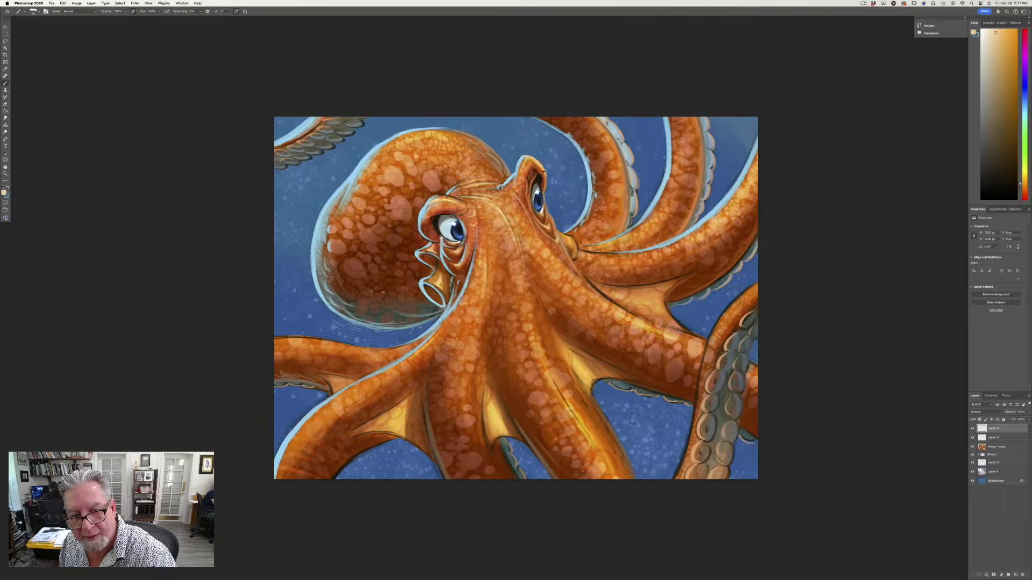
mouse_move(544, 173)
left_mouse_down()
mouse_move(555, 229)
mouse_move(575, 253)
left_mouse_up()
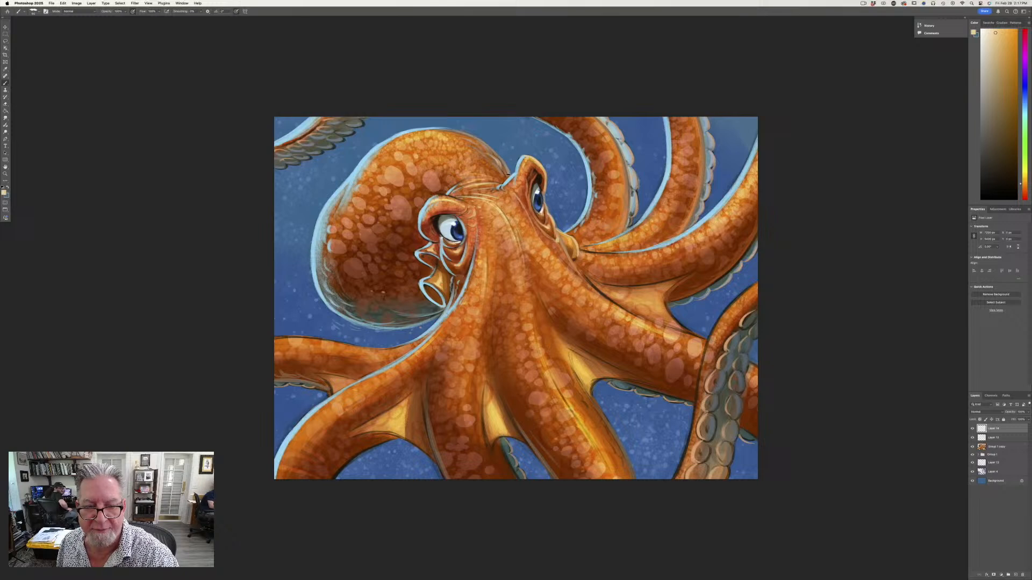
left_click_drag(499, 158, 461, 131)
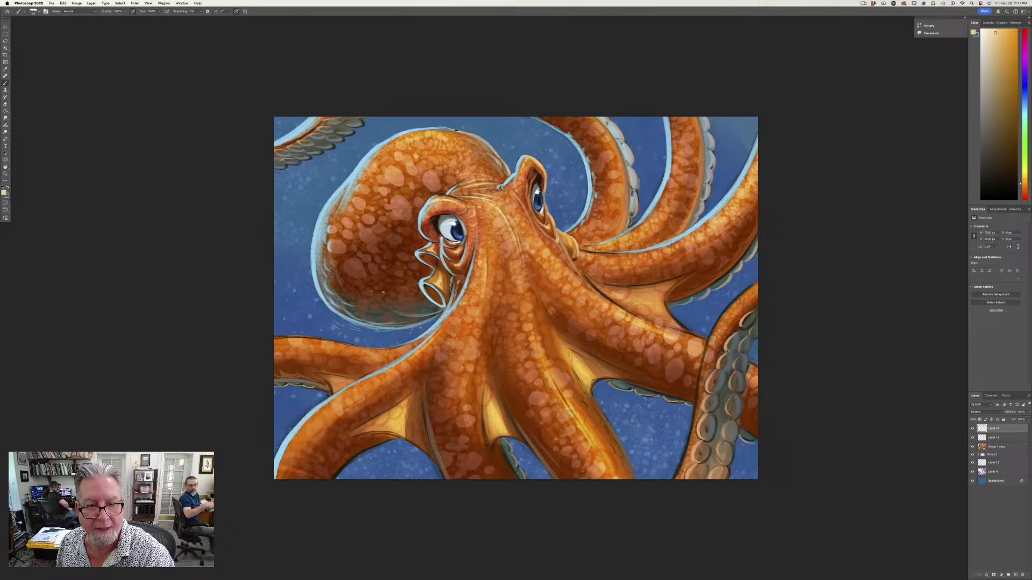
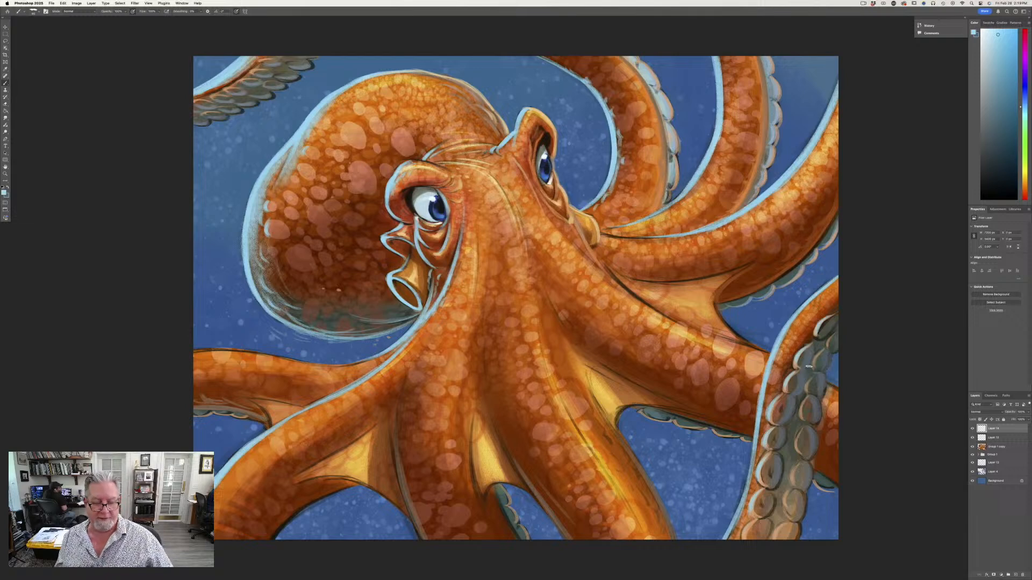
Paint light blue rim light along the front arm's left edge, the far left arm's upper edge and the head's left contour.
left_click_drag(398, 461, 422, 539)
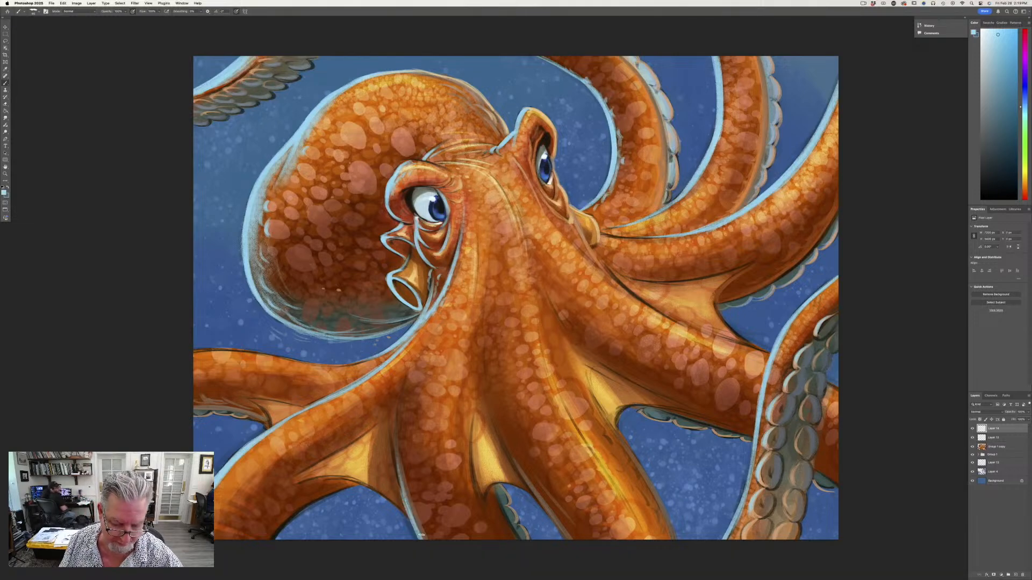
mouse_move(286, 358)
left_mouse_down()
mouse_move(194, 354)
mouse_move(364, 360)
mouse_move(314, 366)
left_mouse_up()
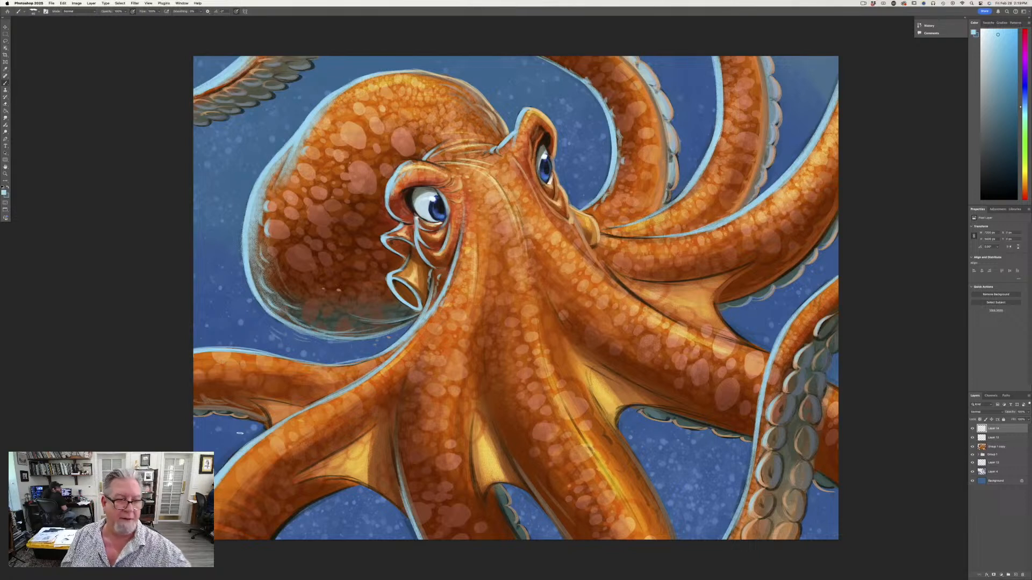
mouse_move(289, 146)
left_mouse_down()
mouse_move(269, 180)
mouse_move(284, 156)
mouse_move(269, 203)
mouse_move(276, 224)
mouse_move(245, 228)
left_mouse_up()
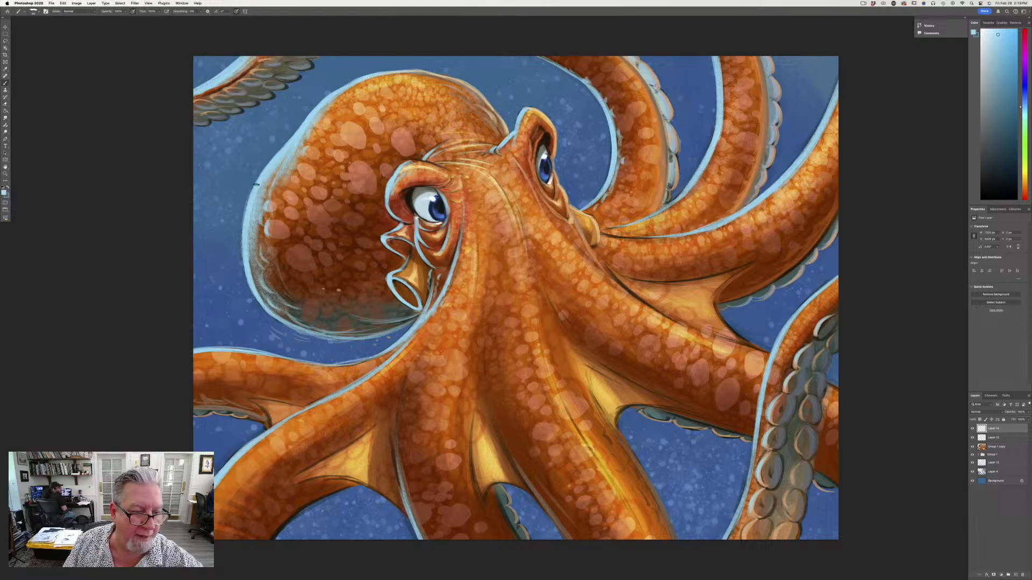
mouse_move(256, 184)
left_mouse_down()
mouse_move(245, 245)
mouse_move(246, 215)
mouse_move(250, 289)
mouse_move(267, 307)
mouse_move(243, 285)
mouse_move(286, 328)
left_mouse_up()
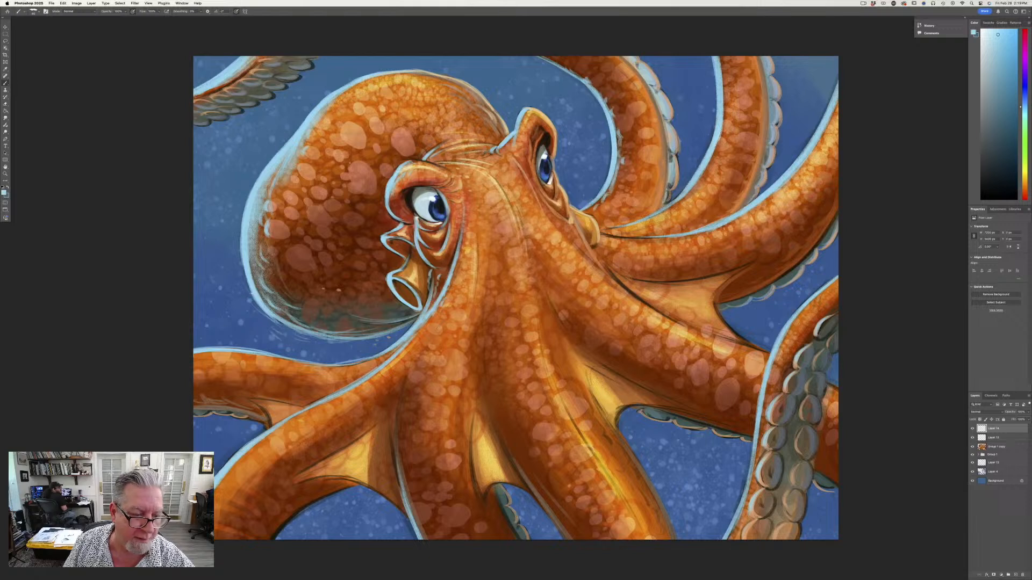
mouse_move(244, 277)
left_mouse_down()
mouse_move(252, 294)
mouse_move(238, 228)
mouse_move(238, 270)
left_mouse_up()
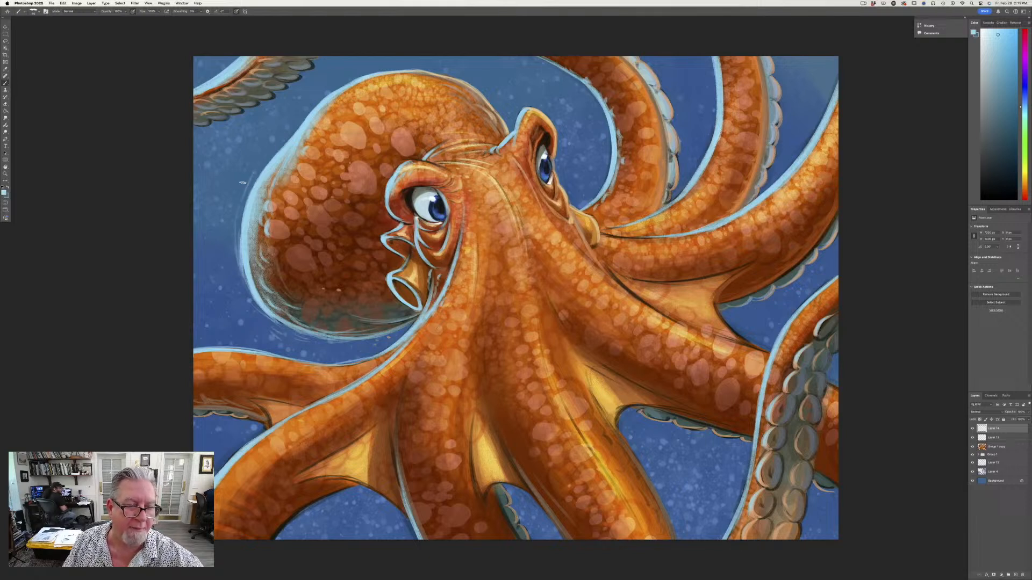
Add bright light blue specks to the water beside the head and sign the painting across the lower right arm.
left_click_drag(238, 180, 227, 196)
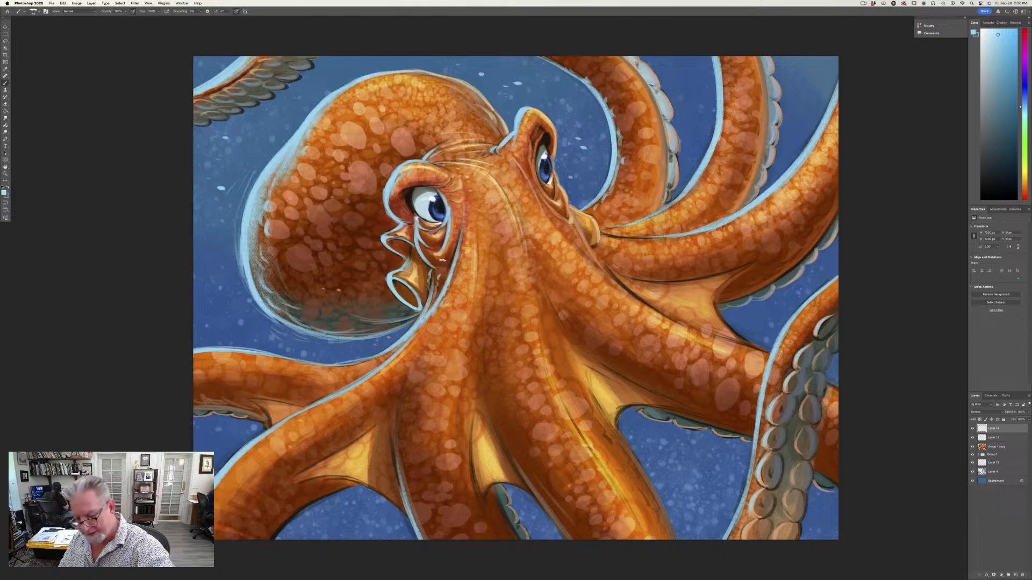
mouse_move(757, 508)
left_mouse_down()
mouse_move(796, 506)
mouse_move(779, 535)
mouse_move(820, 520)
left_mouse_up()
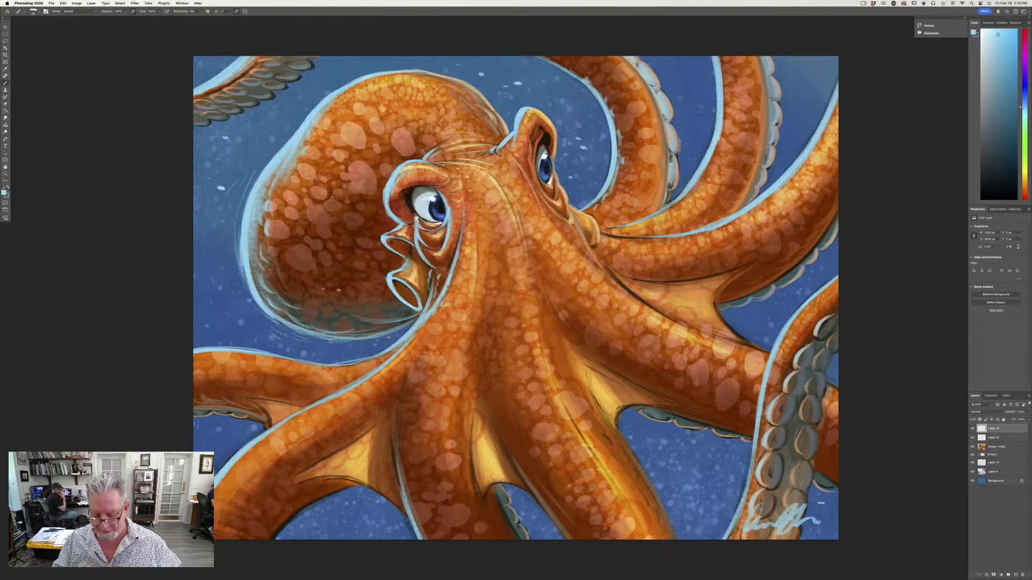
key("super+minus")
key("super+plus")
key("super+plus")
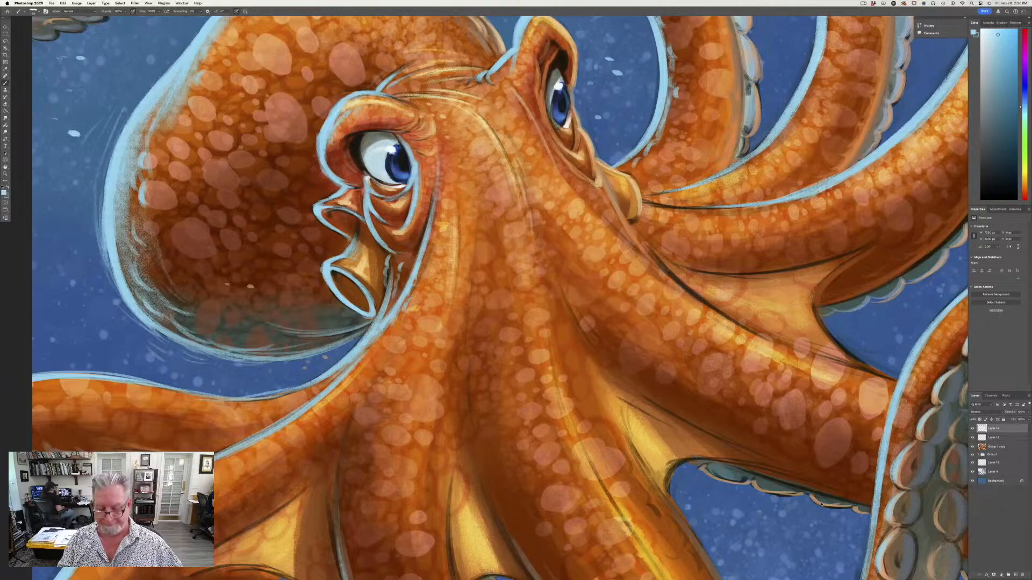
key("super+plus")
key("super+o")
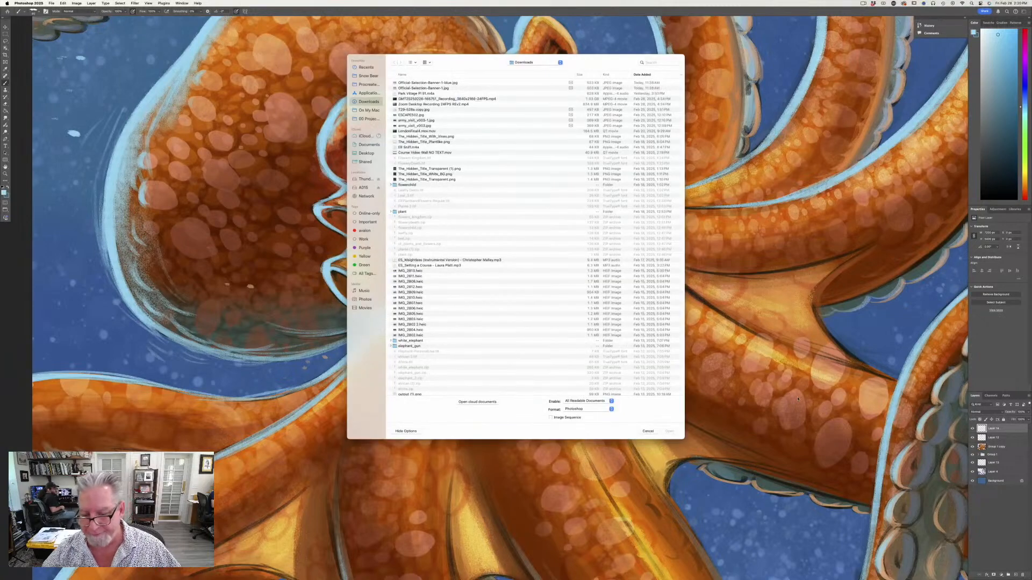
left_click(648, 432)
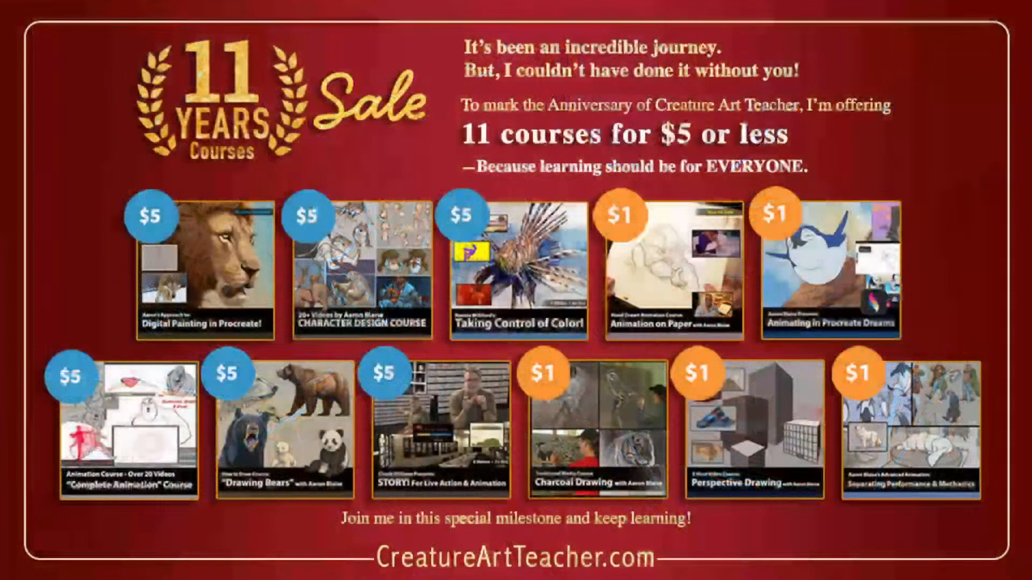